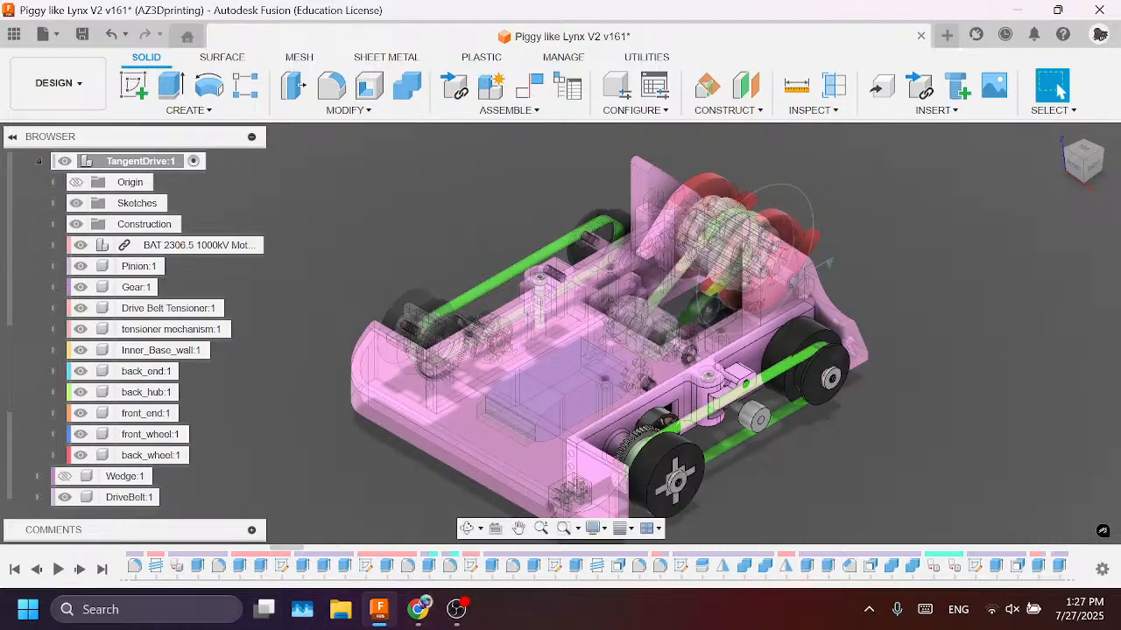
Step: Switch to OBS and lower the Audio Input Capture volume to -9.6 dB
click(456, 609)
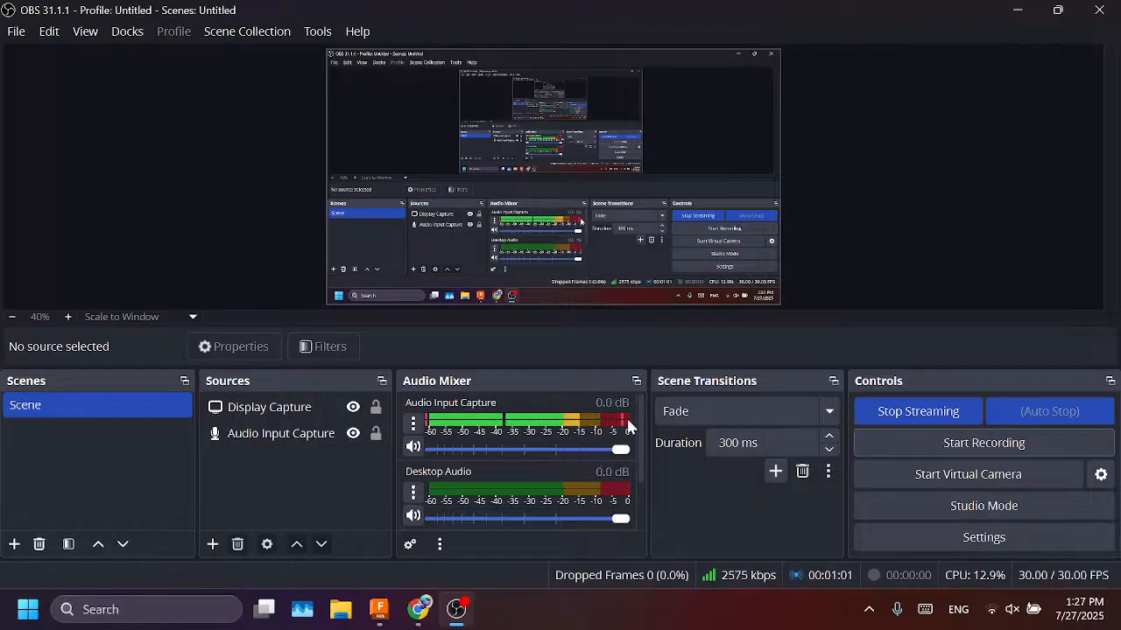
drag(619, 450, 598, 459)
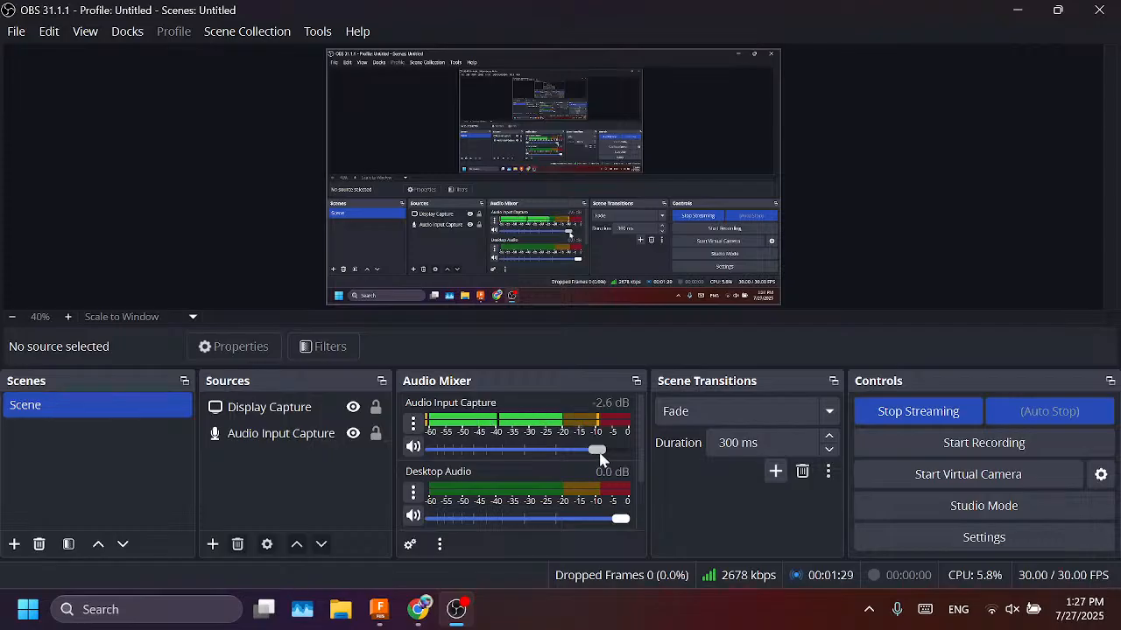
drag(593, 451, 575, 449)
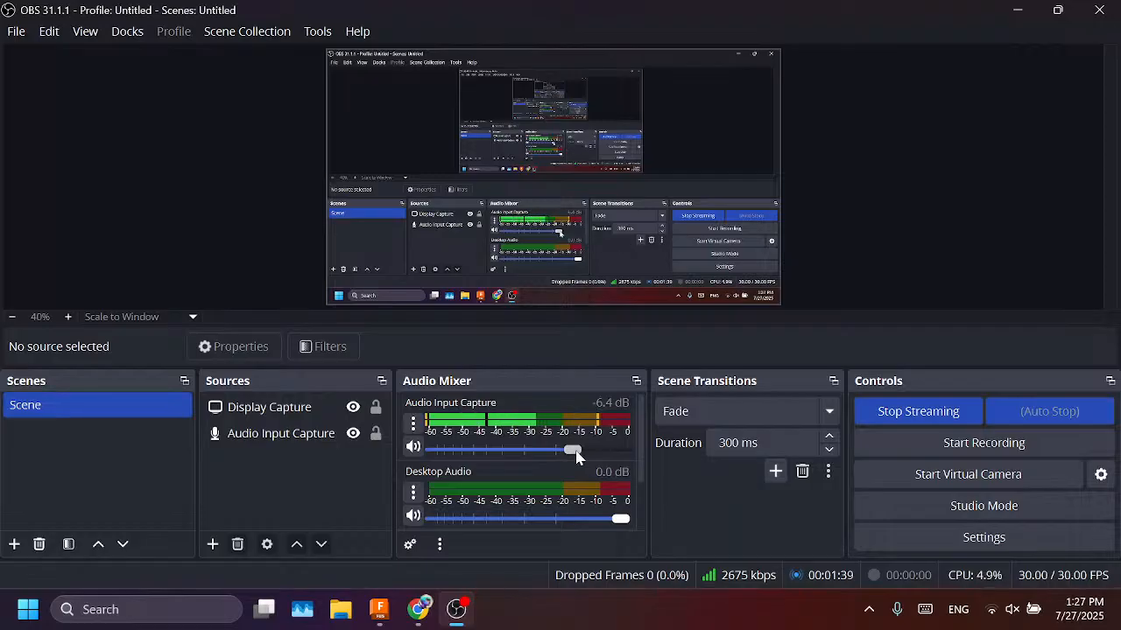
drag(573, 452, 557, 452)
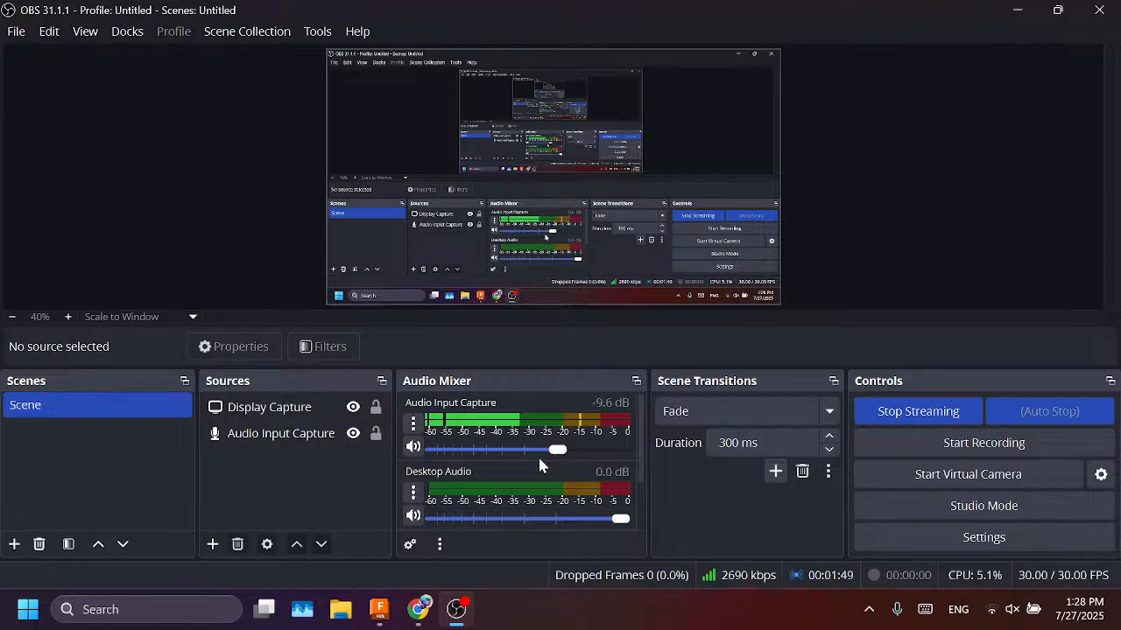
click(439, 544)
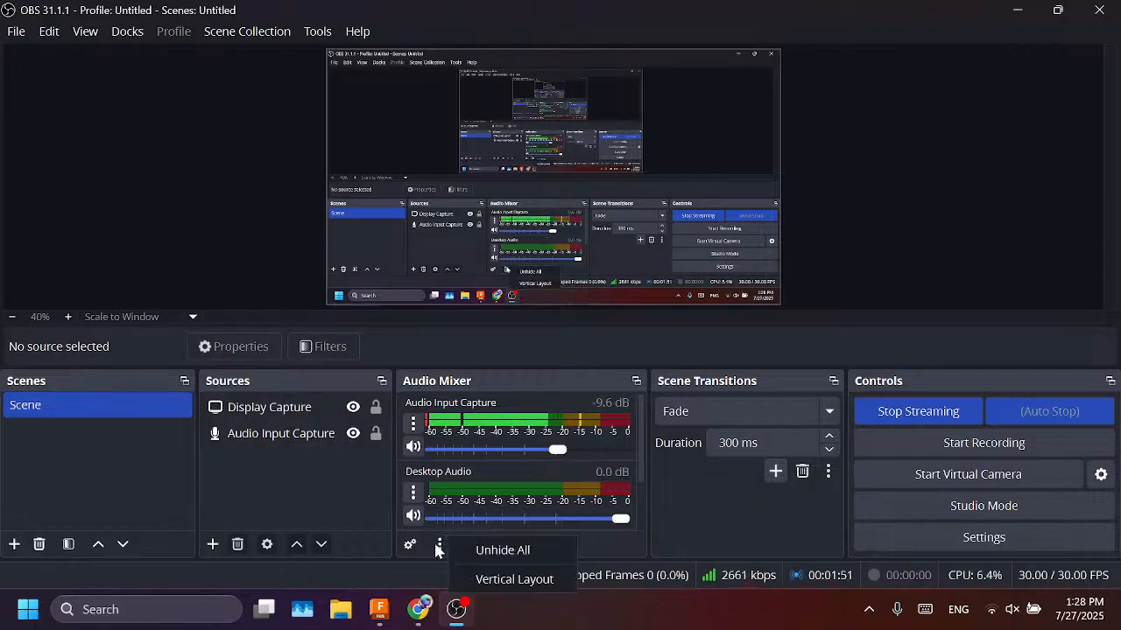
click(721, 507)
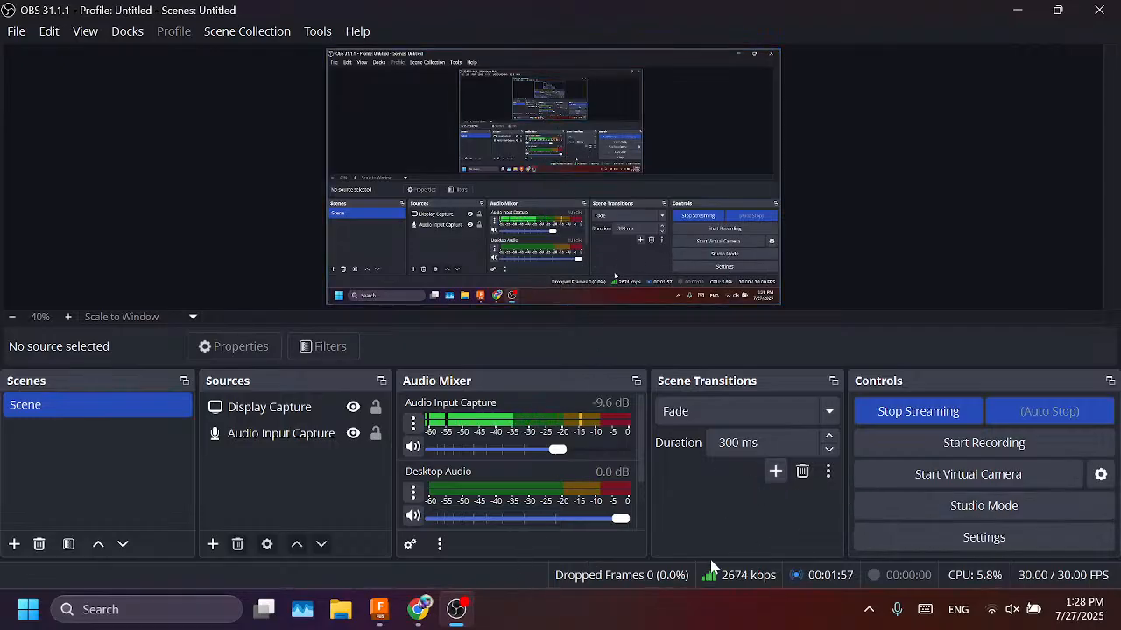
Step: Switch to Fusion and roll the timeline marker back to the Fillet9 feature in the TangentDrive component's history
click(380, 609)
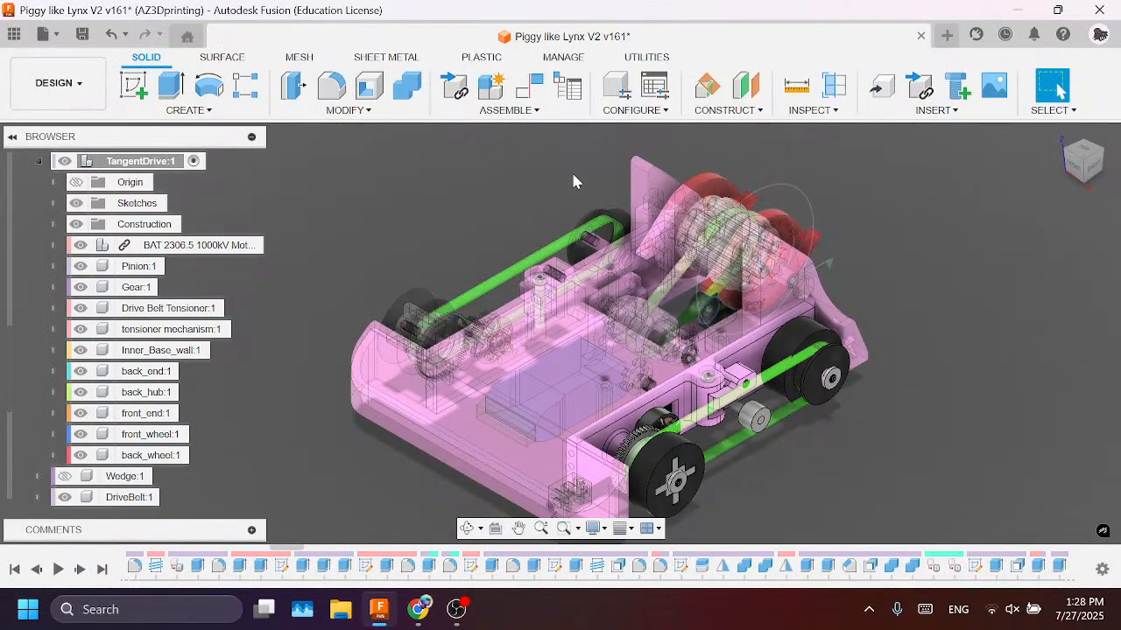
scroll(519, 386, up, 3)
scroll(638, 322, down, 3)
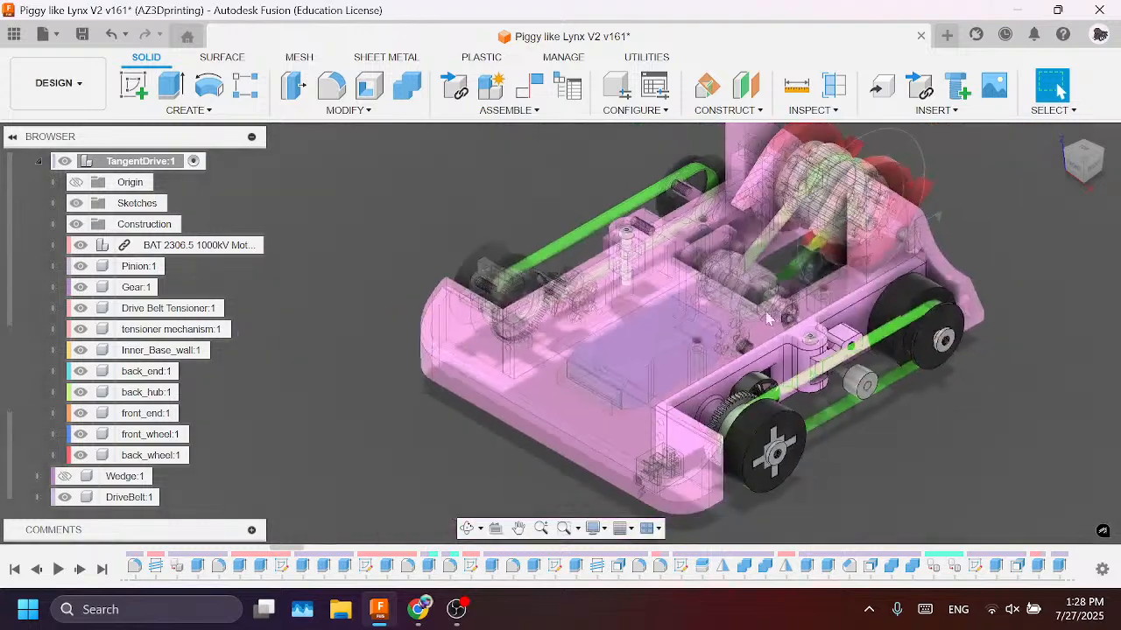
scroll(789, 476, up, 4)
middle_drag(729, 445, 637, 415)
scroll(636, 416, up, 3)
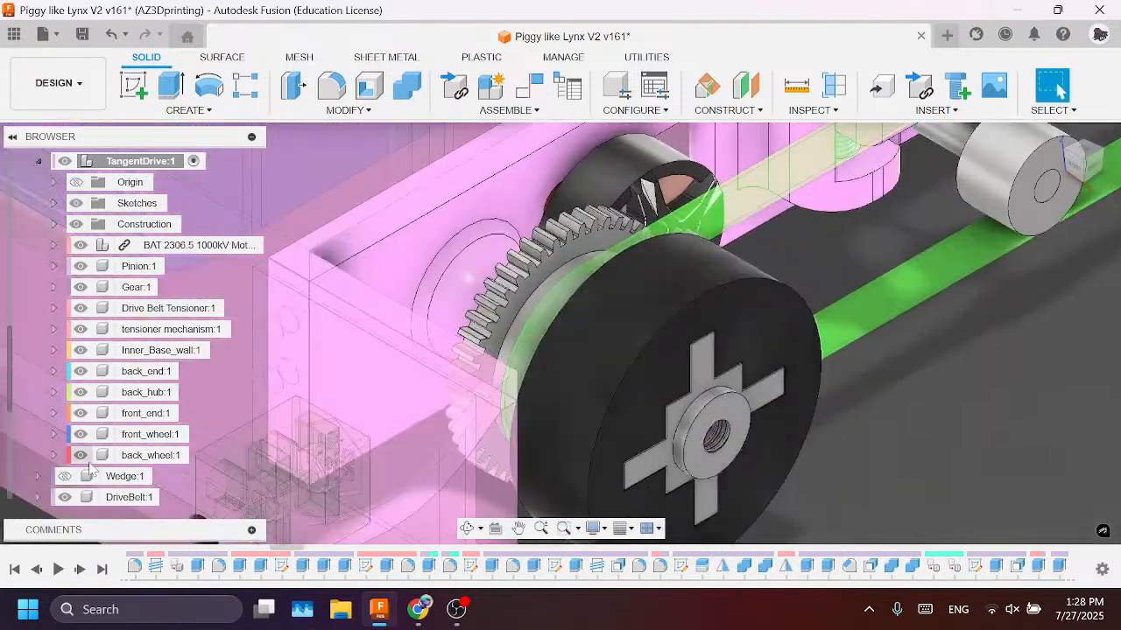
scroll(105, 455, down, 2)
scroll(132, 437, up, 2)
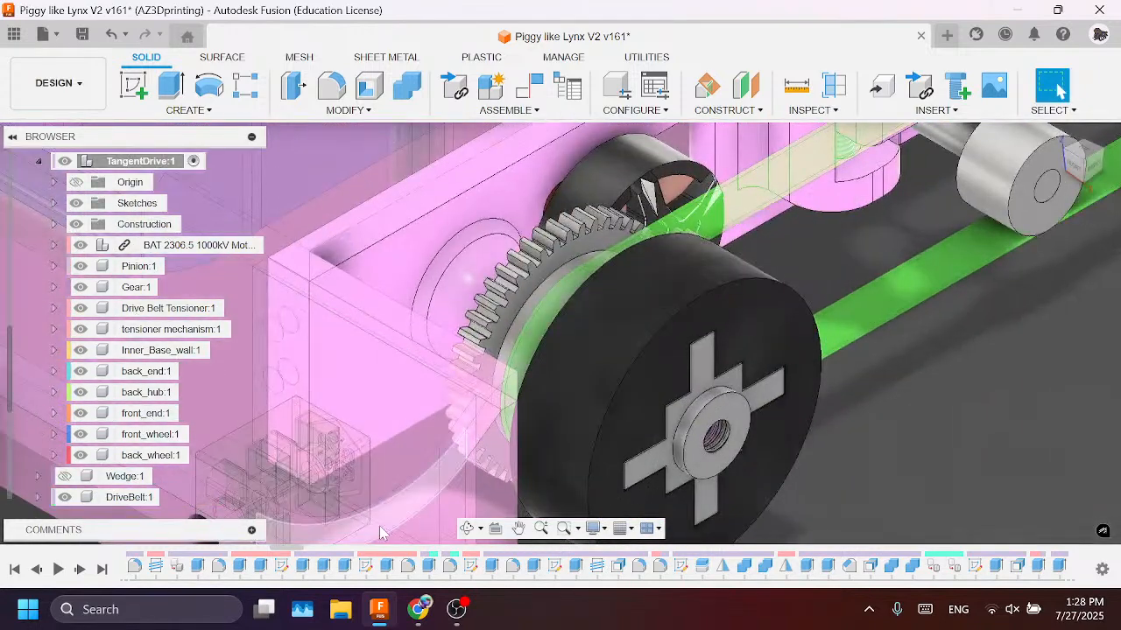
right_click(470, 566)
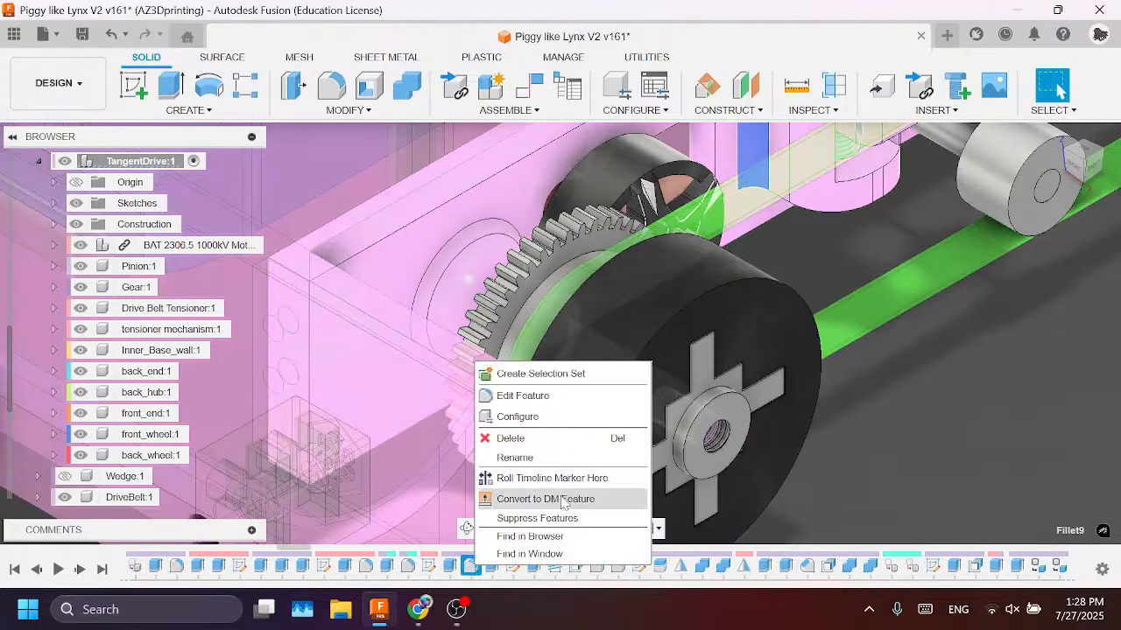
click(552, 478)
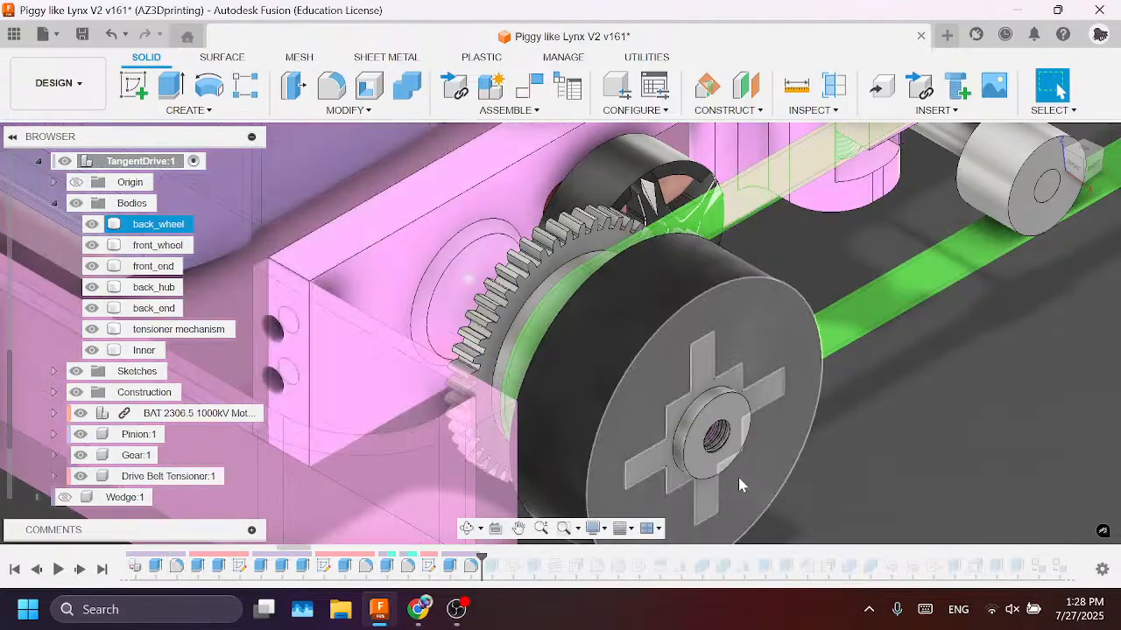
Step: Roll the timeline back to a point before the drive belt tensioner and its mechanism were added
scroll(737, 477, down, 3)
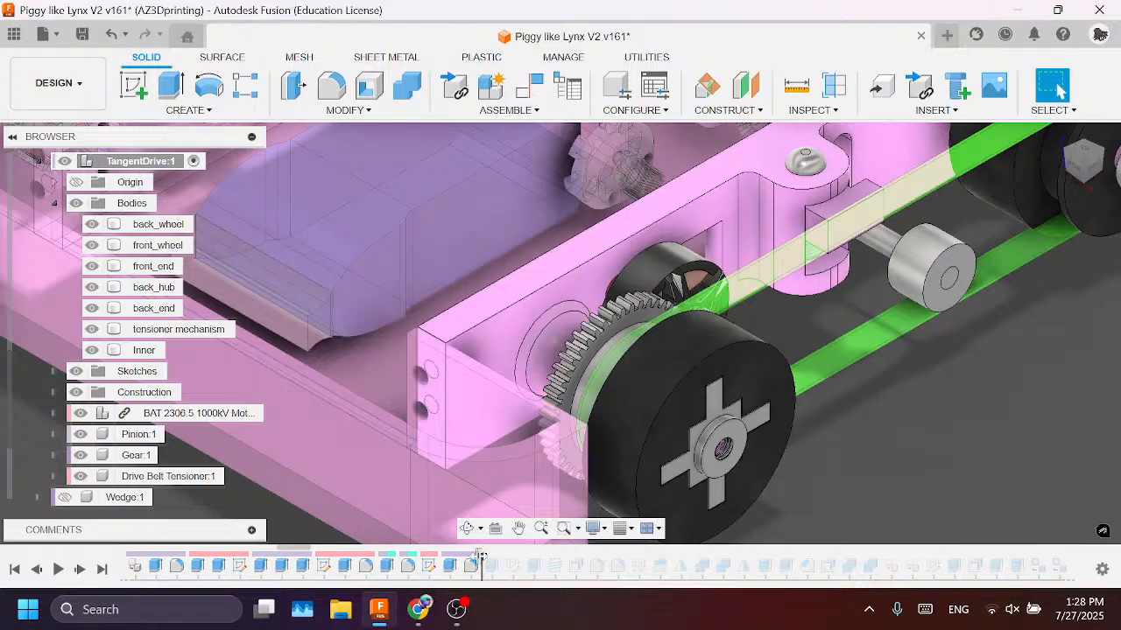
drag(471, 567, 271, 568)
scroll(446, 567, up, 2)
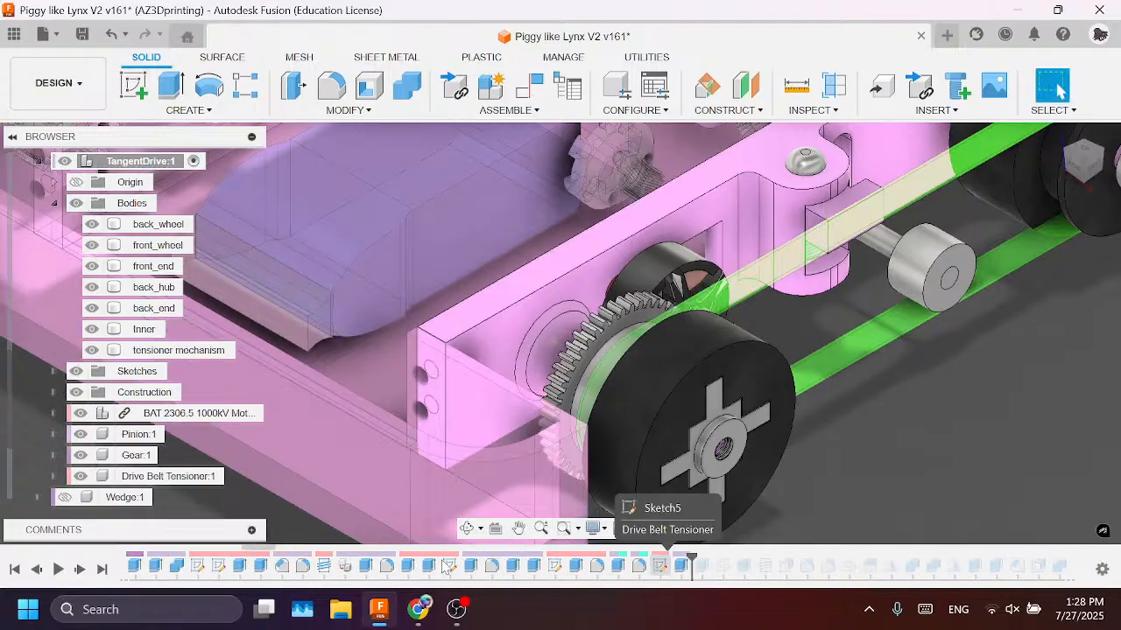
scroll(446, 567, up, 2)
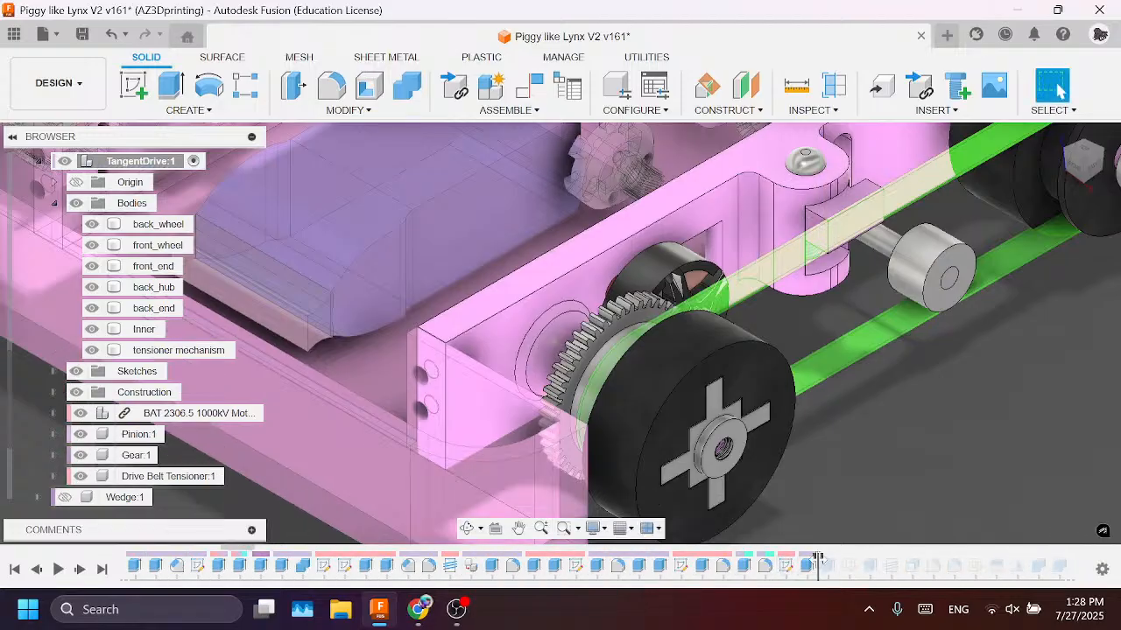
drag(818, 560, 292, 560)
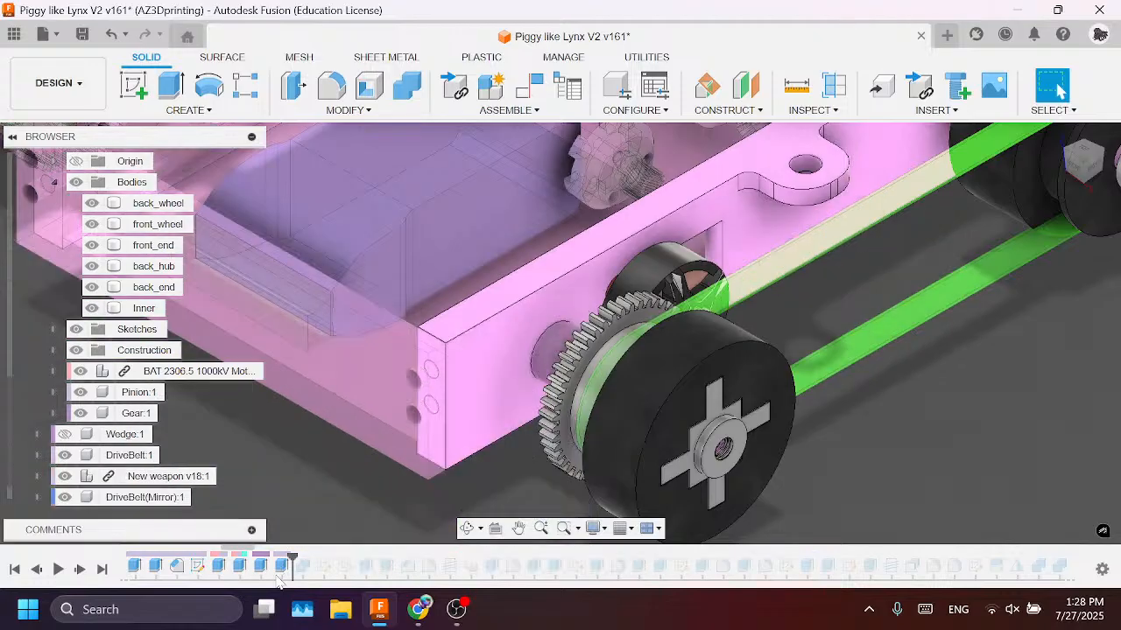
Step: Roll the timeline back to just after the two extrudes that follow TangentDrive's Sketch13, and select that sketch
scroll(280, 577, up, 5)
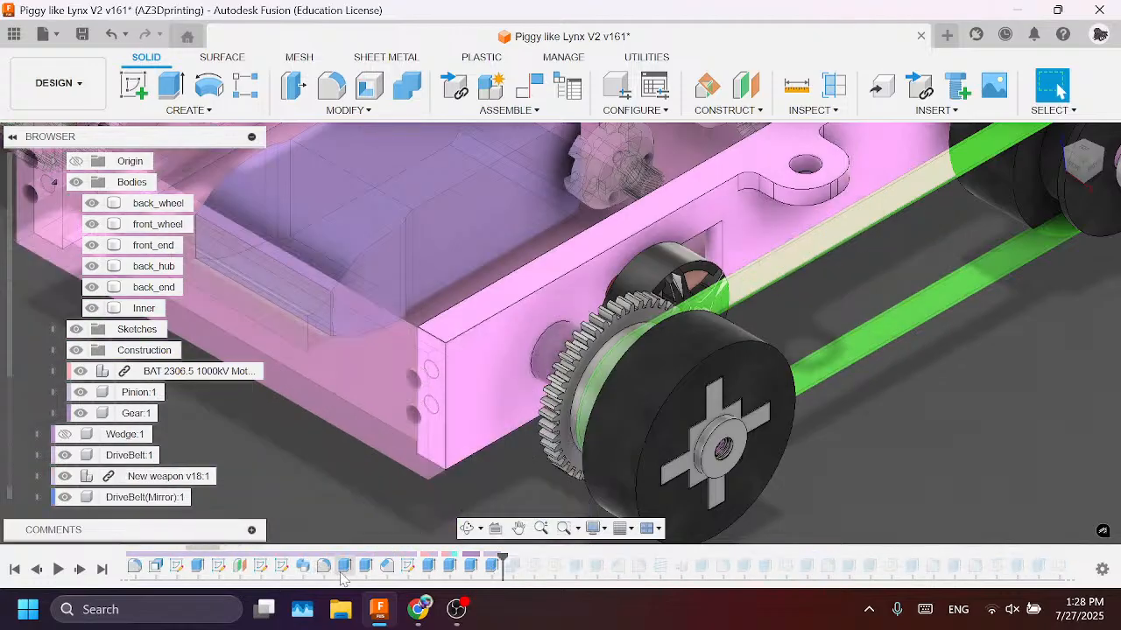
scroll(359, 571, up, 2)
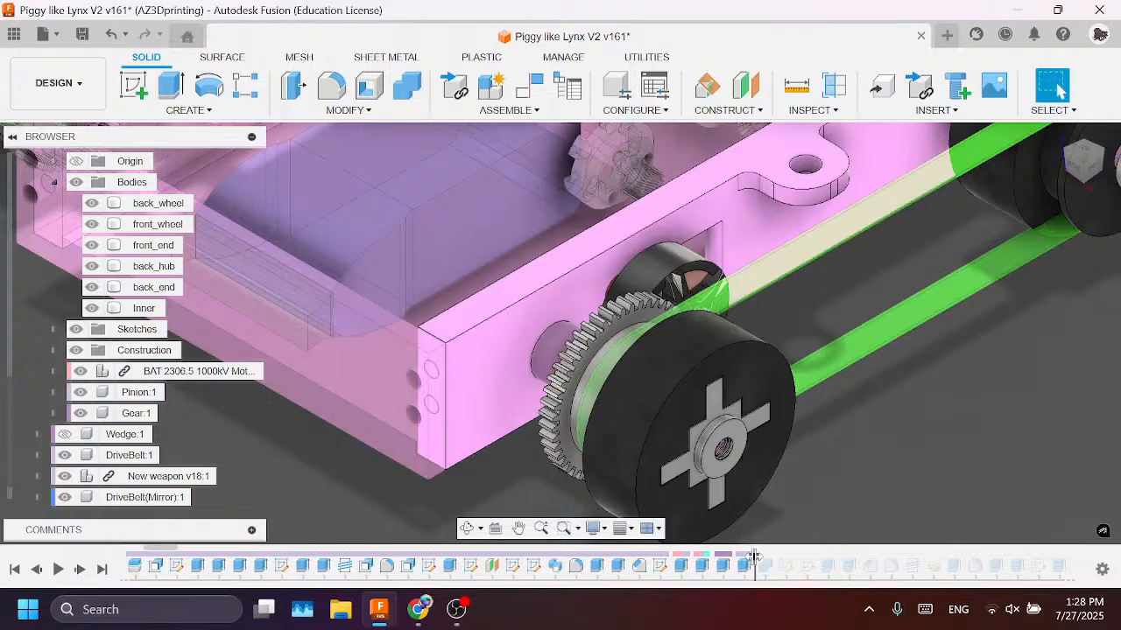
mouse_move(405, 553)
mouse_down()
mouse_move(334, 559)
mouse_move(713, 560)
mouse_up()
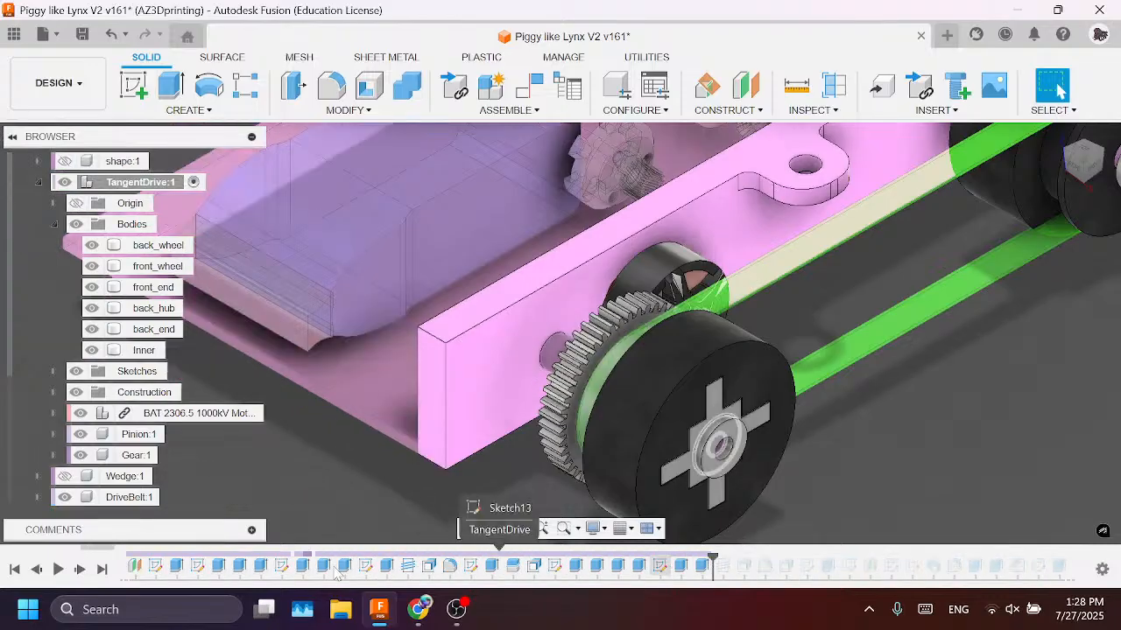
click(660, 566)
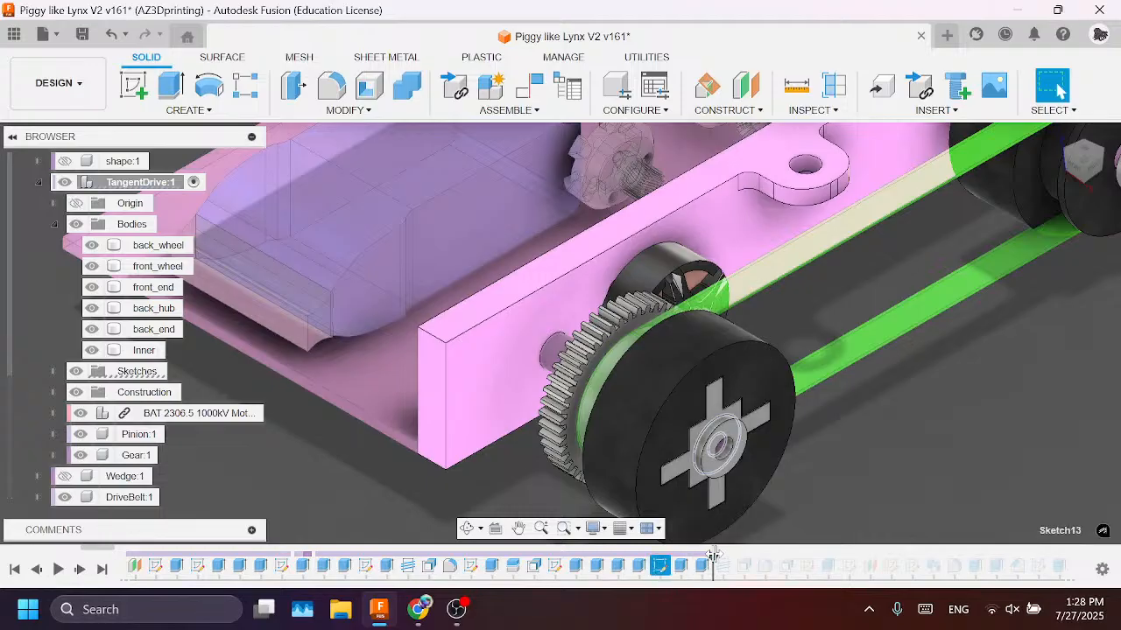
Step: Roll the timeline back to just before Extrude15, selecting that feature to identify the bodies it affects
drag(714, 555, 396, 557)
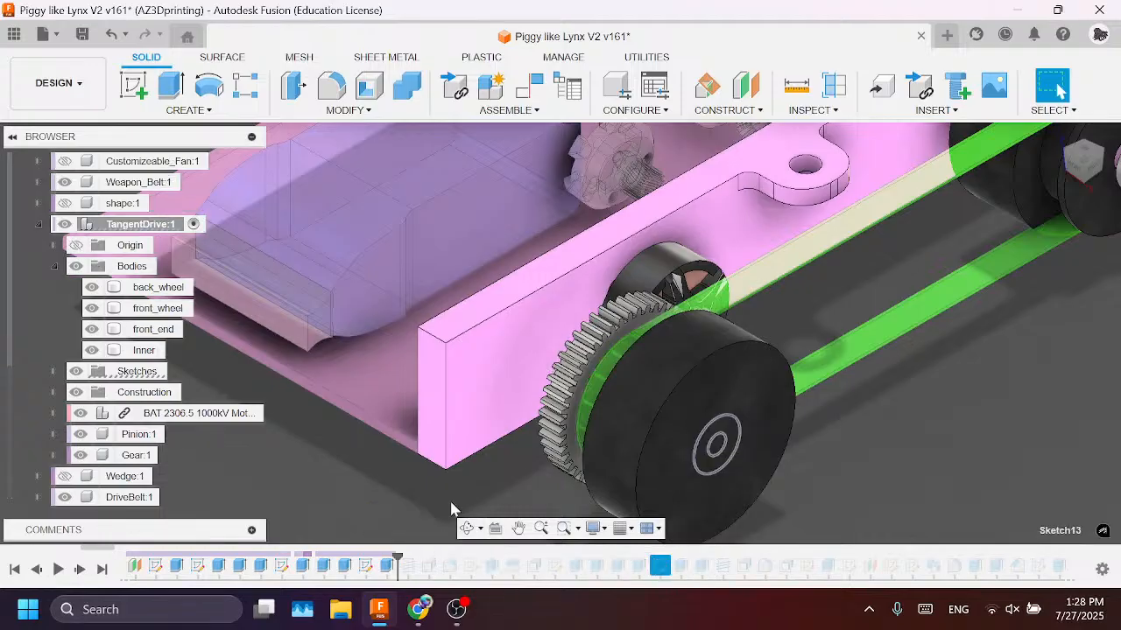
click(446, 468)
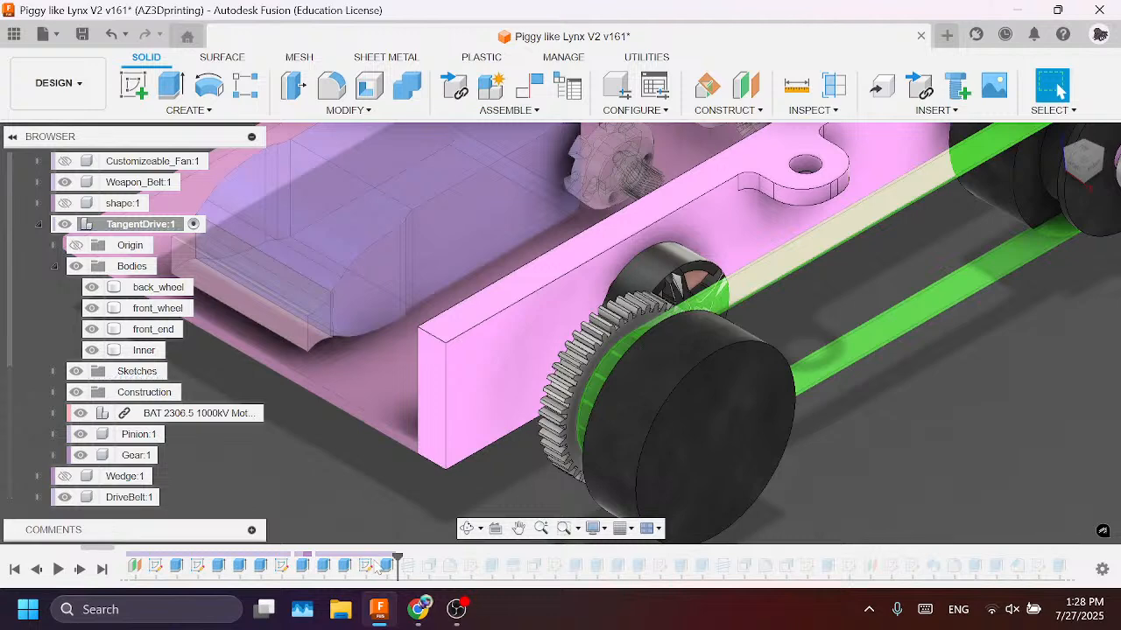
click(385, 566)
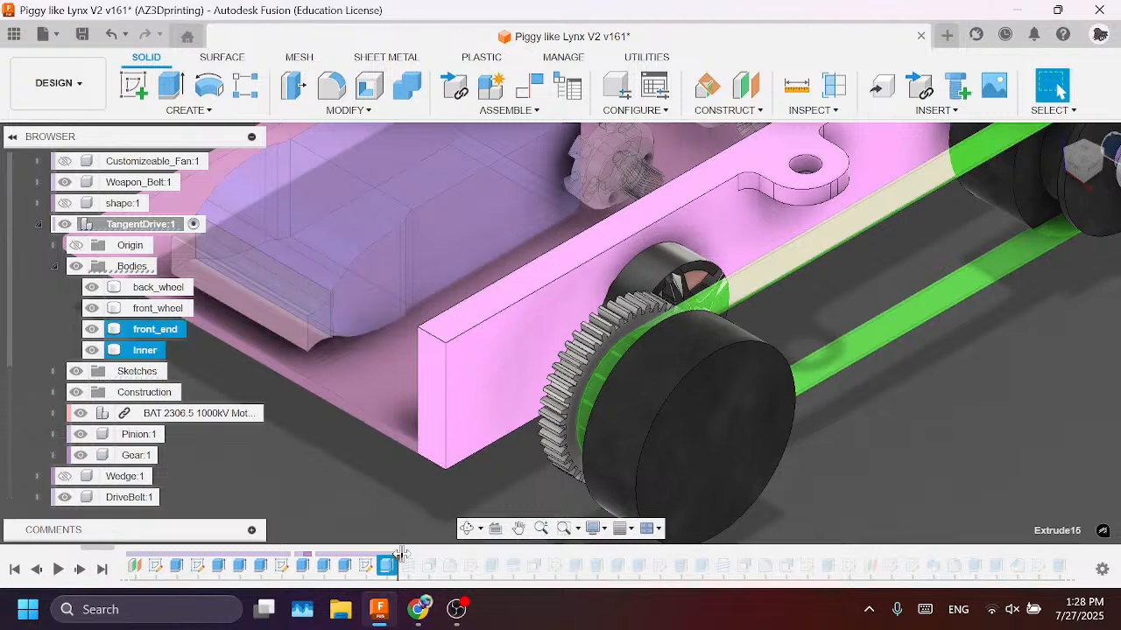
drag(397, 561, 365, 567)
Step: Roll the timeline back to just before TangentDrive's Sketch5 and inspect Extrude4, which forms the back_wheel body
scroll(391, 380, down, 3)
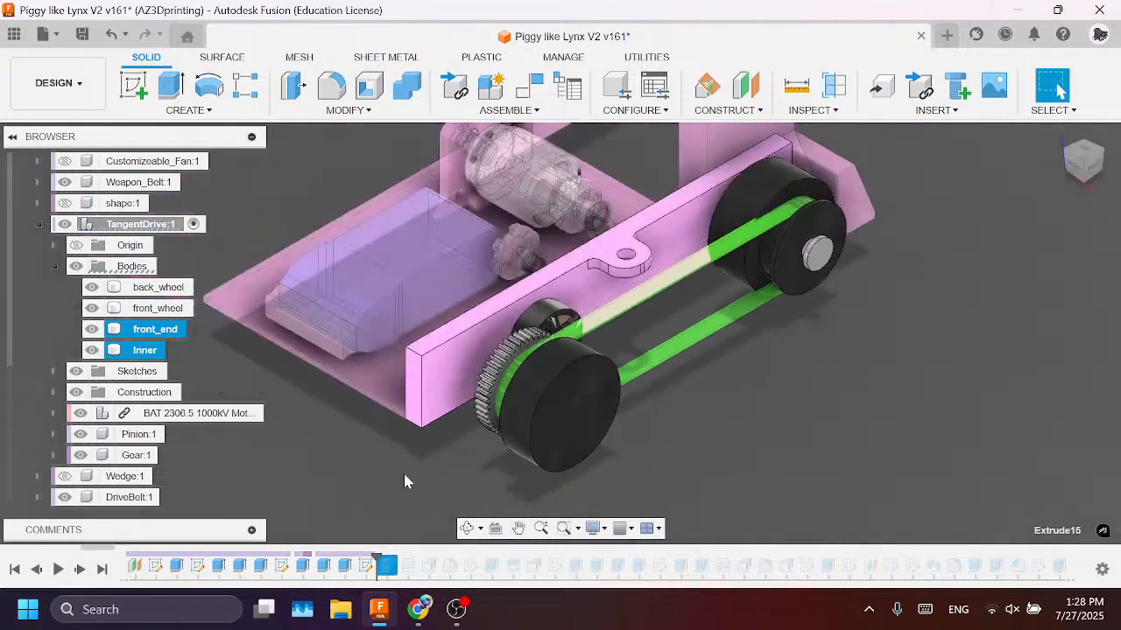
scroll(577, 394, up, 3)
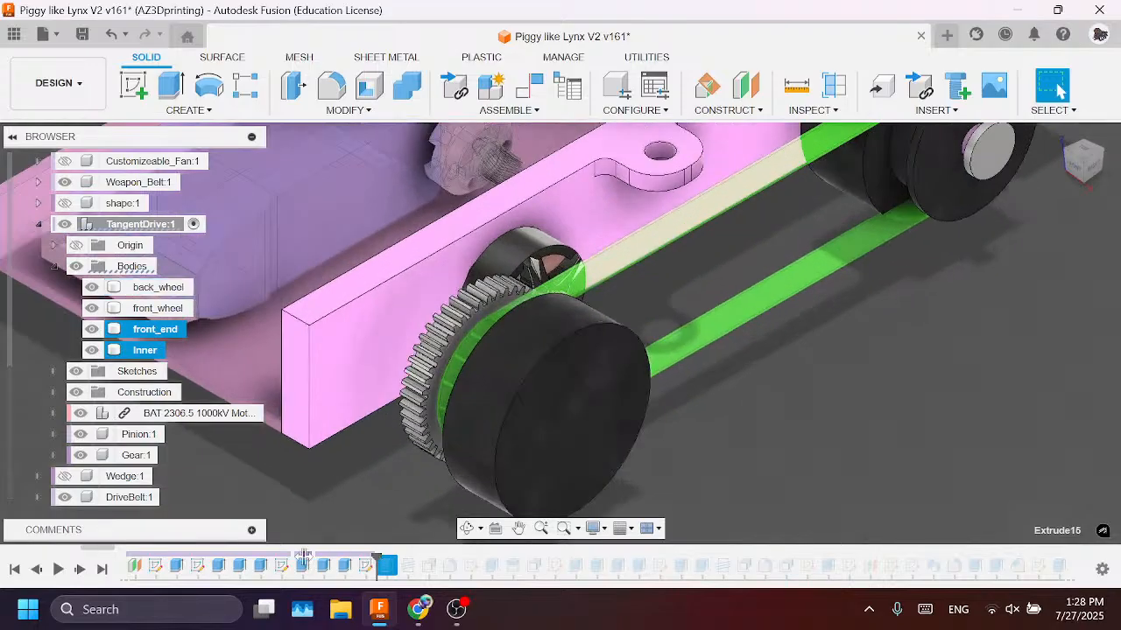
mouse_move(303, 556)
mouse_down()
mouse_move(313, 559)
mouse_move(251, 559)
mouse_up()
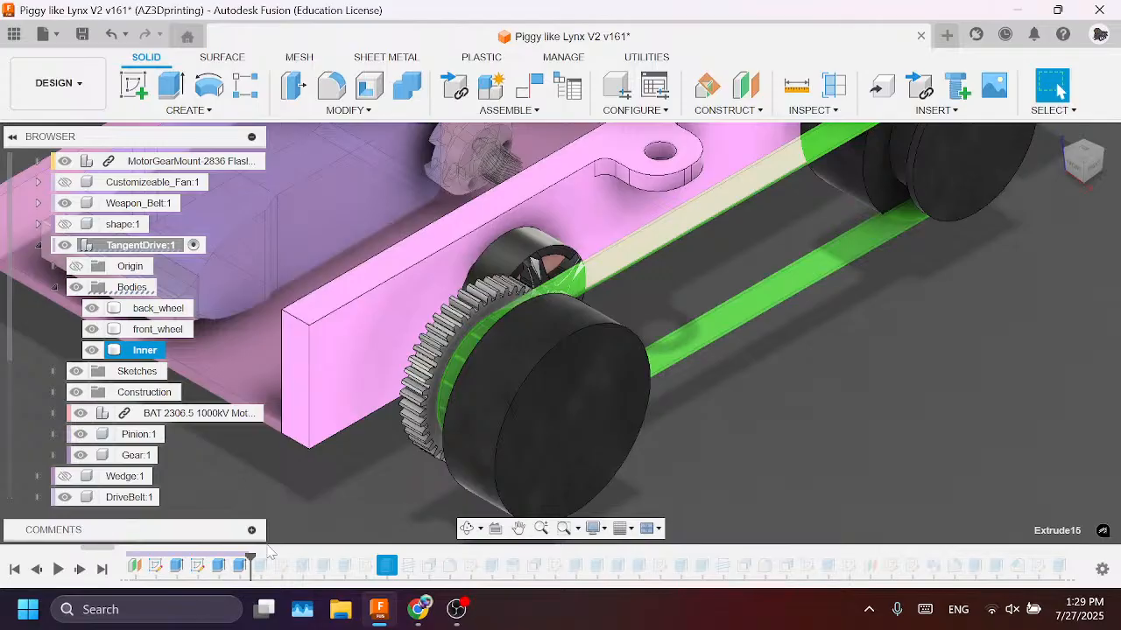
mouse_move(250, 558)
mouse_down()
mouse_move(671, 559)
mouse_move(481, 558)
mouse_up()
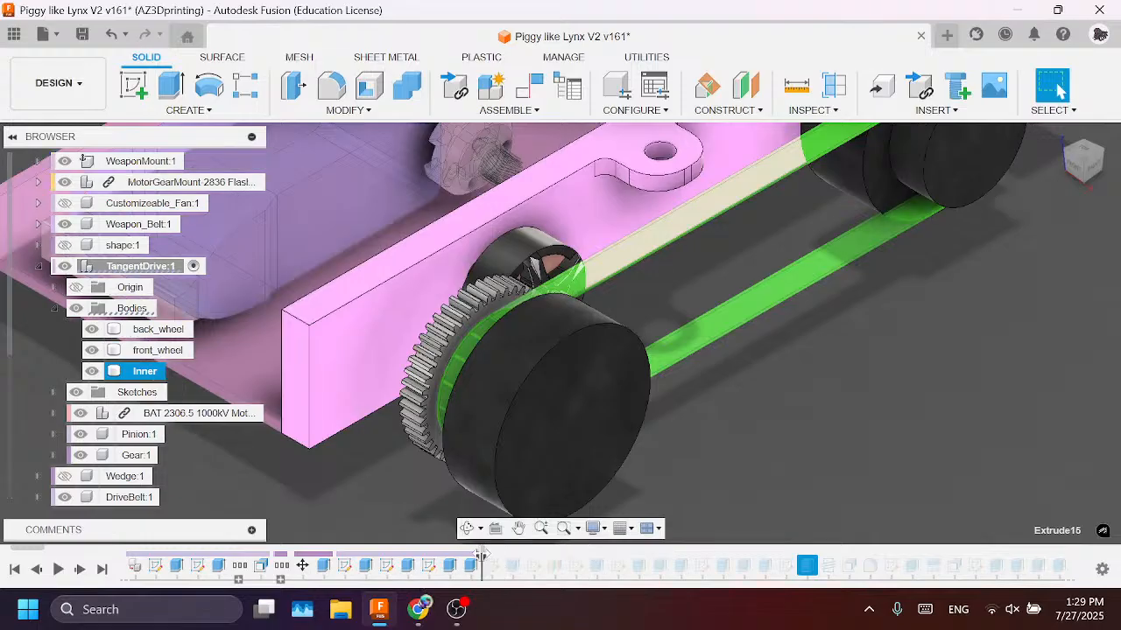
drag(481, 556, 418, 558)
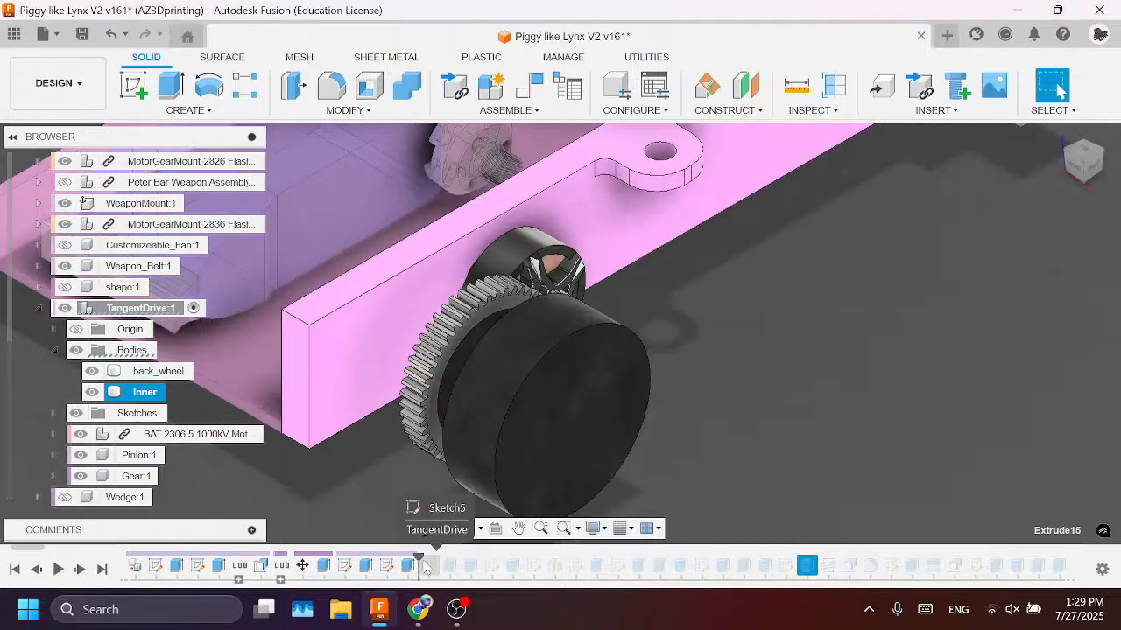
click(626, 510)
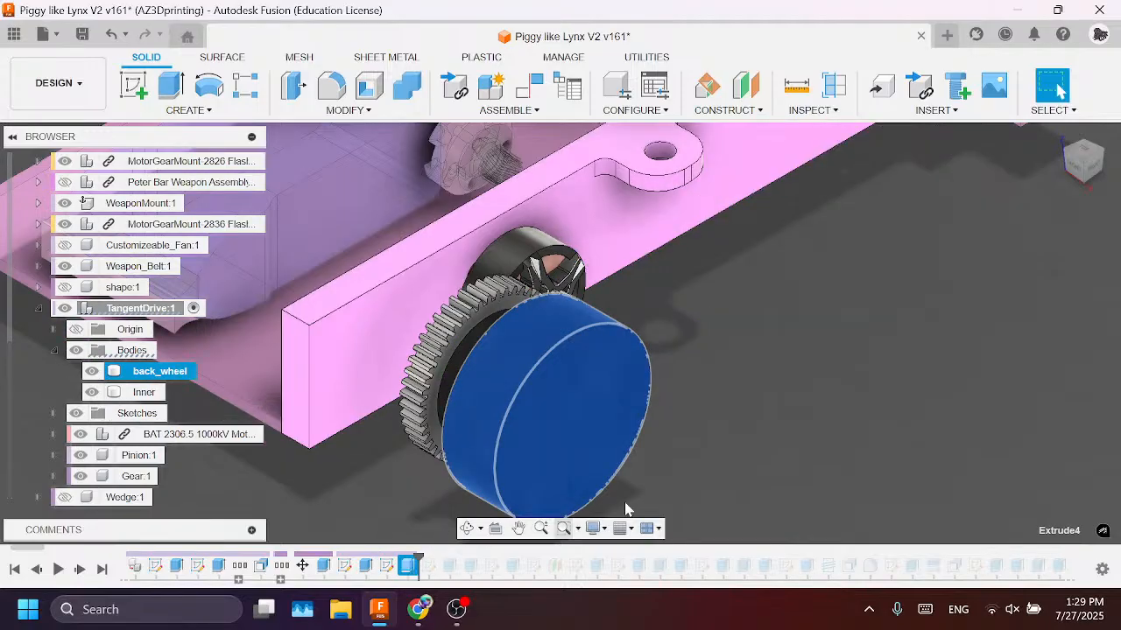
click(626, 507)
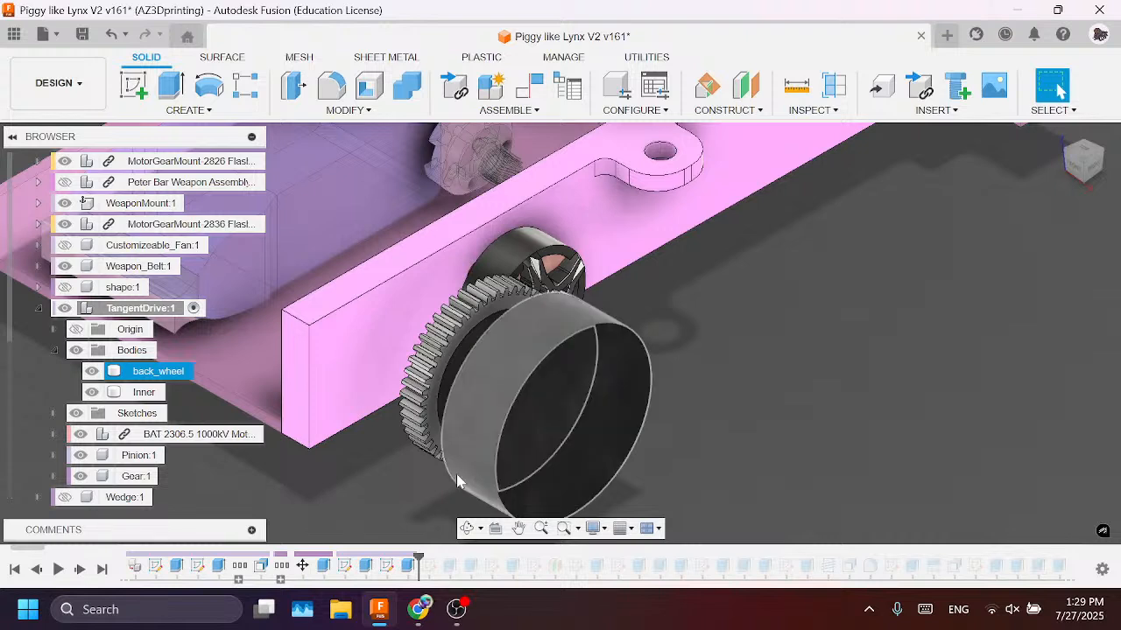
Step: Roll the timeline forward to just after Extrude18, past the features that build the cross-shaped back_hub
drag(421, 554, 794, 556)
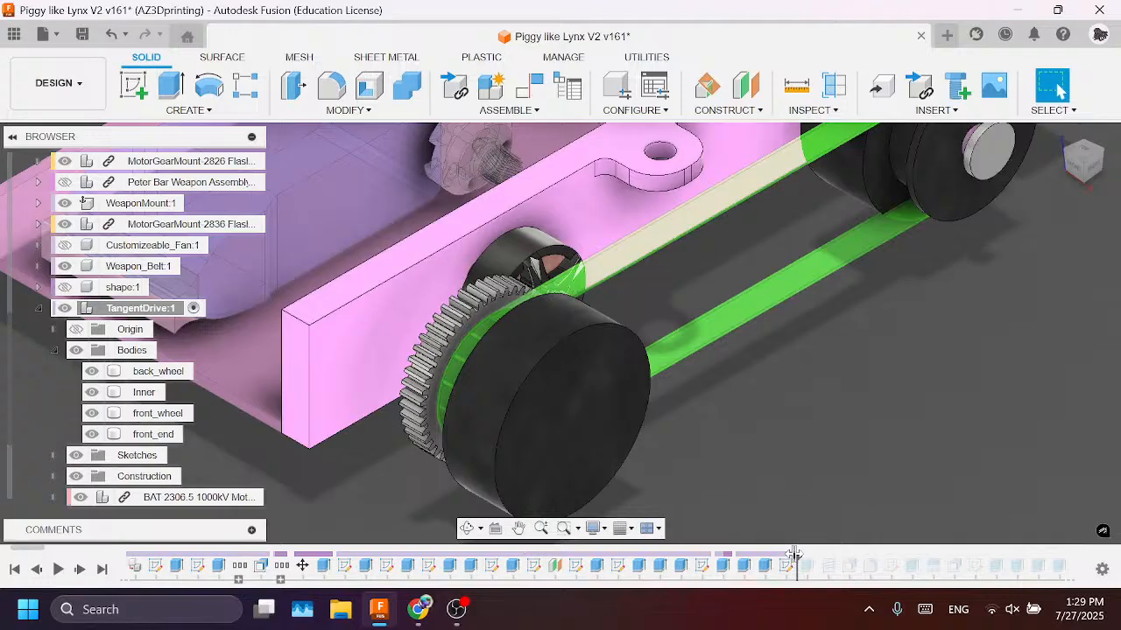
scroll(795, 574, down, 2)
drag(650, 554, 881, 554)
scroll(880, 561, down, 3)
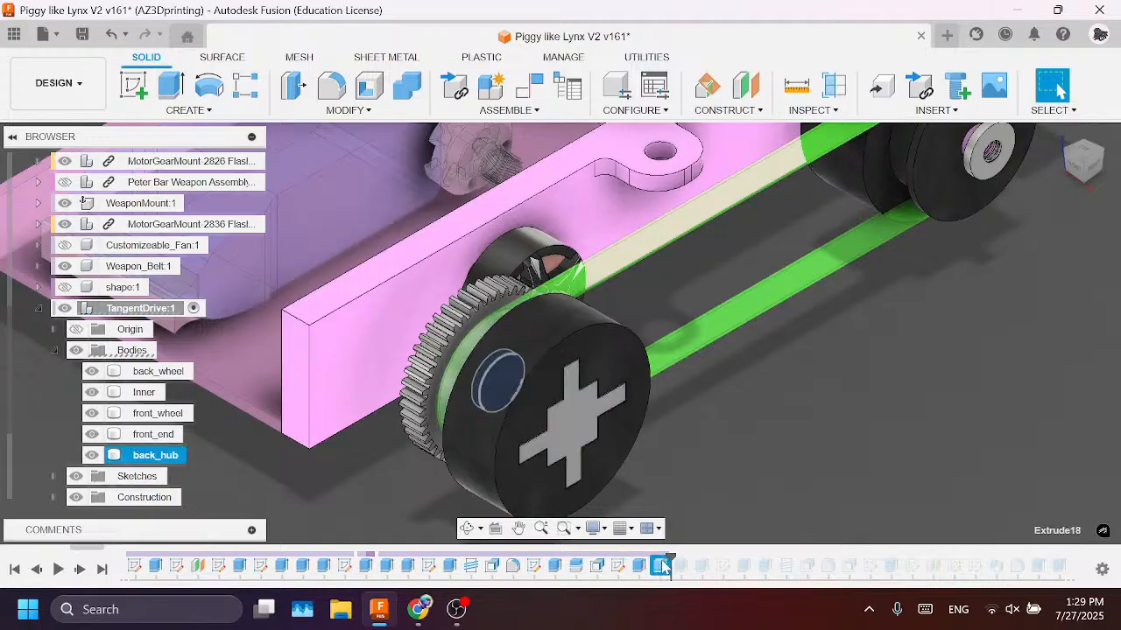
Step: Advance the timeline two features past Extrude18 to include the hole through the back hub and inner wall
scroll(697, 401, up, 1)
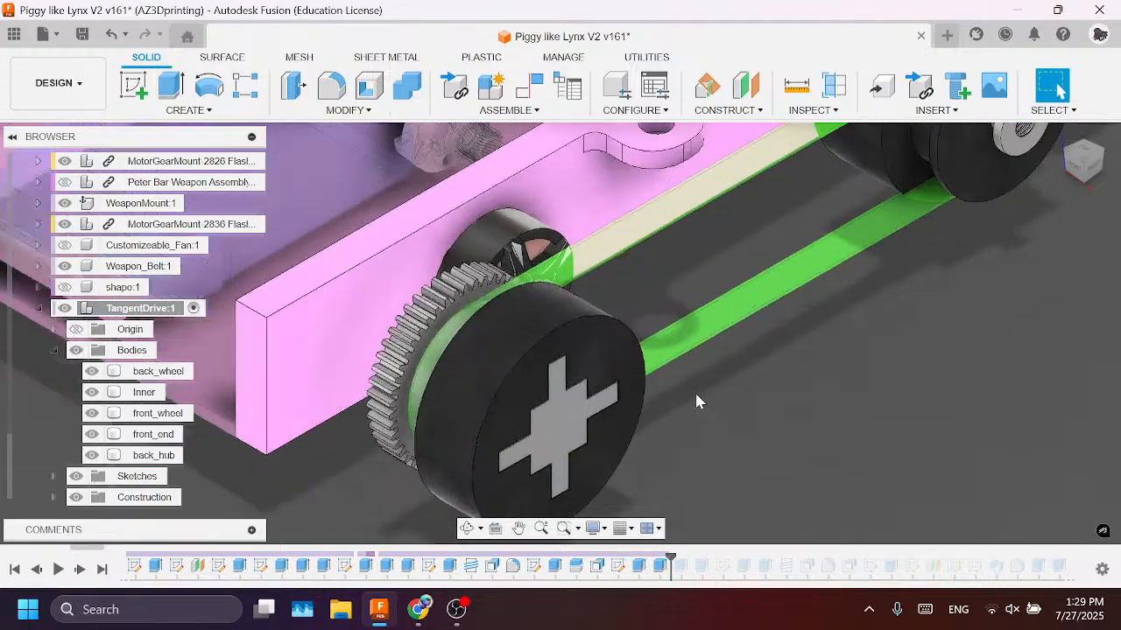
scroll(709, 407, down, 2)
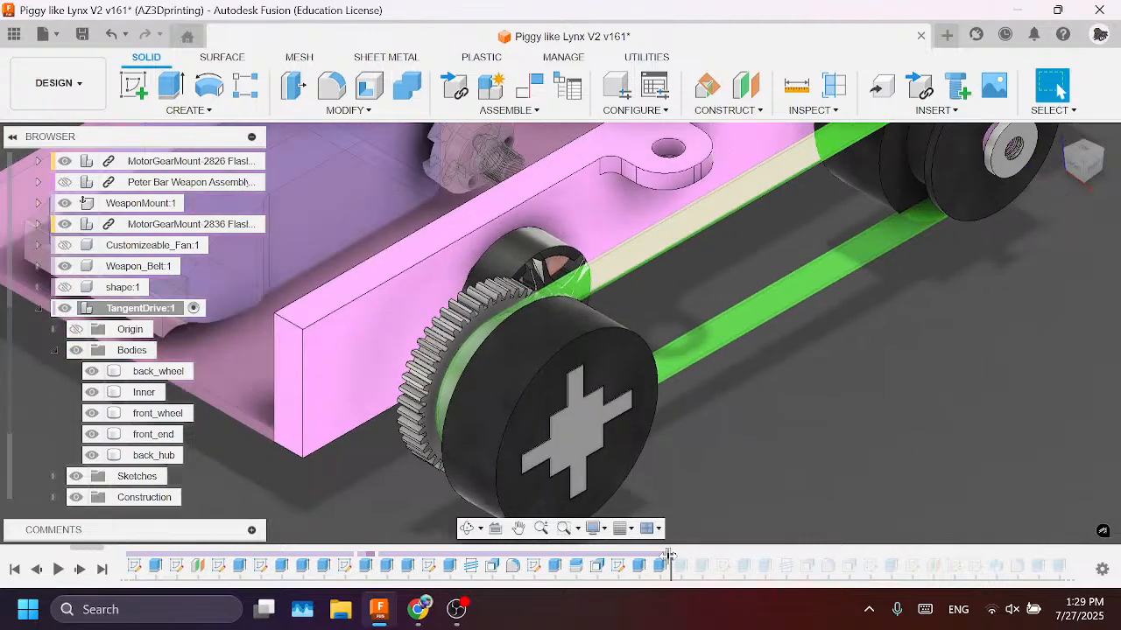
drag(668, 557, 712, 558)
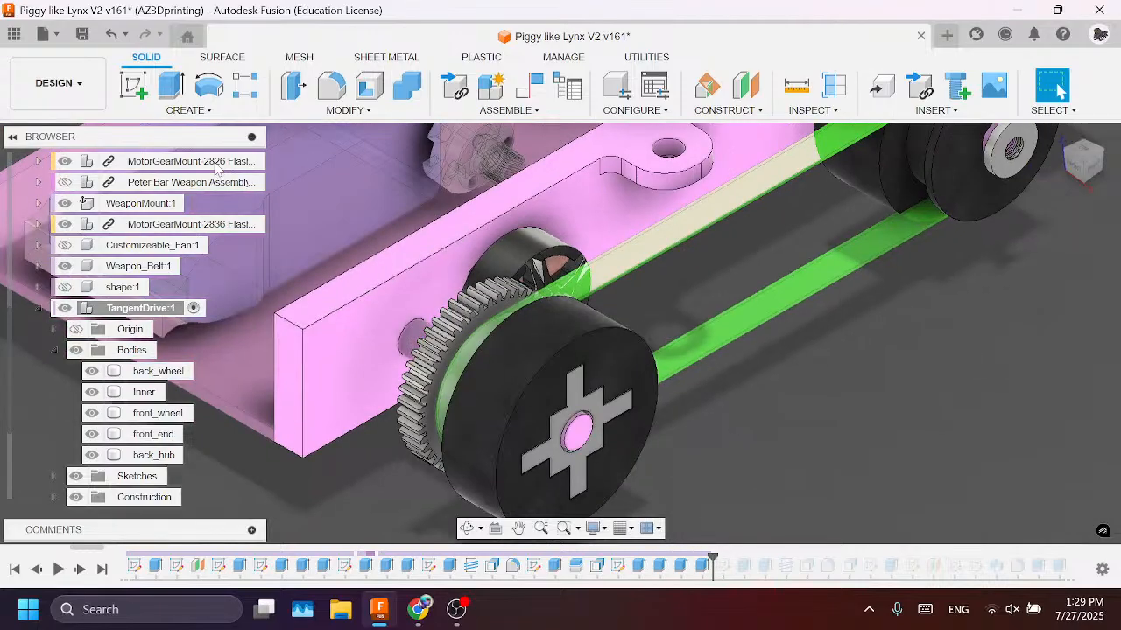
Step: Create a sketch on the back wheel's outer face, finish it without drawing anything, and select the cross-shaped profile
click(133, 85)
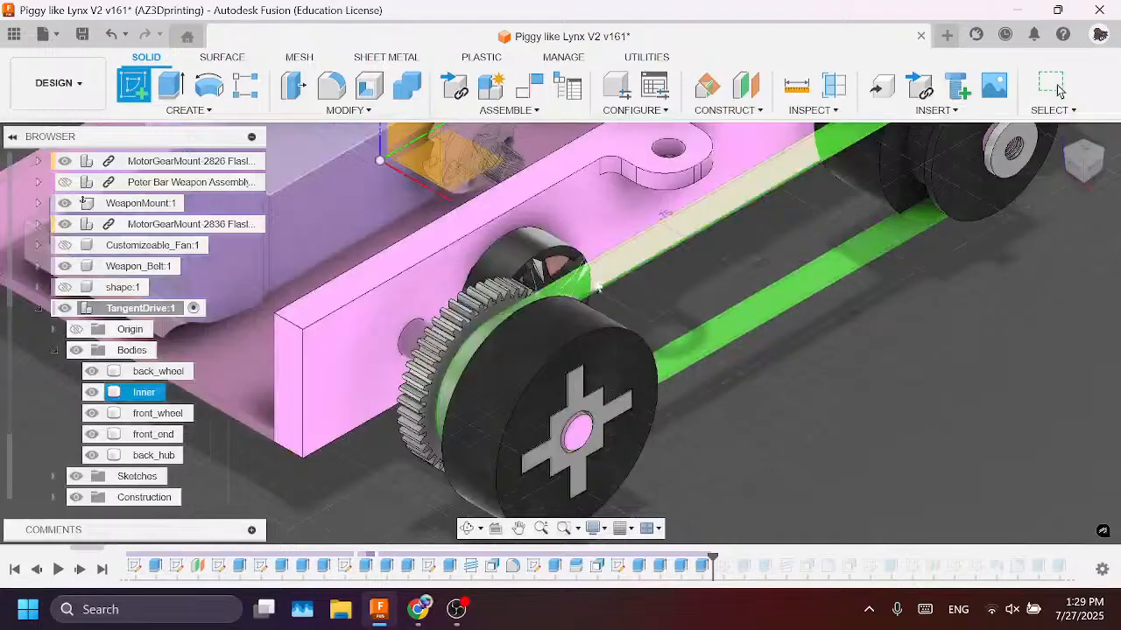
click(625, 372)
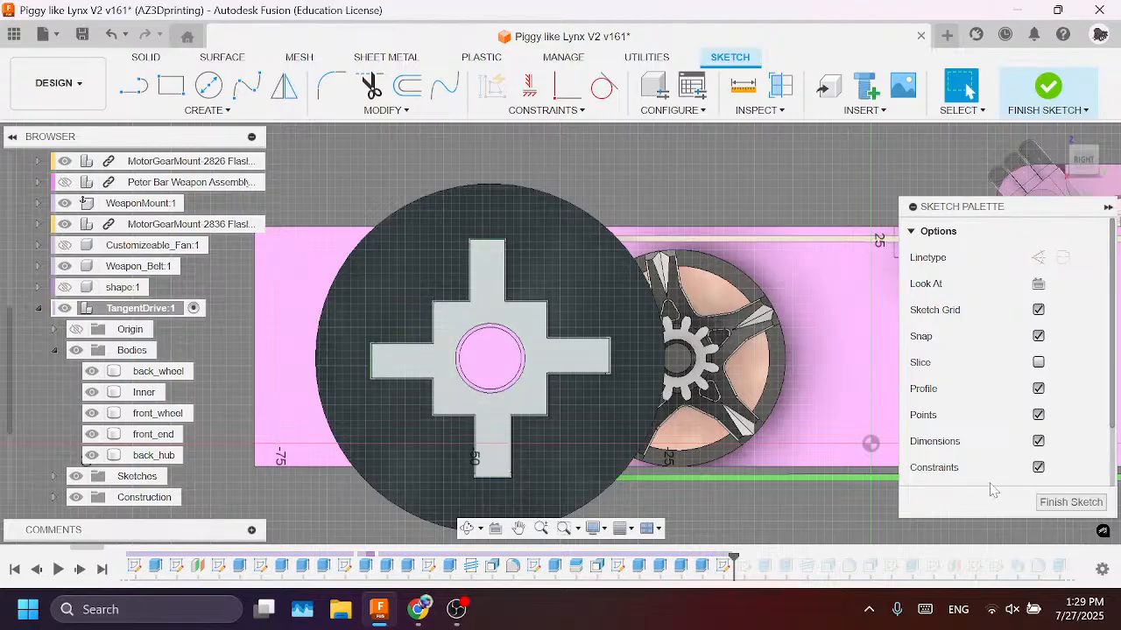
click(1069, 502)
click(528, 410)
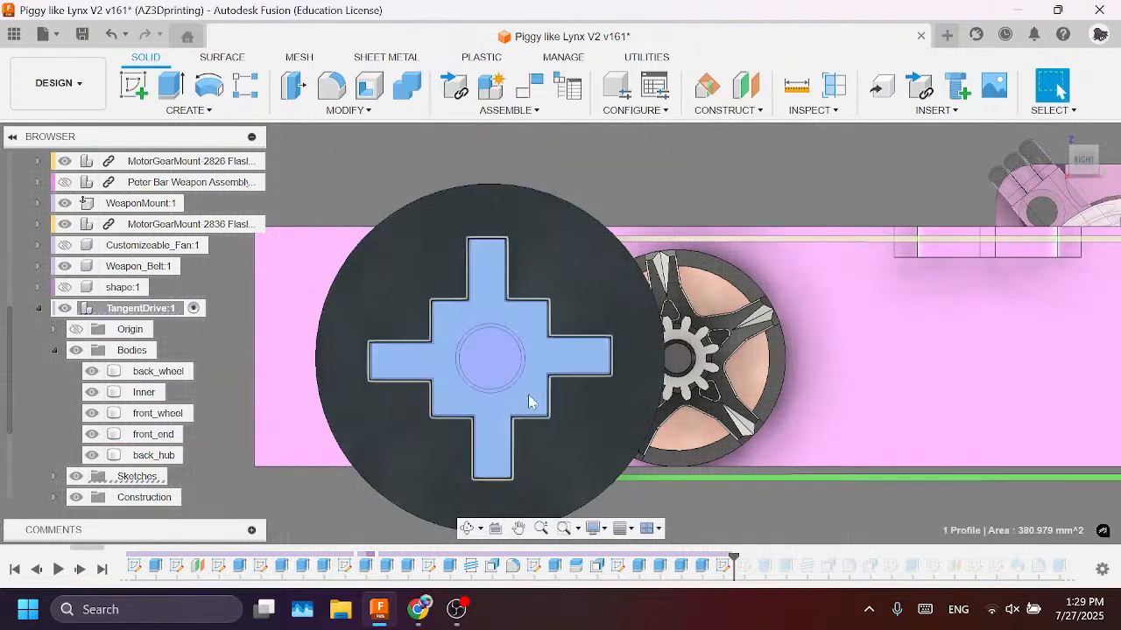
Step: Open Sketch12 to examine the offset outline around the hub's cross shape, and exit the sketch
right_click(723, 569)
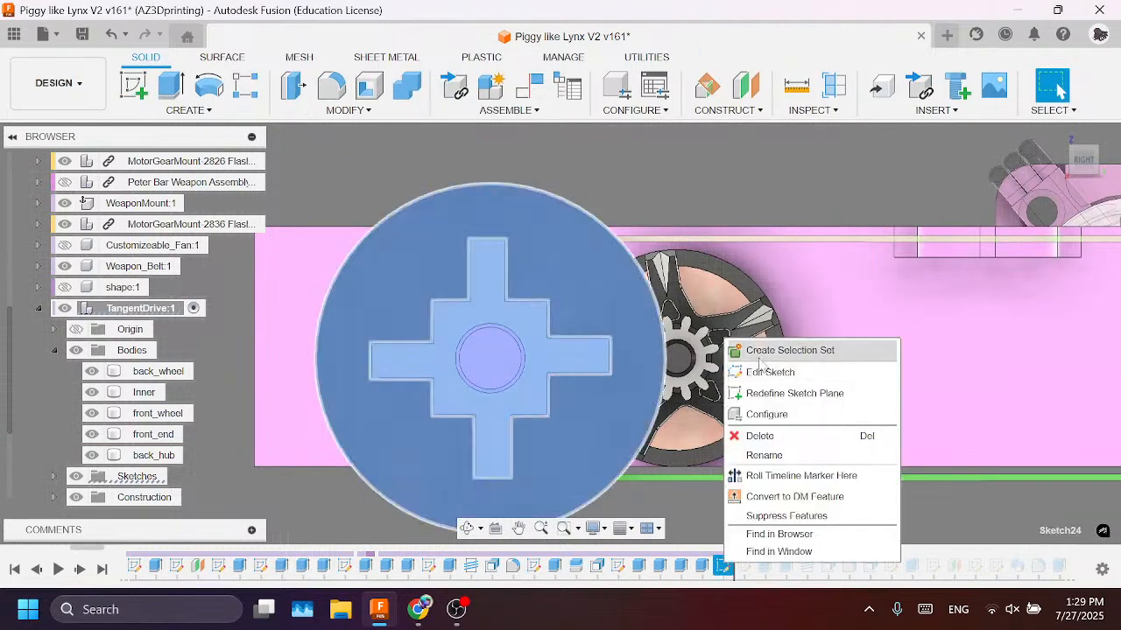
right_click(617, 568)
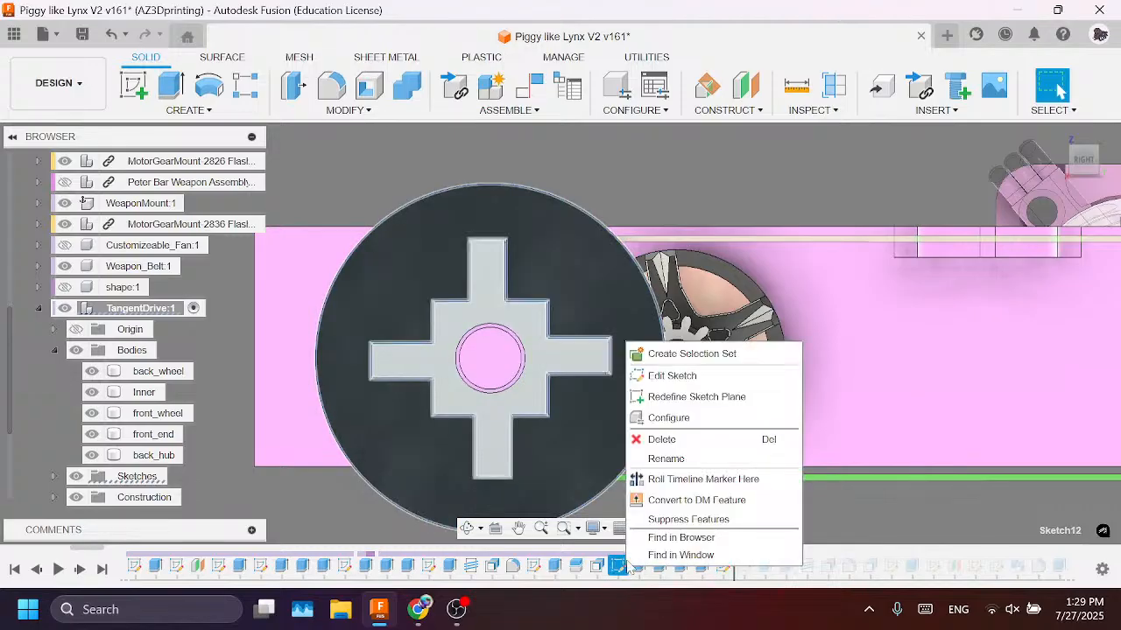
click(671, 377)
scroll(472, 302, up, 4)
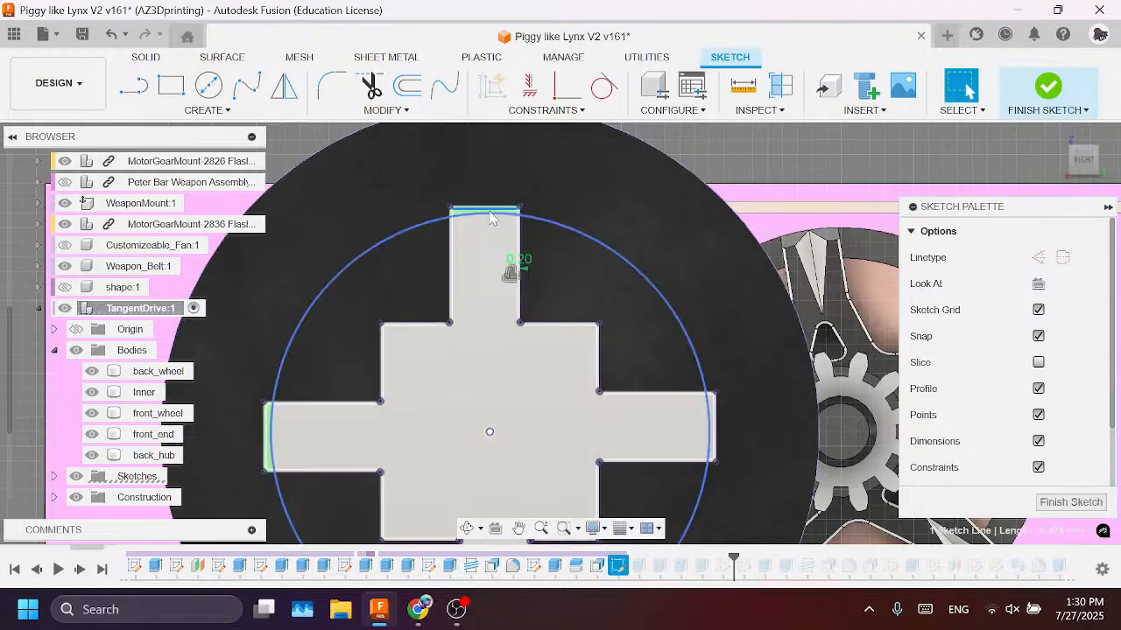
click(561, 293)
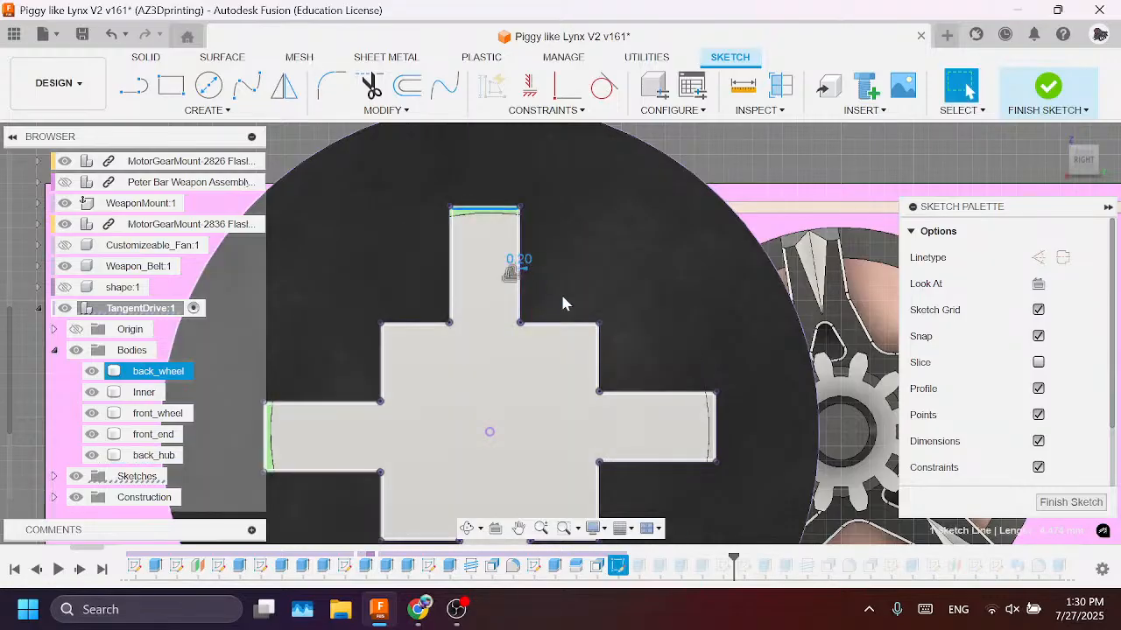
click(1059, 502)
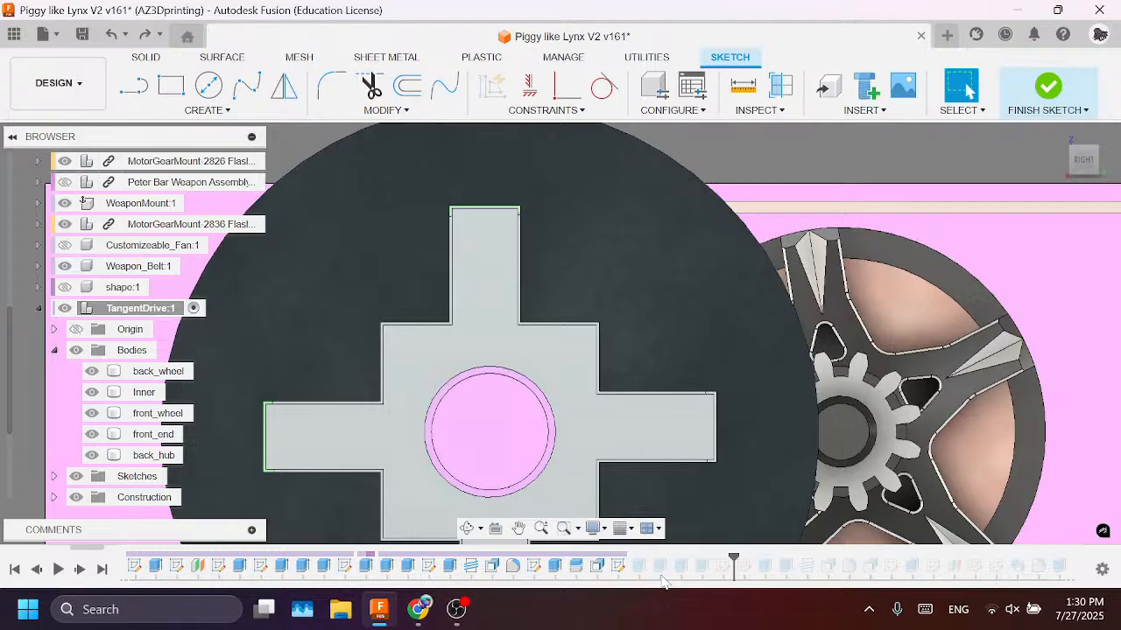
Step: Edit the hub's original cross sketch, setting the arm length to 3 mm, and finish the sketch
right_click(534, 566)
click(581, 369)
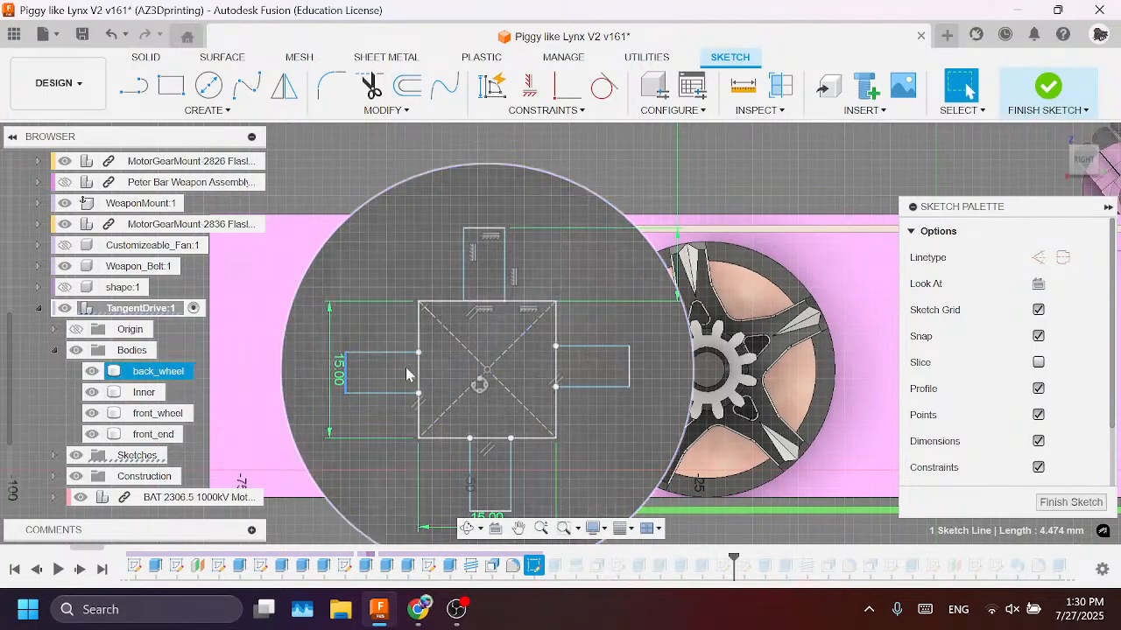
middle_drag(405, 367, 401, 315)
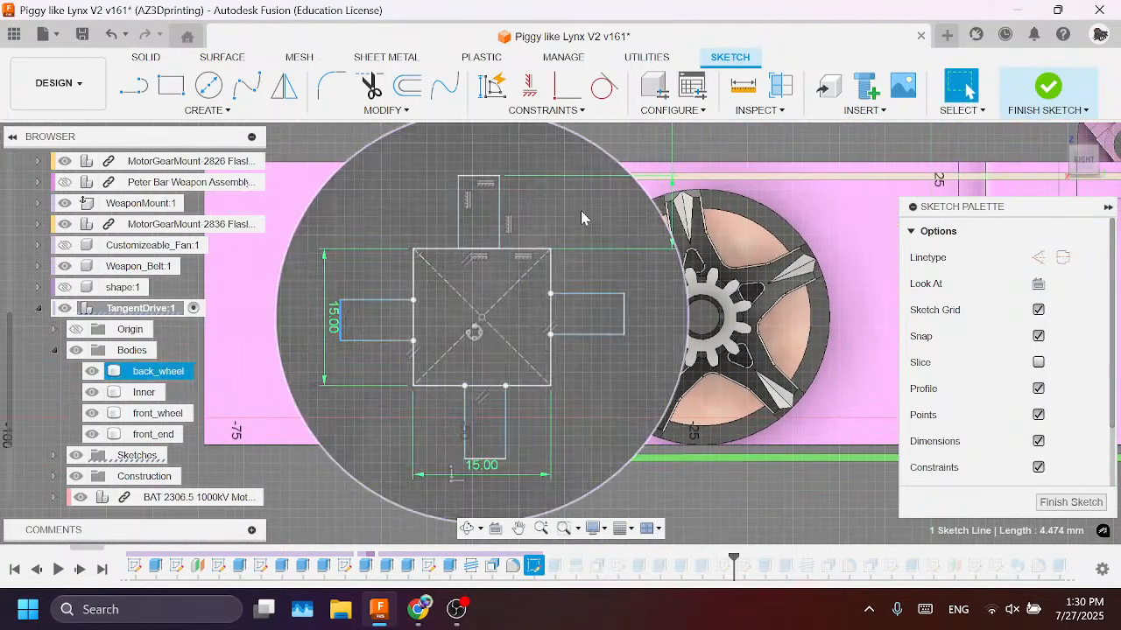
scroll(631, 219, up, 4)
drag(696, 201, 632, 201)
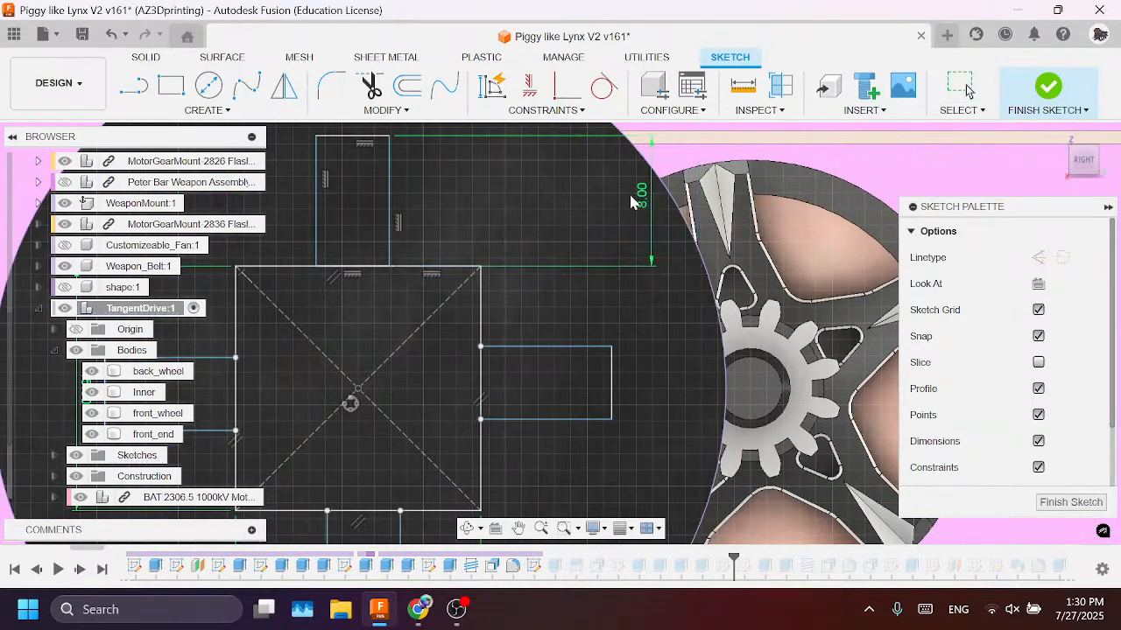
double_click(583, 226)
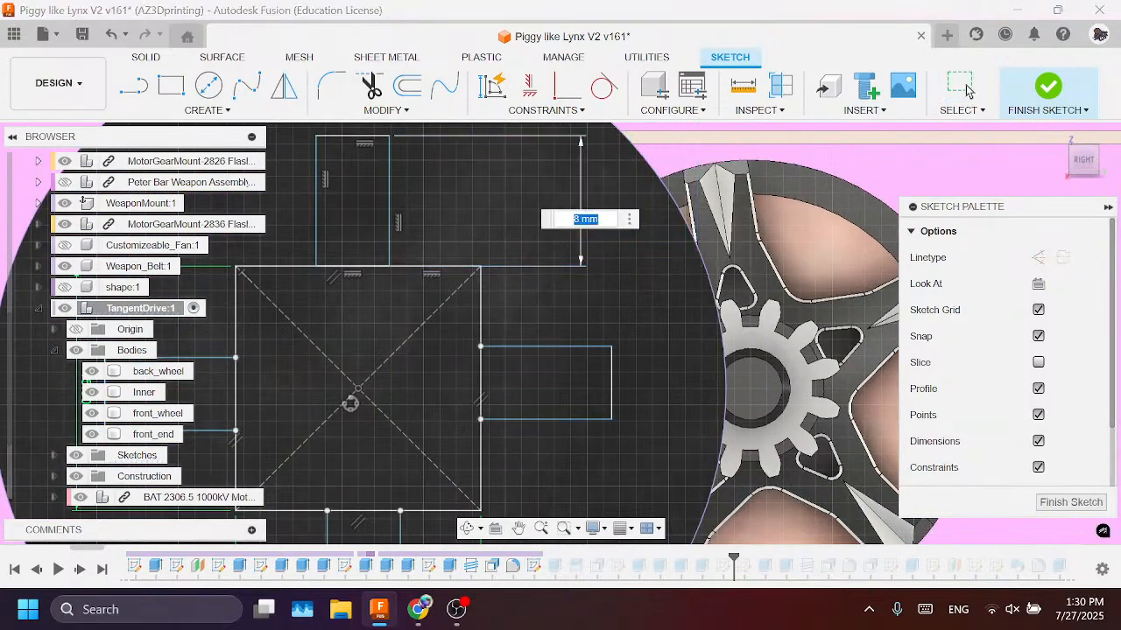
text(3)
key(Return)
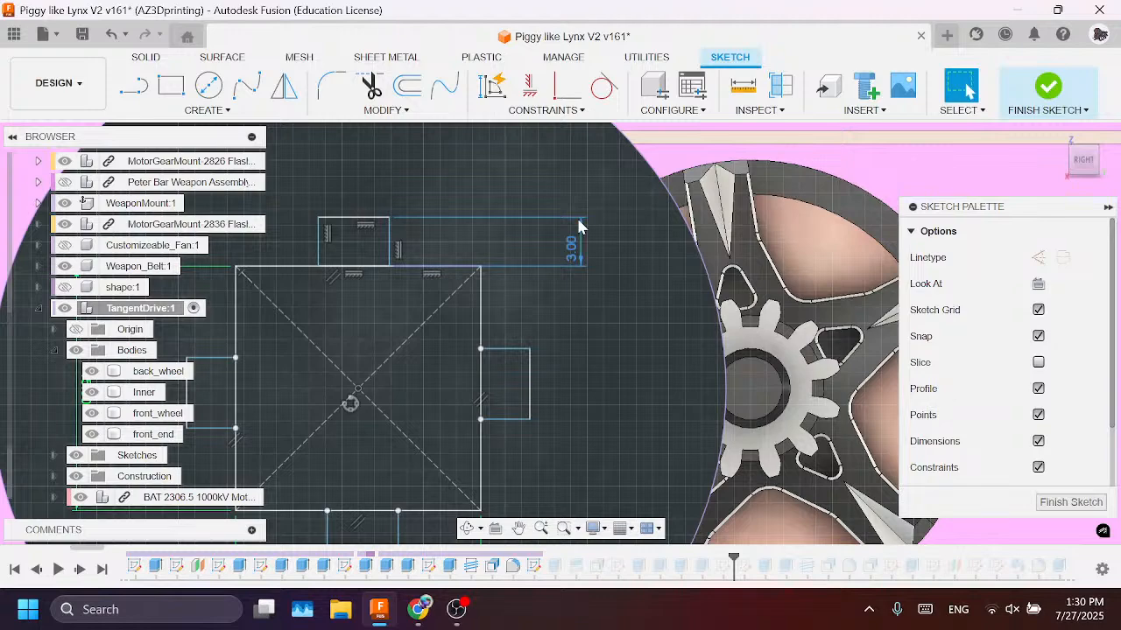
scroll(486, 291, down, 4)
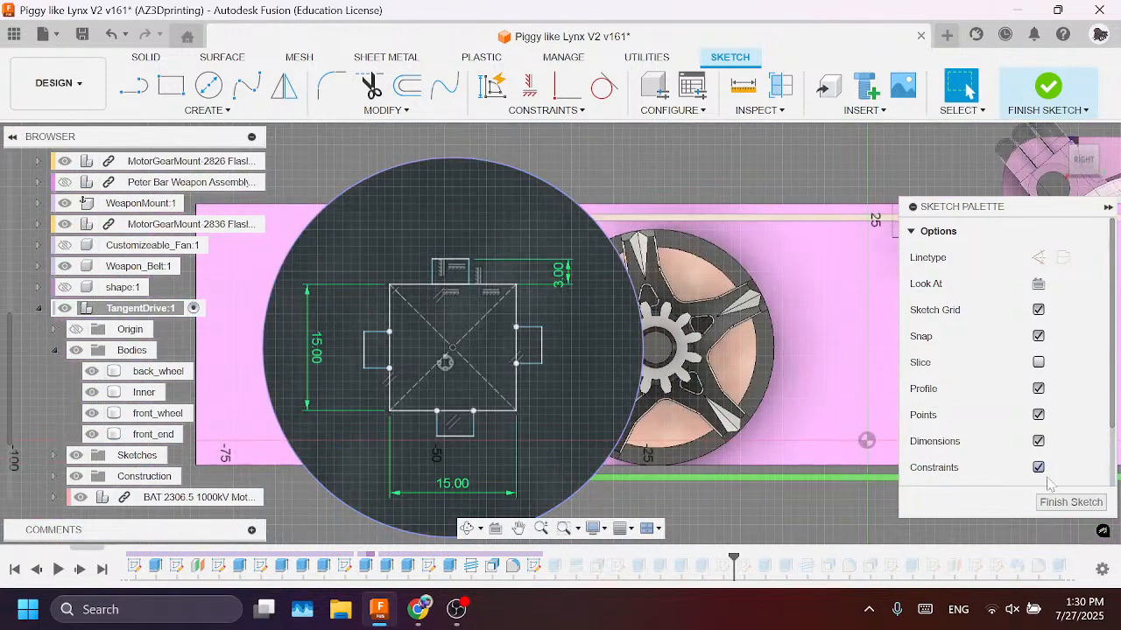
click(1069, 503)
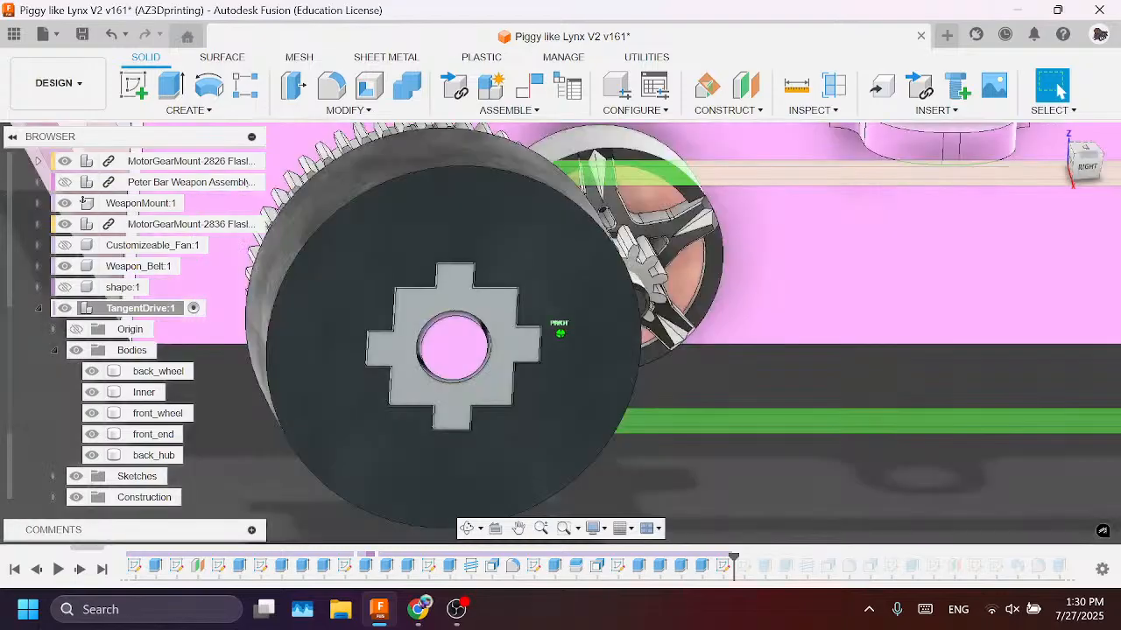
Step: Examine the shortened hub cross from several angles and preview the timeline up to just before Thread2, returning the marker to Sketch24
mouse_move(1085, 162)
mouse_down()
mouse_move(1054, 210)
mouse_move(1030, 190)
mouse_up()
scroll(475, 273, down, 2)
scroll(475, 273, down, 2)
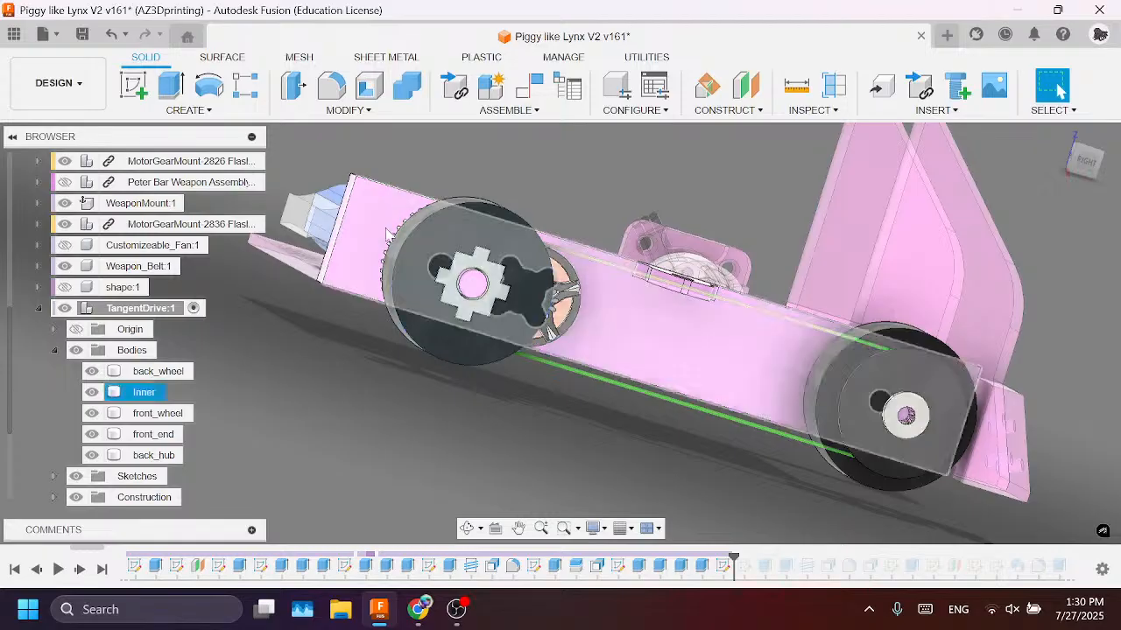
scroll(473, 260, up, 2)
mouse_move(1091, 163)
mouse_down()
mouse_move(1074, 149)
mouse_move(1079, 172)
mouse_up()
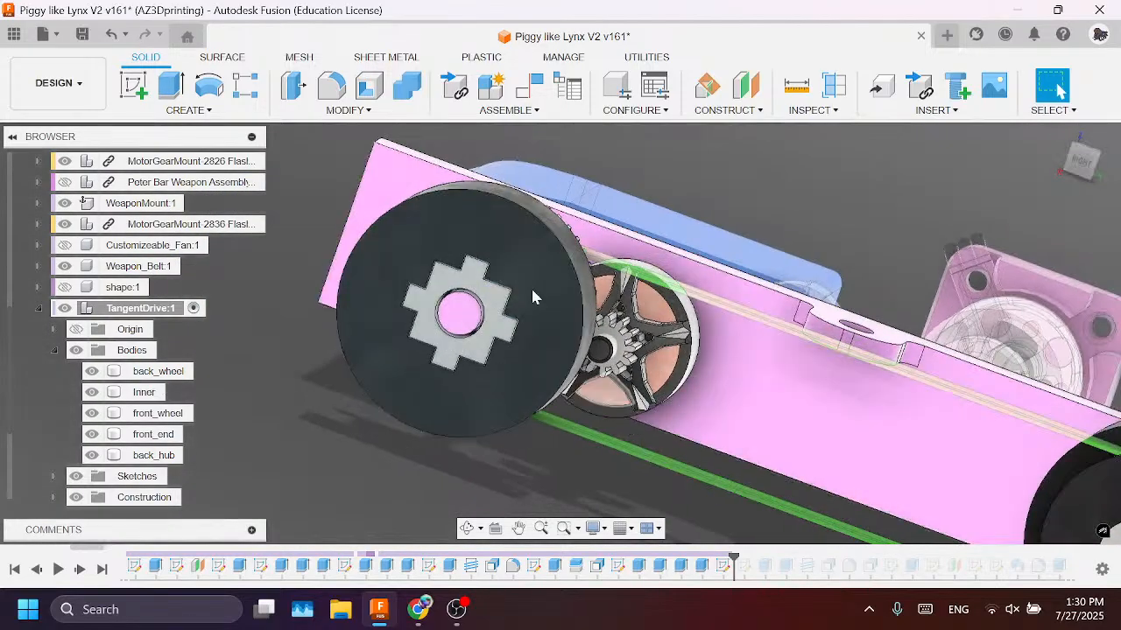
scroll(512, 323, up, 2)
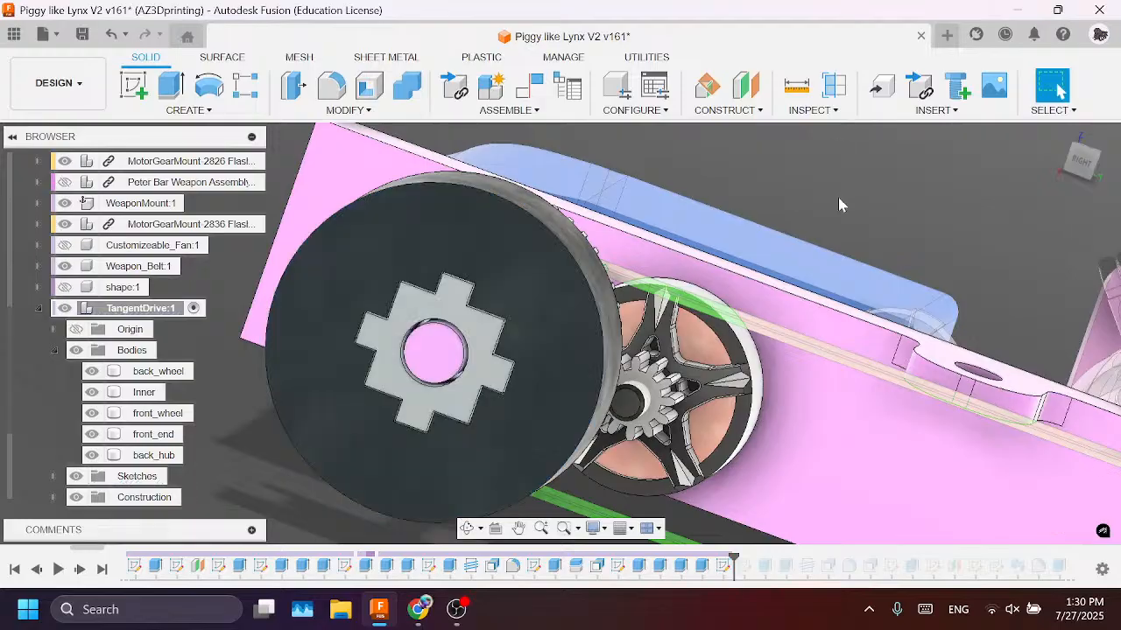
drag(733, 556, 794, 558)
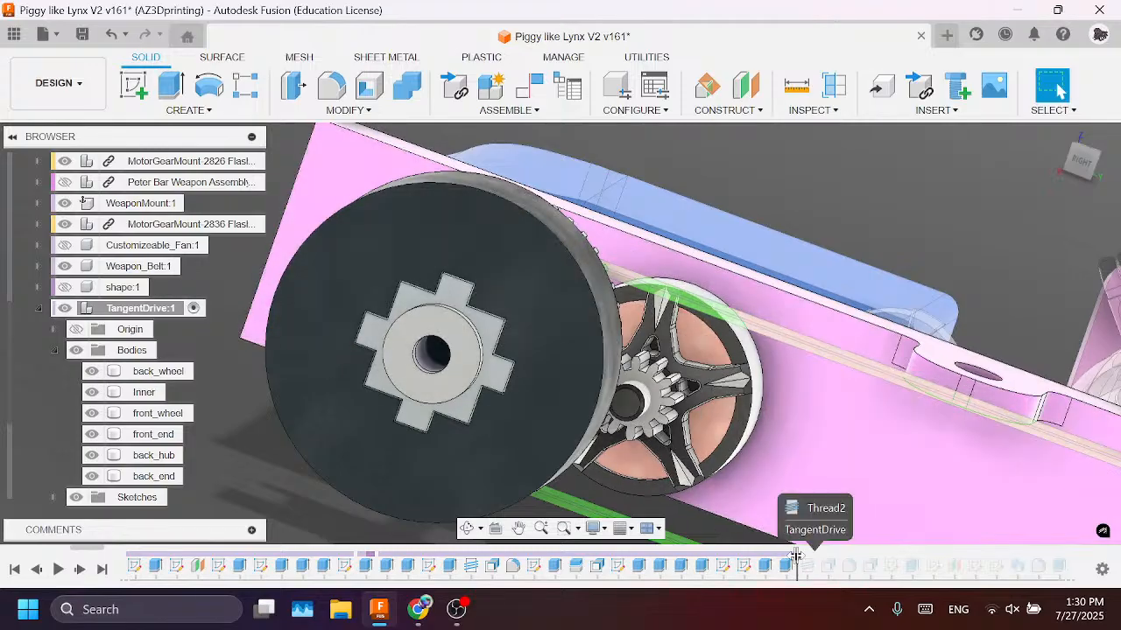
drag(795, 557, 733, 558)
click(932, 232)
key(e)
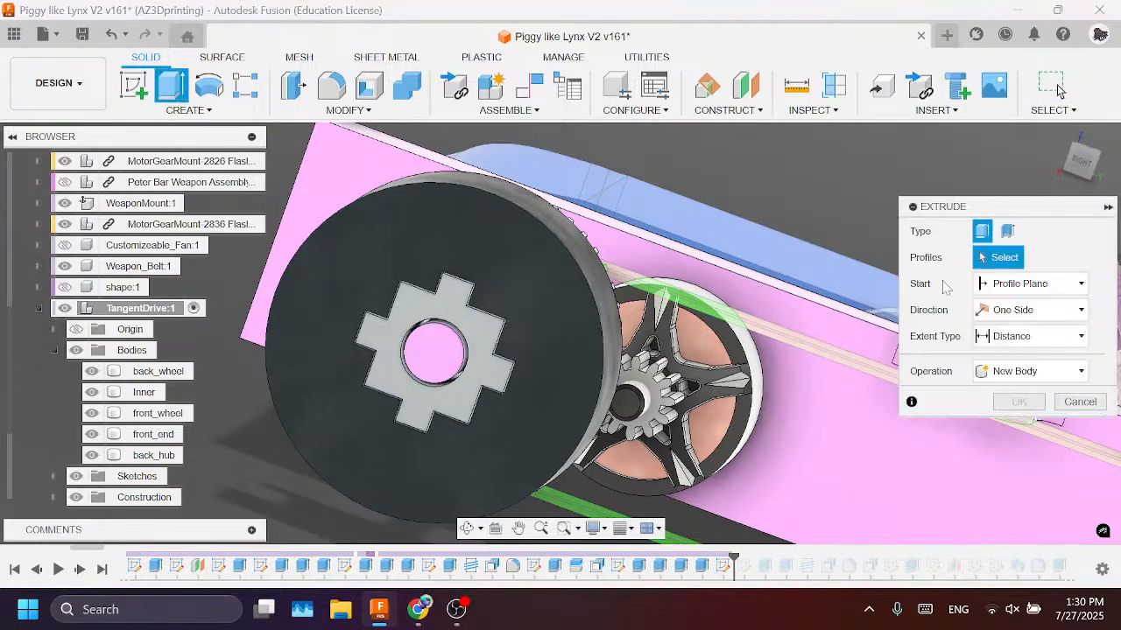
click(1084, 408)
Step: Start a new sketch on the back wheel's outer face and draw a 28 mm diameter circle centred on the hub bore
key(shift+s)
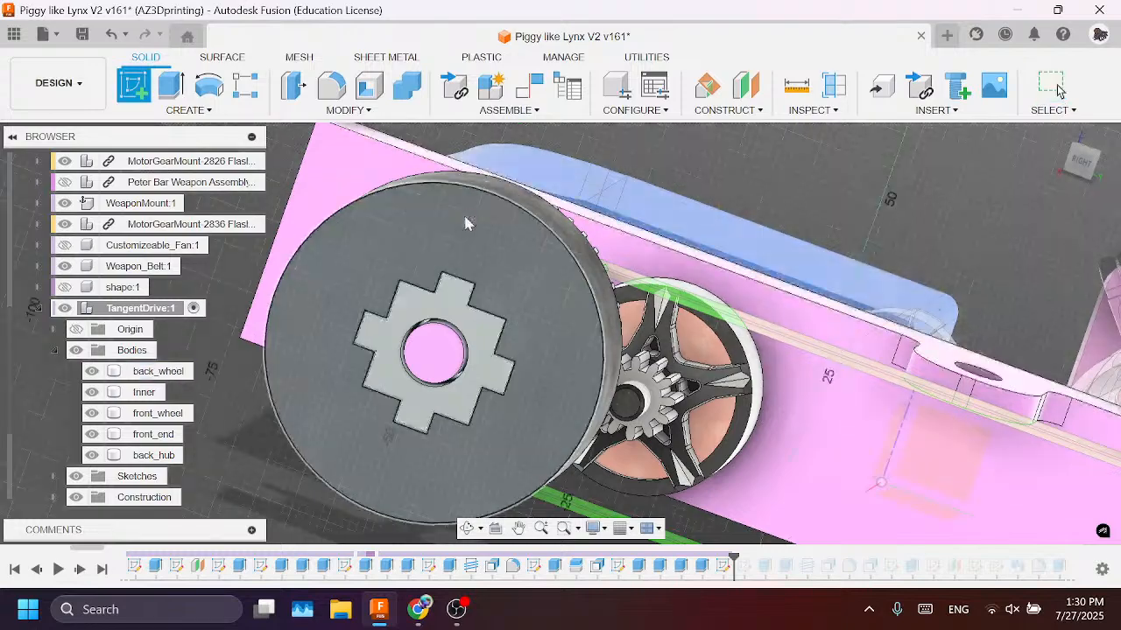
click(476, 237)
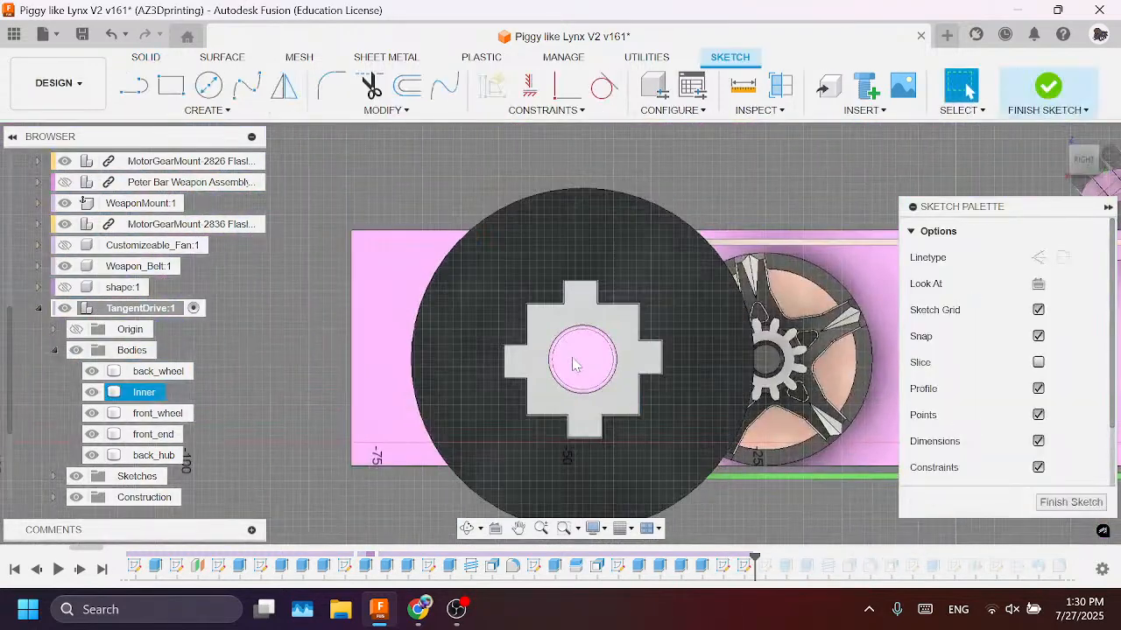
key(c)
scroll(580, 363, up, 2)
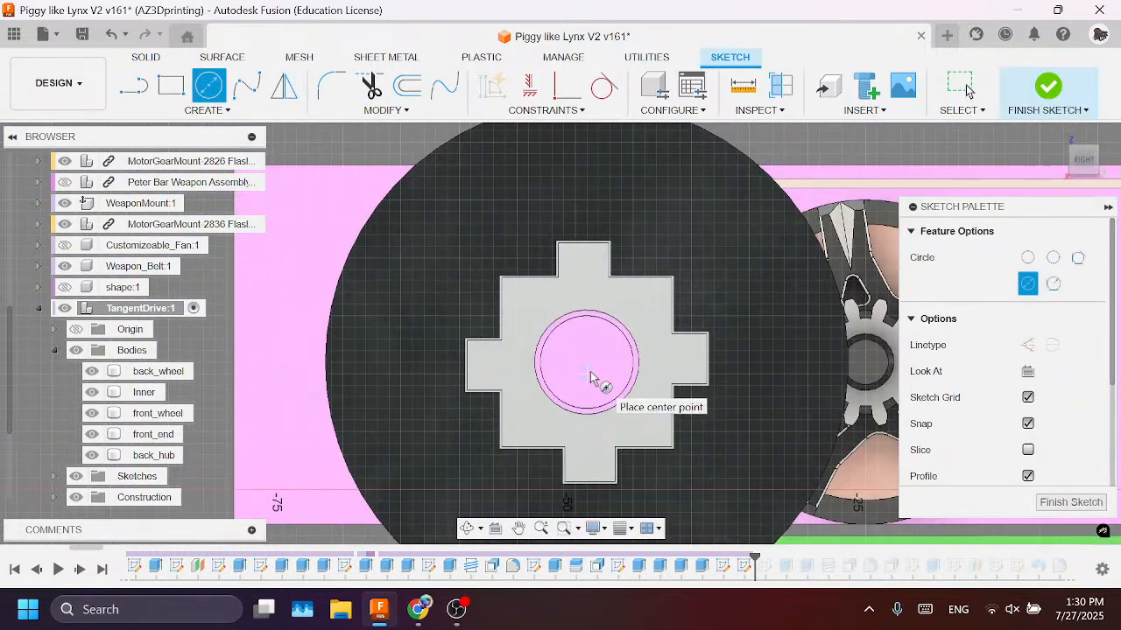
click(587, 364)
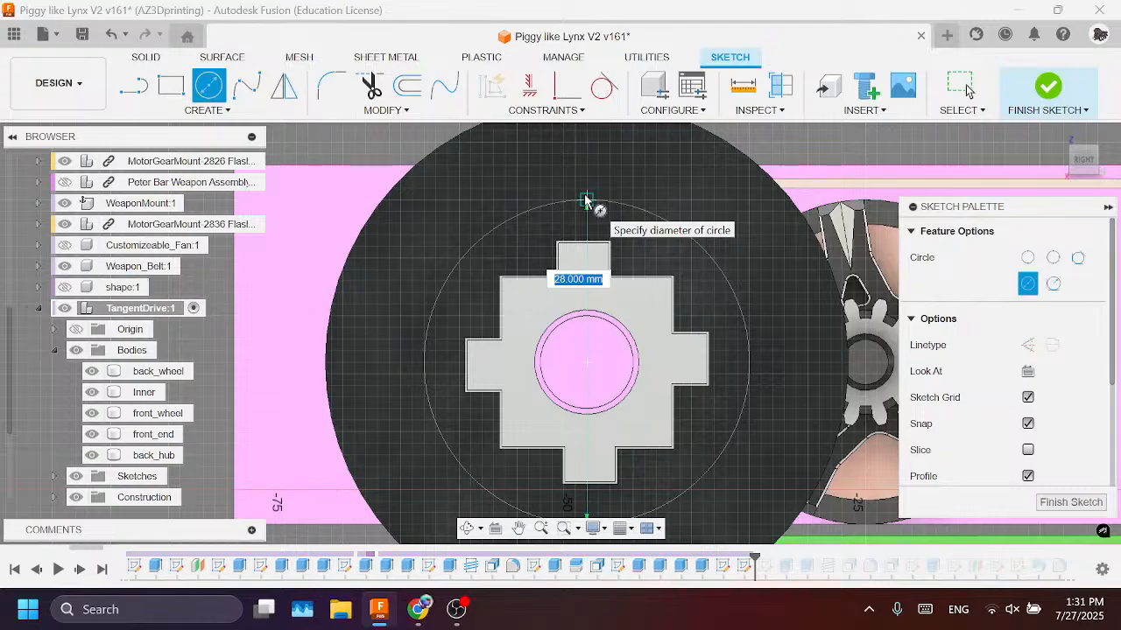
click(586, 200)
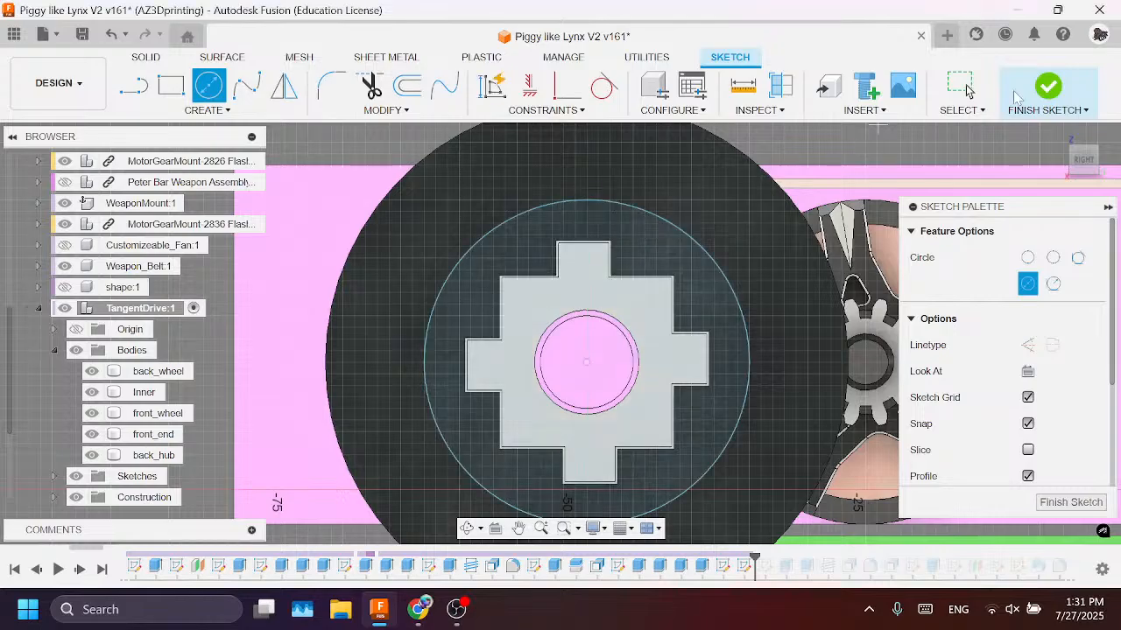
key(Escape)
scroll(560, 263, up, 5)
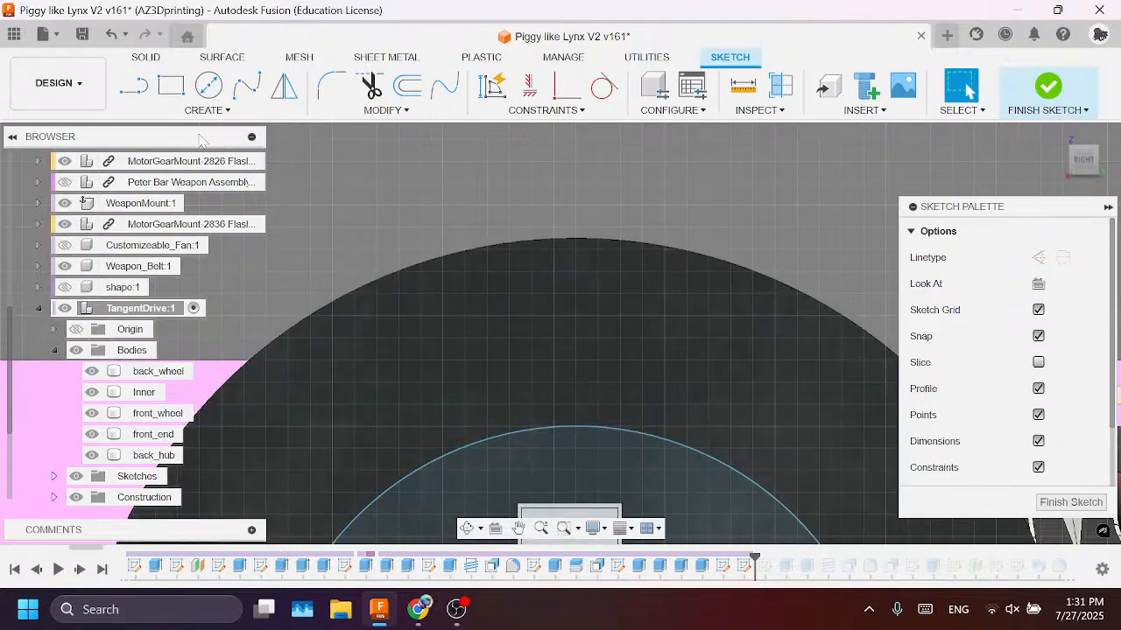
click(203, 110)
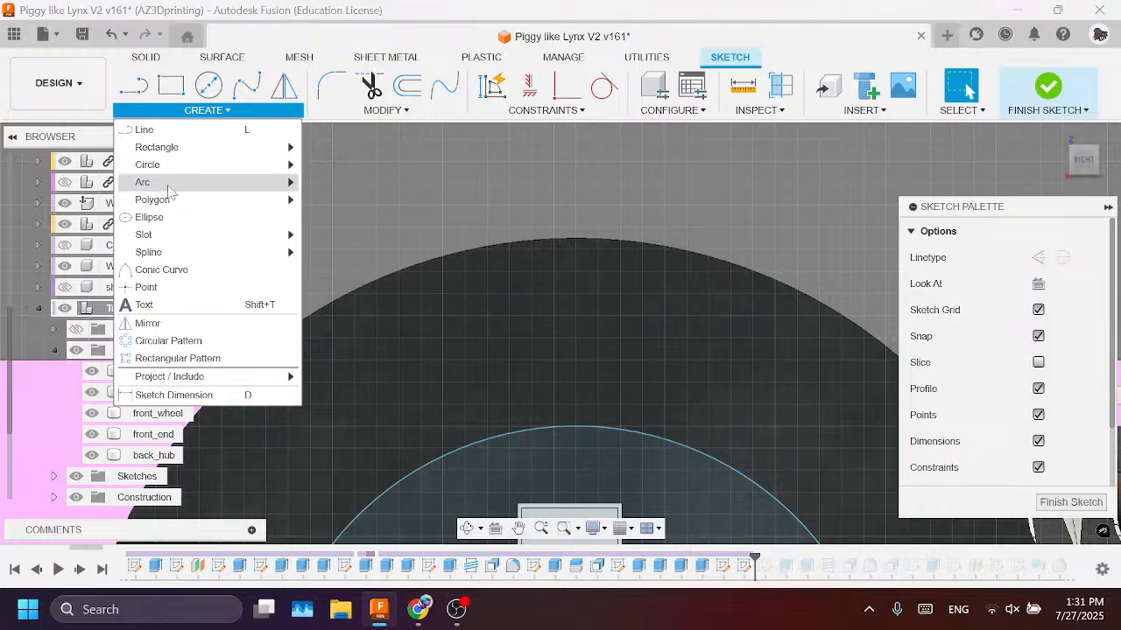
mouse_move(175, 184)
click(346, 200)
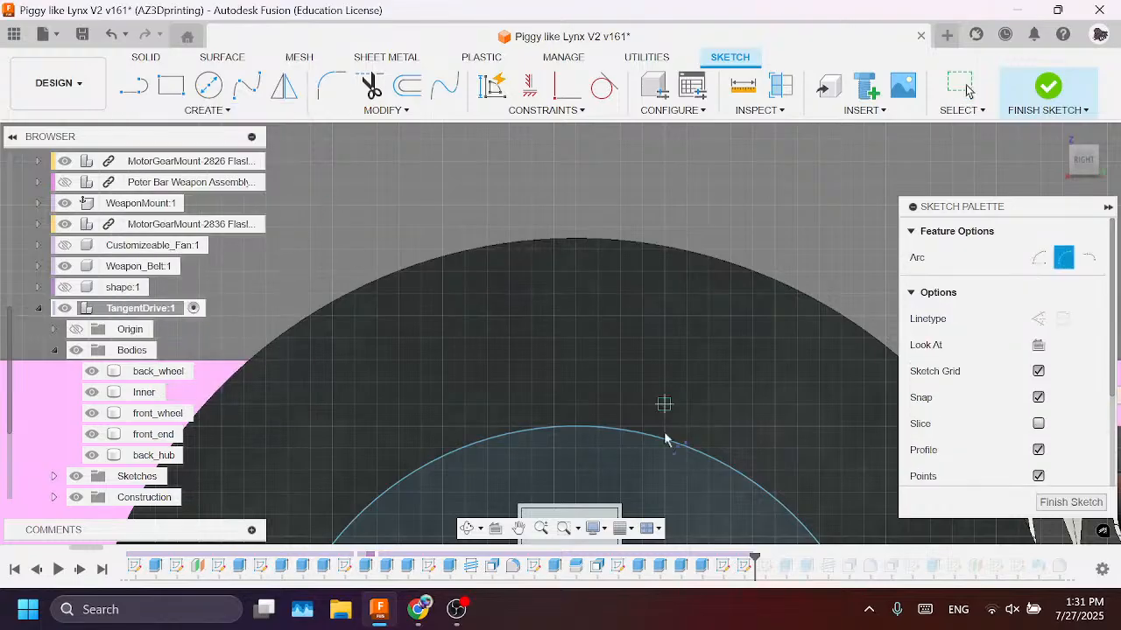
click(576, 429)
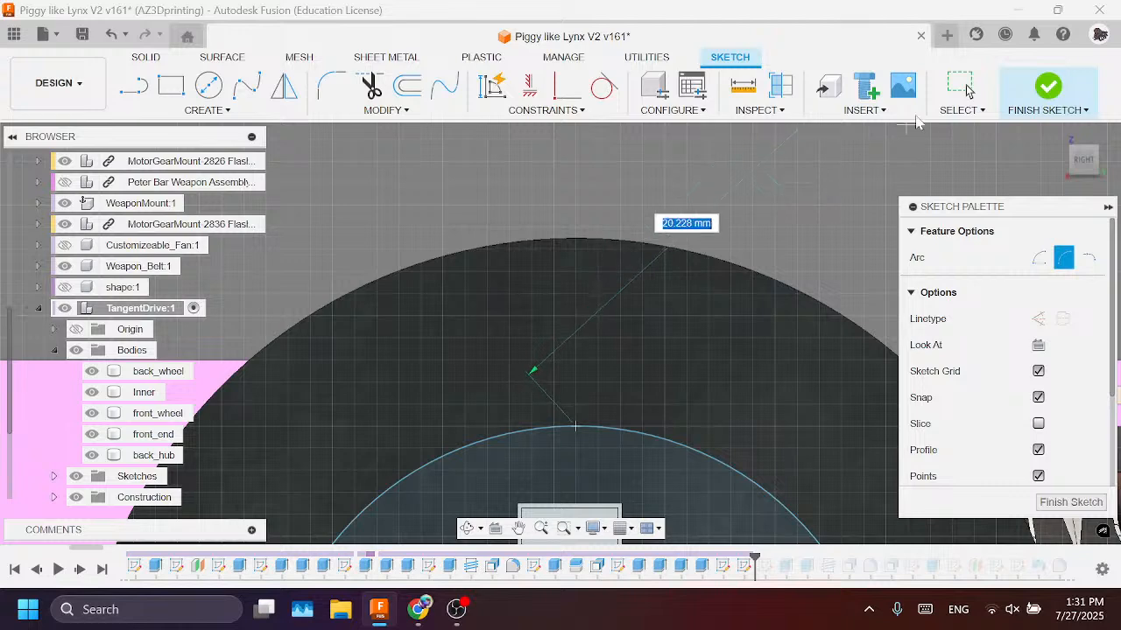
click(963, 87)
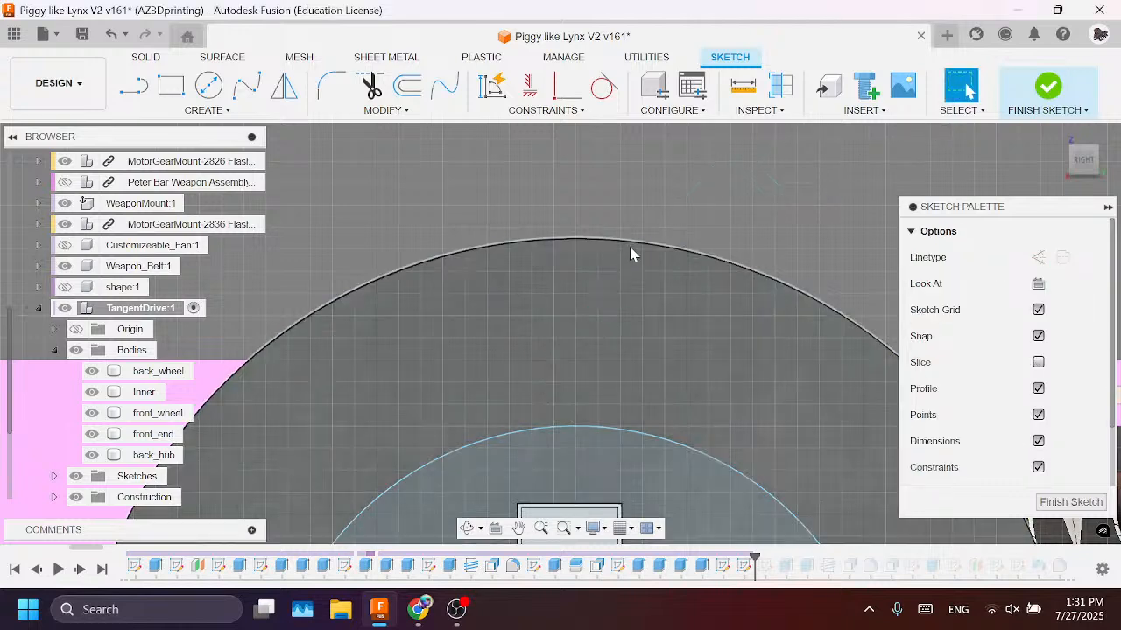
Step: Project the back wheel's outer circular edge into the sketch with Projection Link enabled
key(p)
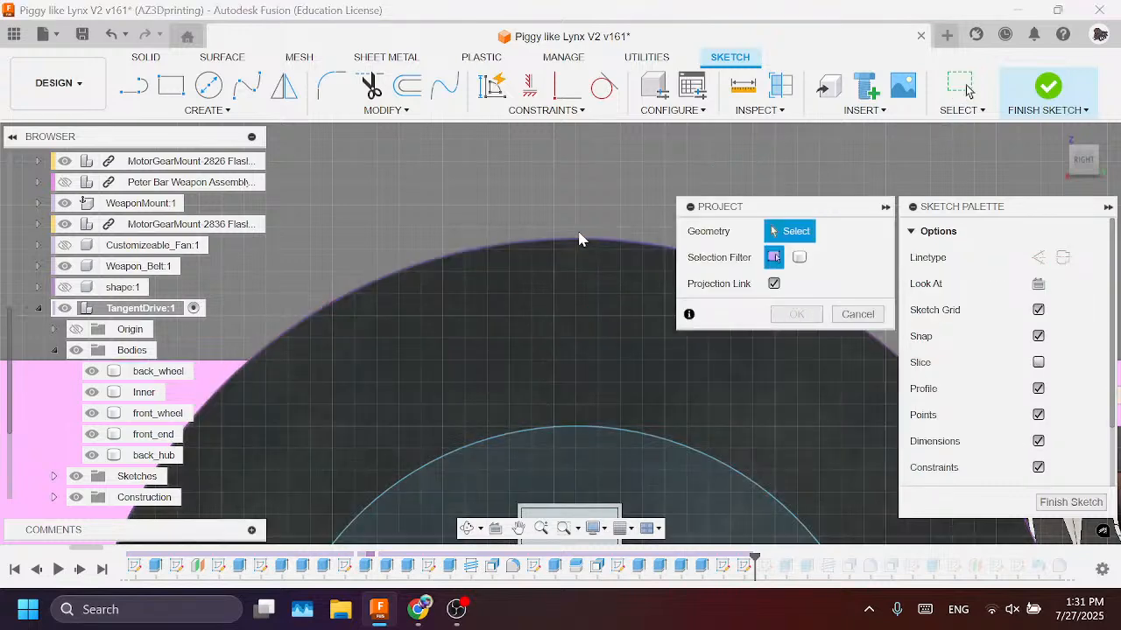
click(567, 237)
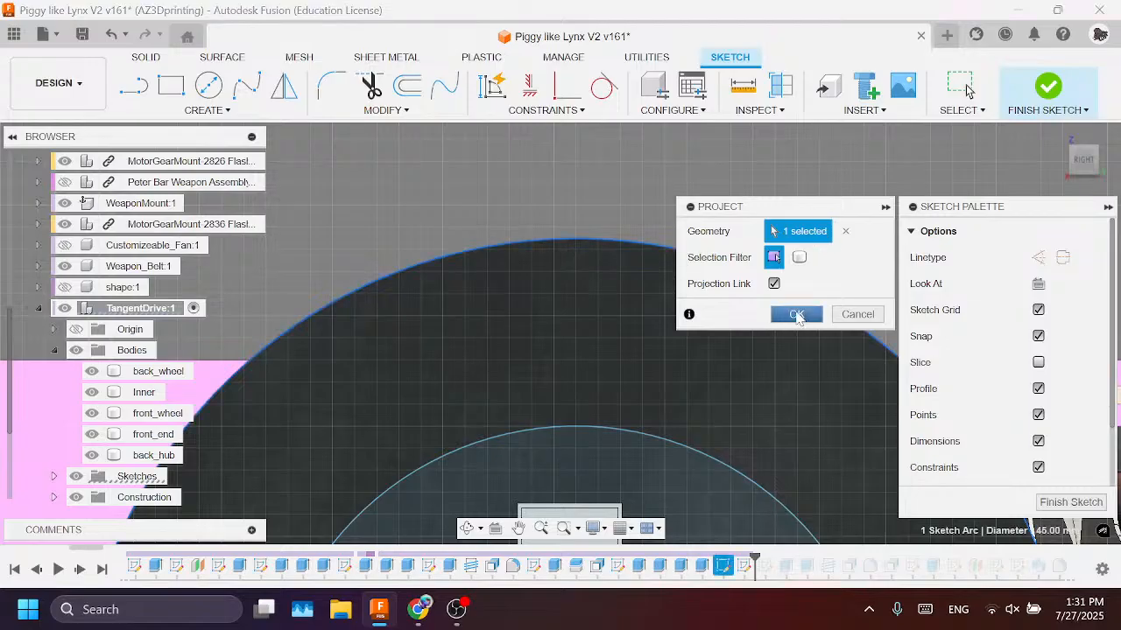
click(796, 314)
key(p)
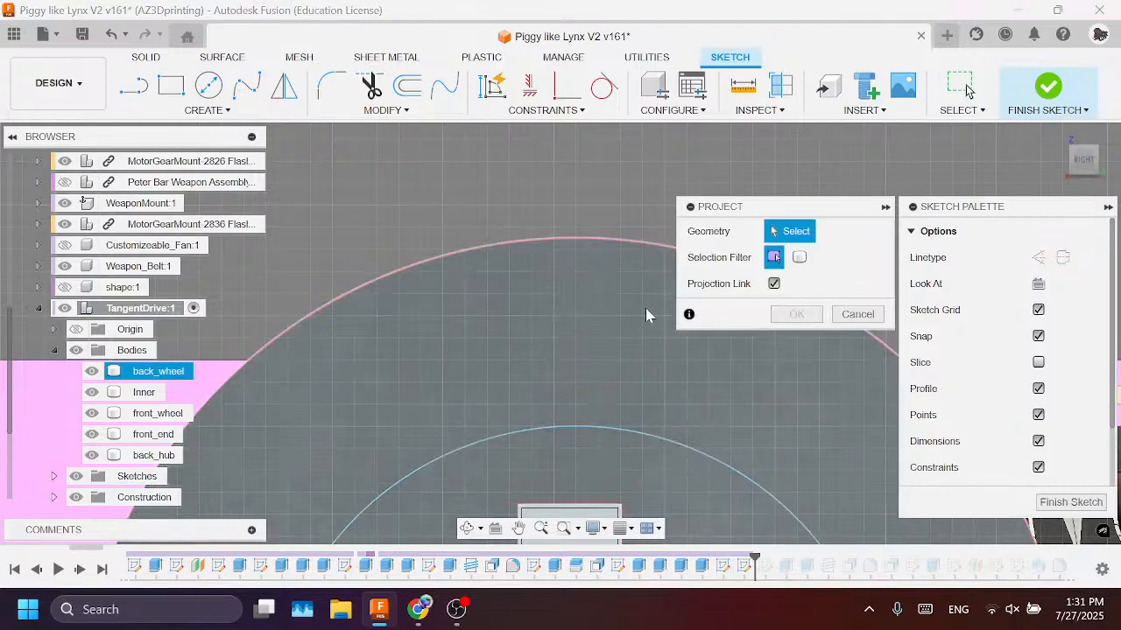
click(849, 317)
Step: Draw a 3-point arc curving from the top of the 28 mm circle out to the wheel's projected outer edge
click(207, 110)
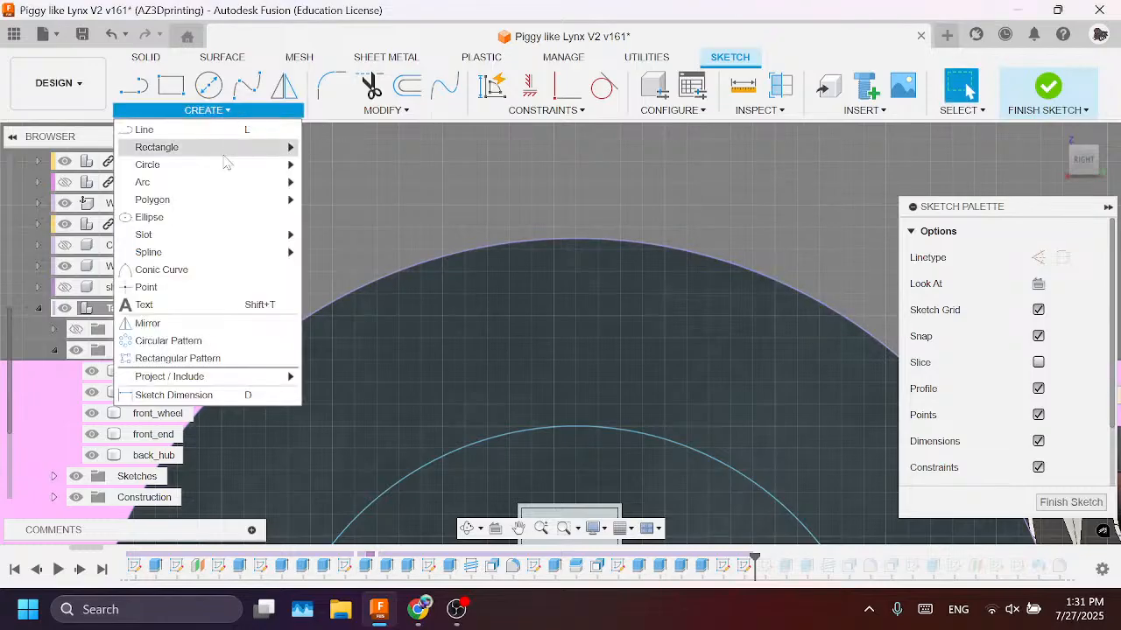
mouse_move(218, 182)
click(350, 200)
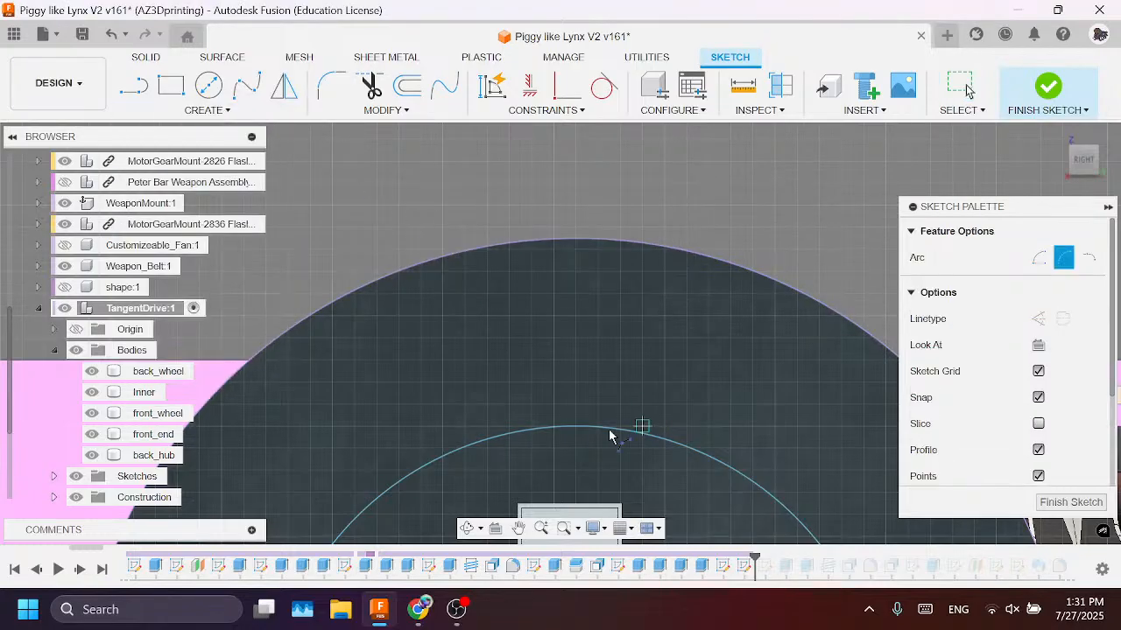
click(577, 428)
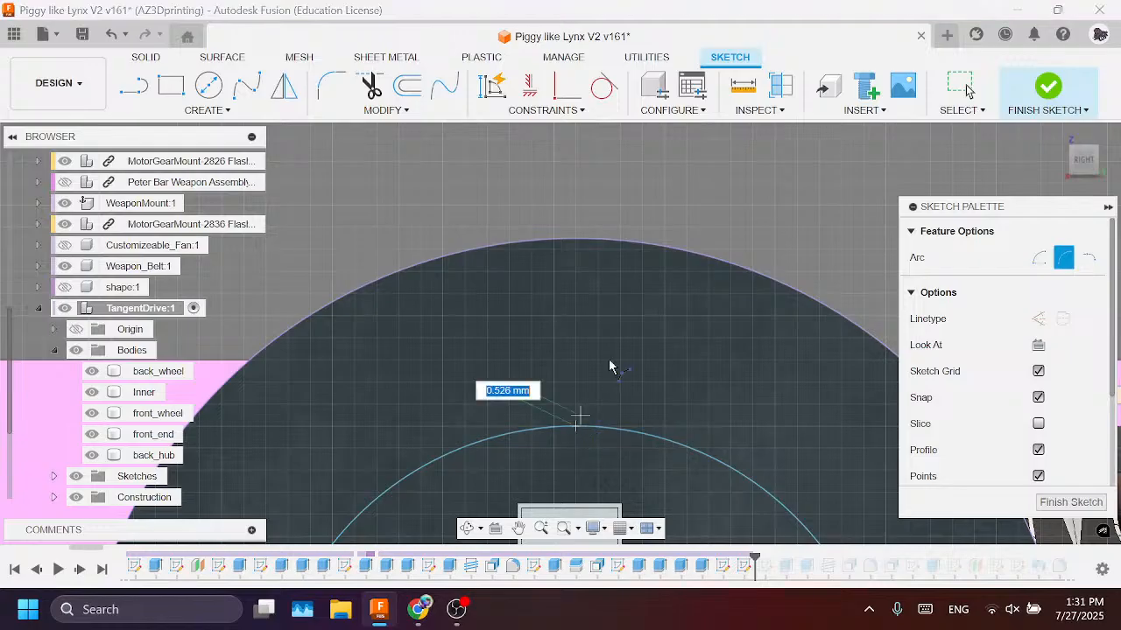
key(Escape)
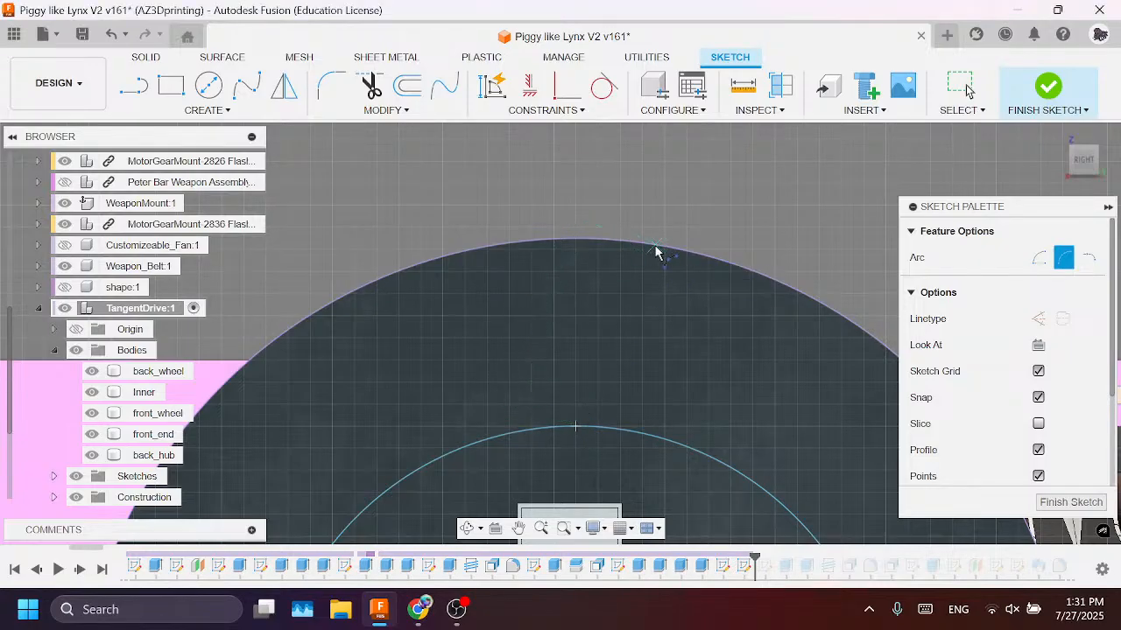
click(598, 322)
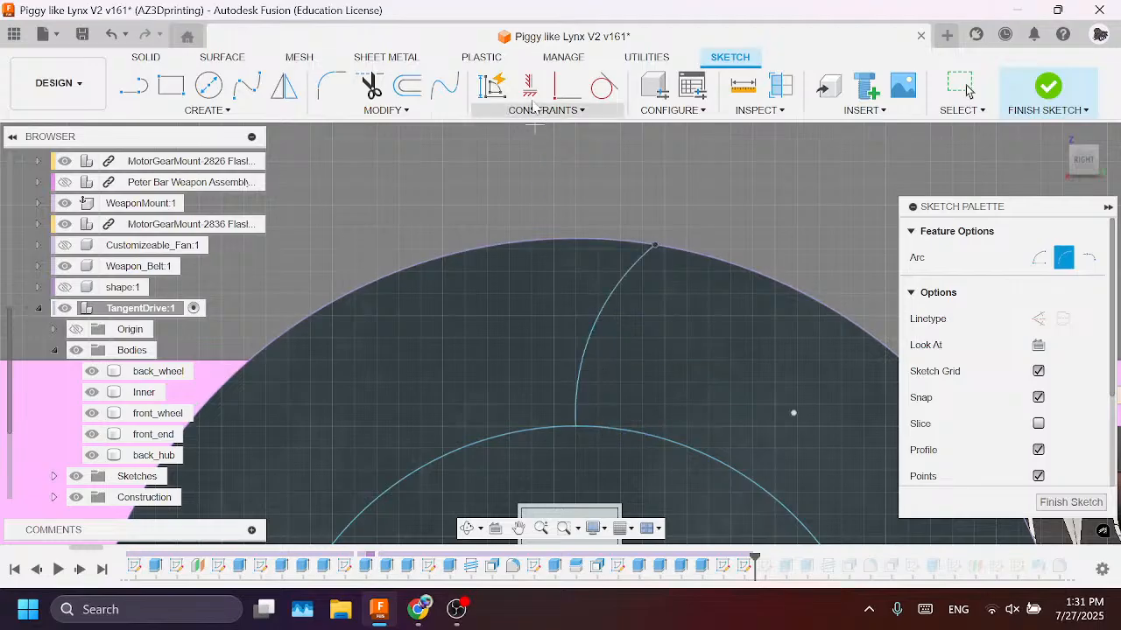
click(413, 95)
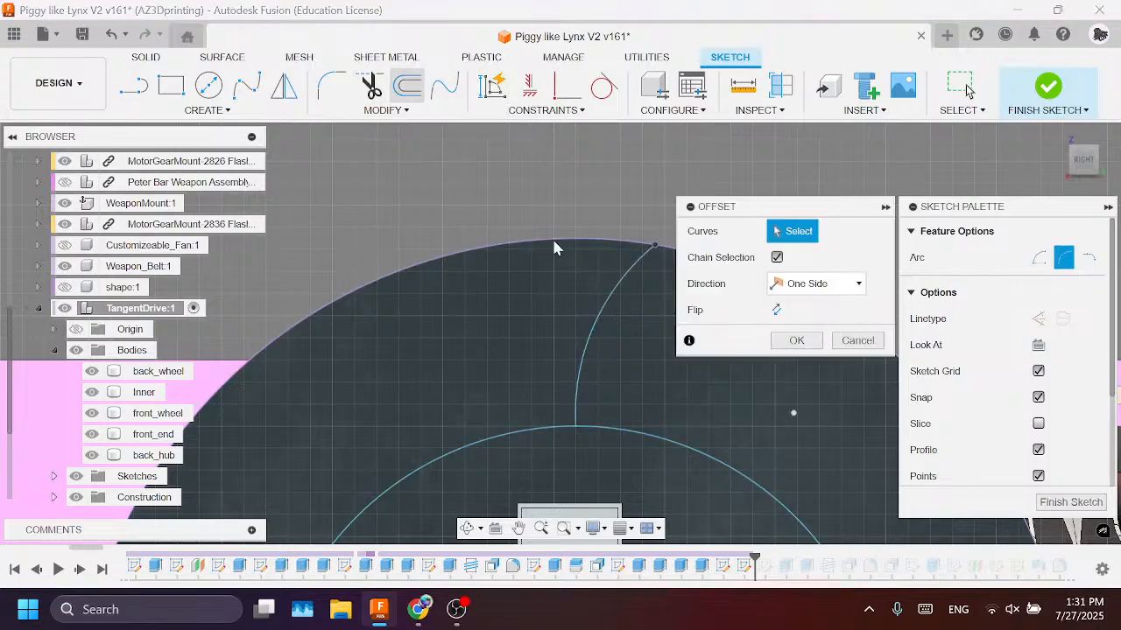
click(595, 322)
drag(582, 320, 593, 327)
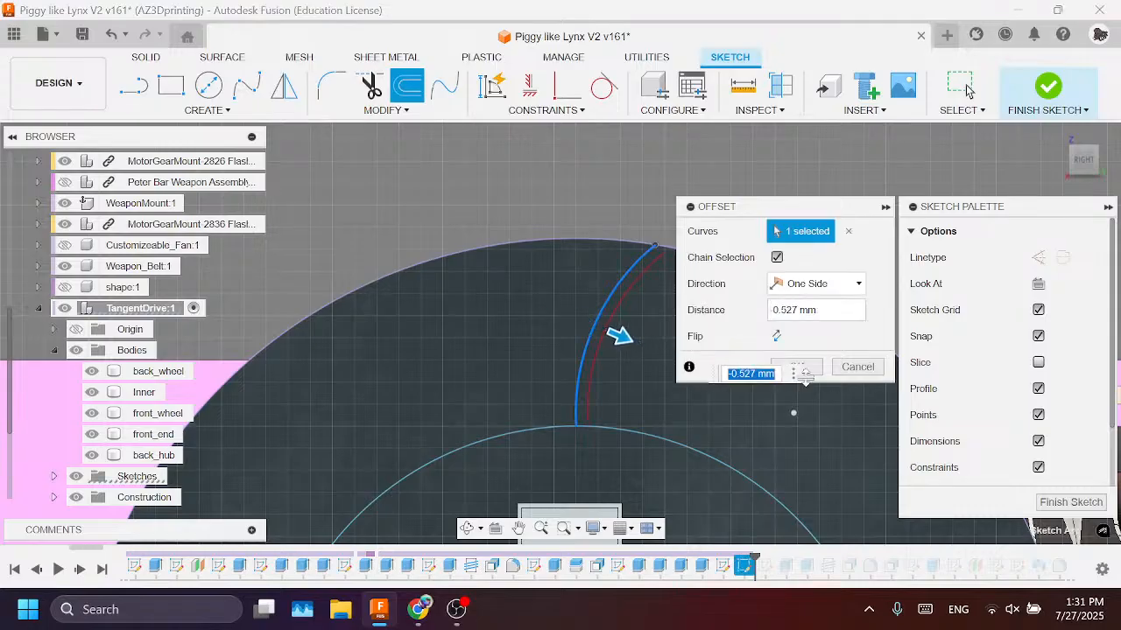
key(Escape)
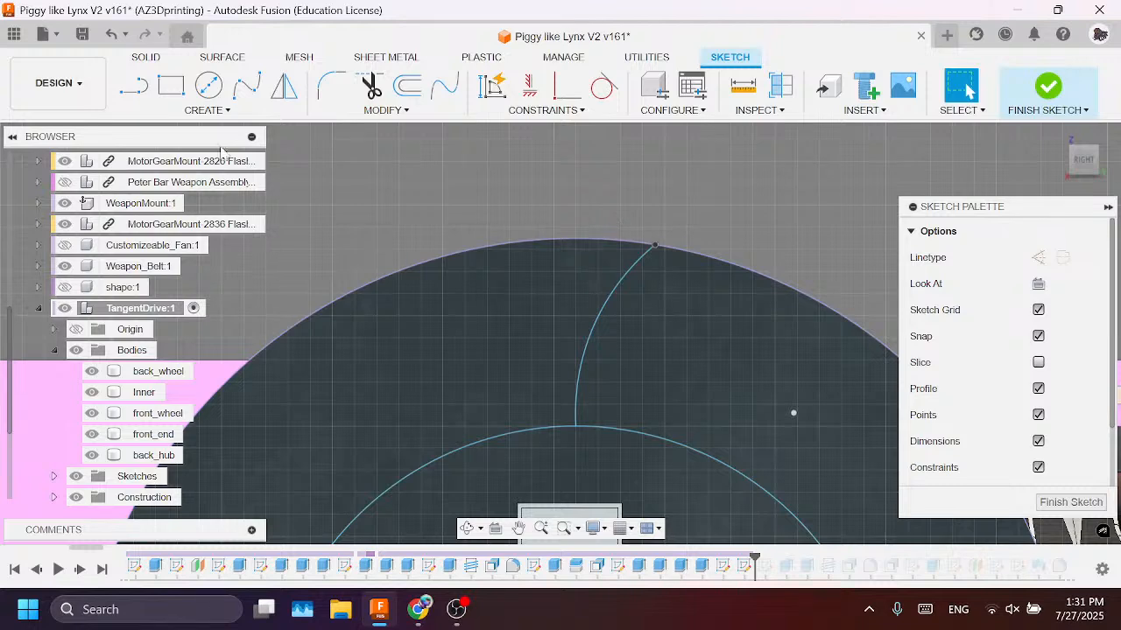
Step: Draw a second 3-point arc close beside the first, from the 28 mm circle to the wheel's outer edge, forming a thin curved spoke
click(235, 112)
mouse_move(197, 182)
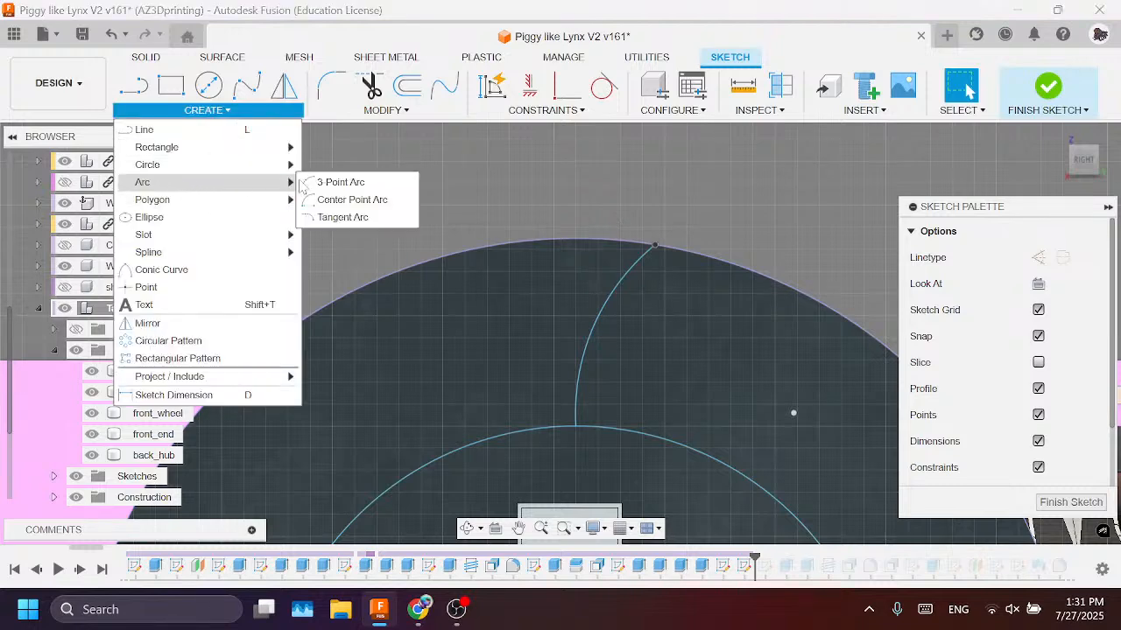
click(333, 182)
scroll(646, 407, up, 2)
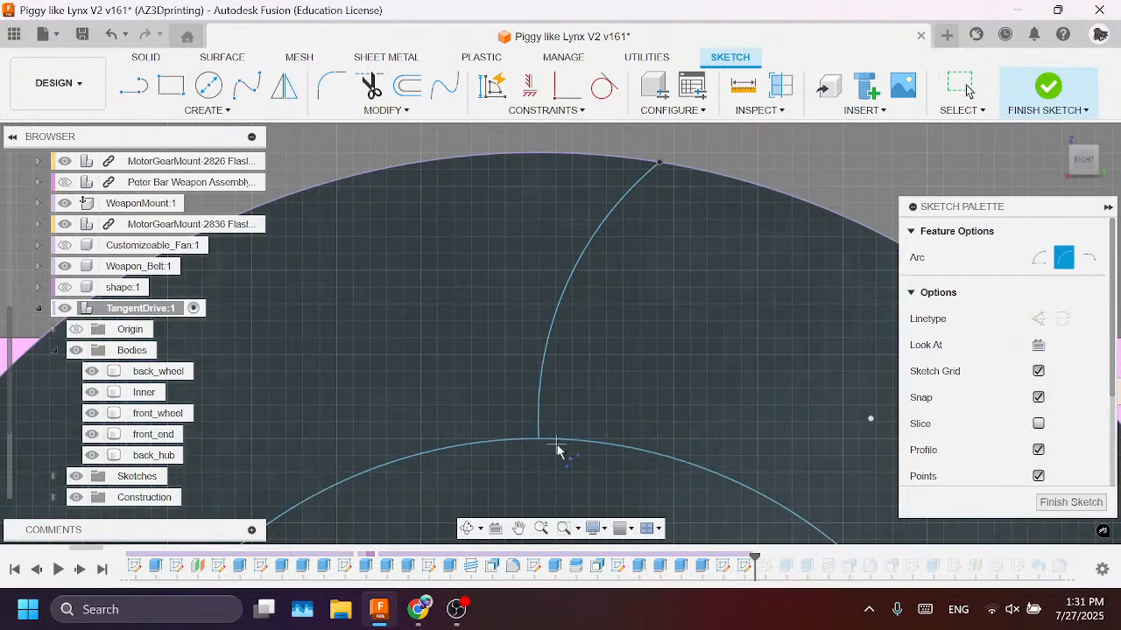
click(551, 439)
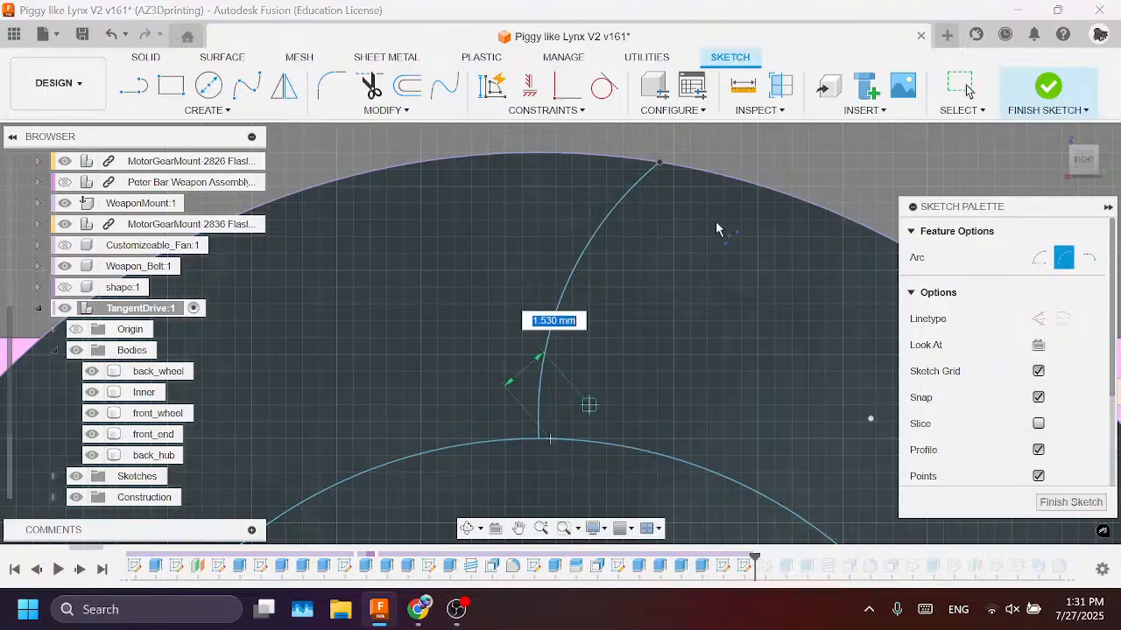
click(683, 169)
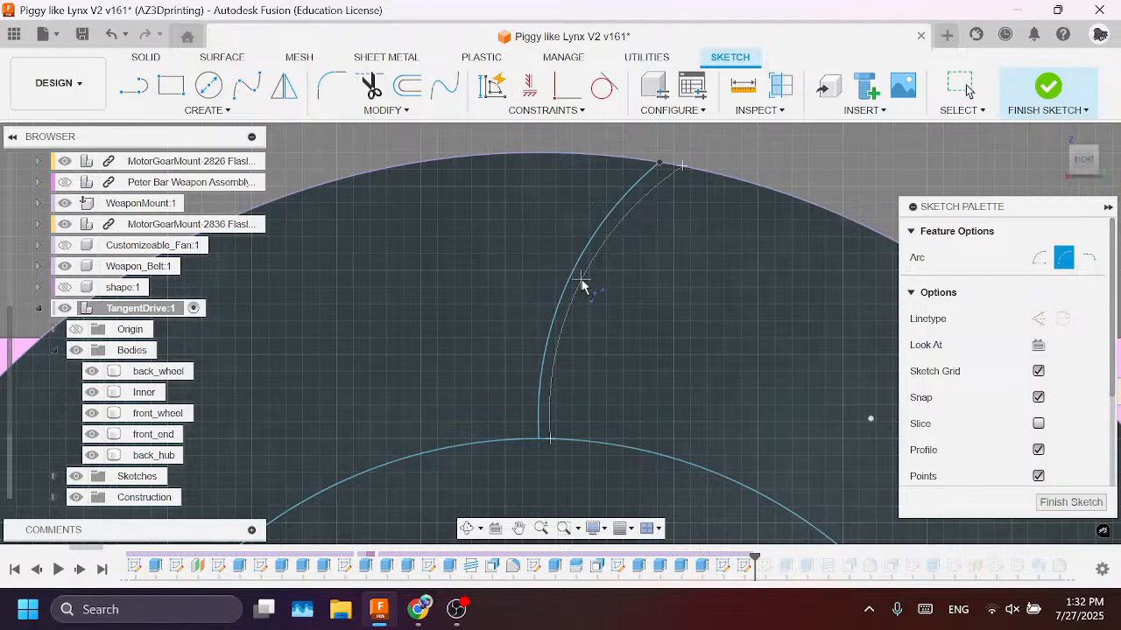
click(583, 283)
click(969, 88)
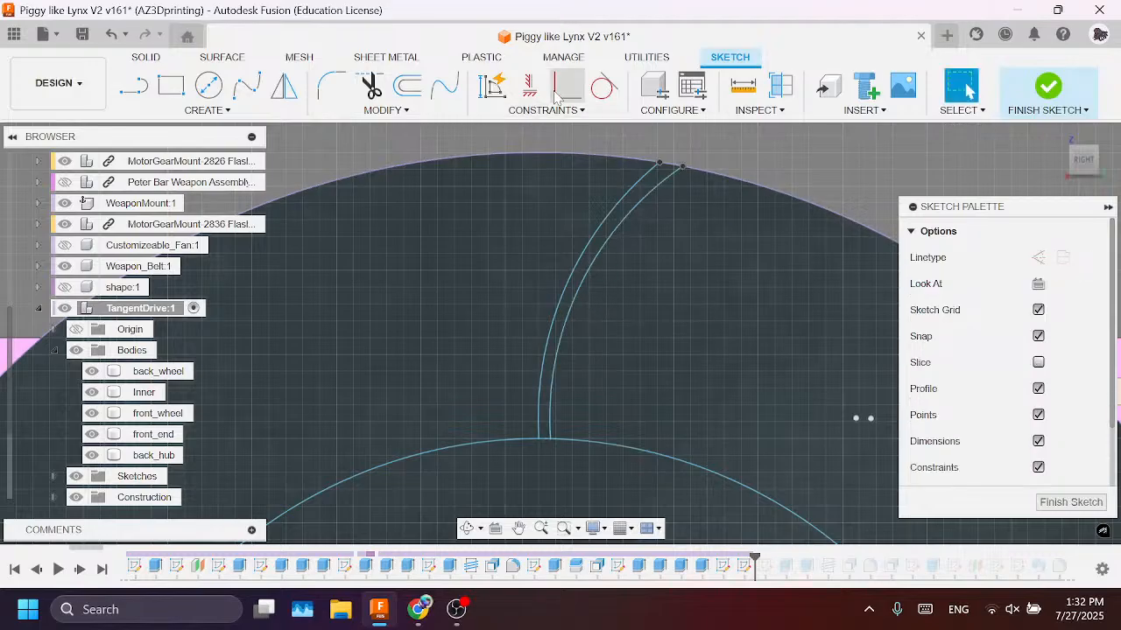
click(547, 111)
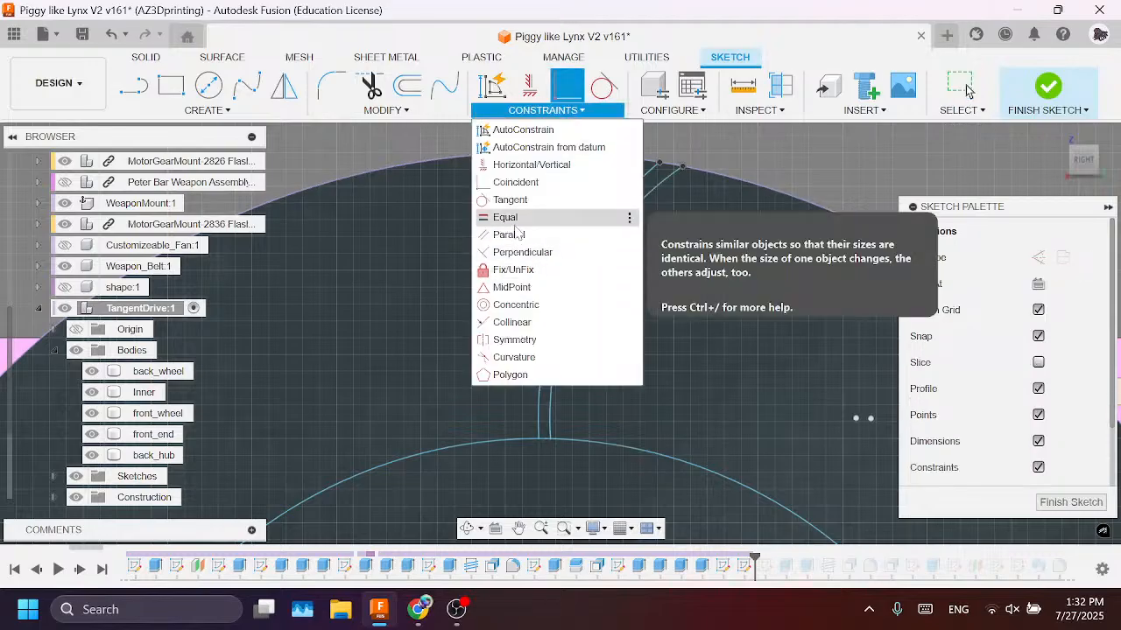
click(570, 226)
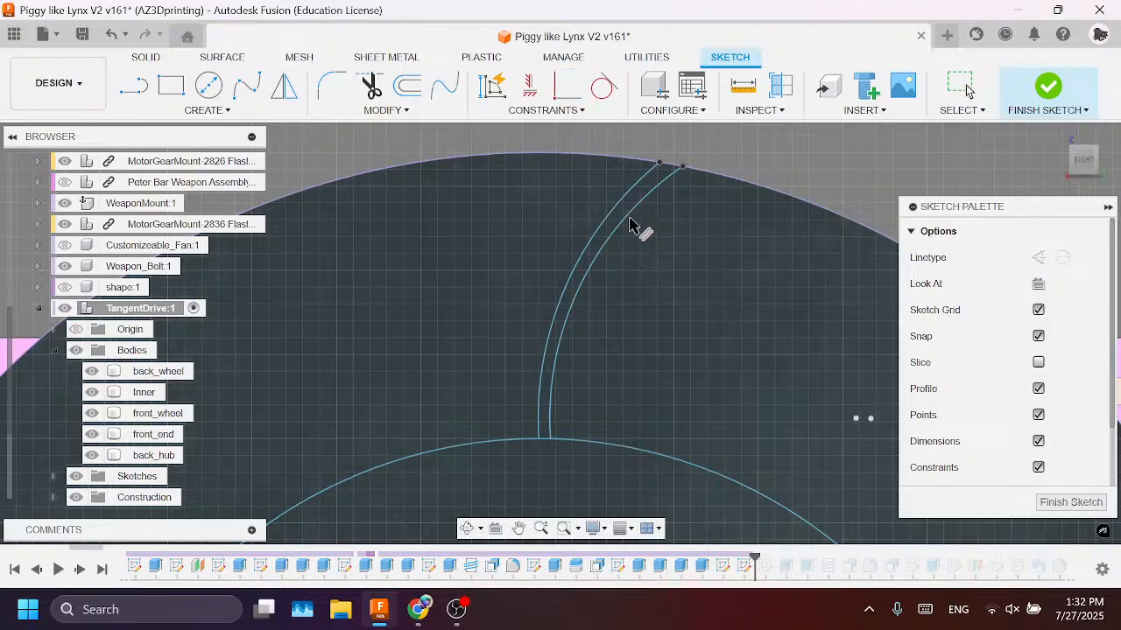
scroll(614, 339, down, 2)
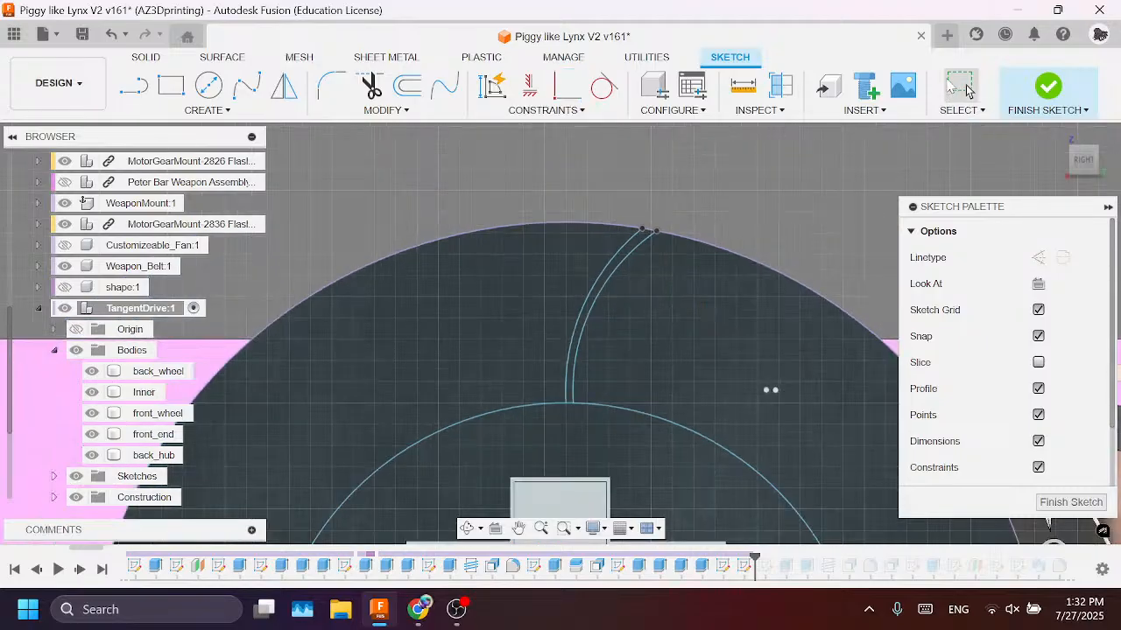
click(967, 88)
Step: Move the second arc's centre point onto the first arc's centre so both spoke arcs share one centre
scroll(645, 323, up, 1)
click(573, 337)
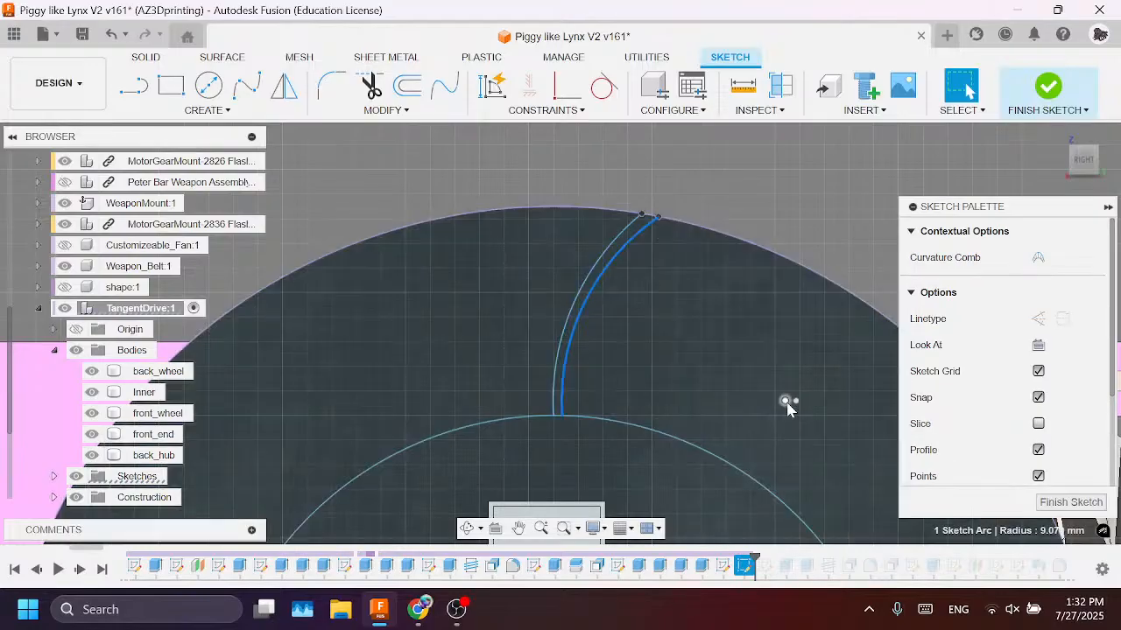
drag(789, 403, 795, 400)
scroll(648, 206, down, 5)
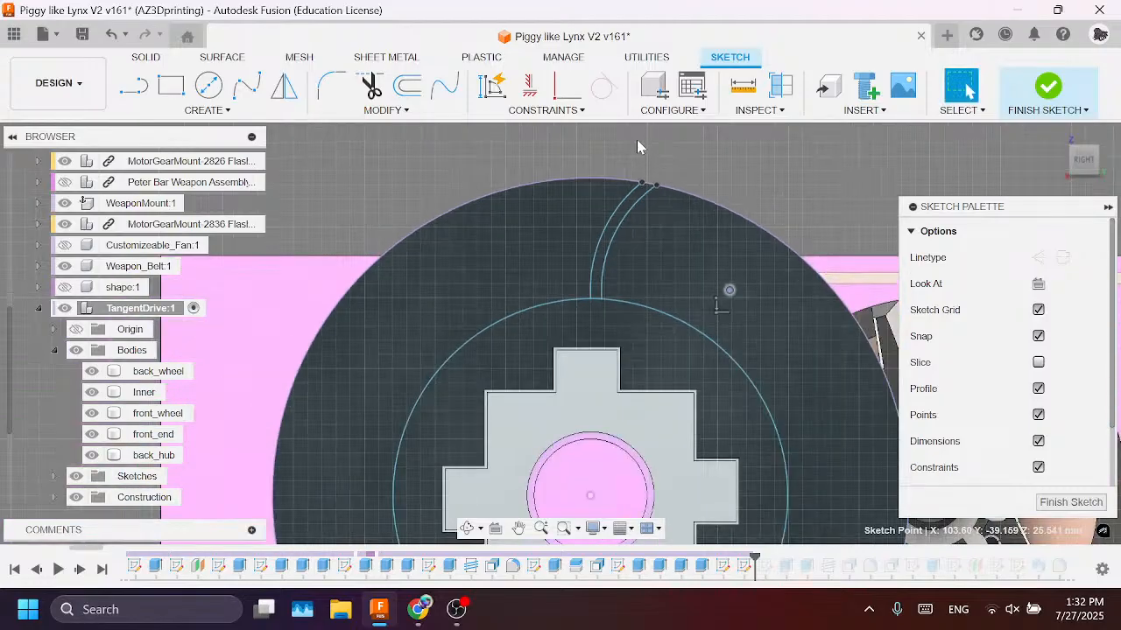
scroll(666, 218, up, 5)
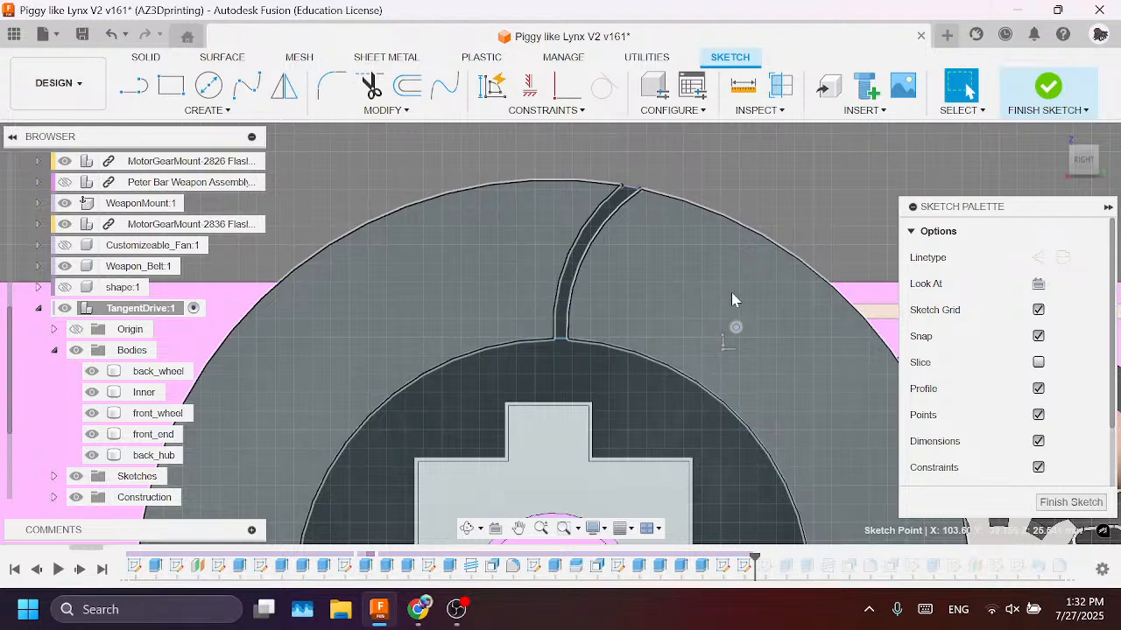
Step: Switch to Chrome, examine the blue Thingiverse 20mm TPU wheel in the "tpu compliant combat robot wheels" image results, and return to Fusion
click(421, 613)
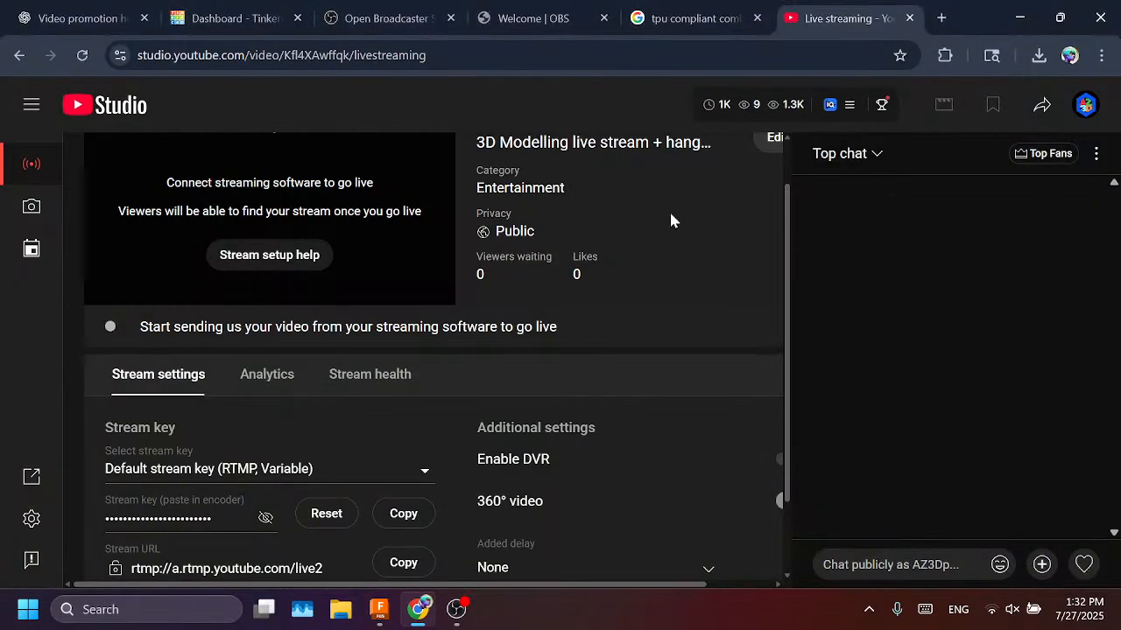
click(700, 17)
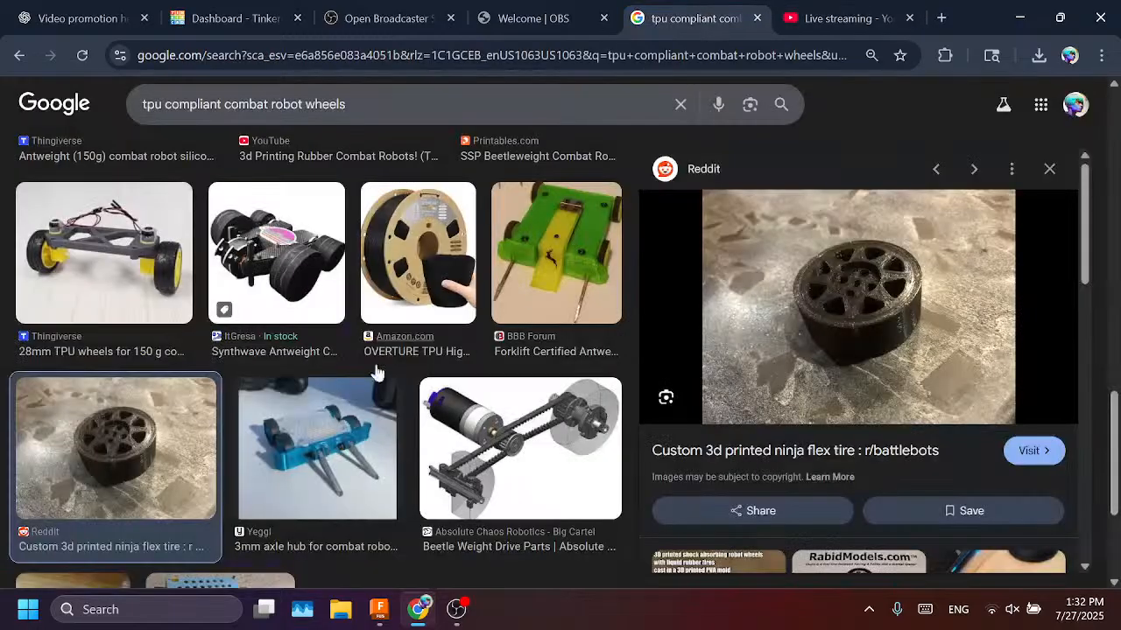
scroll(377, 373, up, 10)
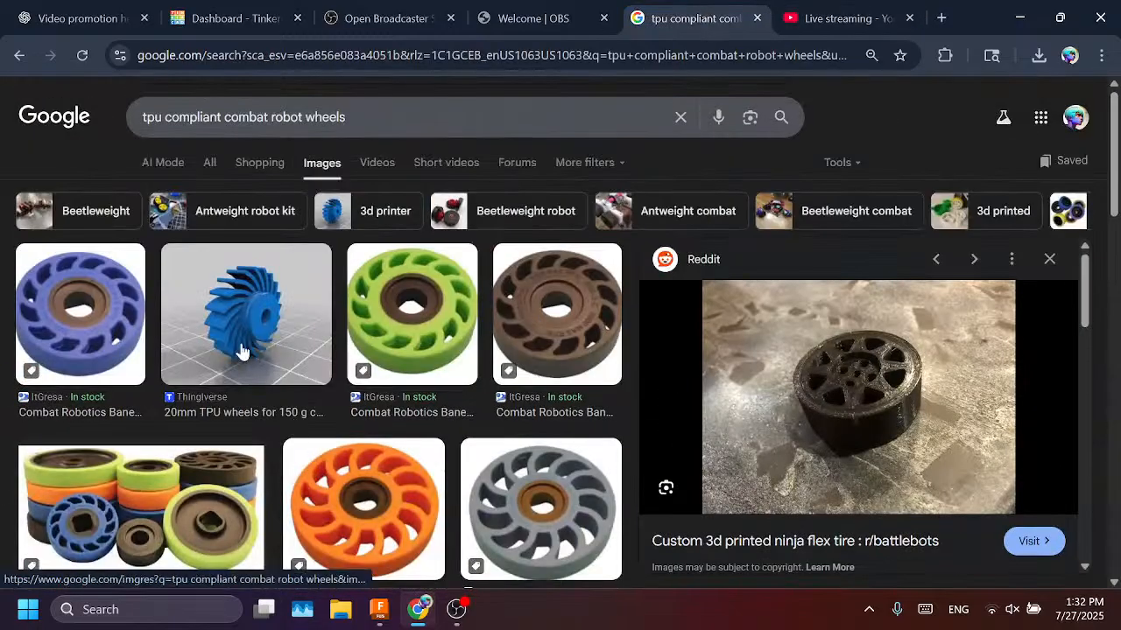
click(243, 352)
ctrl+scroll(914, 338, down, 5)
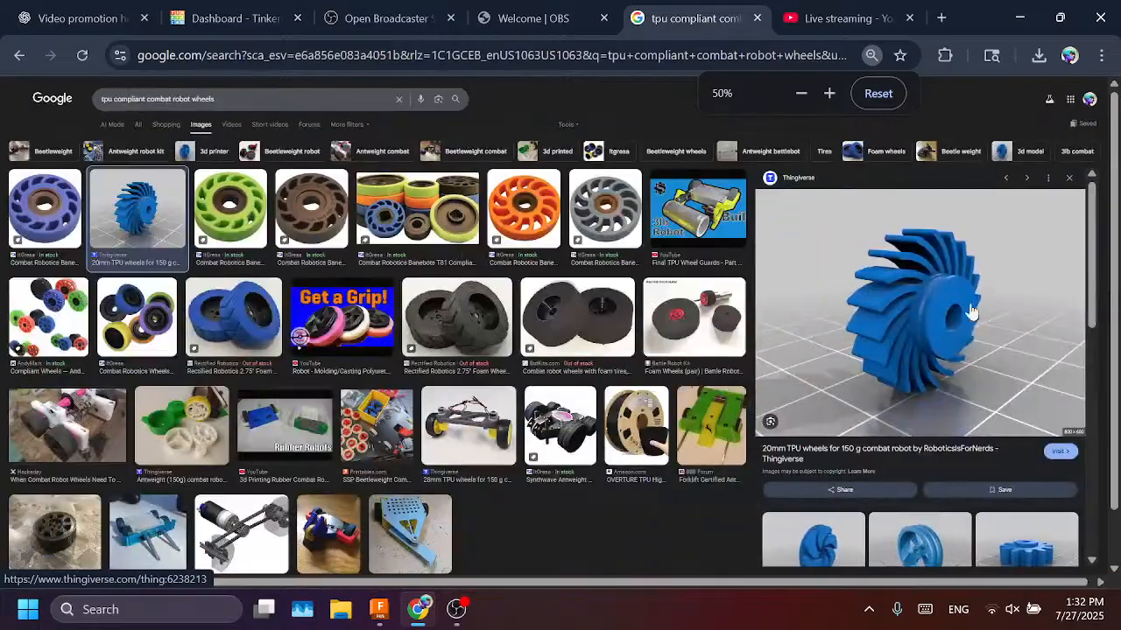
ctrl+scroll(972, 312, up, 6)
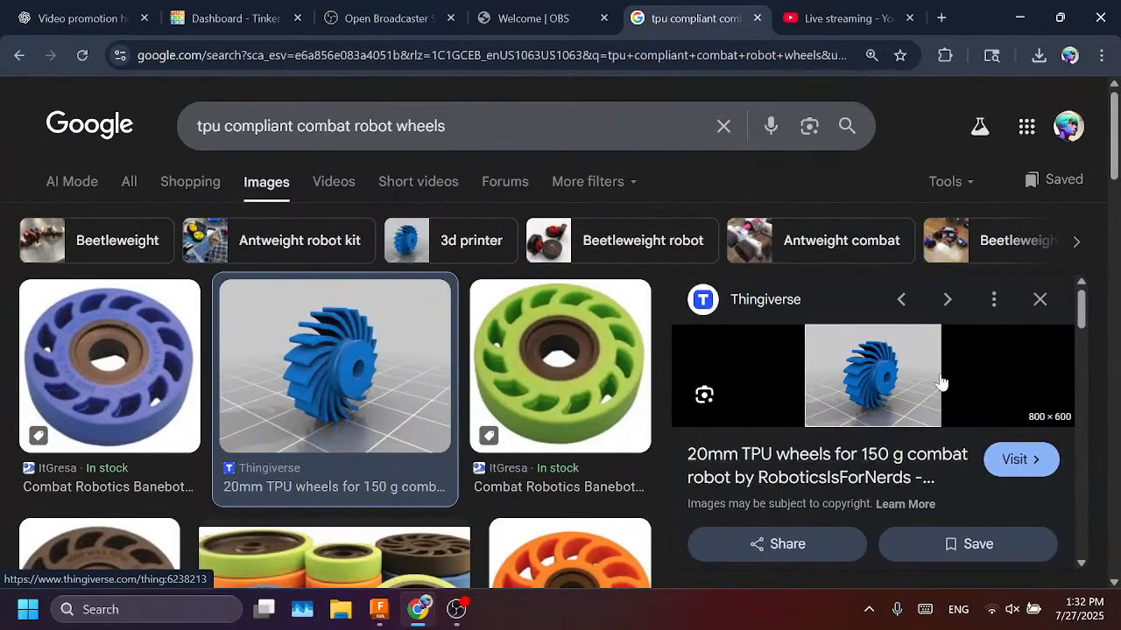
click(456, 613)
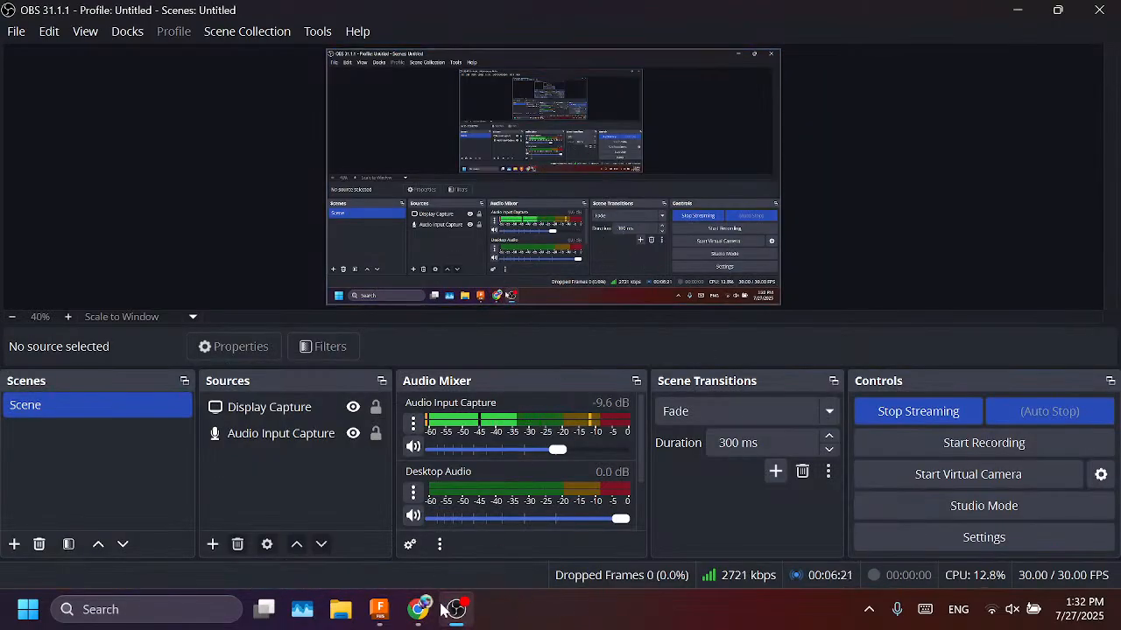
click(379, 611)
Step: Start a circular pattern in the sketch with the two spoke arcs and their shared centre point as objects
scroll(711, 210, up, 3)
scroll(517, 344, down, 1)
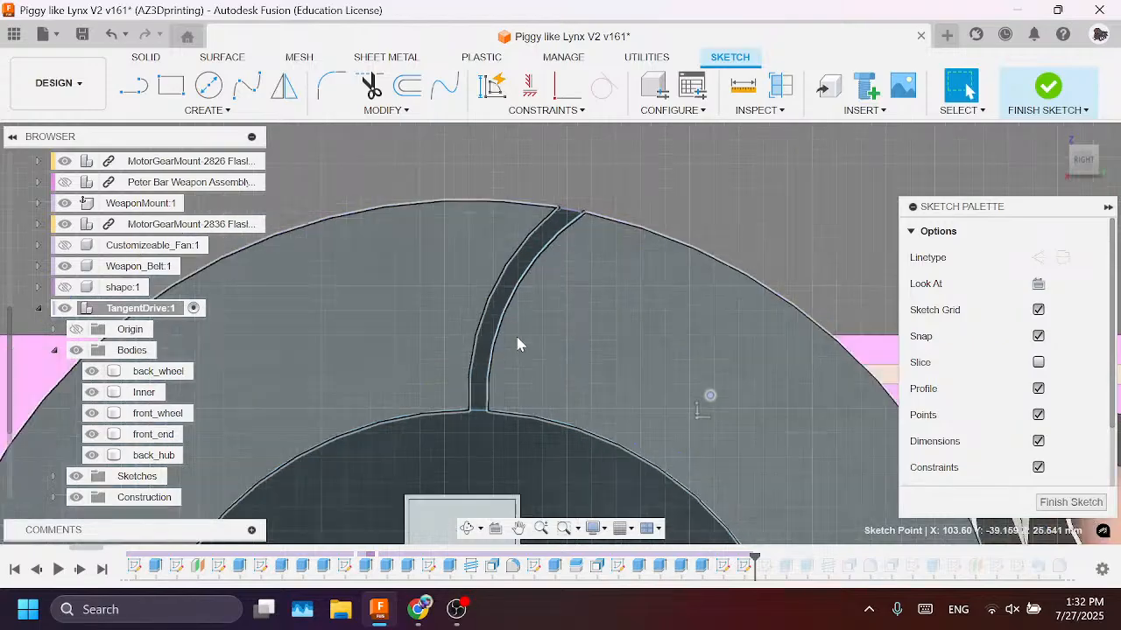
scroll(517, 344, down, 2)
scroll(667, 296, down, 3)
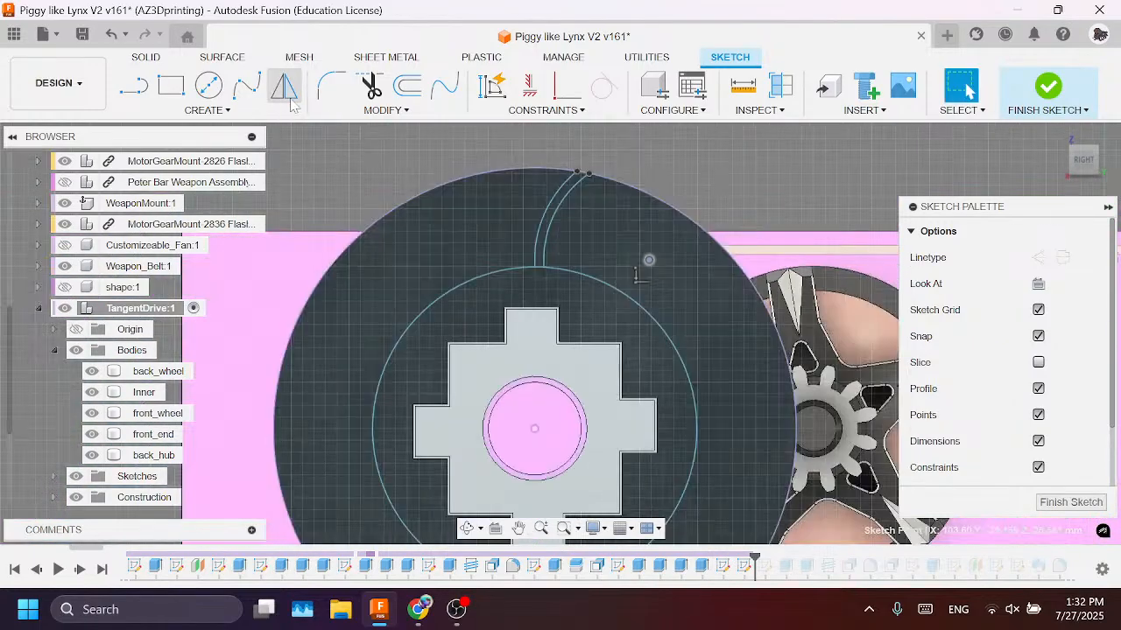
click(207, 110)
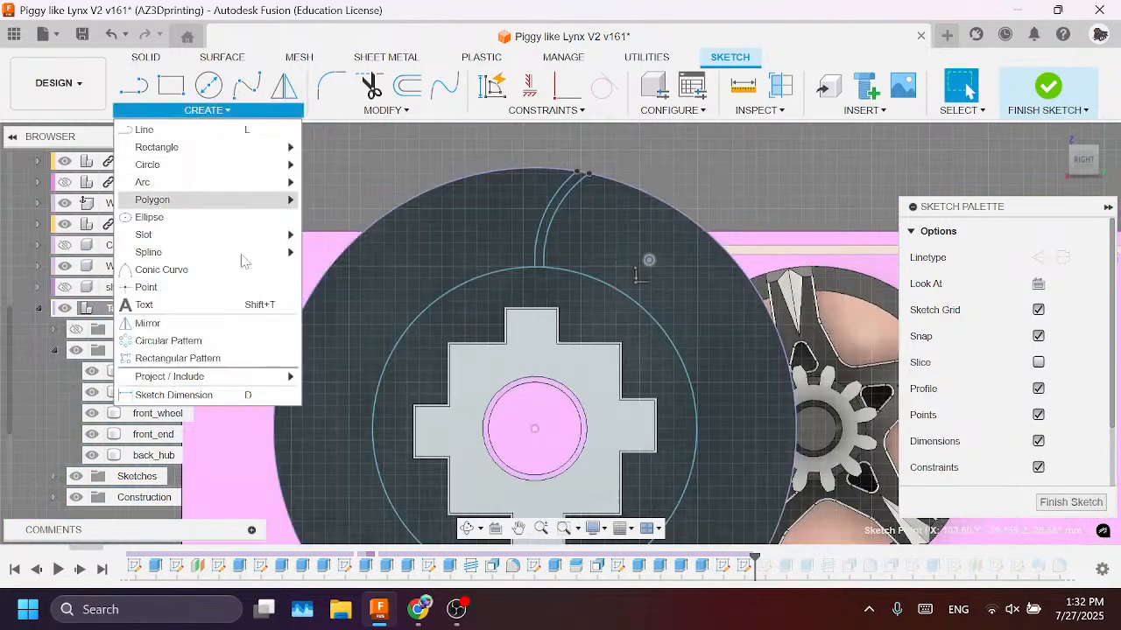
click(180, 342)
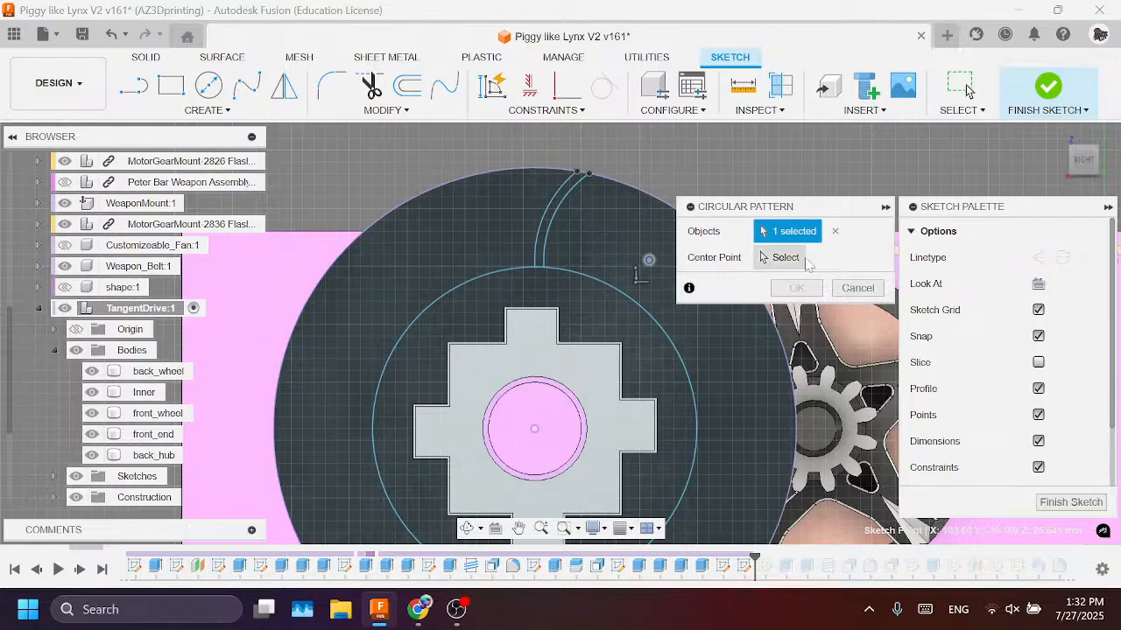
click(800, 260)
click(788, 231)
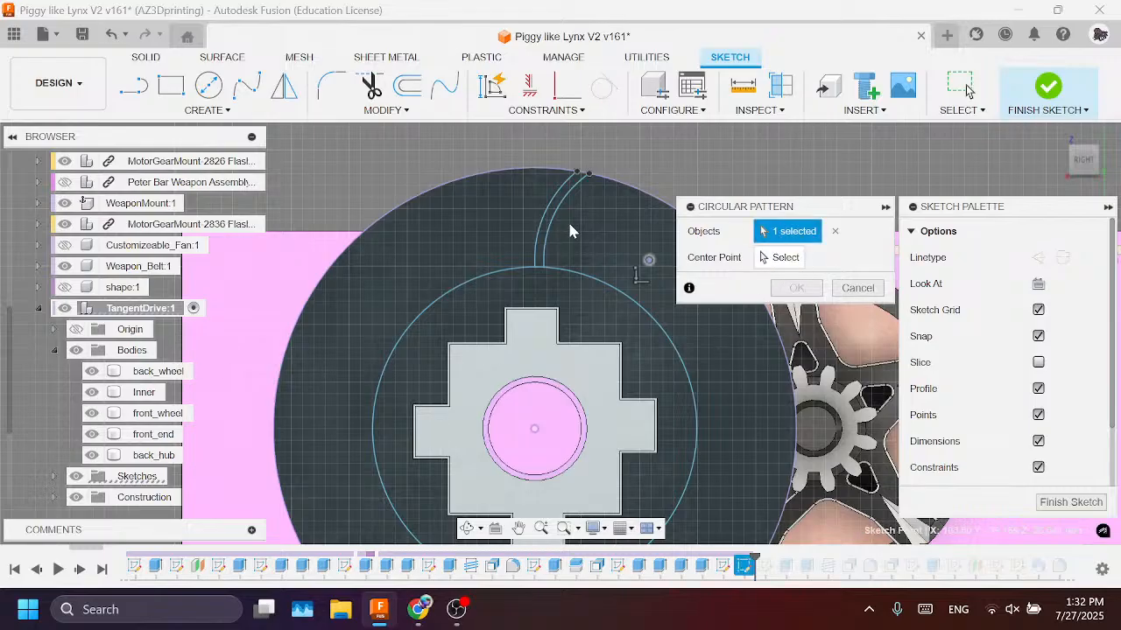
scroll(592, 182, up, 4)
middle_drag(528, 167, 504, 255)
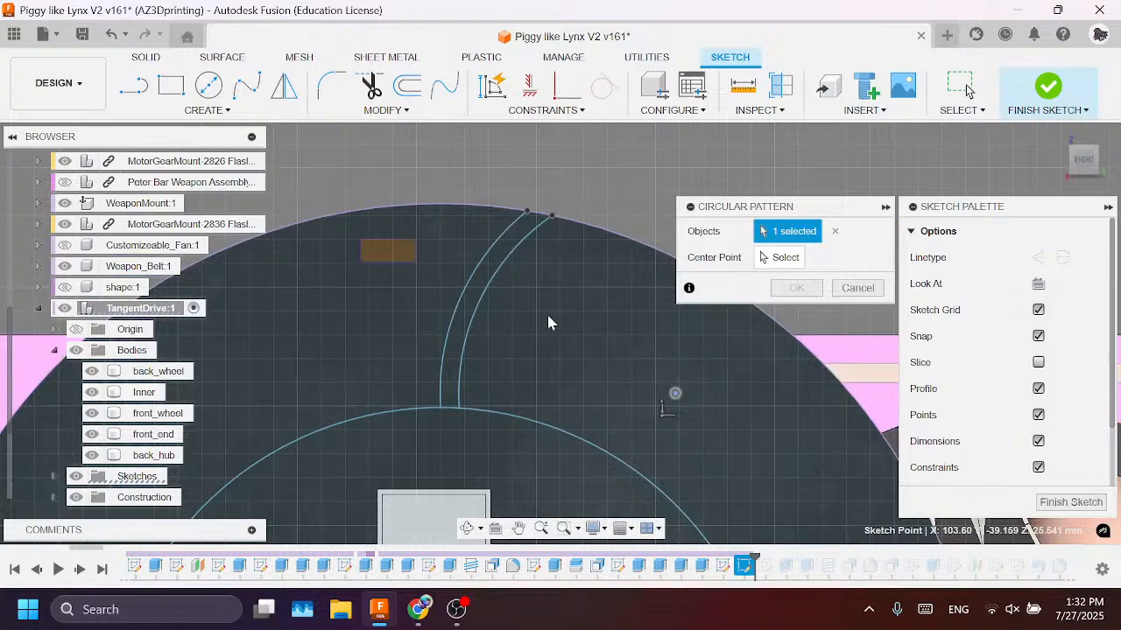
drag(569, 393, 394, 249)
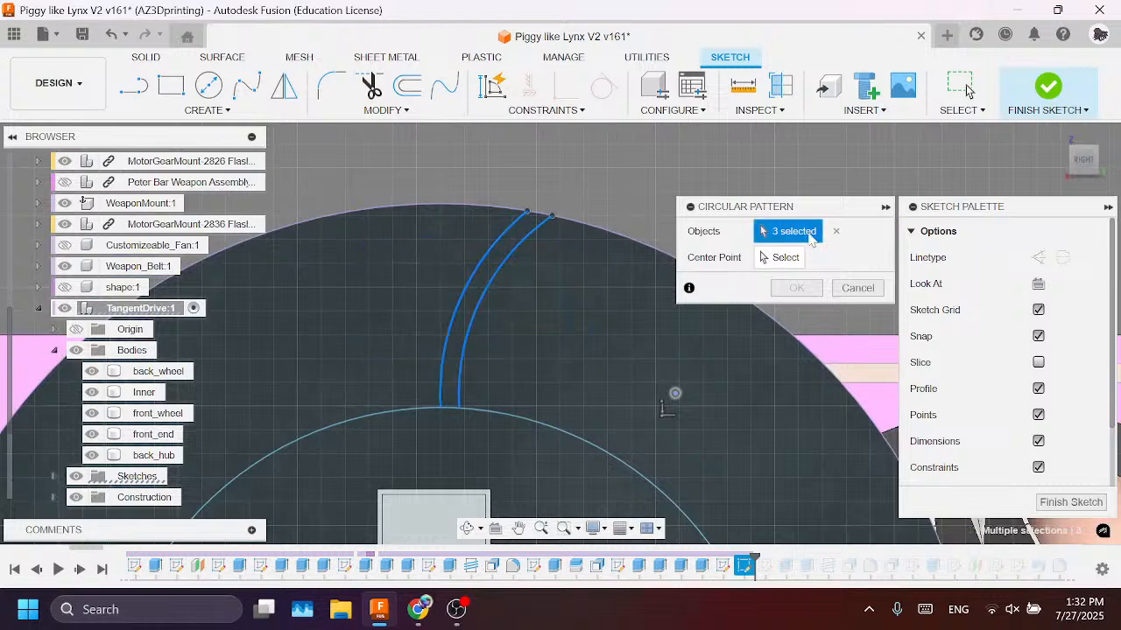
Step: Pattern the spoke arcs fully around the wheel's centre point, trying quantities of 20 and 30 before a denser pattern, and finish the sketch
click(786, 257)
scroll(508, 239, down, 3)
middle_drag(558, 436, 537, 293)
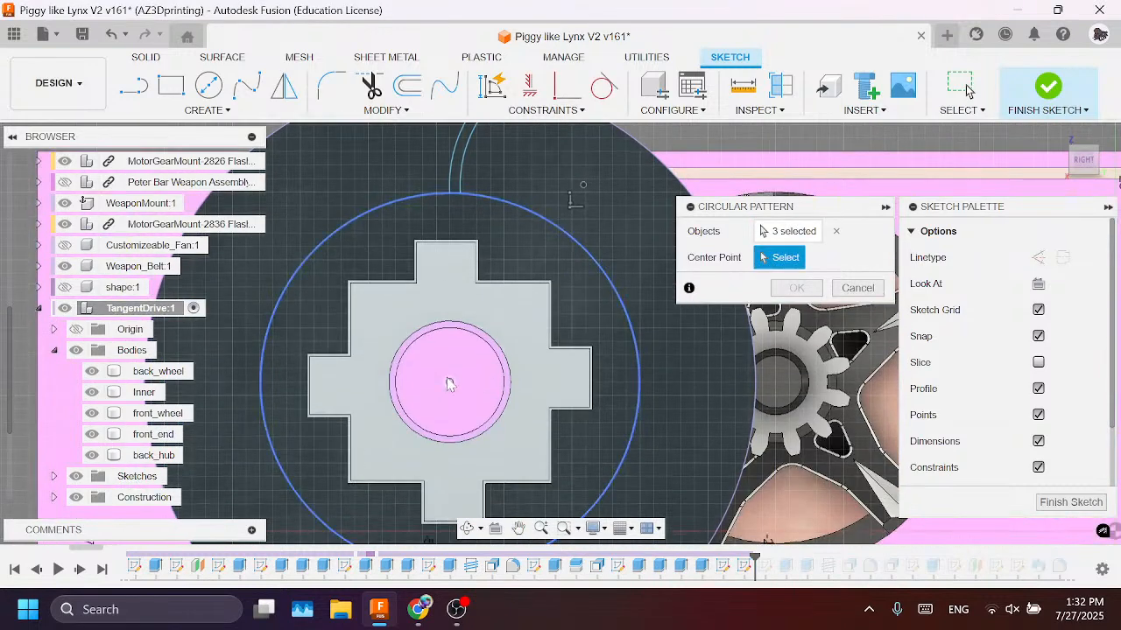
click(450, 383)
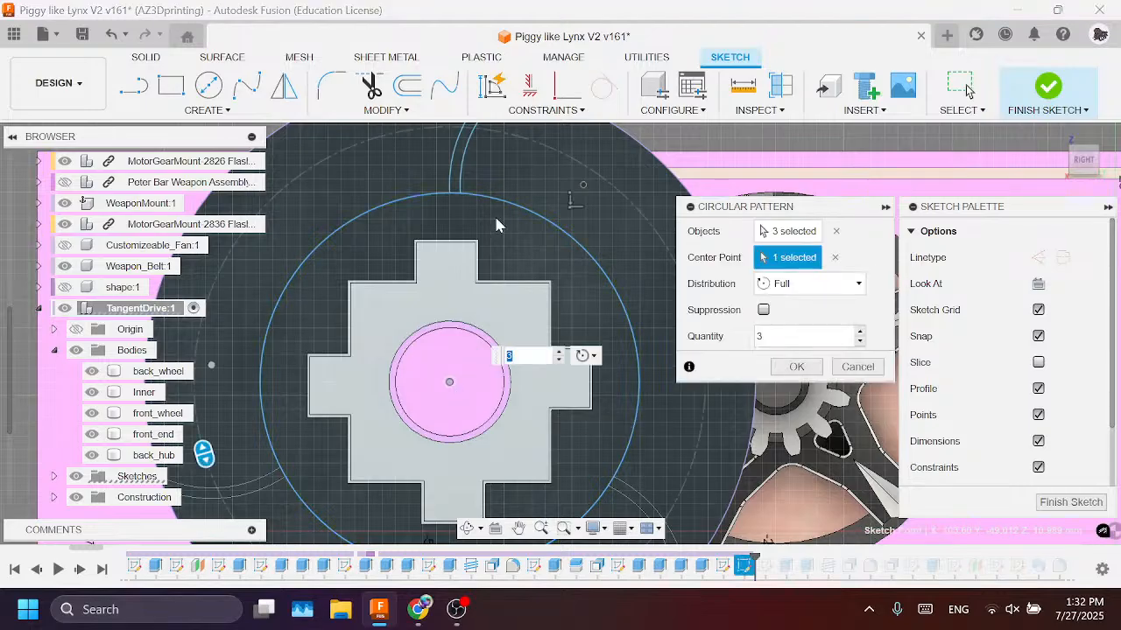
scroll(495, 225, down, 2)
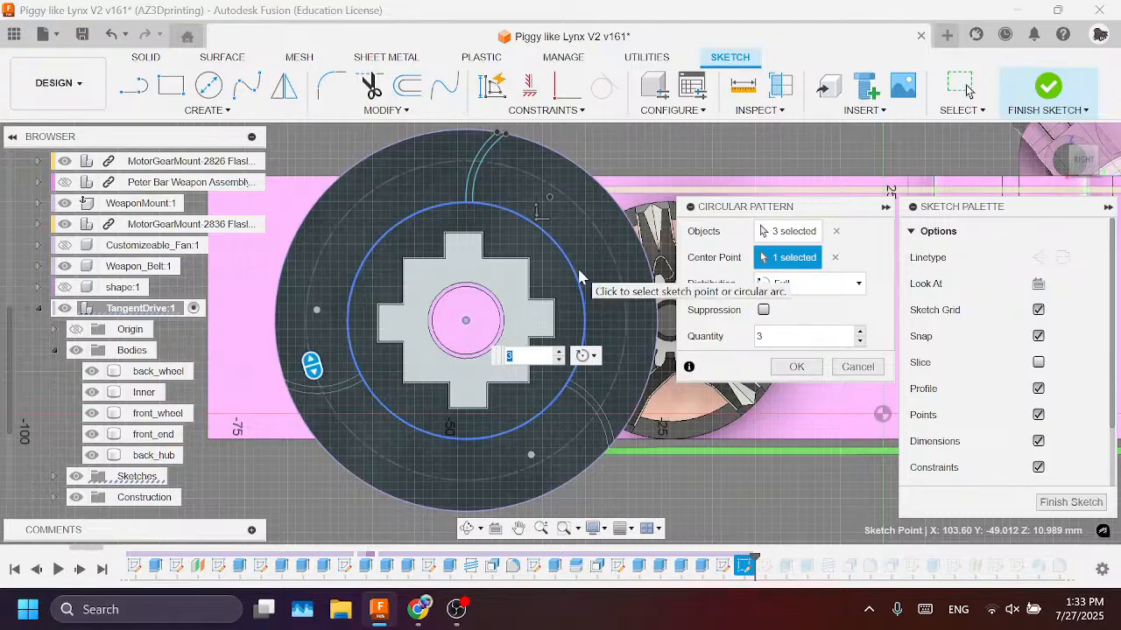
key(Return)
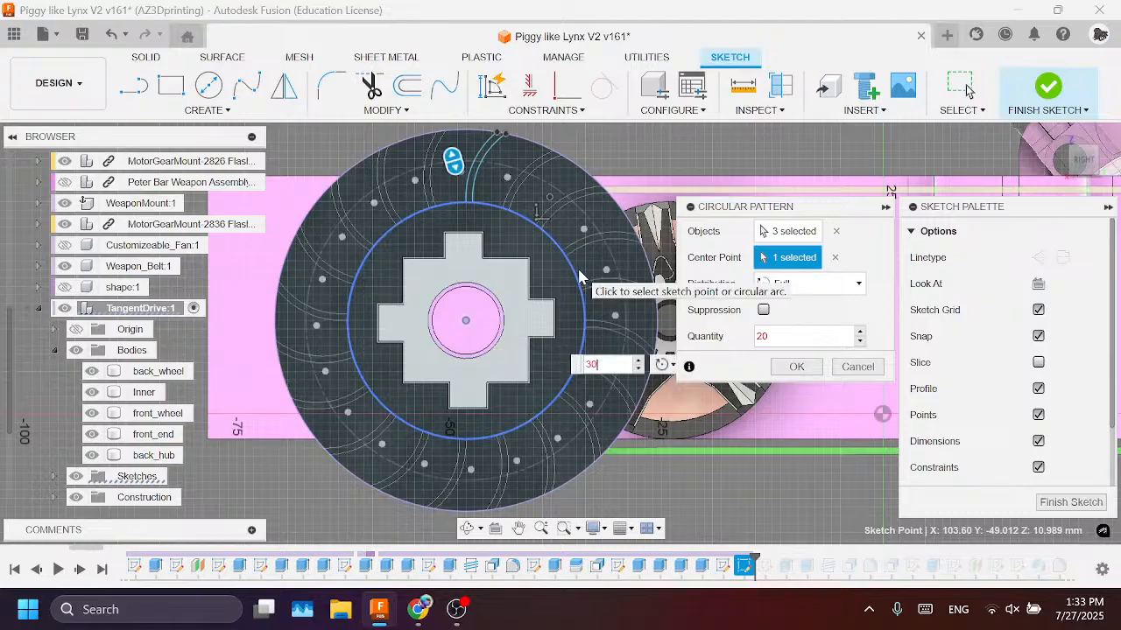
key(Return)
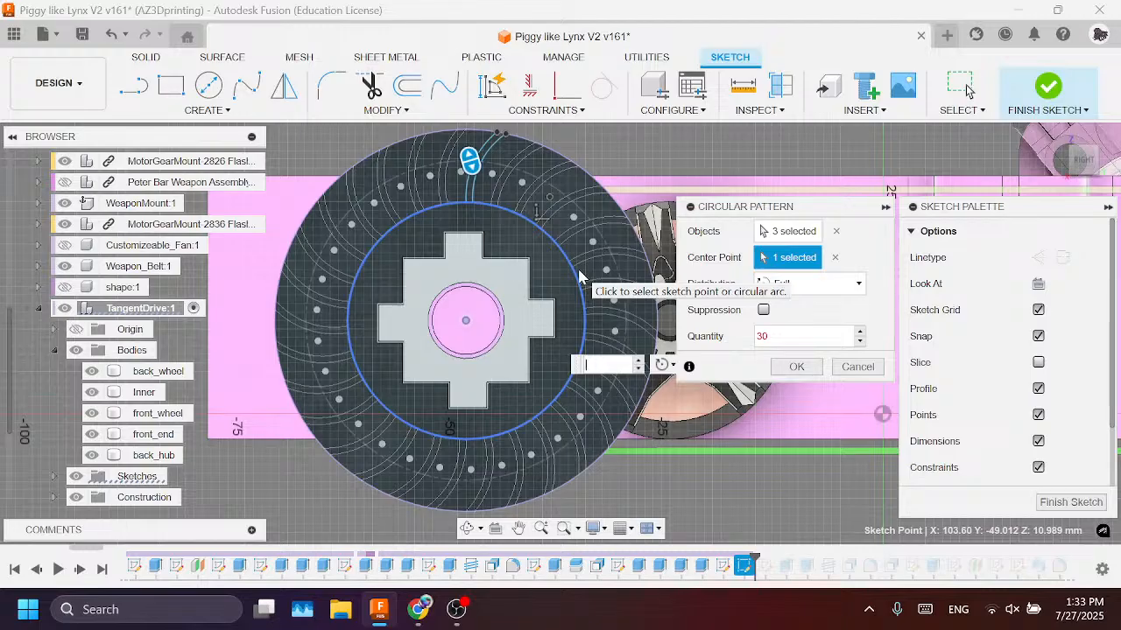
key(Return)
key(Return)
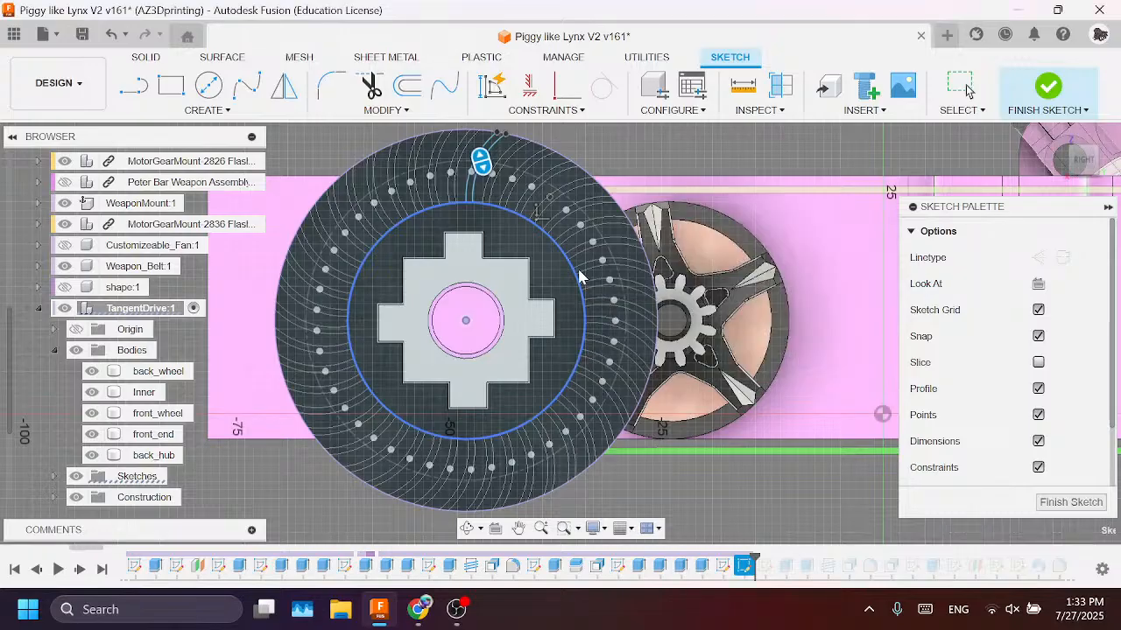
click(1086, 503)
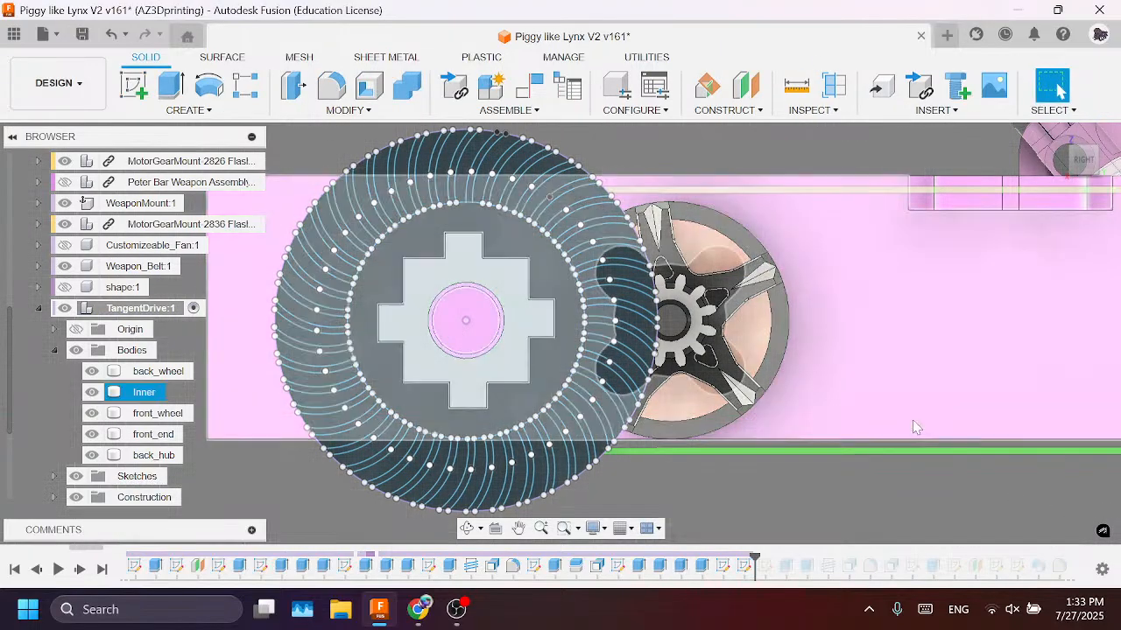
scroll(751, 408, down, 2)
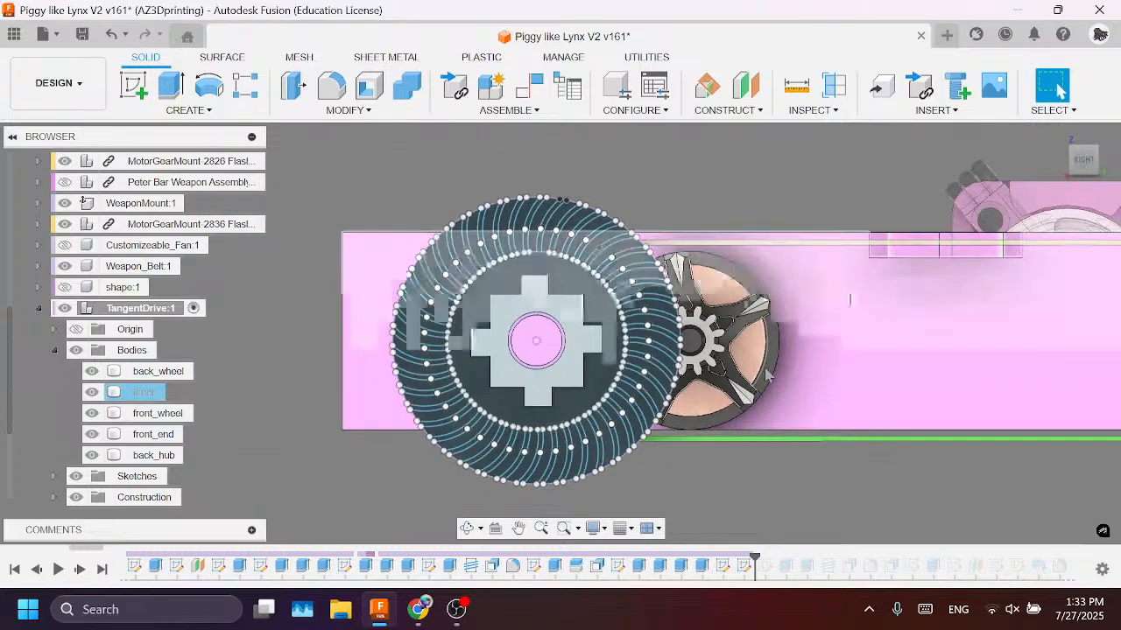
drag(1112, 157, 1114, 169)
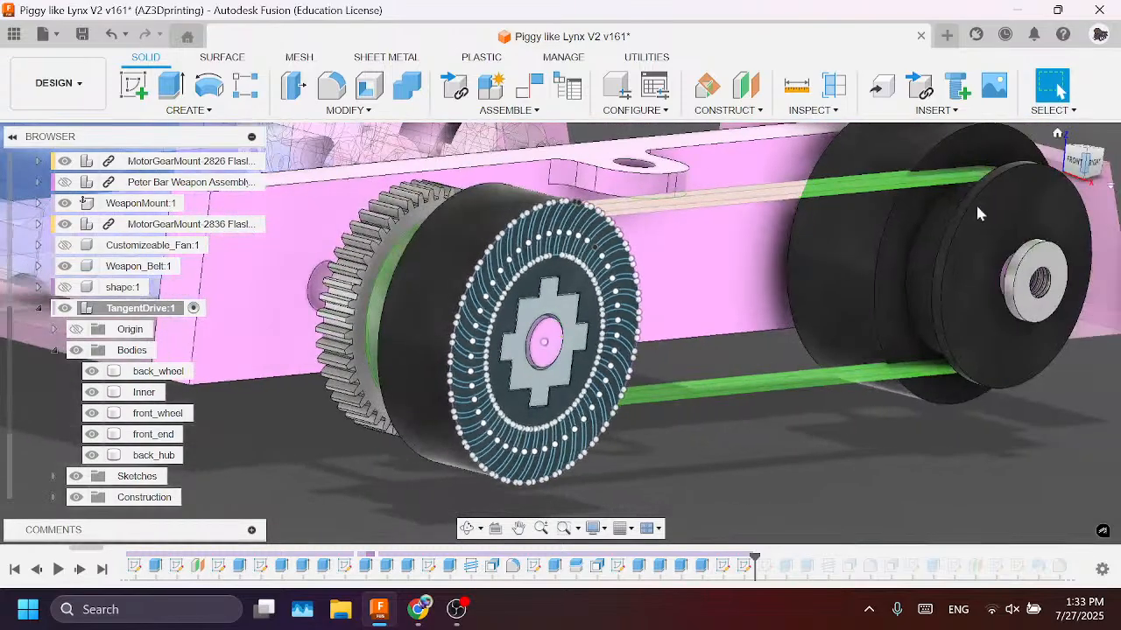
scroll(582, 228, up, 3)
key(e)
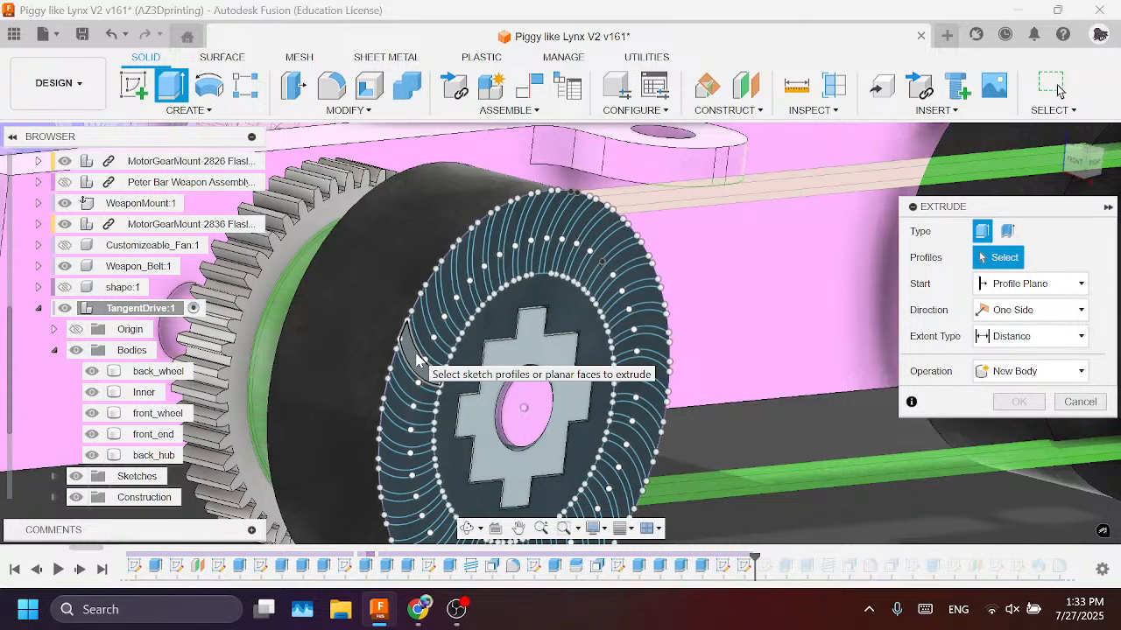
click(425, 356)
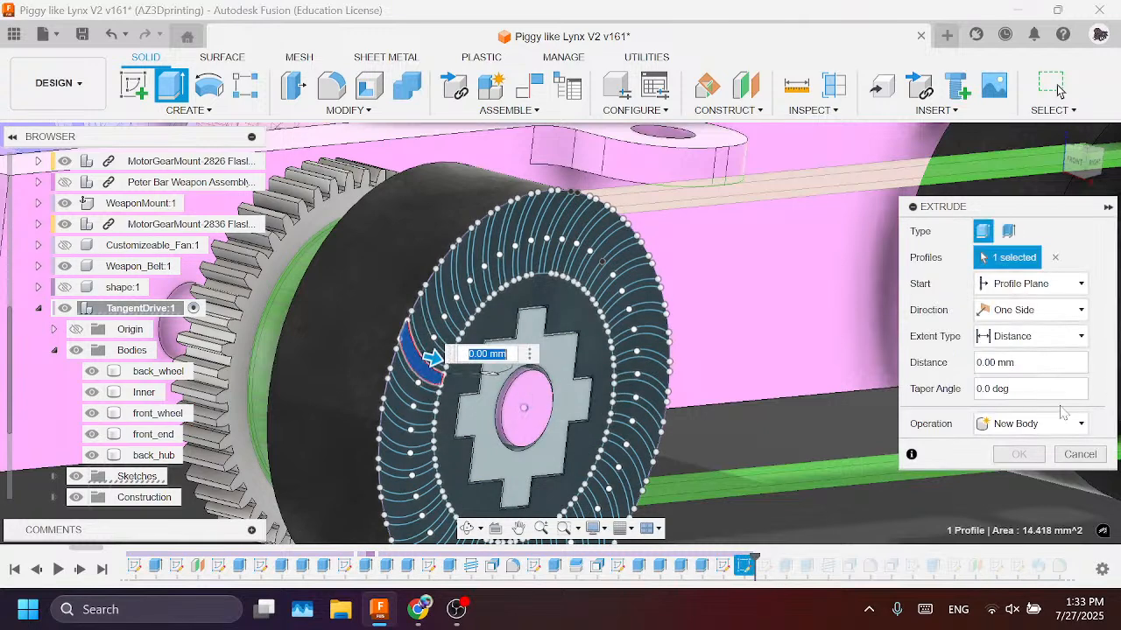
click(1080, 455)
Step: Undo the circular pattern of the spoke arcs and finish the sketch with only the original pair
right_click(744, 565)
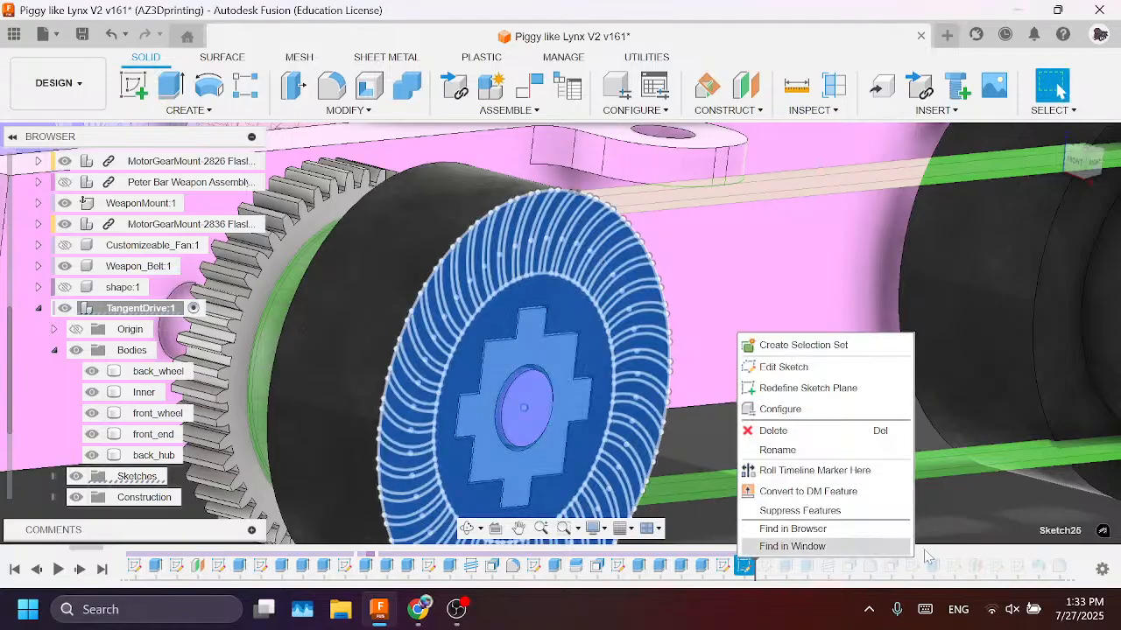
click(984, 500)
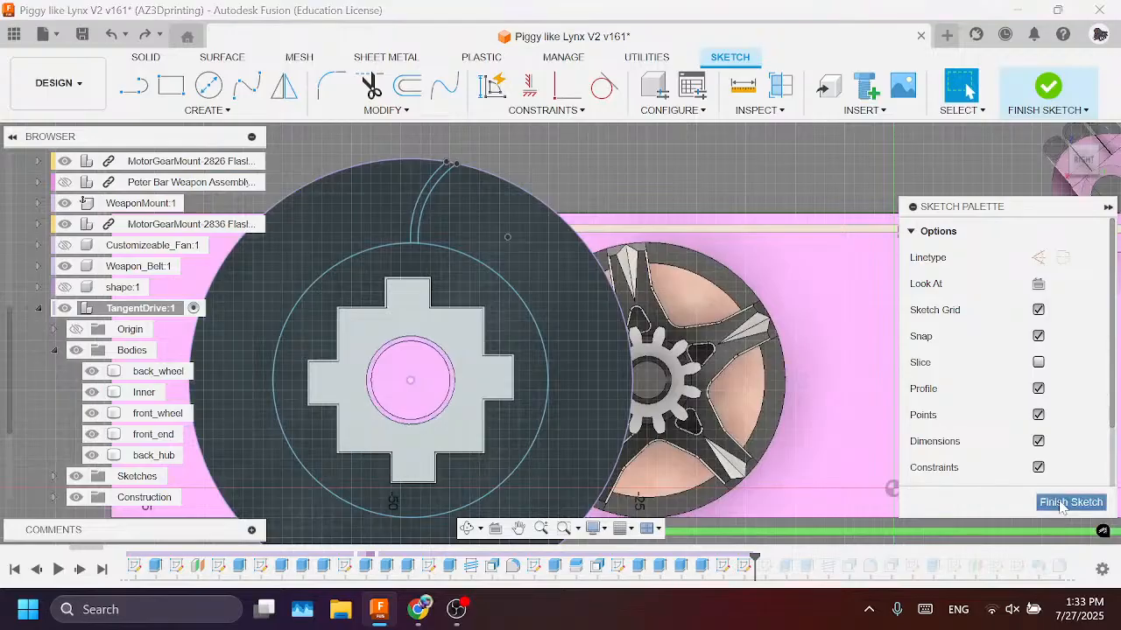
click(1068, 502)
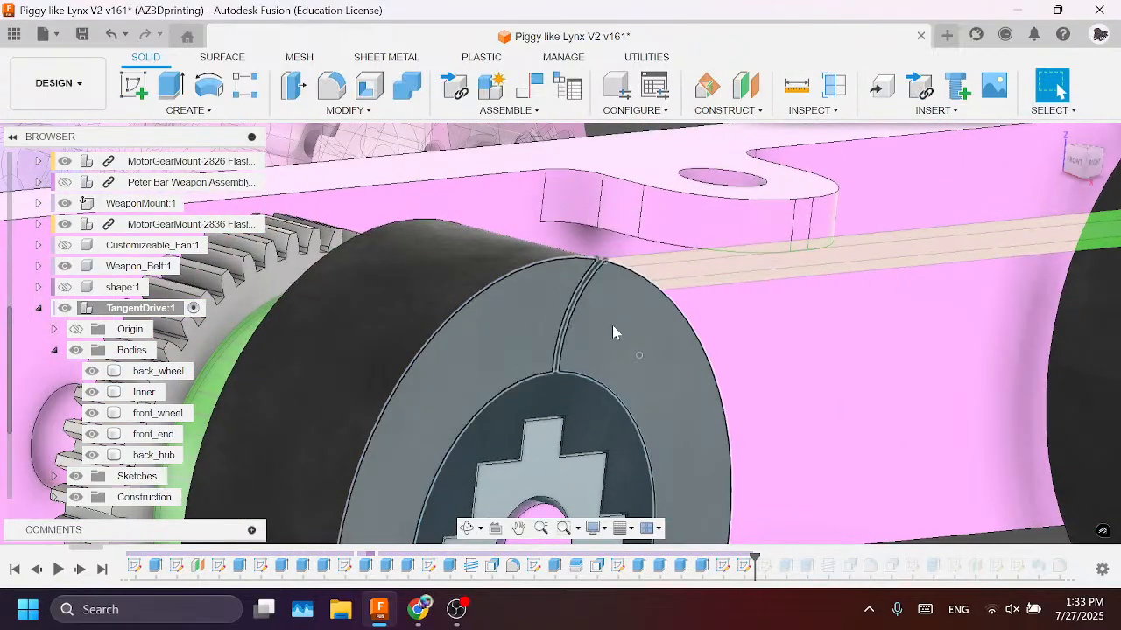
Step: Set up an extruded cut of the thin curved profile between the two arcs, -20 mm into the back wheel
key(e)
click(575, 295)
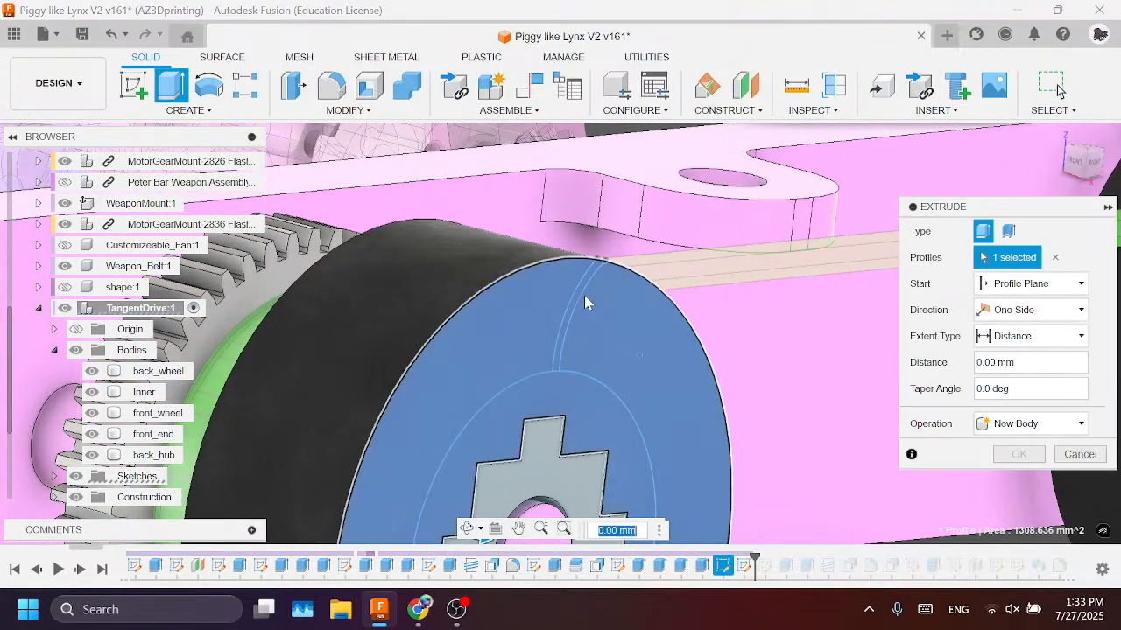
click(523, 309)
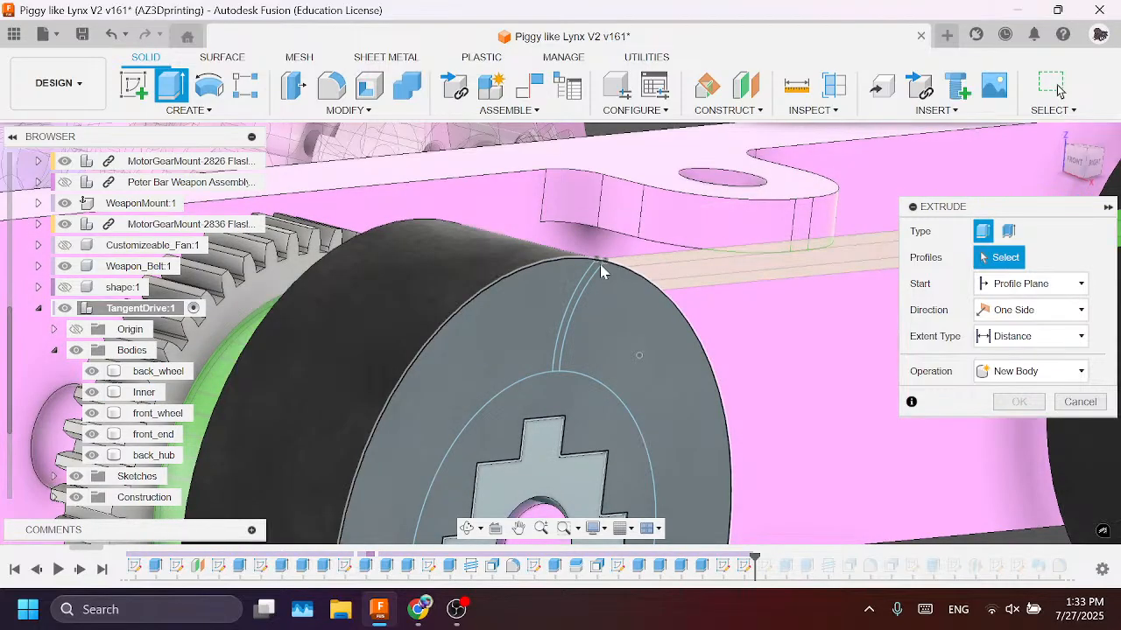
scroll(536, 372, up, 5)
click(510, 470)
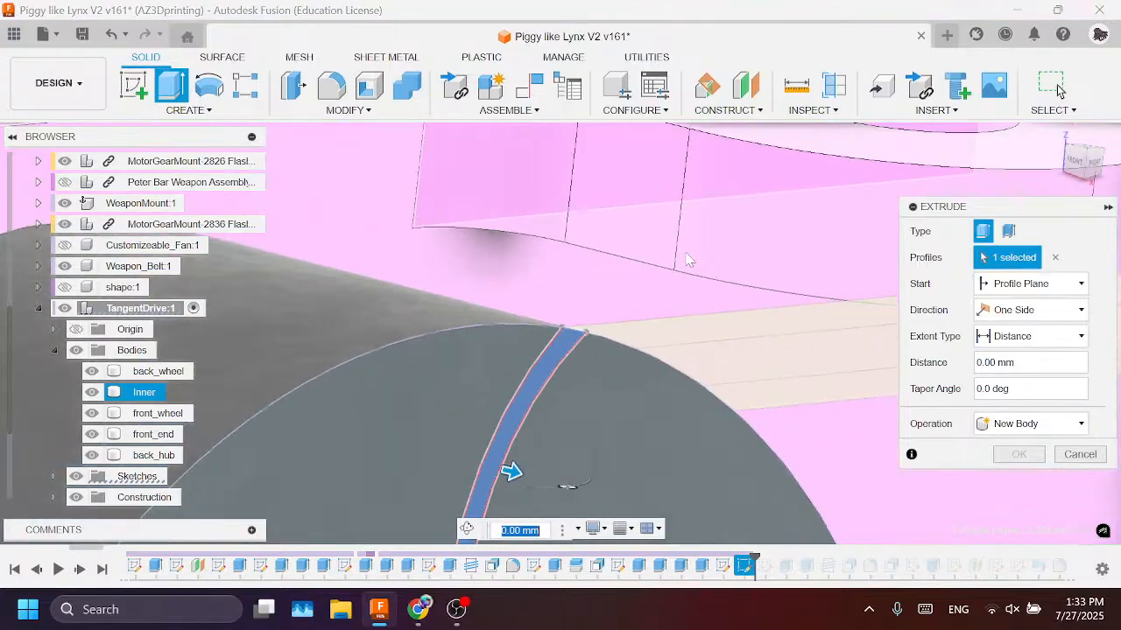
scroll(637, 355, down, 5)
drag(653, 346, 476, 300)
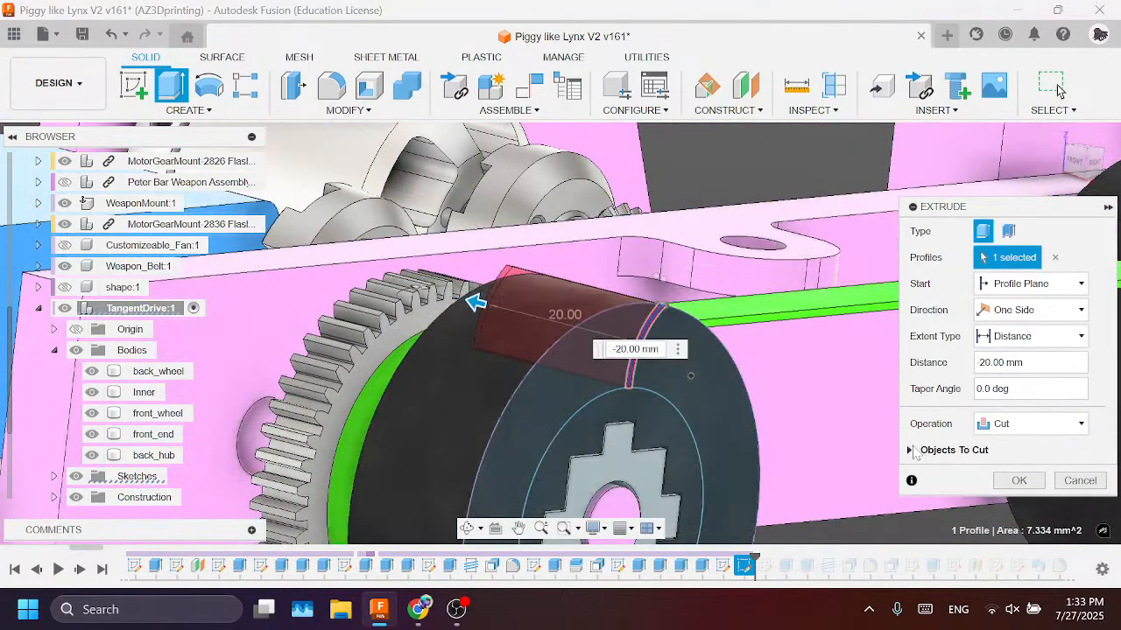
Step: Exclude back_hub and the DriveBelt body from the objects to cut, and complete the cut through back_wheel only
click(910, 450)
scroll(935, 445, down, 1)
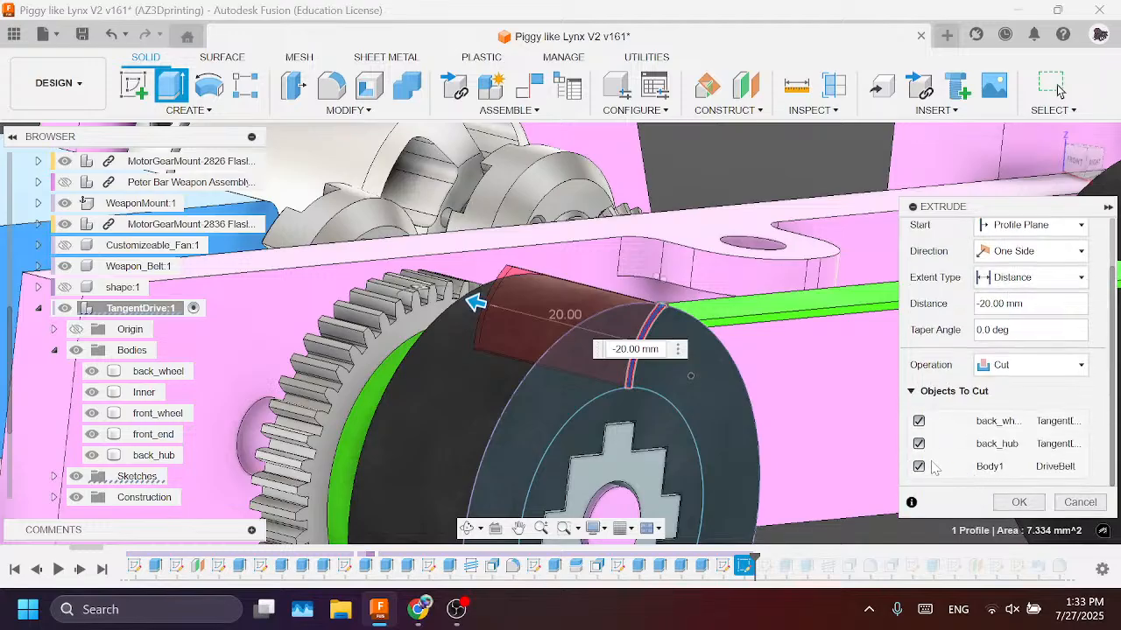
click(919, 444)
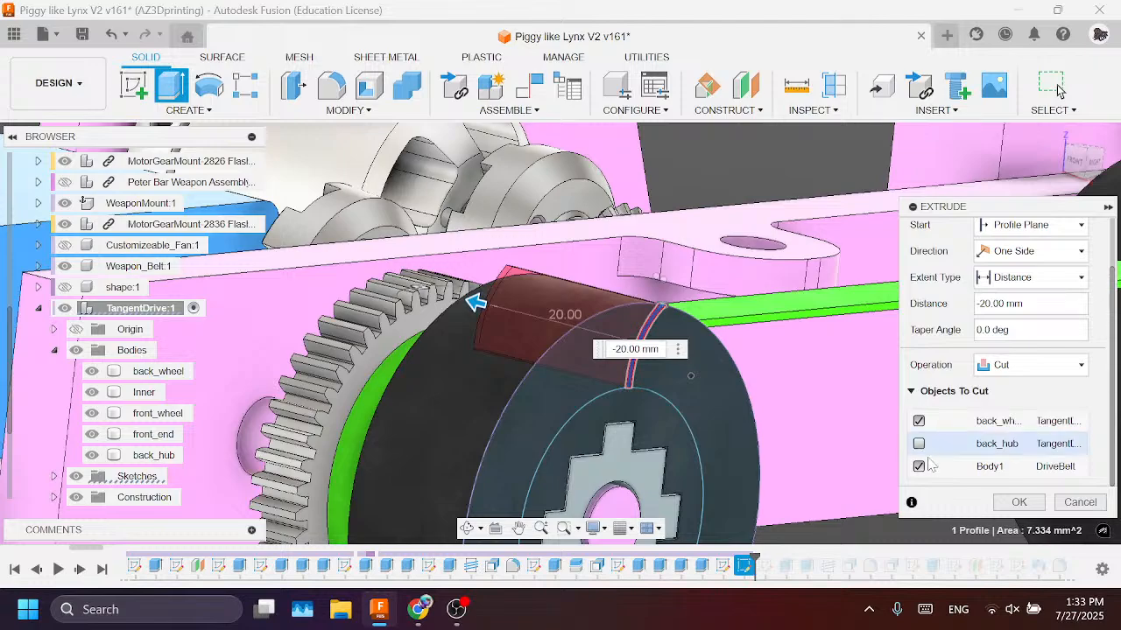
click(918, 467)
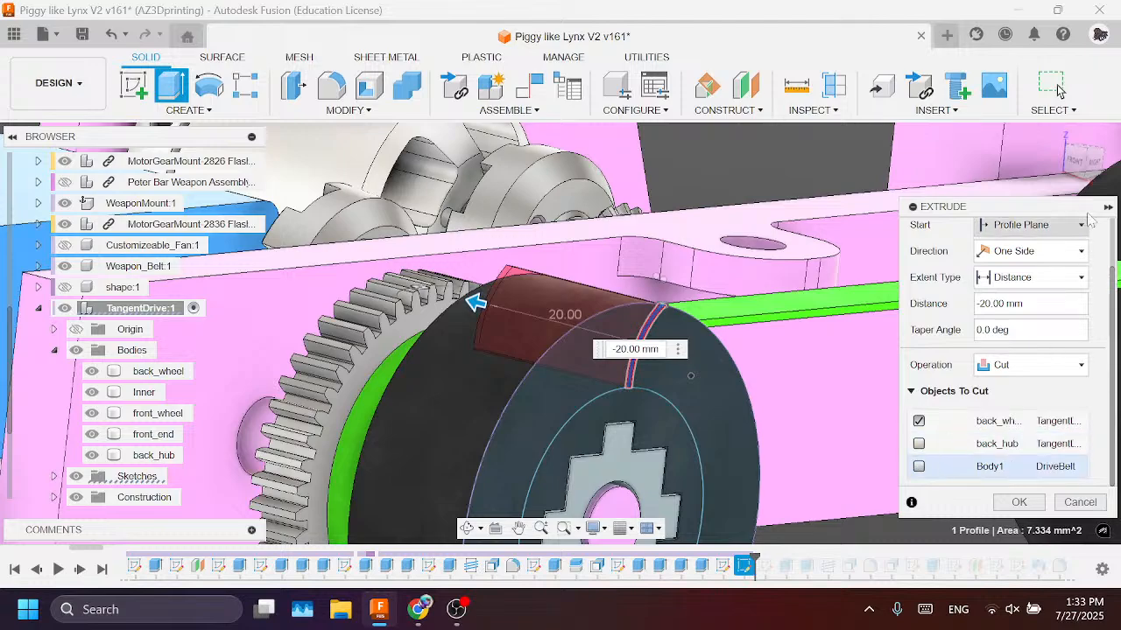
click(1089, 158)
drag(1086, 162, 1047, 182)
click(1027, 508)
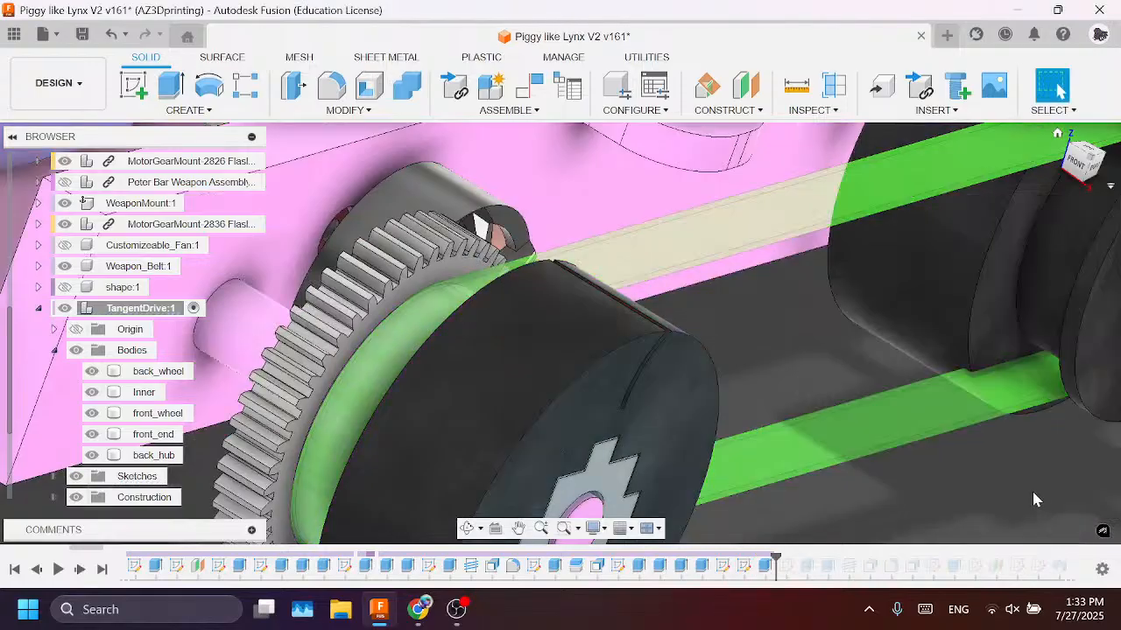
Step: Start a circular pattern of features with the curved slot cut as object and the hub's central bore as axis
click(1075, 171)
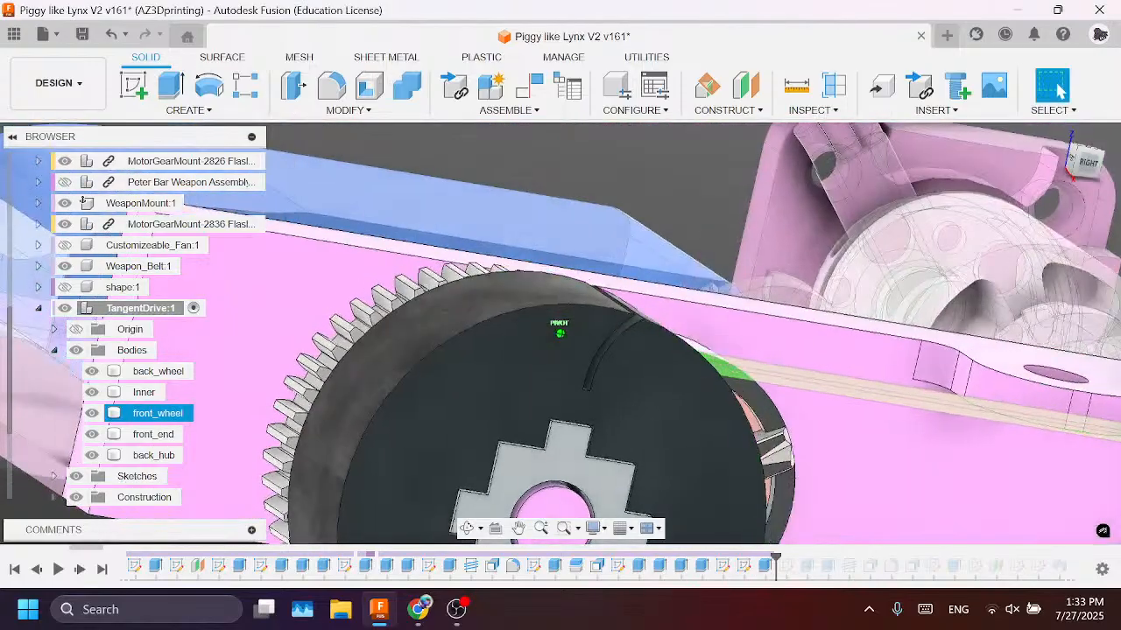
click(188, 110)
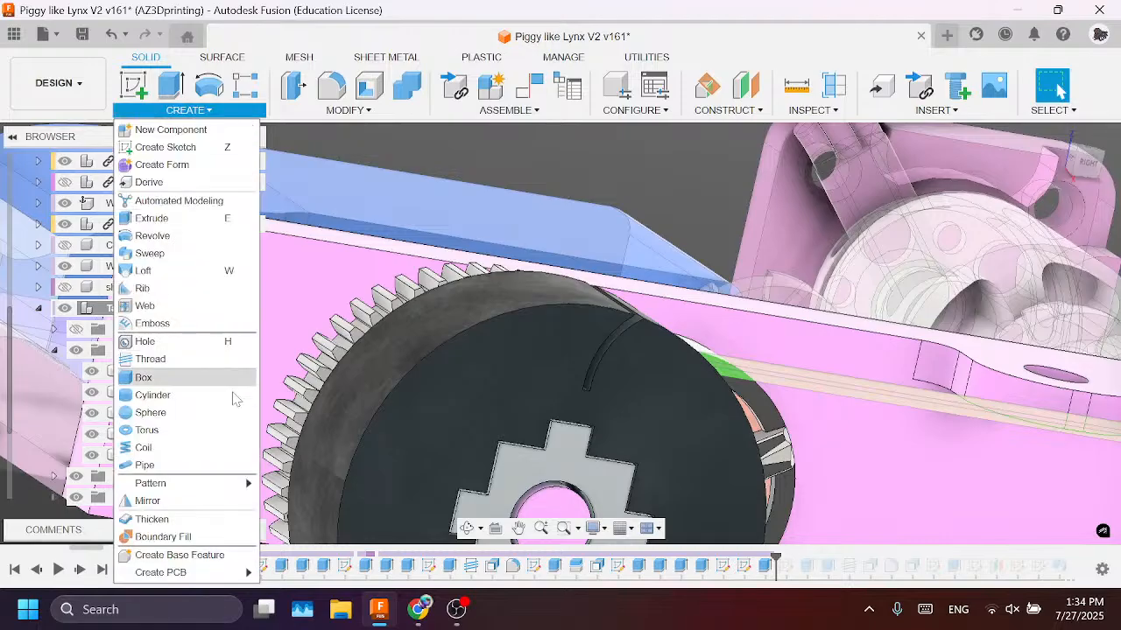
mouse_move(219, 483)
click(306, 501)
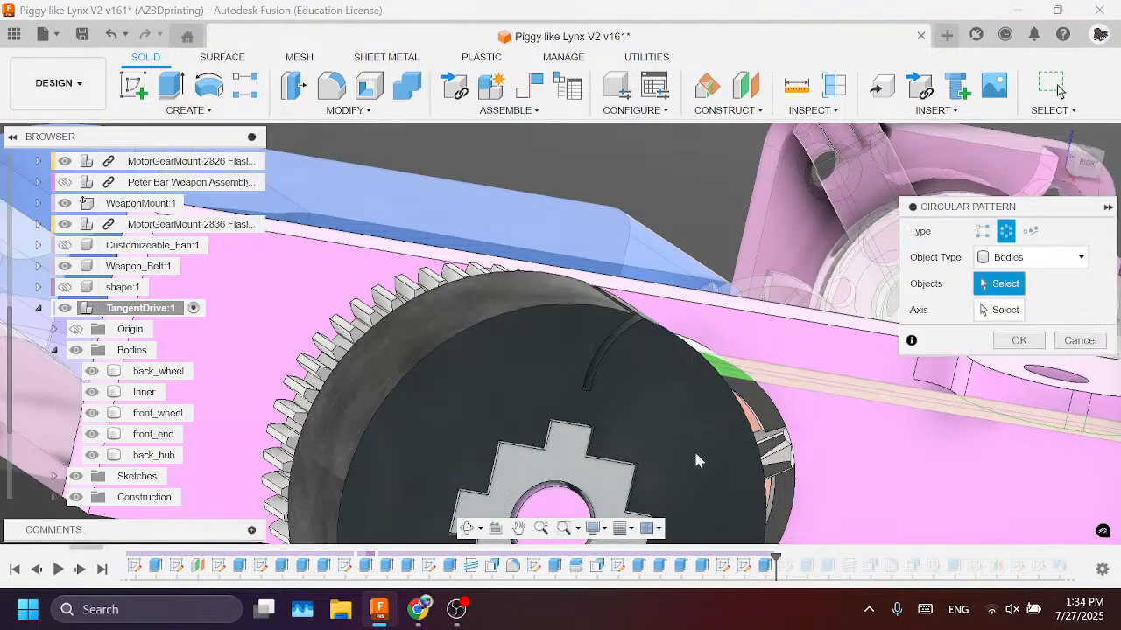
scroll(665, 368, up, 3)
click(1033, 258)
click(1007, 296)
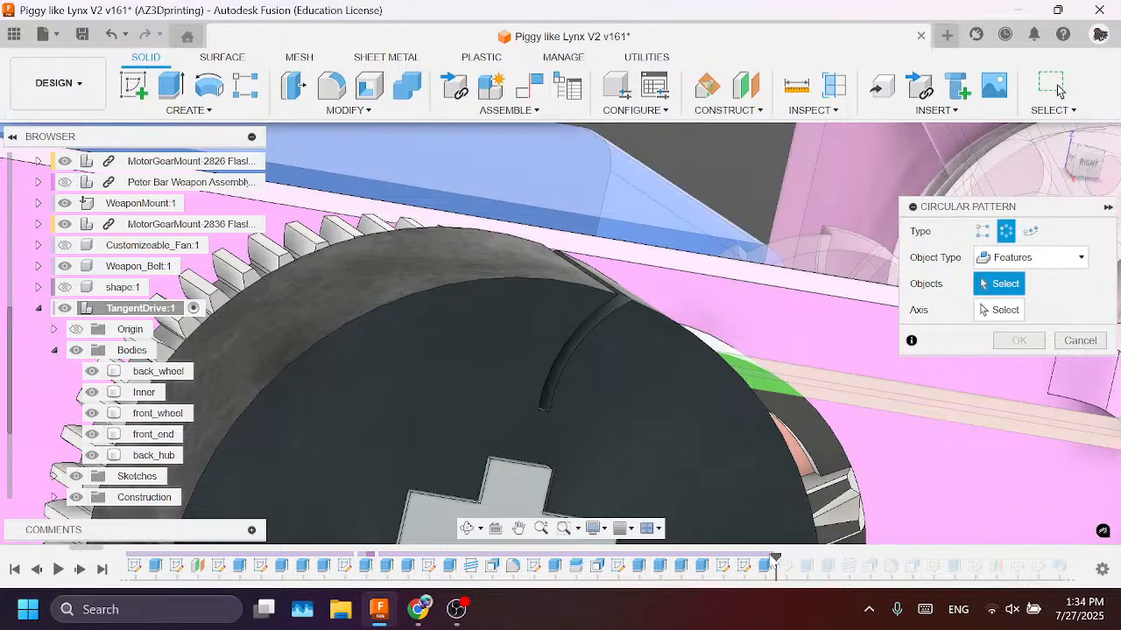
click(768, 565)
middle_drag(808, 407, 791, 185)
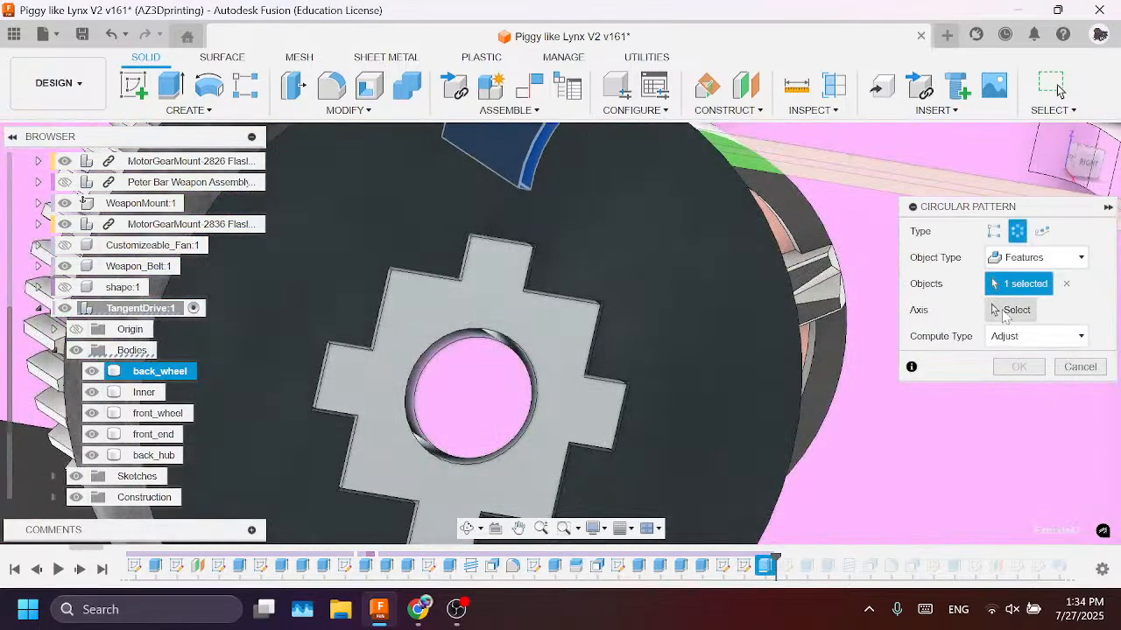
click(488, 405)
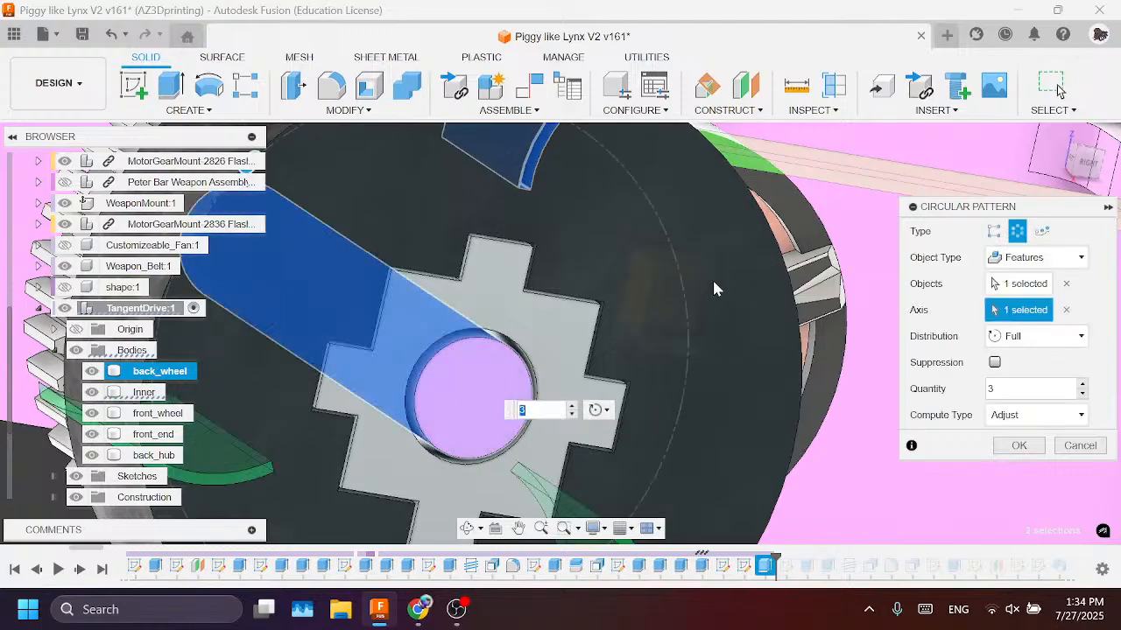
Step: Set the pattern quantity to 60 with the Optimized compute type and create the slots around the back wheel
scroll(714, 289, down, 3)
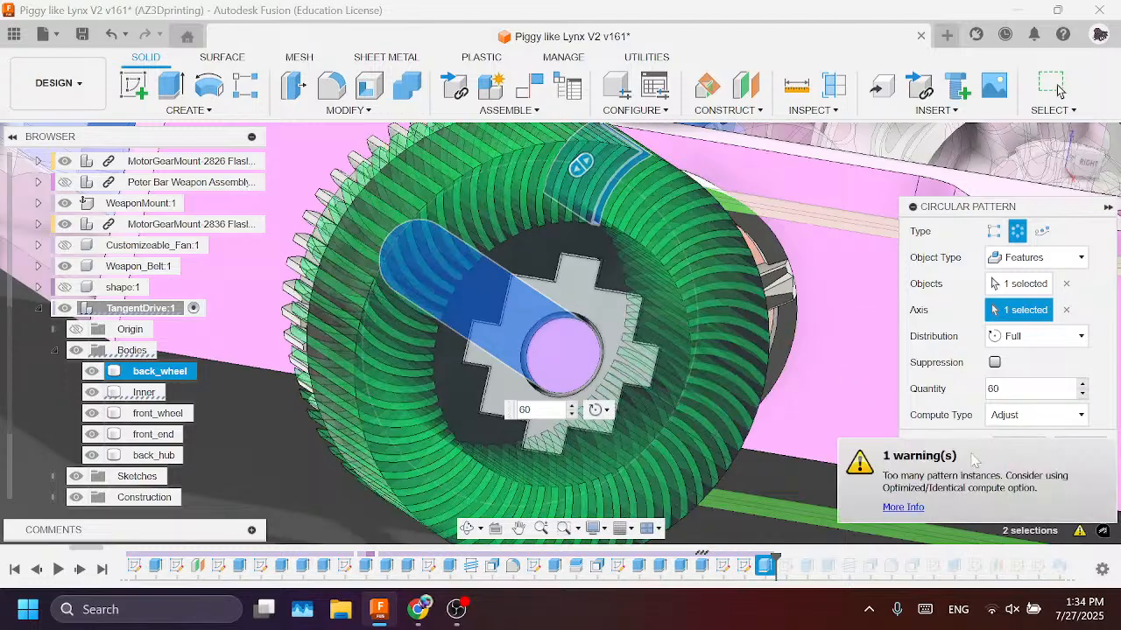
click(1038, 416)
click(1033, 436)
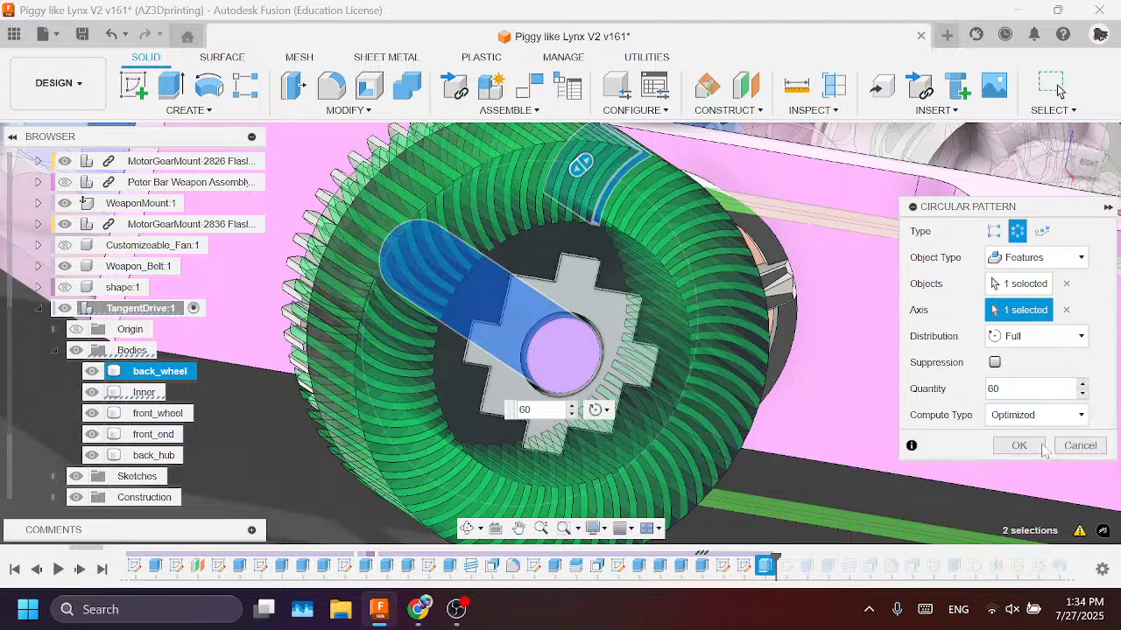
scroll(602, 320, down, 2)
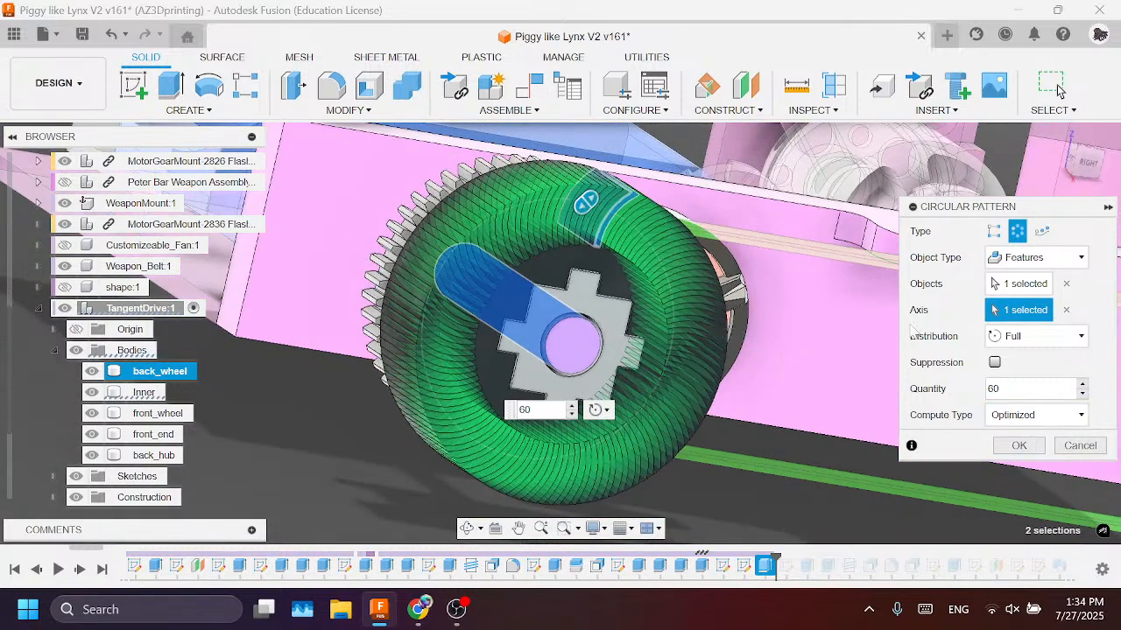
click(1021, 446)
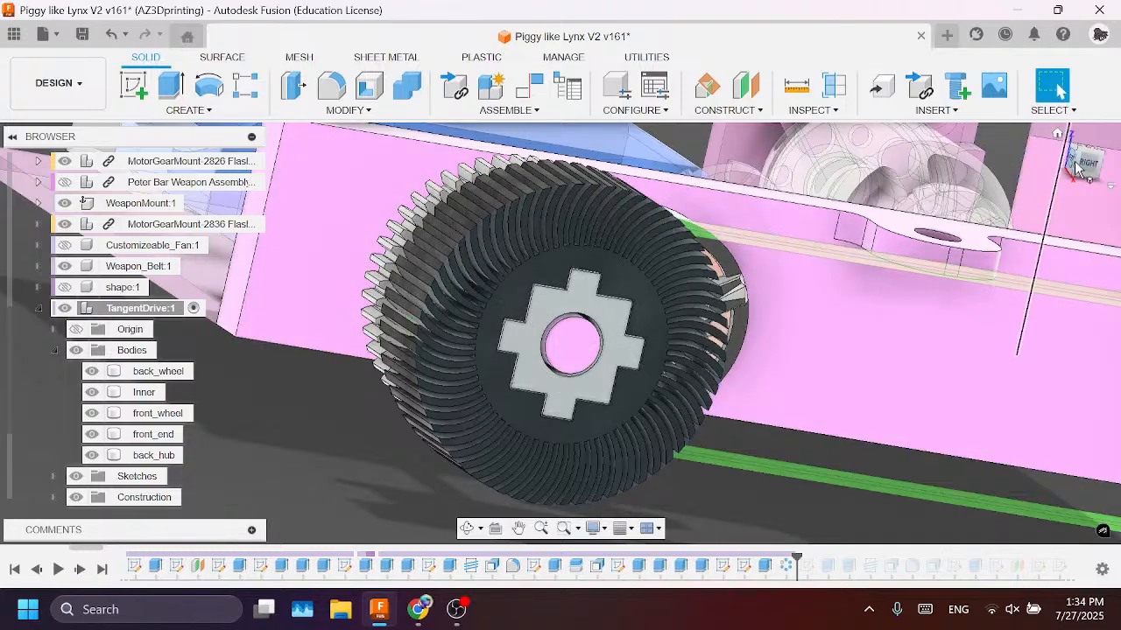
mouse_move(1077, 168)
mouse_down()
mouse_move(1055, 114)
mouse_move(1086, 227)
mouse_move(1094, 158)
mouse_move(1106, 175)
mouse_up()
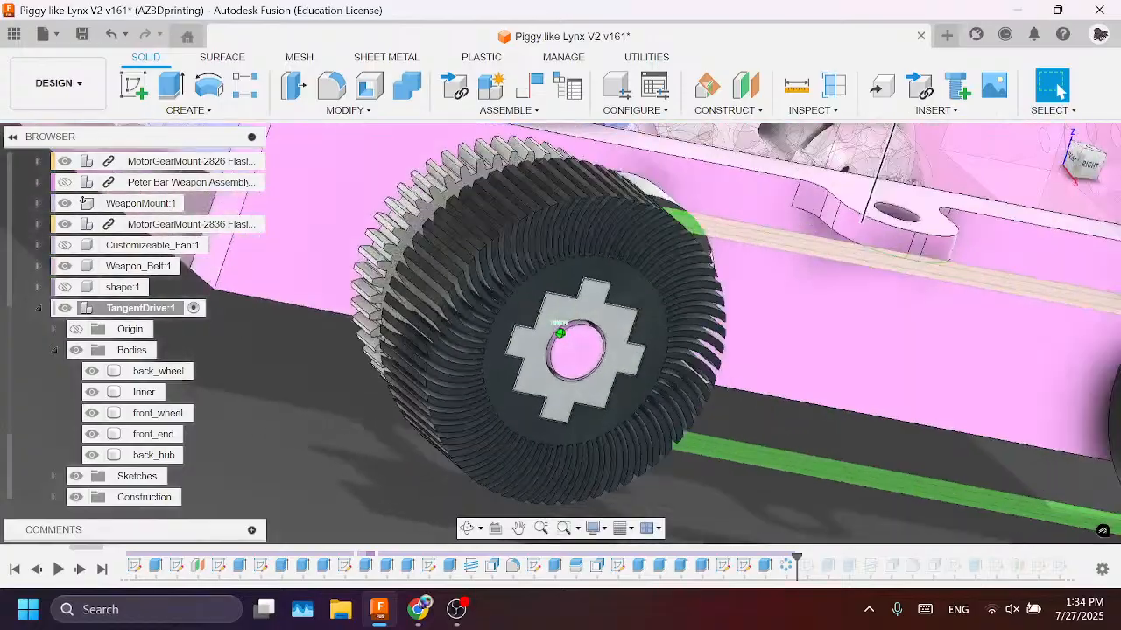
click(560, 260)
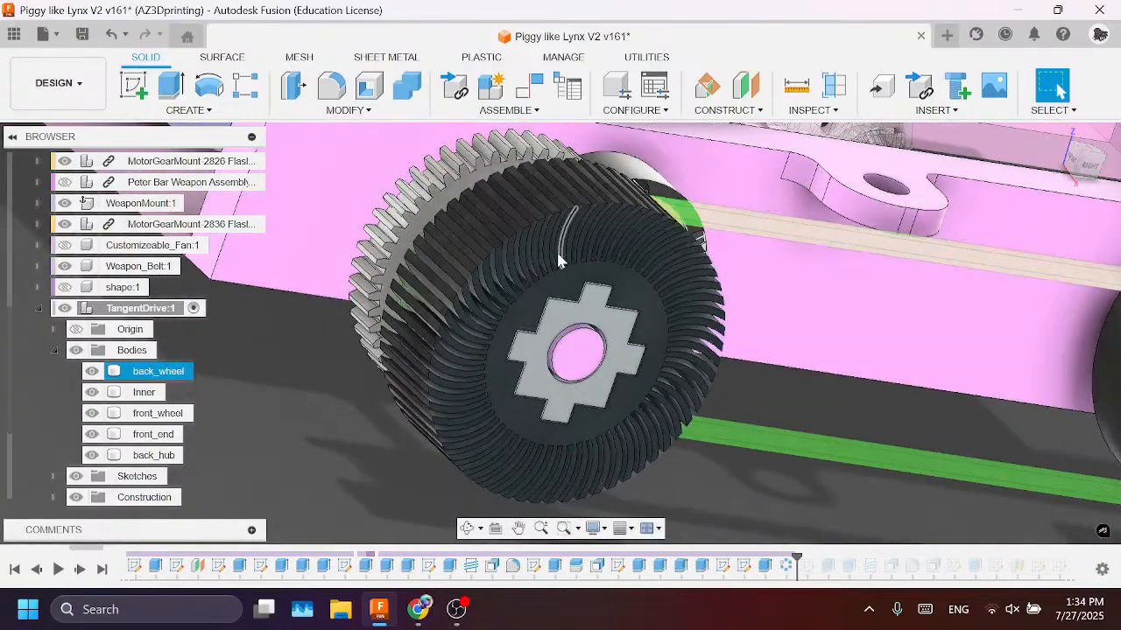
click(575, 359)
scroll(573, 357, down, 1)
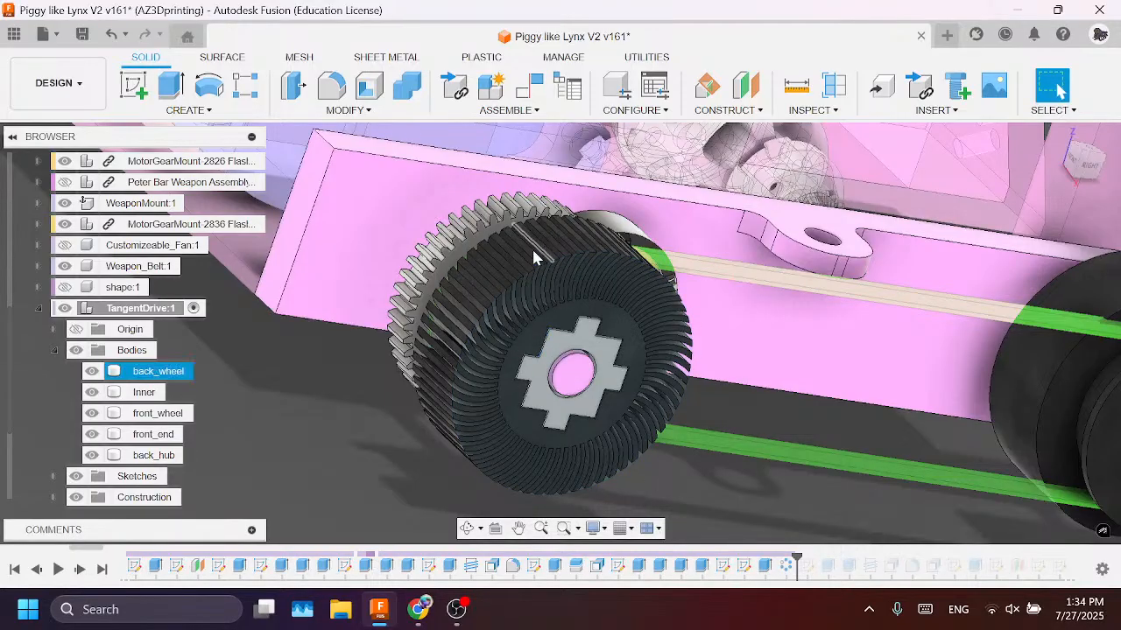
Step: Inspect the slots on the back wheel and reopen the sketch of the curved slot profile for editing
scroll(533, 253, up, 2)
scroll(412, 366, up, 3)
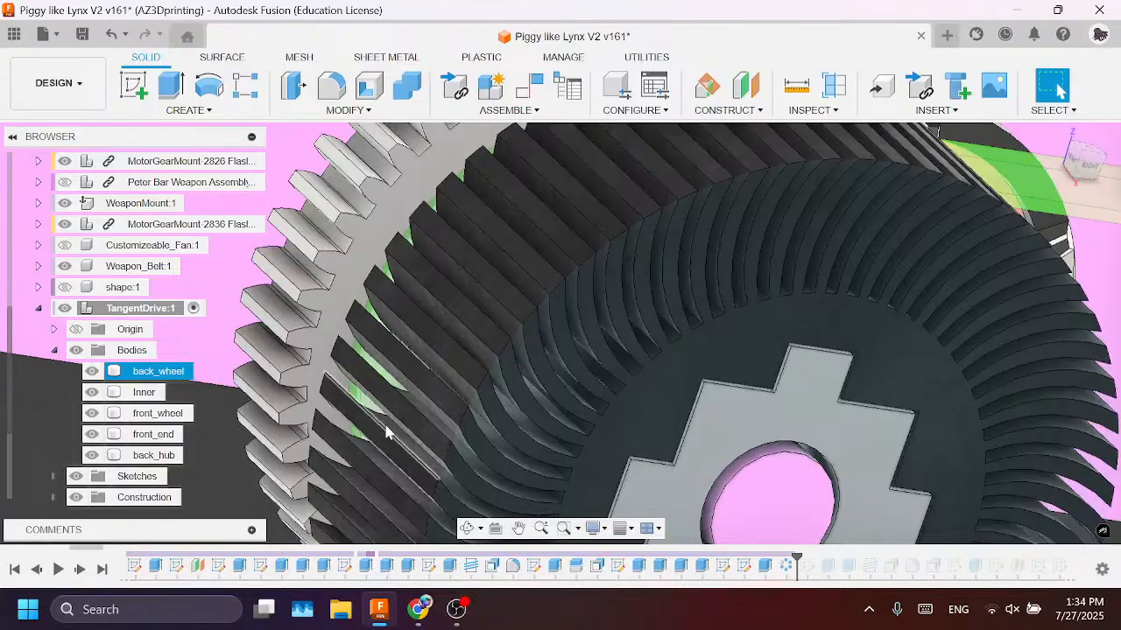
scroll(501, 301, down, 2)
scroll(552, 364, up, 2)
scroll(565, 306, down, 2)
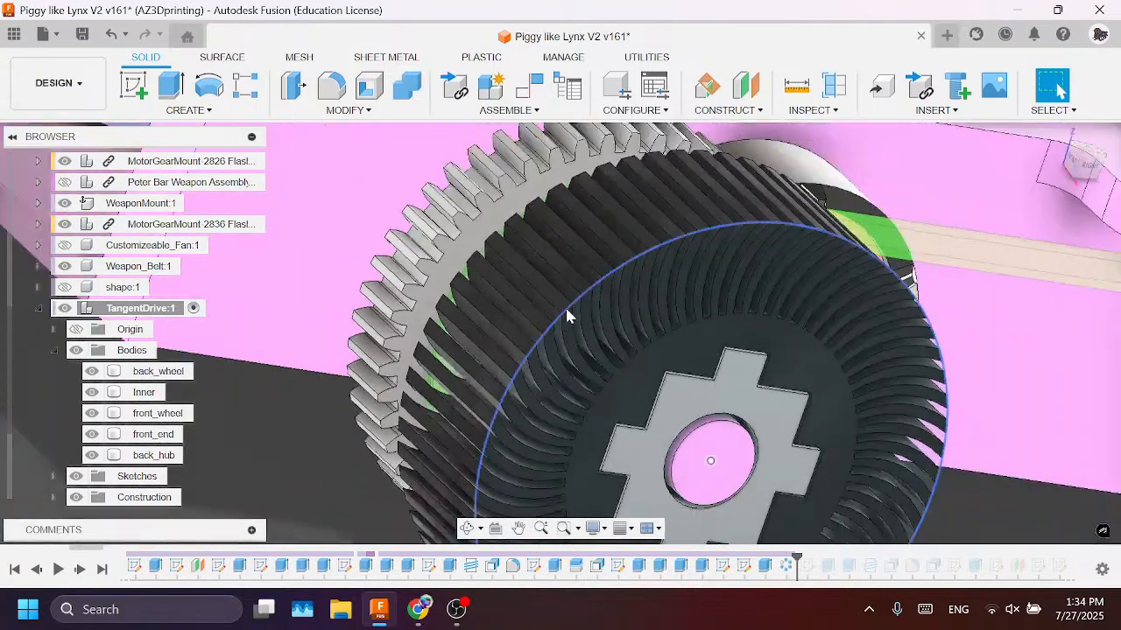
right_click(752, 569)
click(788, 373)
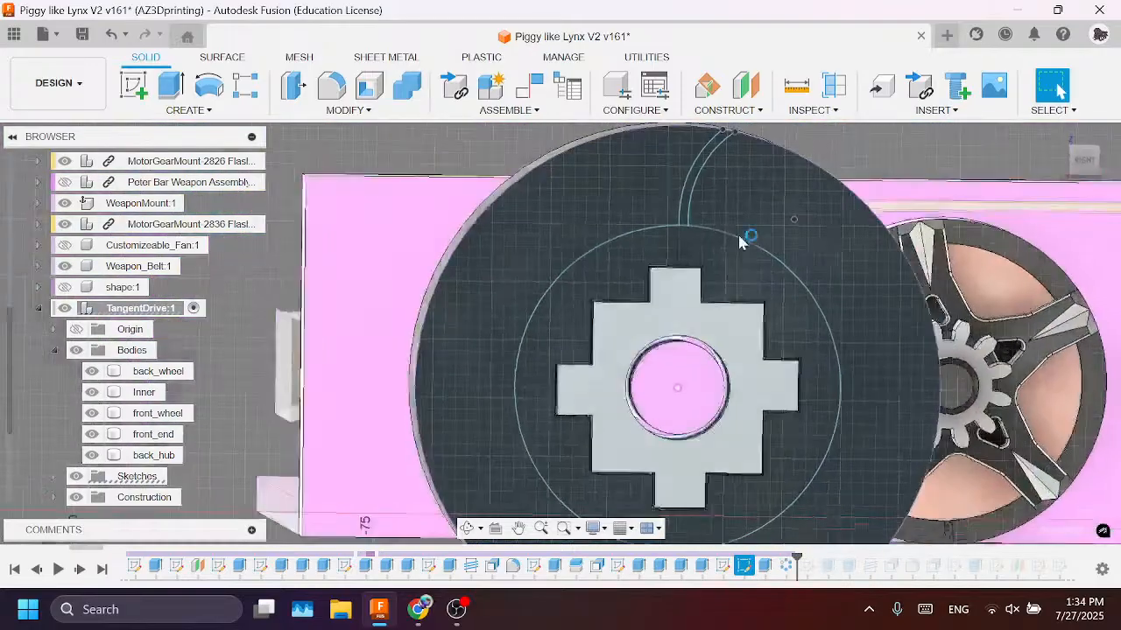
middle_drag(736, 148, 686, 350)
scroll(691, 337, up, 3)
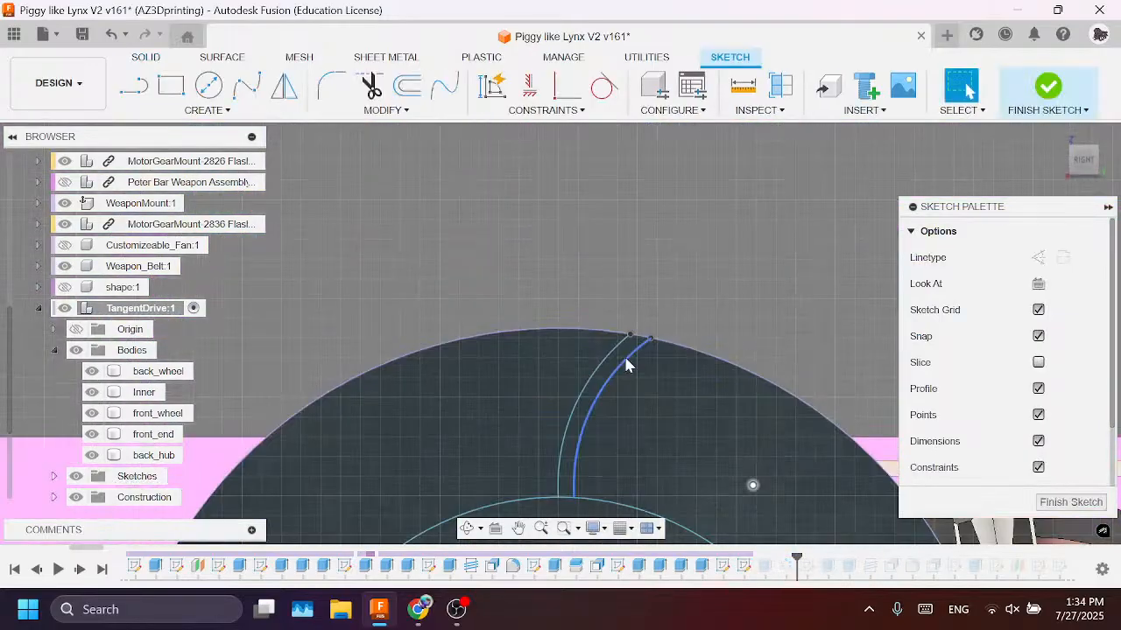
scroll(627, 364, up, 1)
Step: Dimension the gap between the two slot arcs at 1 mm and finish the sketch
key(d)
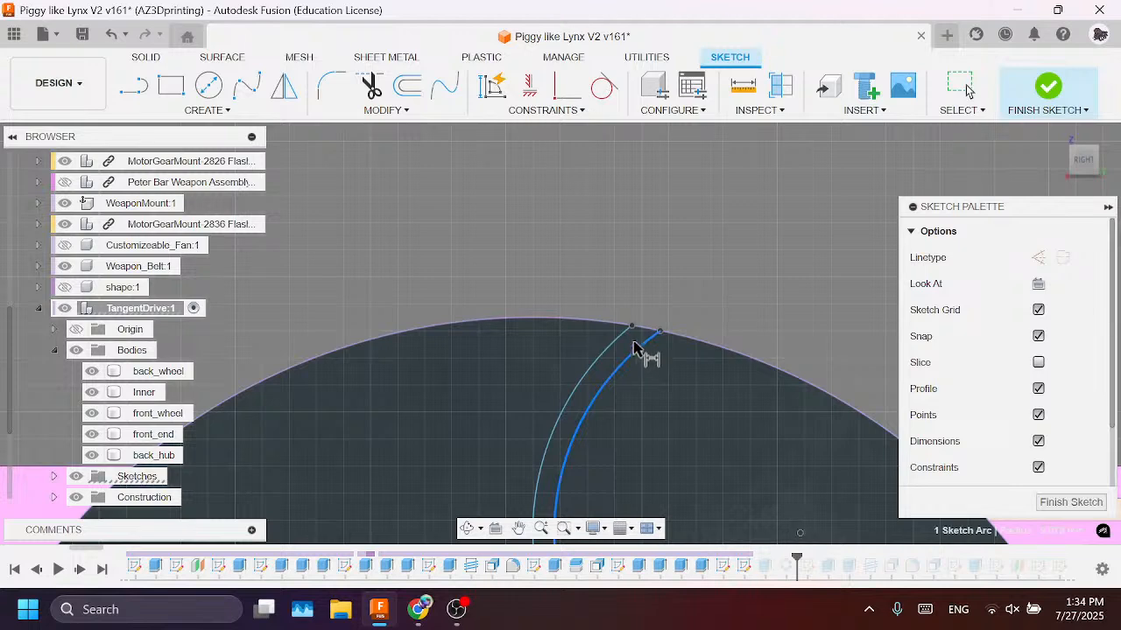
click(618, 336)
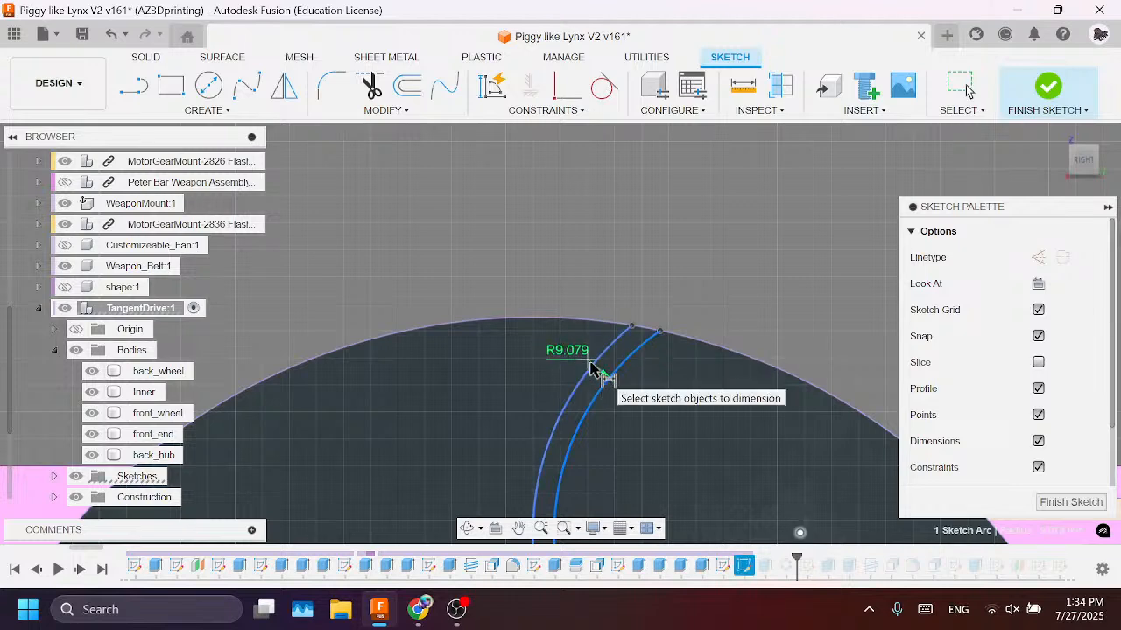
click(716, 298)
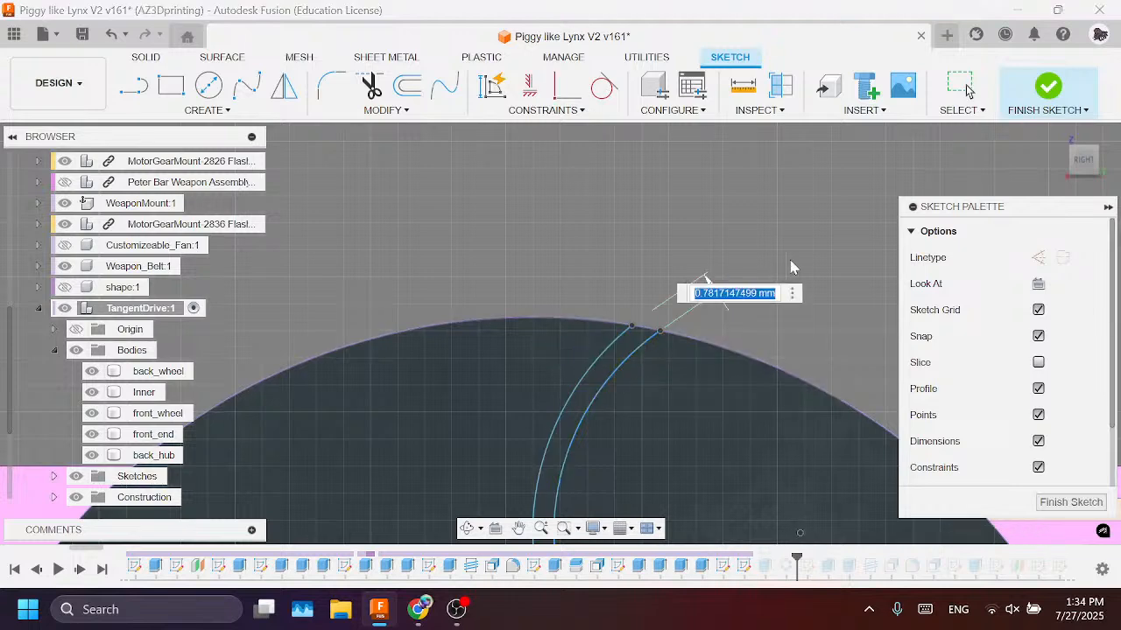
text(1)
key(Return)
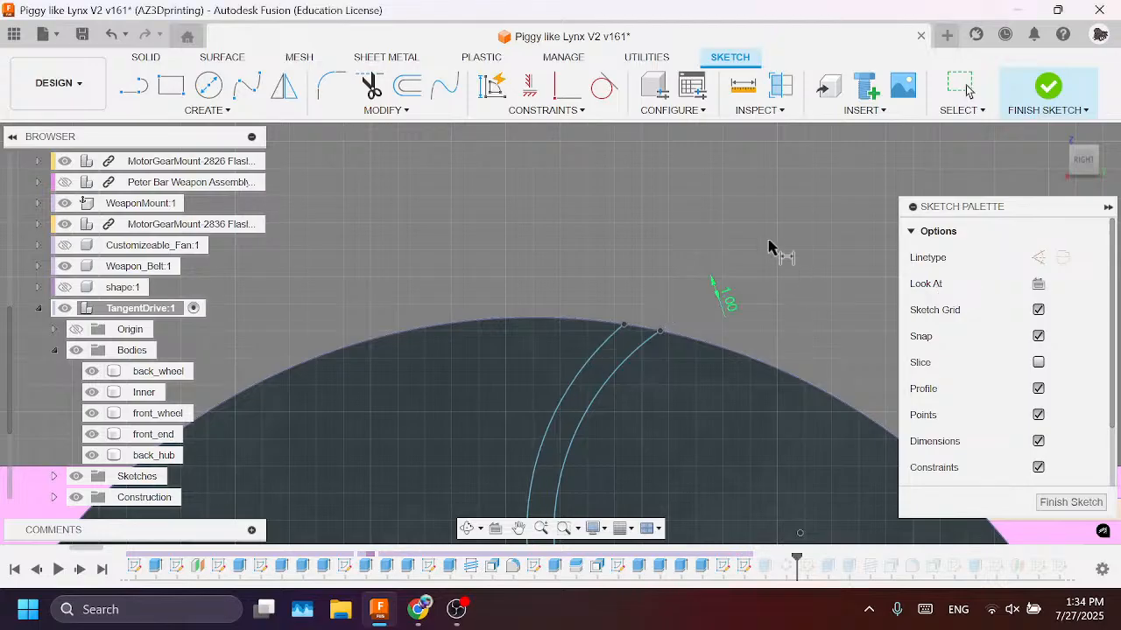
scroll(721, 233, down, 3)
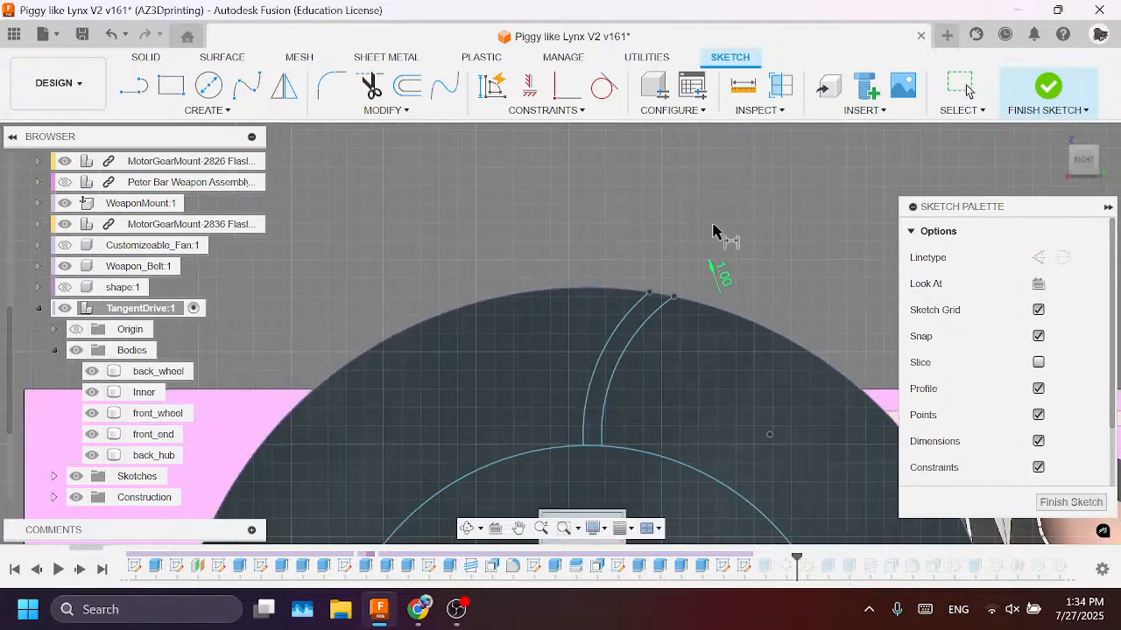
click(1071, 502)
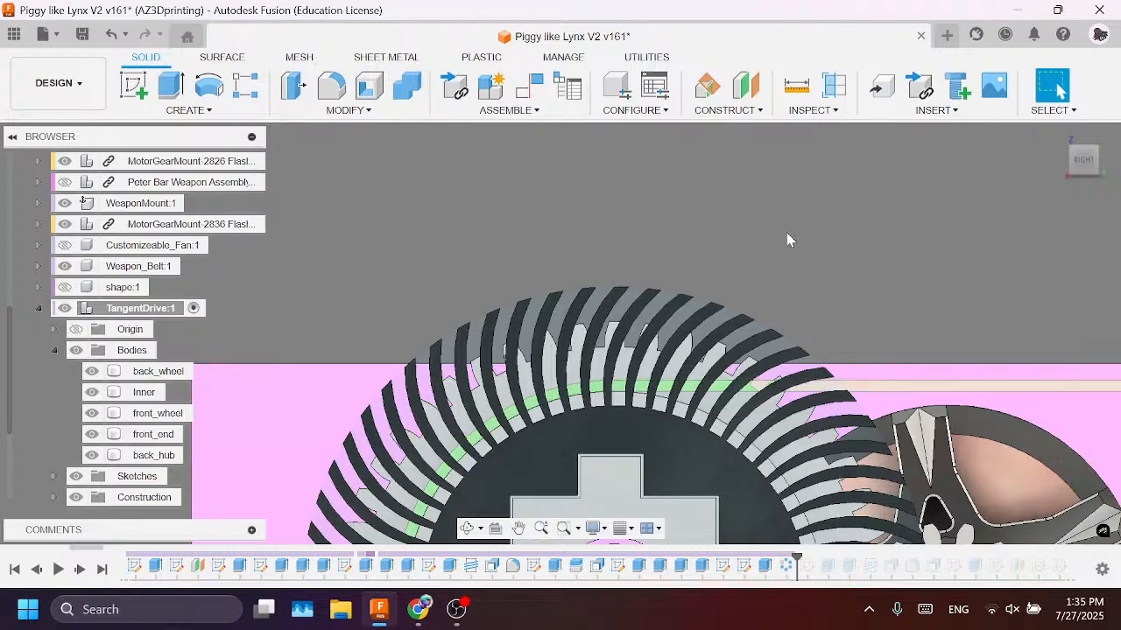
Step: Reopen the slot sketch, set the gap between the two arcs to 0.75 mm, and finish the sketch
scroll(620, 380, up, 3)
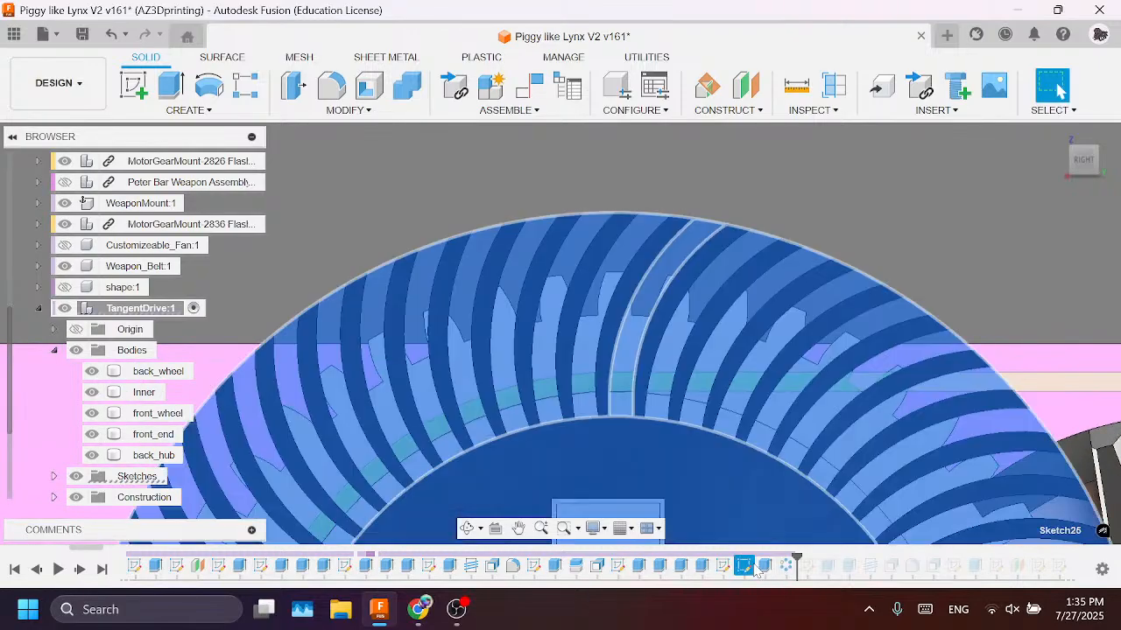
right_click(761, 567)
click(793, 372)
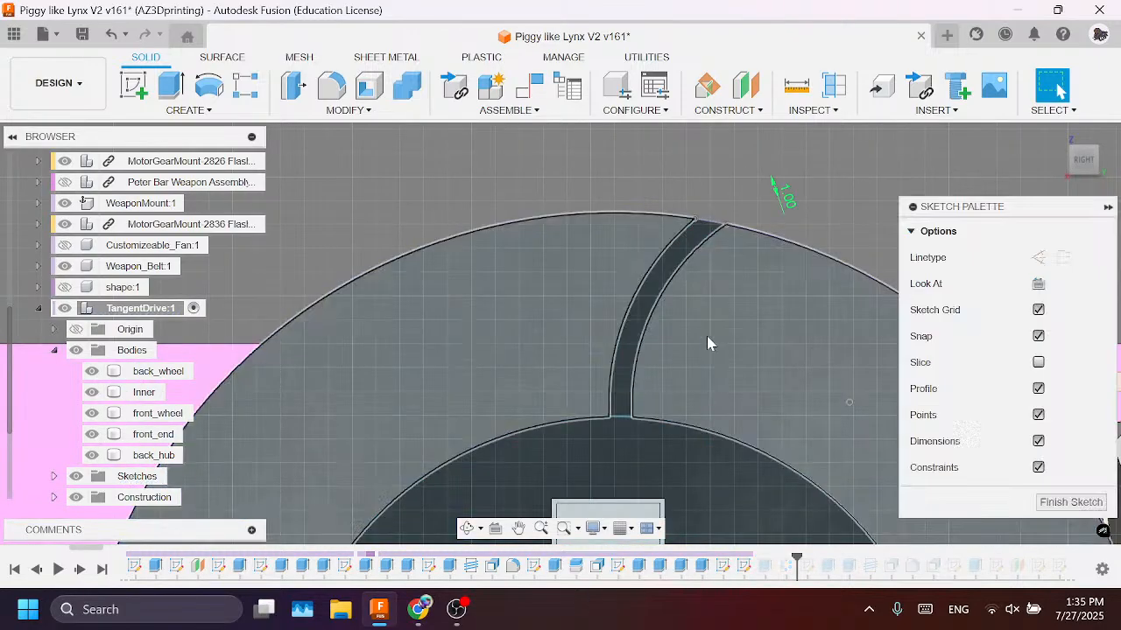
double_click(790, 204)
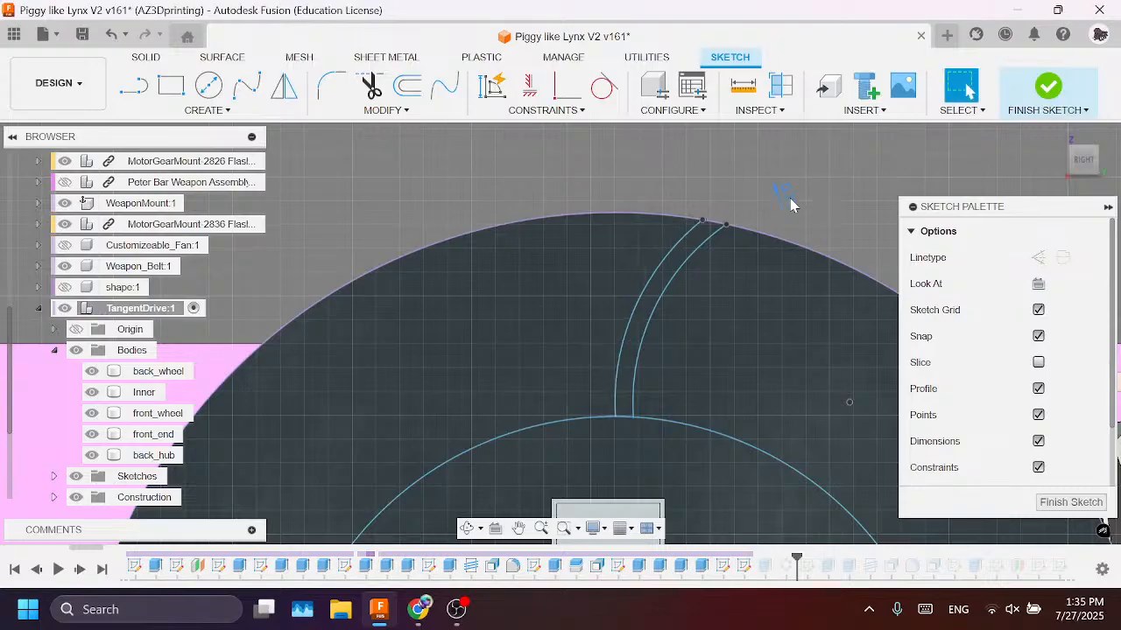
click(1069, 501)
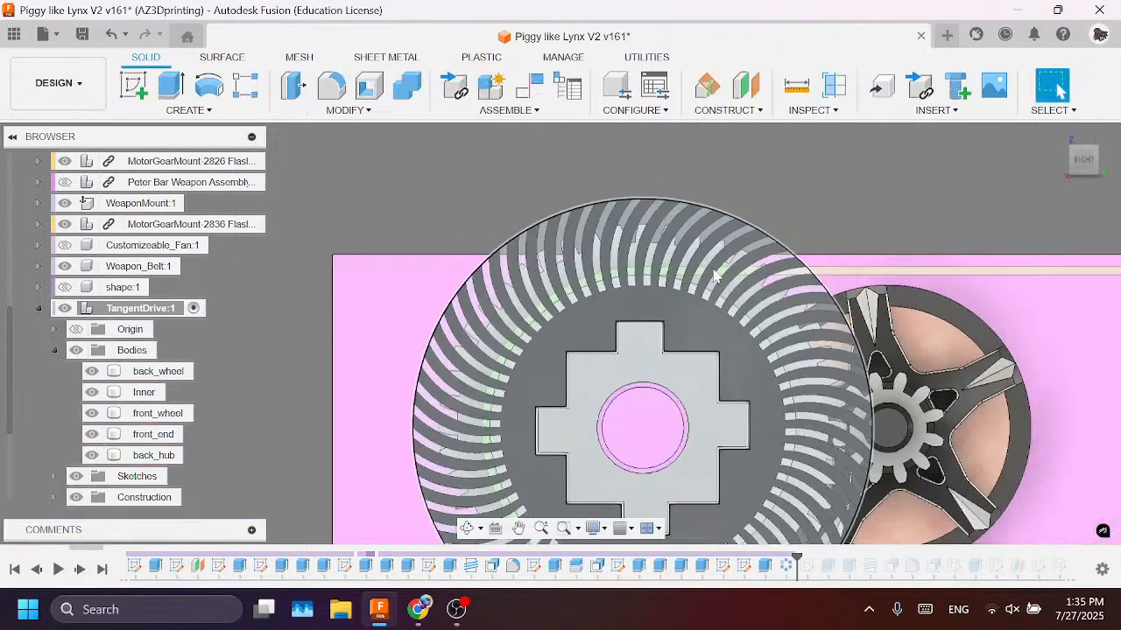
Step: Reopen the slot sketch and lock the inner circle's size and location with a Fix constraint
right_click(746, 567)
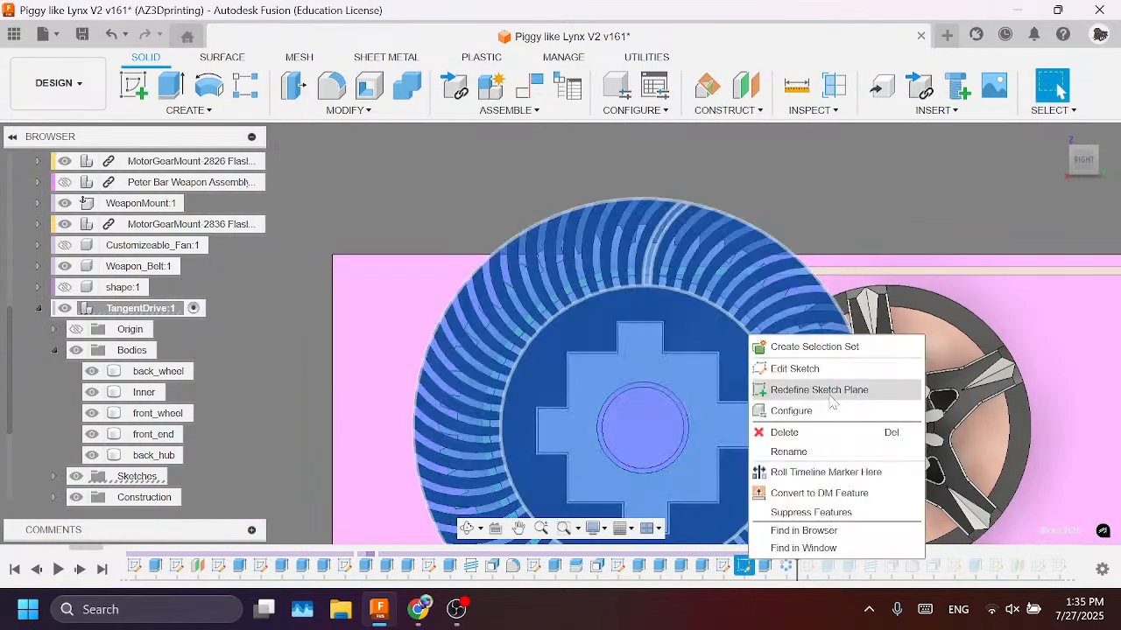
click(801, 366)
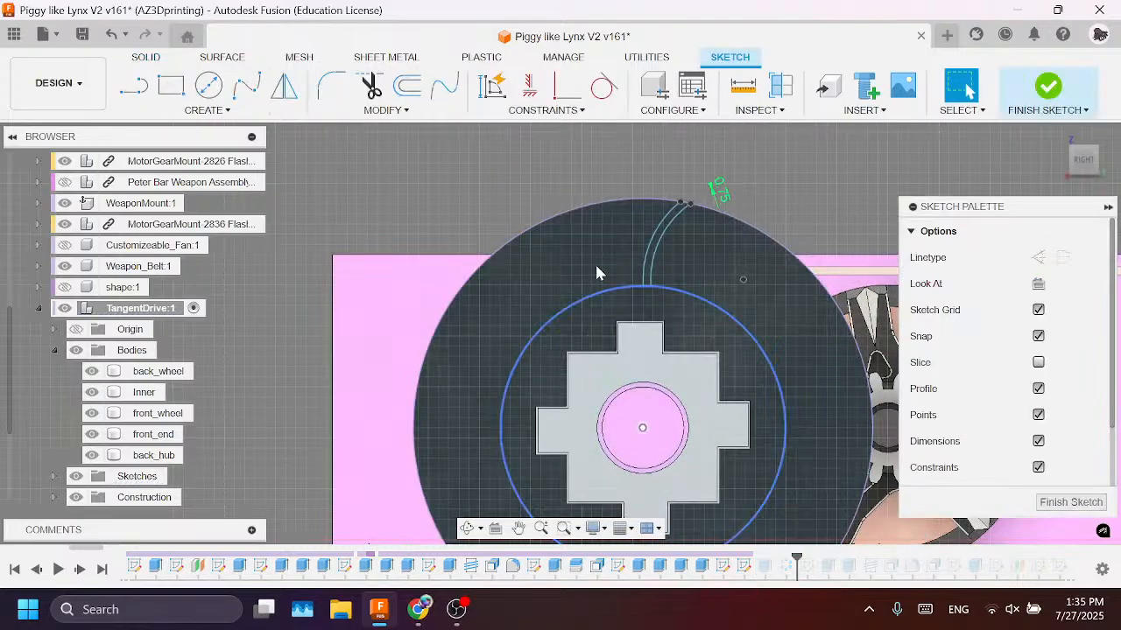
scroll(671, 288, up, 5)
mouse_move(677, 332)
mouse_down()
mouse_move(656, 324)
mouse_move(665, 337)
mouse_up()
key(ctrl+z)
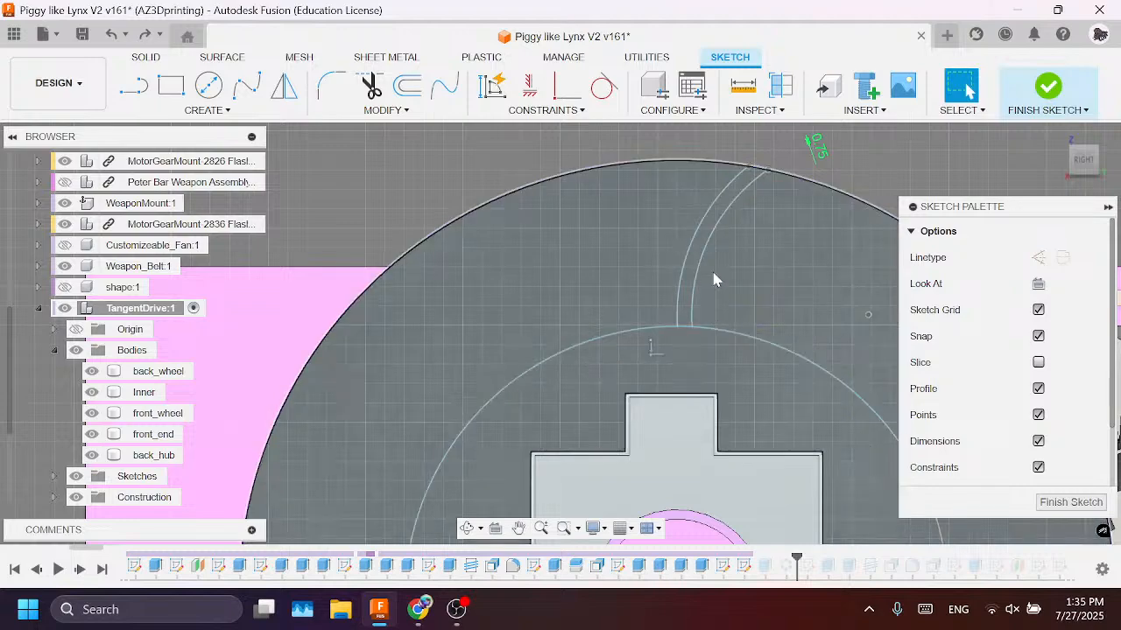
scroll(715, 275, up, 3)
click(546, 111)
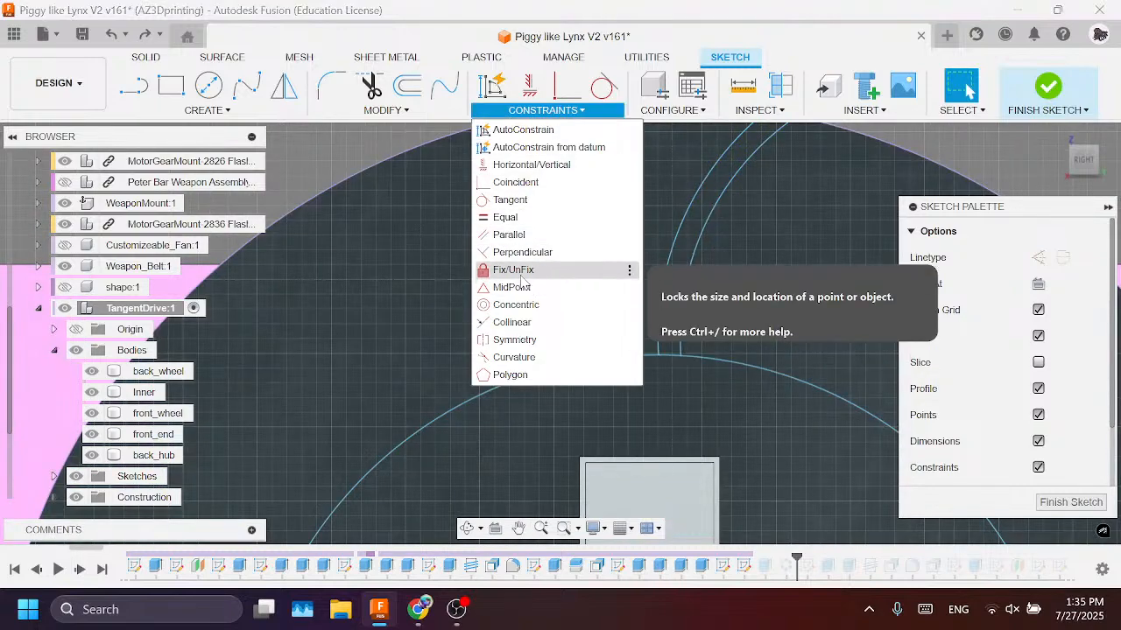
click(624, 269)
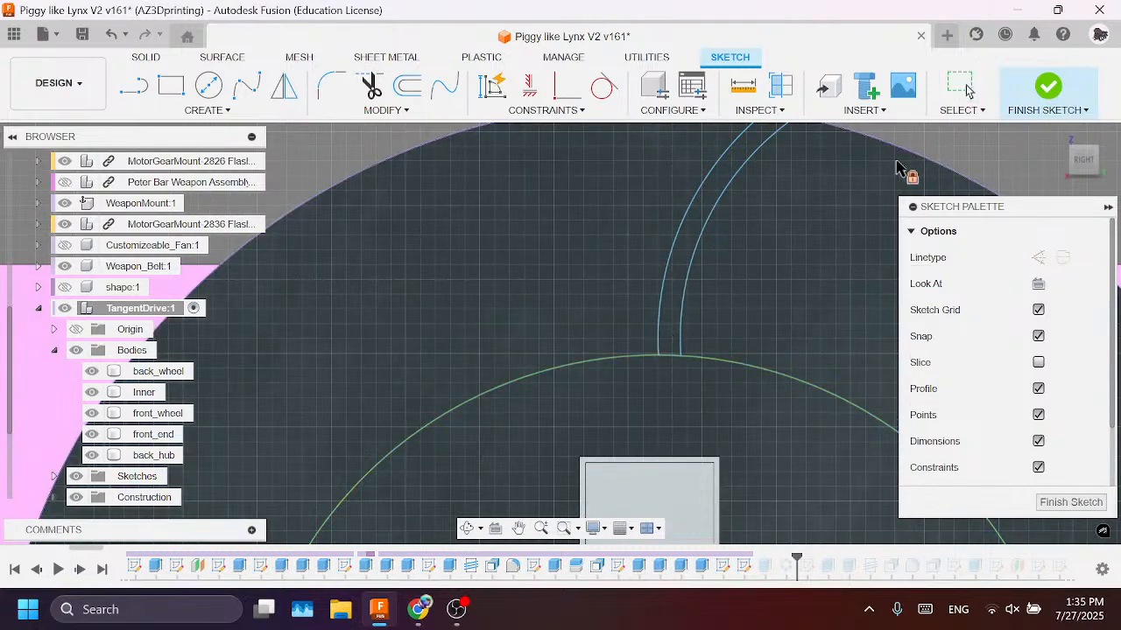
click(974, 79)
Step: Shift the inner end of the slot arcs along the fixed circle, away from their outer ends, and finish the sketch
middle_drag(639, 278, 631, 355)
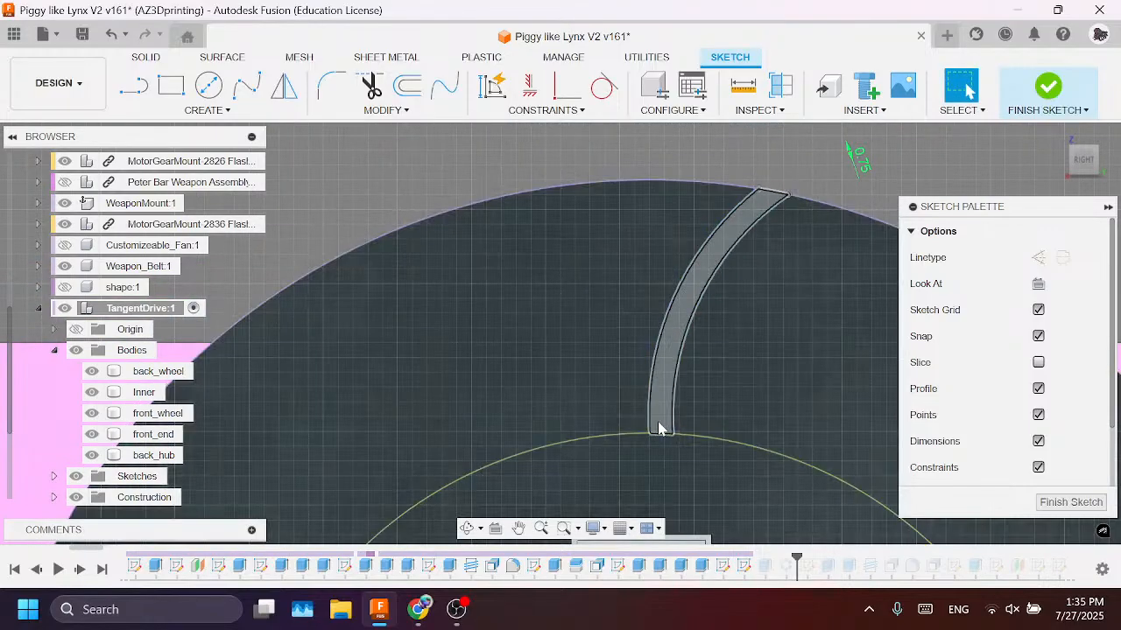
drag(647, 438, 623, 434)
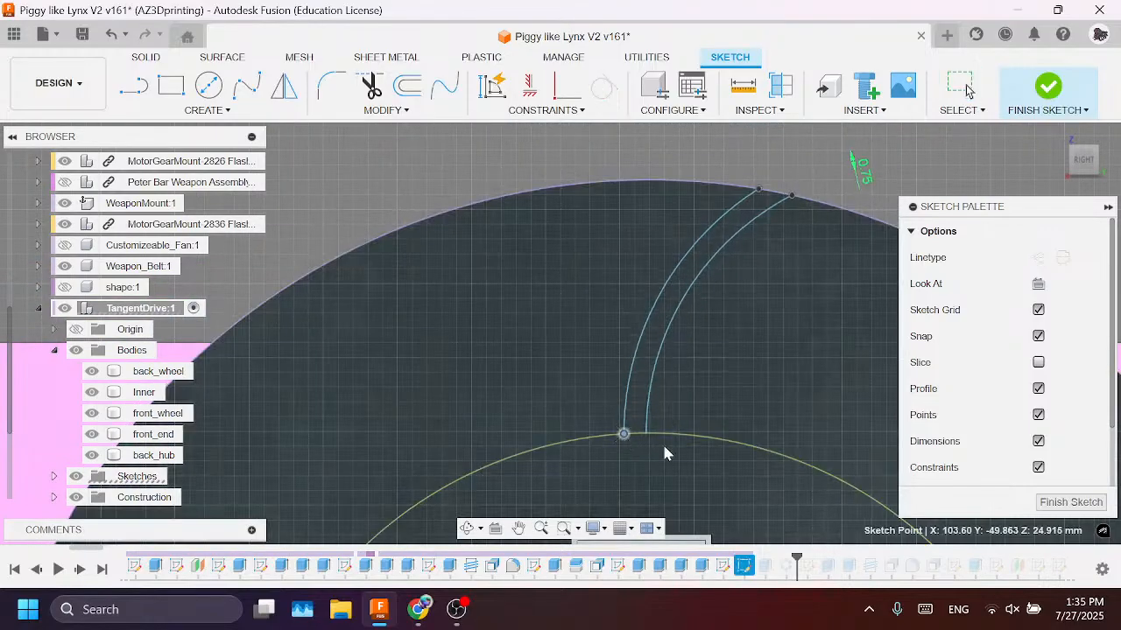
click(1069, 501)
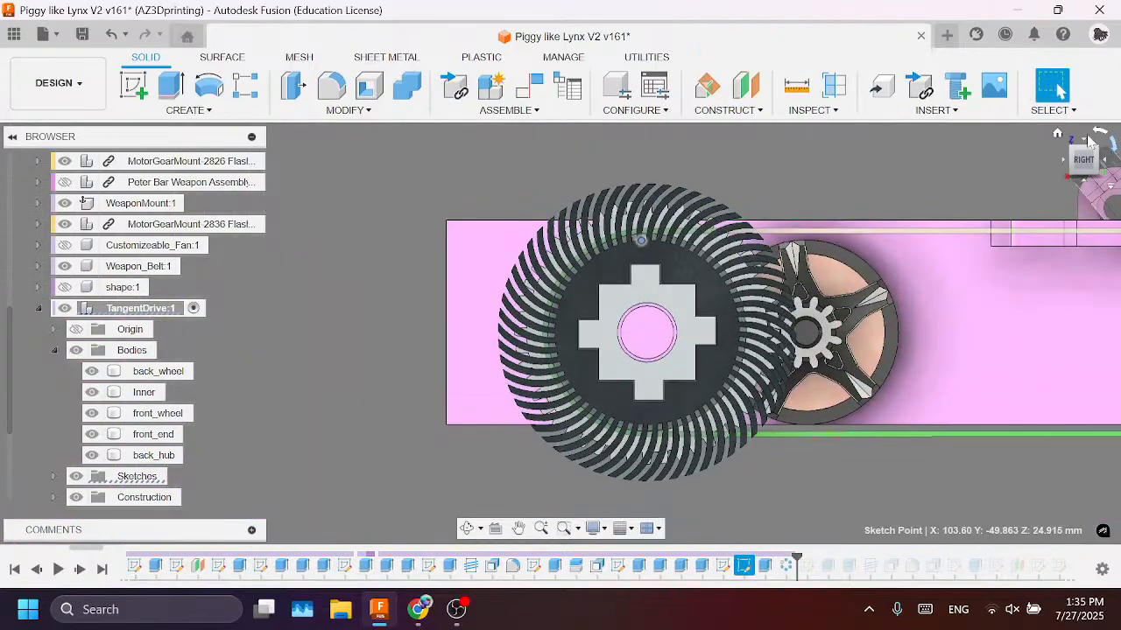
Step: Examine the slotted back wheel, the drive belt and the front wheel on the robot from several angles
mouse_move(1083, 168)
mouse_down()
mouse_move(1026, 179)
mouse_move(984, 250)
mouse_move(1042, 302)
mouse_move(1082, 262)
mouse_up()
shift+middle_drag(576, 376, 692, 311)
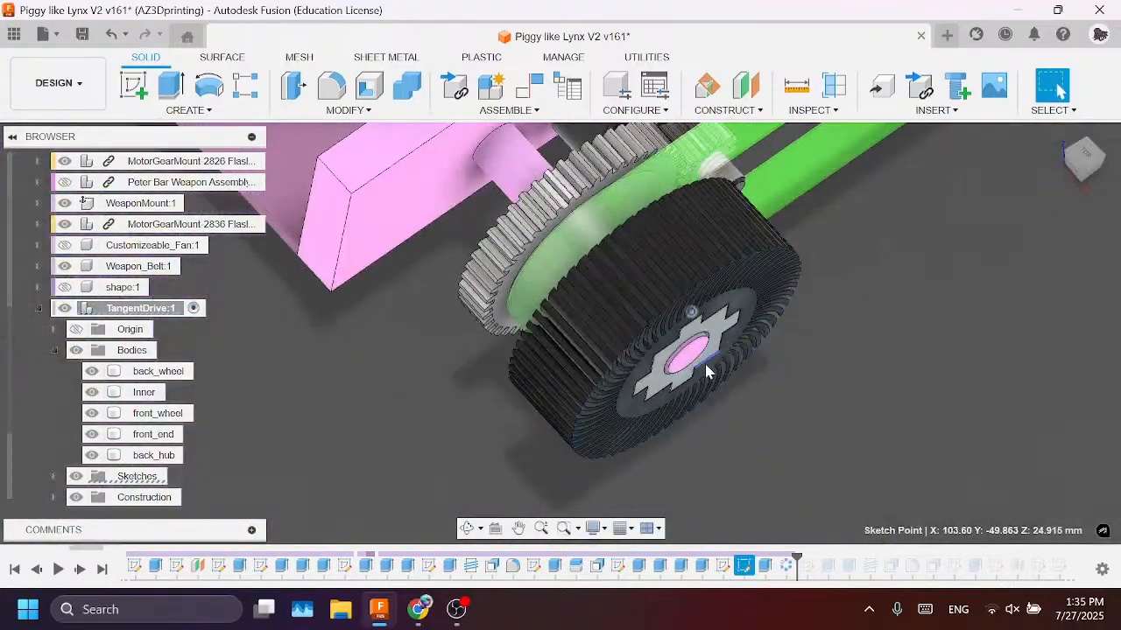
scroll(708, 372, down, 8)
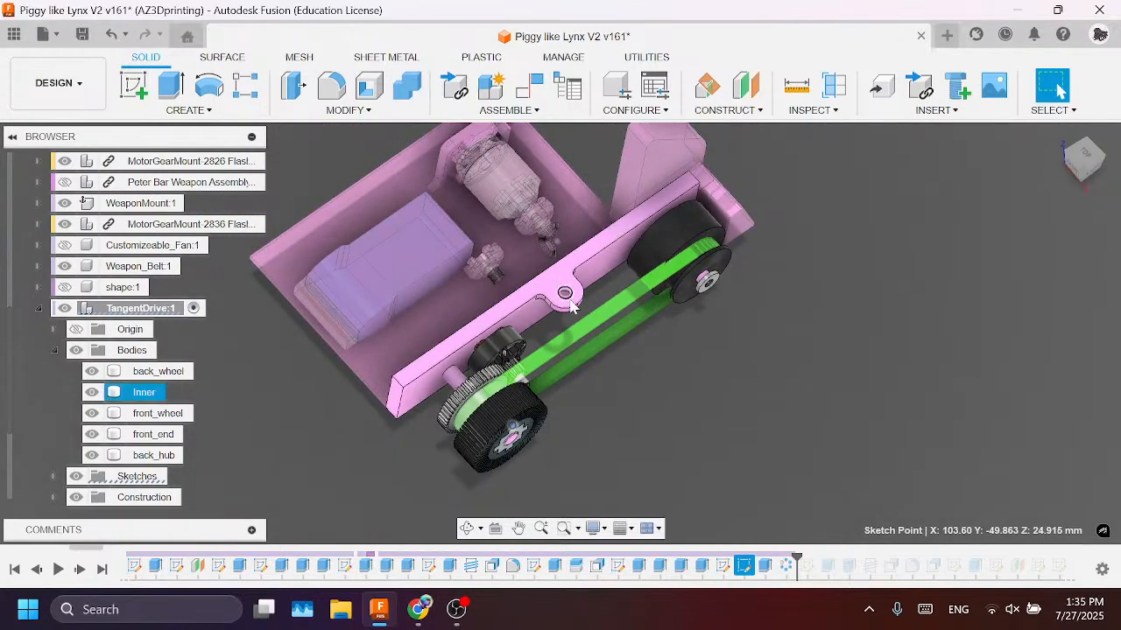
shift+middle_drag(1048, 160, 840, 157)
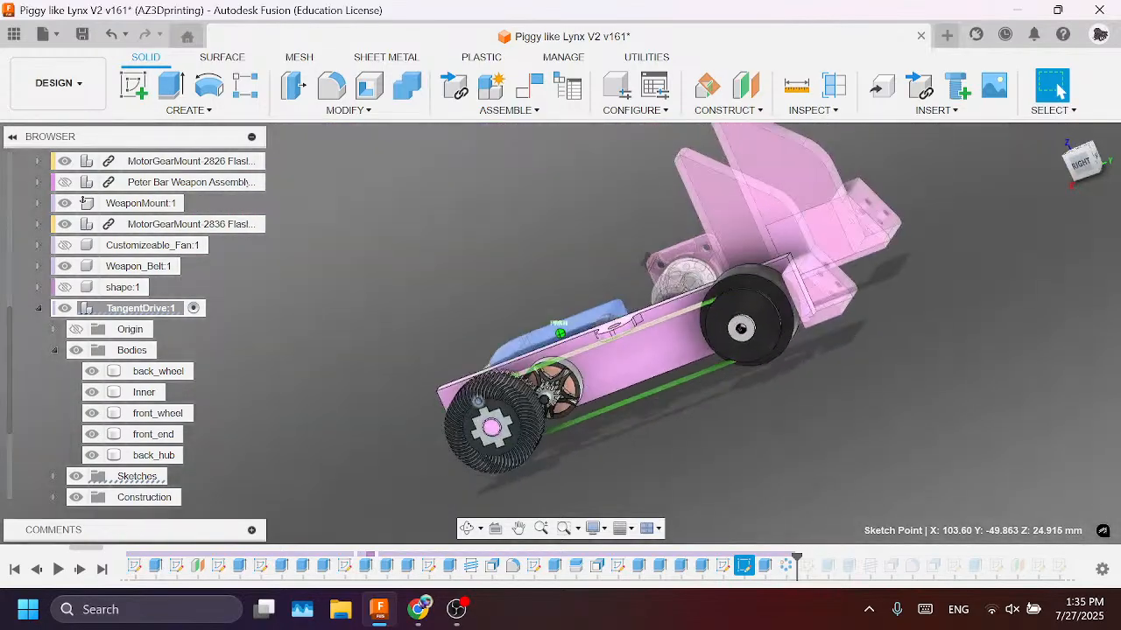
scroll(711, 271, up, 4)
drag(1100, 168, 1063, 228)
scroll(730, 318, up, 5)
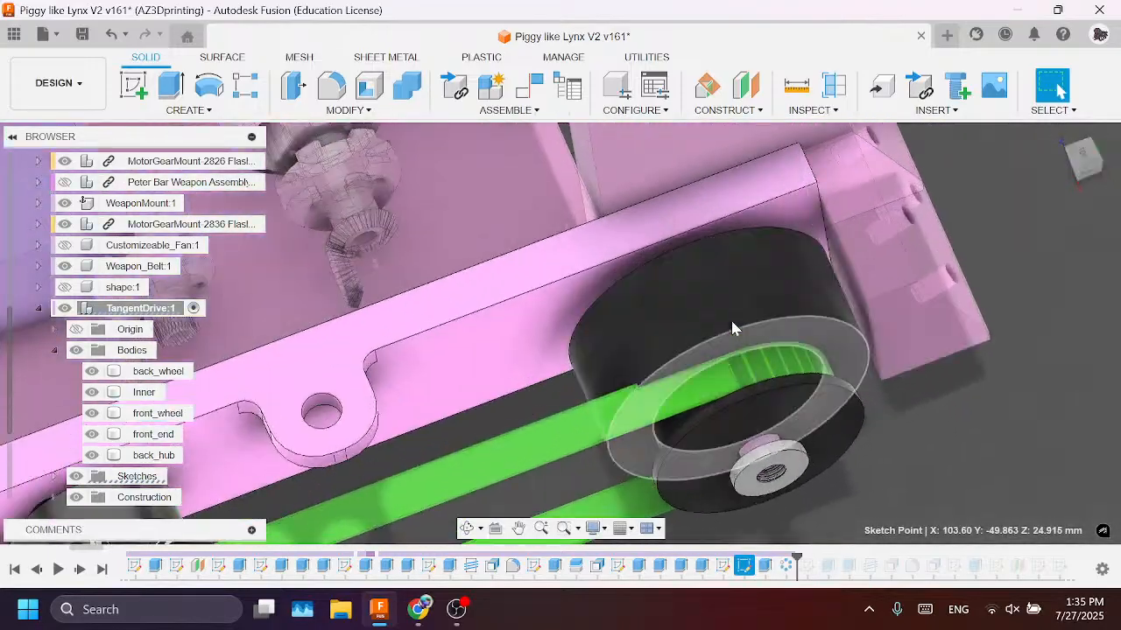
click(715, 301)
scroll(594, 229, down, 3)
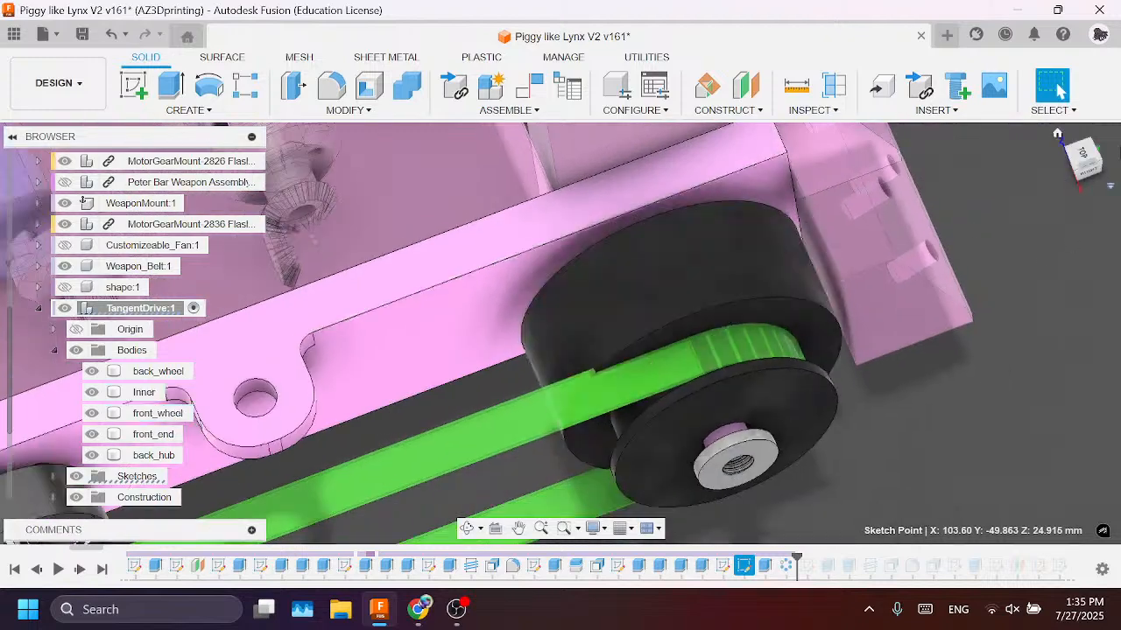
drag(1094, 153, 1079, 107)
middle_drag(933, 411, 835, 292)
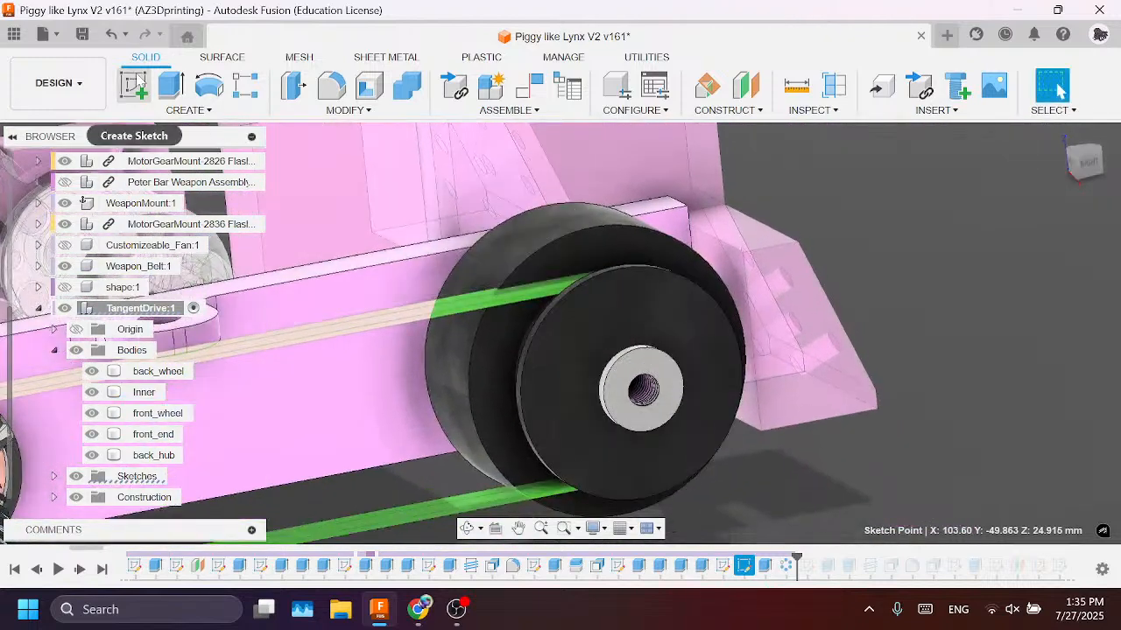
Step: Create a new sketch on the outer face of the black disc beside the front wheel
click(137, 80)
click(632, 305)
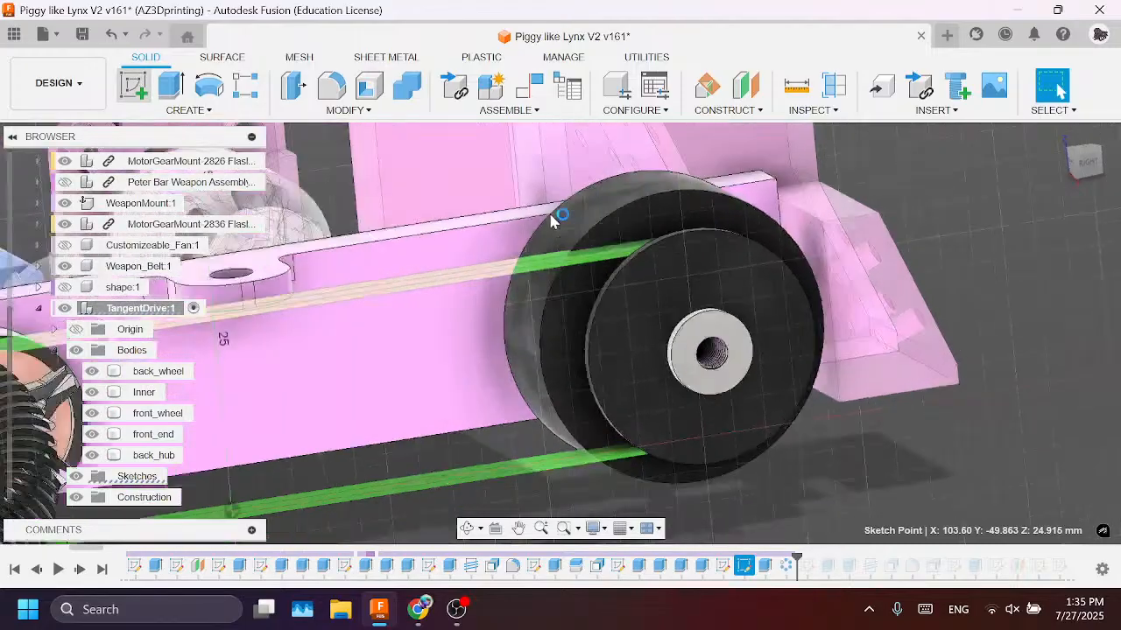
scroll(495, 428, down, 5)
mouse_move(624, 443)
middle_down()
mouse_move(578, 467)
mouse_move(396, 488)
middle_up()
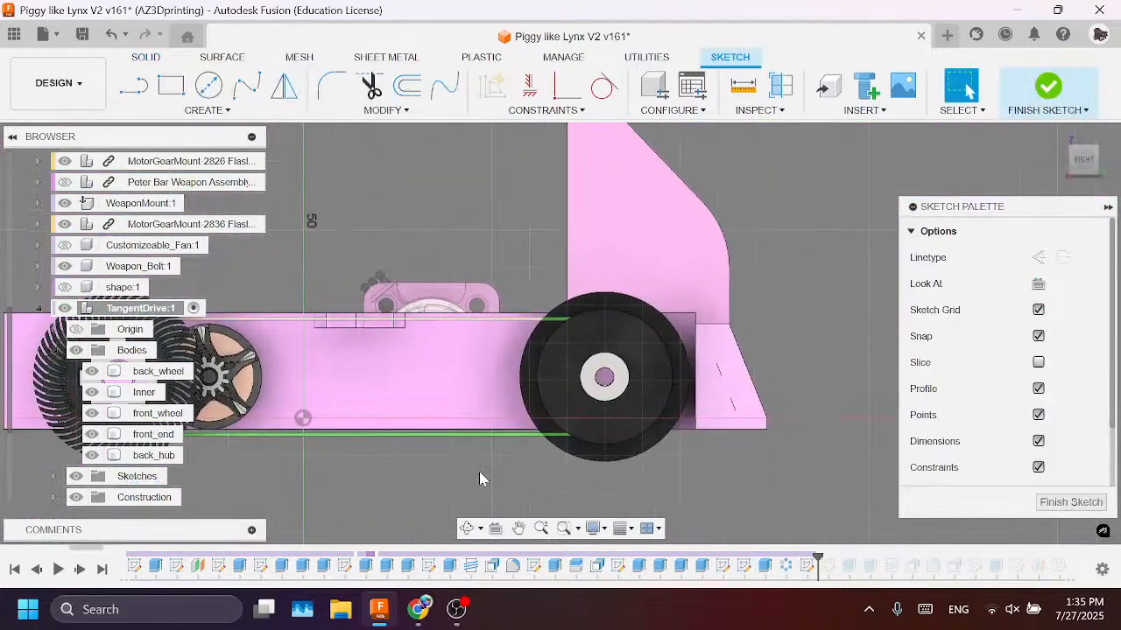
scroll(550, 377, up, 1)
scroll(550, 377, up, 2)
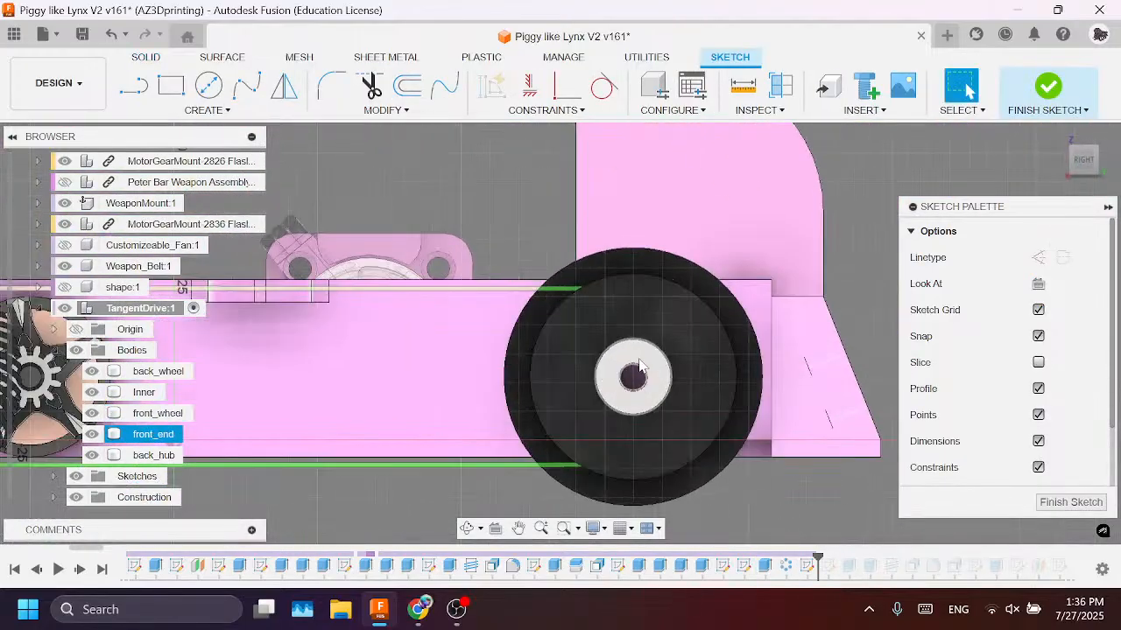
Step: Project the front wheel's outer circular edge and its inner cylindrical face into the sketch
click(596, 267)
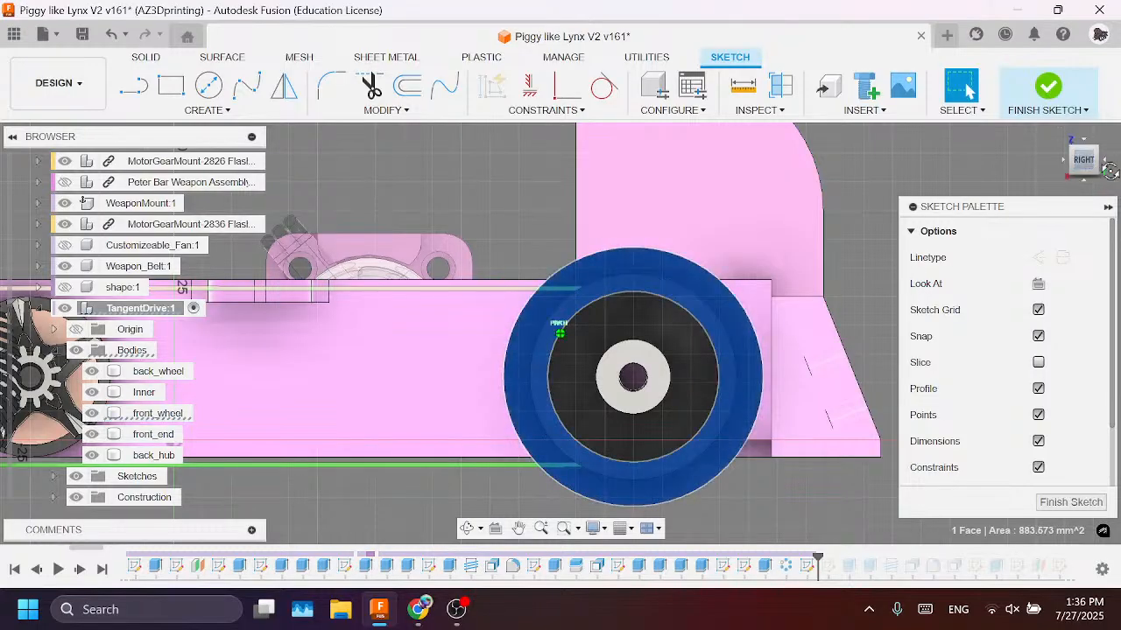
shift+middle_drag(560, 333, 613, 297)
click(768, 203)
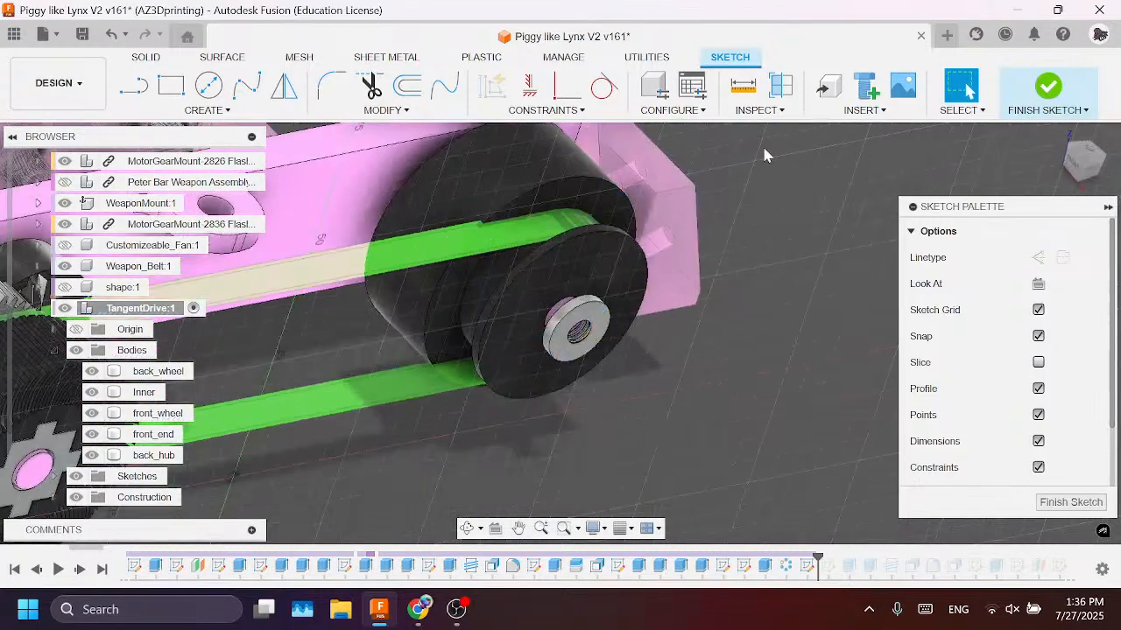
scroll(578, 164, up, 2)
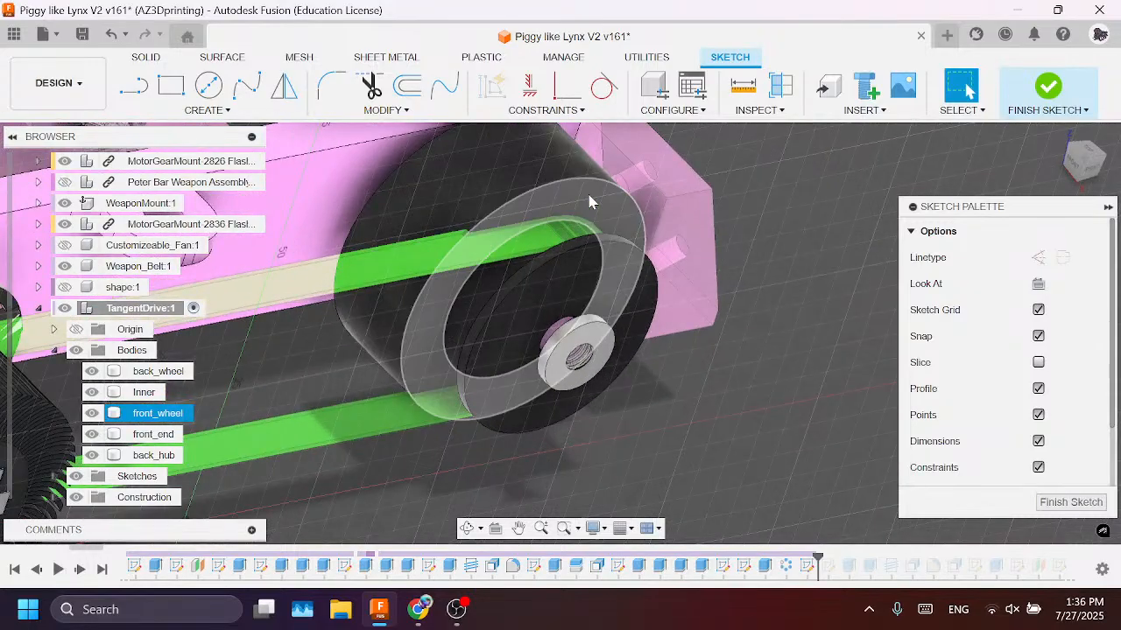
key(p)
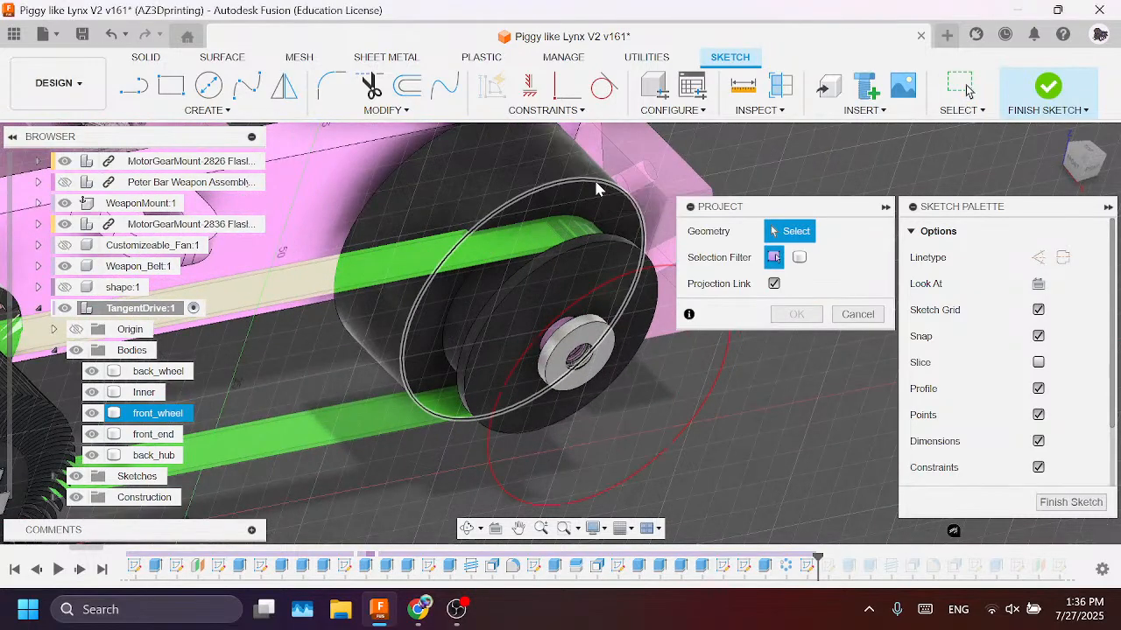
click(596, 188)
scroll(595, 179, up, 2)
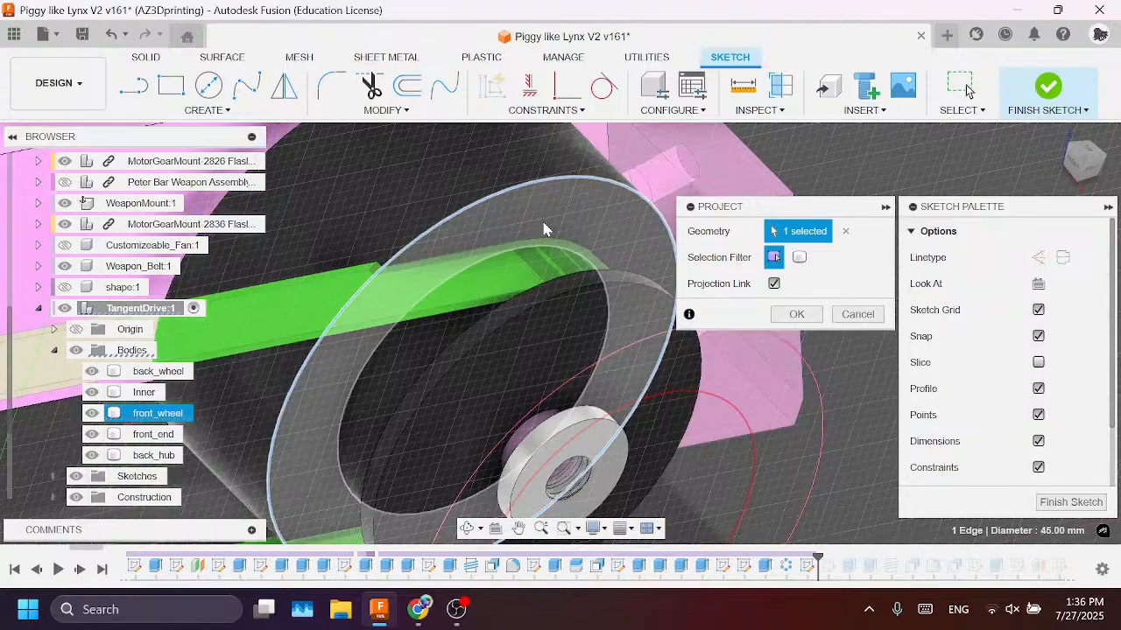
click(397, 355)
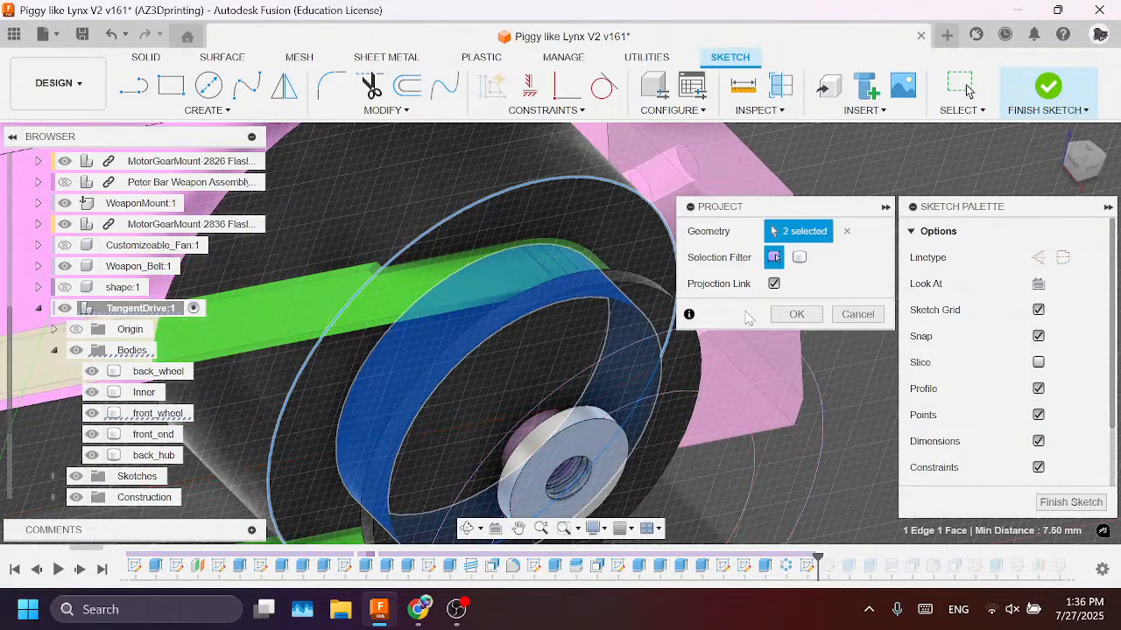
click(794, 316)
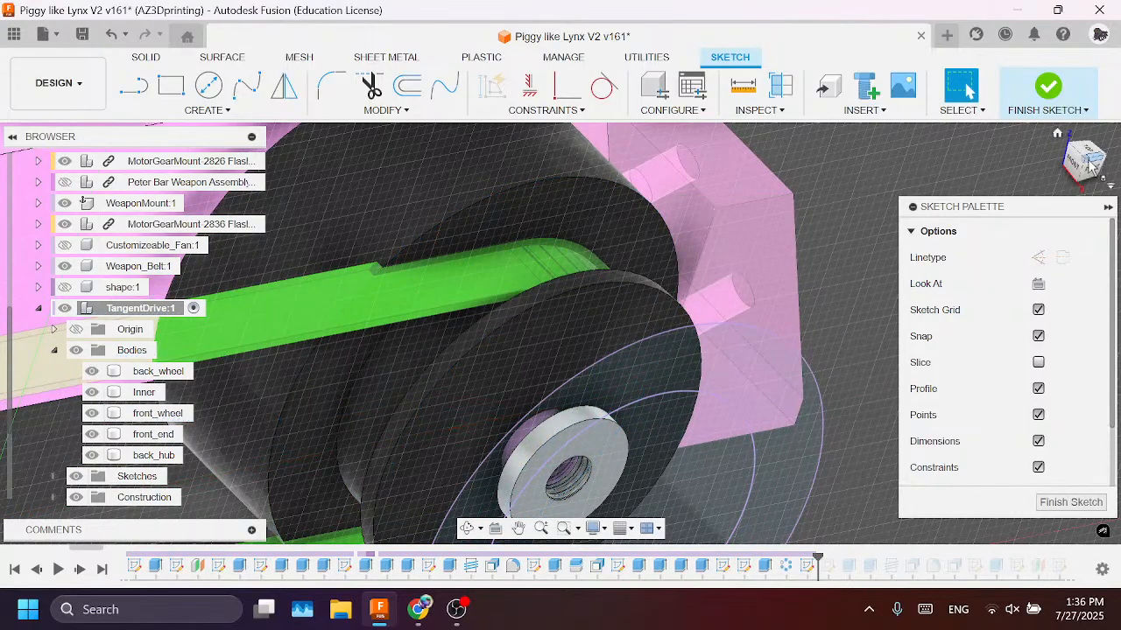
Step: Project the front wheel's opposite ring face into the sketch and return to the straight-on Right view
mouse_move(1091, 169)
mouse_down()
mouse_move(1064, 158)
mouse_move(1110, 166)
mouse_move(1039, 192)
mouse_up()
middle_drag(771, 321, 1020, 338)
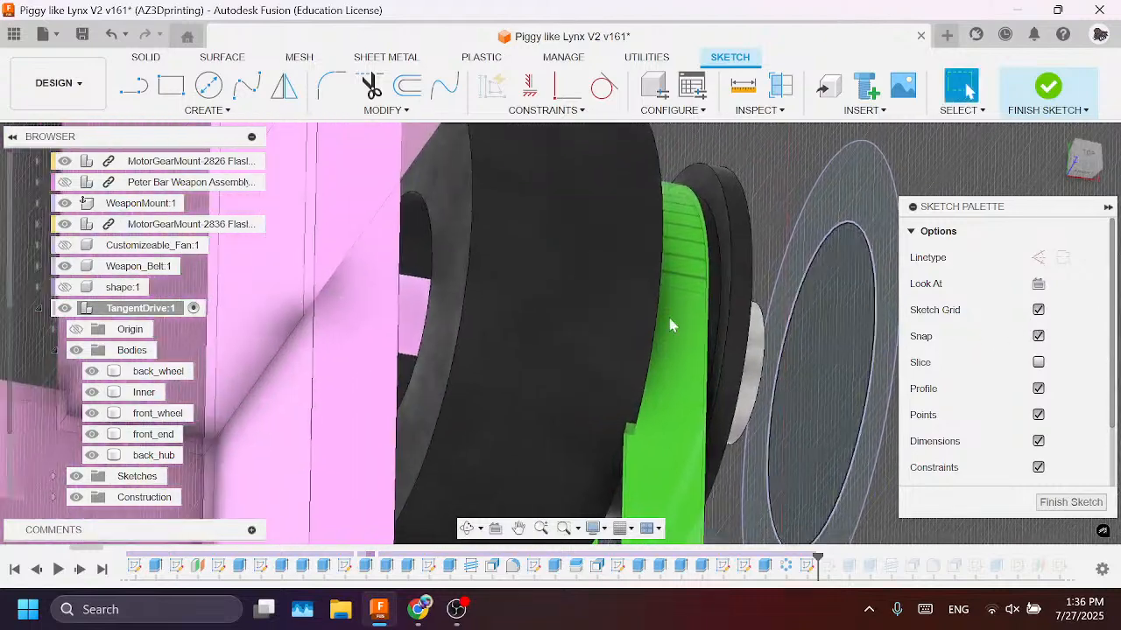
scroll(451, 286, up, 3)
key(p)
click(451, 286)
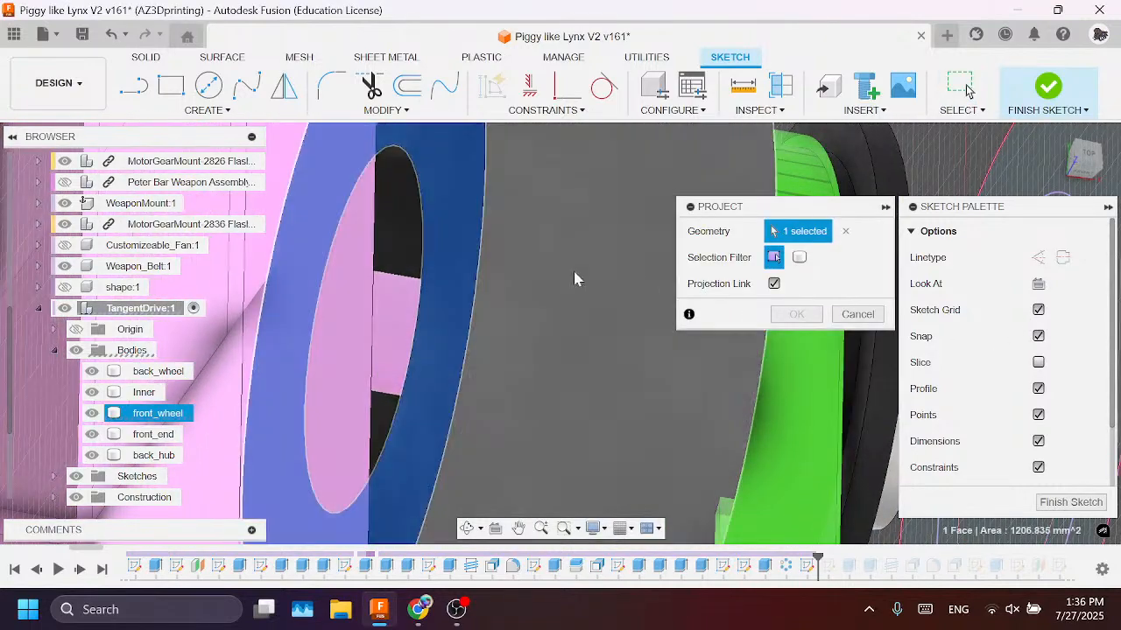
click(795, 314)
drag(1092, 178, 1054, 160)
scroll(601, 303, down, 3)
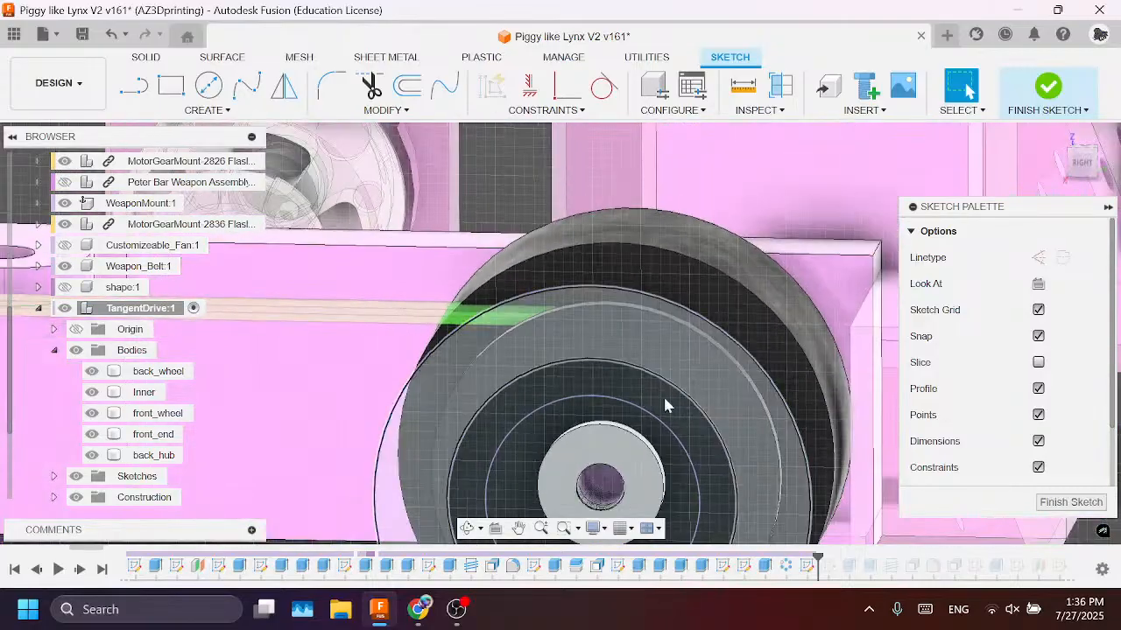
click(1080, 164)
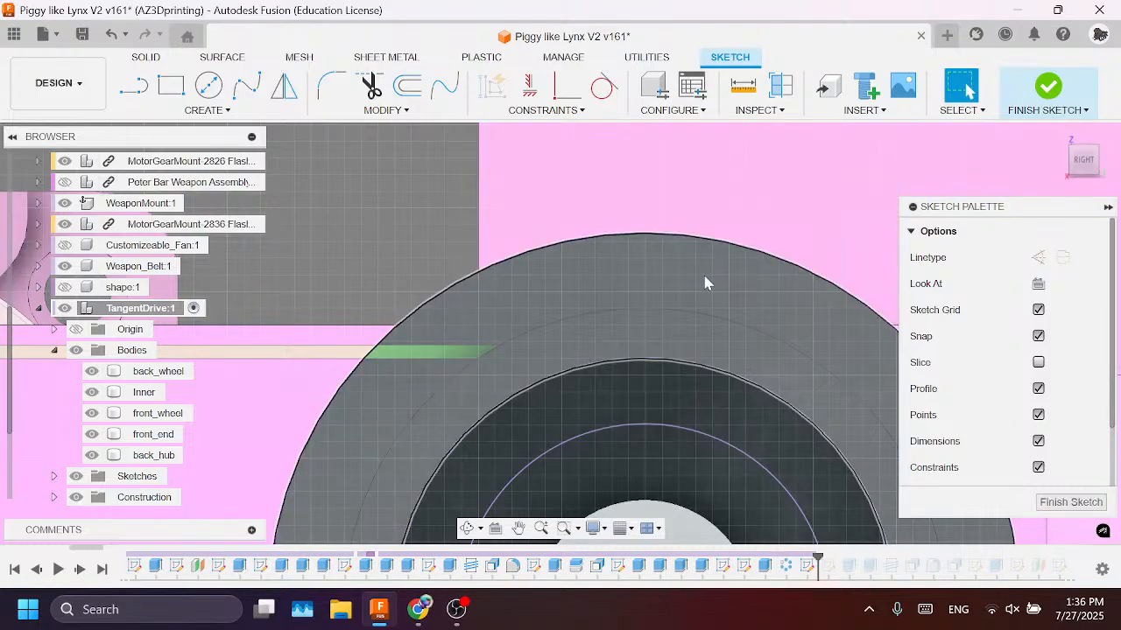
Step: Draw a 3-point arc from the projected outer circle, curving inward to just inside the middle projected circle
scroll(630, 246, up, 3)
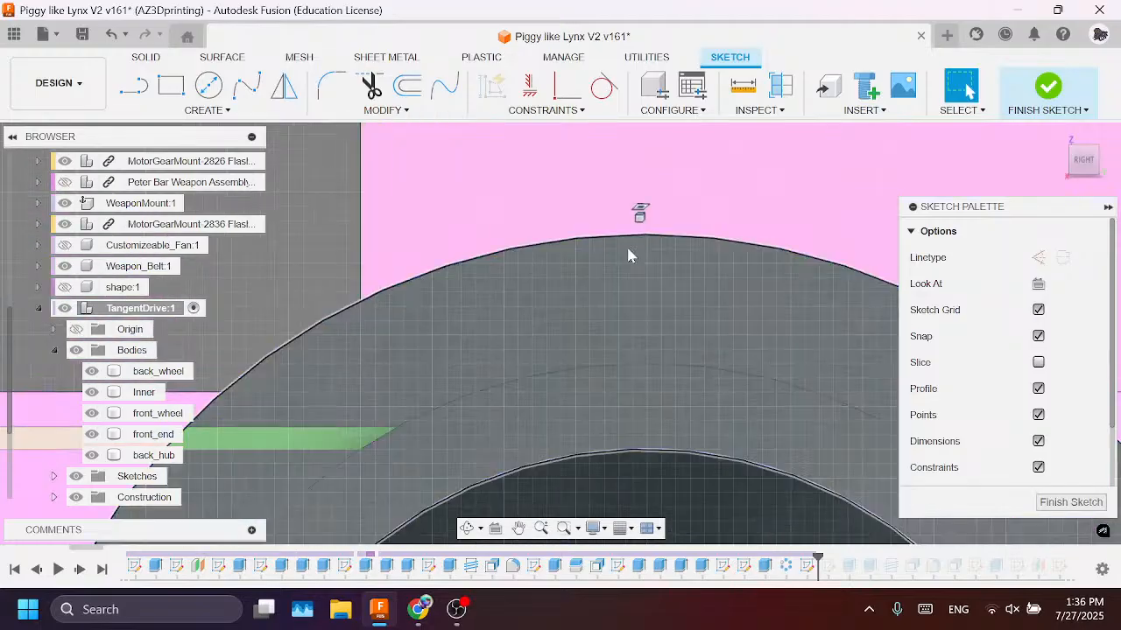
scroll(627, 248, down, 4)
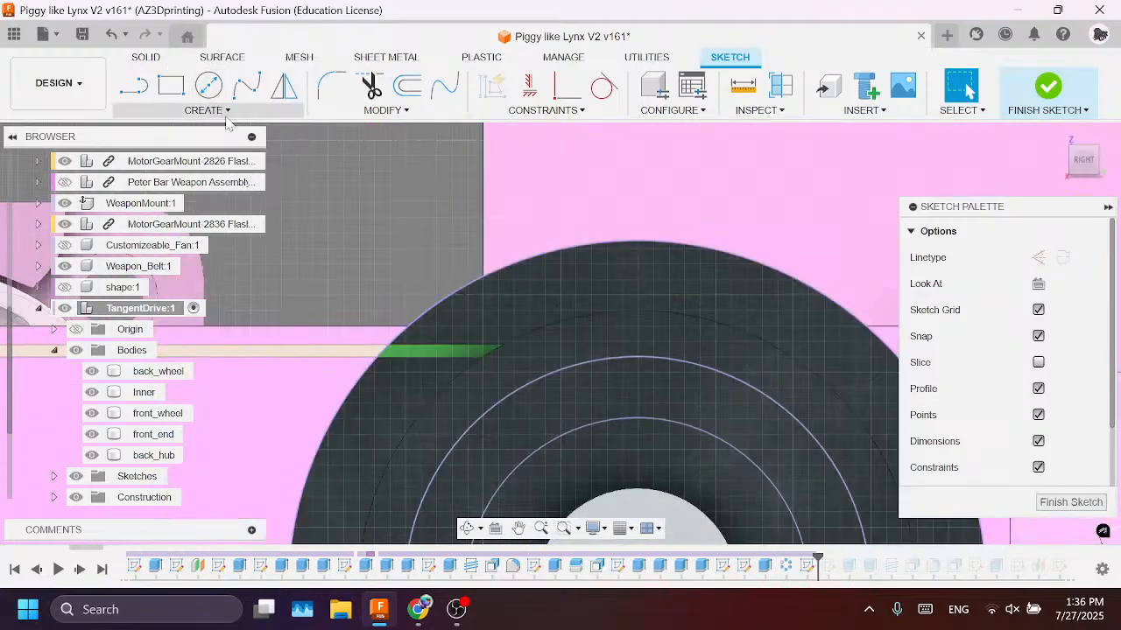
click(226, 116)
mouse_move(202, 182)
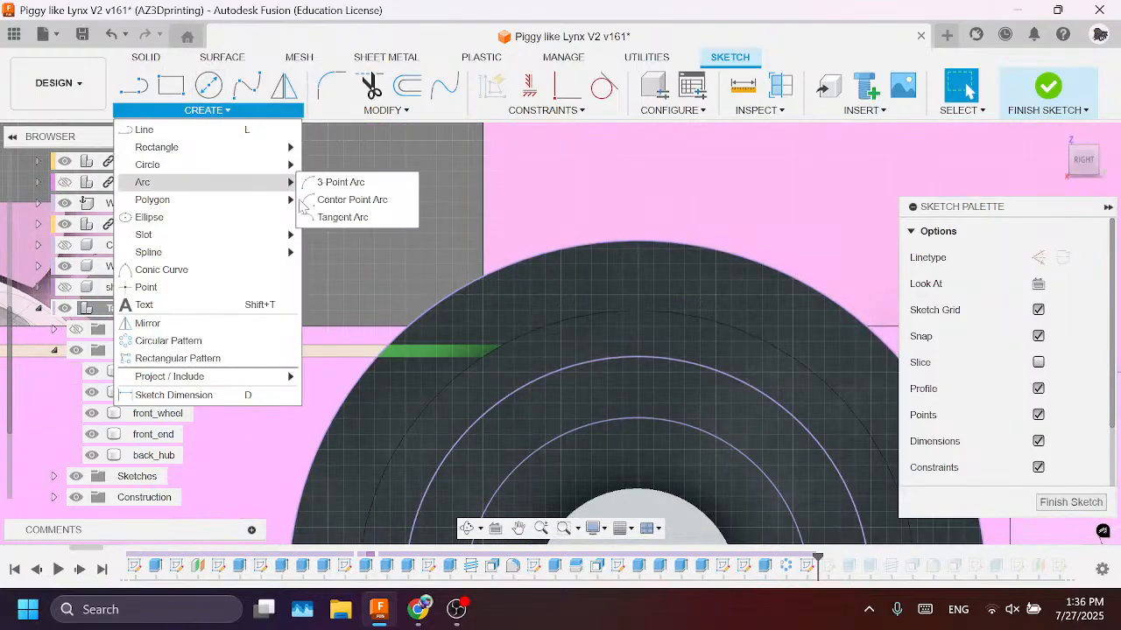
click(337, 182)
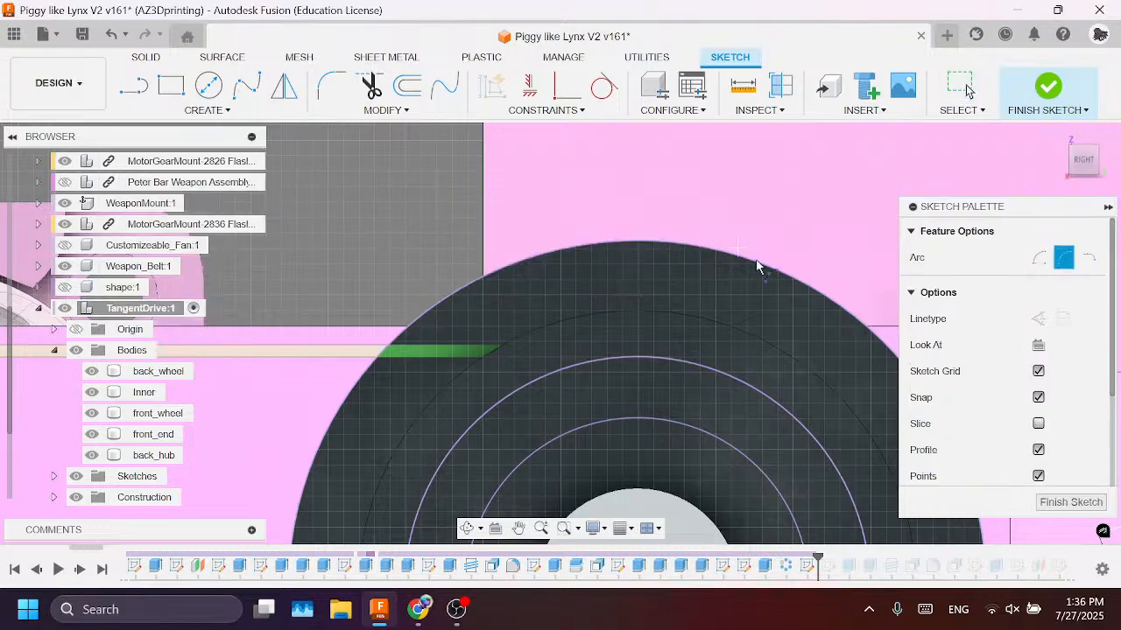
click(652, 243)
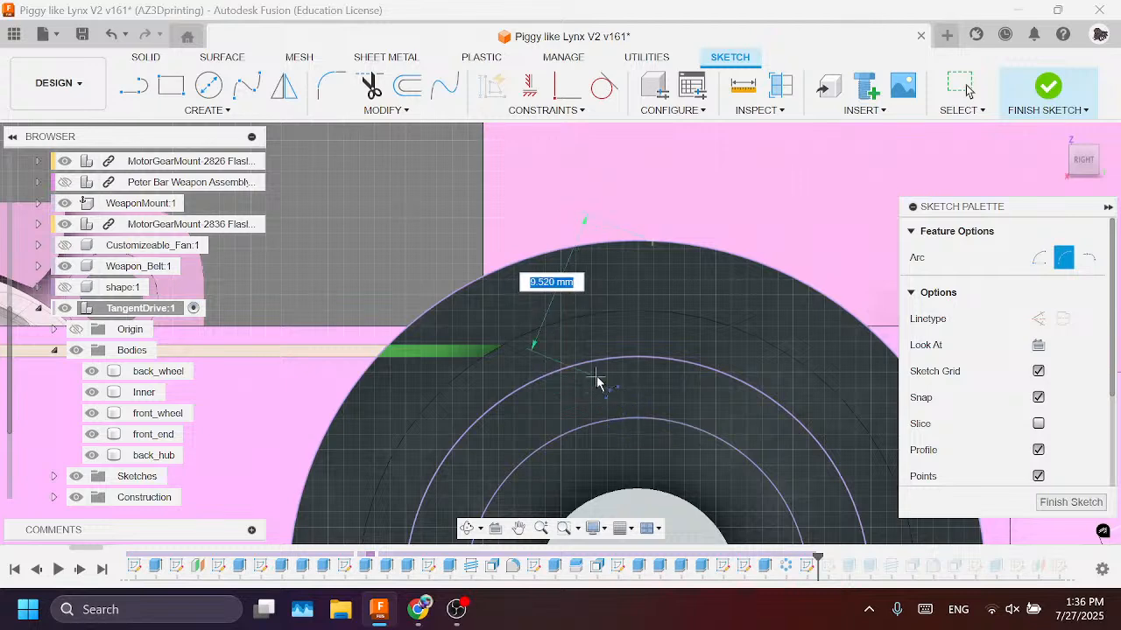
click(606, 388)
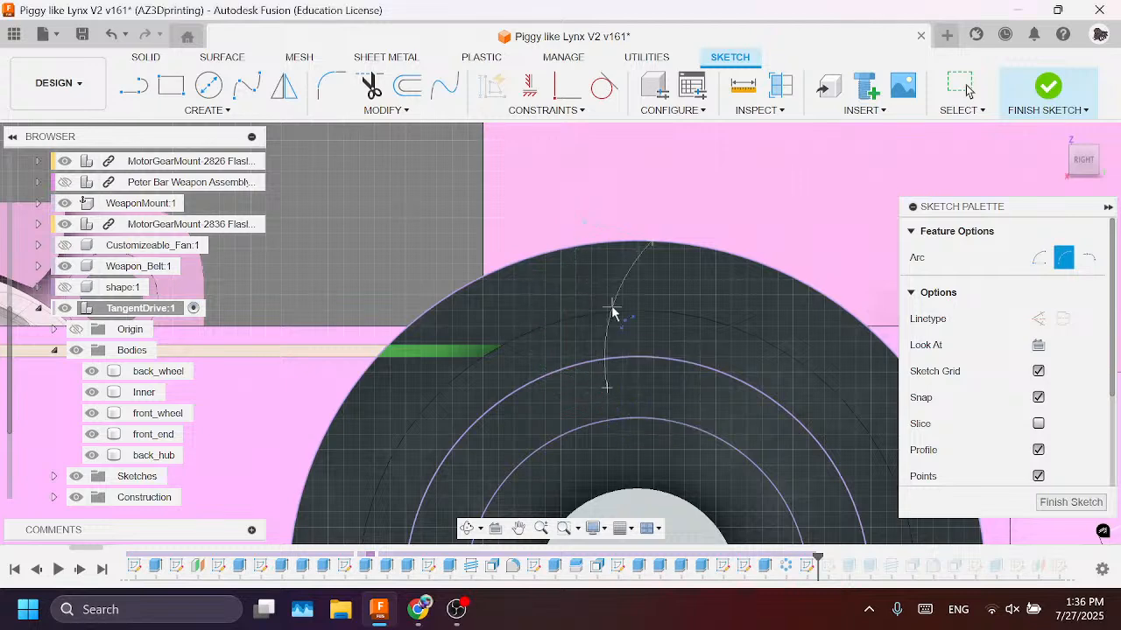
click(606, 310)
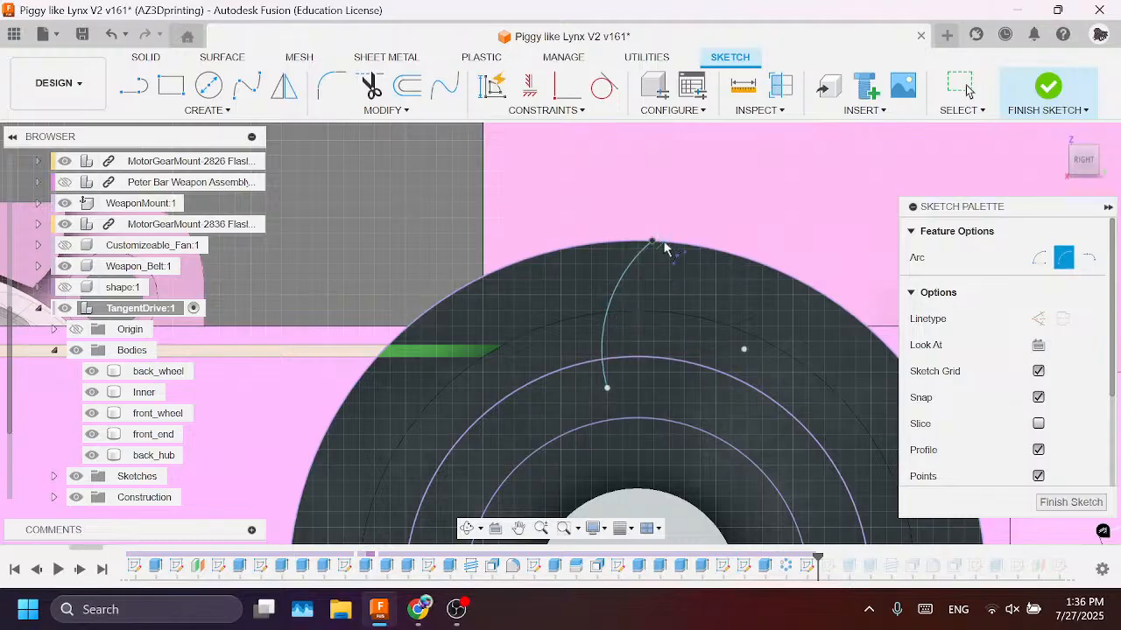
Step: Draw a second, nearly parallel 3-point arc close beside the first to form a thin curved slot
click(661, 245)
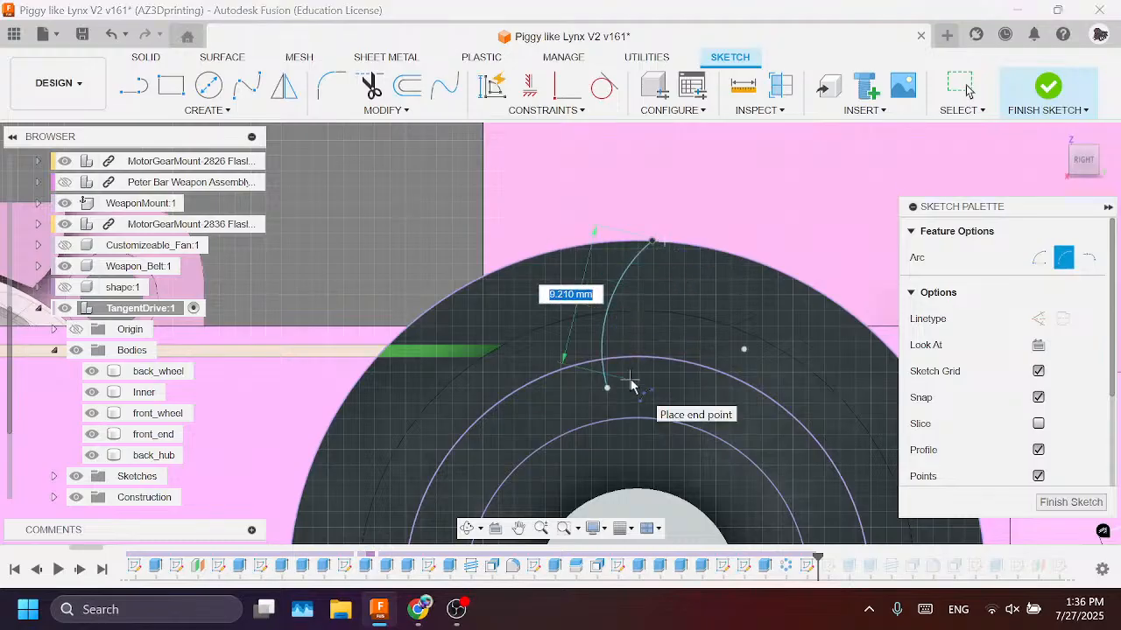
click(622, 387)
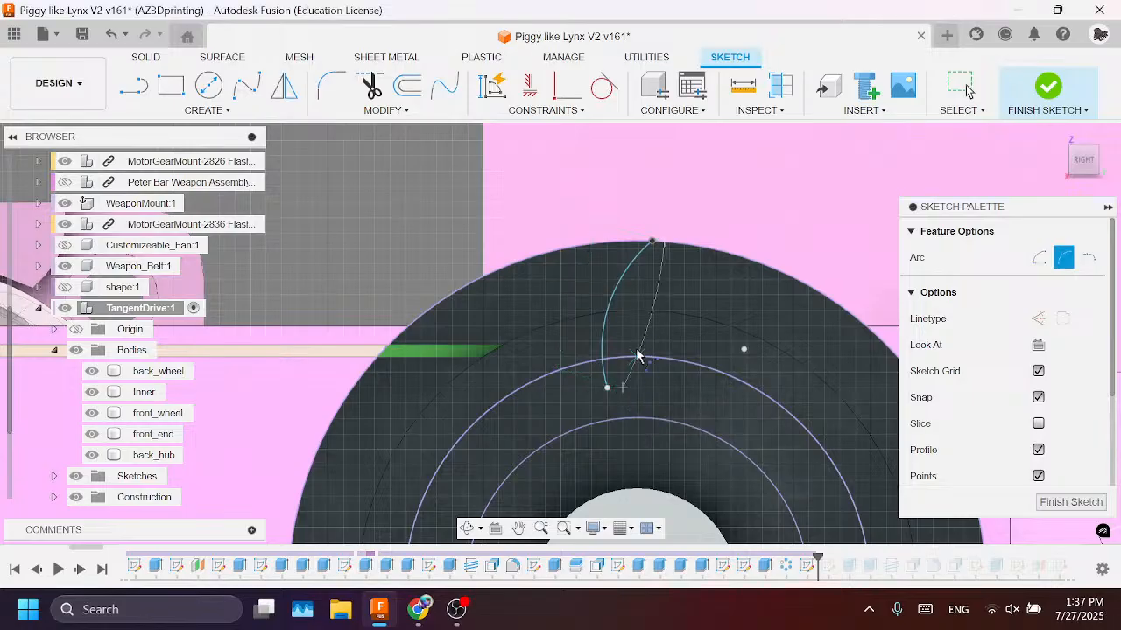
click(621, 319)
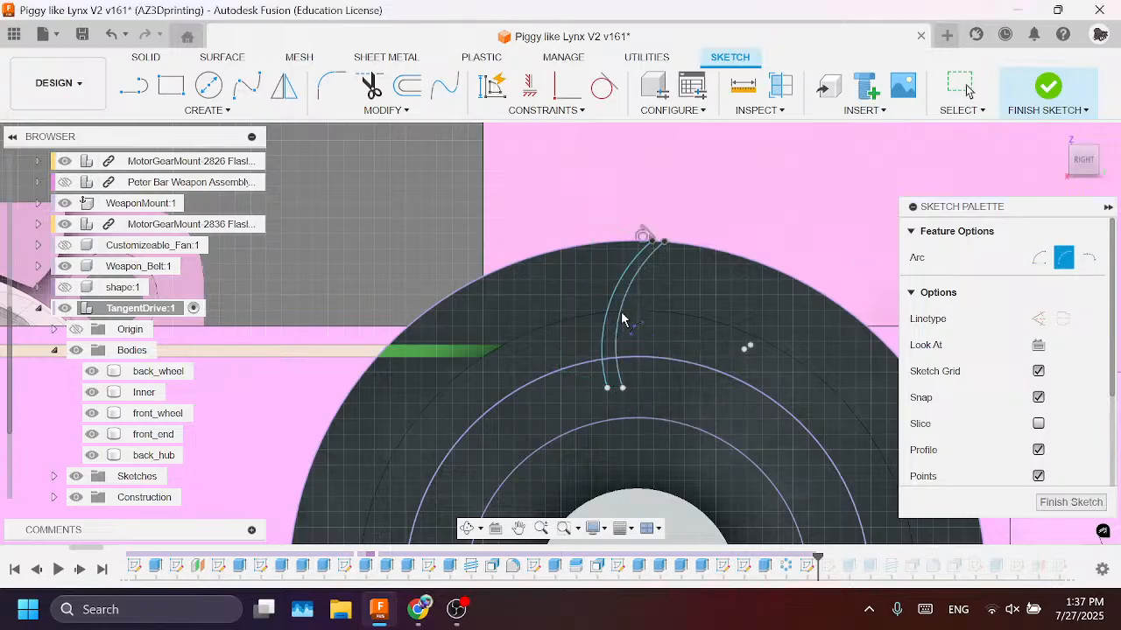
scroll(661, 314, up, 3)
click(961, 85)
scroll(788, 310, up, 3)
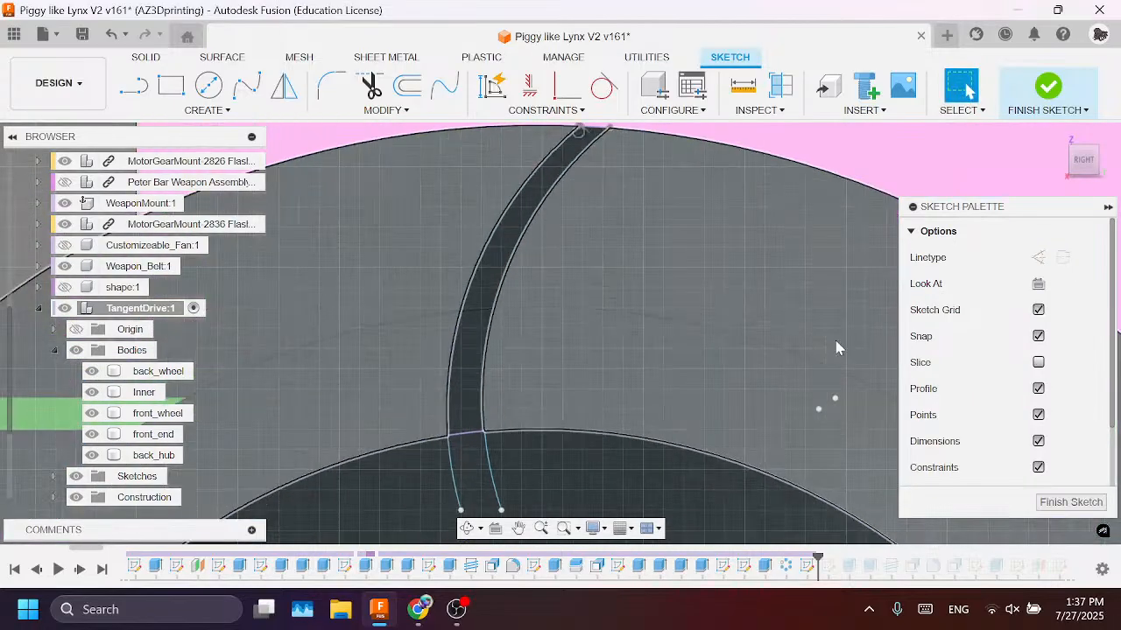
Step: Try to reshape the first slot arc by moving its centre point, and undo the change
middle_drag(774, 360, 572, 262)
scroll(617, 307, down, 2)
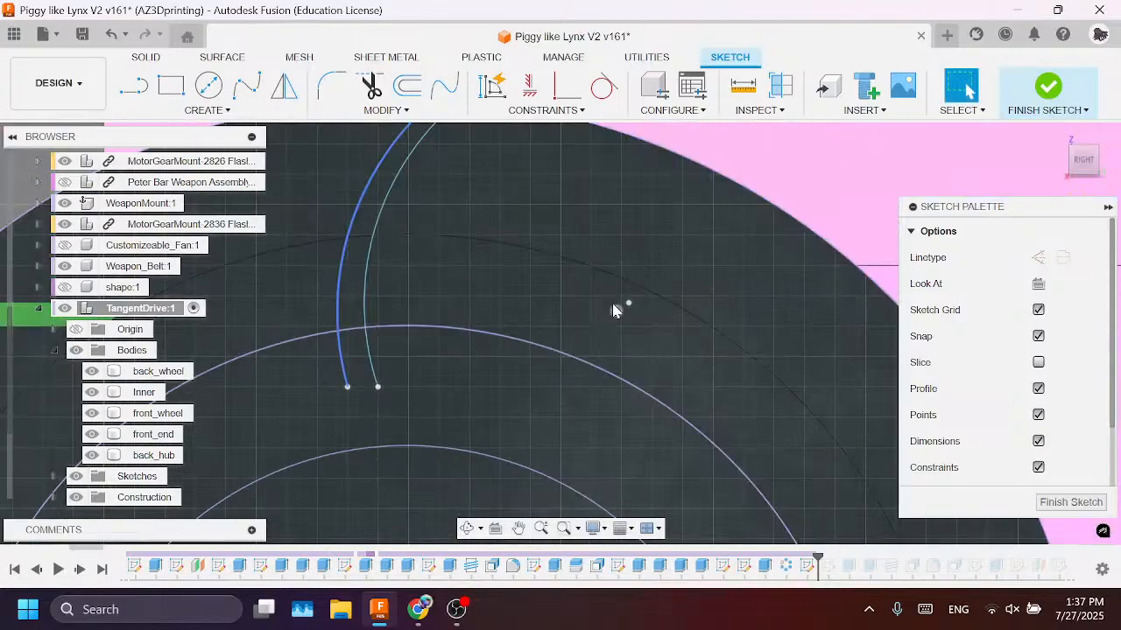
mouse_move(622, 313)
mouse_down()
mouse_move(631, 307)
mouse_move(611, 302)
mouse_up()
key(ctrl+z)
middle_drag(643, 240, 676, 317)
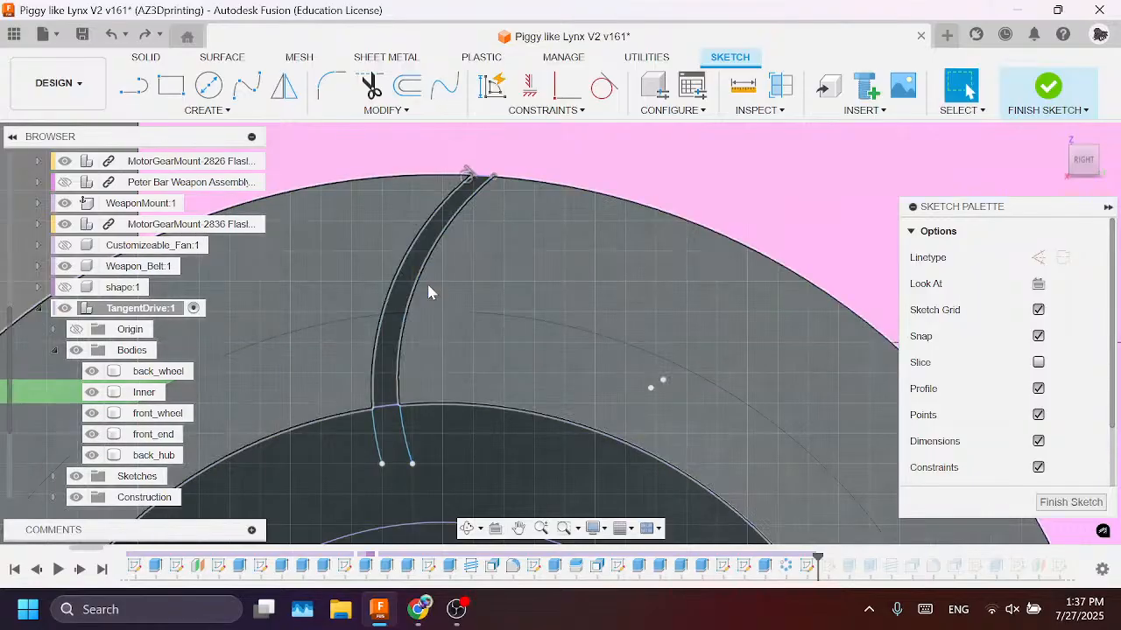
Step: Widen the slot by moving the second arc's outer end along the outer circle, and undo a trial shift of its centre point
scroll(652, 233, down, 10)
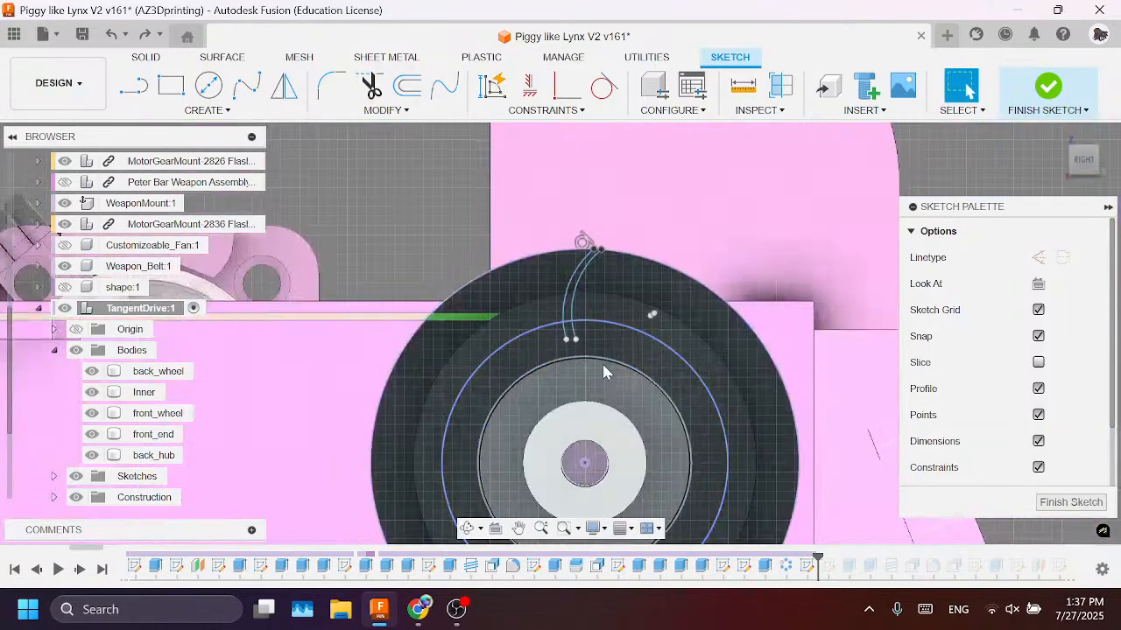
mouse_move(464, 342)
middle_down()
mouse_move(782, 225)
mouse_move(543, 254)
middle_up()
scroll(561, 263, up, 6)
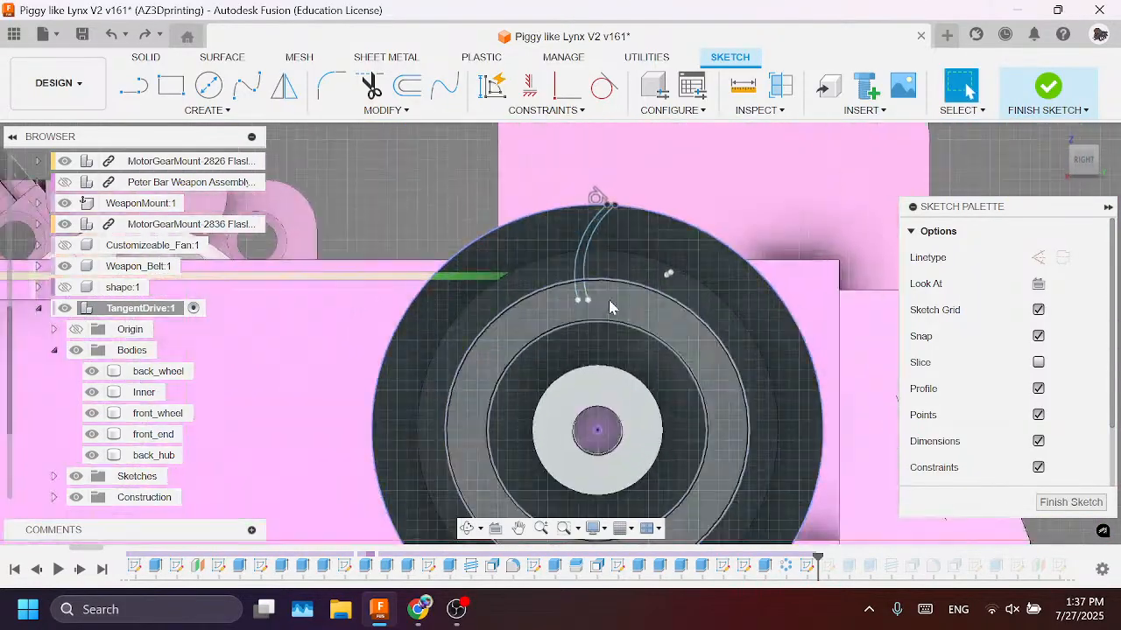
scroll(514, 230, up, 3)
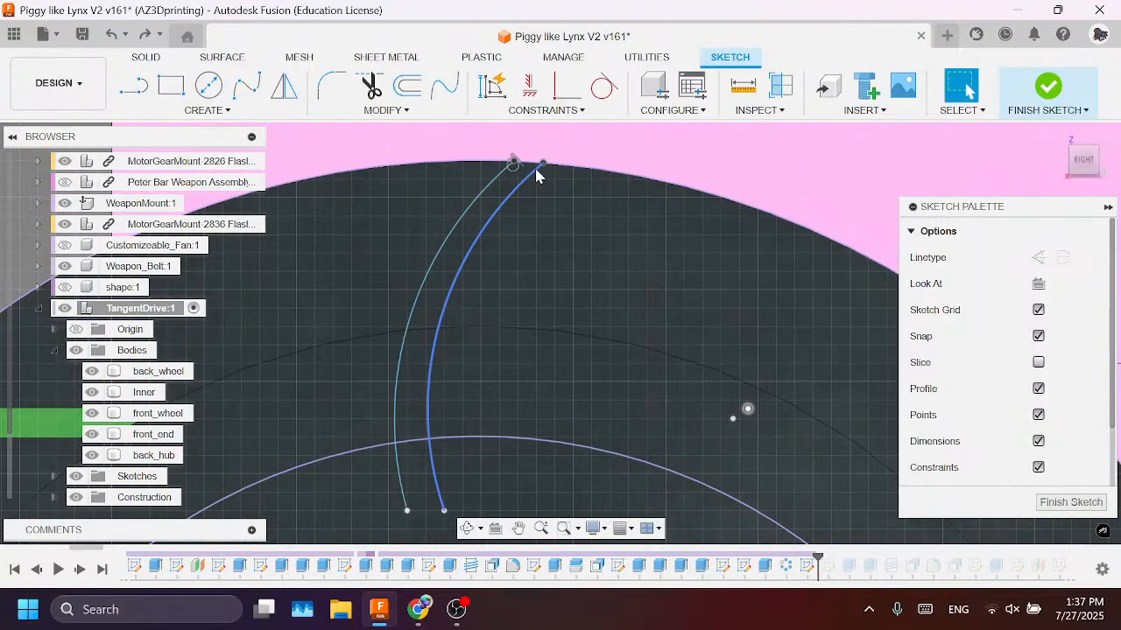
drag(578, 169, 557, 164)
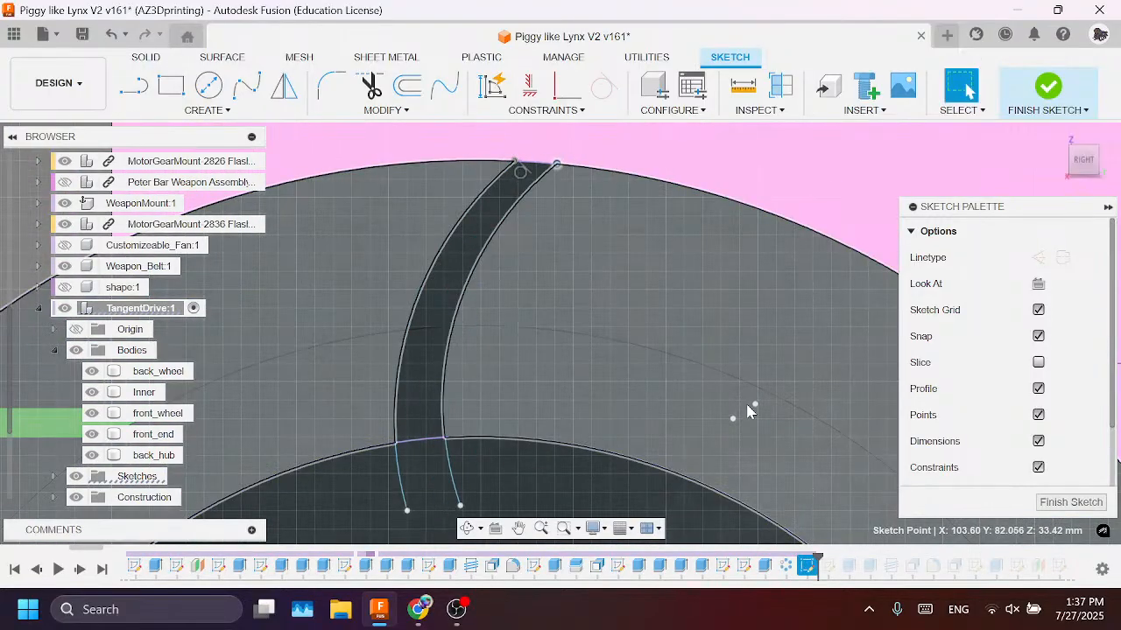
mouse_move(754, 404)
mouse_down()
mouse_move(728, 418)
mouse_move(772, 403)
mouse_move(749, 388)
mouse_up()
key(ctrl+z)
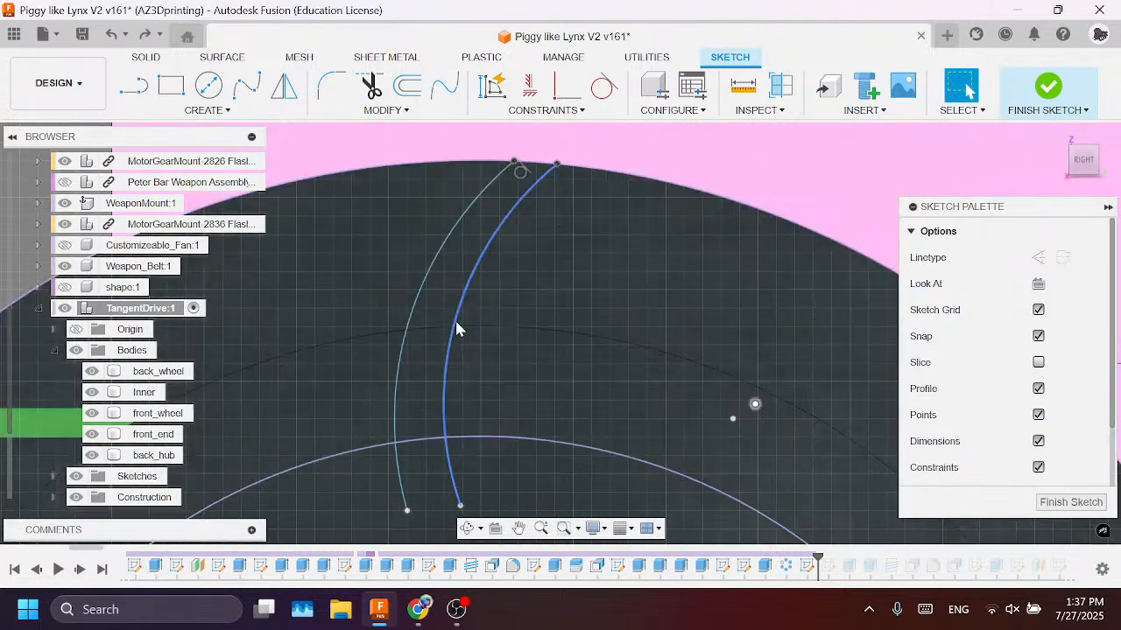
Step: Close the slot by joining the inner ends of the two arcs with a line about 1.45 mm long
scroll(578, 339, down, 3)
scroll(547, 418, up, 2)
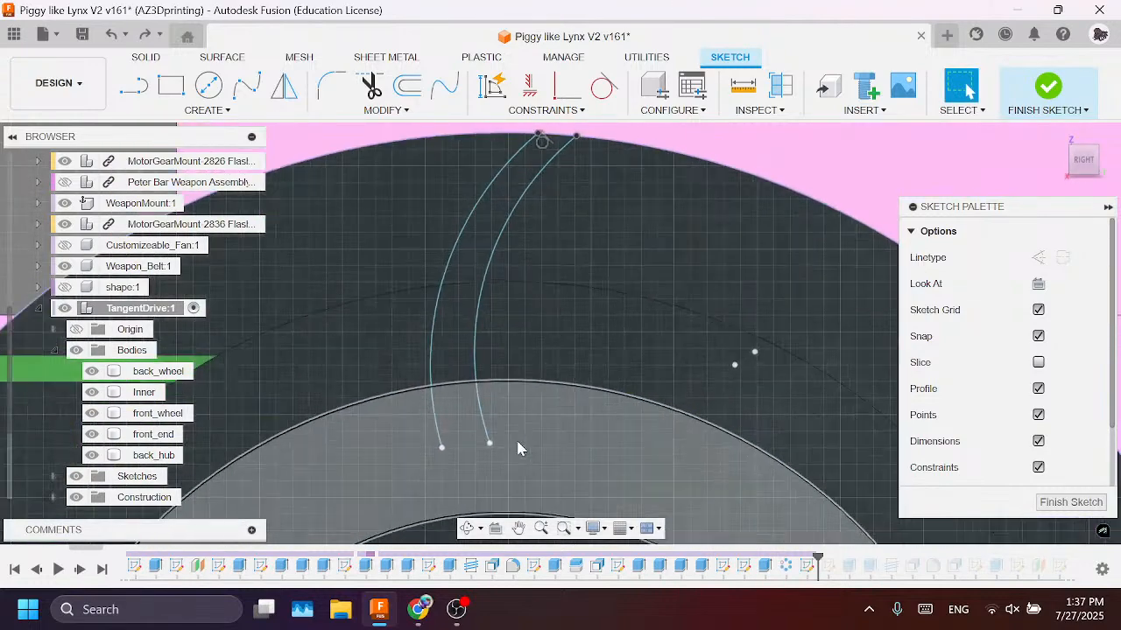
key(l)
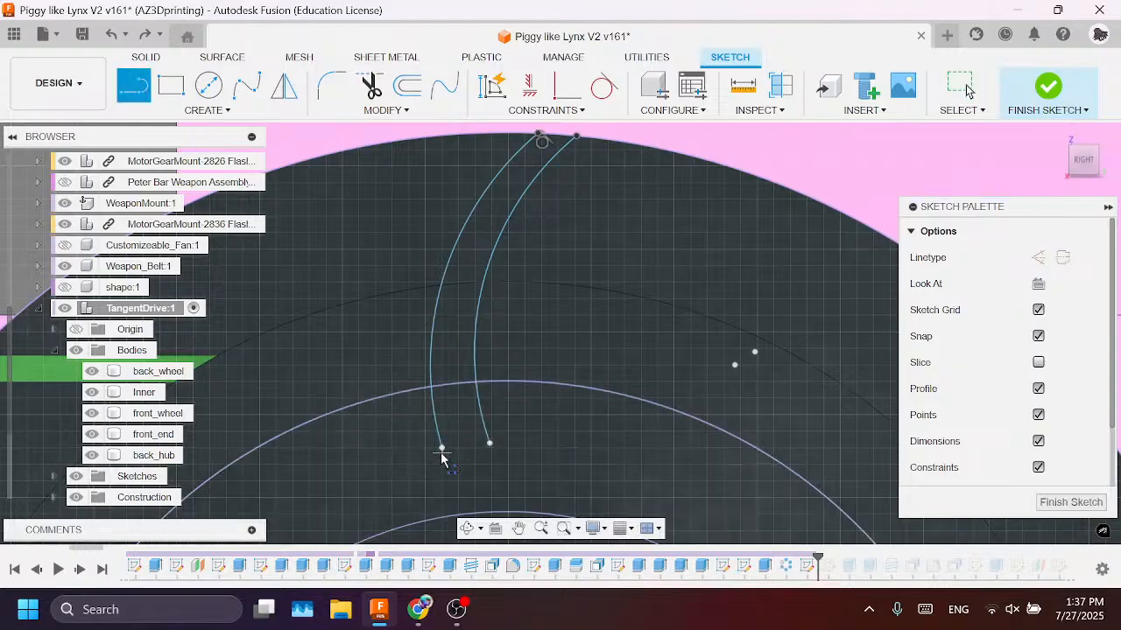
click(442, 448)
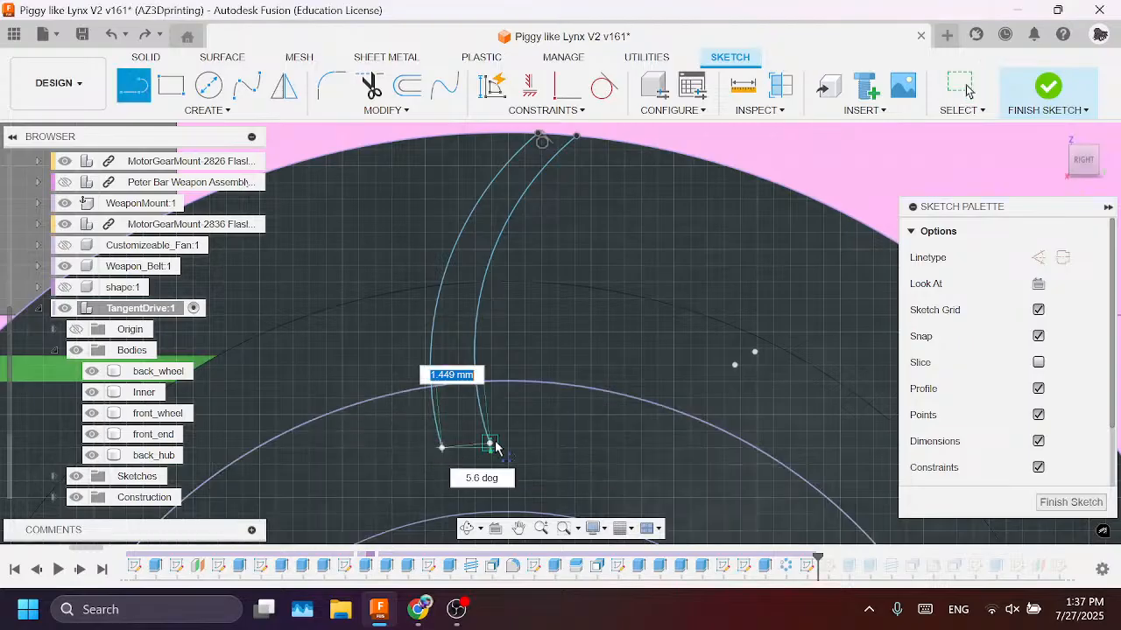
click(489, 443)
scroll(634, 315, down, 3)
click(961, 89)
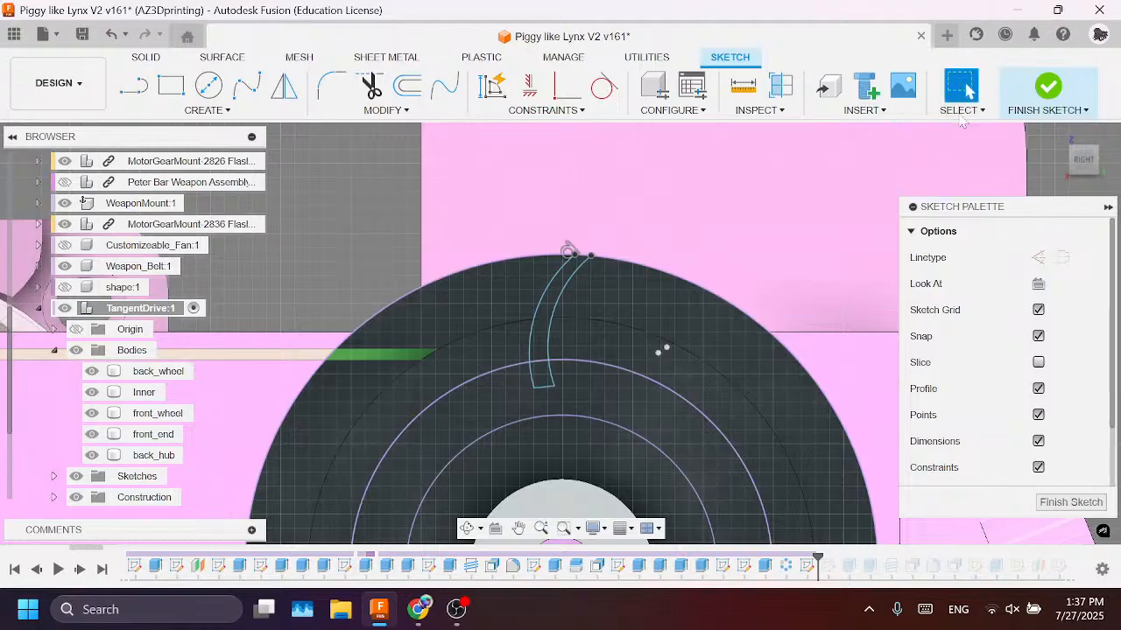
Step: Finish the sketch and set up an extrusion of both slot profiles that starts from the front wheel's flat side face
click(1066, 501)
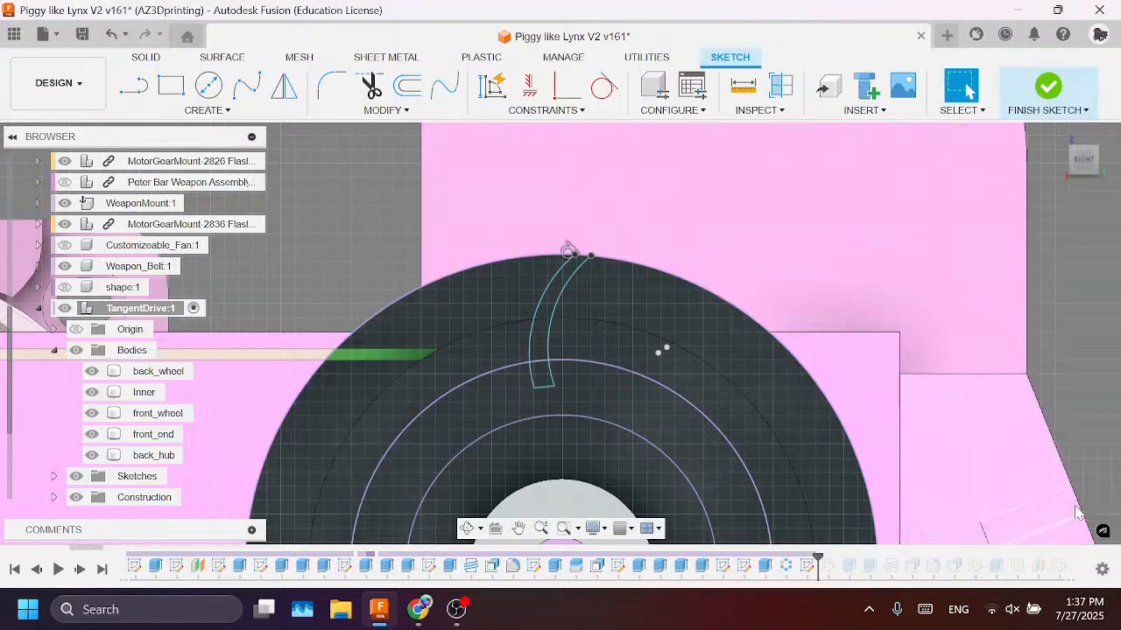
key(e)
click(542, 363)
click(542, 386)
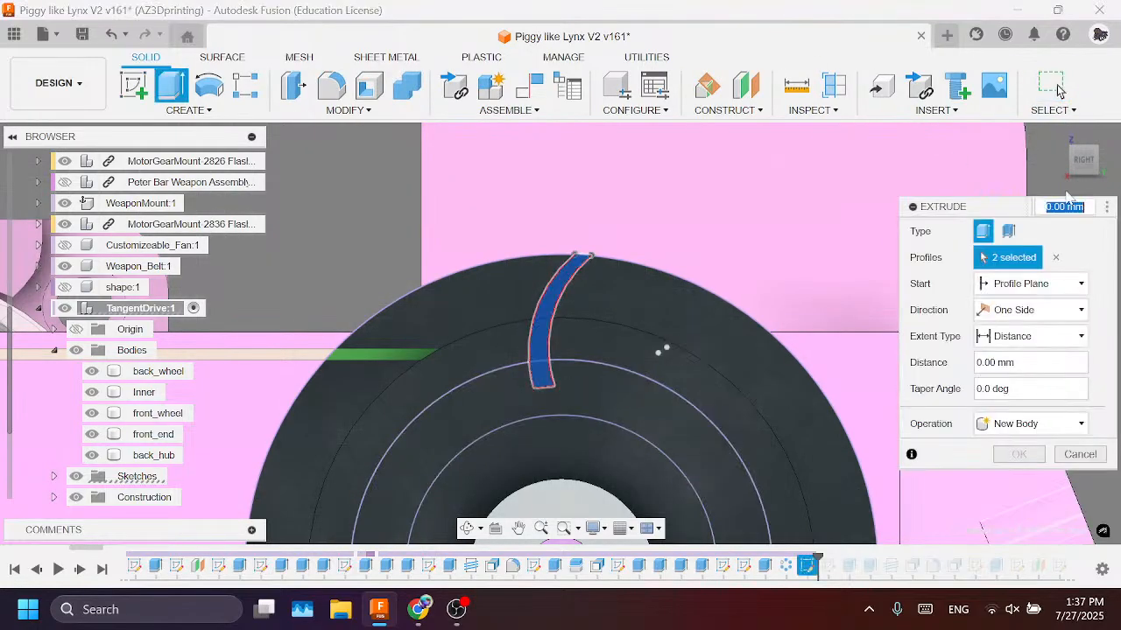
click(1099, 161)
click(1033, 284)
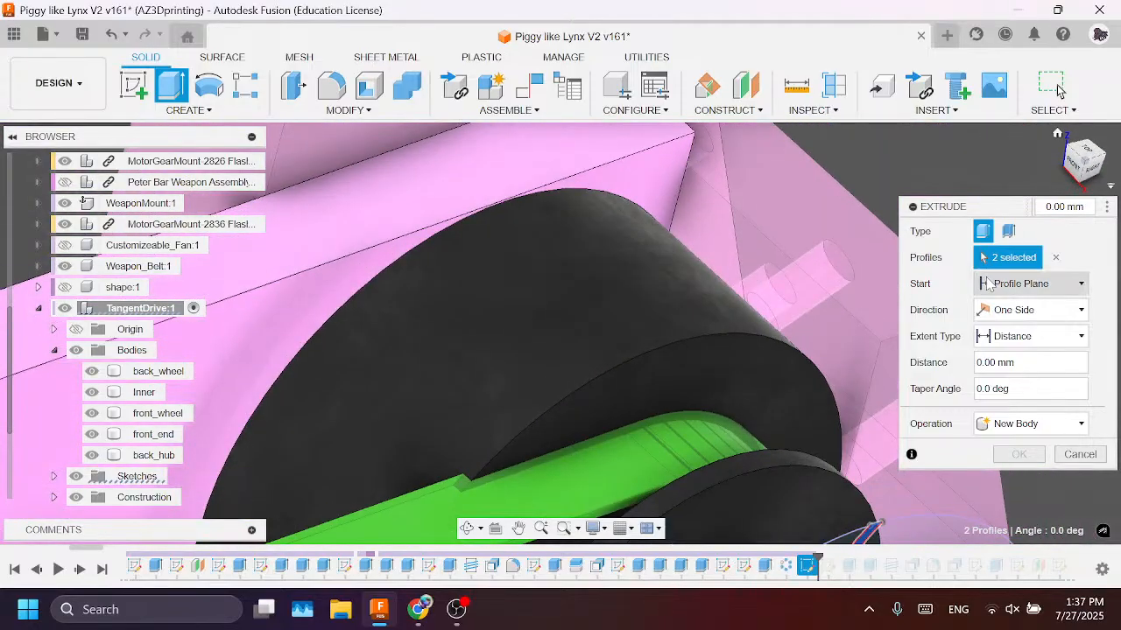
click(1009, 342)
click(814, 412)
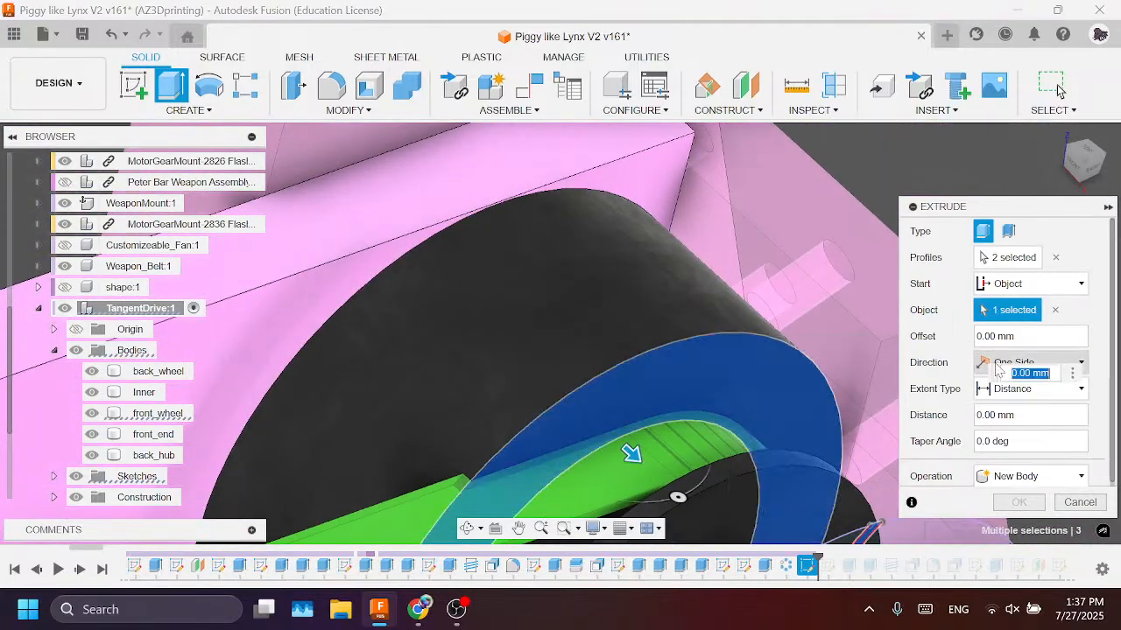
Step: Extrude the slot profiles to the wheel's opposite side face, cutting the slot through the full width of the front wheel
click(1033, 389)
click(1022, 428)
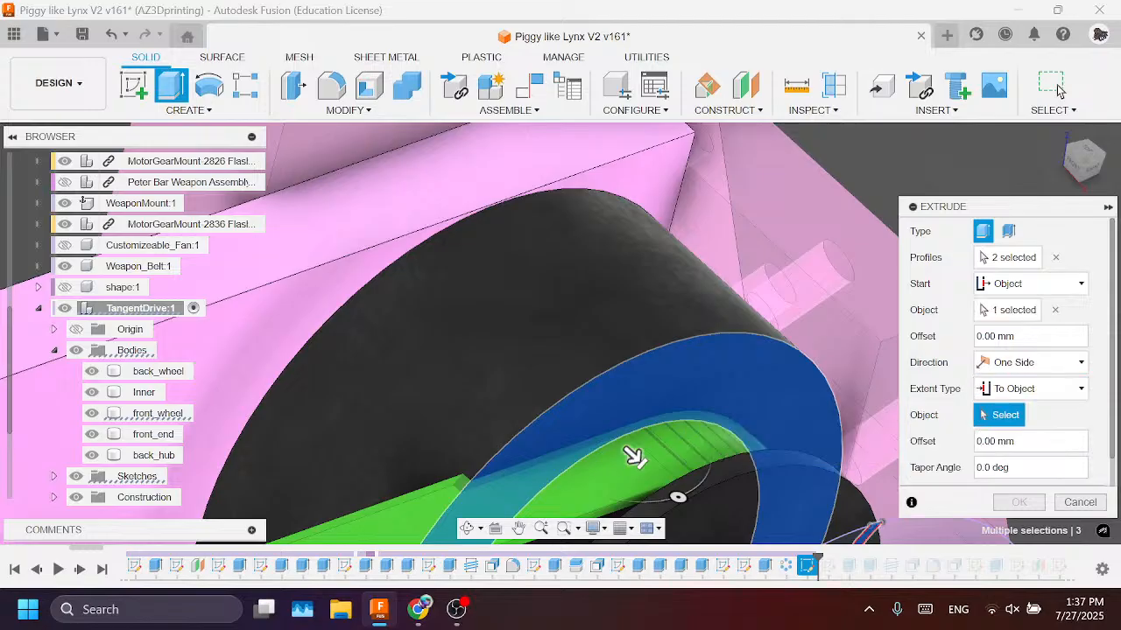
mouse_move(1070, 149)
mouse_down()
mouse_move(1098, 186)
mouse_move(1082, 182)
mouse_up()
click(158, 413)
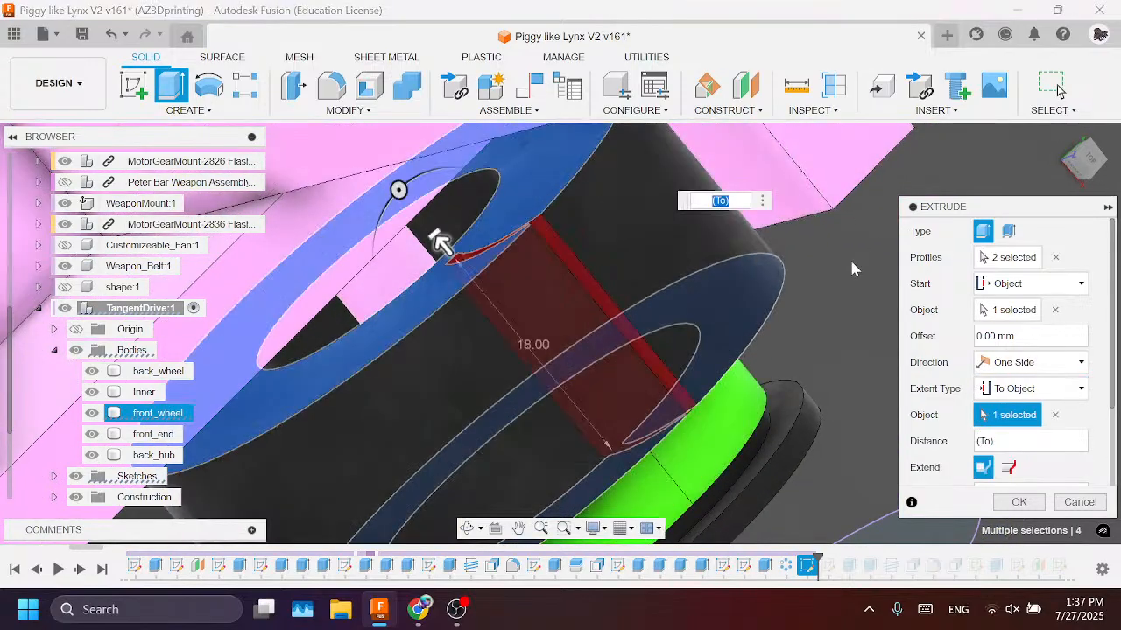
click(1020, 500)
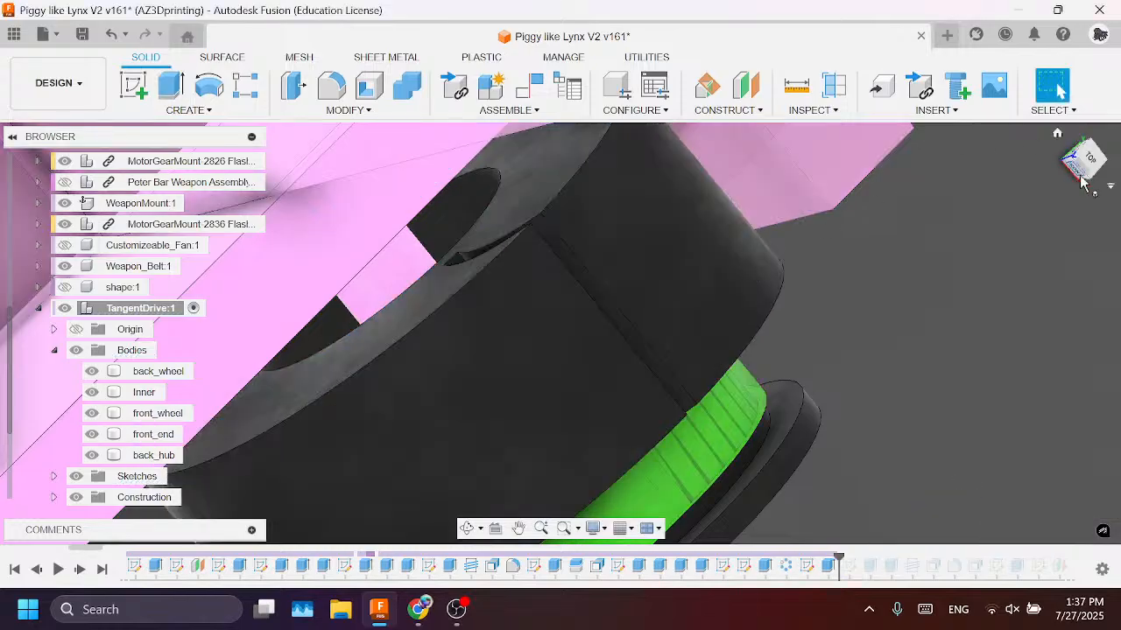
Step: Start a circular pattern of features with the front wheel's new slot cut as the object
drag(1082, 180, 1045, 210)
scroll(635, 307, down, 3)
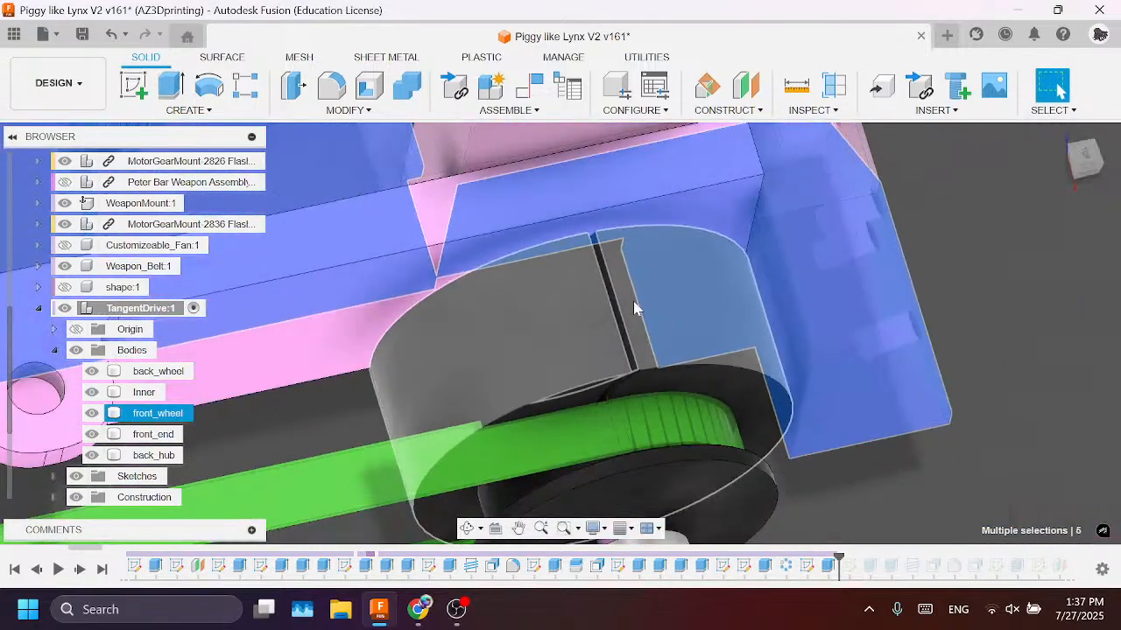
key(Escape)
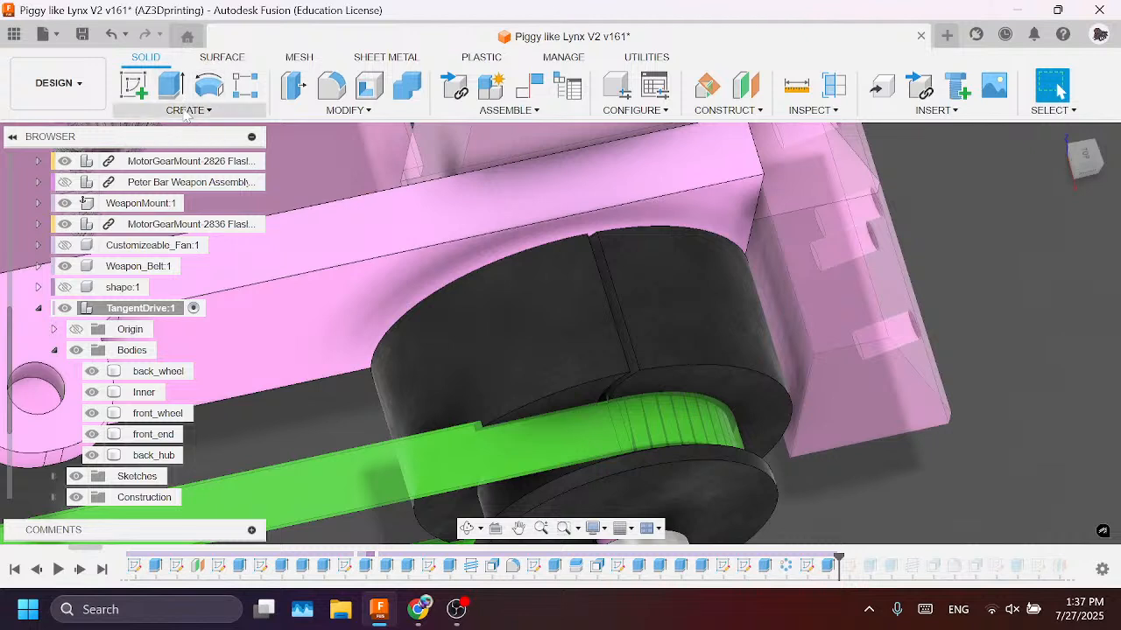
click(186, 111)
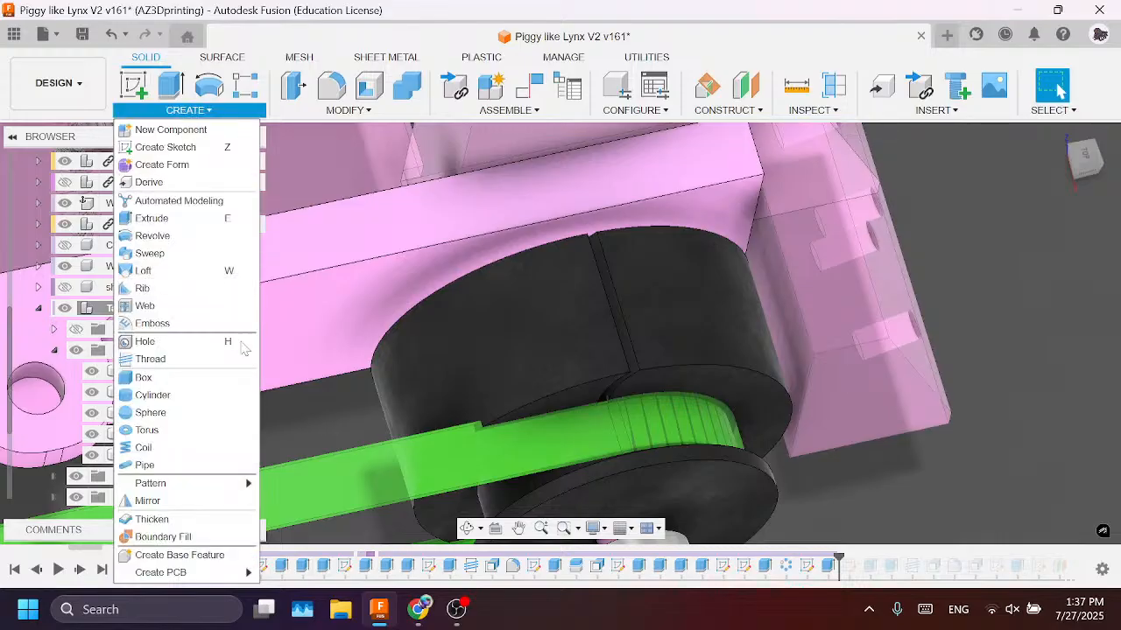
mouse_move(176, 486)
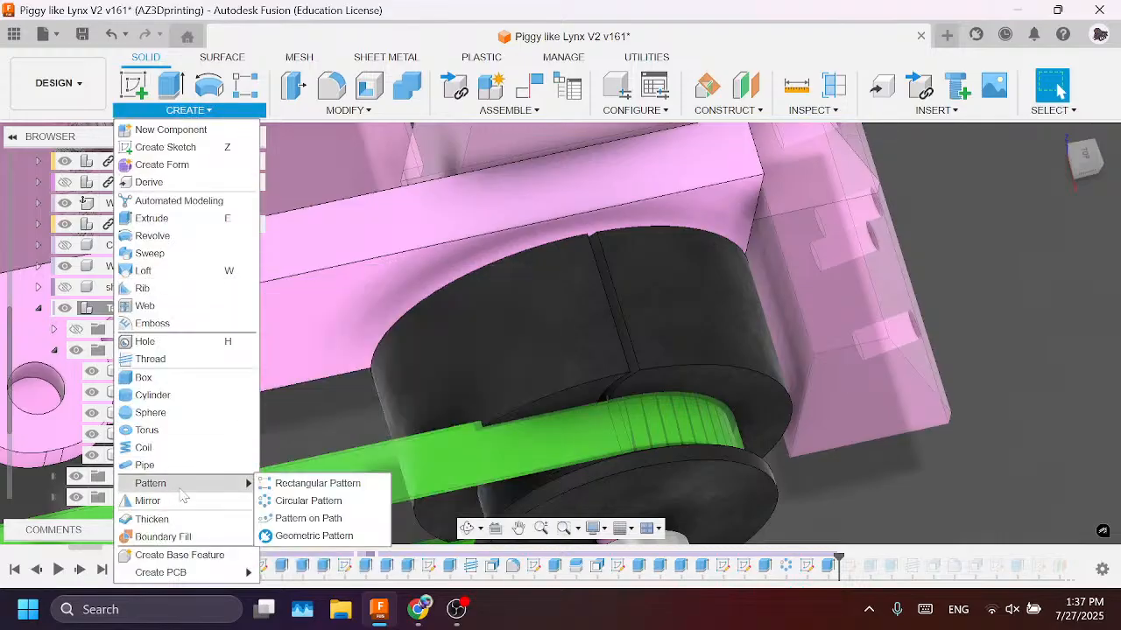
click(308, 500)
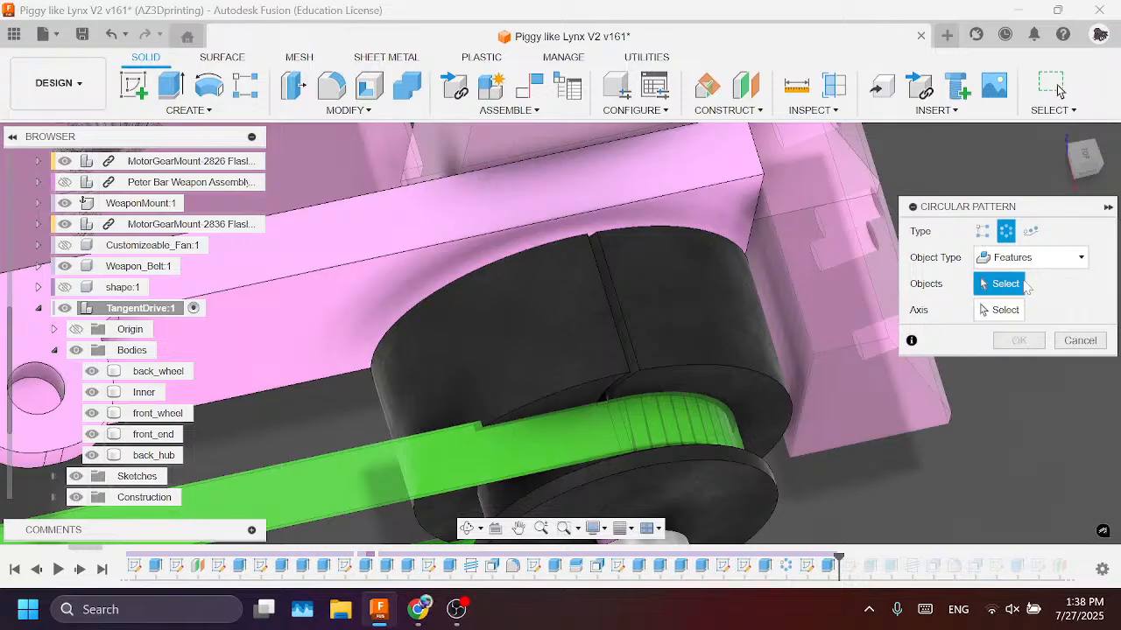
click(829, 568)
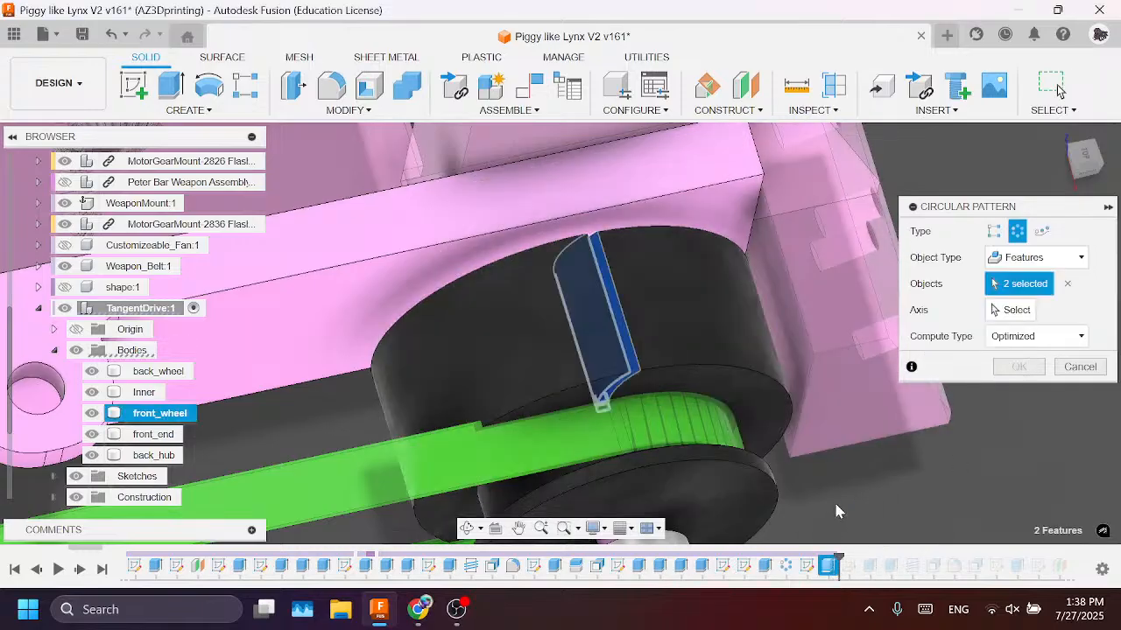
Step: Pattern the slot cut around the front hub's cylindrical axis with full distribution and a quantity of 60
click(1011, 310)
middle_drag(796, 293, 731, 107)
scroll(571, 344, up, 3)
click(581, 360)
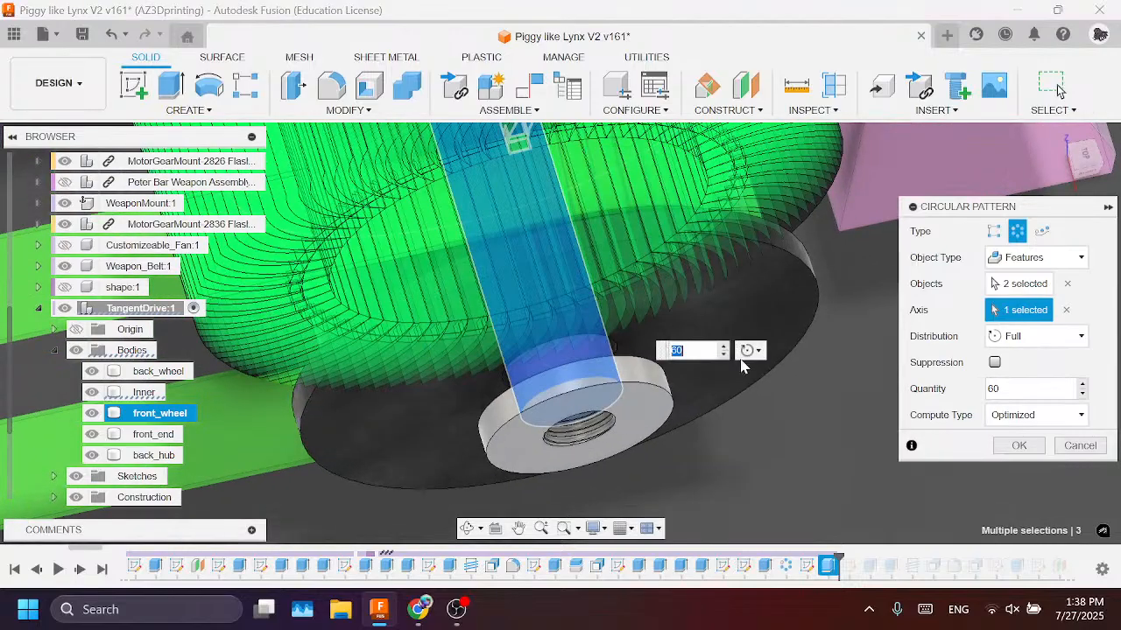
scroll(762, 368, down, 2)
click(1075, 172)
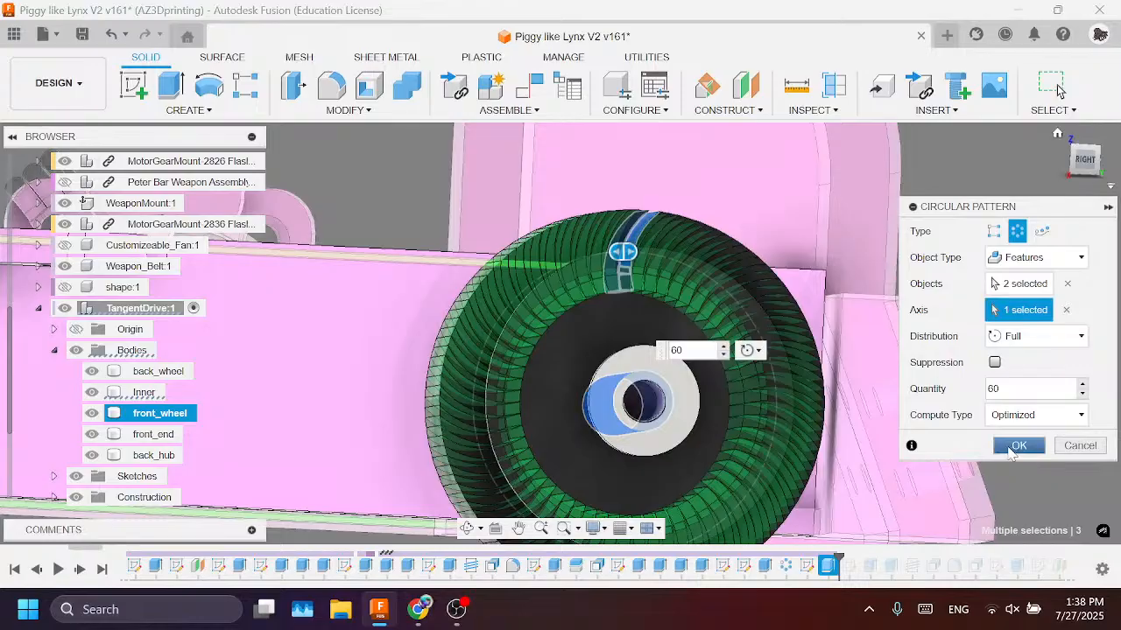
scroll(789, 266, up, 5)
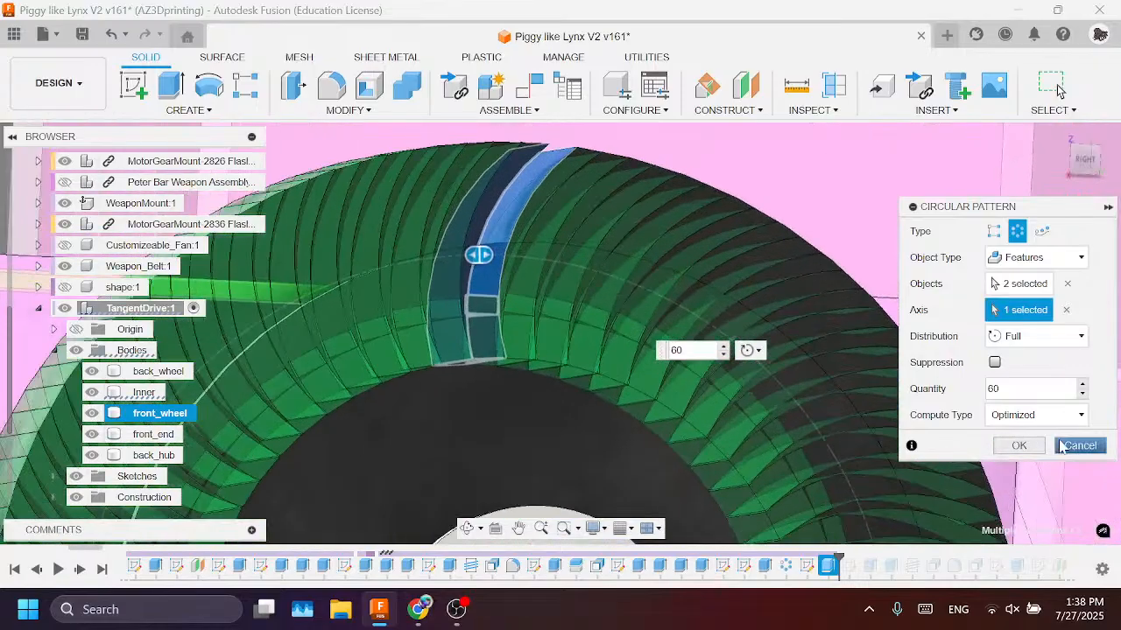
click(1015, 446)
Step: Examine the patterned curved slots around the front wheel from several angles and up close
scroll(872, 330, down, 5)
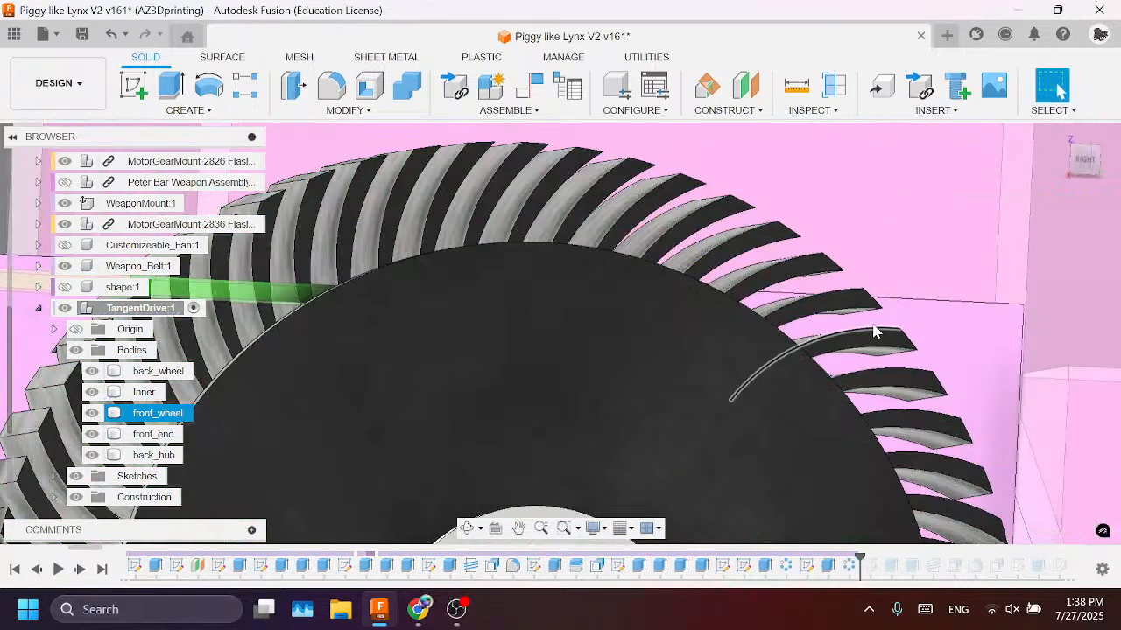
mouse_move(1094, 166)
mouse_down()
mouse_move(1117, 178)
mouse_move(1086, 185)
mouse_move(1063, 250)
mouse_move(1081, 212)
mouse_up()
scroll(669, 348, up, 3)
drag(615, 347, 293, 500)
scroll(535, 344, up, 3)
scroll(718, 245, down, 5)
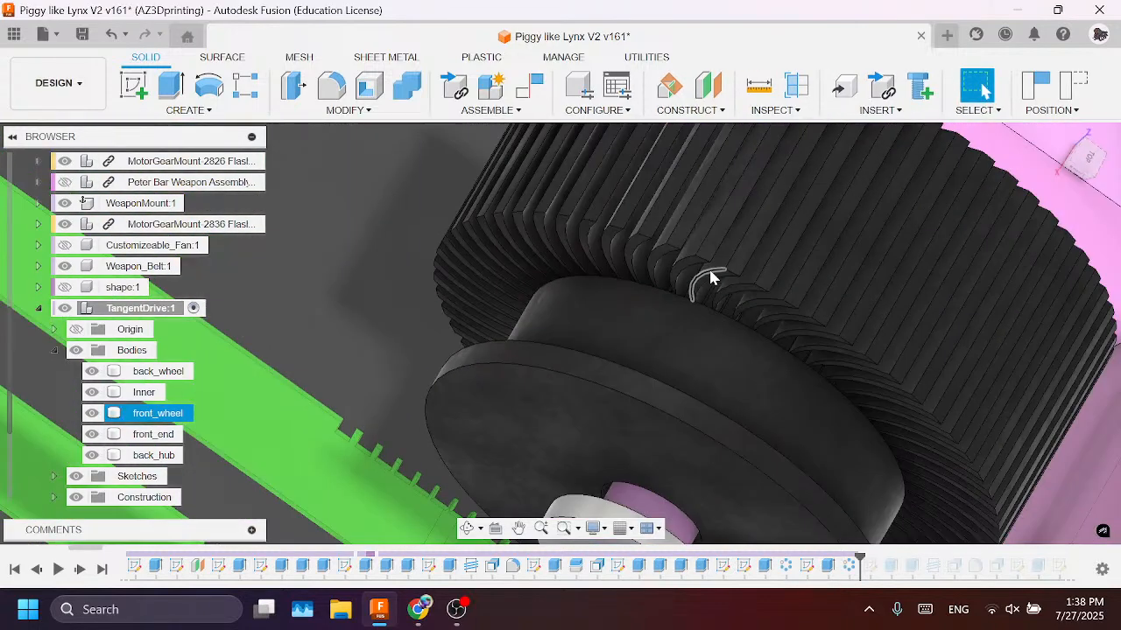
click(1085, 169)
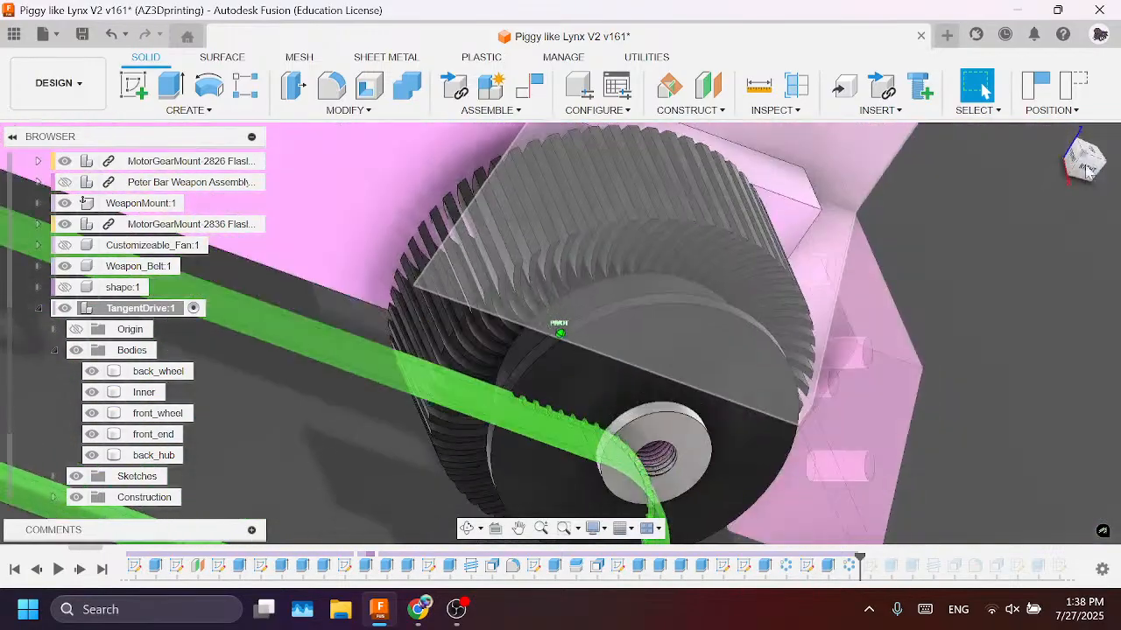
click(658, 396)
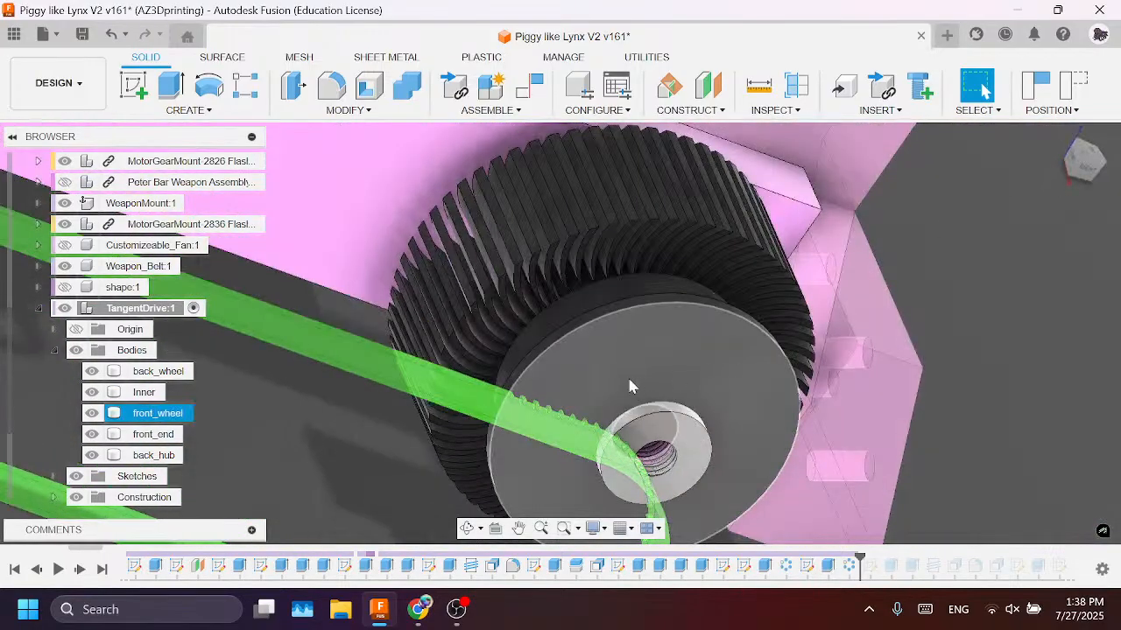
scroll(497, 256, up, 4)
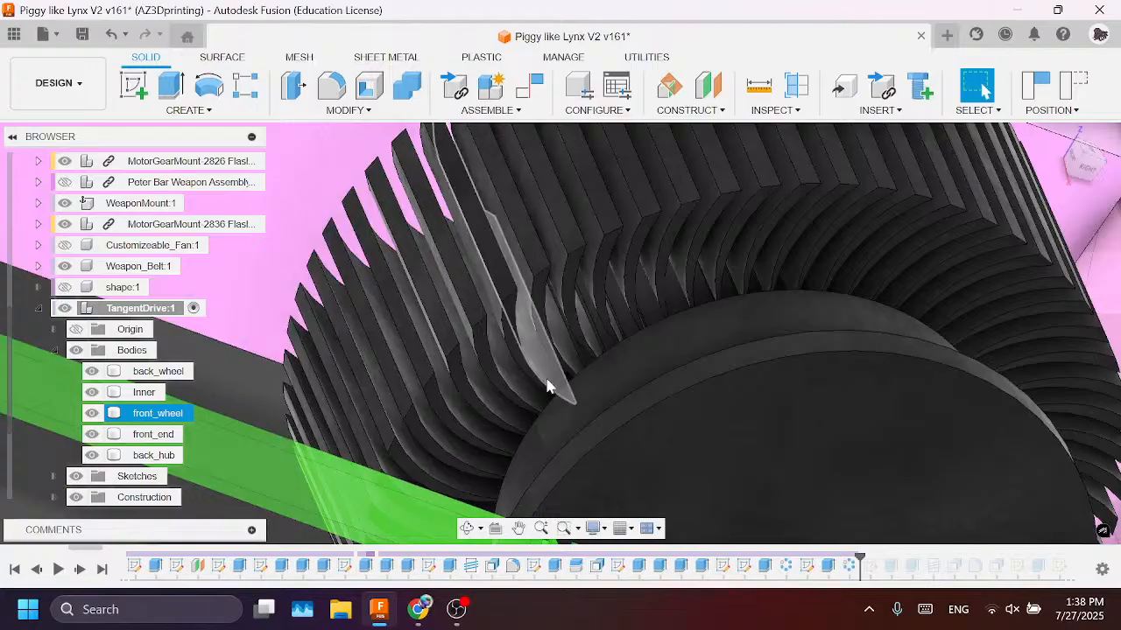
scroll(830, 289, down, 6)
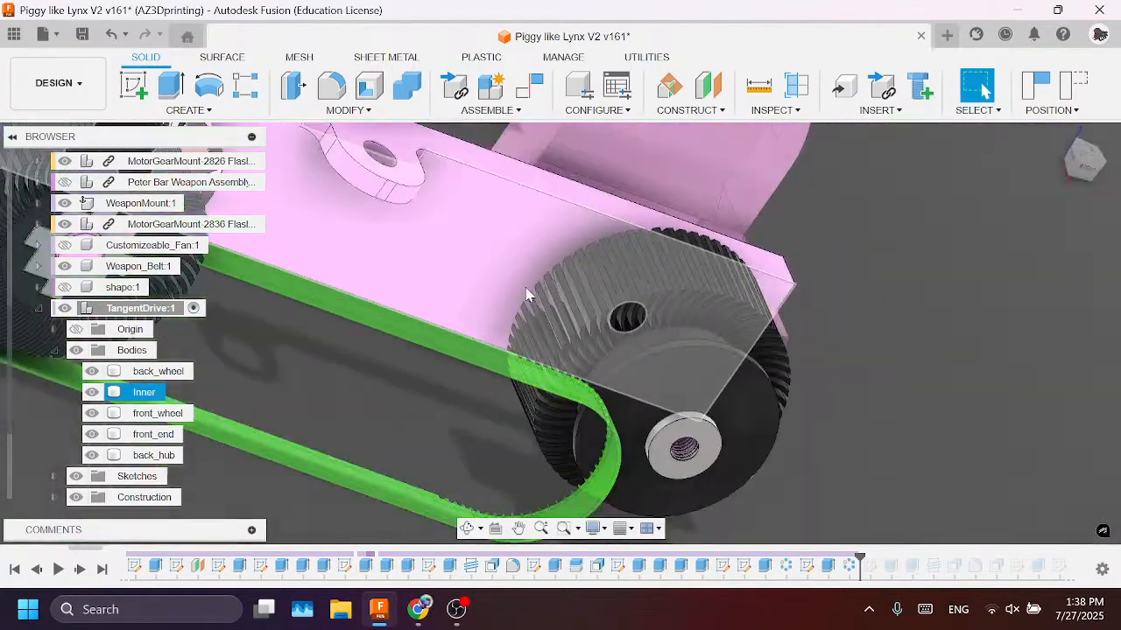
Step: Revert the components shifted during the inspection to their previous positions
shift+middle_drag(989, 166, 565, 343)
shift+middle_drag(602, 377, 1026, 187)
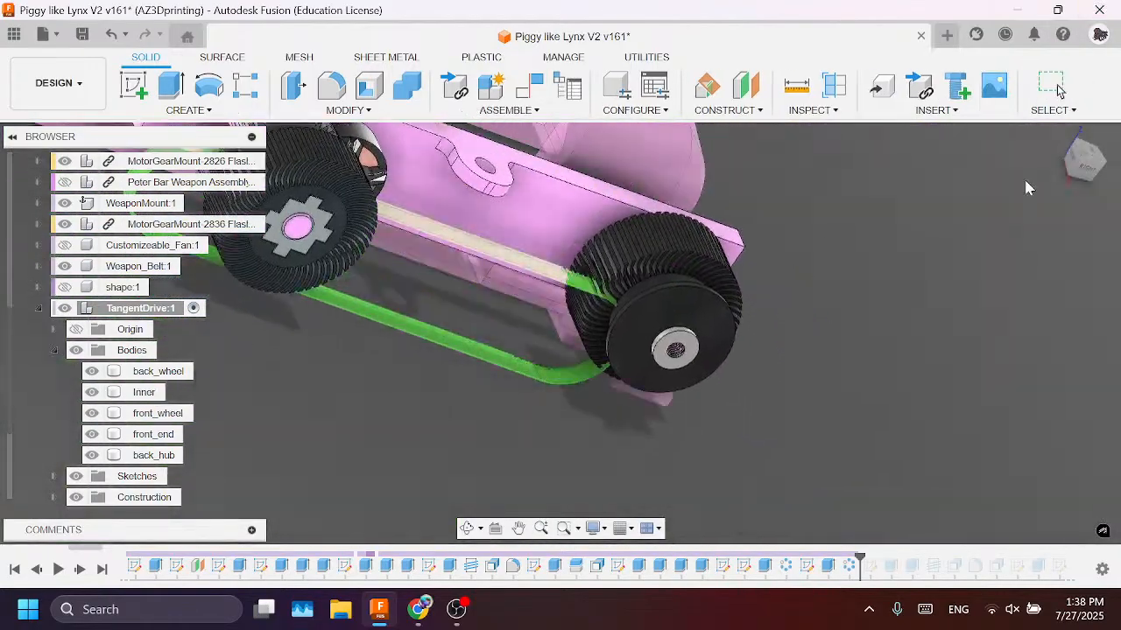
click(1080, 95)
scroll(686, 350, down, 5)
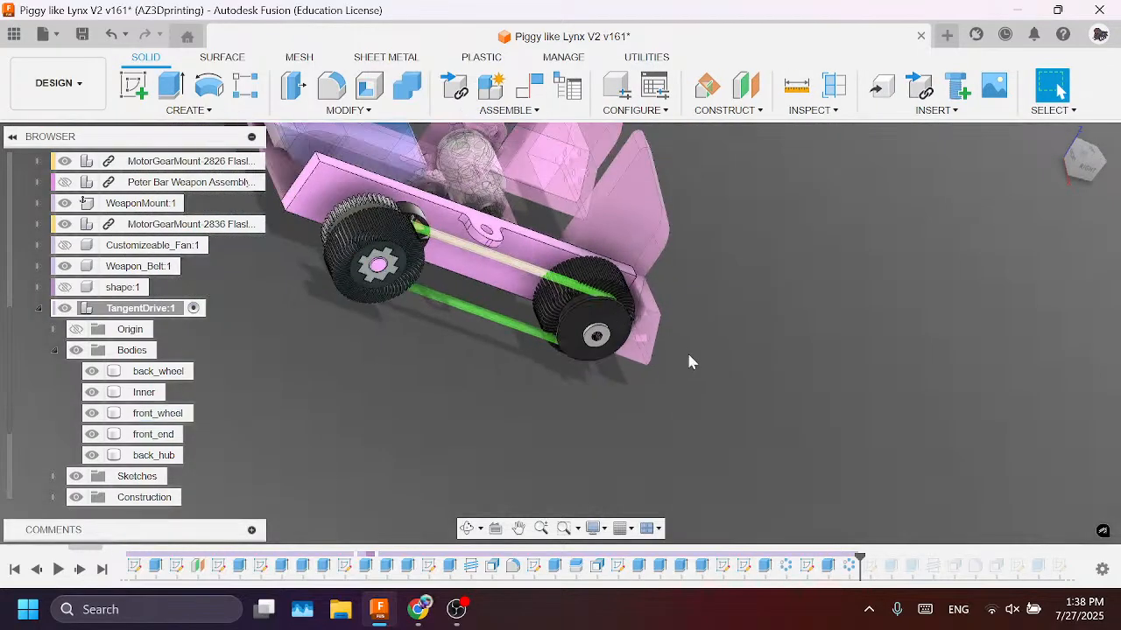
Step: Roll the design history forward to its last feature so that all of the robot's components are restored
drag(79, 549, 1112, 551)
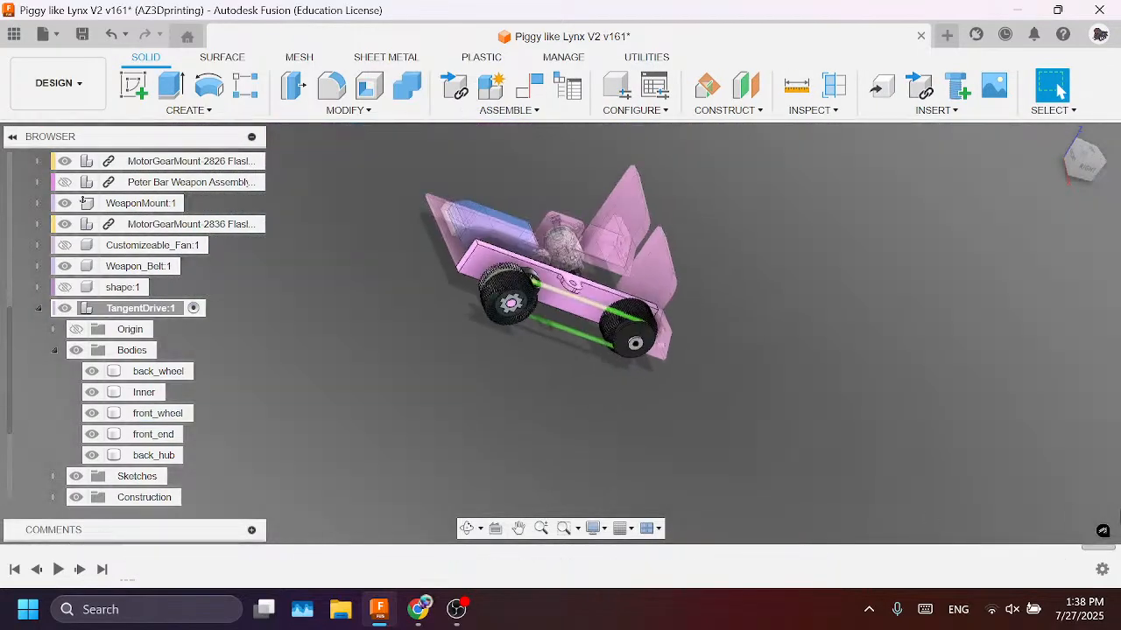
drag(562, 522, 142, 525)
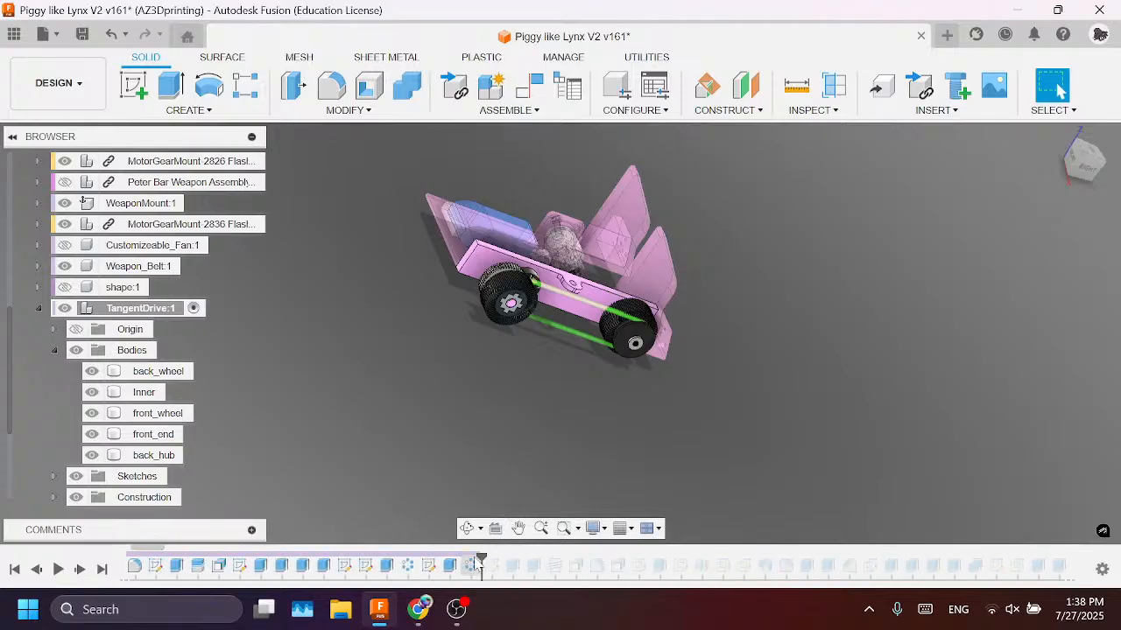
mouse_move(480, 557)
mouse_down()
mouse_move(967, 565)
mouse_move(898, 553)
mouse_up()
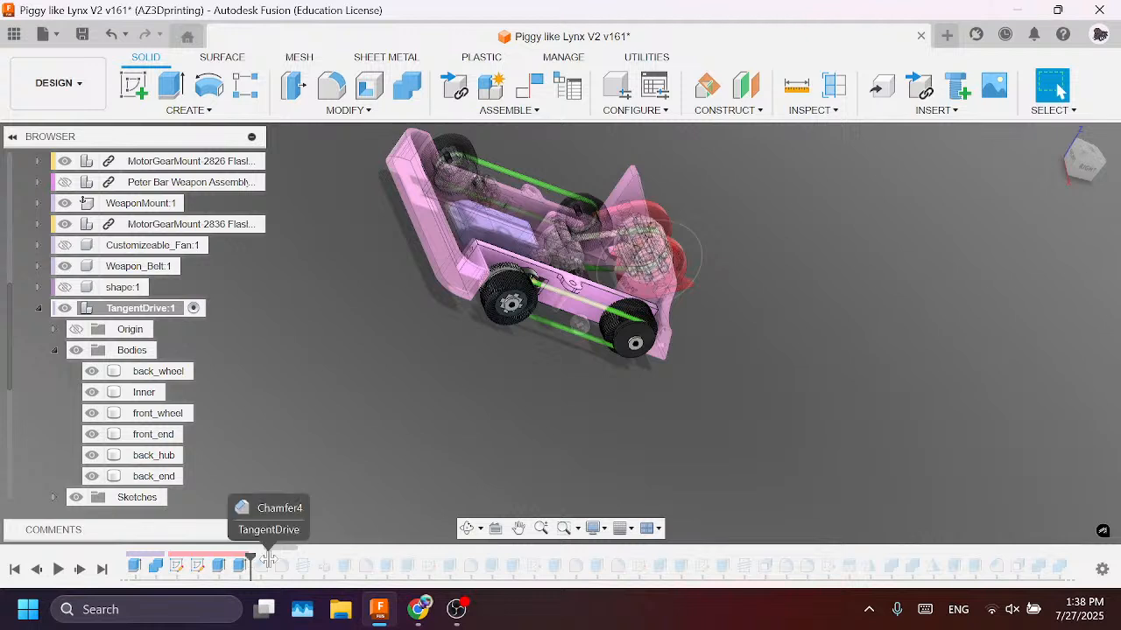
drag(250, 560, 1048, 562)
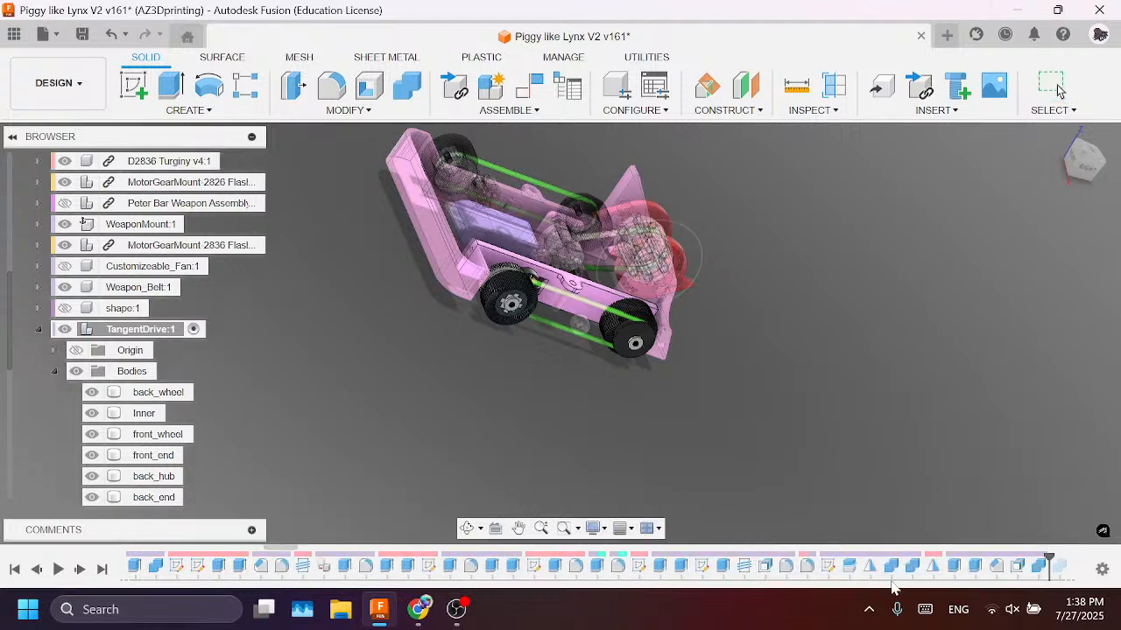
scroll(792, 574, down, 5)
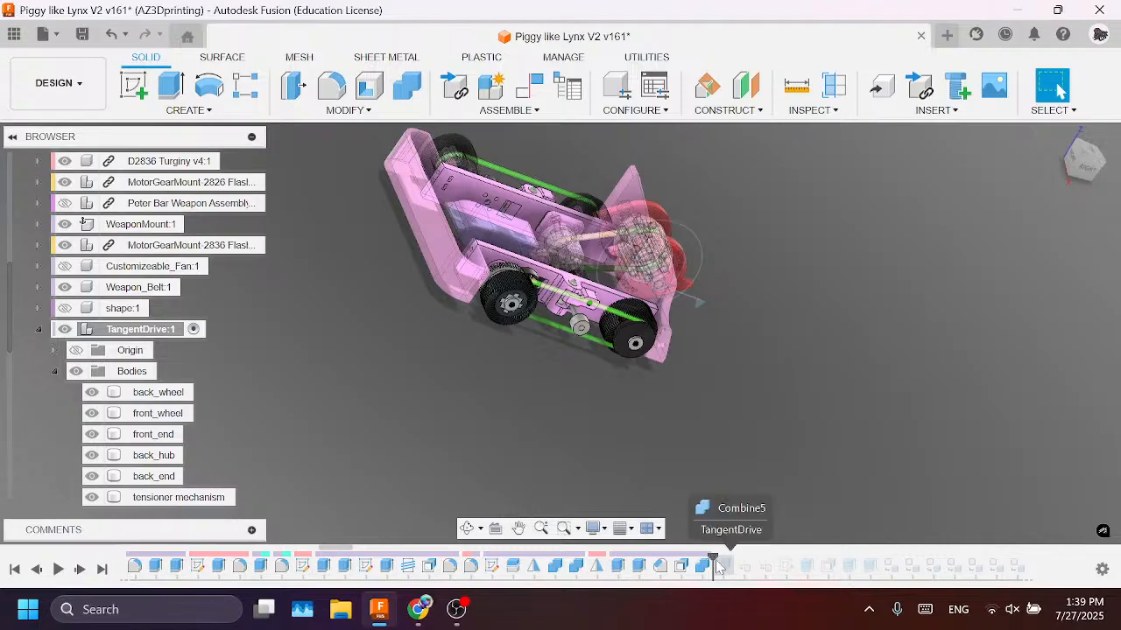
drag(713, 562, 1028, 567)
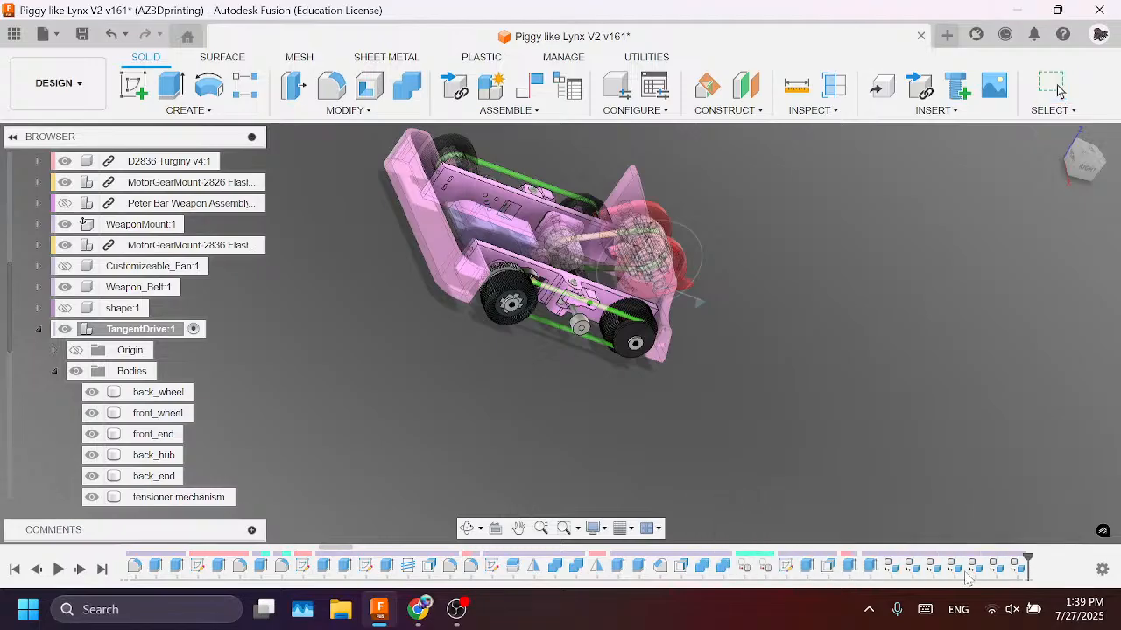
scroll(626, 271, down, 4)
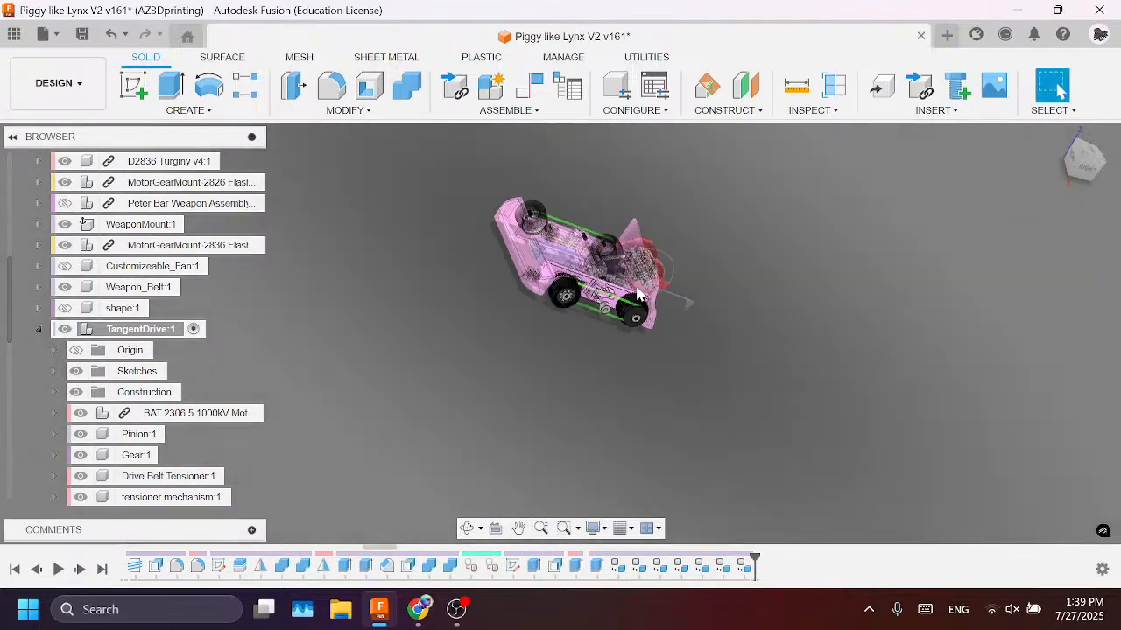
Step: View the complete robot from the home view and collapse the TangentDrive component's contents
scroll(621, 260, up, 4)
middle_drag(618, 251, 652, 357)
scroll(627, 350, down, 2)
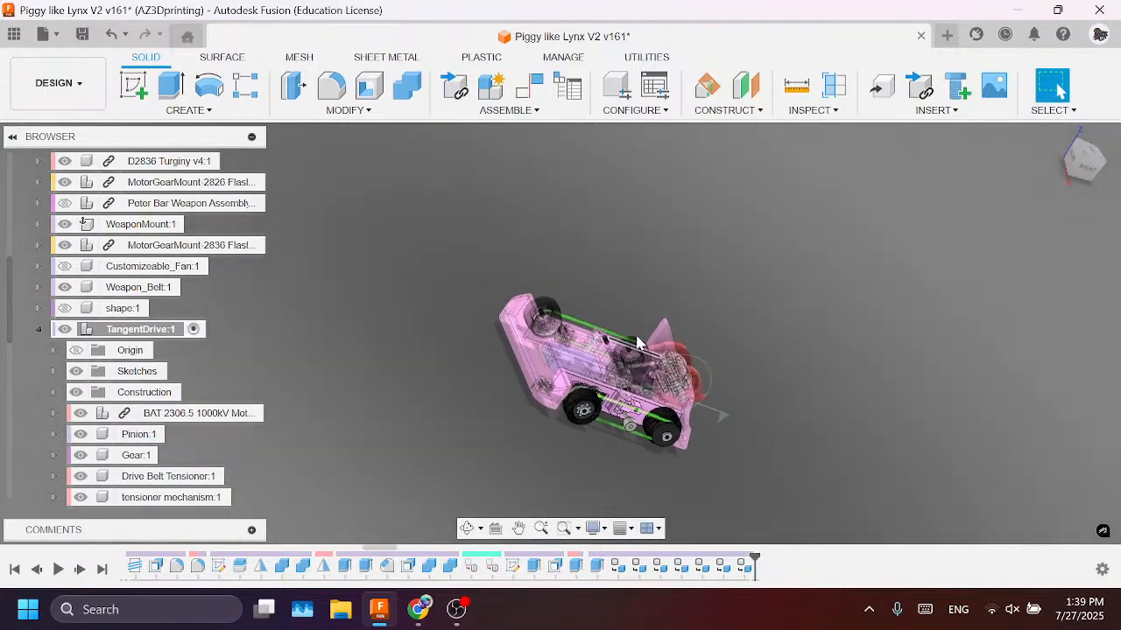
scroll(655, 381, up, 2)
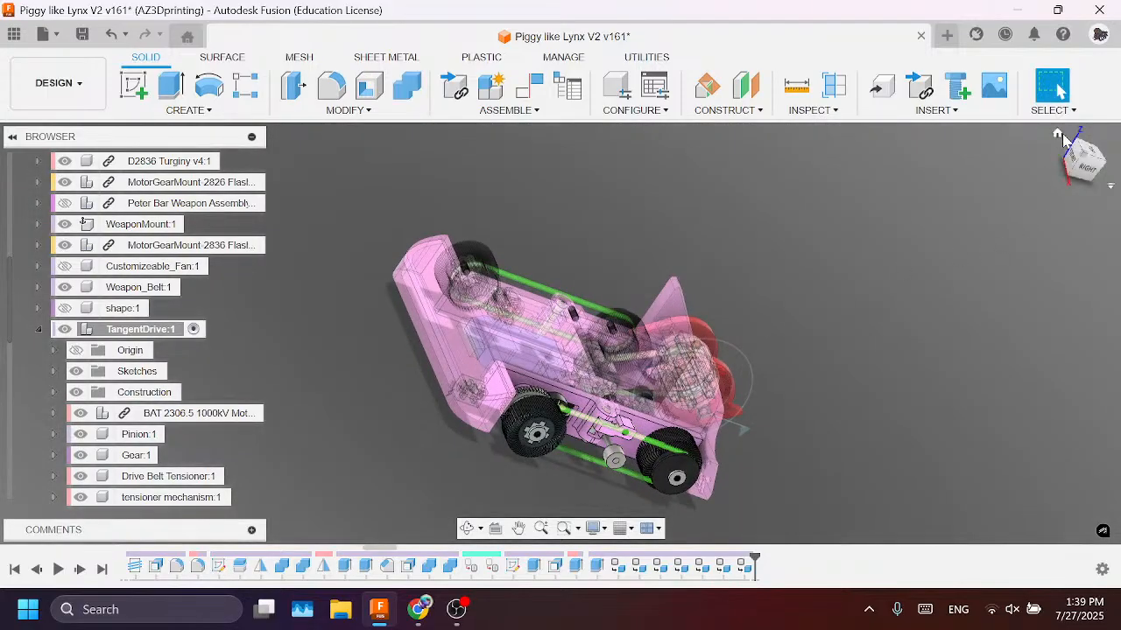
click(1058, 135)
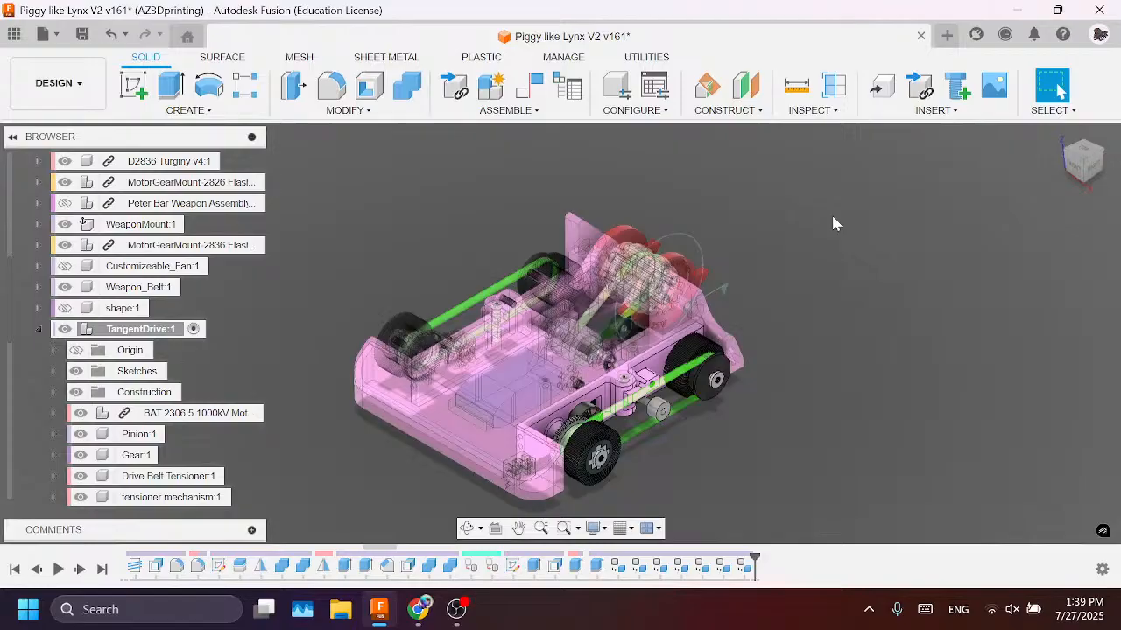
click(40, 329)
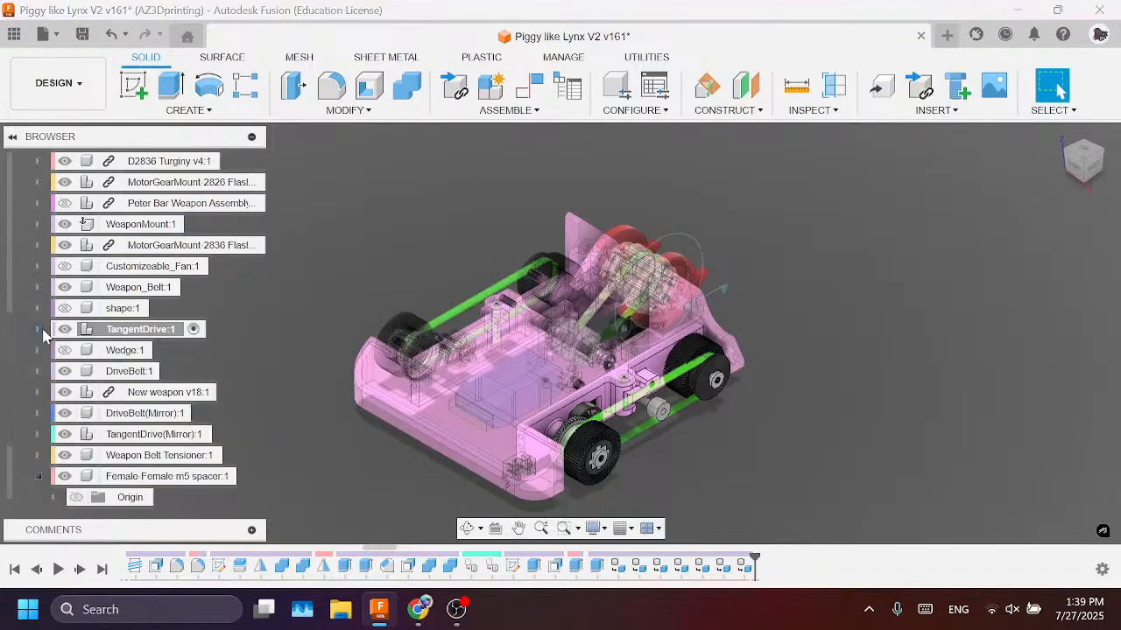
Step: Activate the top-level Piggy like Lynx V2 assembly so that every component is shown solid
scroll(120, 279, up, 5)
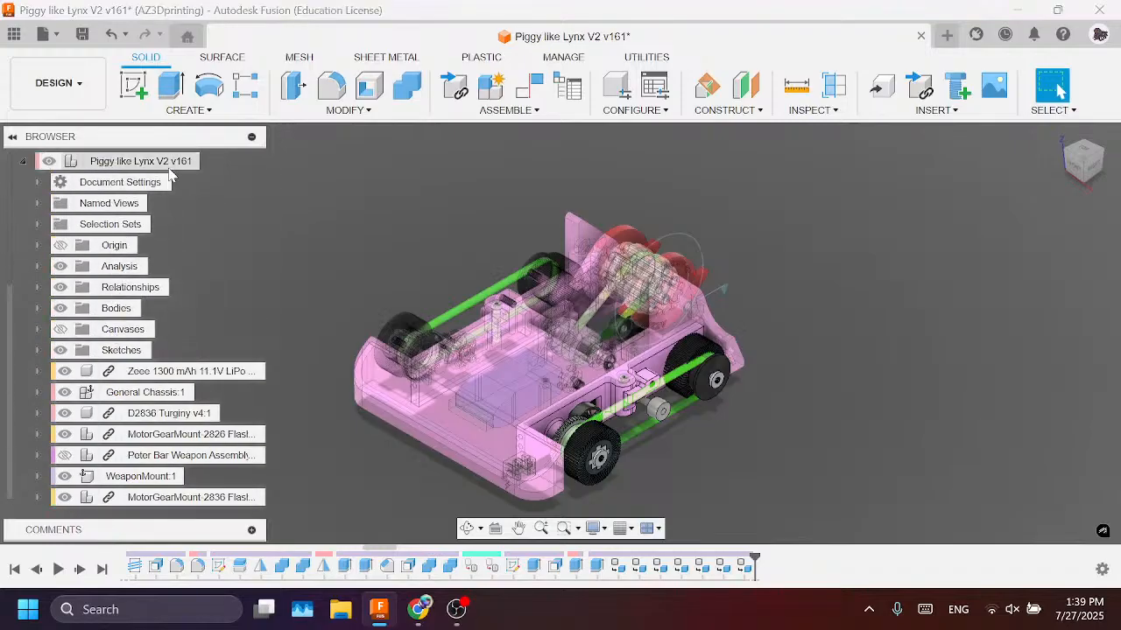
click(216, 161)
scroll(700, 385, up, 10)
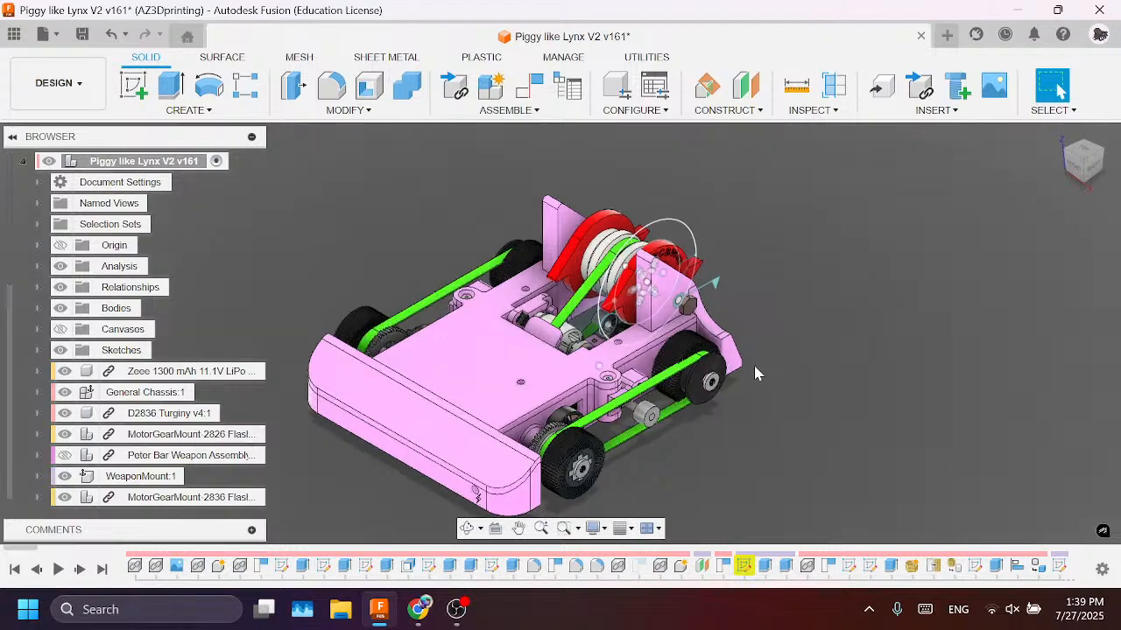
Step: Examine the front wheel's curved slots and the side drive belt from above and up close
scroll(731, 390, down, 8)
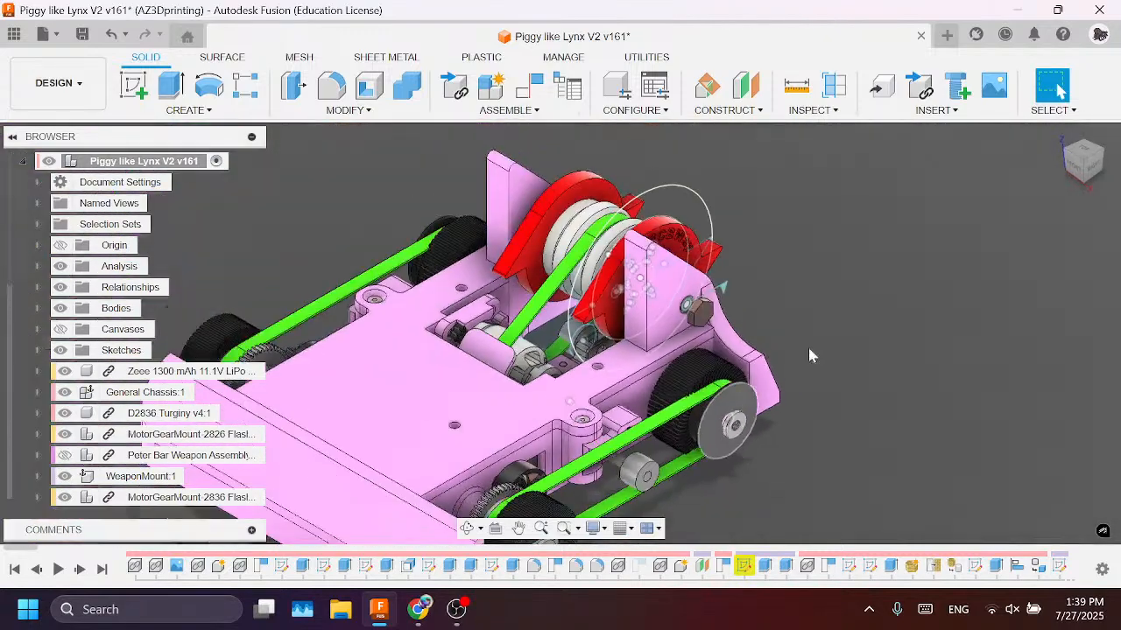
middle_drag(807, 346, 1077, 311)
scroll(613, 262, up, 5)
drag(1083, 180, 838, 305)
drag(1097, 171, 780, 393)
middle_drag(608, 427, 865, 204)
scroll(867, 203, up, 5)
scroll(694, 385, up, 2)
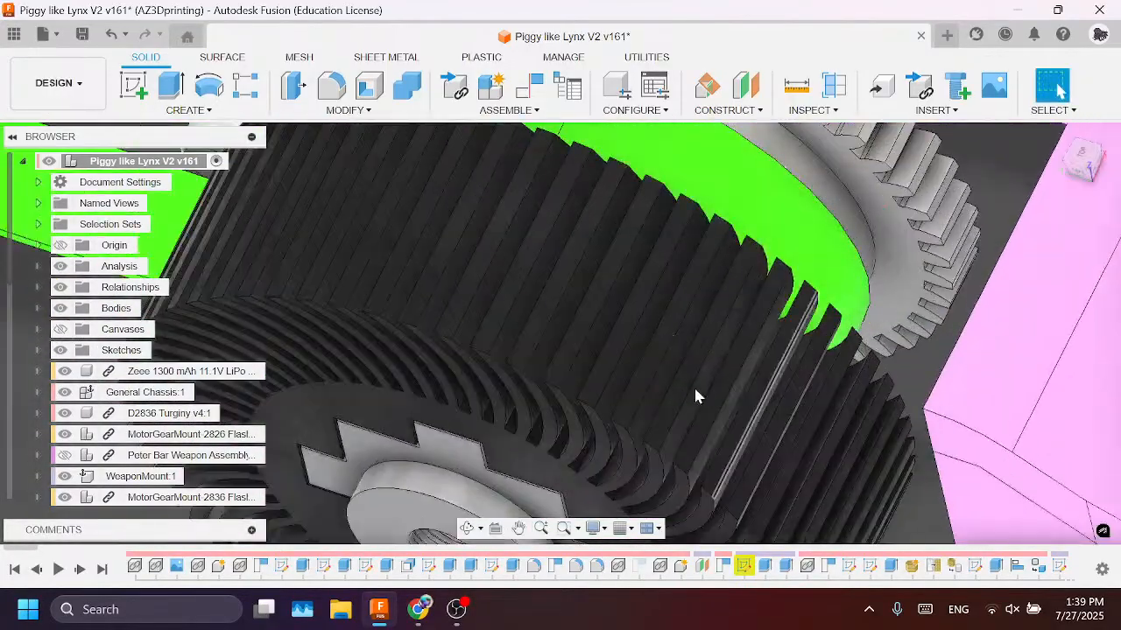
scroll(668, 357, down, 8)
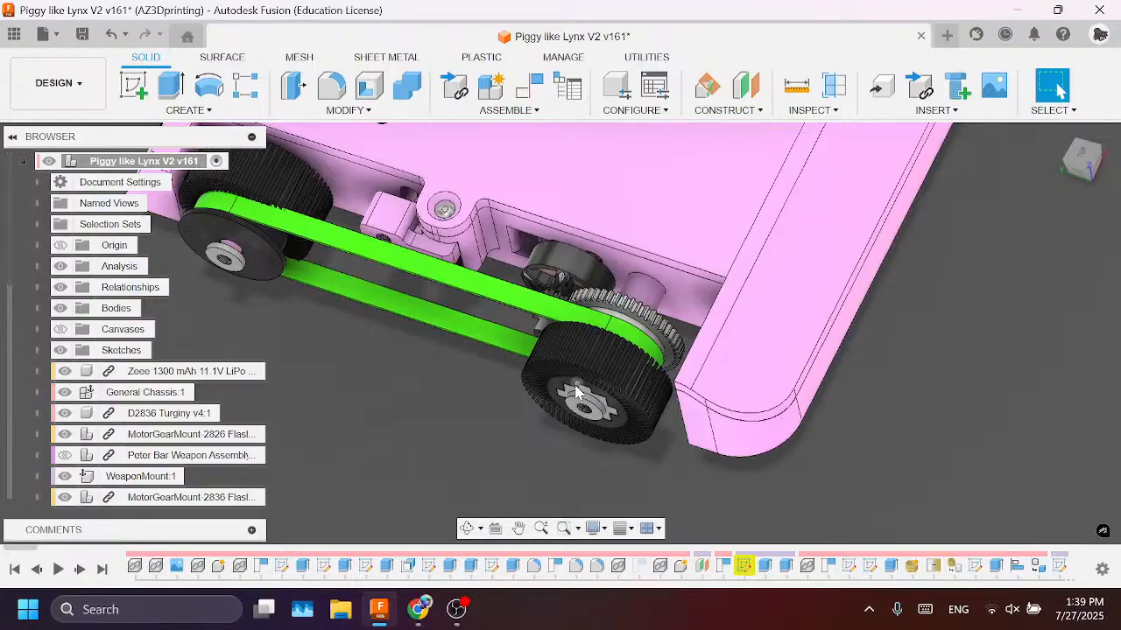
middle_drag(576, 385, 968, 409)
scroll(655, 175, up, 4)
scroll(946, 190, down, 6)
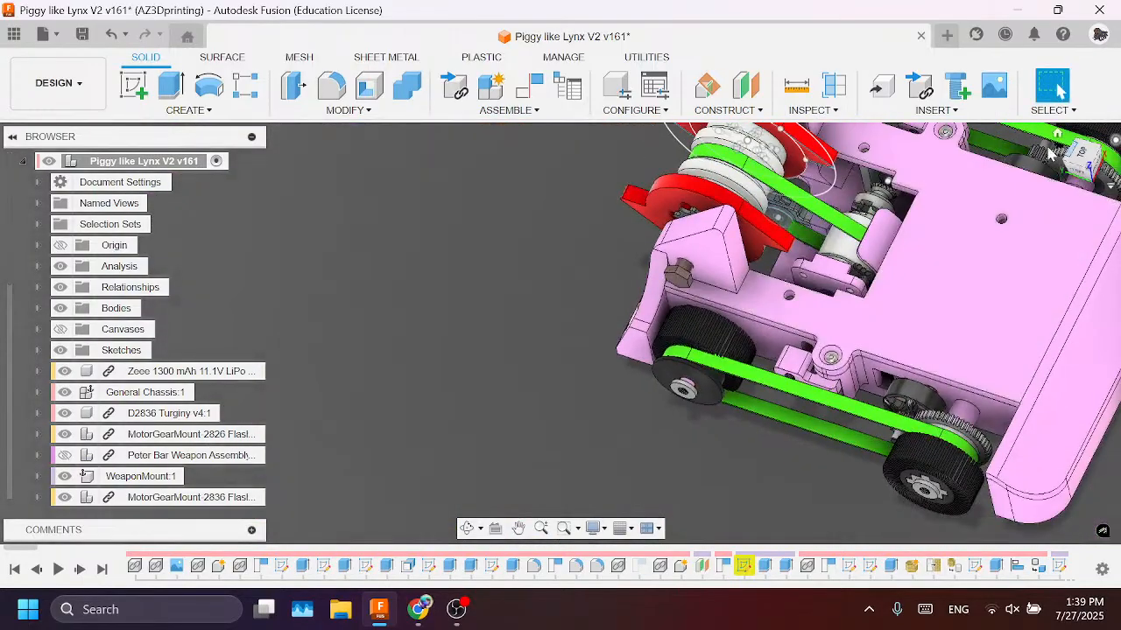
Step: Return to the home view and inspect the slotted wheels and drive belt from a low angle
click(1059, 136)
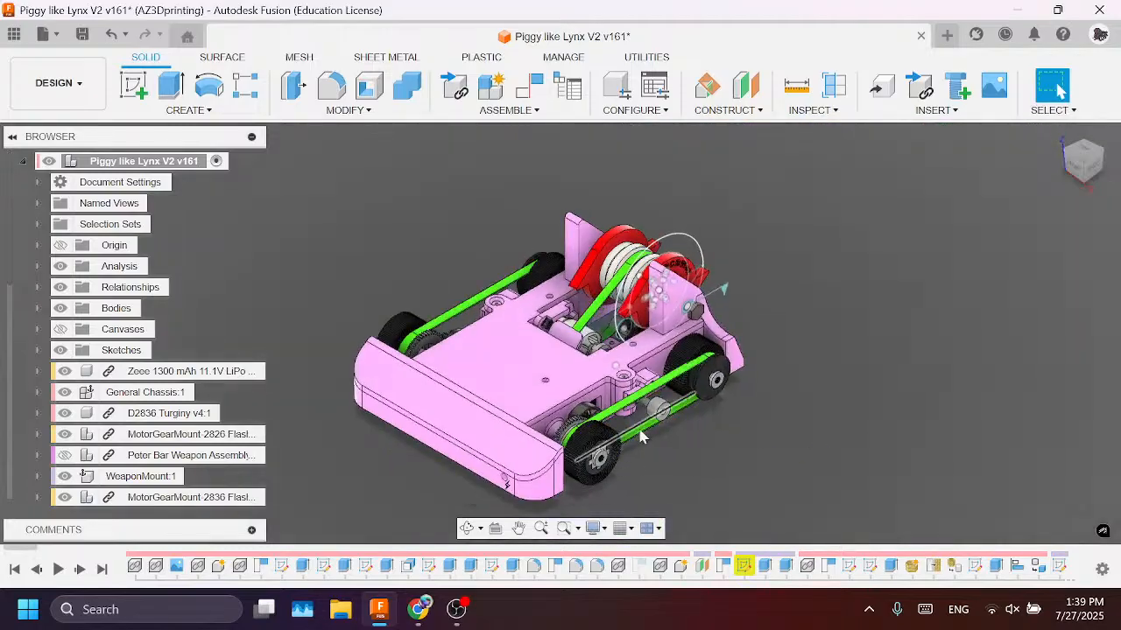
scroll(641, 422, up, 6)
scroll(587, 415, down, 3)
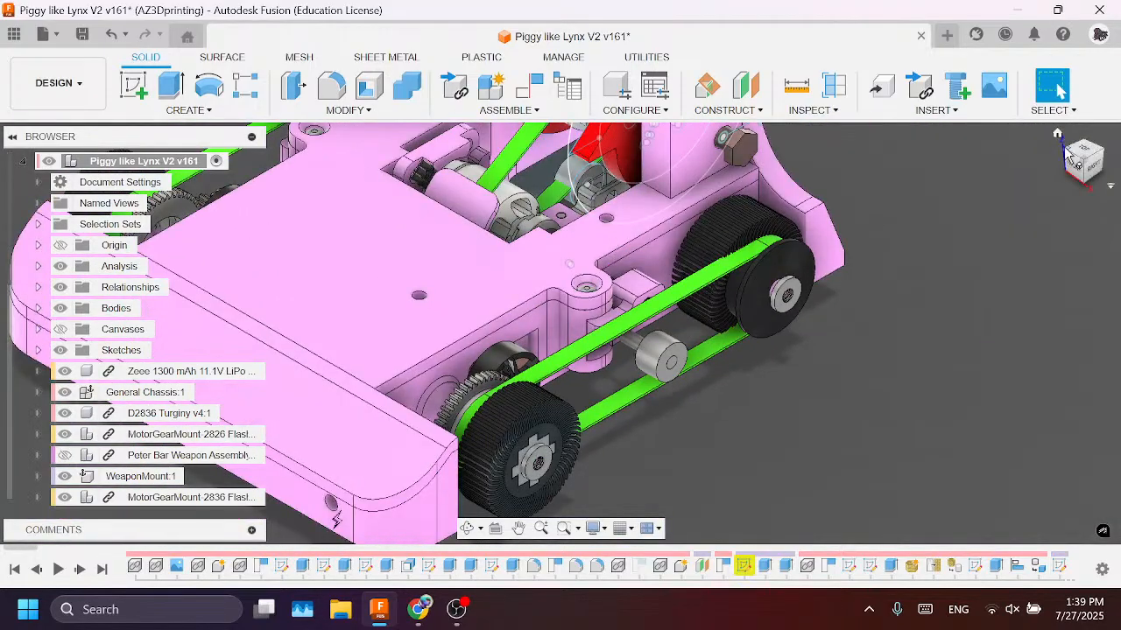
drag(1101, 177, 1119, 151)
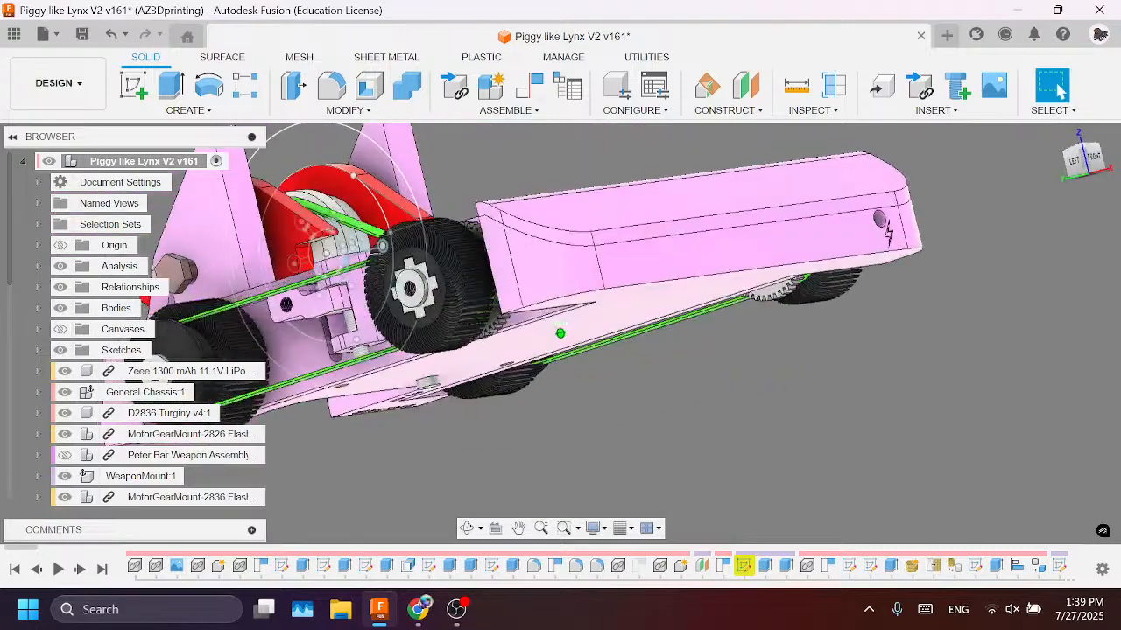
scroll(396, 296, up, 10)
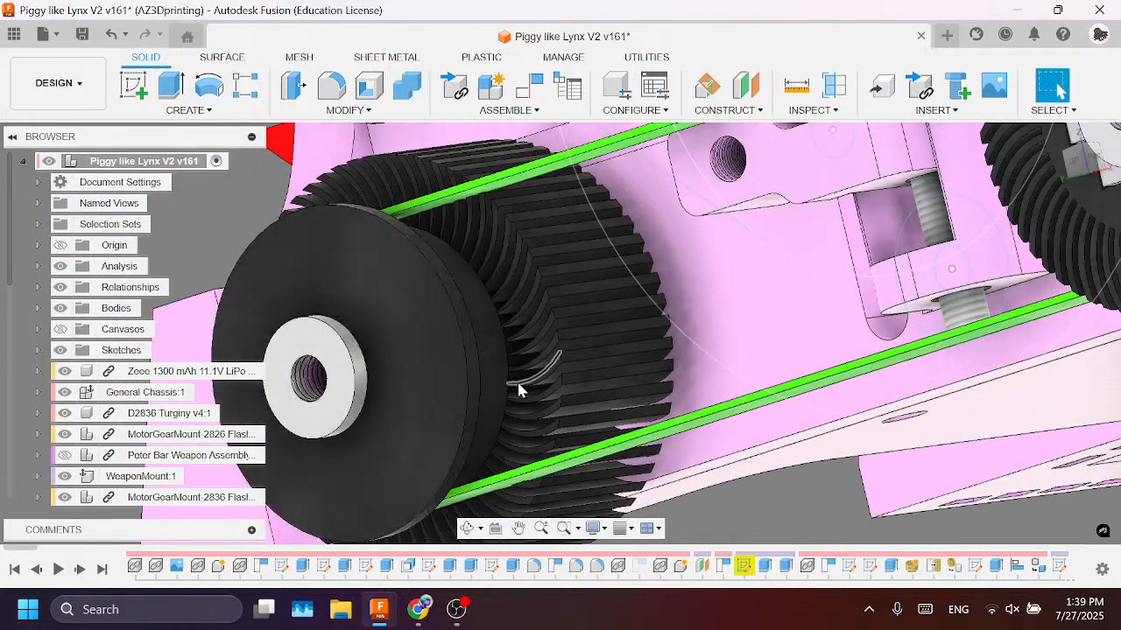
scroll(643, 393, up, 2)
scroll(642, 395, down, 10)
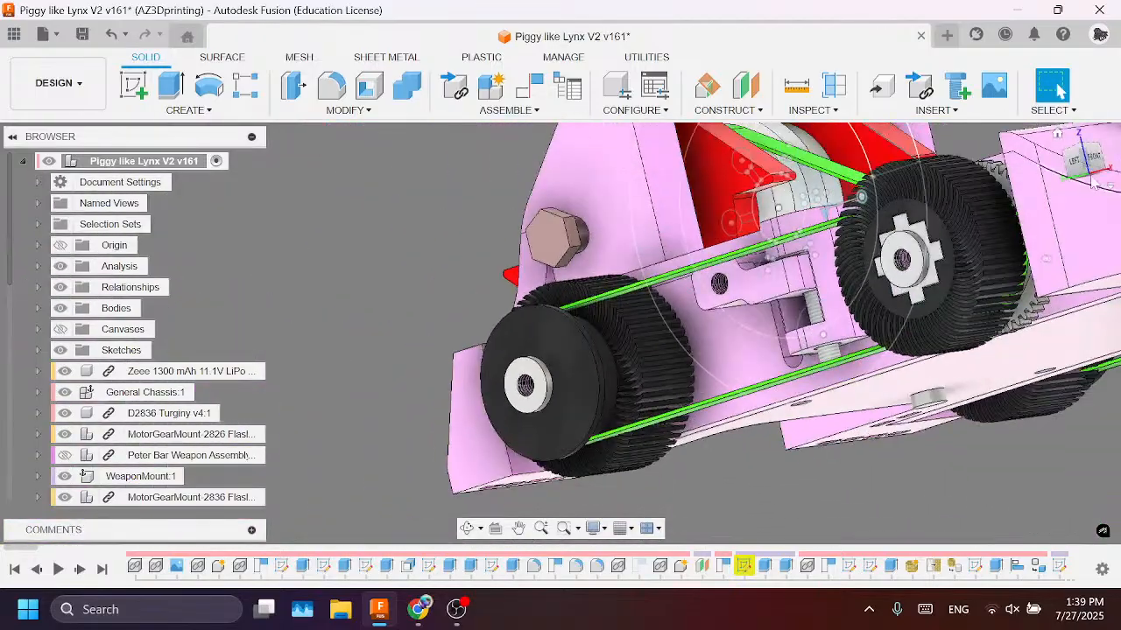
Step: Inspect the rear wheel's slots beside the weapon mount and review the whole robot from the weapon end
drag(1065, 162, 1108, 226)
middle_drag(832, 366, 1092, 618)
drag(1075, 168, 1027, 151)
middle_drag(595, 175, 655, 406)
scroll(646, 403, up, 3)
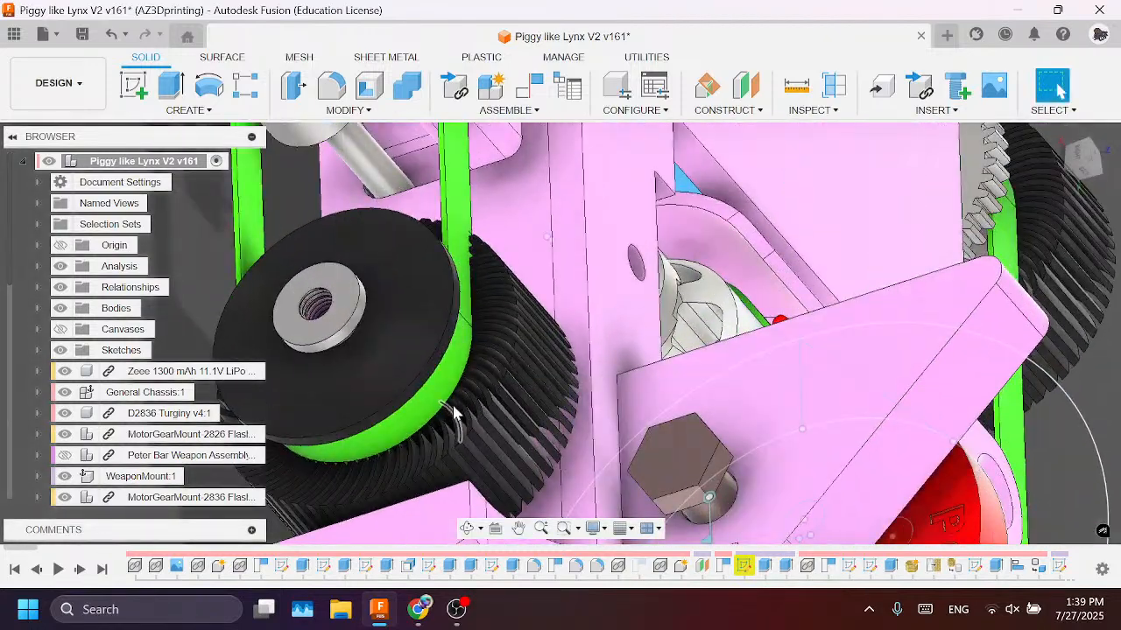
scroll(560, 403, down, 3)
scroll(658, 383, up, 4)
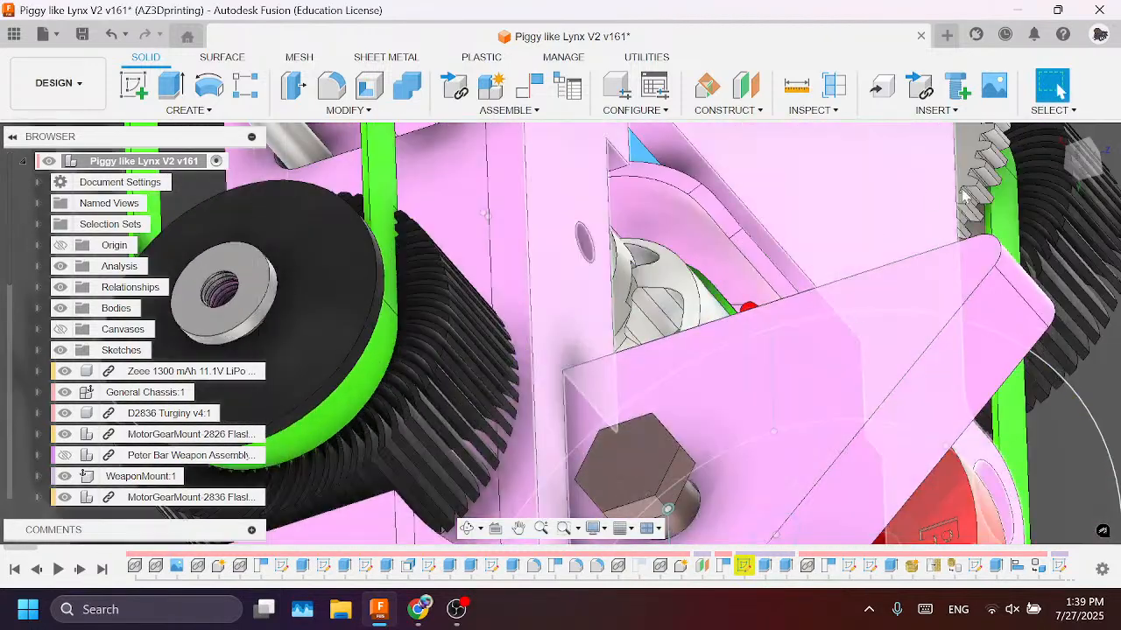
drag(1084, 162, 1053, 197)
scroll(557, 298, down, 5)
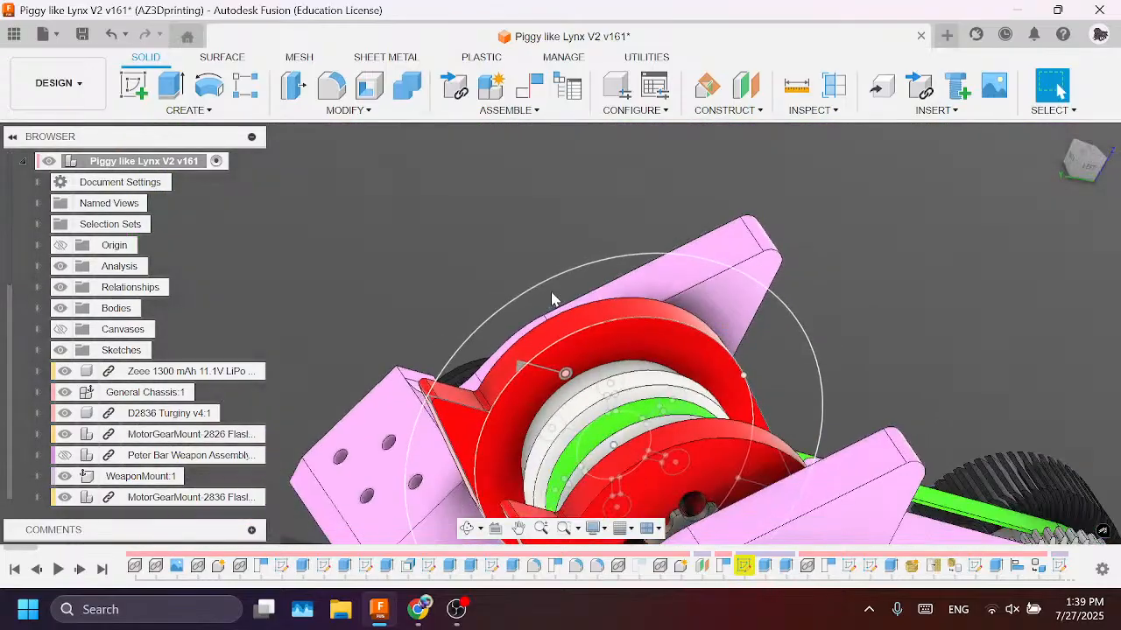
middle_drag(931, 400, 772, 105)
middle_drag(700, 289, 738, 399)
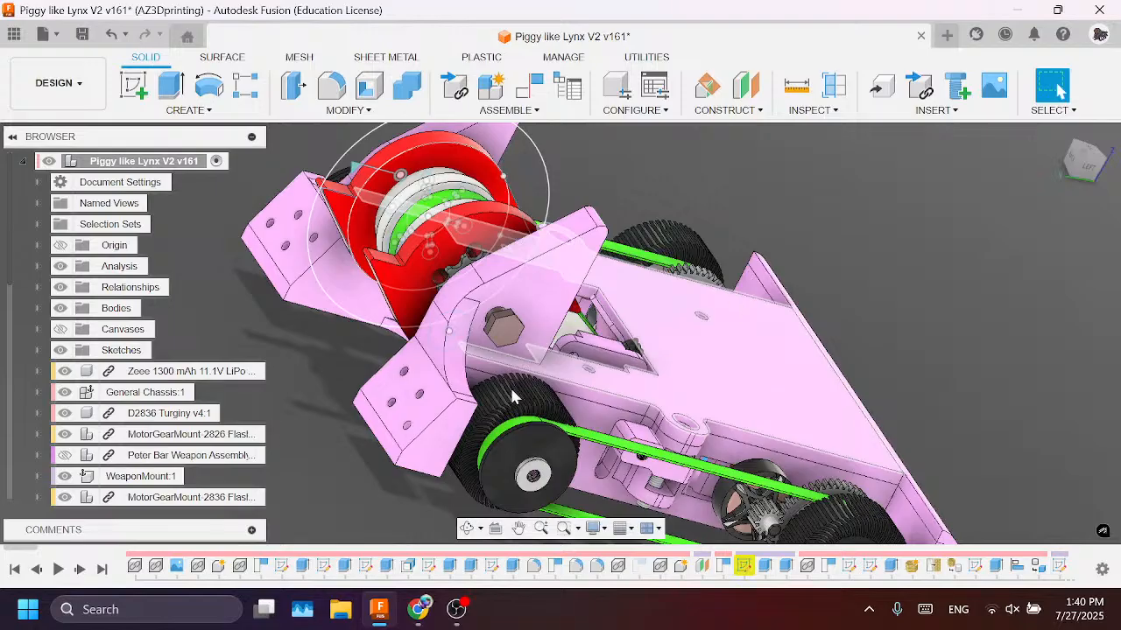
scroll(604, 395, down, 3)
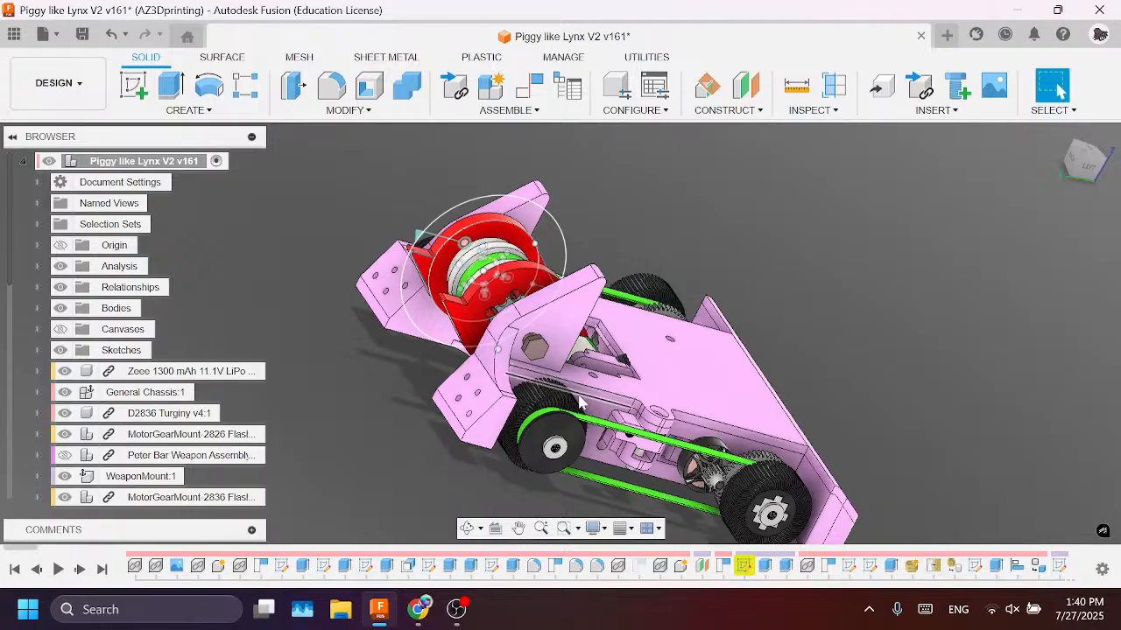
scroll(666, 269, down, 3)
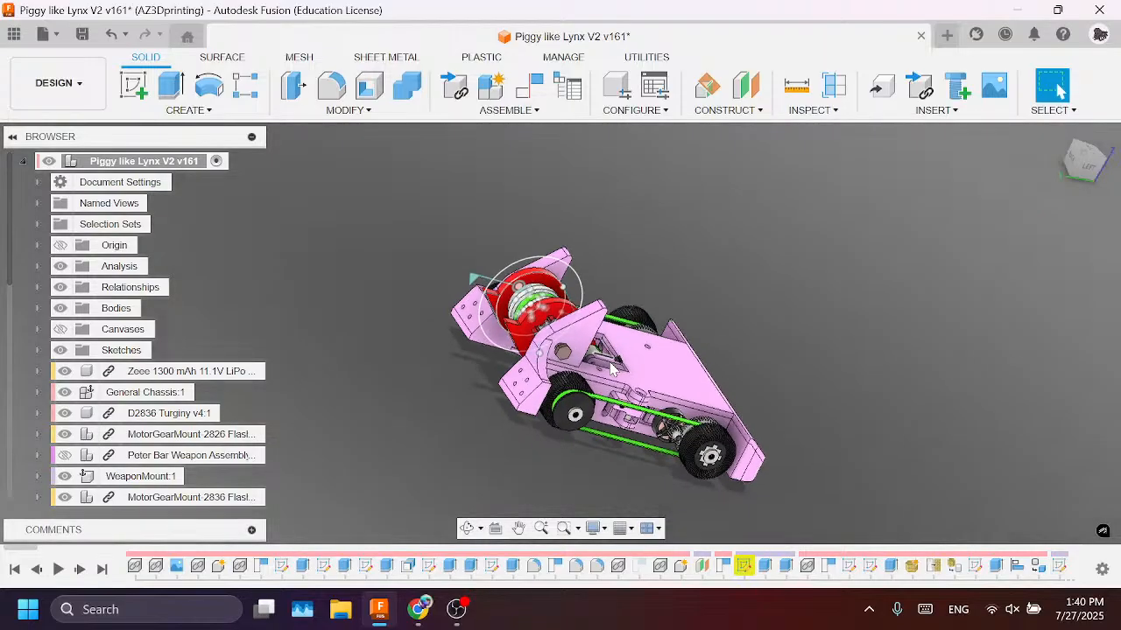
scroll(855, 241, up, 5)
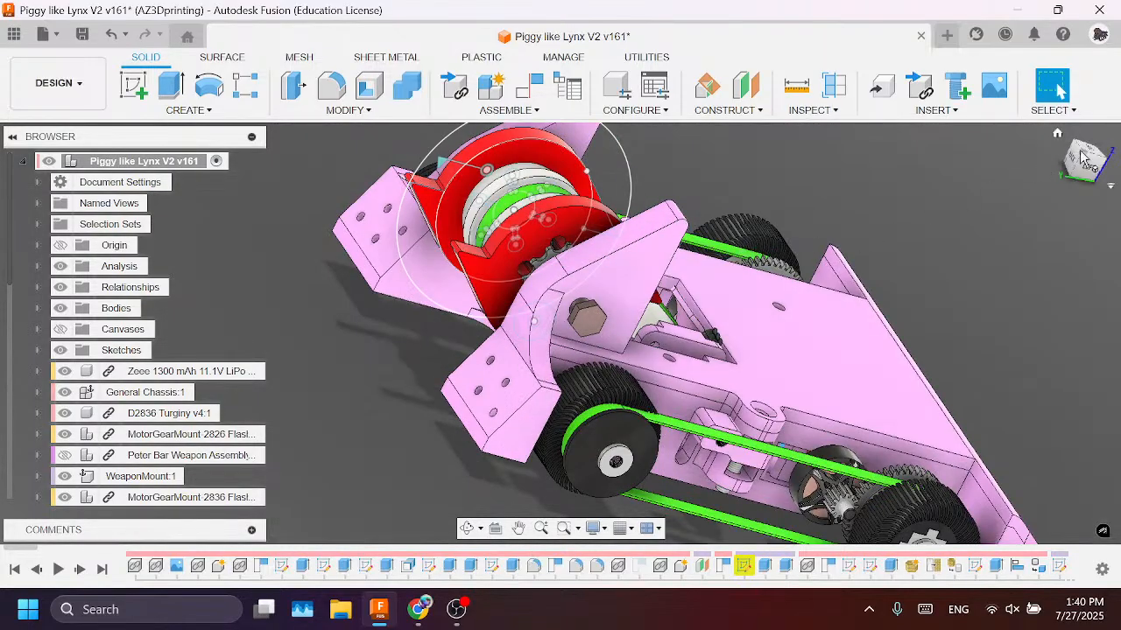
Step: Examine the robot's right side, covering the weapon, the front wheel, the belt tensioner and the drive belt
drag(1080, 151, 1025, 211)
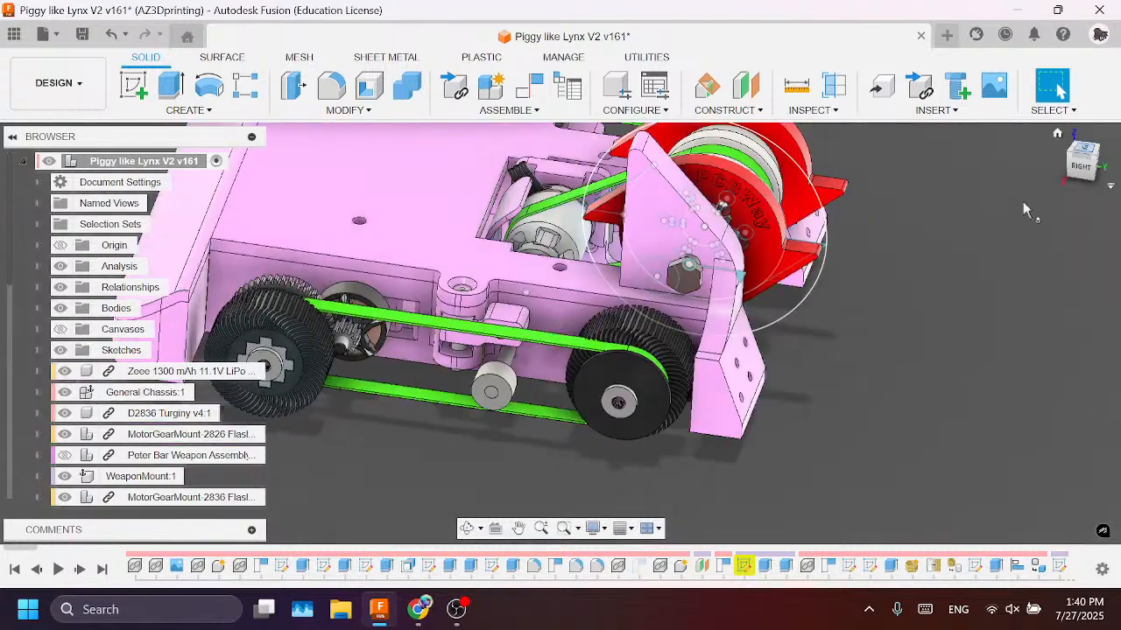
middle_drag(910, 248, 952, 416)
scroll(798, 375, up, 3)
scroll(814, 455, down, 4)
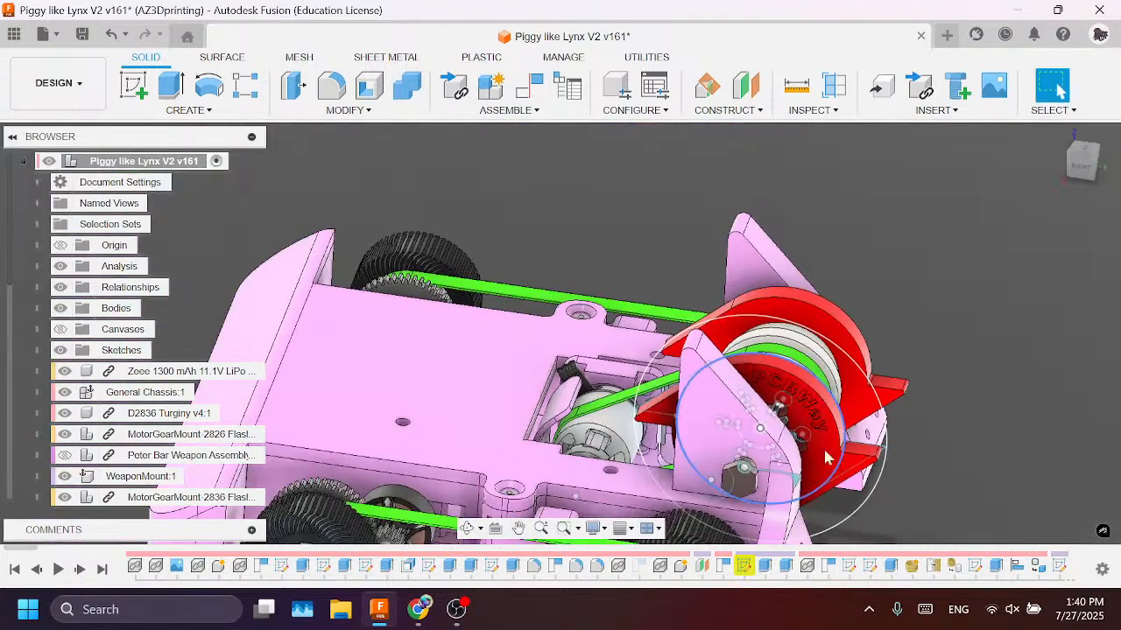
scroll(814, 456, up, 2)
middle_drag(809, 456, 995, 275)
scroll(521, 410, up, 2)
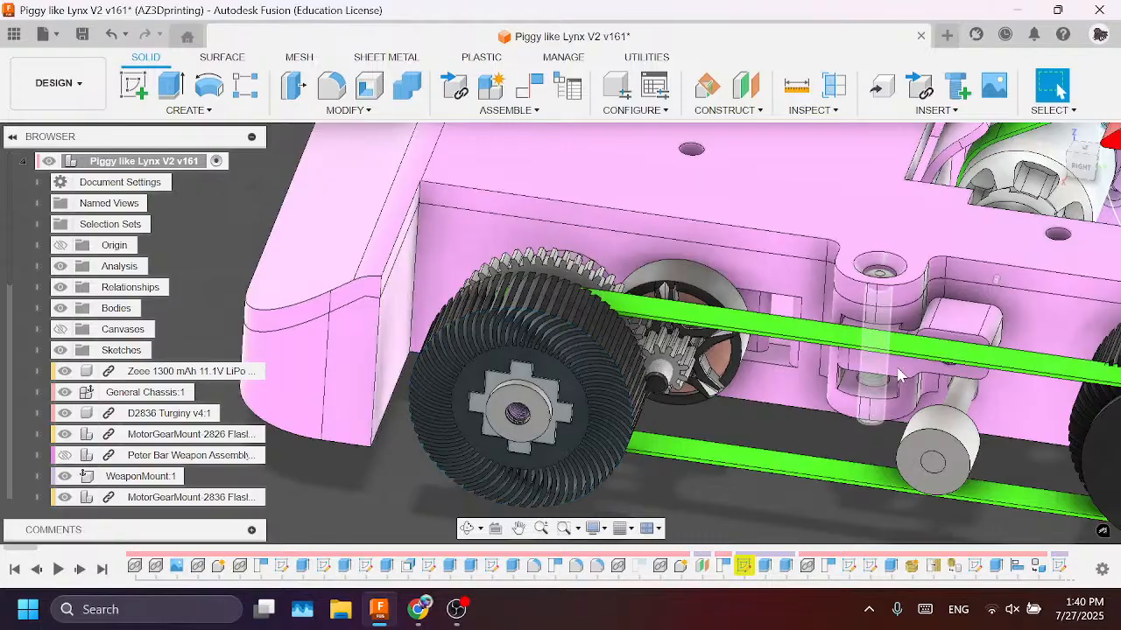
middle_drag(516, 377, 247, 366)
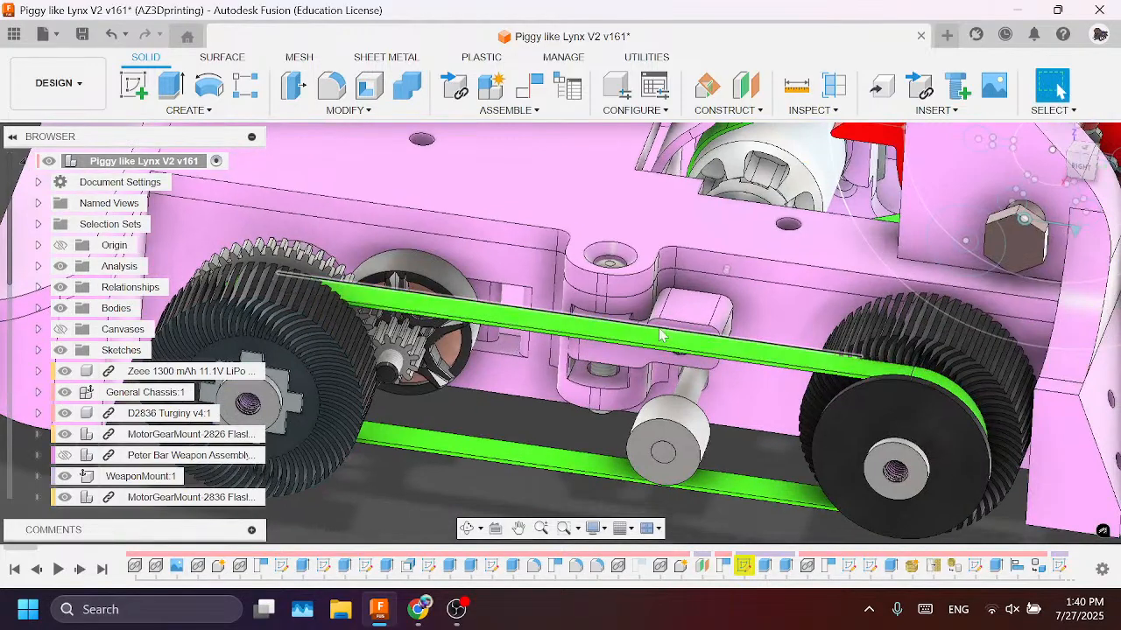
Step: Select the drive belt's face around the rear wheel pulley and inspect how the belt wraps the wheel
click(762, 357)
scroll(770, 358, up, 3)
middle_drag(1068, 425, 714, 229)
click(714, 210)
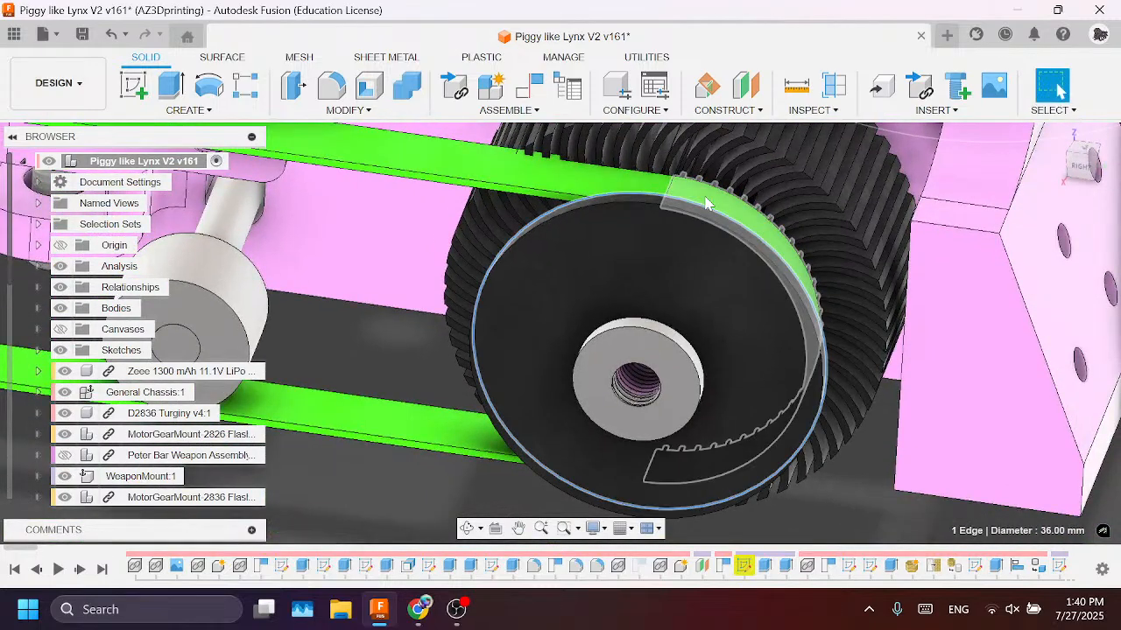
click(705, 200)
scroll(883, 329, down, 2)
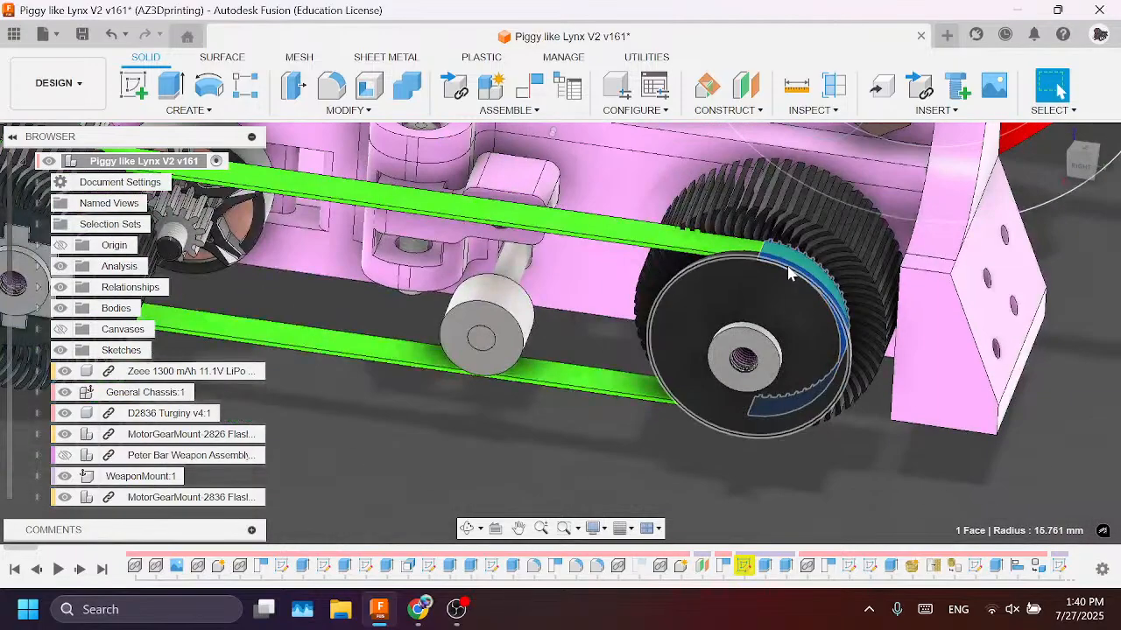
scroll(790, 277, up, 3)
scroll(821, 299, down, 5)
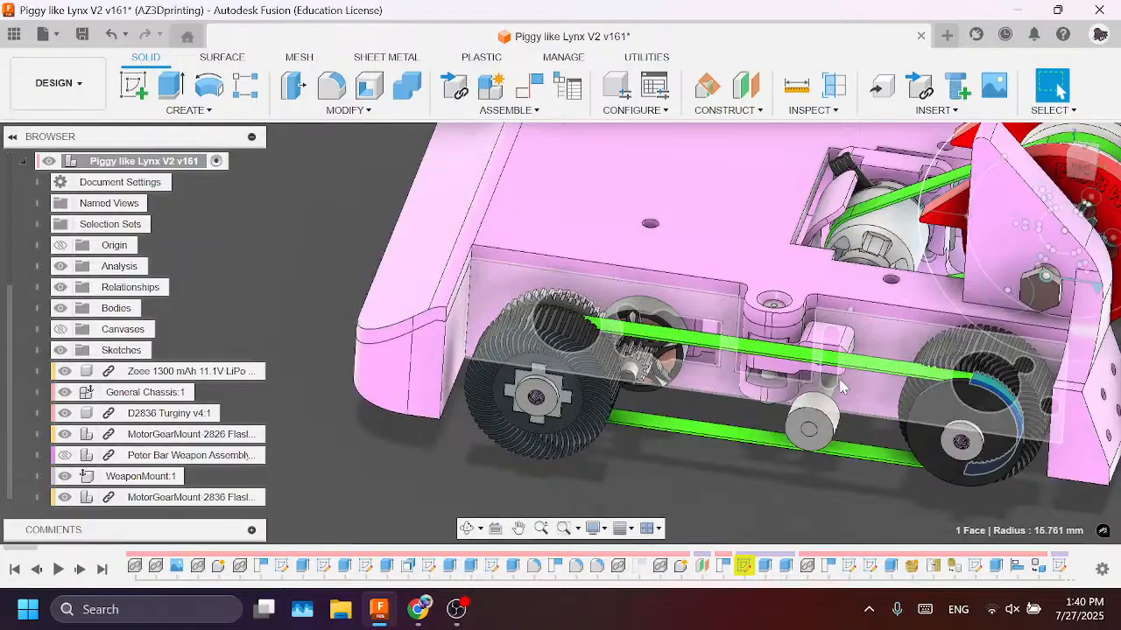
Step: Examine the belt tensioner, drive motor and chassis top from the right side and return to the home view
scroll(788, 384, up, 4)
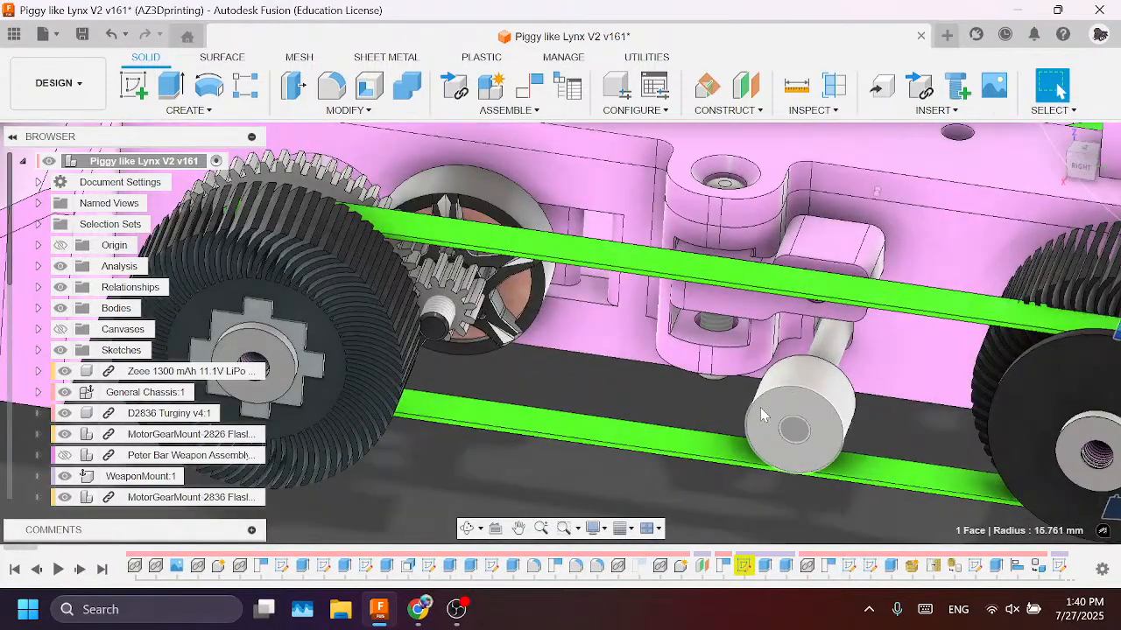
scroll(687, 431, down, 4)
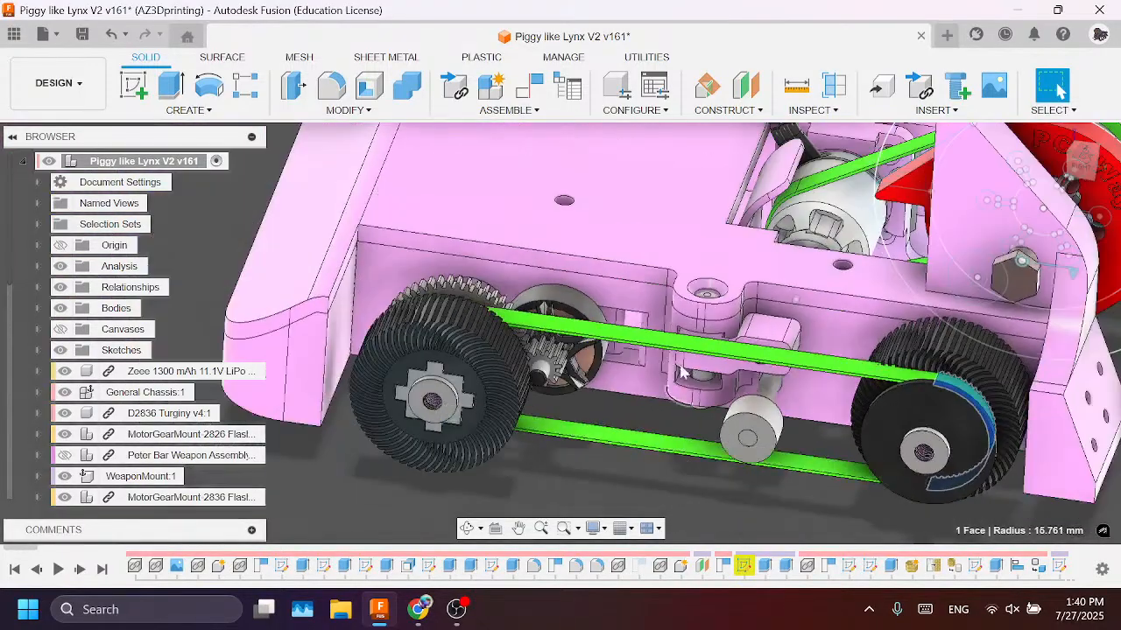
middle_drag(473, 194, 585, 384)
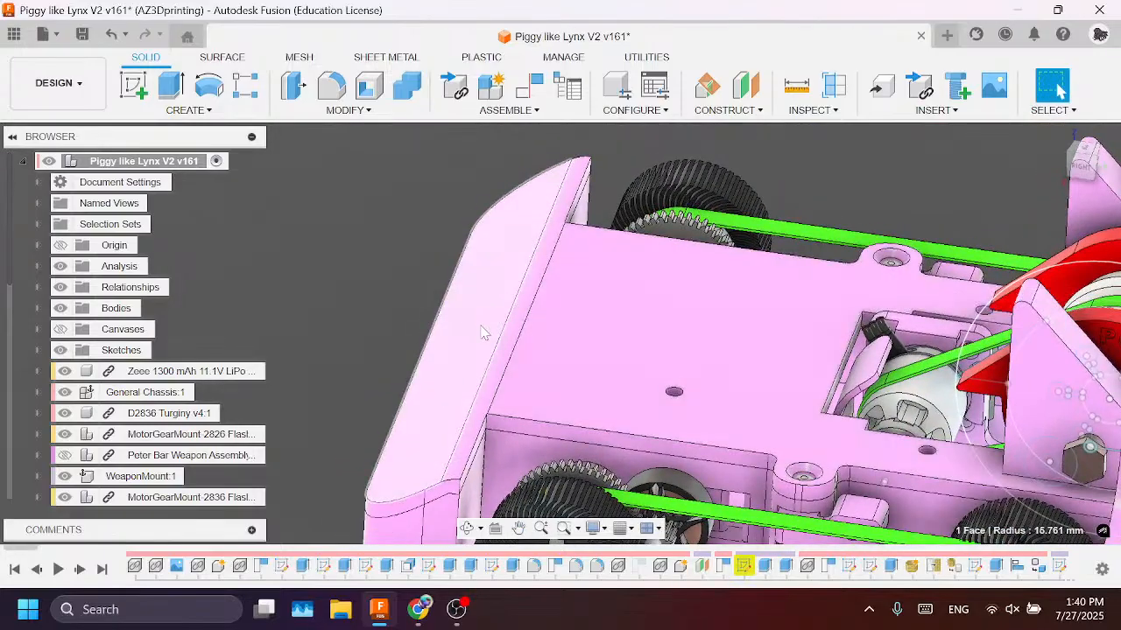
scroll(480, 332, down, 3)
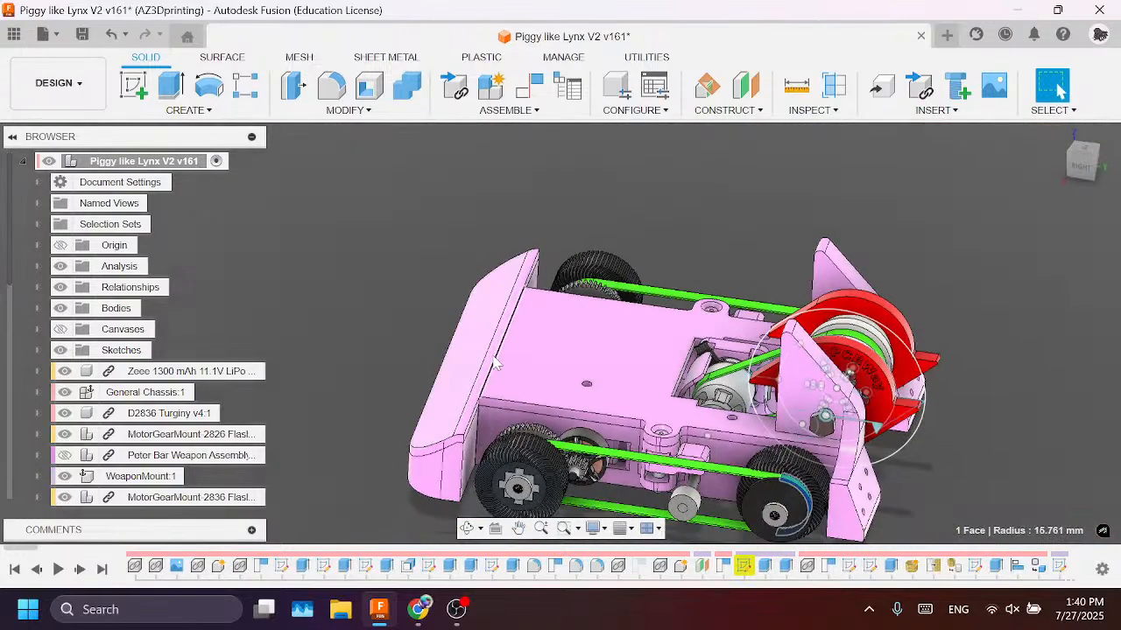
scroll(774, 277, up, 4)
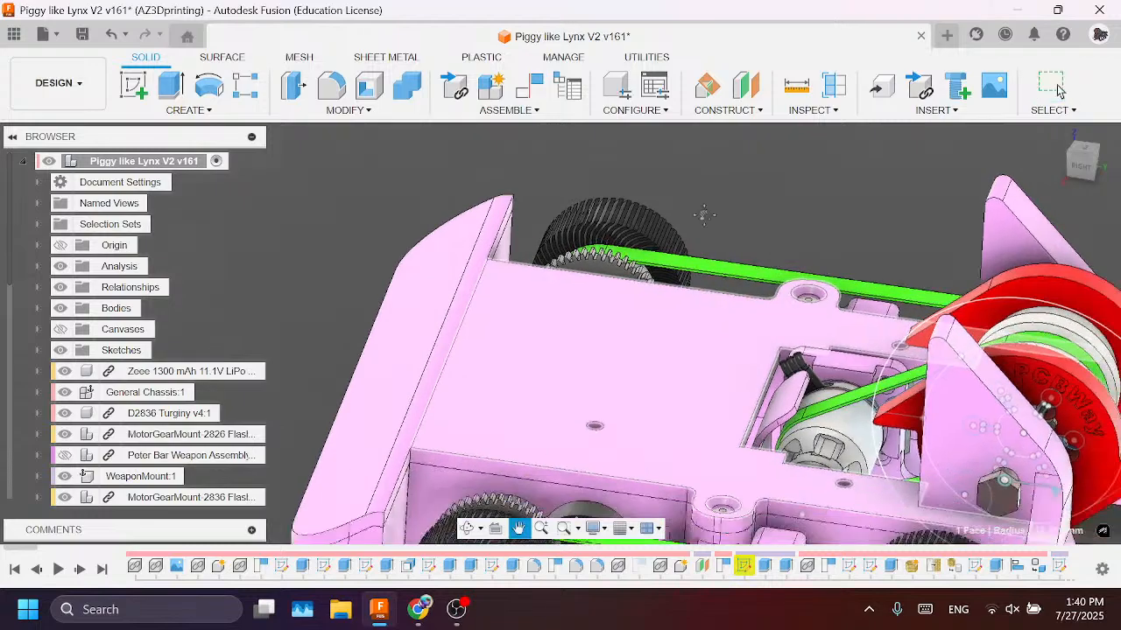
scroll(759, 278, down, 5)
scroll(834, 277, up, 3)
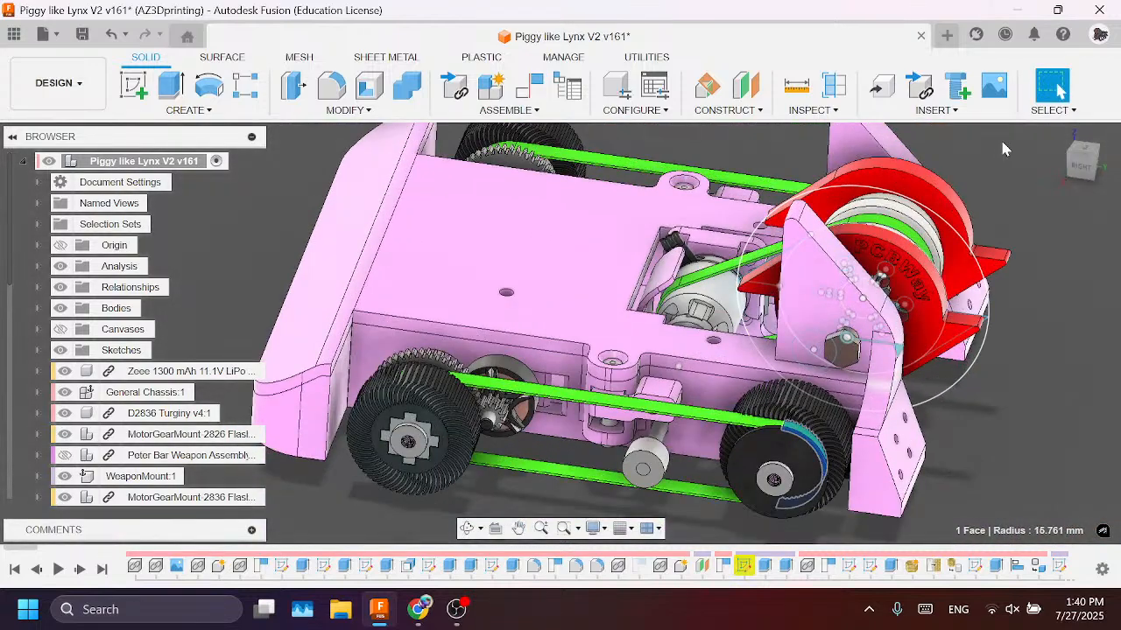
click(1063, 136)
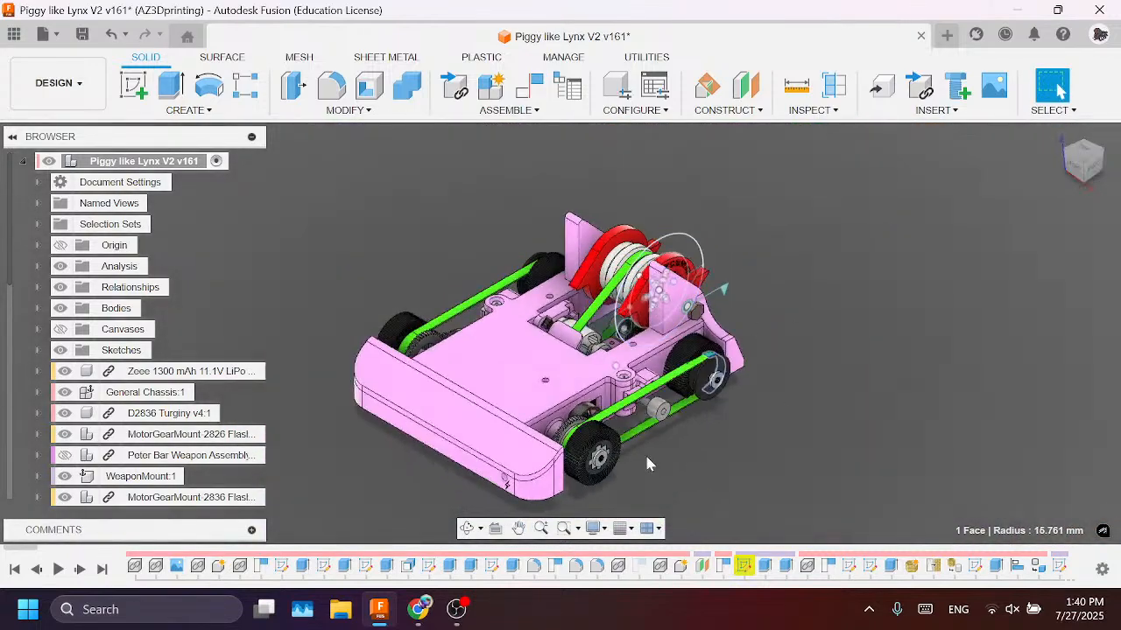
Step: Move the top chassis cover aside and inspect the front wheel's curved slots and drive gear up close
drag(501, 406, 324, 256)
scroll(569, 423, up, 4)
scroll(569, 423, up, 4)
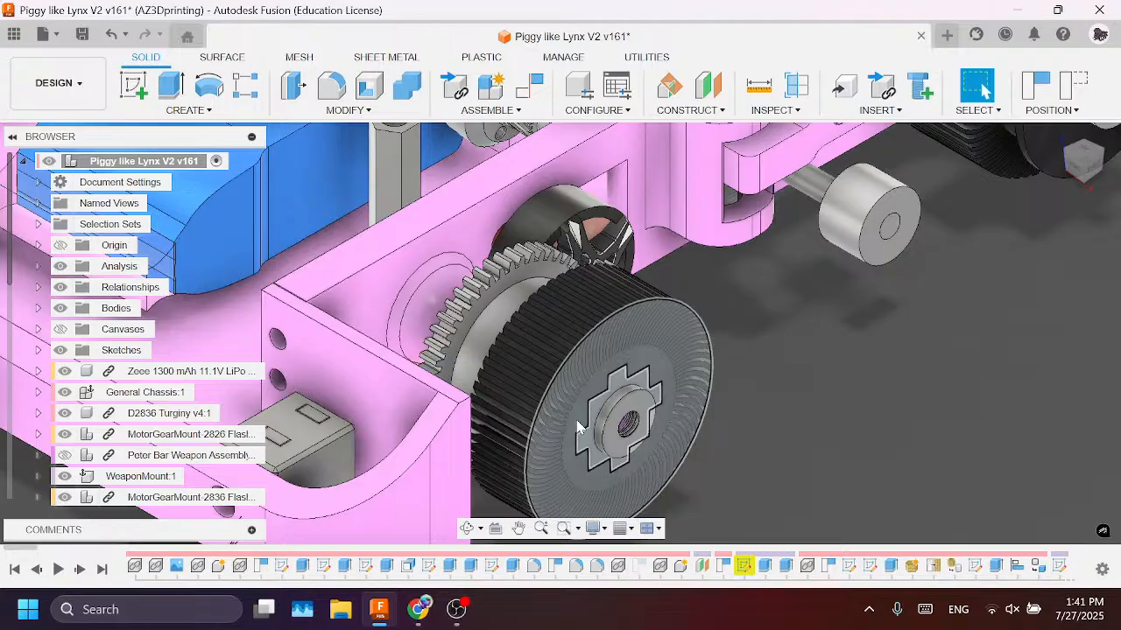
scroll(578, 427, up, 5)
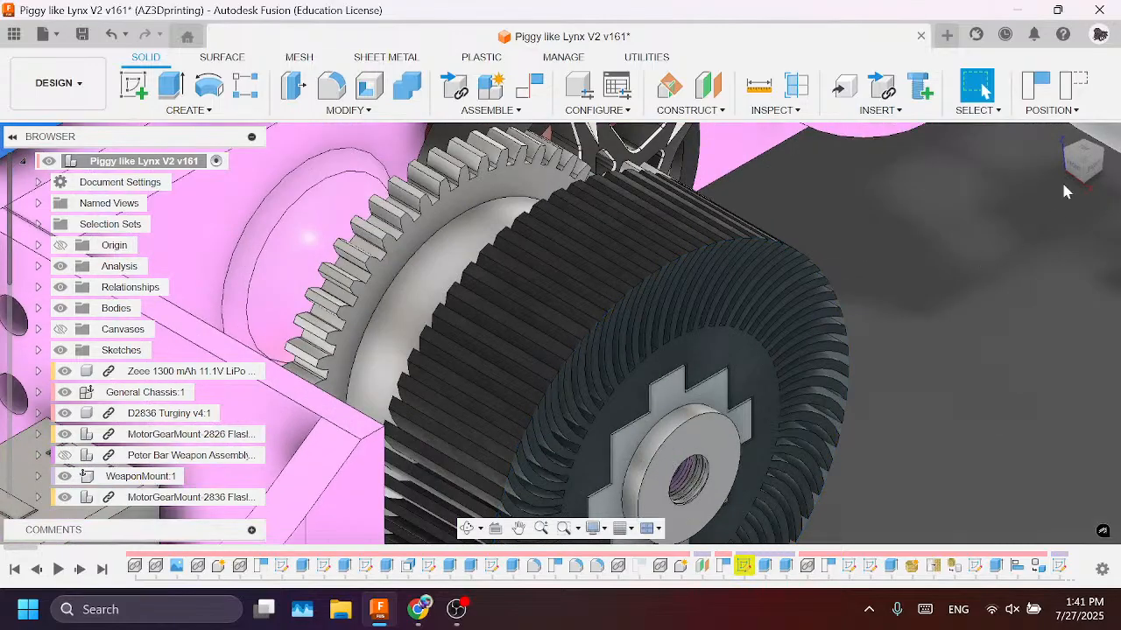
drag(1042, 147, 788, 262)
middle_drag(757, 272, 946, 310)
scroll(315, 273, up, 5)
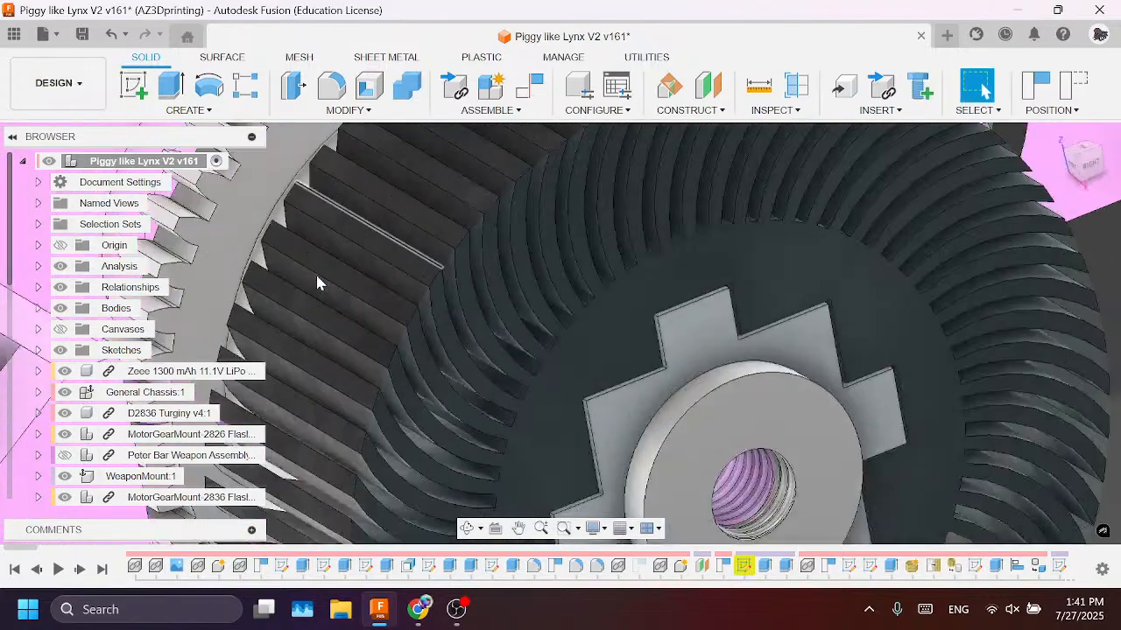
Step: Inspect the front wheel's curved slots up close, then revert the top chassis cover to its original position and view the robot's front
scroll(400, 411, up, 4)
middle_drag(384, 312, 525, 323)
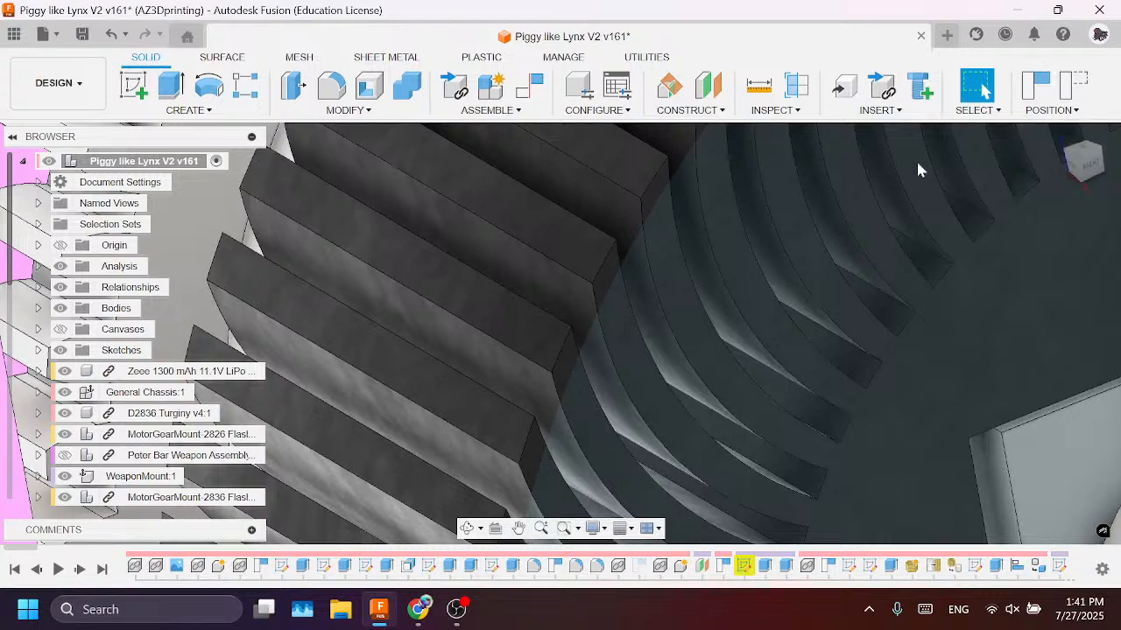
click(1059, 85)
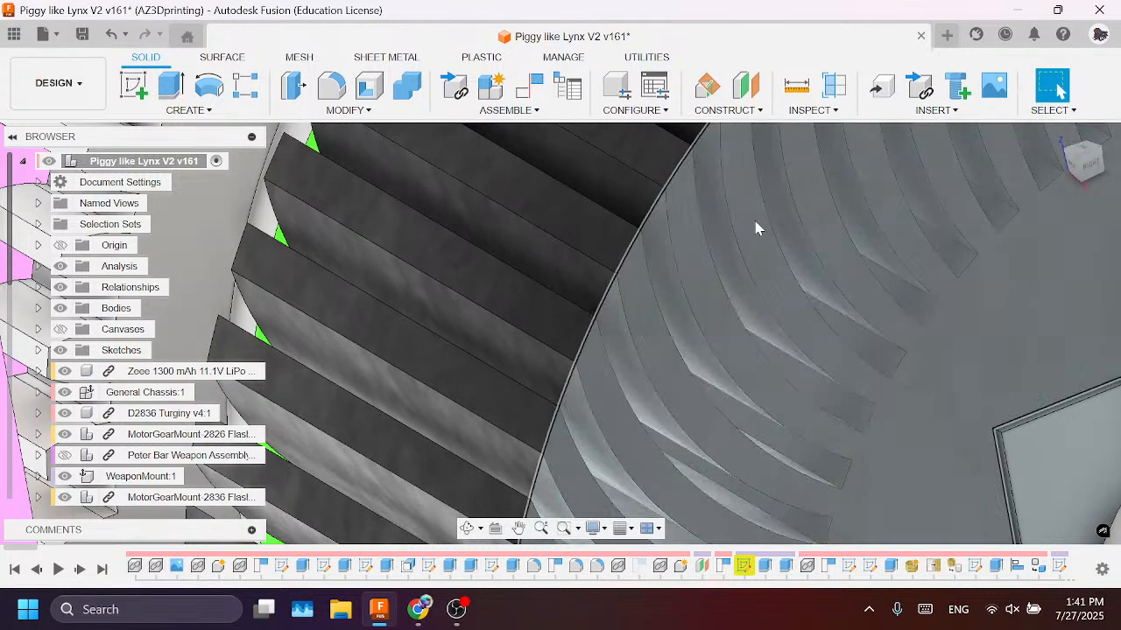
scroll(713, 246, down, 10)
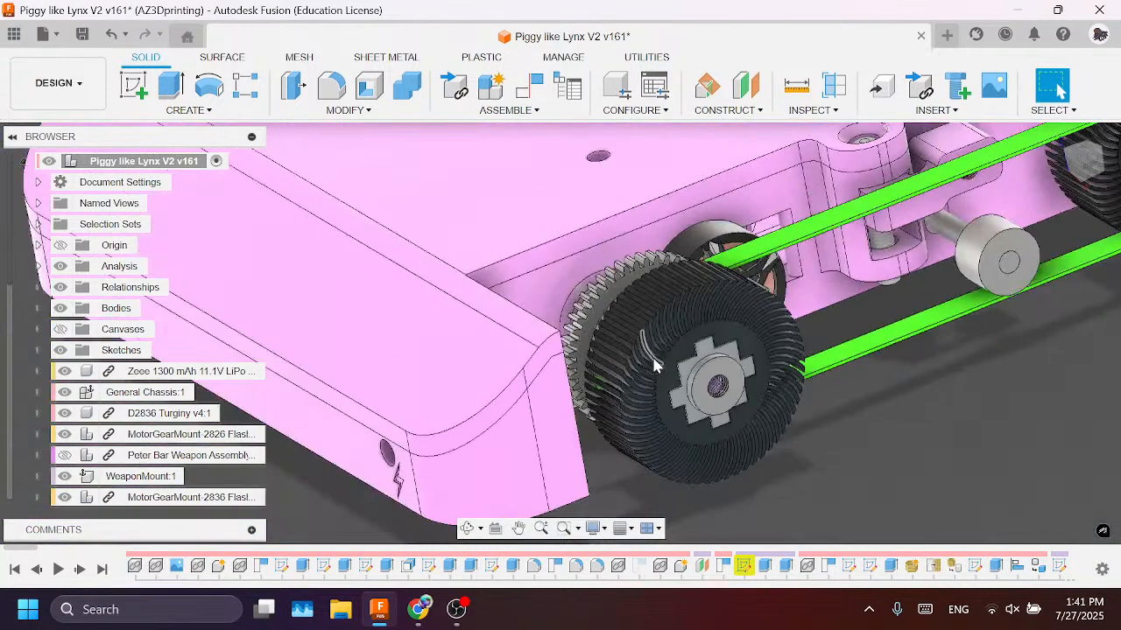
scroll(654, 366, down, 5)
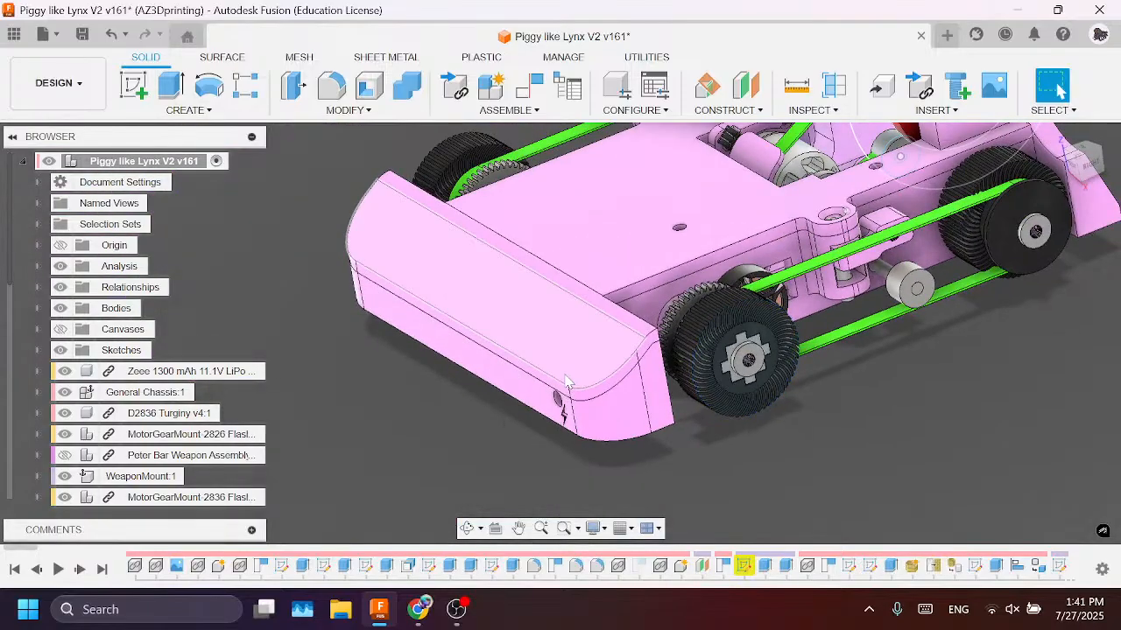
Step: Move the top chassis cover aside, inspect the battery, loose drive gear and weapon motor inside, and revert the cover's position
drag(1089, 163, 422, 169)
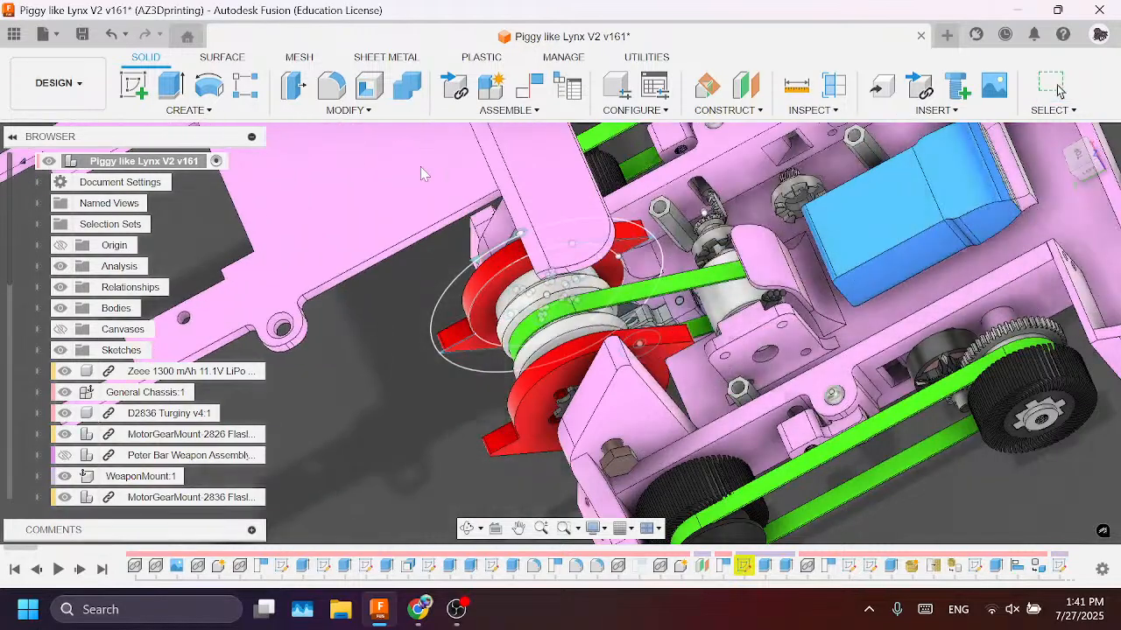
scroll(809, 306, down, 4)
scroll(809, 238, up, 6)
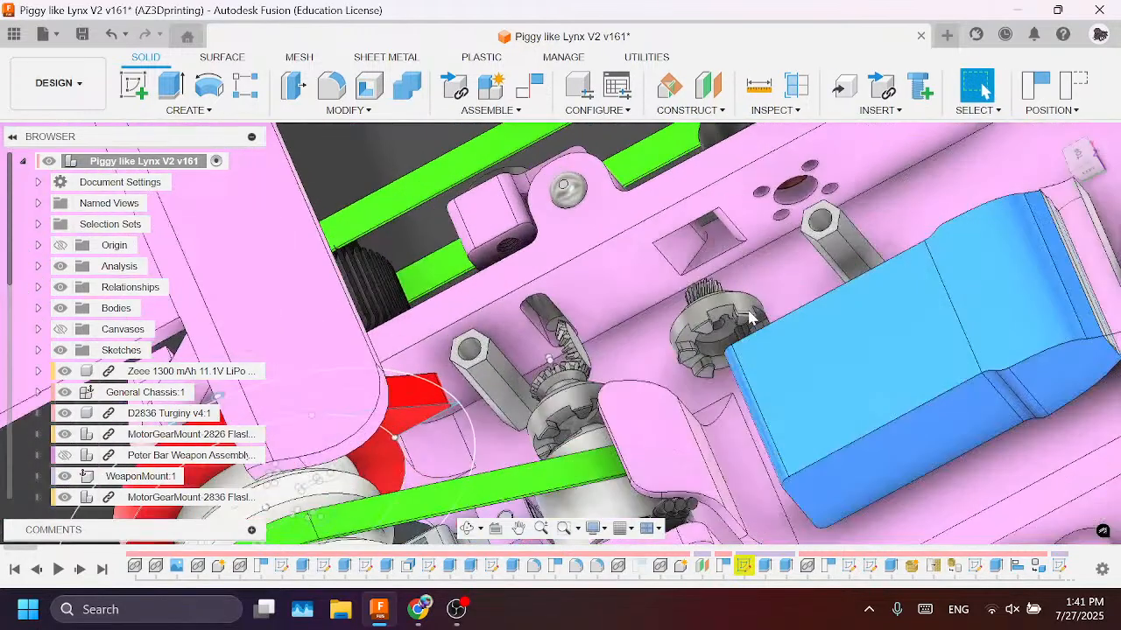
drag(710, 333, 708, 290)
scroll(707, 291, down, 3)
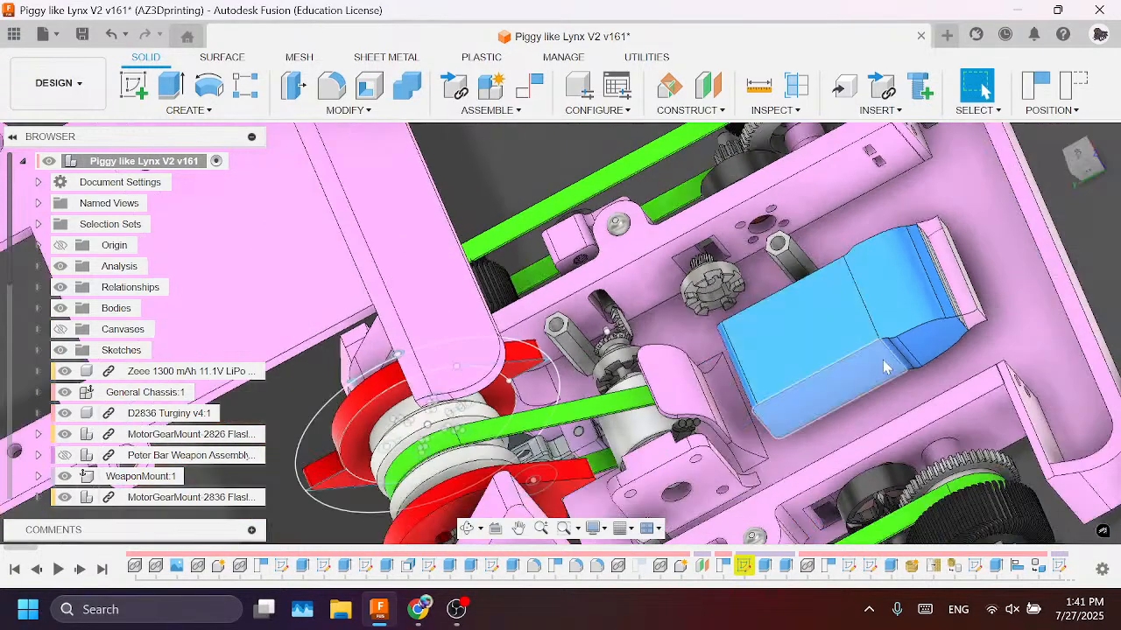
scroll(887, 332, up, 5)
scroll(886, 332, down, 4)
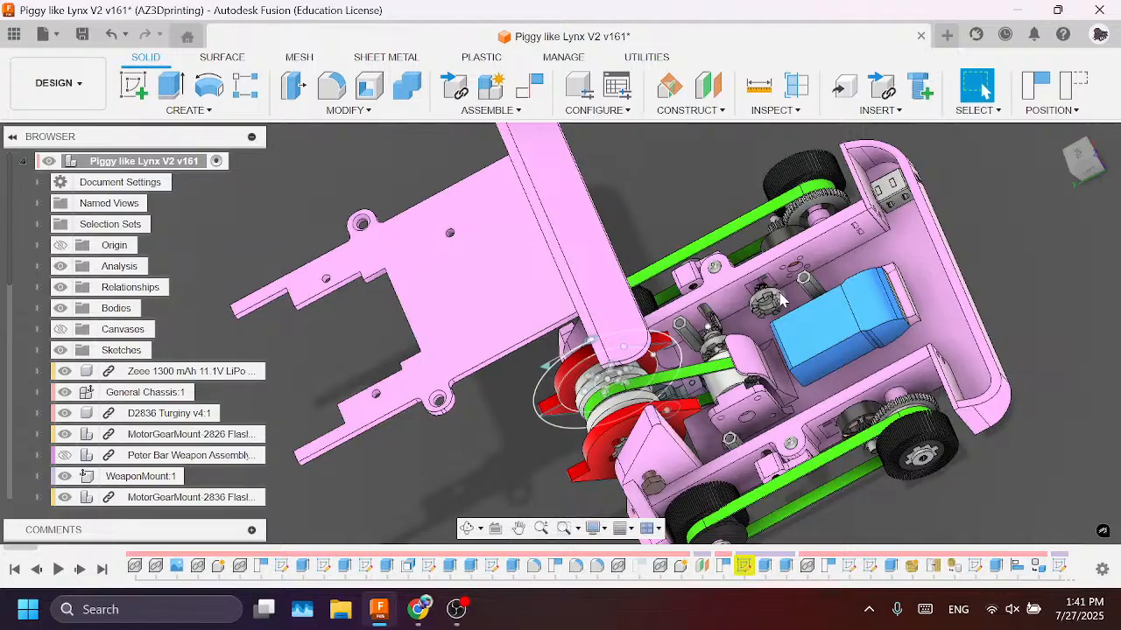
scroll(780, 295, up, 3)
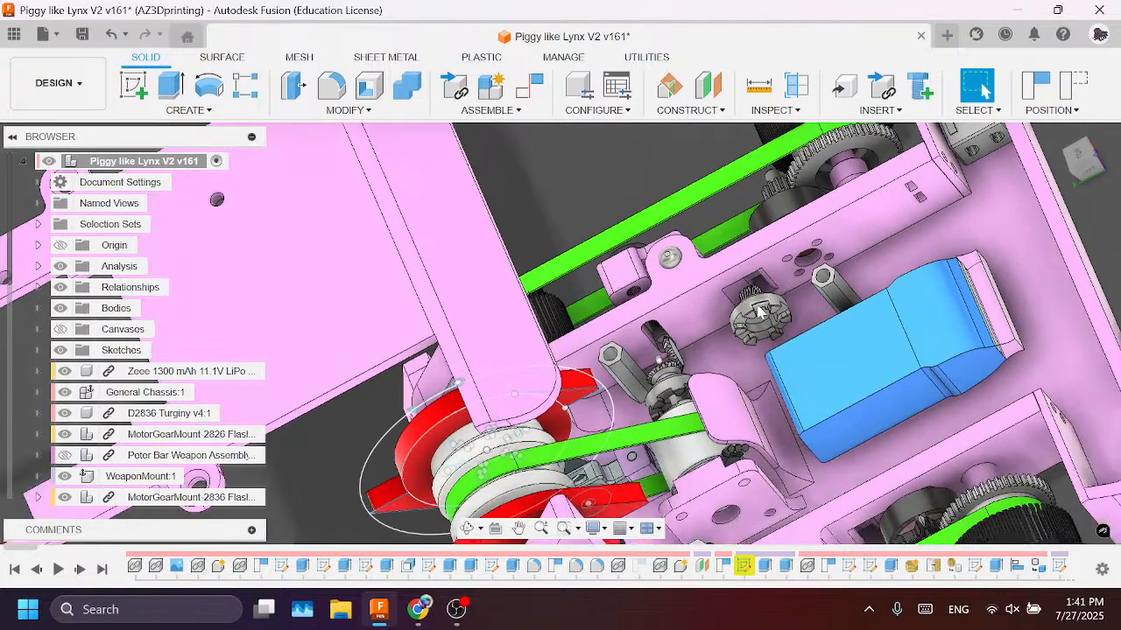
click(1073, 85)
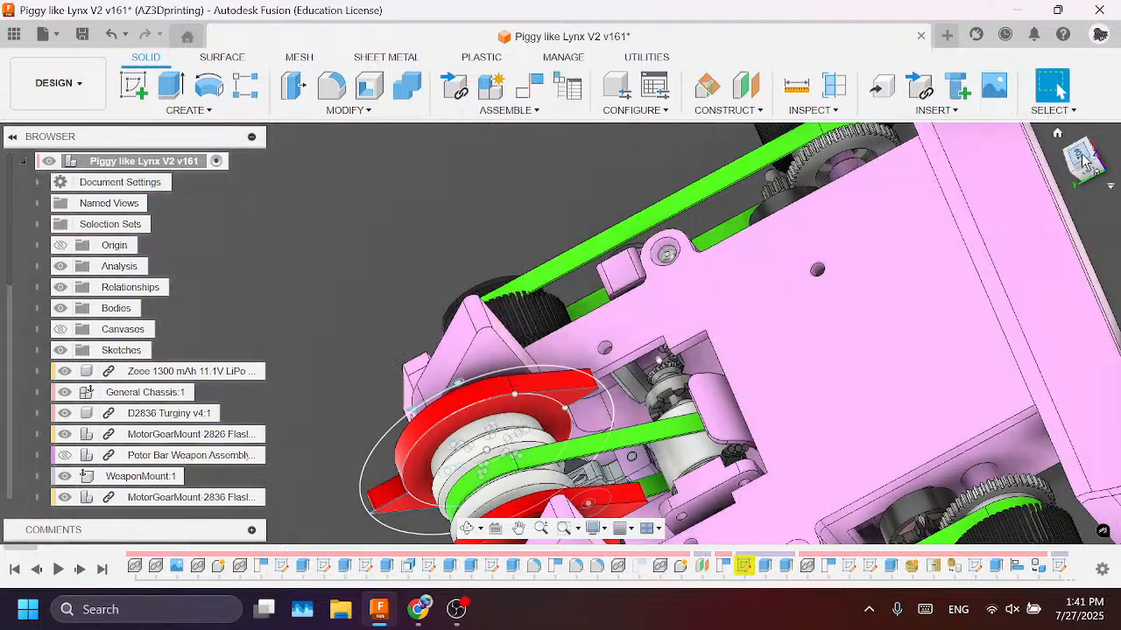
Step: Examine the robot's left side with its weapon, wheels and drive belt, and return to the right-side view
drag(1033, 202, 998, 311)
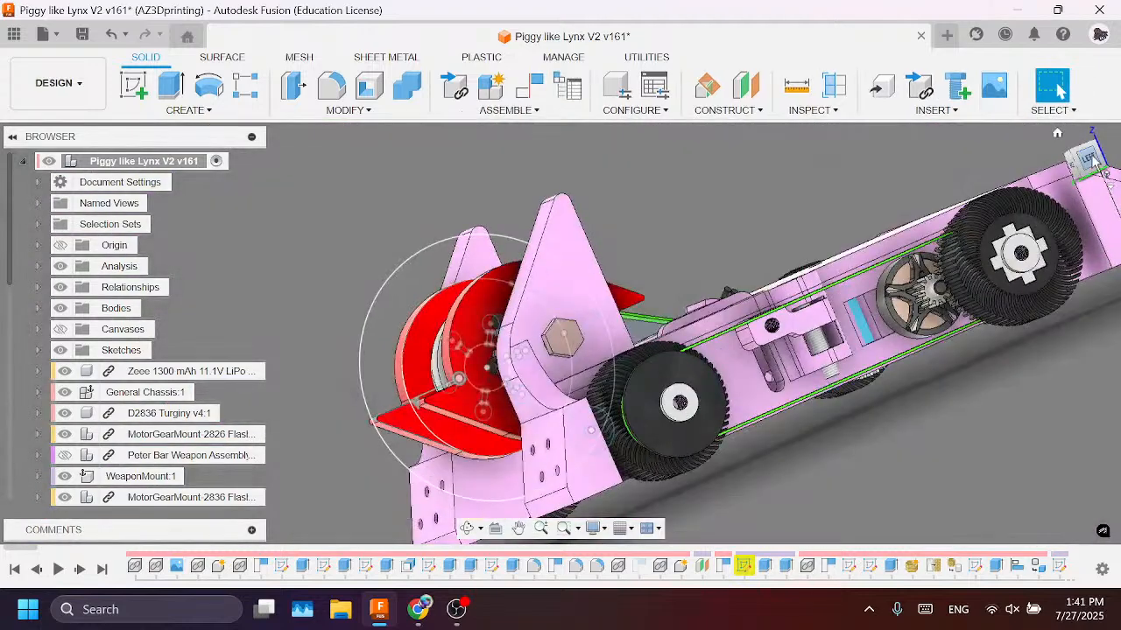
drag(1085, 164, 1108, 154)
drag(1033, 161, 832, 382)
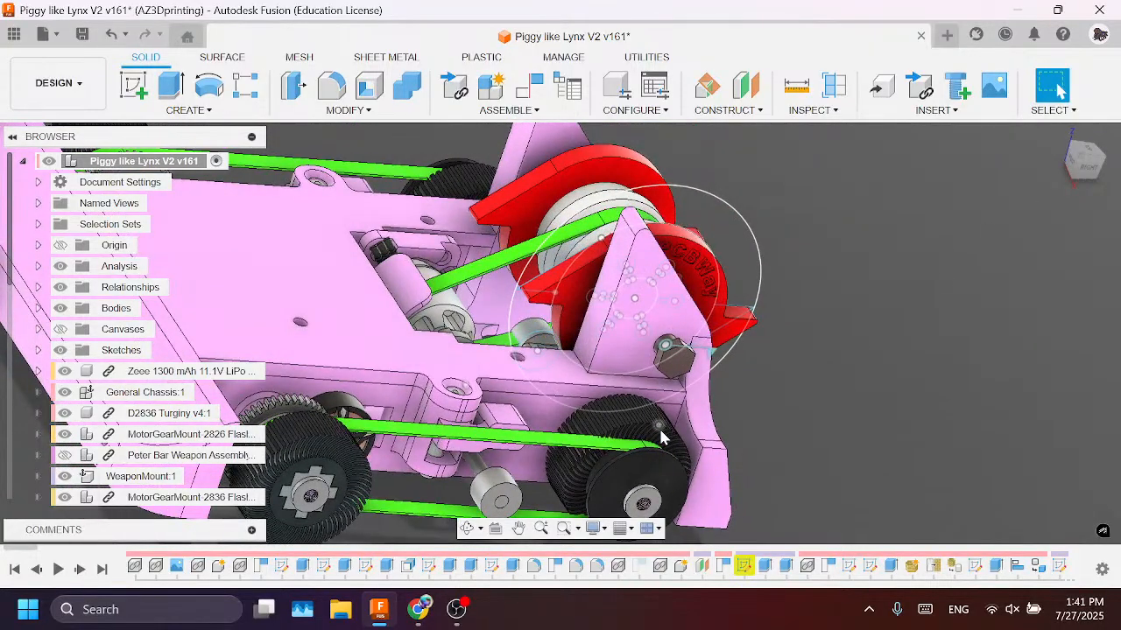
Step: Shift the chassis cover away again, examine the interior and both belt drives from the right, and put the cover back
scroll(520, 409, down, 3)
middle_drag(500, 334, 711, 301)
drag(606, 303, 312, 258)
scroll(582, 336, up, 3)
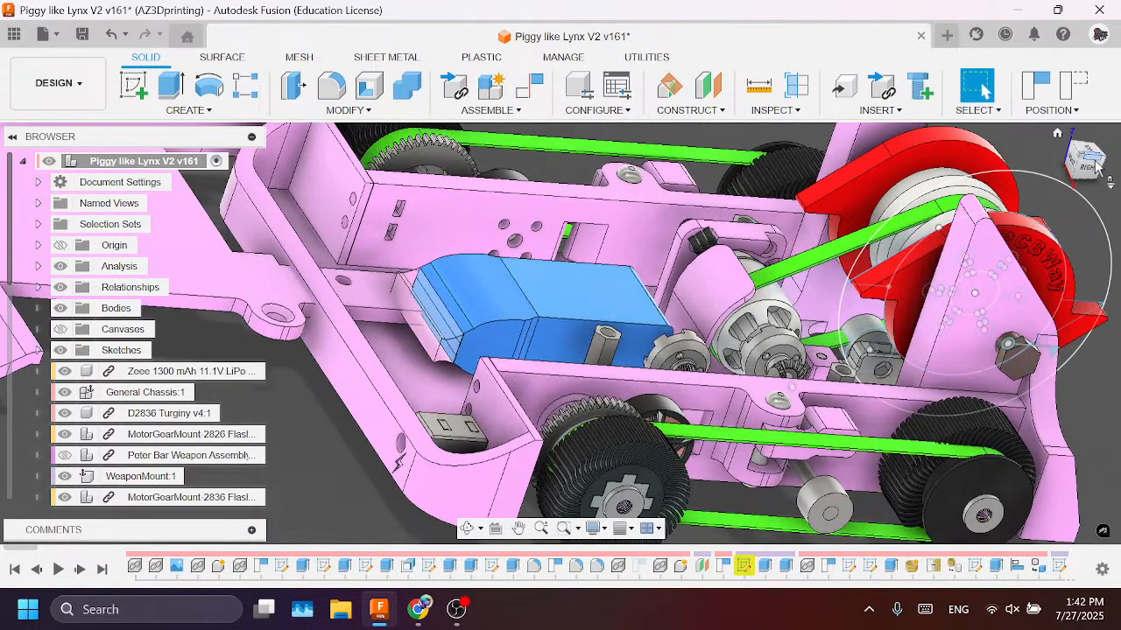
drag(1096, 167, 1102, 199)
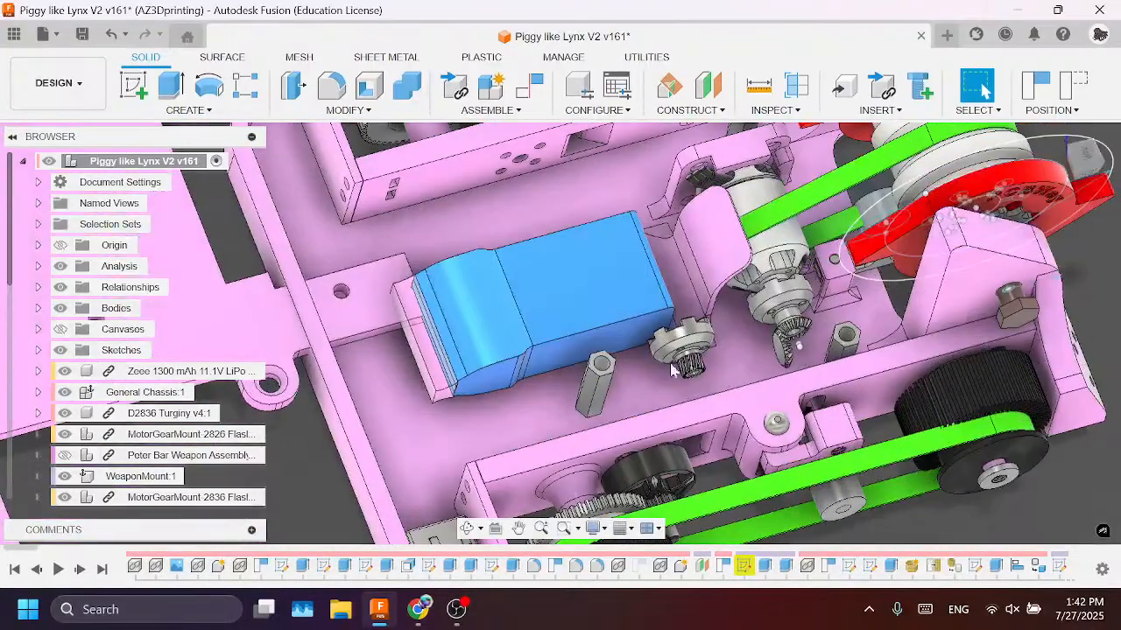
scroll(691, 297, down, 5)
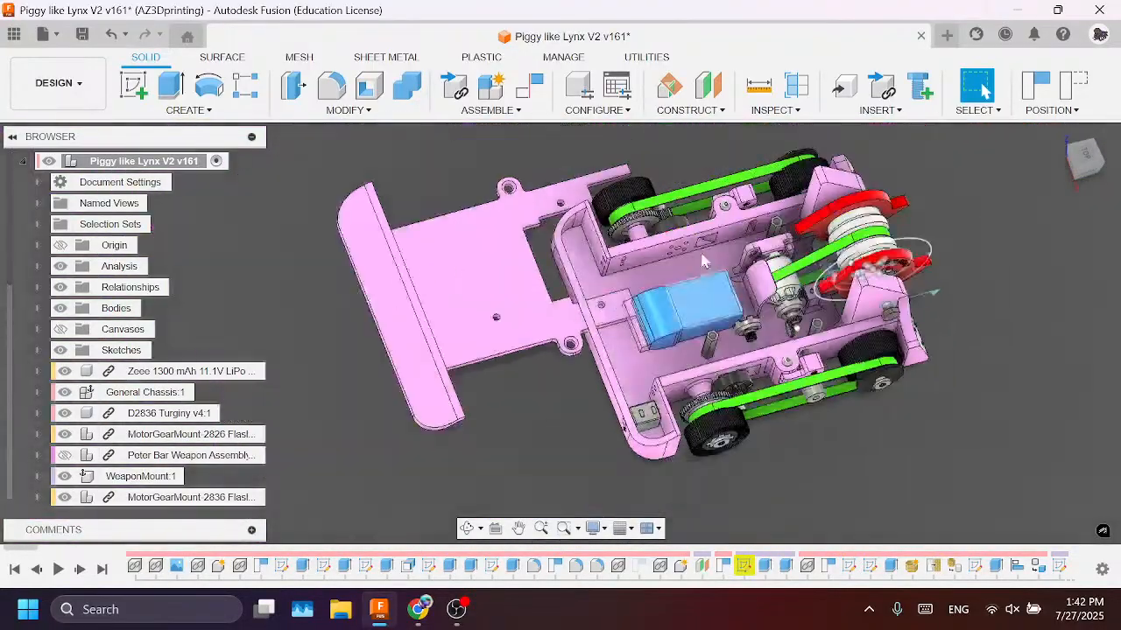
scroll(727, 217, up, 3)
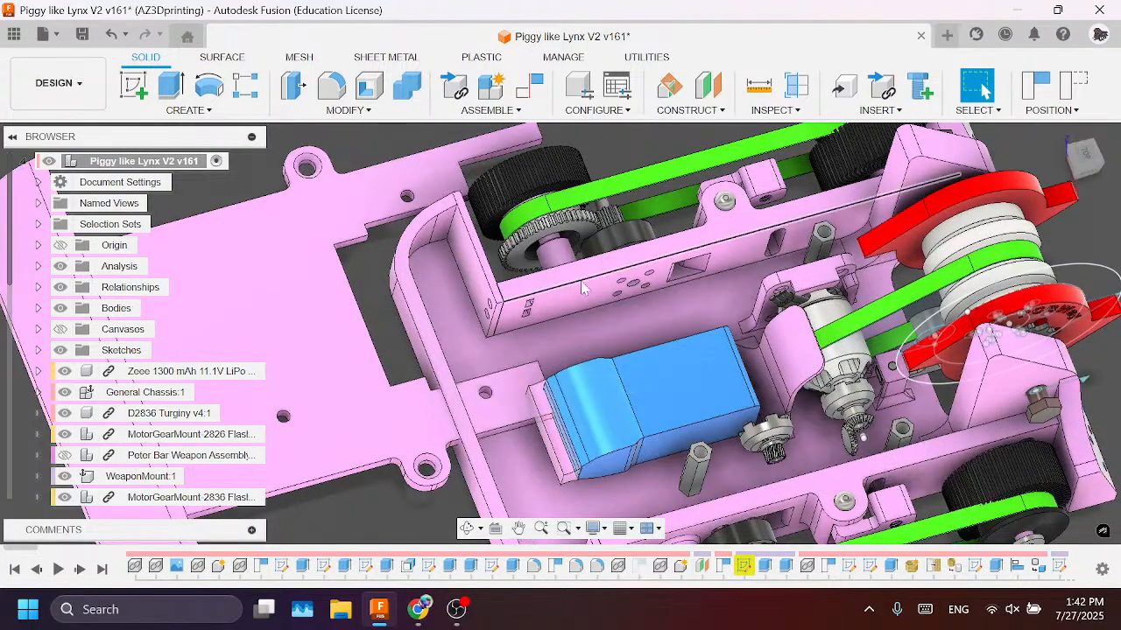
click(1075, 87)
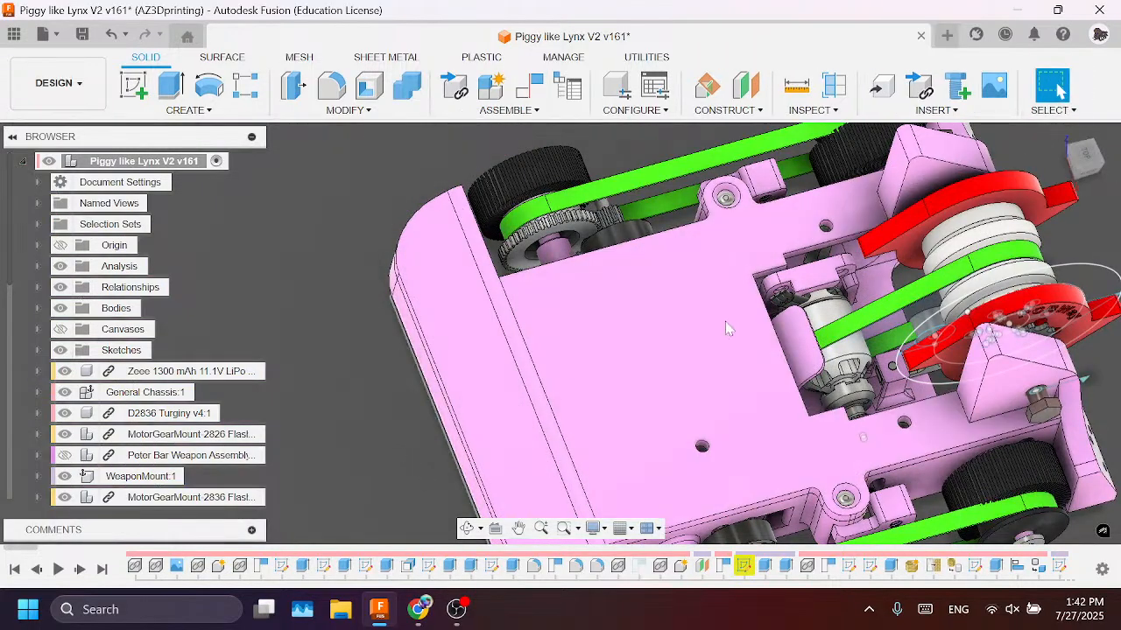
click(1085, 156)
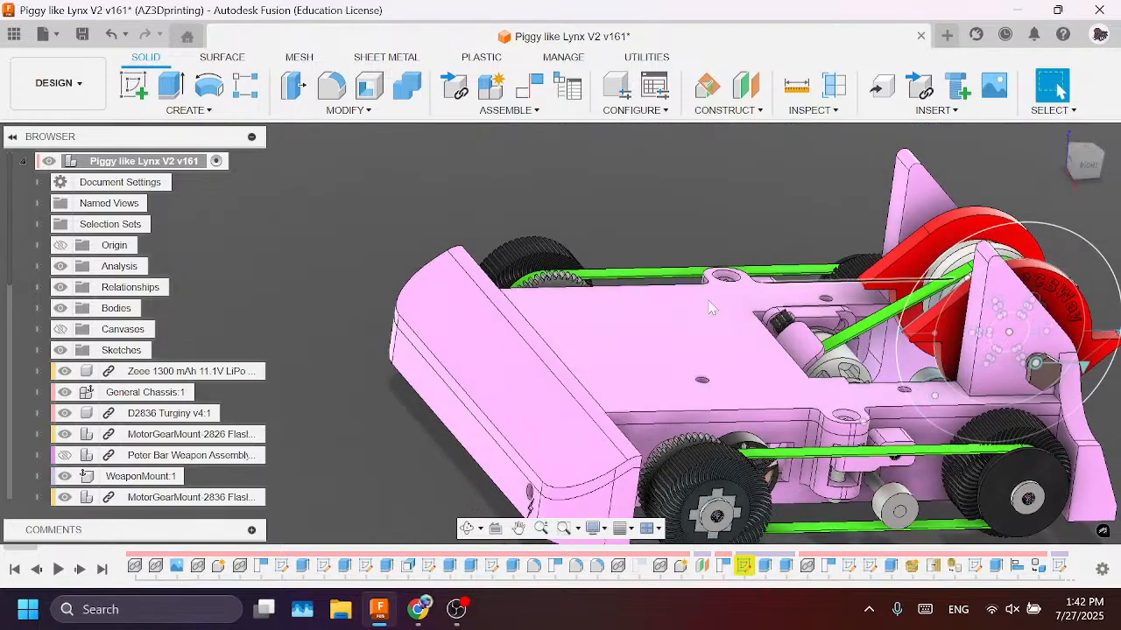
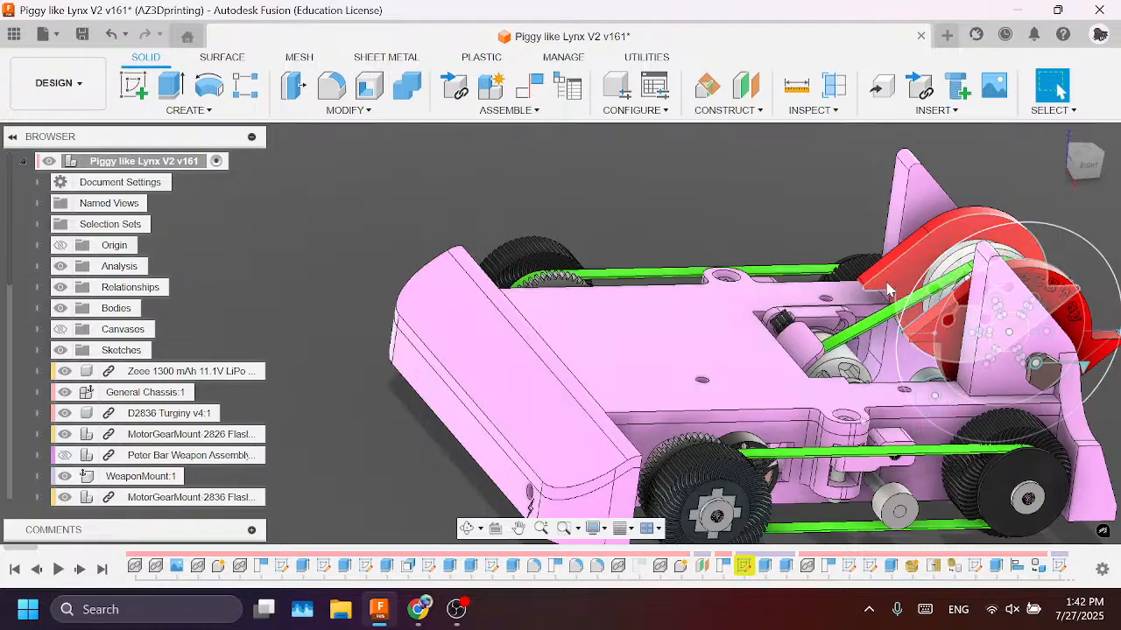
Step: Inspect the front wheel's tread, curved side slots and hub up close from the right side
scroll(692, 490, up, 5)
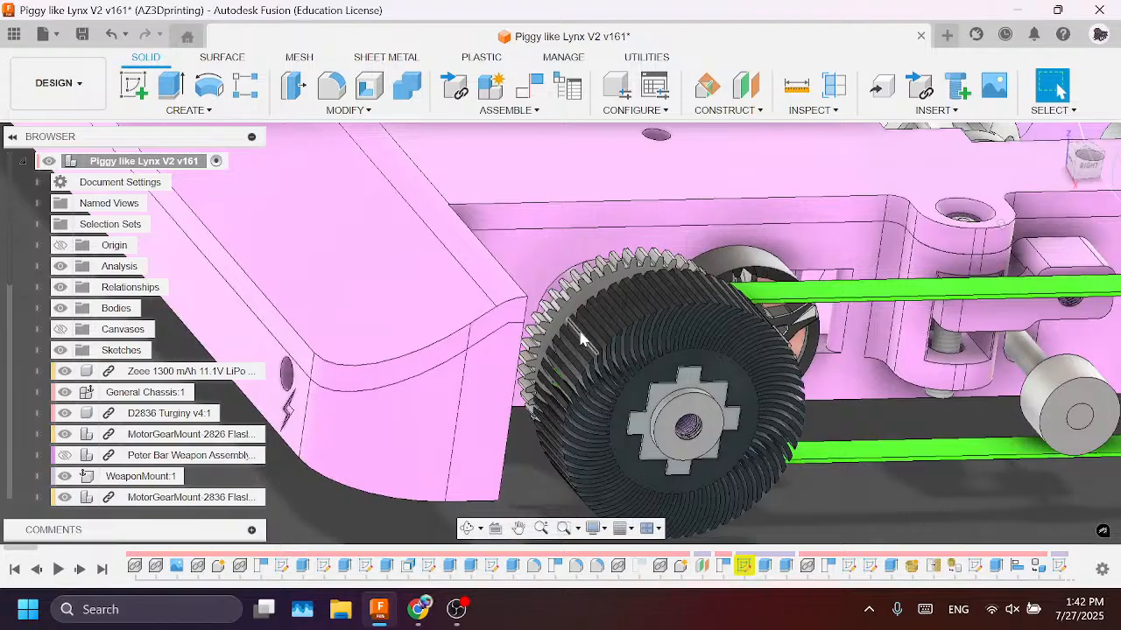
scroll(587, 339, up, 2)
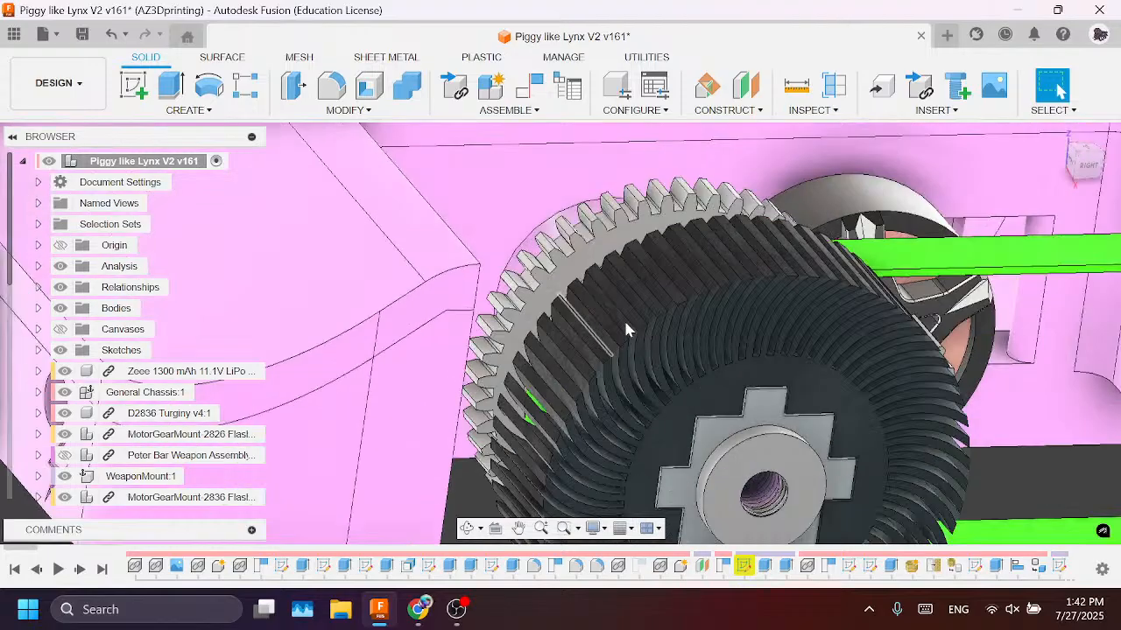
scroll(596, 308, up, 5)
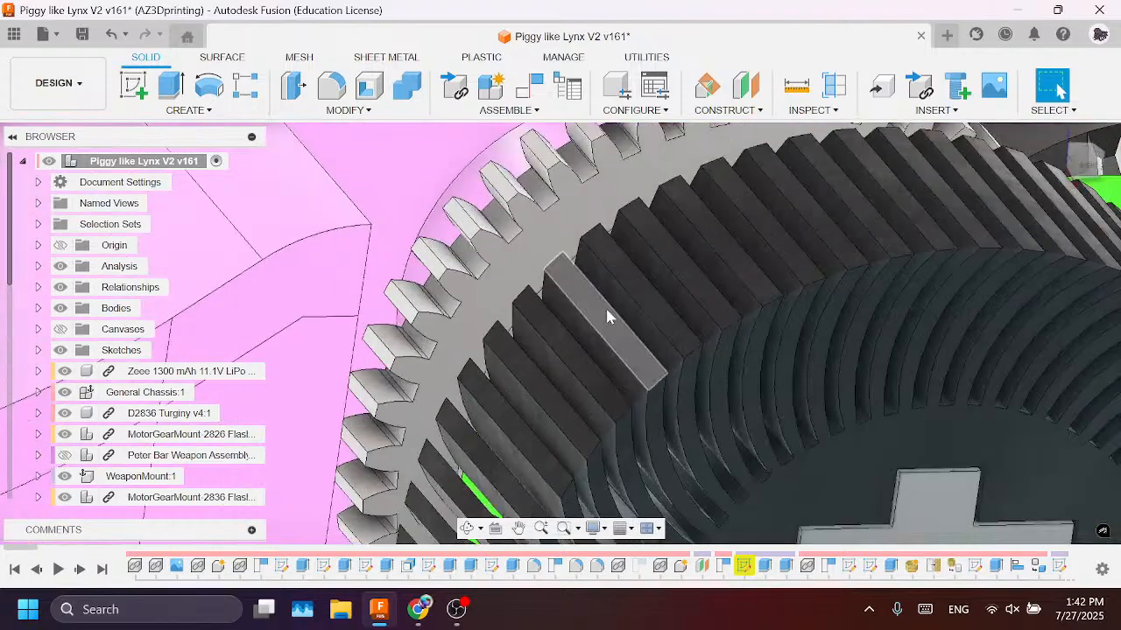
scroll(611, 317, down, 8)
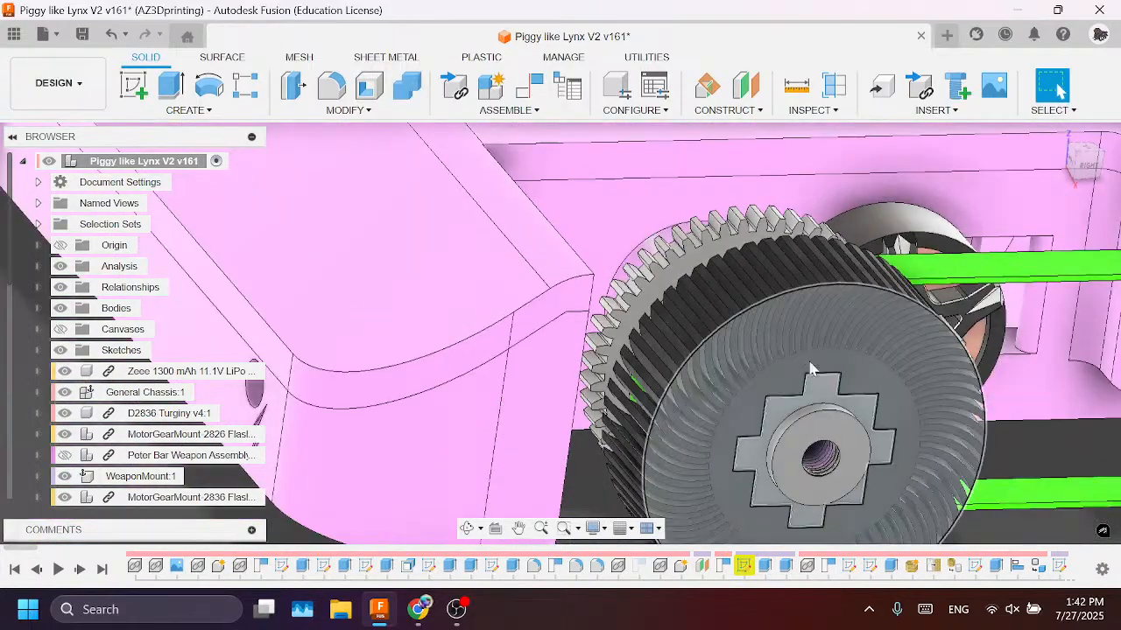
middle_drag(814, 367, 666, 242)
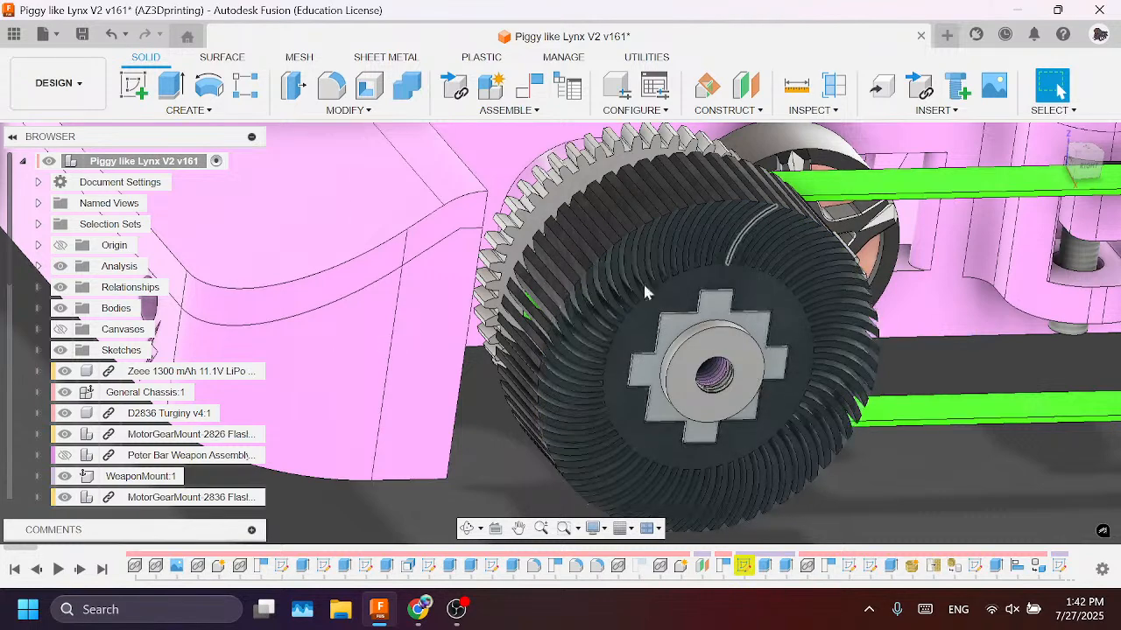
Step: Switch to Chrome and search Google Images for "mars rover wheels"
click(418, 610)
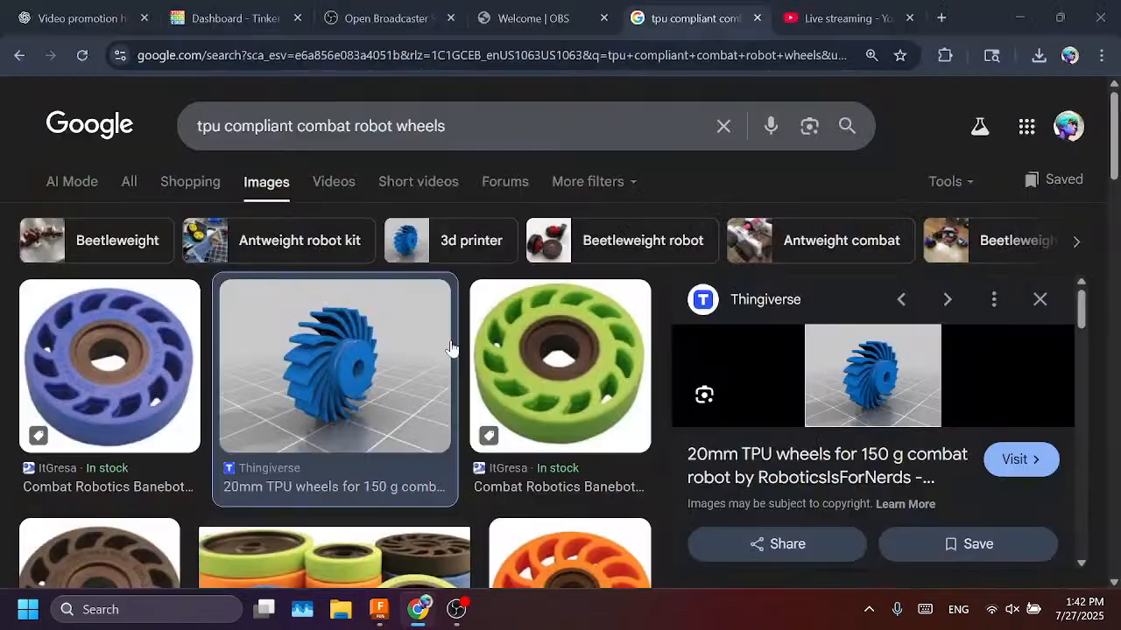
click(723, 126)
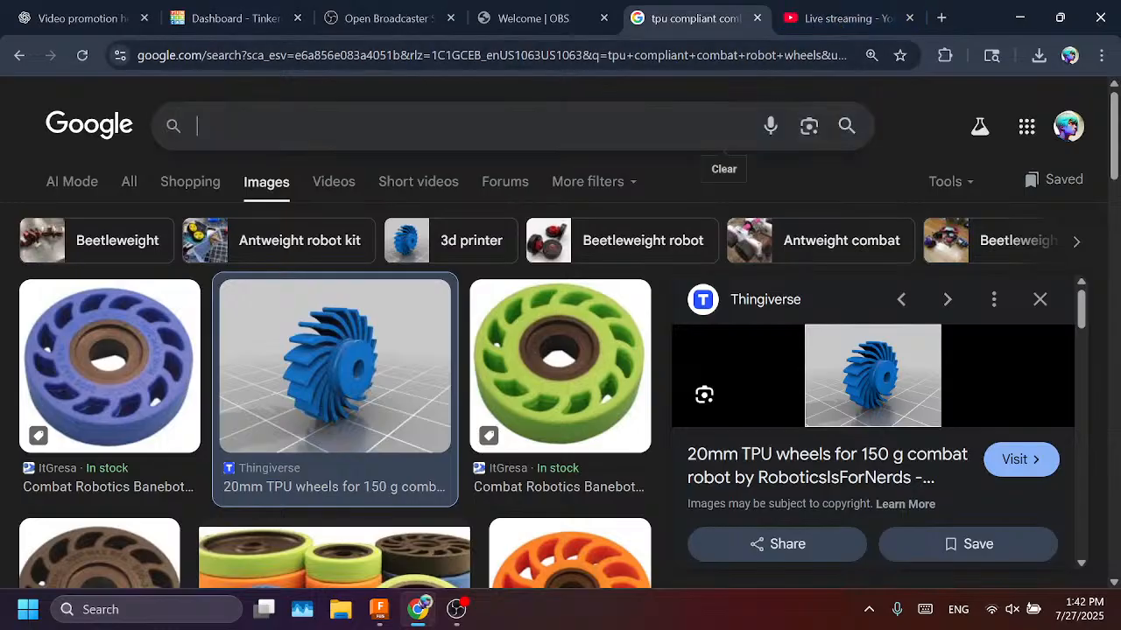
text(mars rover we)
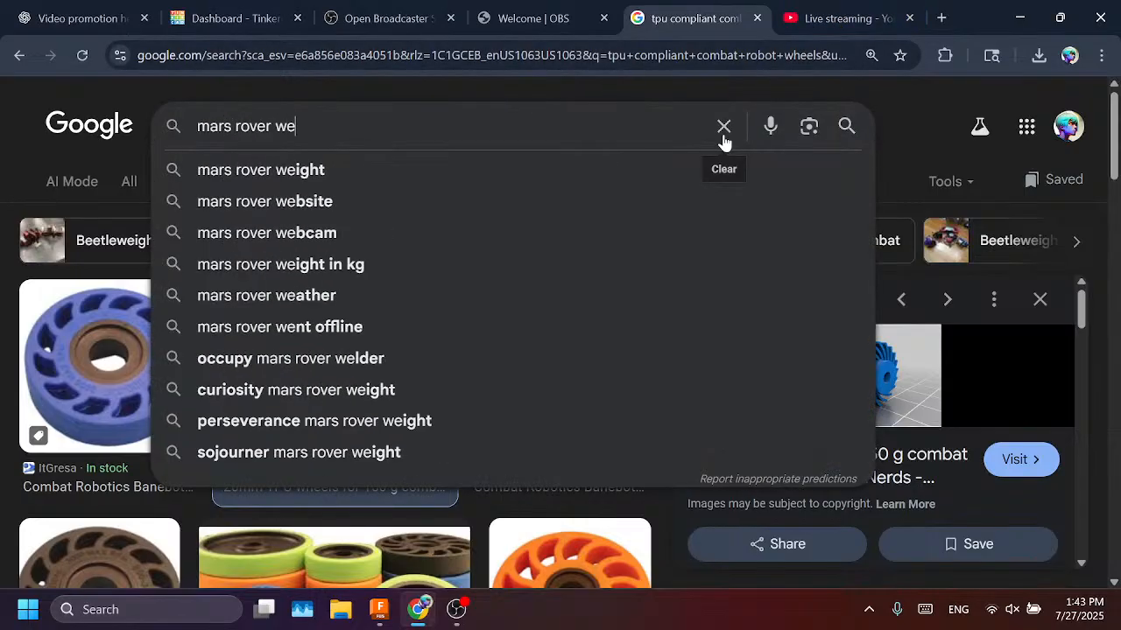
key(BackSpace)
text(heels)
key(Return)
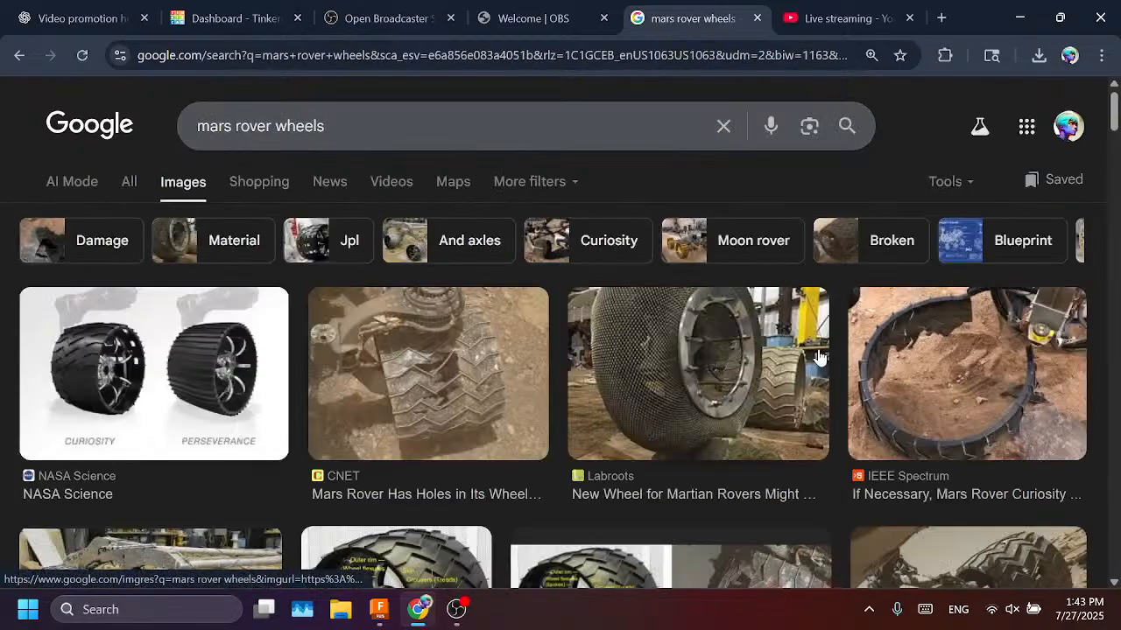
Step: Preview the NASA Science and Forbes rover wheel images, browse the other wheel pictures for reference, and switch back to Fusion
click(163, 356)
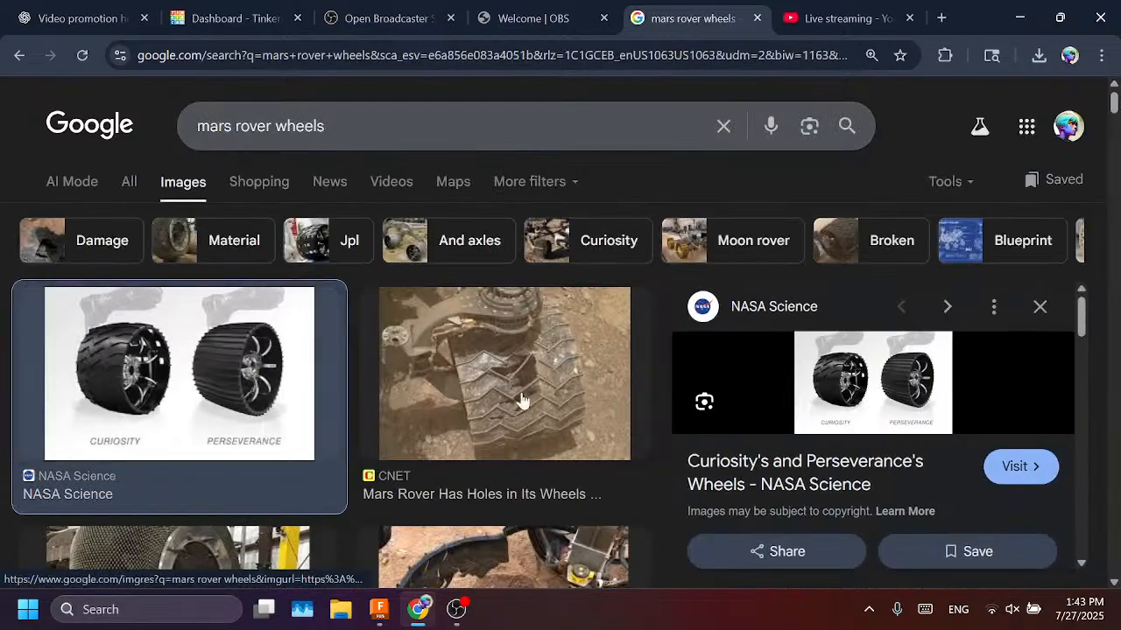
scroll(513, 412, down, 3)
scroll(499, 390, down, 3)
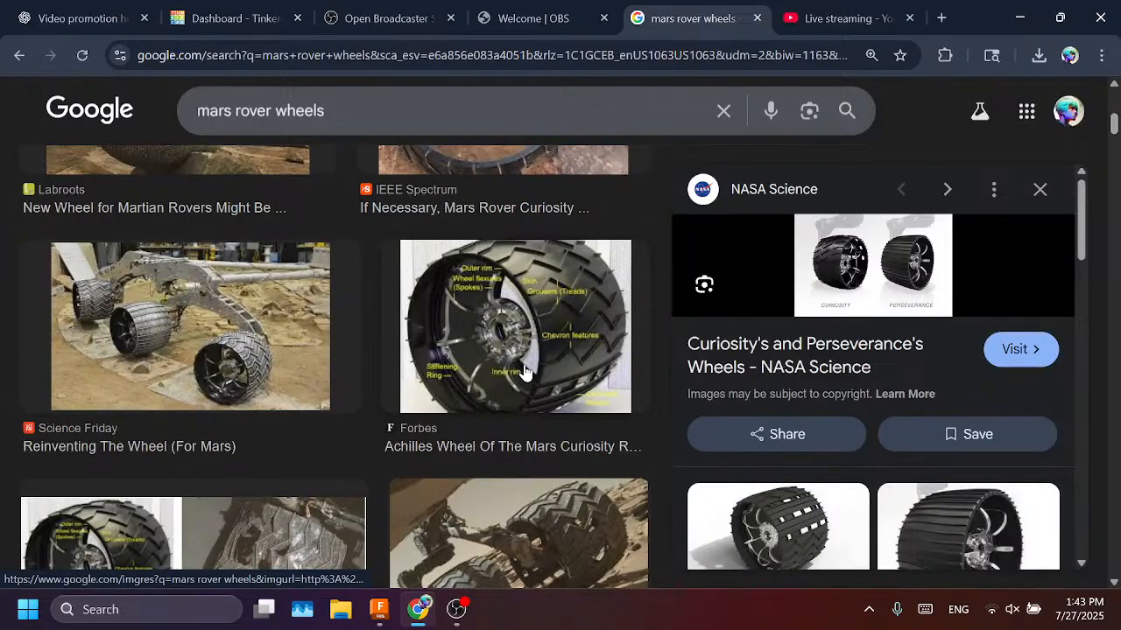
click(501, 308)
scroll(430, 394, down, 3)
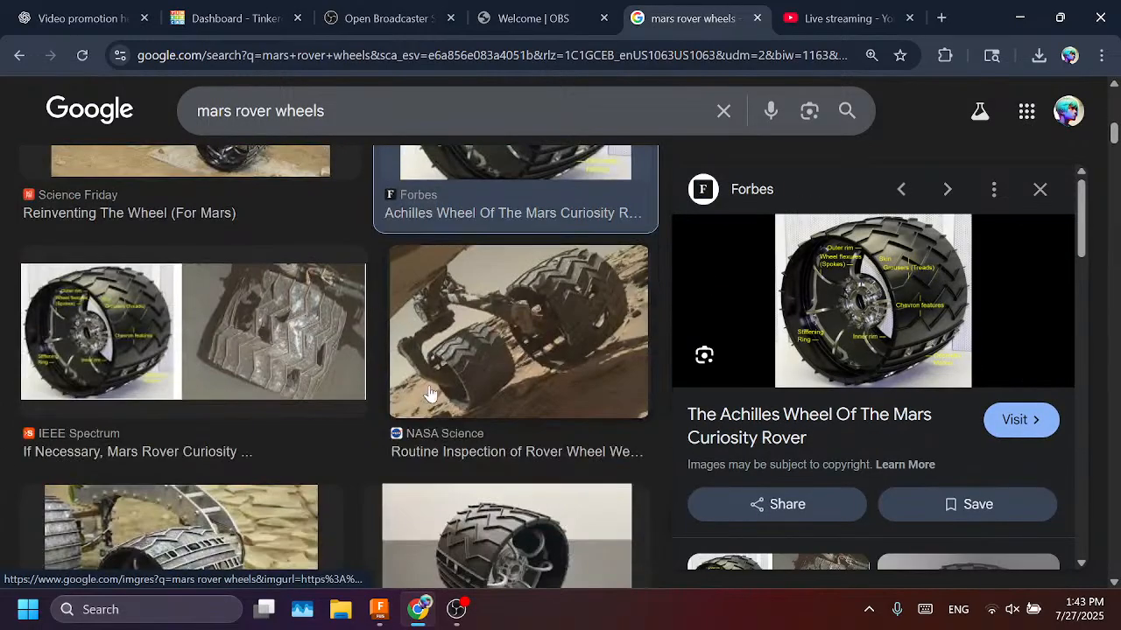
scroll(442, 401, down, 2)
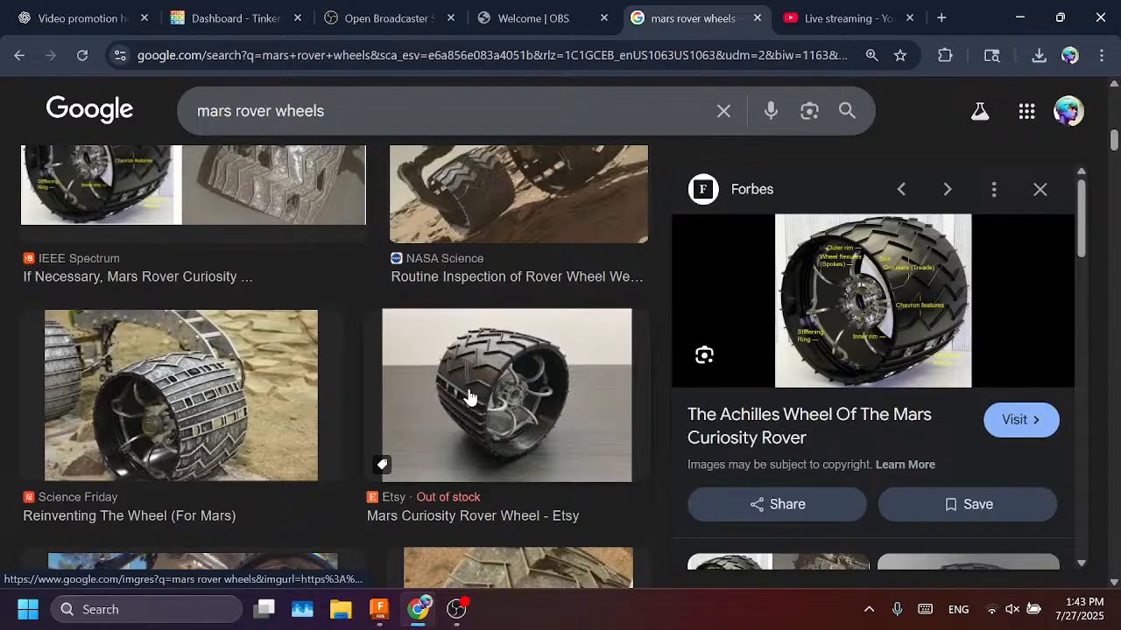
scroll(470, 397, down, 3)
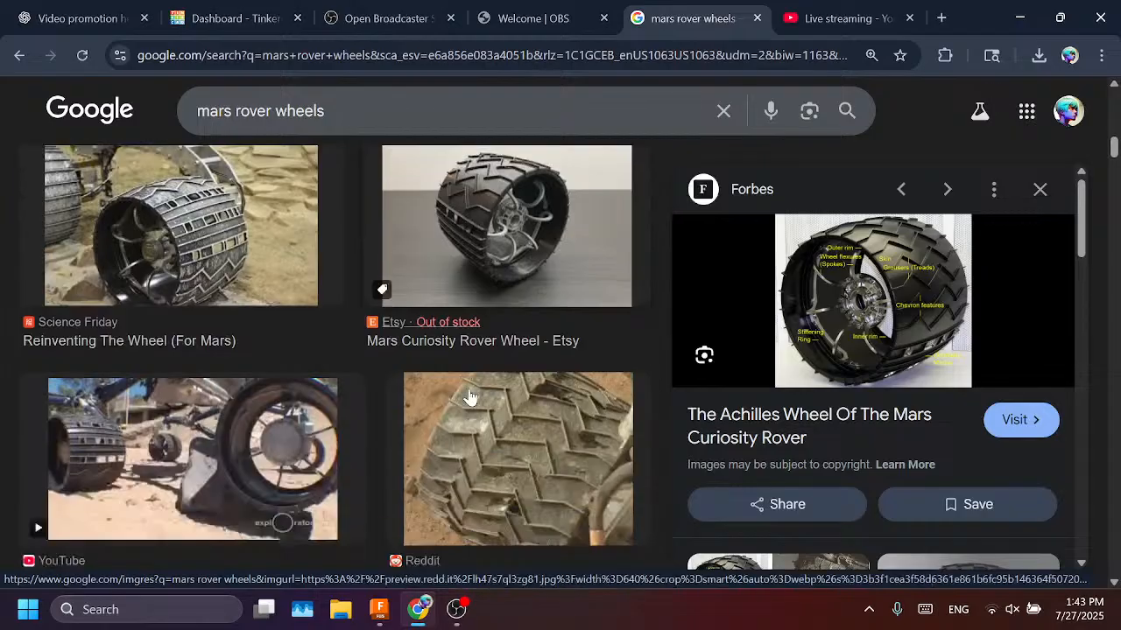
scroll(350, 442, up, 5)
scroll(451, 378, up, 3)
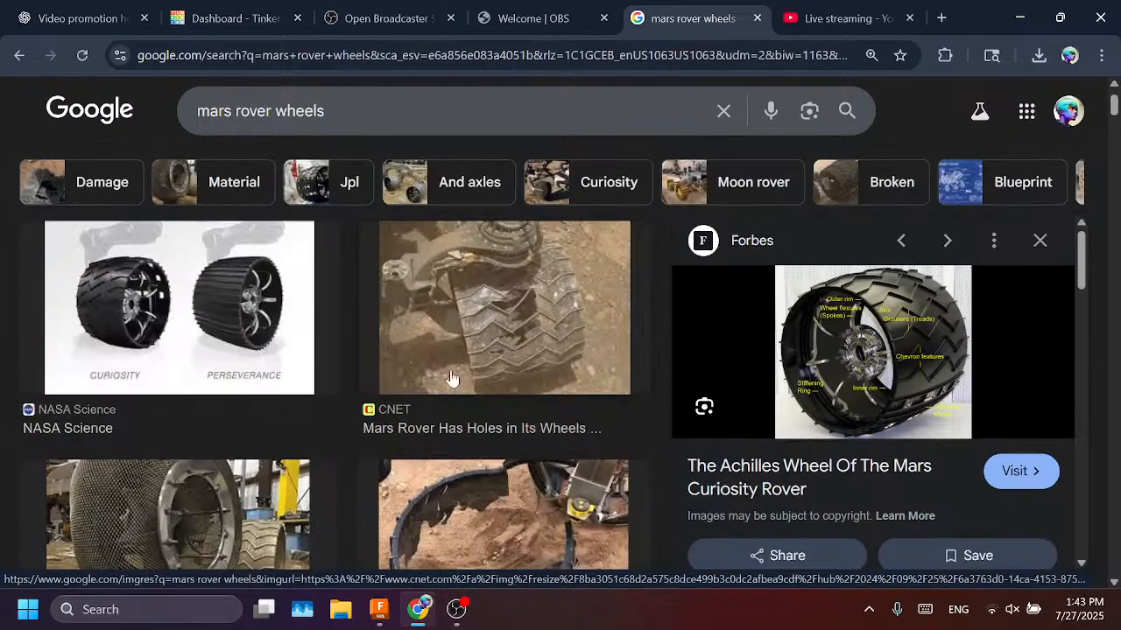
click(381, 610)
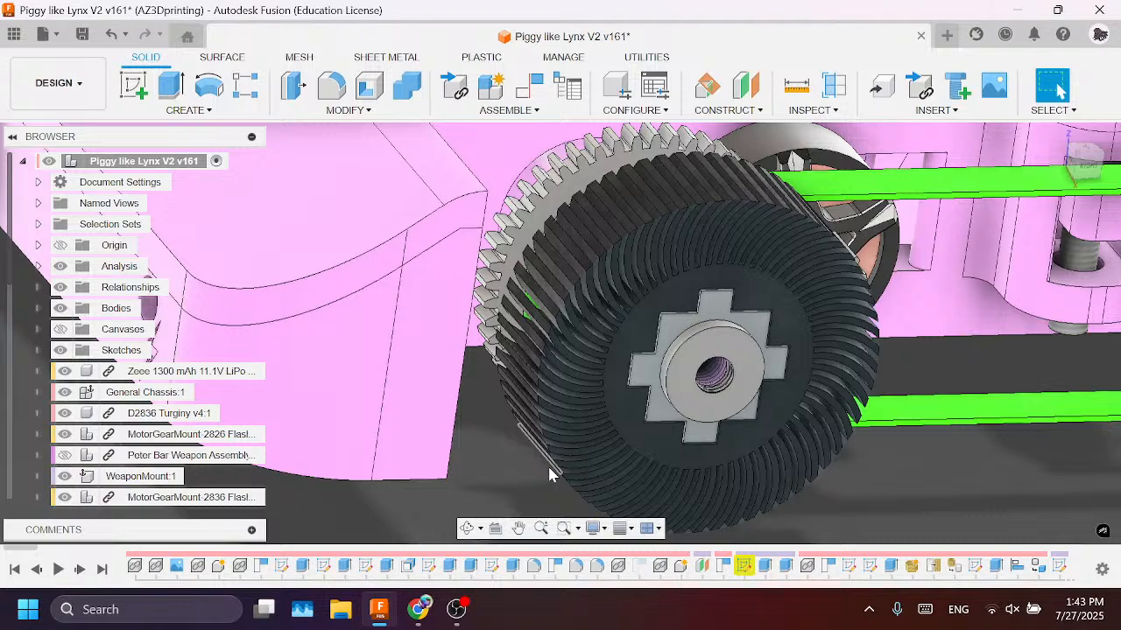
Step: Examine the complete robot from the right side and the front, including the wheels, drive belts and chassis
scroll(705, 397, down, 5)
scroll(698, 348, down, 2)
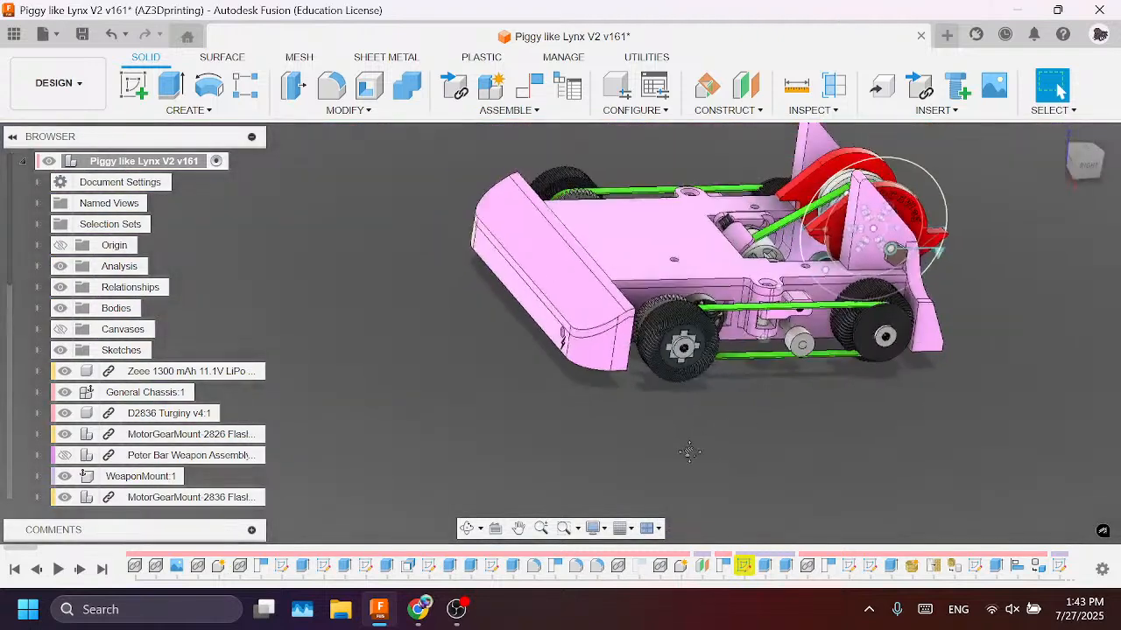
scroll(777, 418, up, 4)
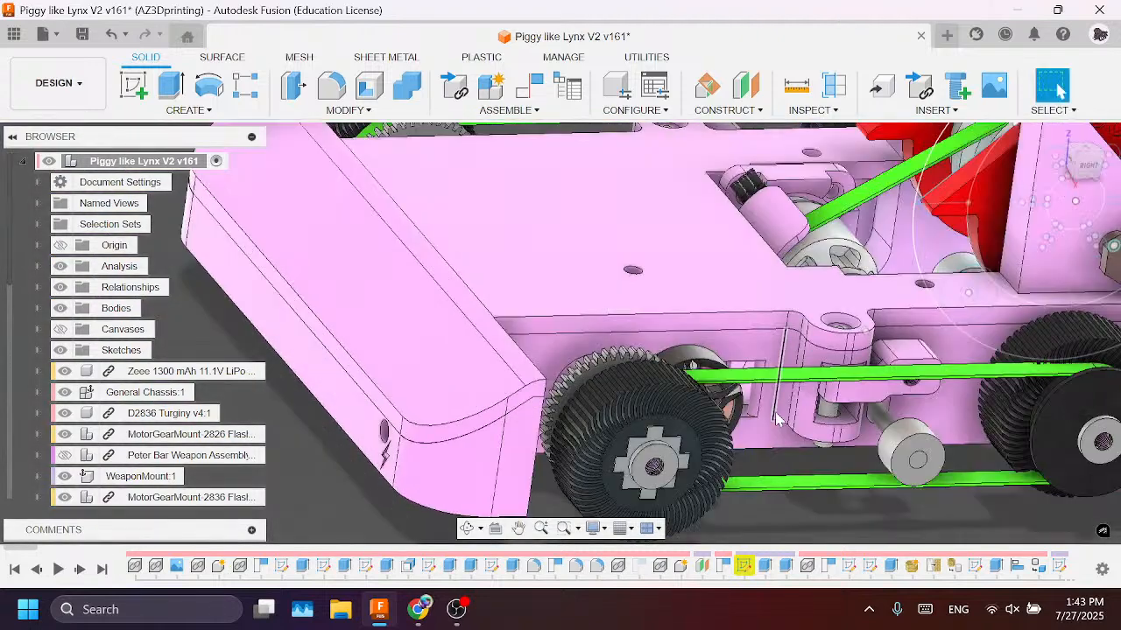
scroll(712, 438, down, 3)
mouse_move(1070, 164)
mouse_down()
mouse_move(1070, 210)
mouse_move(1070, 184)
mouse_up()
mouse_move(700, 350)
shift+middle_down()
mouse_move(700, 376)
mouse_move(683, 263)
mouse_move(814, 342)
shift+middle_up()
drag(1073, 166, 1087, 151)
middle_drag(516, 153, 582, 293)
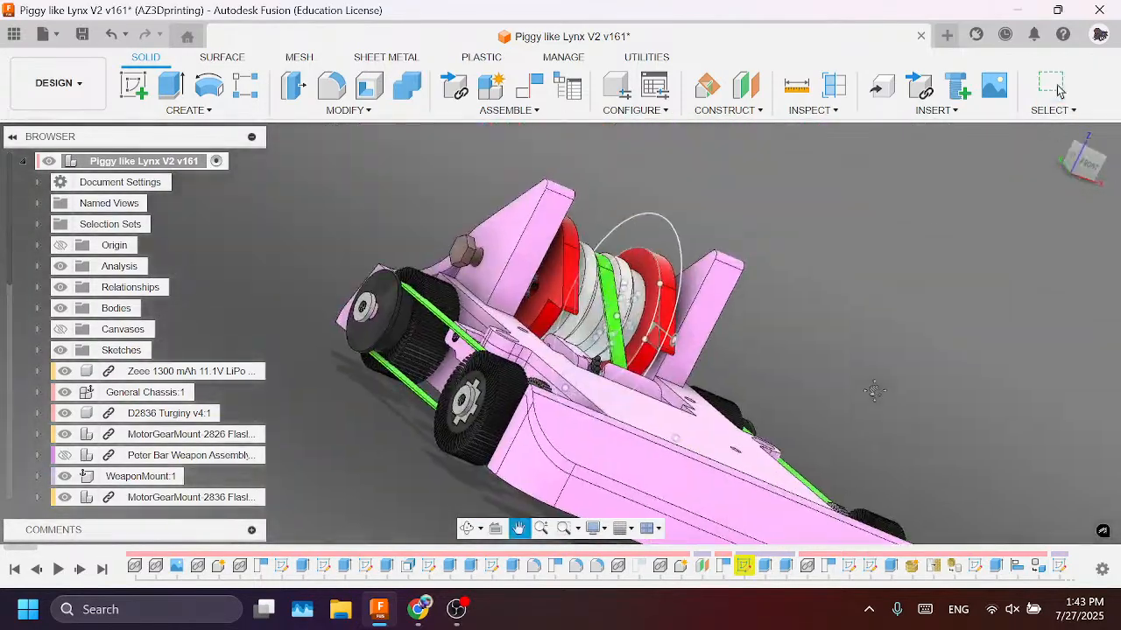
Step: Inspect the red weapon, its pulley and belt, and the motor bay up close from the front and above
scroll(577, 284, down, 3)
scroll(574, 254, up, 4)
scroll(574, 254, up, 3)
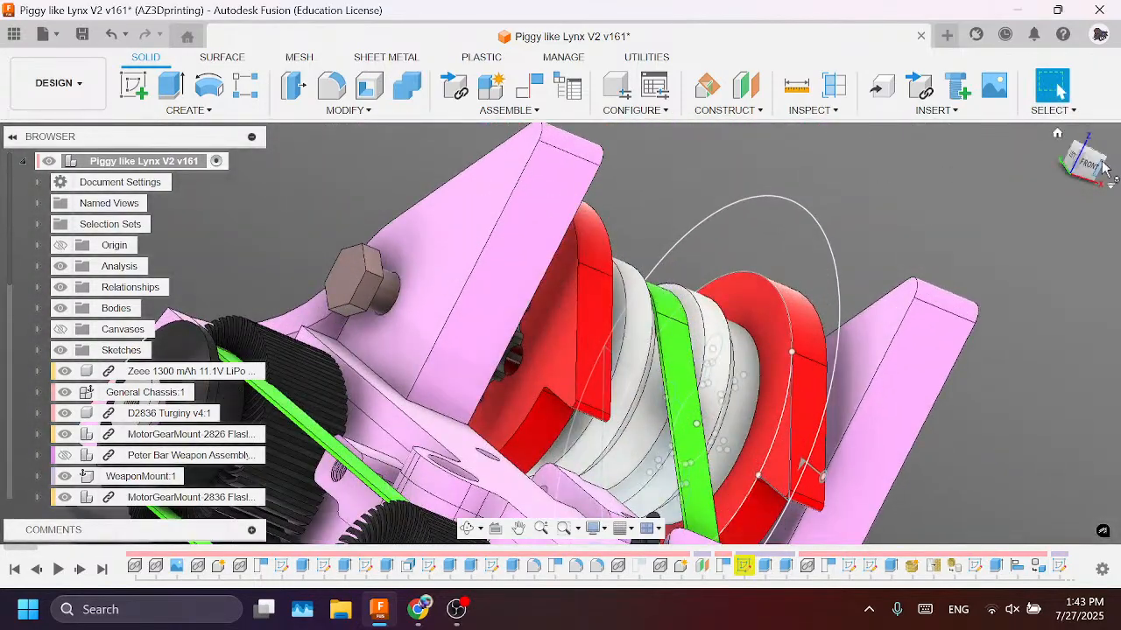
drag(1103, 166, 1082, 179)
middle_drag(883, 303, 672, 311)
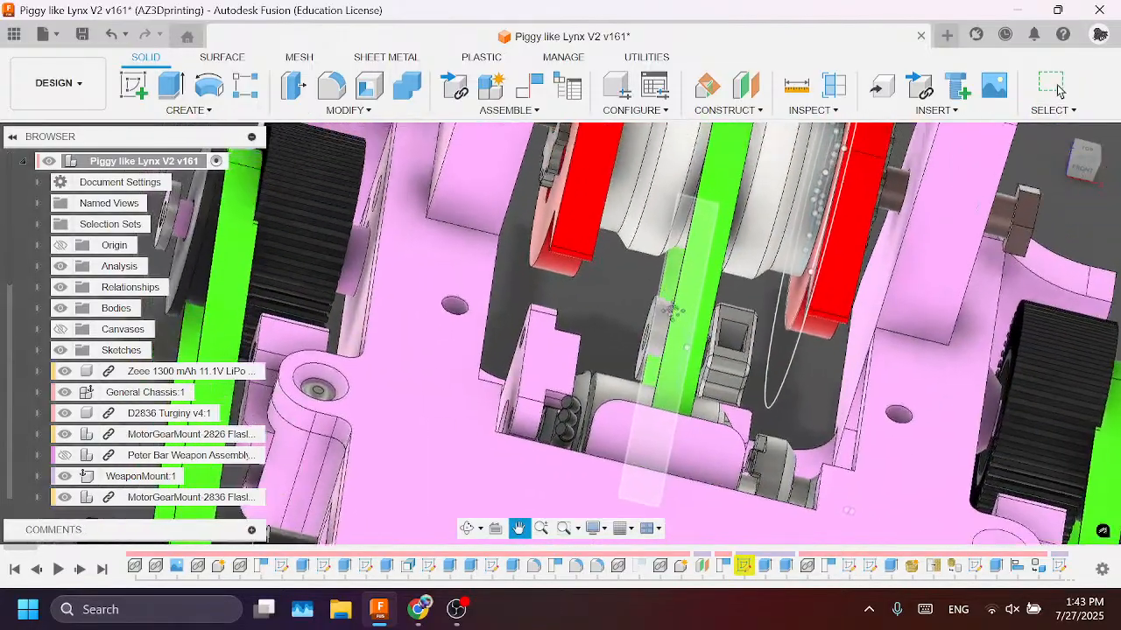
scroll(672, 311, down, 3)
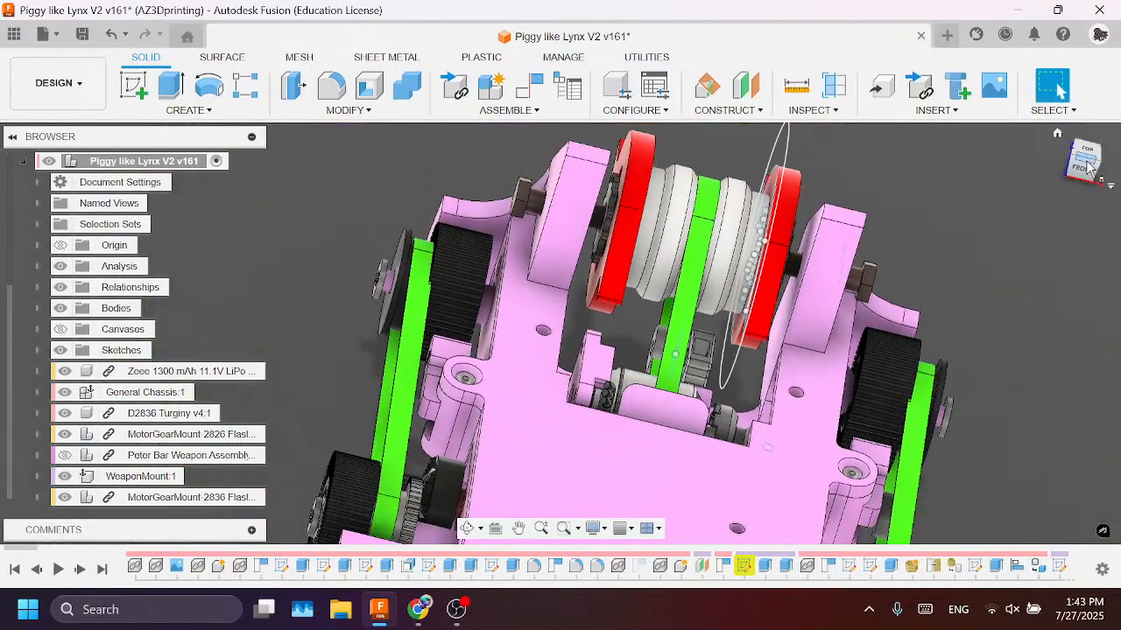
mouse_move(1089, 168)
mouse_down()
mouse_move(1064, 153)
mouse_move(1051, 163)
mouse_up()
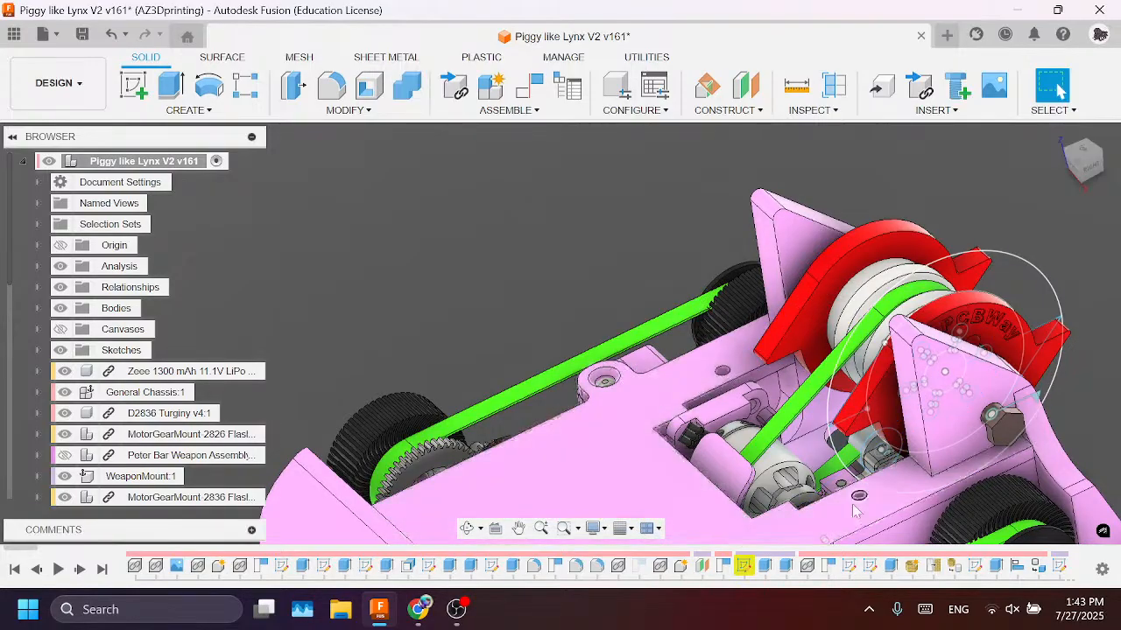
scroll(855, 511, up, 5)
scroll(785, 335, down, 5)
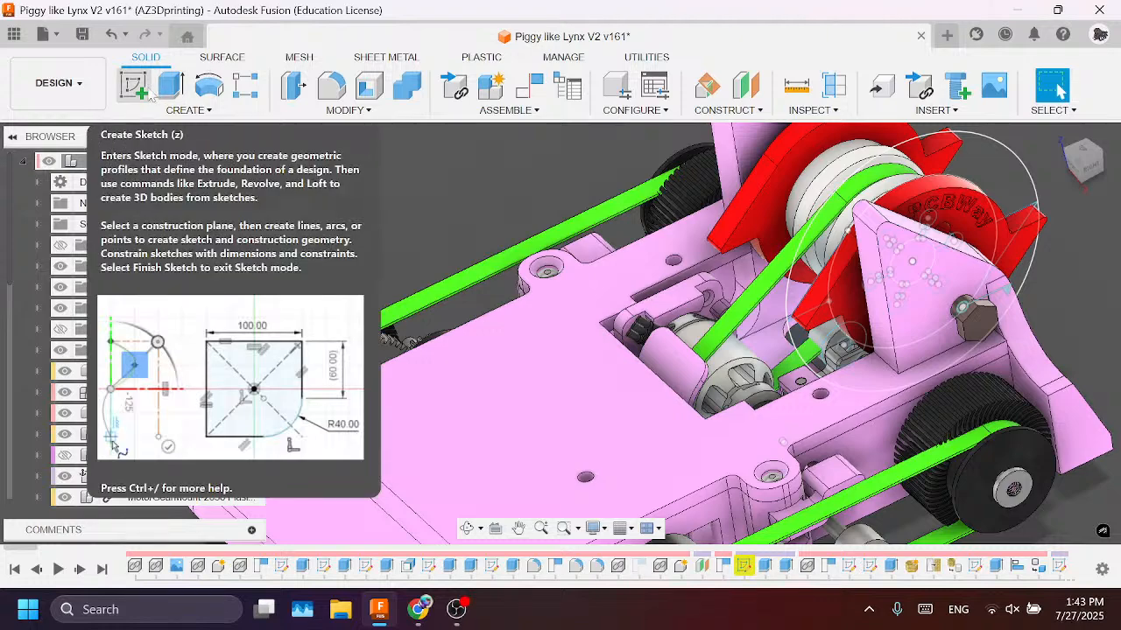
Step: Create a sketch on the chassis's top face and project that face's outline into it
click(150, 96)
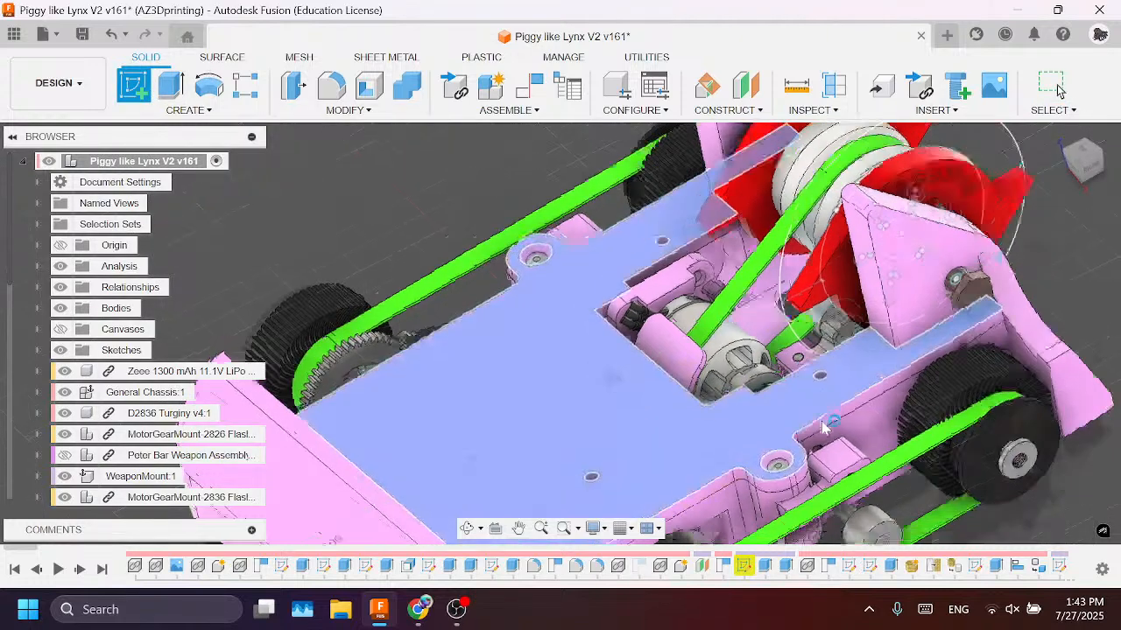
click(823, 427)
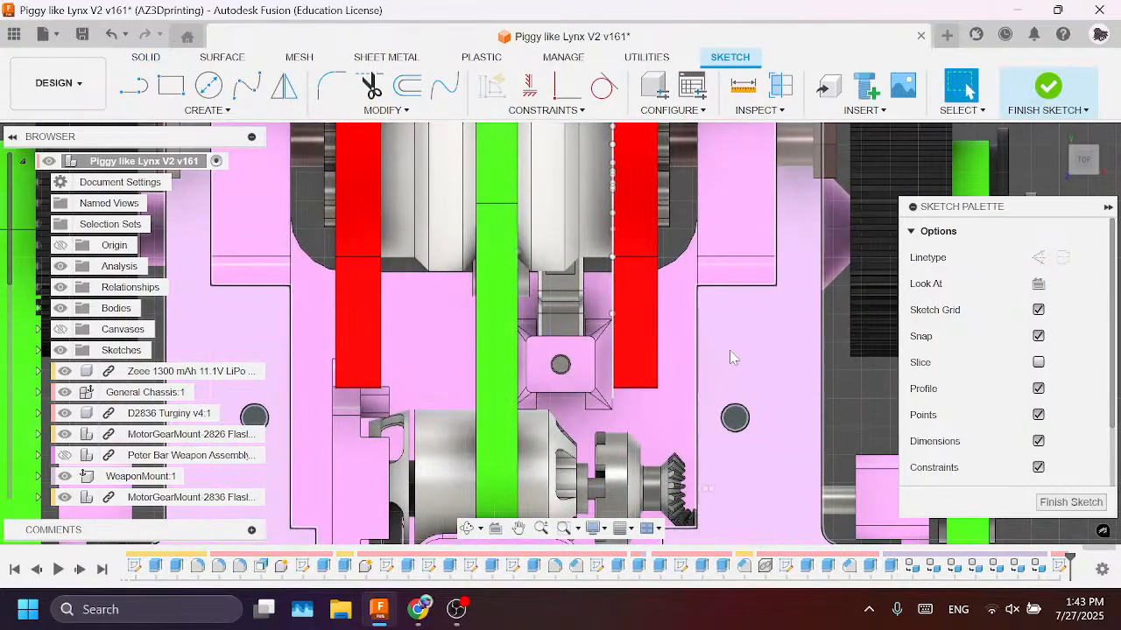
key(p)
click(754, 344)
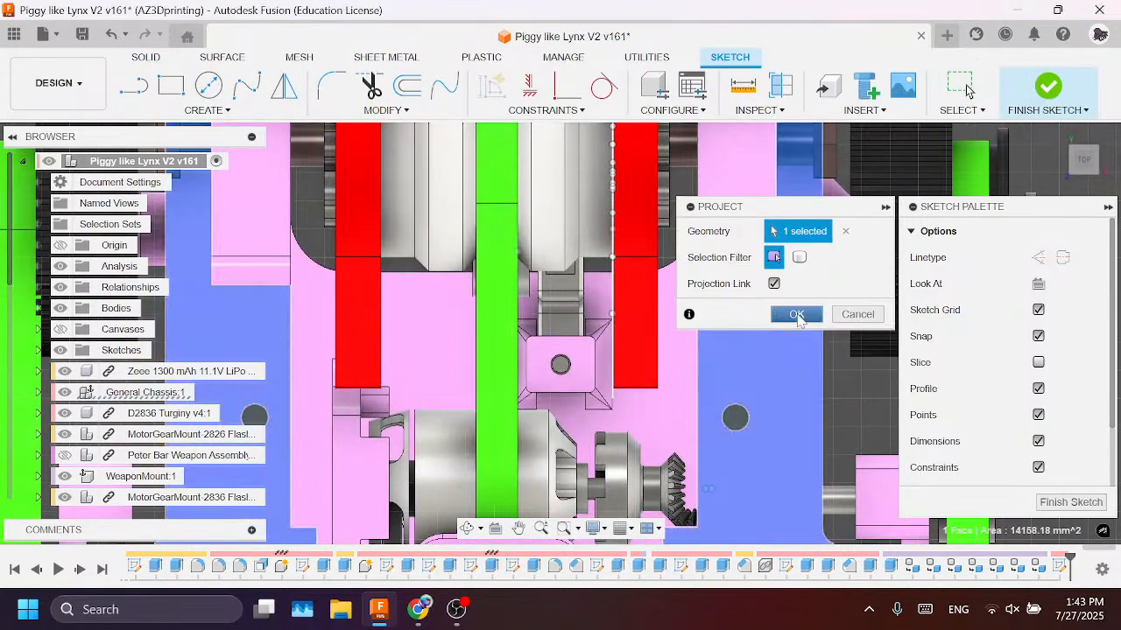
click(796, 314)
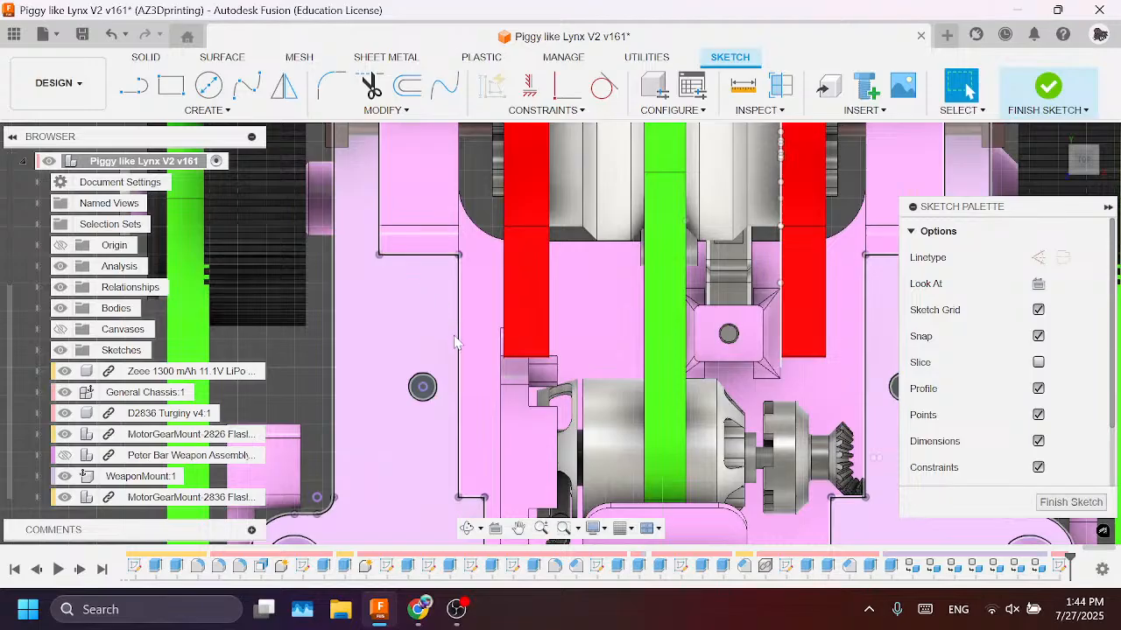
Step: Sketch a rectangle about 12 by 15 mm around the left mounting hole beside the motor bay, and move its upper edge closer to the hole
key(r)
click(459, 348)
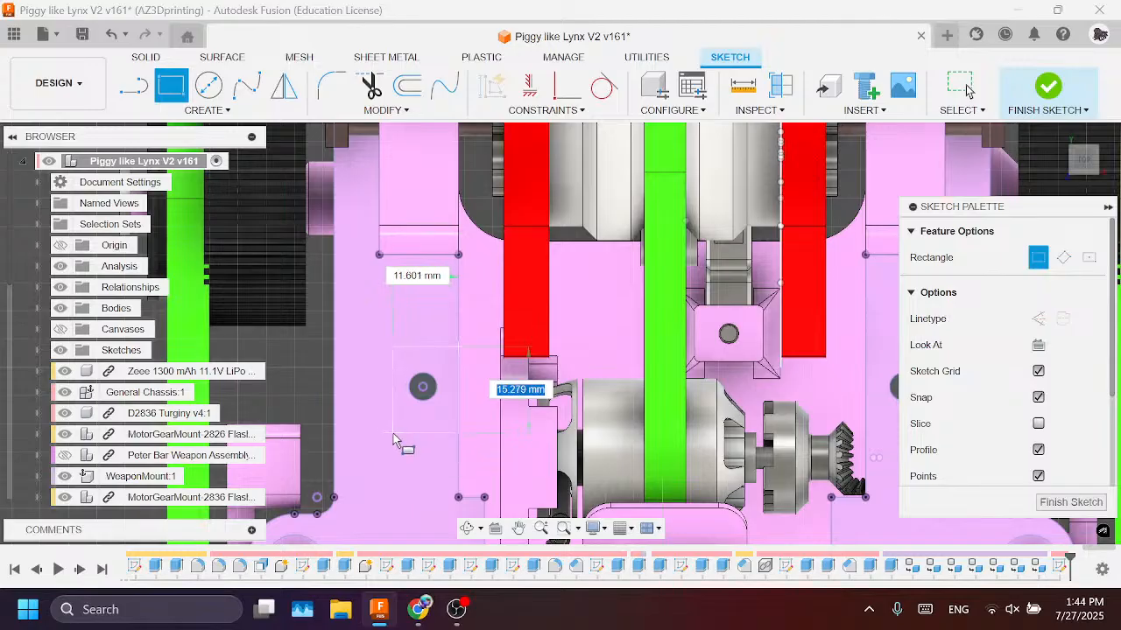
click(391, 432)
key(Escape)
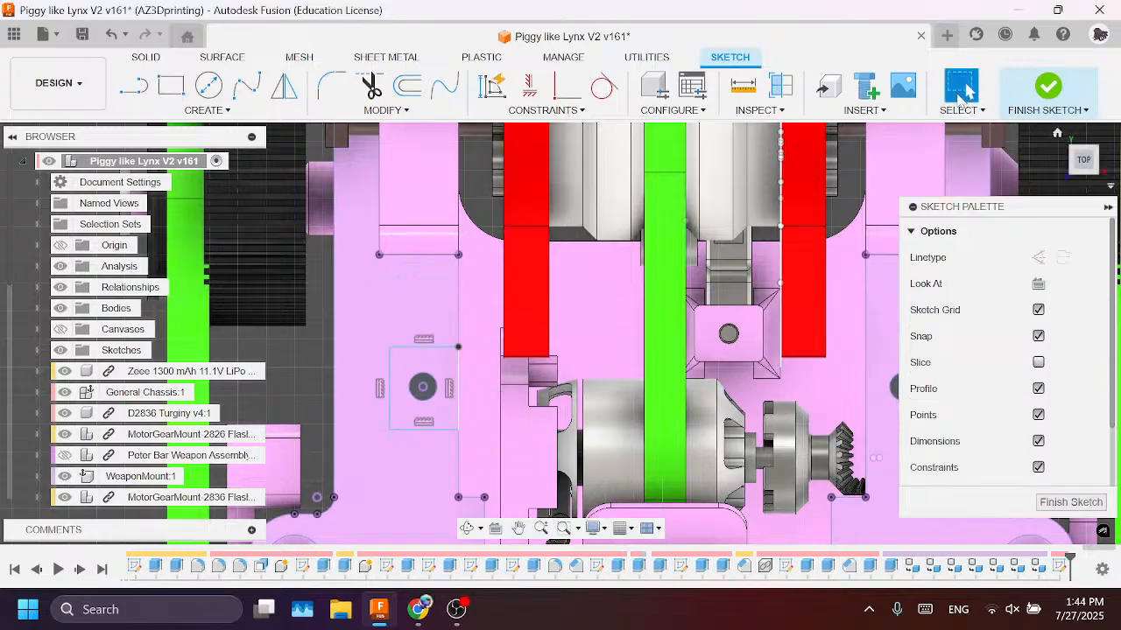
scroll(432, 350, up, 3)
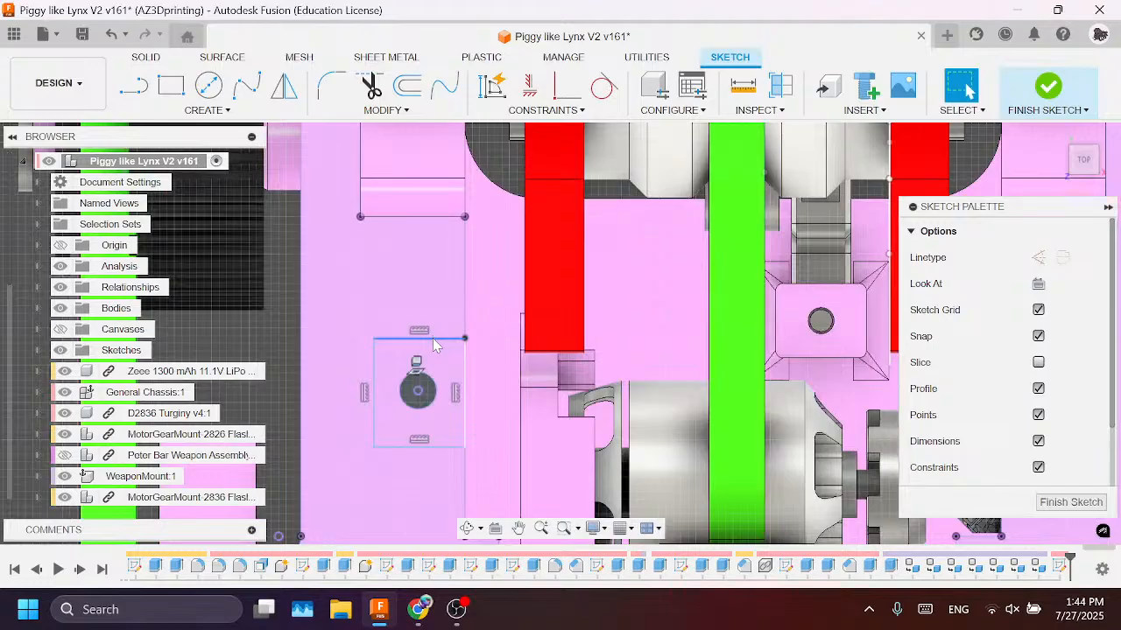
drag(433, 337, 453, 369)
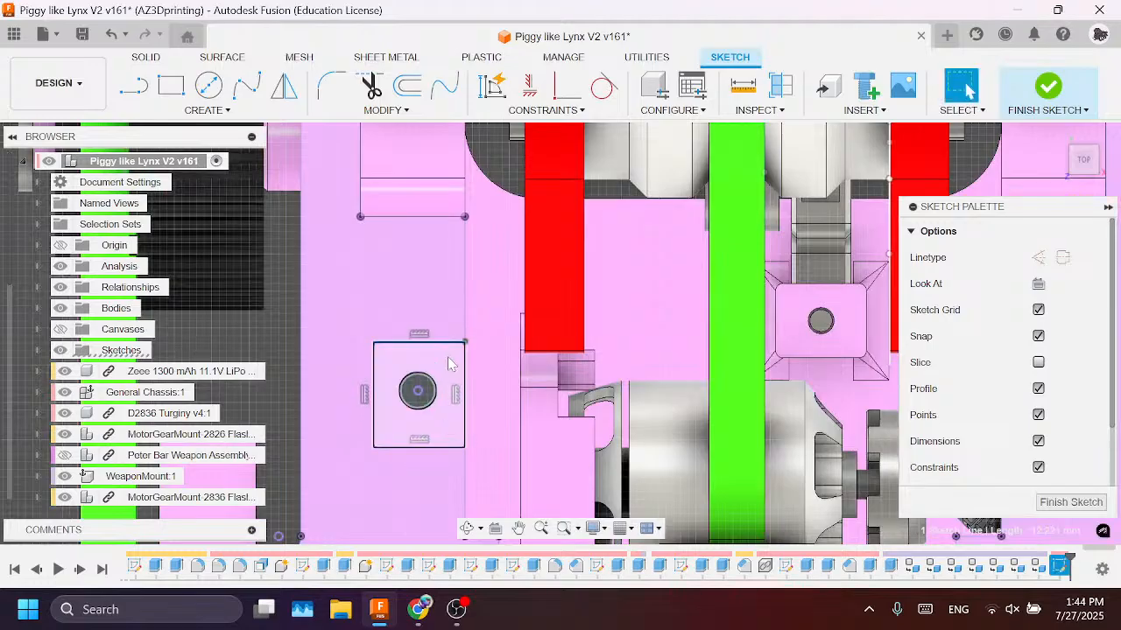
drag(453, 348, 453, 371)
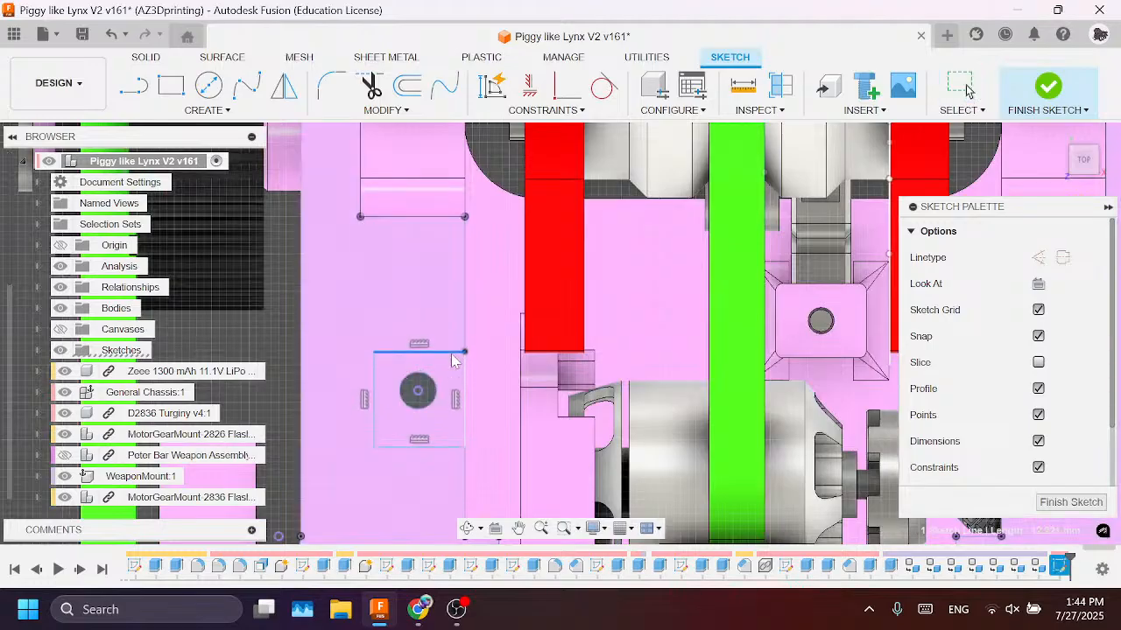
scroll(469, 354, down, 5)
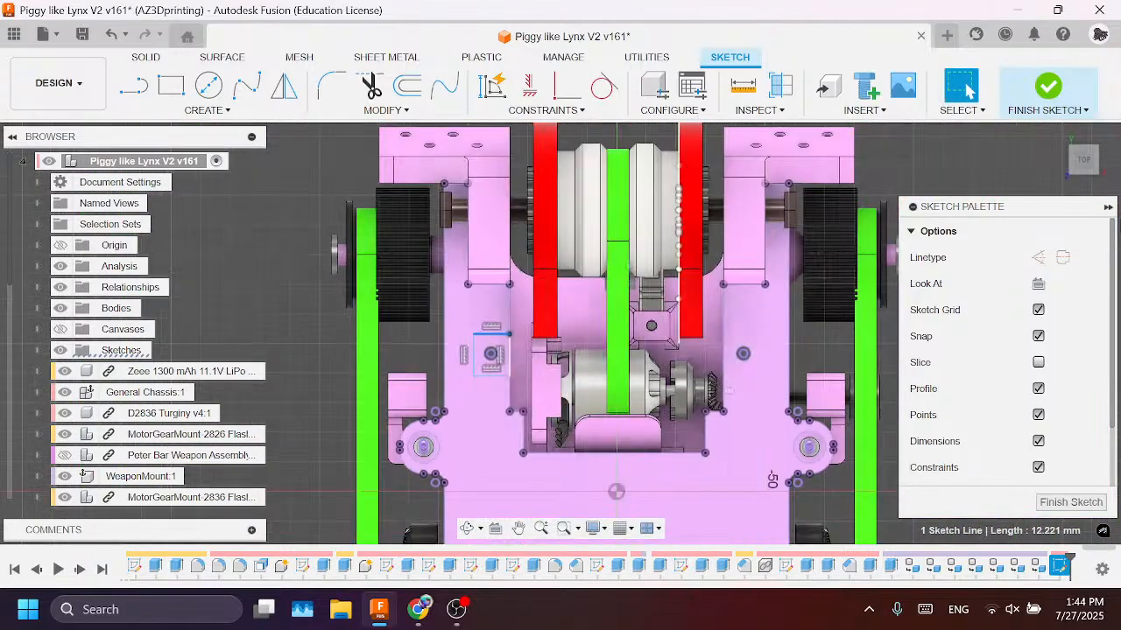
Step: Draw a construction centreline about 13 mm long from the origin to the lower edge of the motor cutout
drag(1075, 172, 854, 184)
click(854, 179)
scroll(580, 317, up, 4)
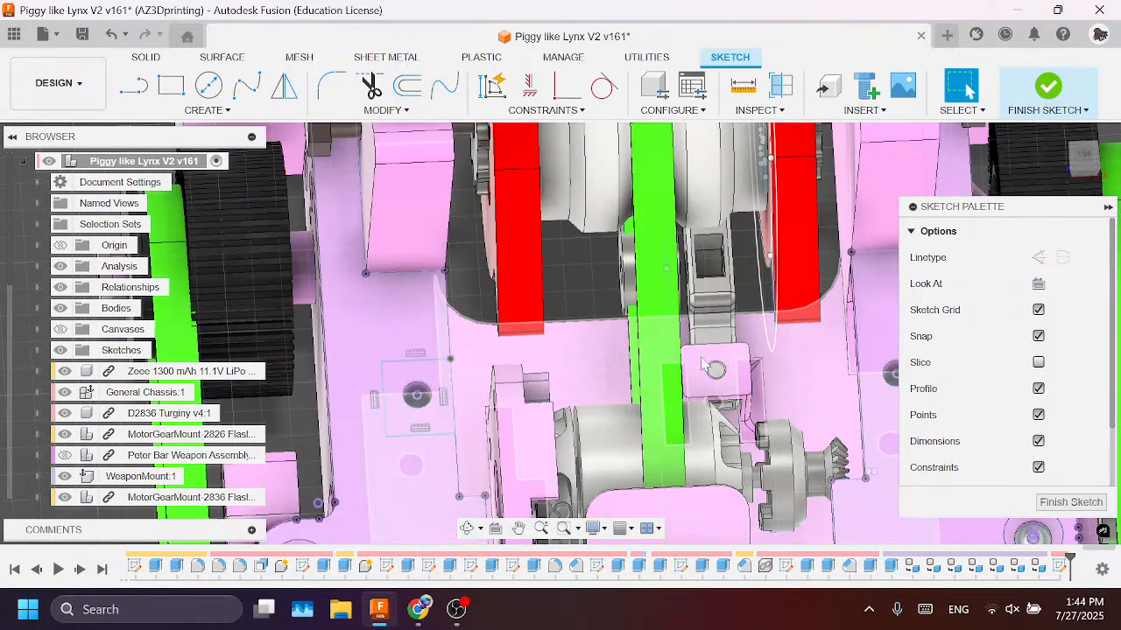
middle_drag(679, 355, 484, 380)
scroll(479, 389, down, 4)
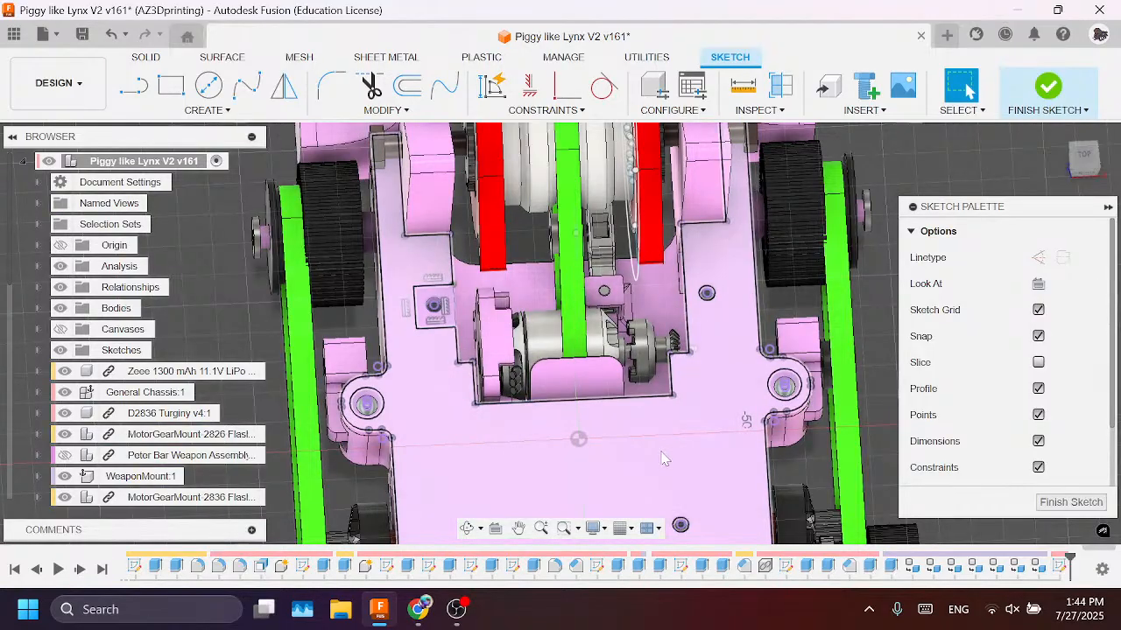
key(r)
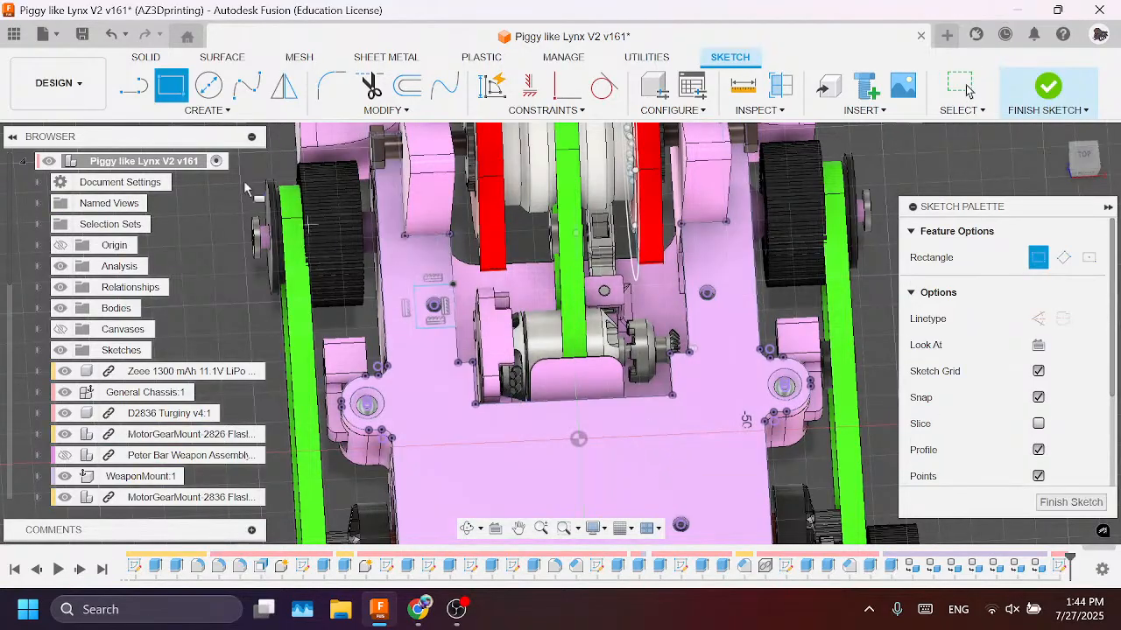
click(130, 91)
click(1037, 258)
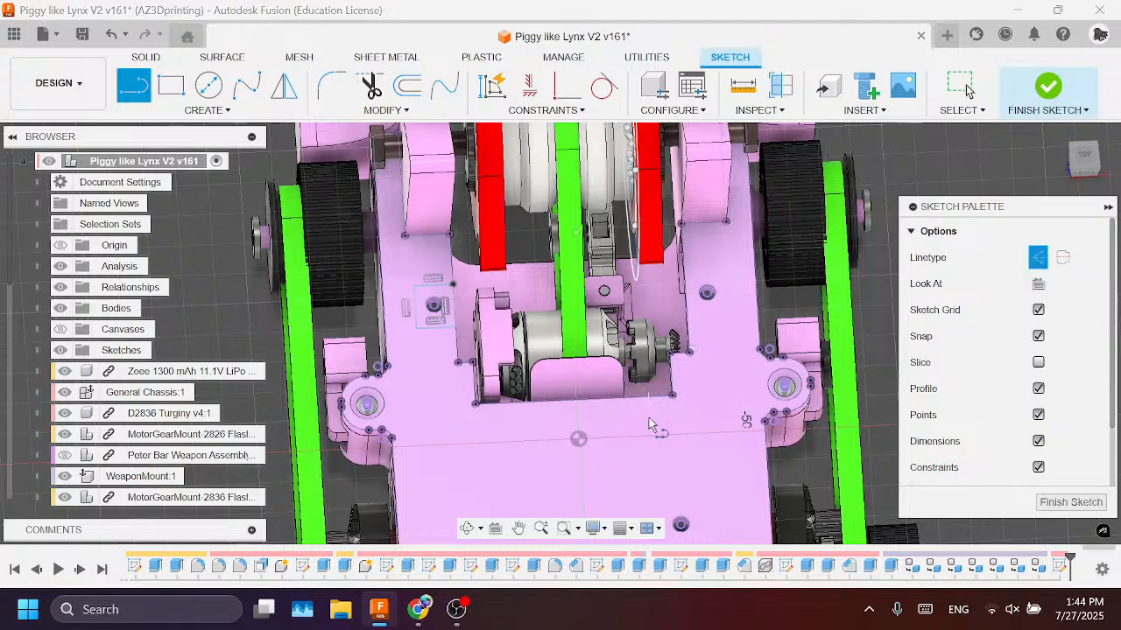
scroll(525, 455, up, 3)
click(549, 459)
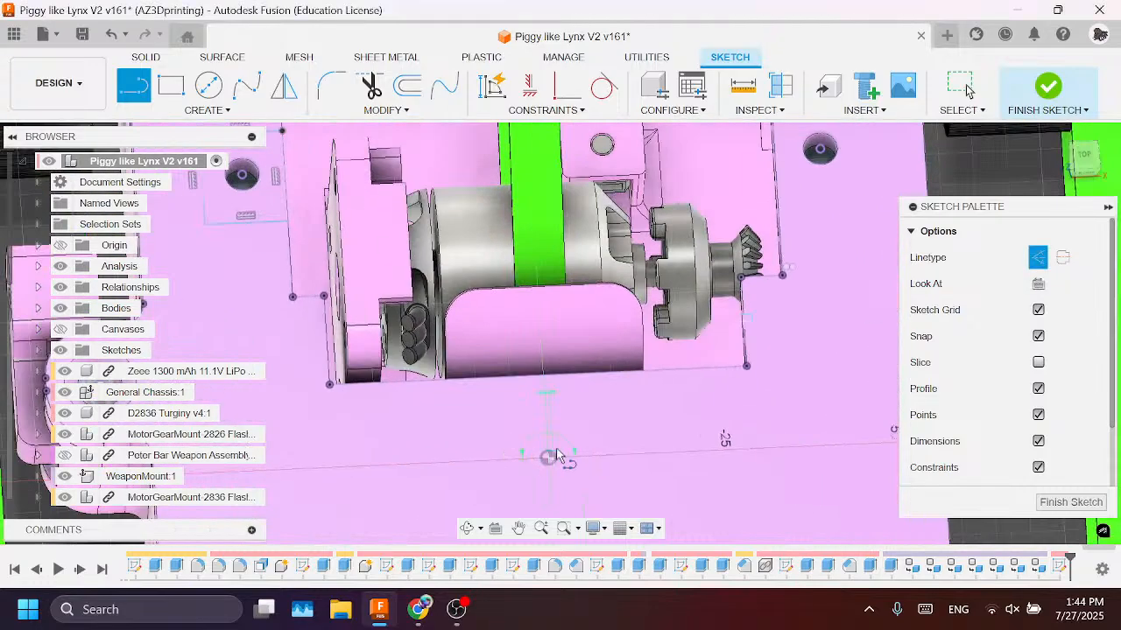
click(544, 378)
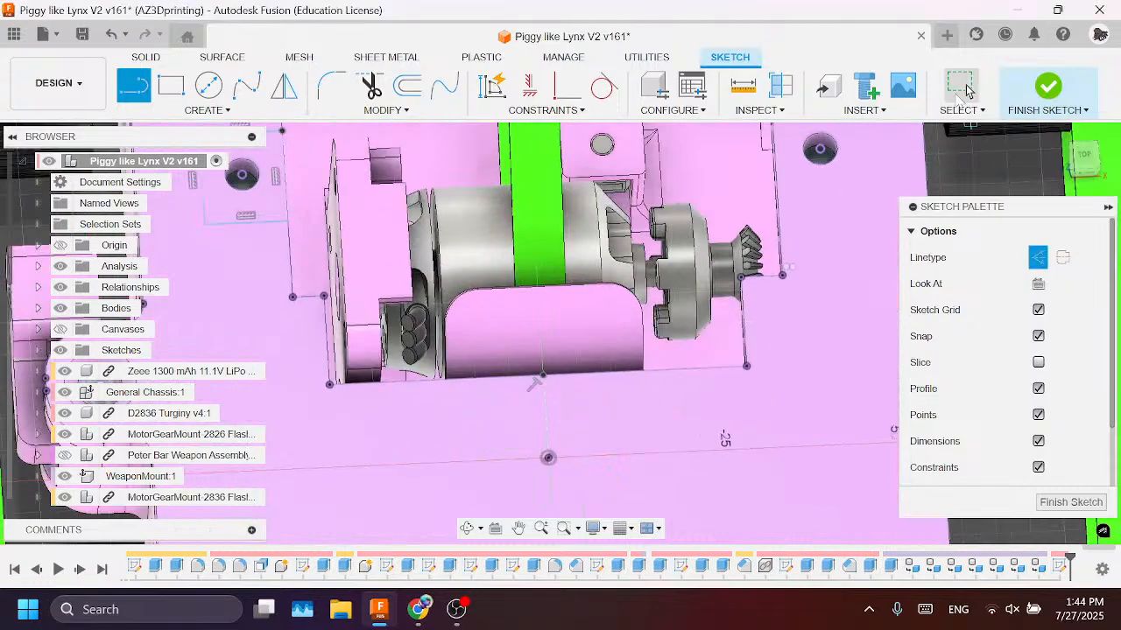
click(962, 87)
click(544, 409)
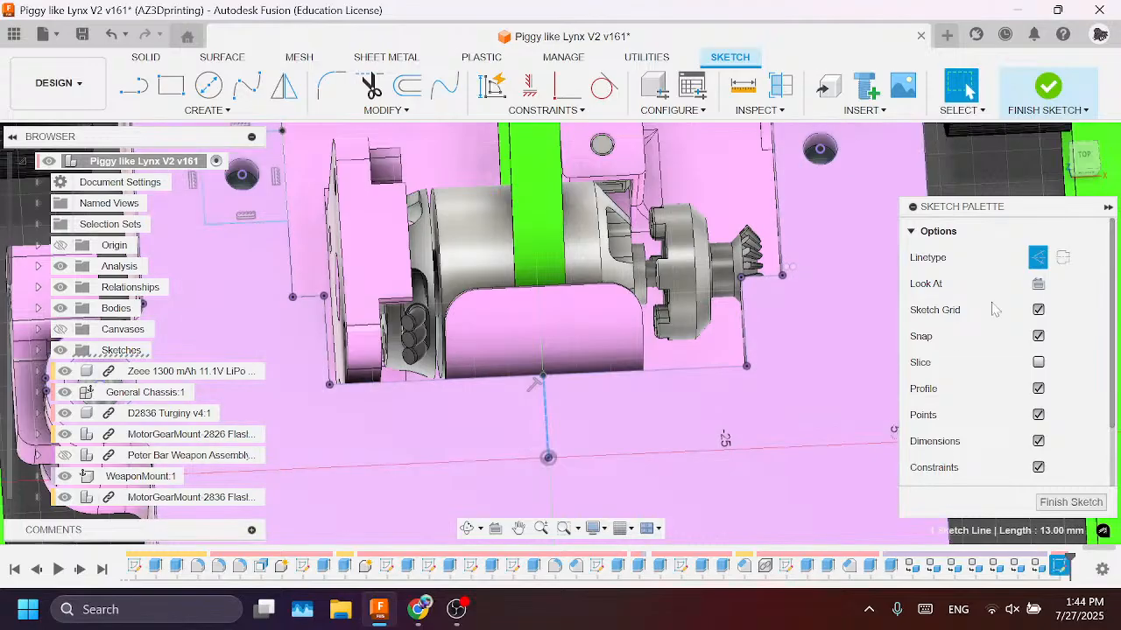
scroll(709, 464, down, 3)
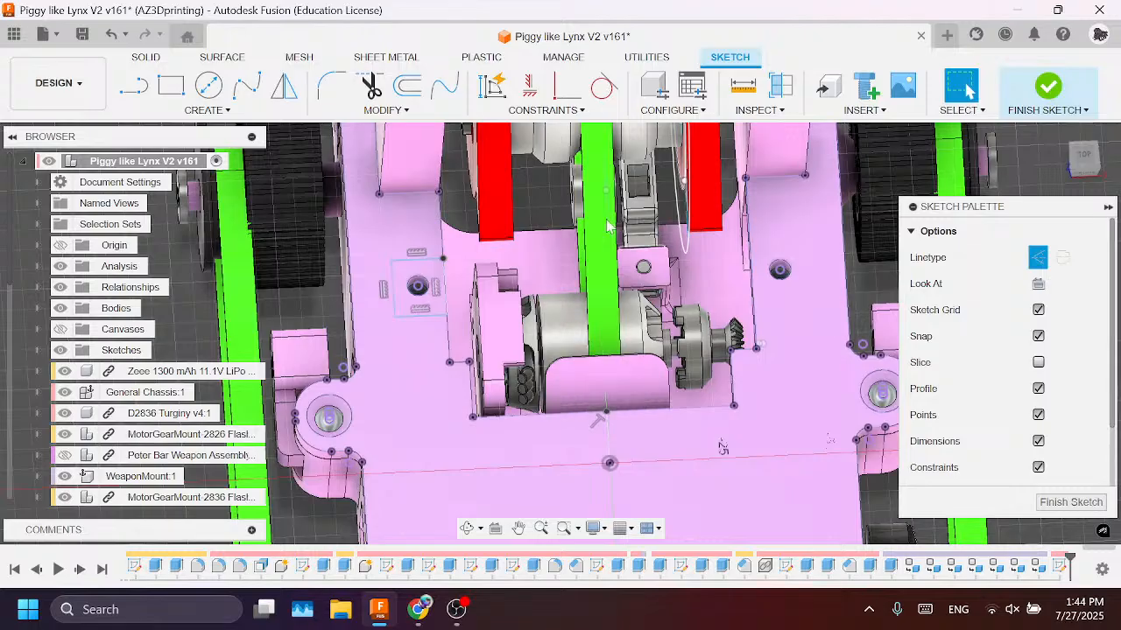
Step: Finish the chassis top sketch and delete it from the timeline
click(385, 111)
click(207, 111)
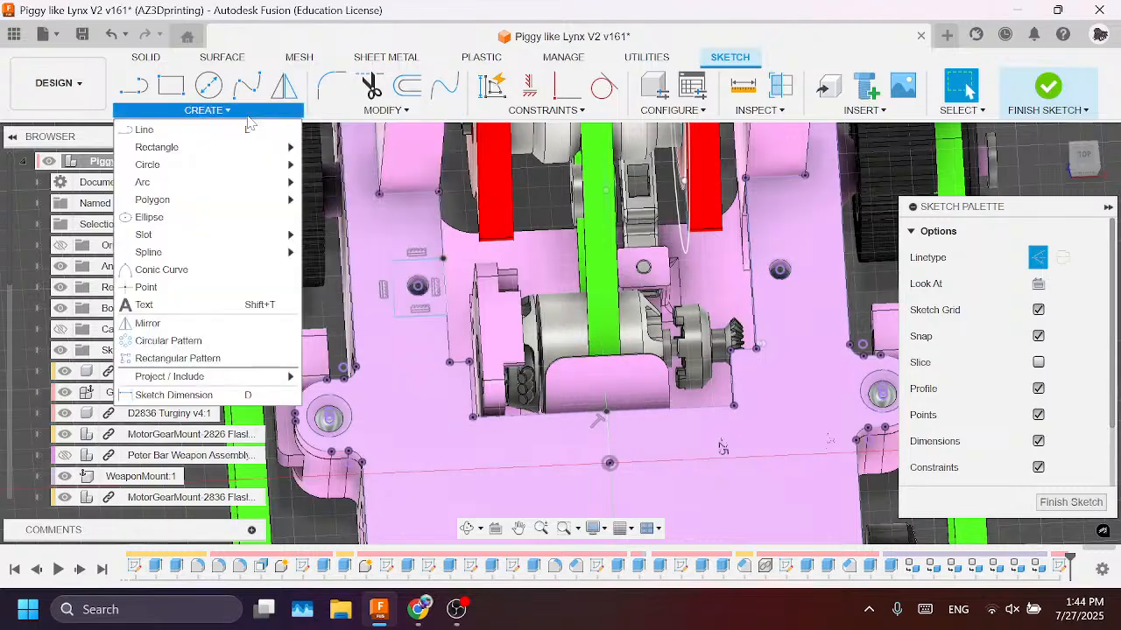
click(878, 279)
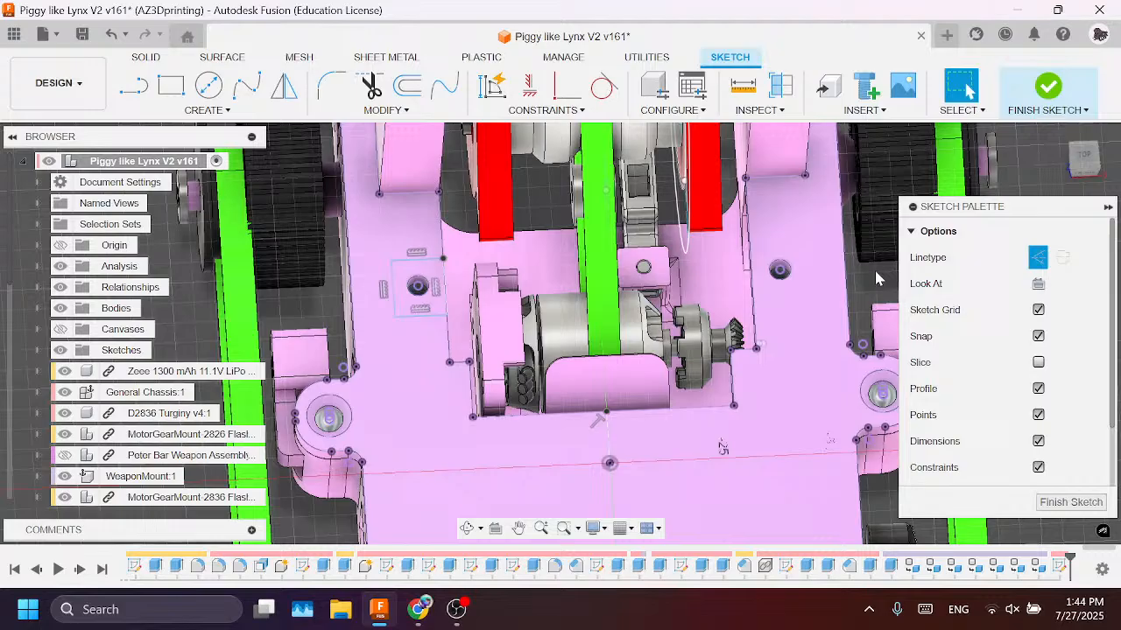
click(1071, 502)
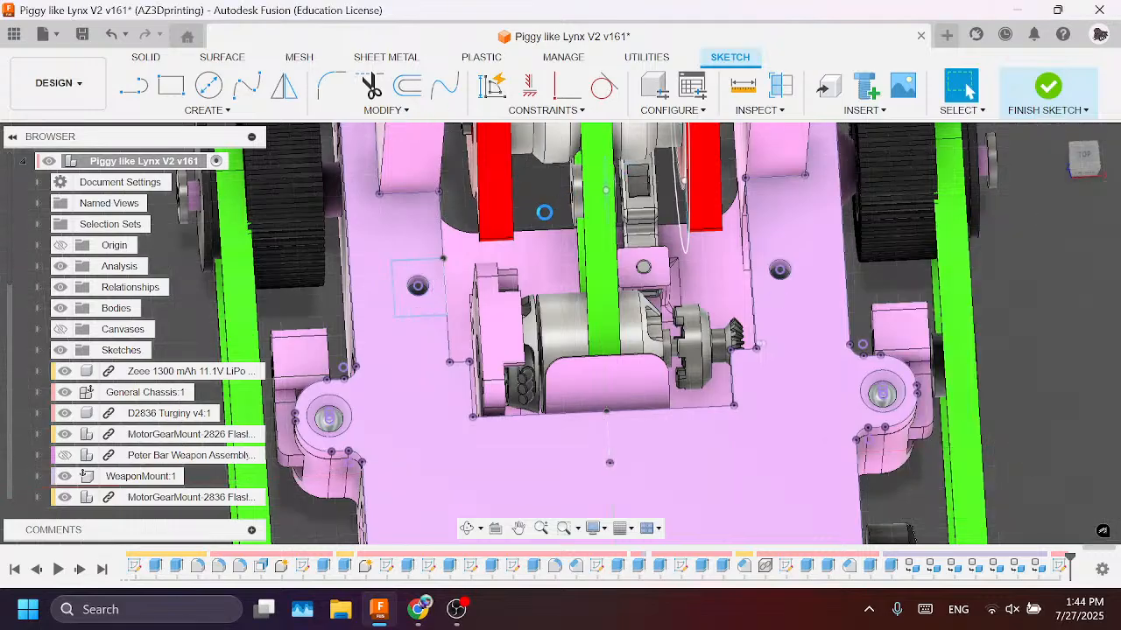
click(364, 112)
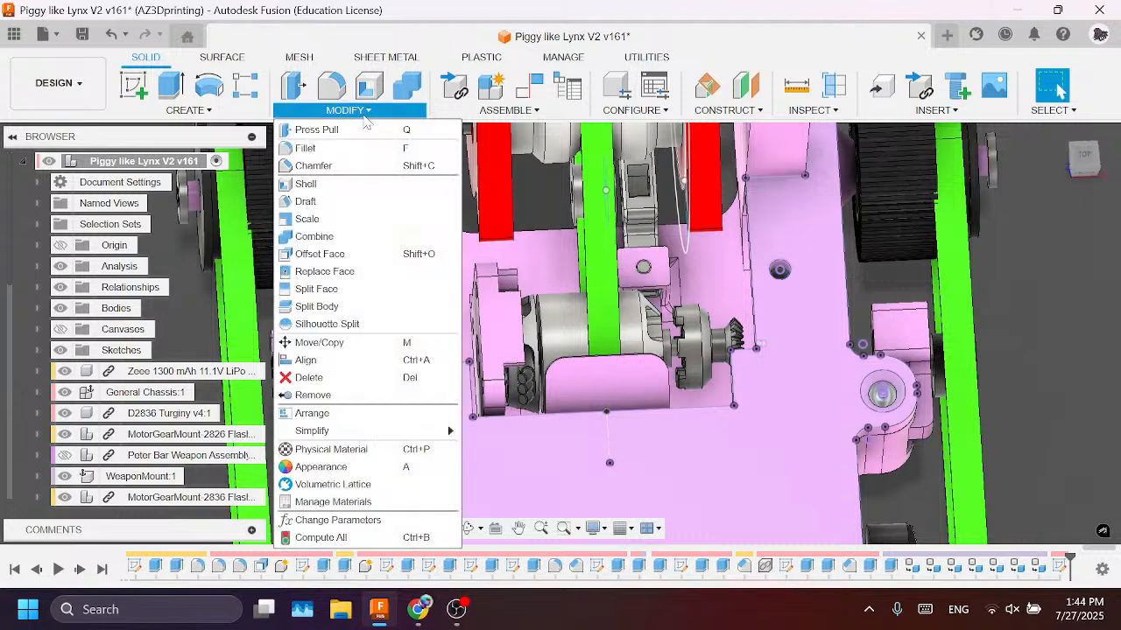
click(1085, 291)
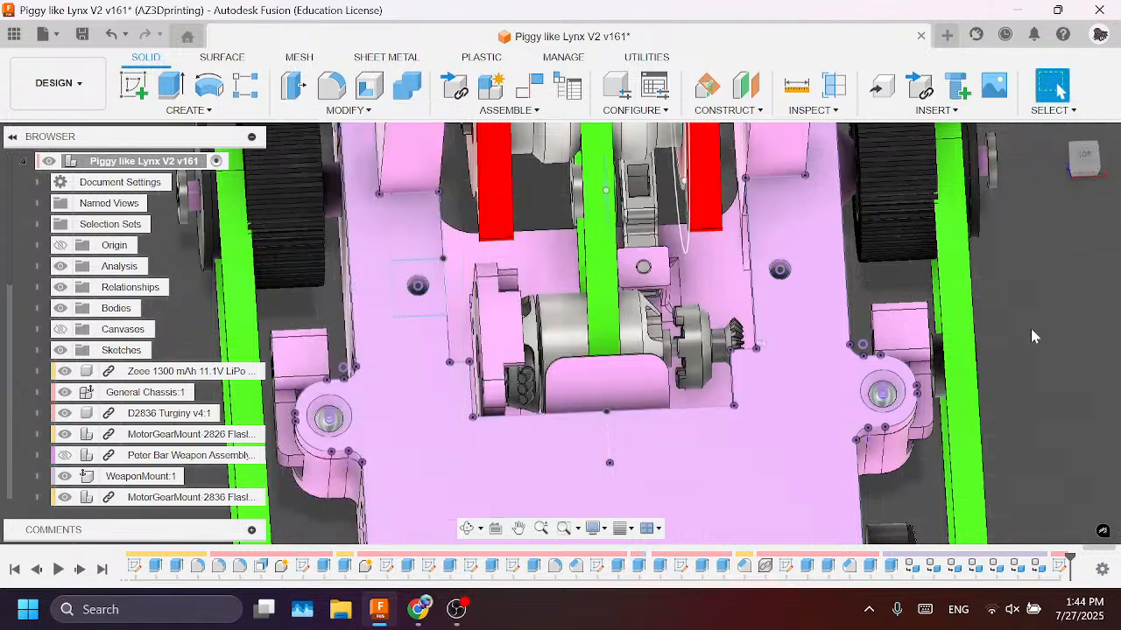
click(1060, 569)
key(Delete)
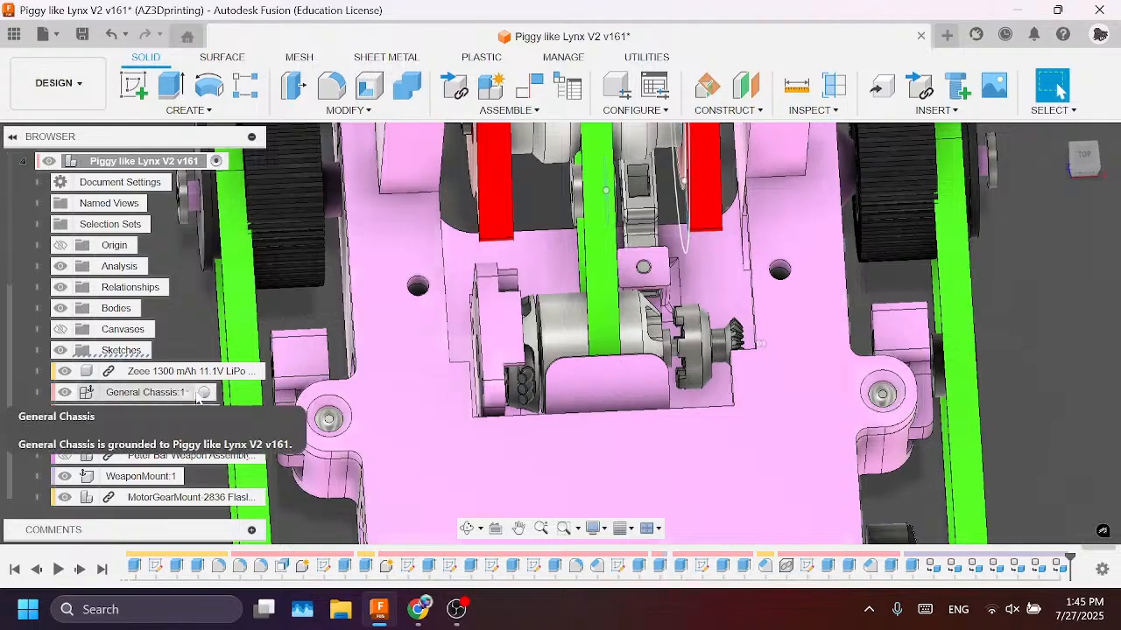
Step: Activate the General Chassis component and start a sketch on its top face
double_click(158, 393)
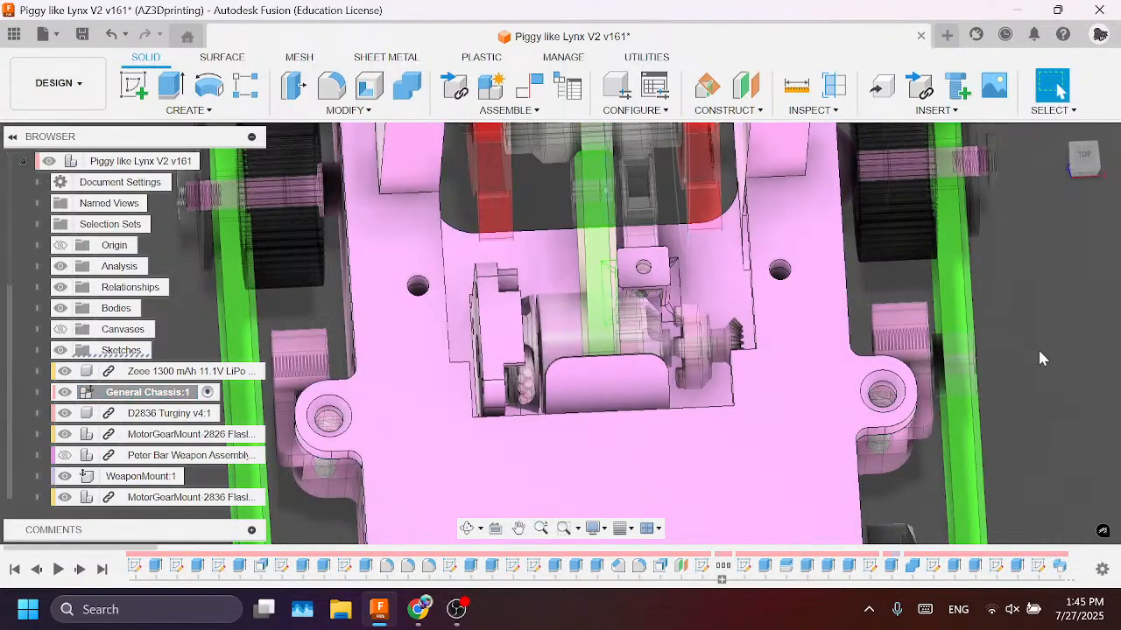
scroll(480, 293, up, 3)
scroll(481, 293, down, 2)
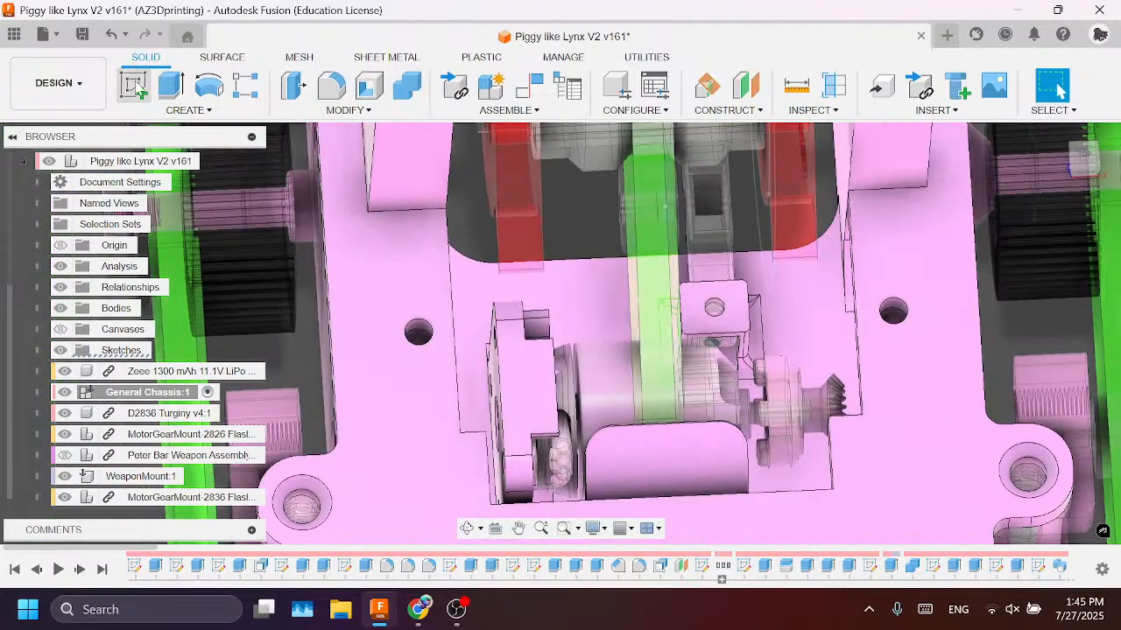
click(133, 85)
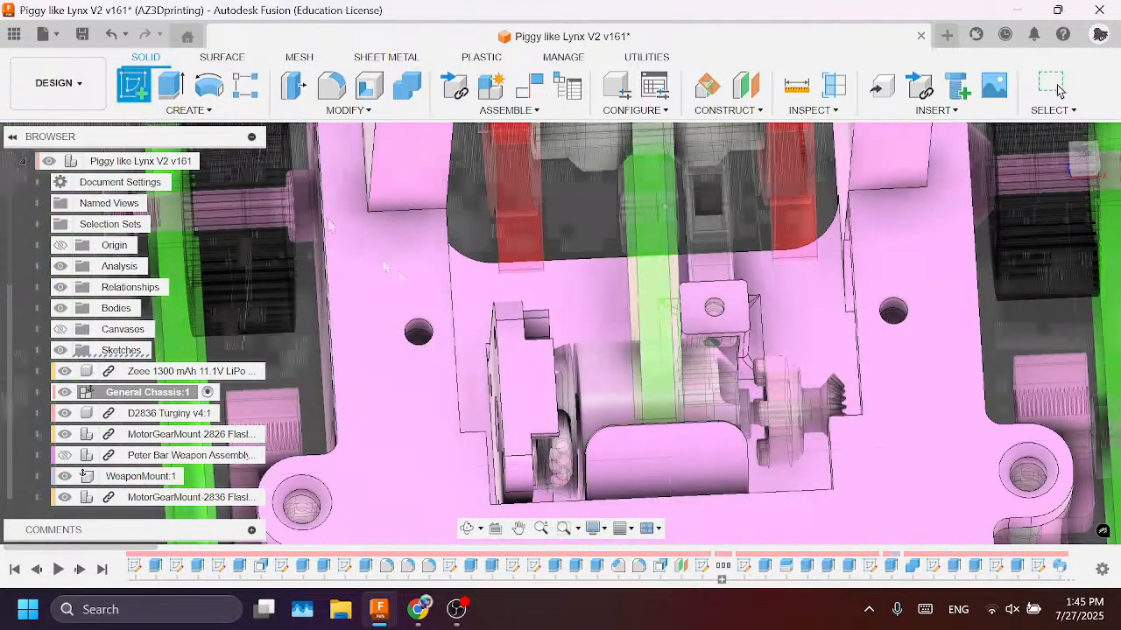
click(404, 285)
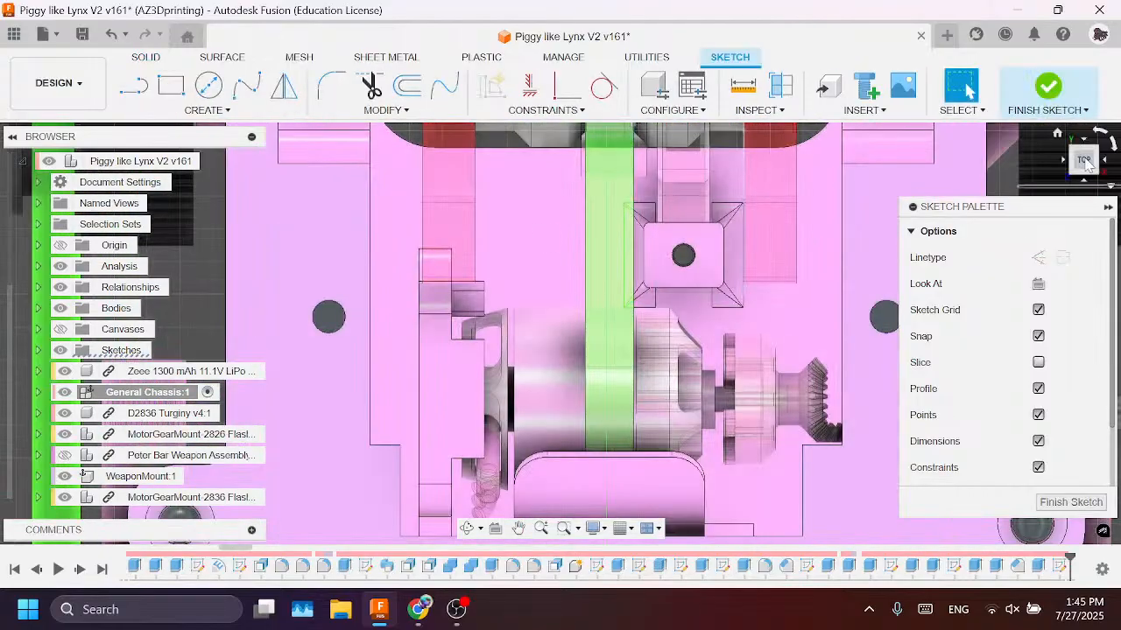
mouse_move(1076, 147)
mouse_down()
mouse_move(1089, 125)
mouse_move(1101, 133)
mouse_move(1084, 156)
mouse_up()
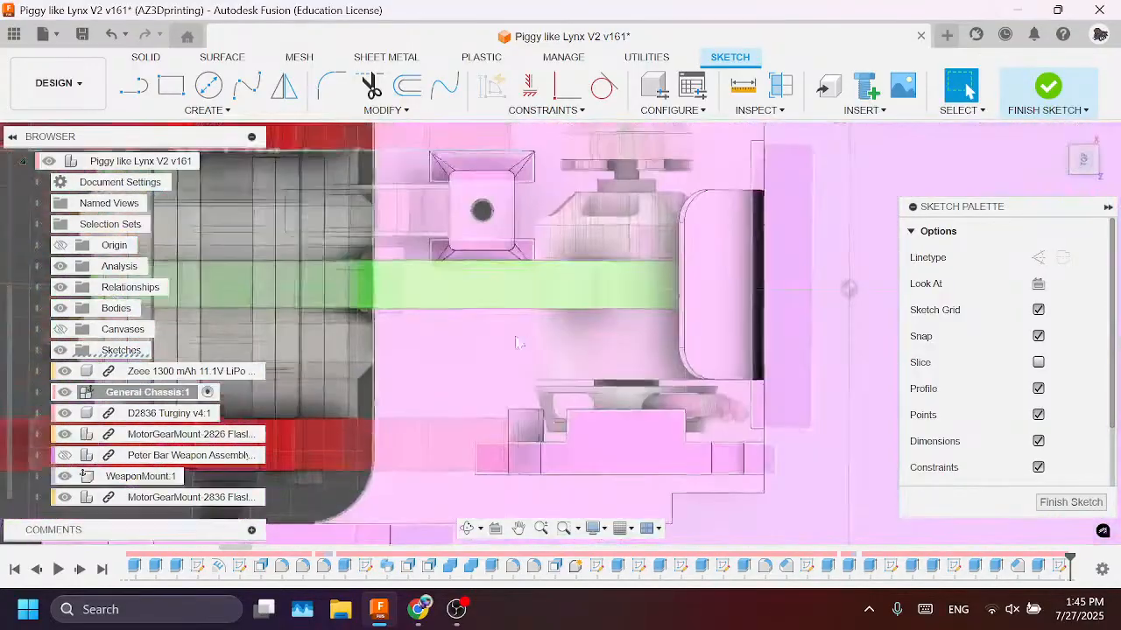
Step: Project the chassis top face outline into the sketch and finish the sketch
scroll(491, 259, down, 4)
scroll(562, 425, up, 3)
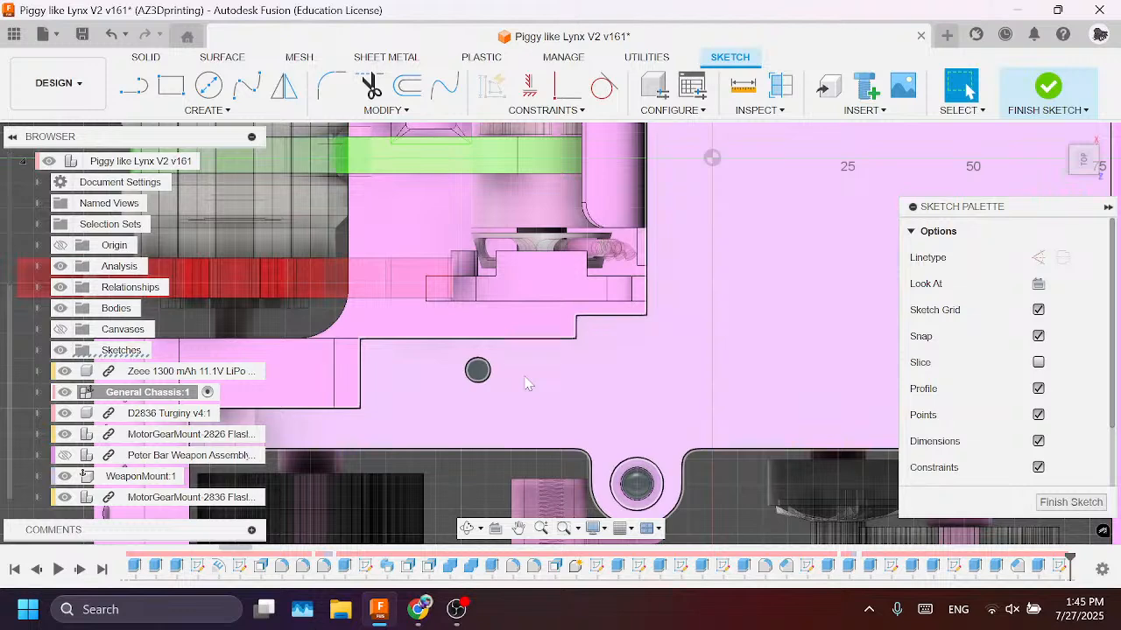
key(p)
click(527, 382)
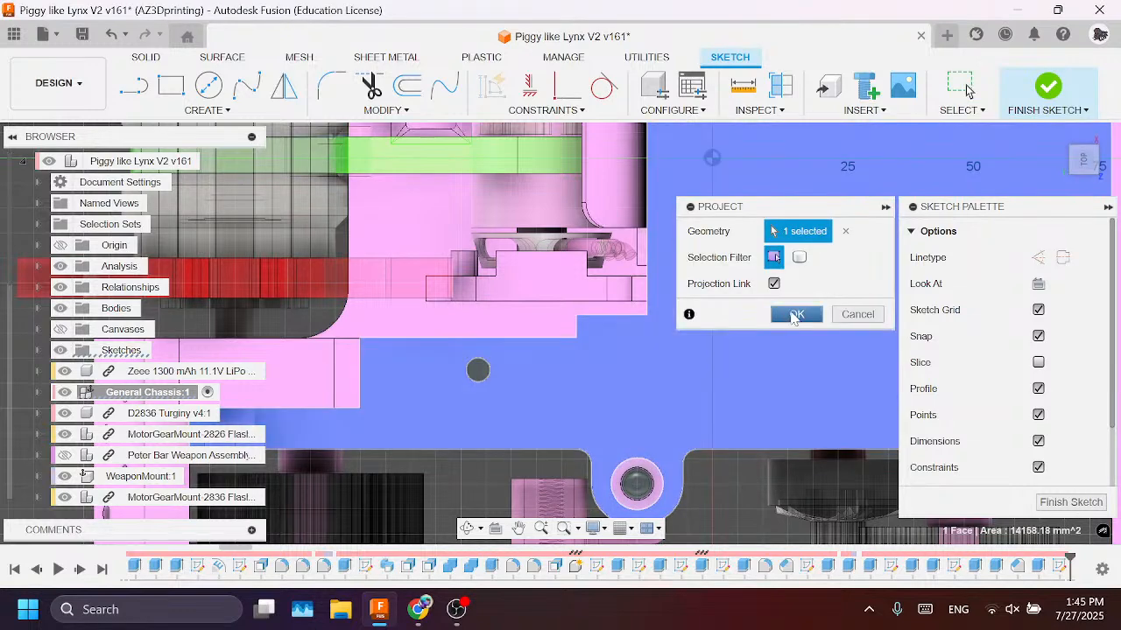
click(793, 315)
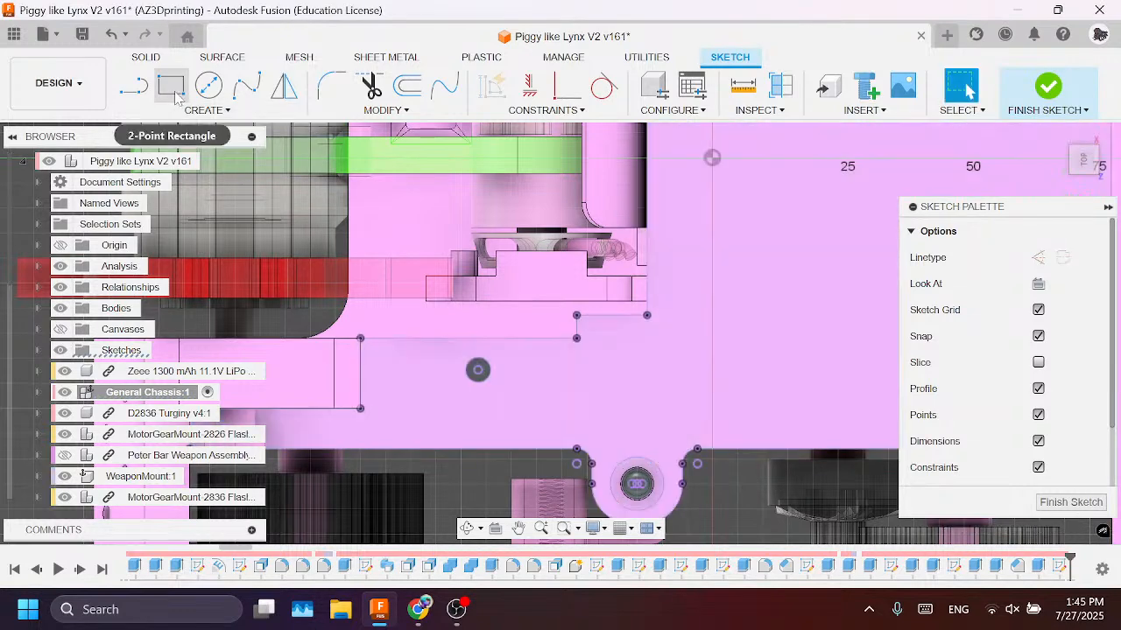
click(1064, 501)
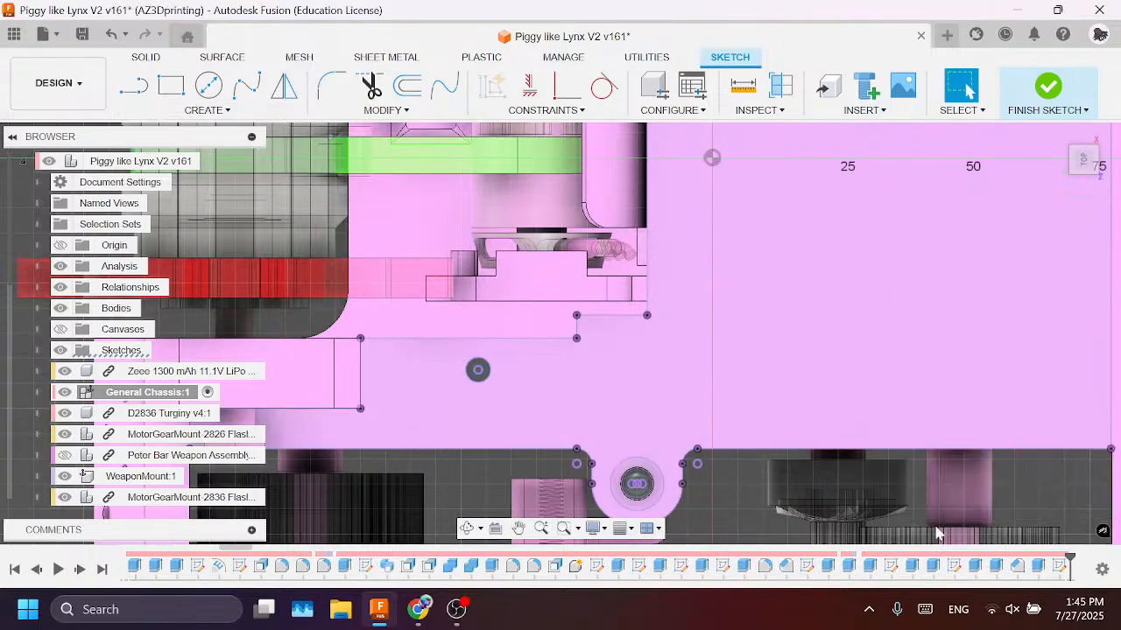
Step: Activate the Female-Female m5 spacer component and open its Sketch1 for editing
scroll(136, 421, down, 5)
scroll(138, 472, down, 2)
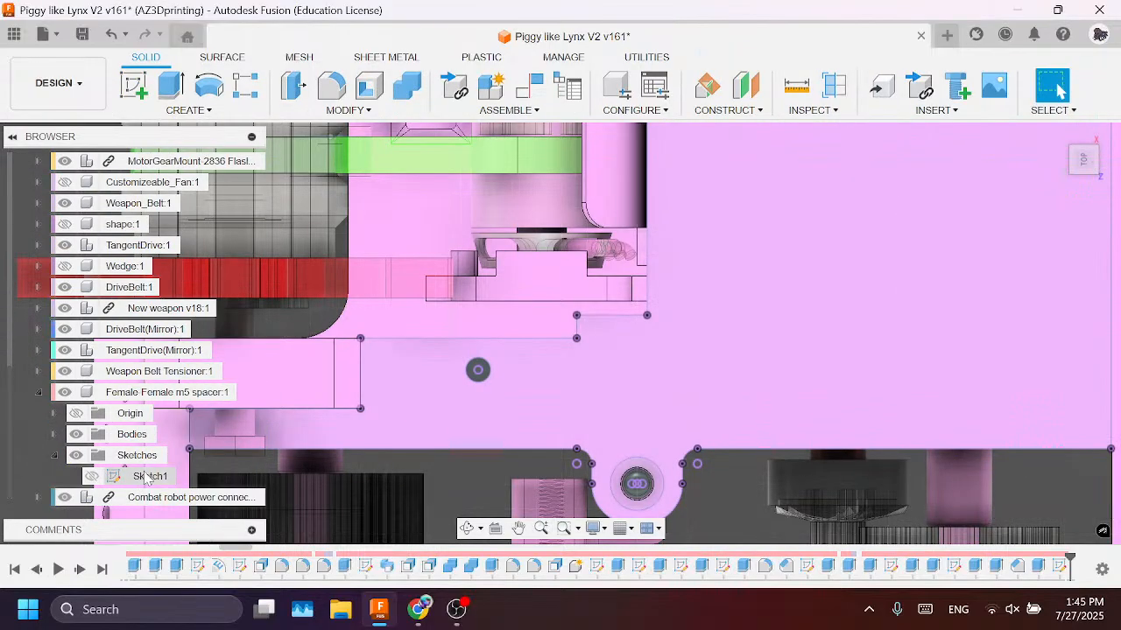
click(249, 392)
click(92, 477)
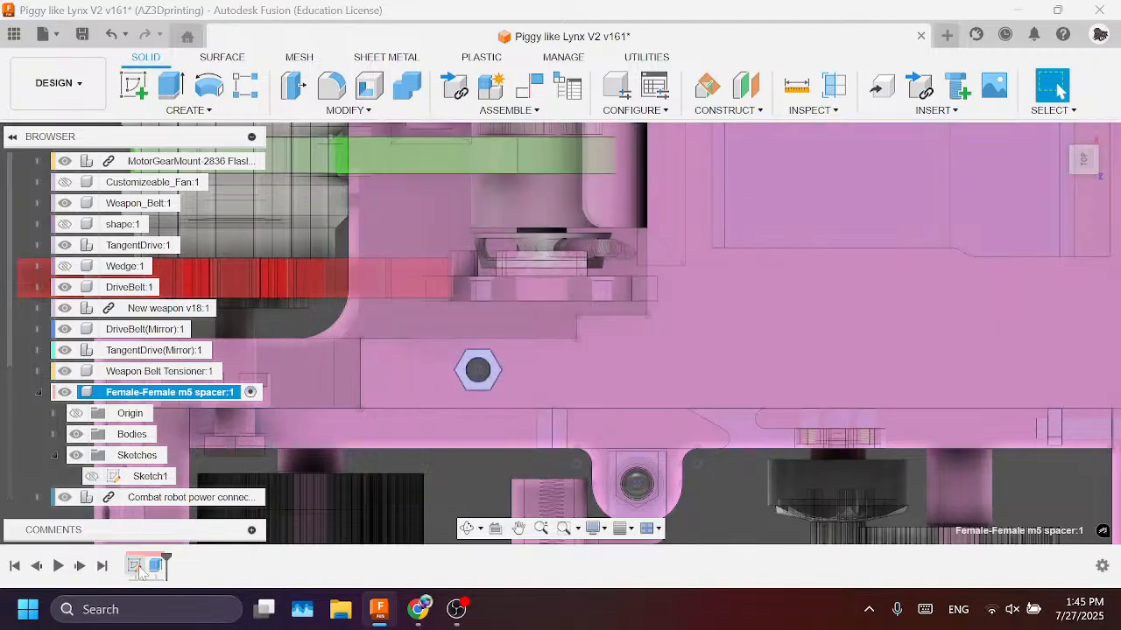
right_click(140, 477)
click(186, 374)
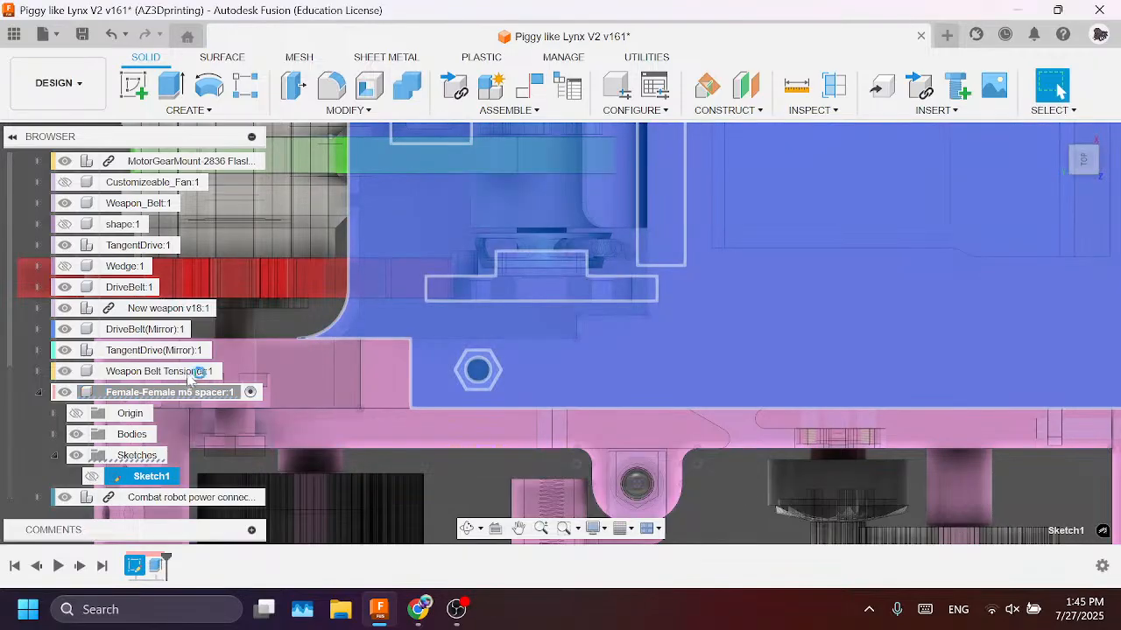
scroll(344, 423, up, 3)
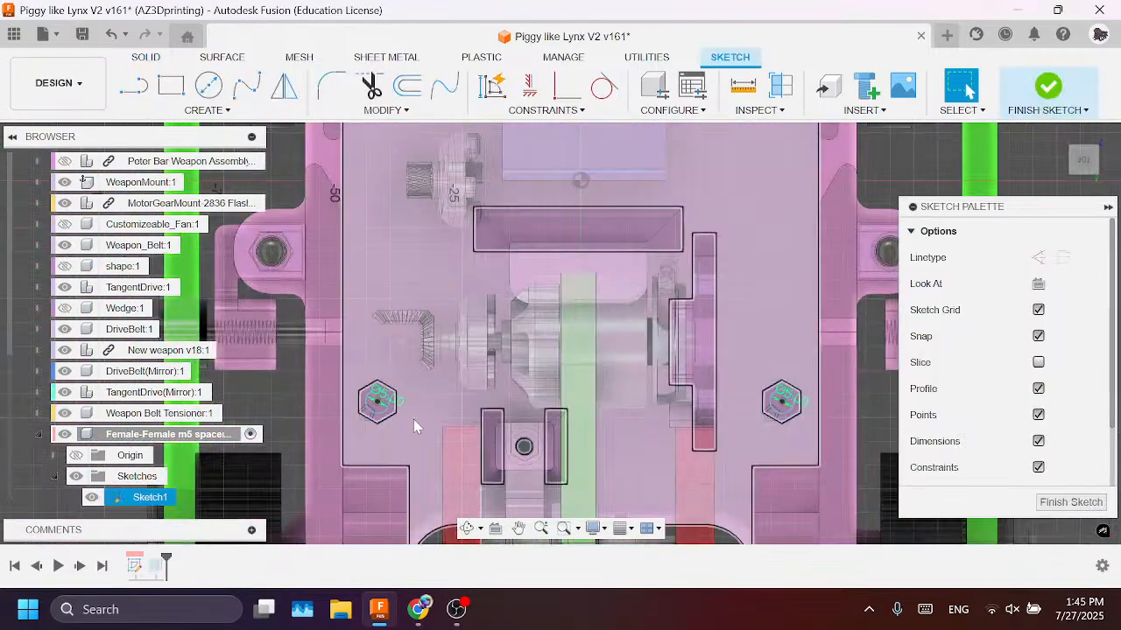
drag(356, 376, 414, 443)
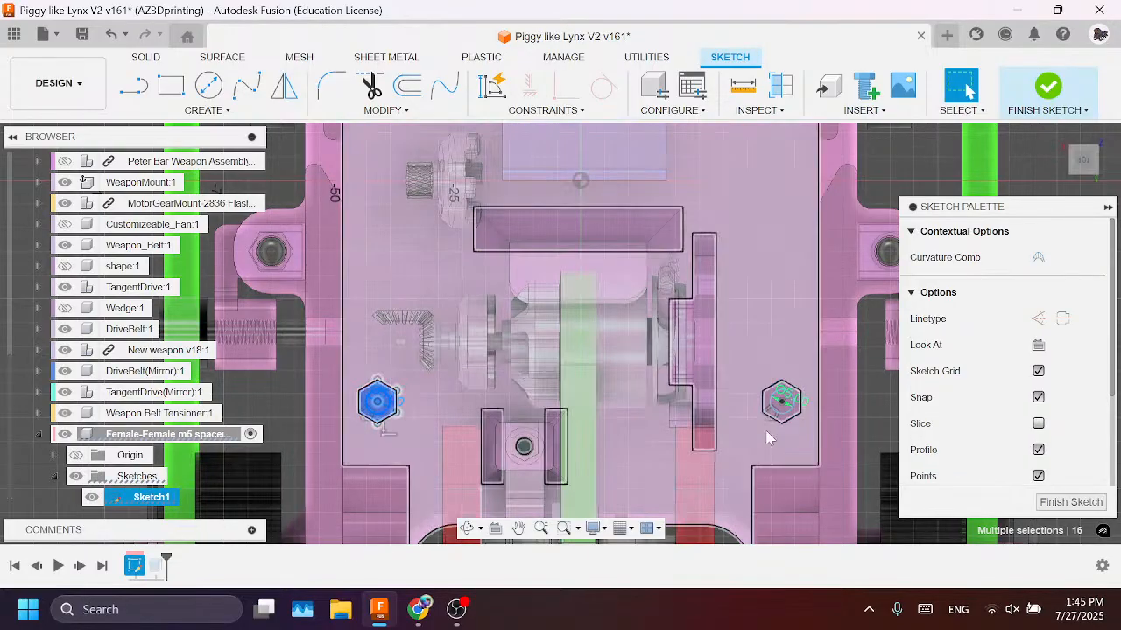
click(799, 434)
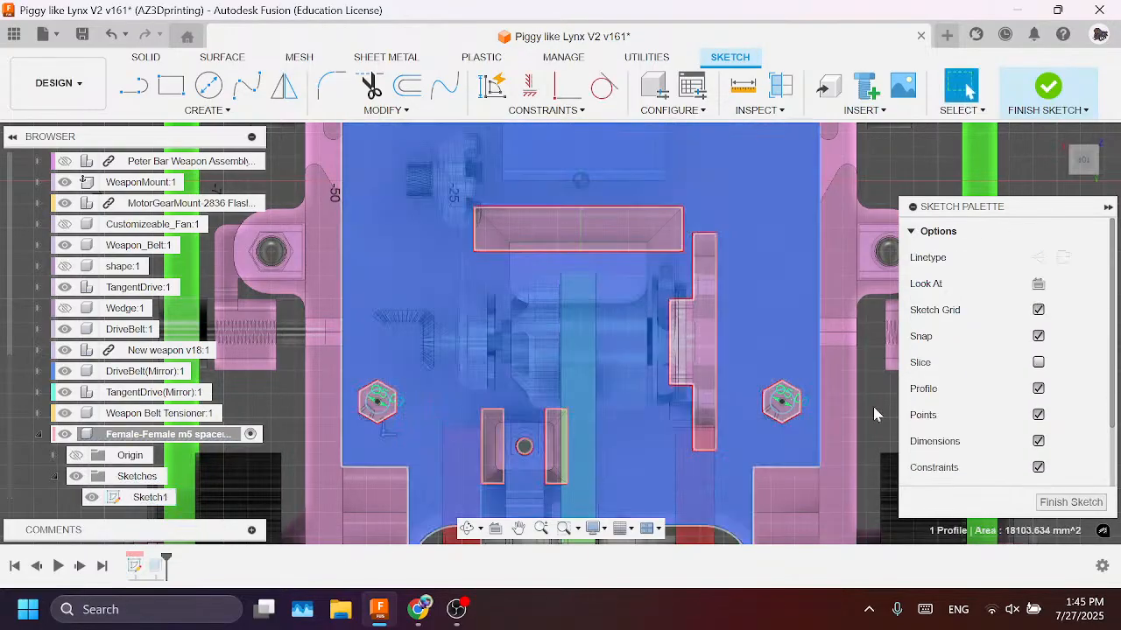
click(863, 431)
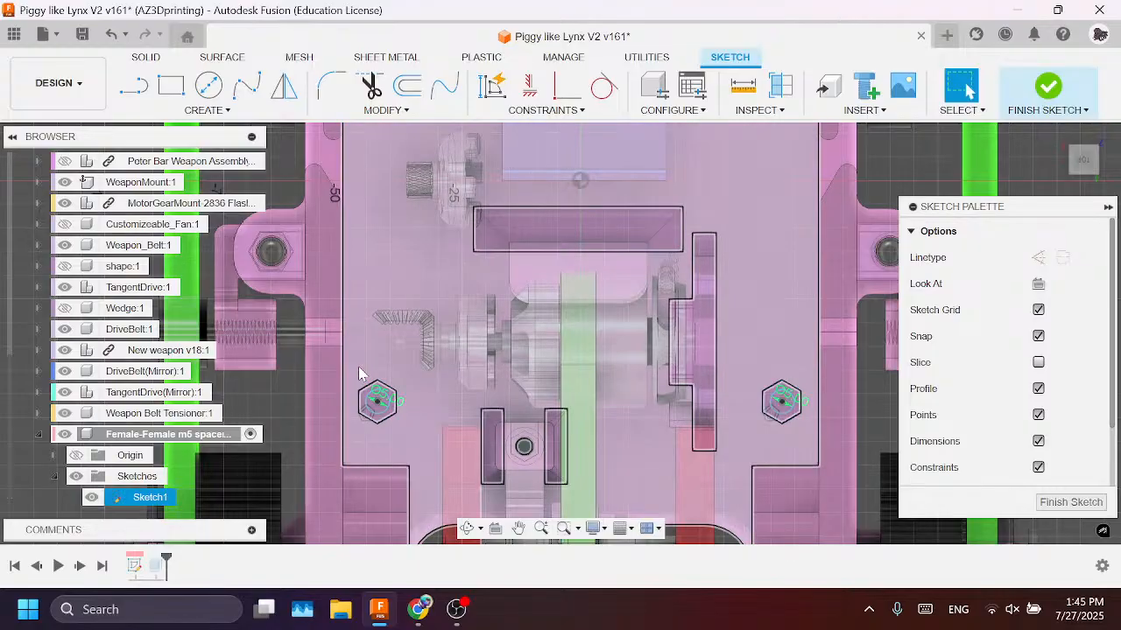
drag(358, 372, 742, 429)
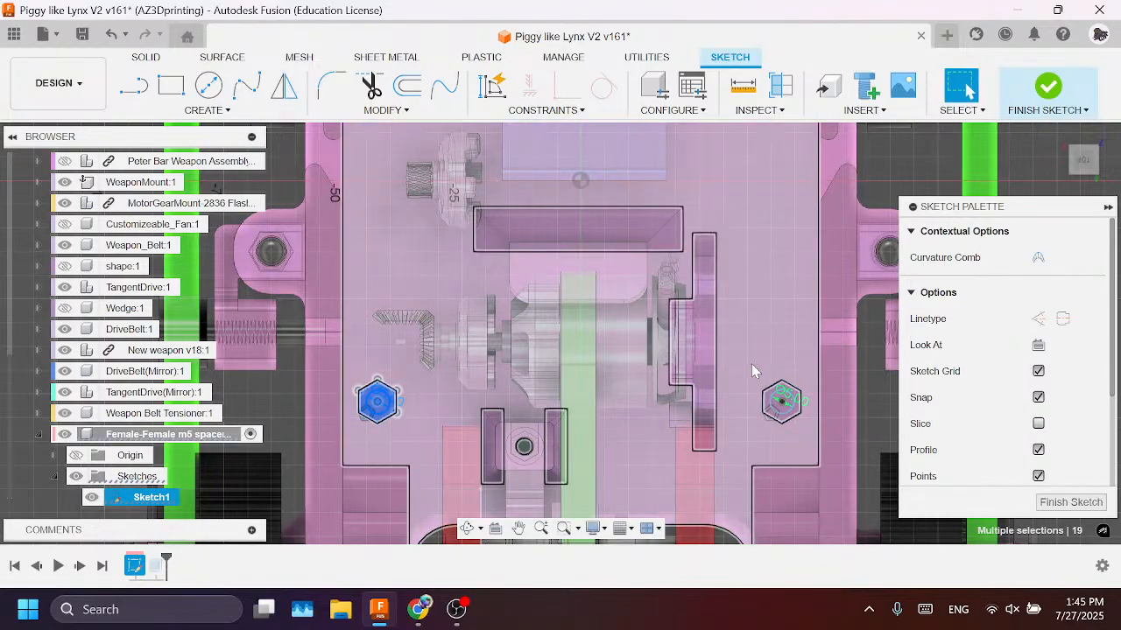
click(799, 433)
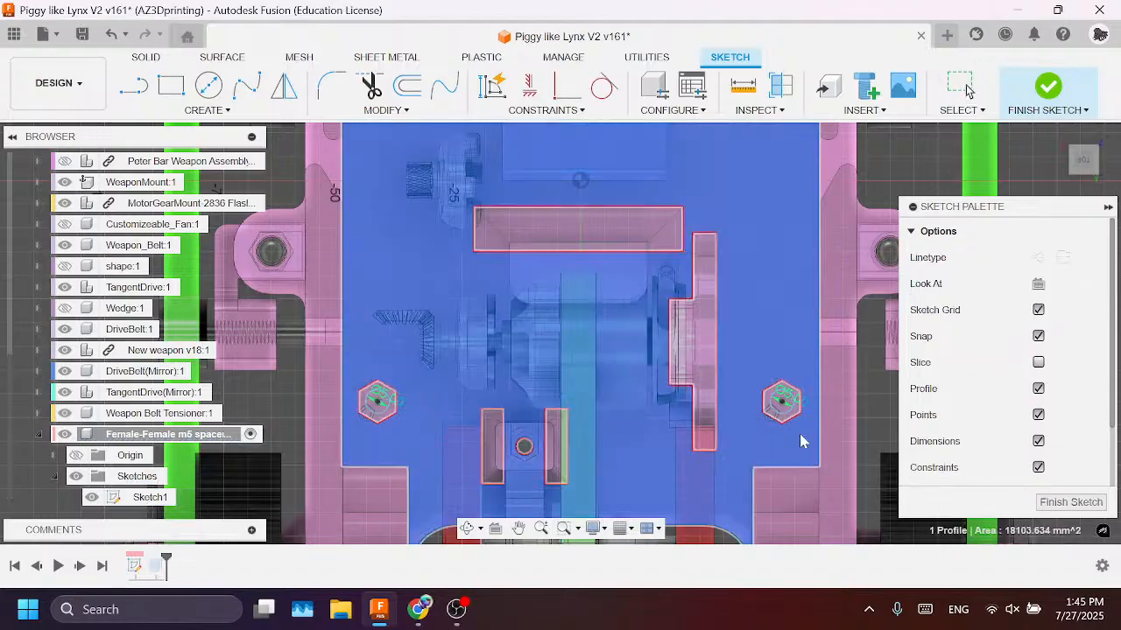
click(849, 413)
click(878, 412)
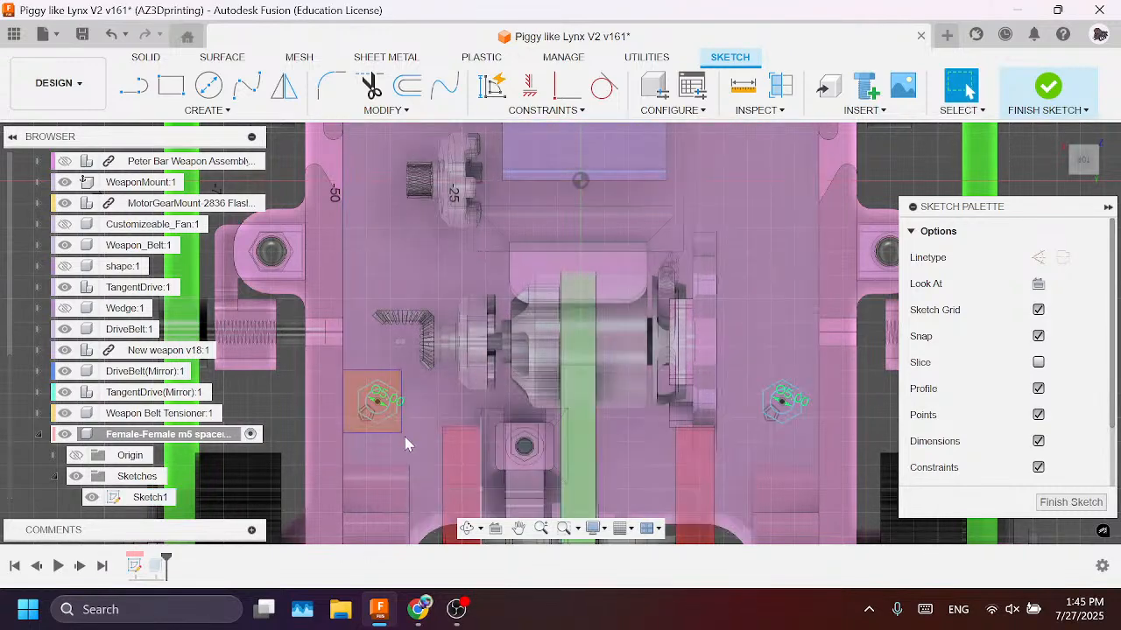
double_click(388, 408)
click(753, 367)
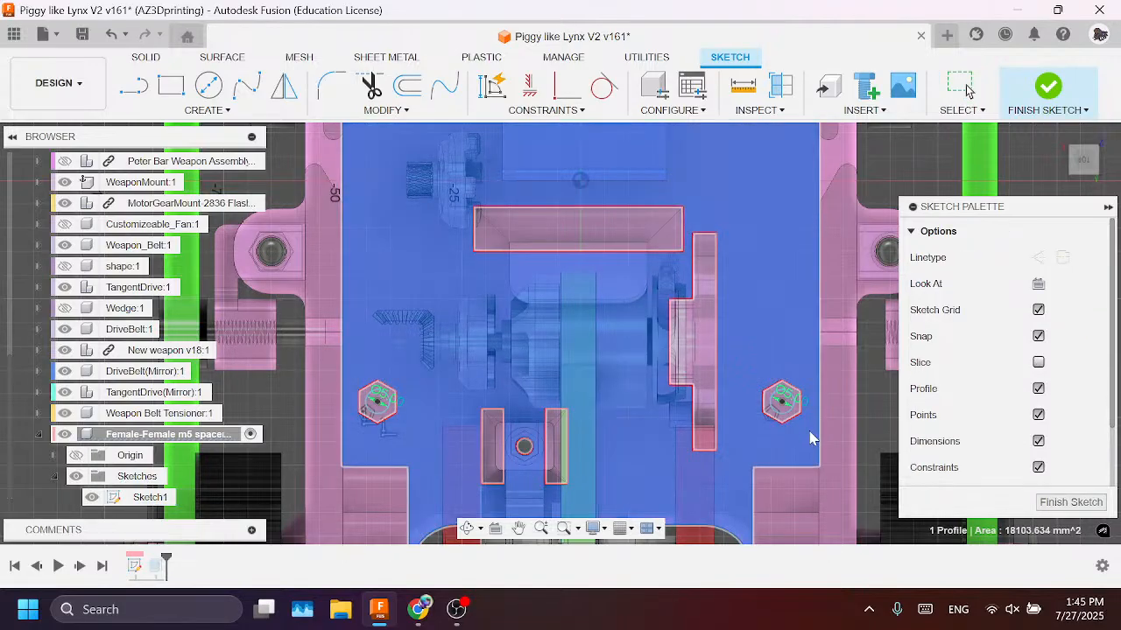
click(882, 445)
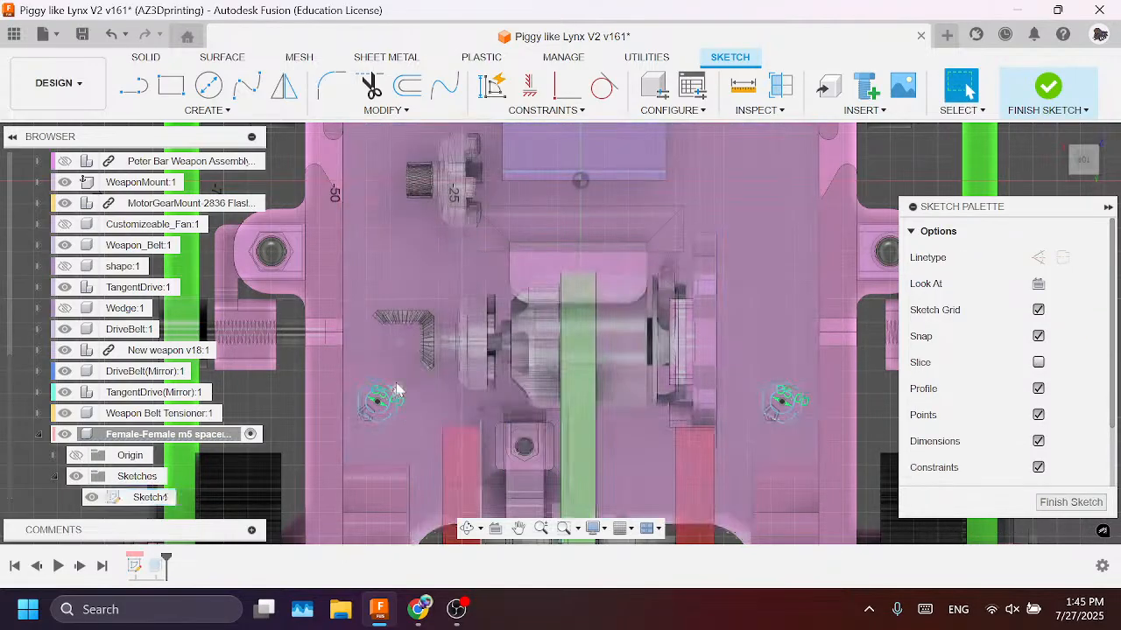
Step: Try moving the hexagonal spacer profile on the bevel-gear side of the motor 4 mm along Y, and undo the move
scroll(394, 383, up, 2)
drag(329, 354, 438, 473)
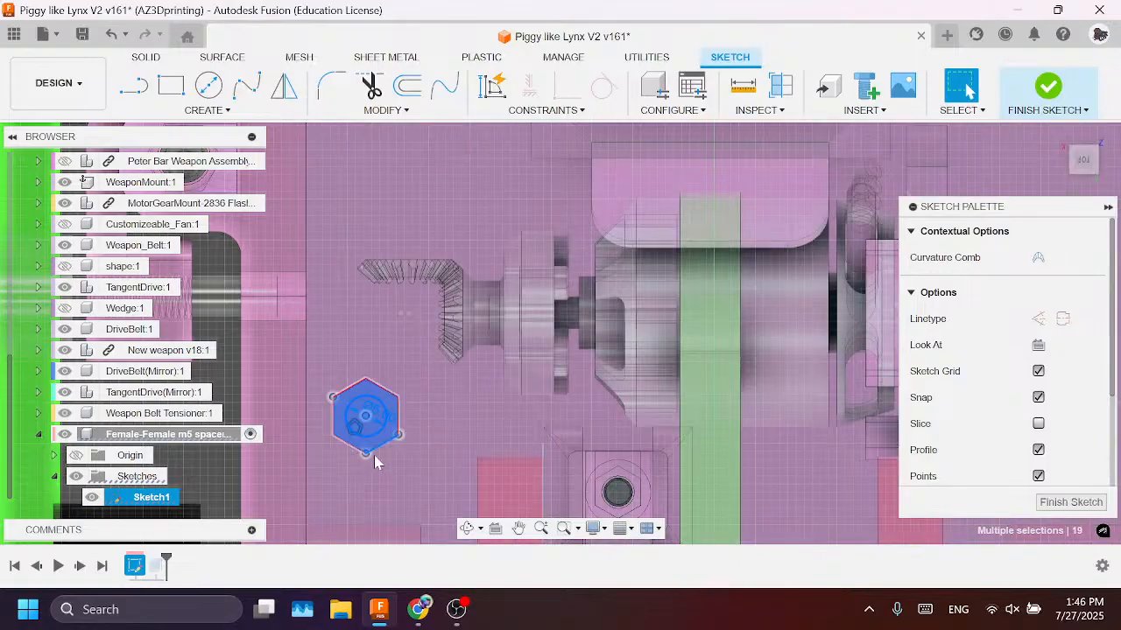
key(m)
drag(332, 380, 313, 341)
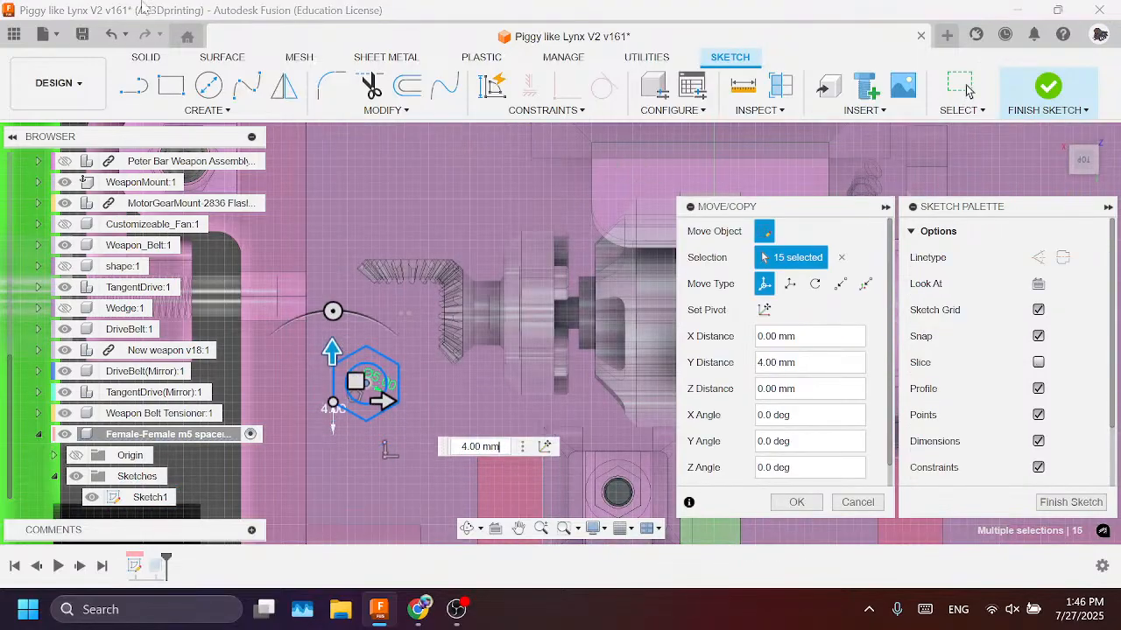
click(783, 509)
scroll(367, 440, down, 5)
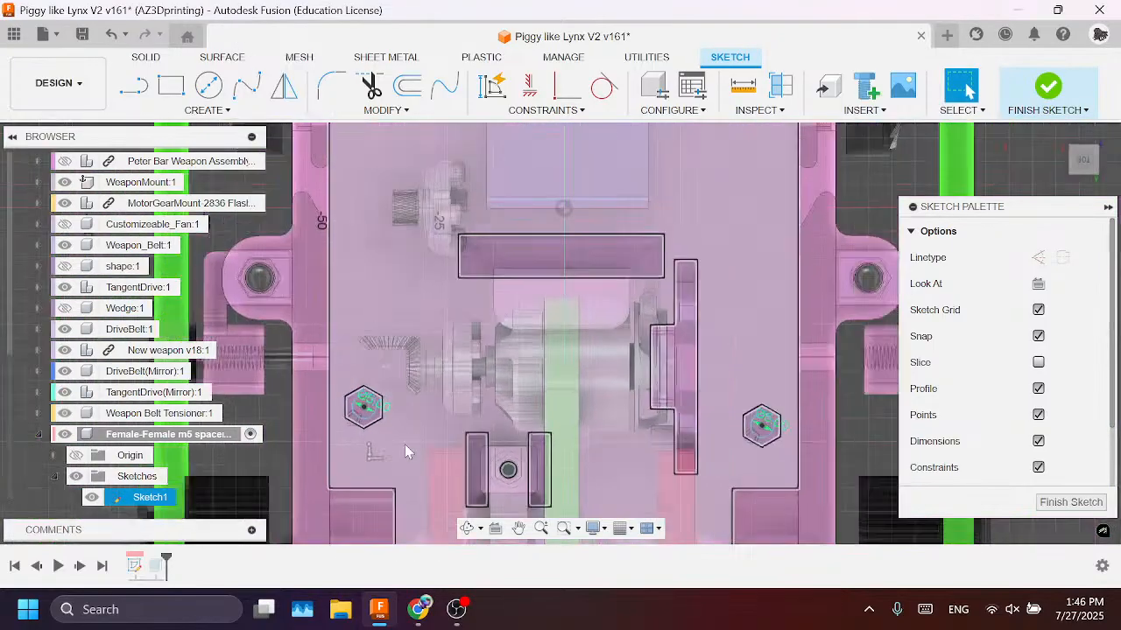
scroll(774, 436, up, 4)
middle_drag(507, 477, 695, 421)
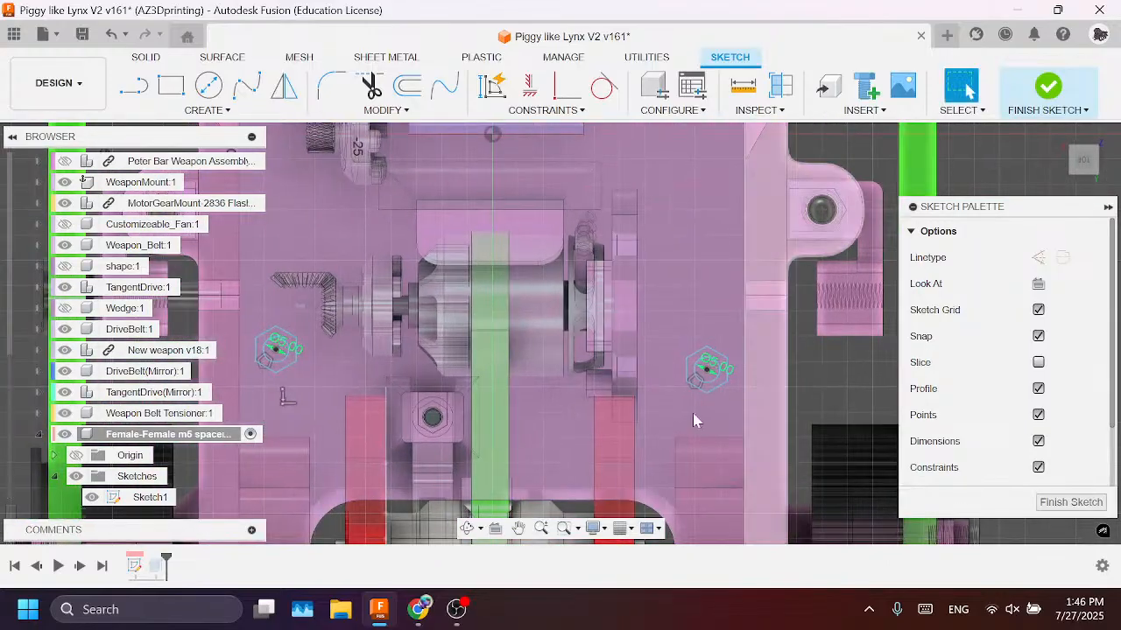
key(ctrl+z)
Step: Move the hexagonal spacer profile on the bevel-gear side of the motor 10 mm along Y
middle_drag(292, 363, 341, 393)
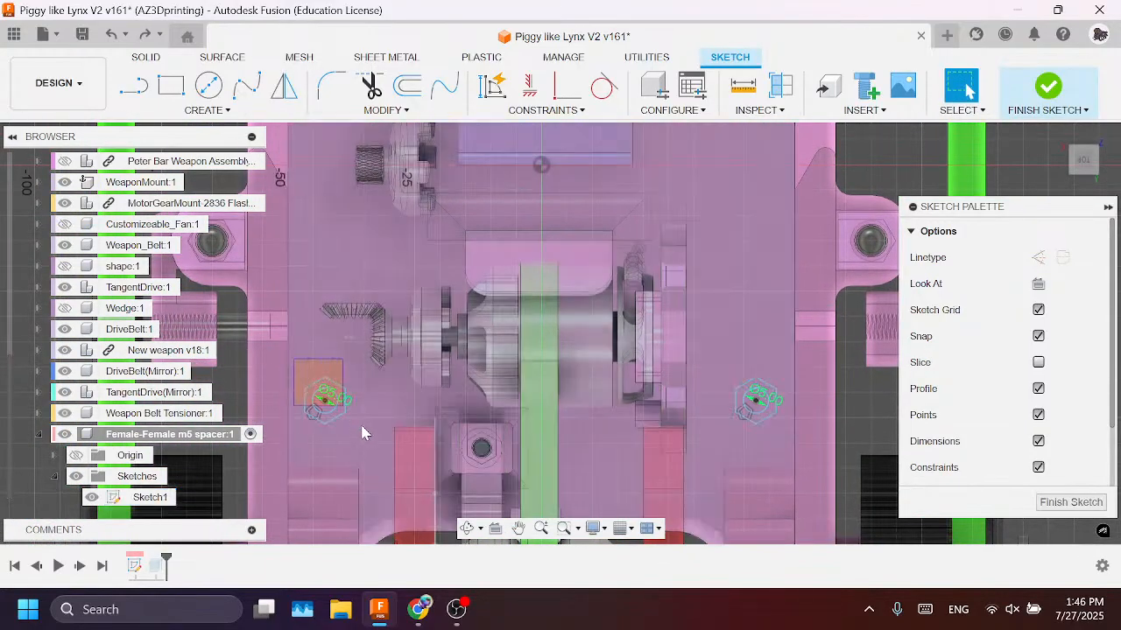
drag(294, 359, 370, 434)
key(m)
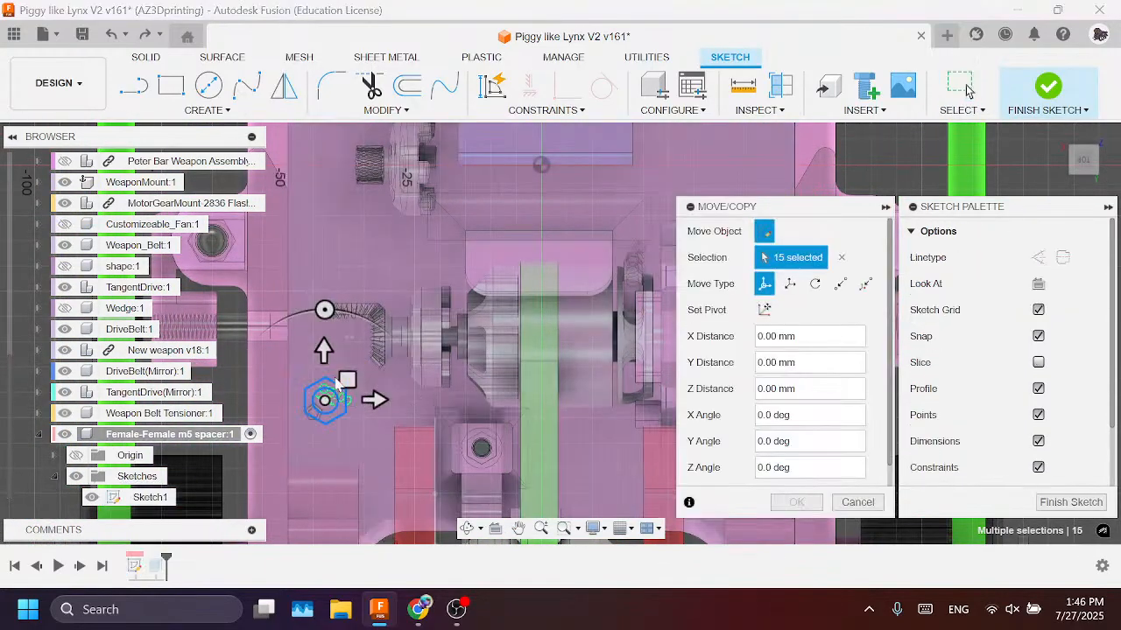
drag(323, 354, 324, 301)
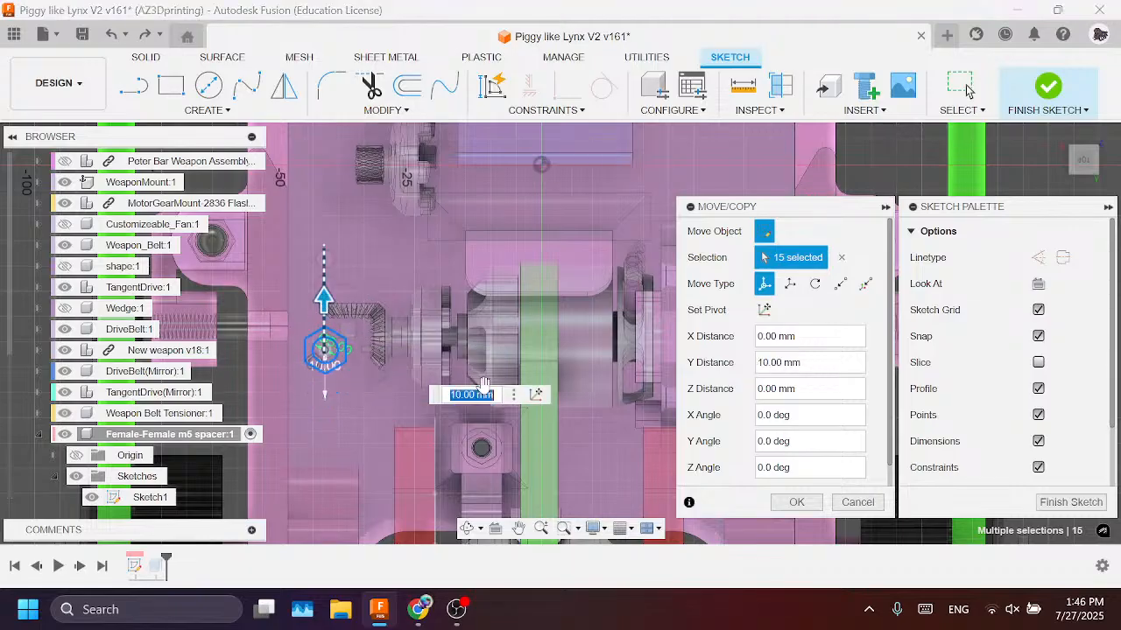
click(805, 504)
scroll(660, 400, down, 2)
Step: Move the matching hexagonal spacer profile on the opposite side of the motor 10 mm along Y
scroll(726, 400, up, 4)
drag(654, 349, 754, 462)
key(m)
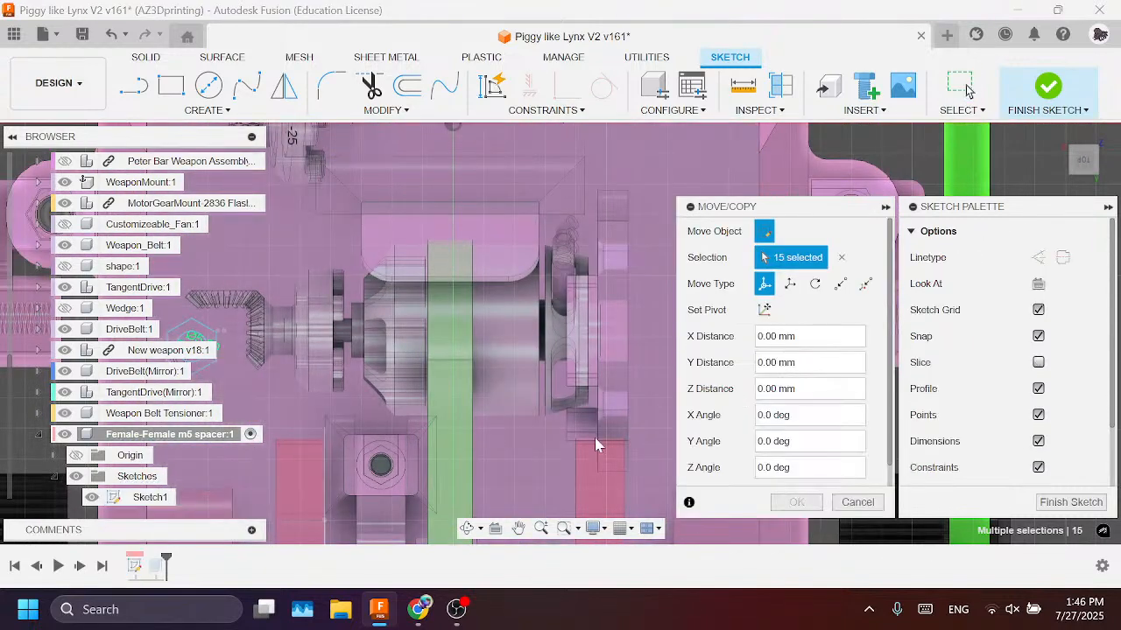
middle_drag(604, 429, 406, 470)
drag(536, 387, 535, 322)
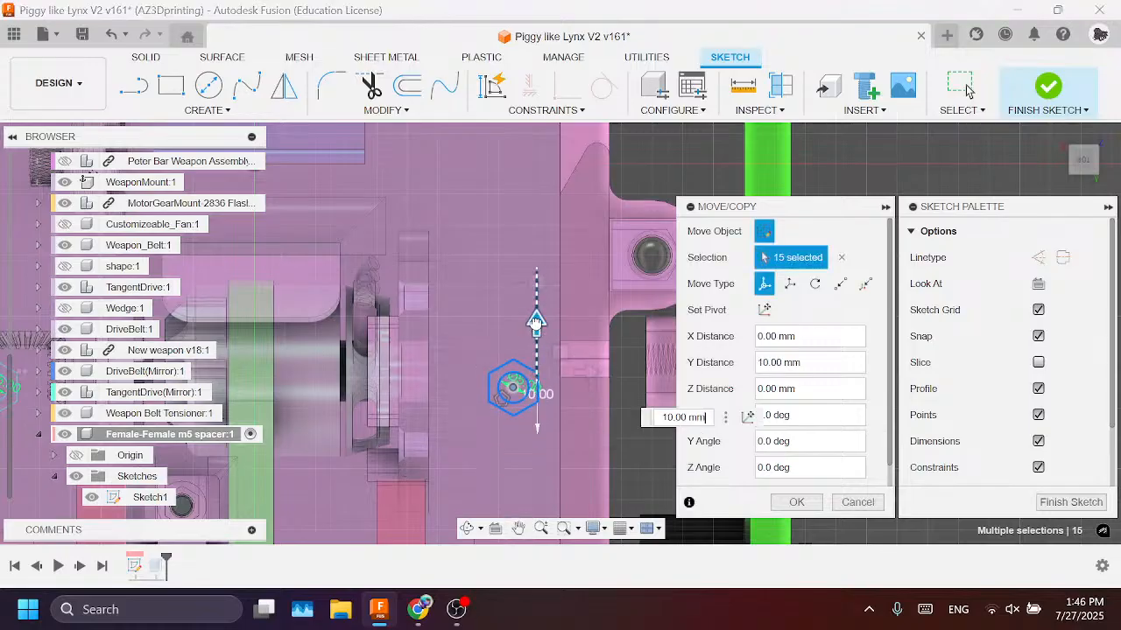
scroll(554, 329, down, 3)
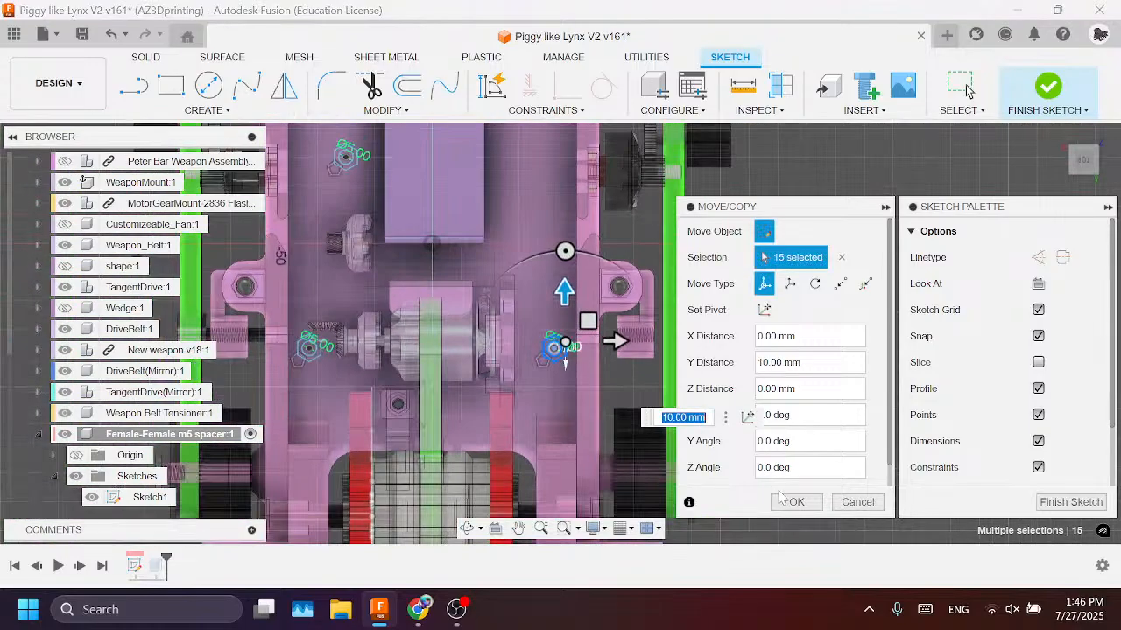
click(784, 501)
Step: Finish the spacer sketch and check the moved spacers beside the motor bay from an angled view
middle_drag(554, 341, 642, 347)
scroll(690, 340, up, 1)
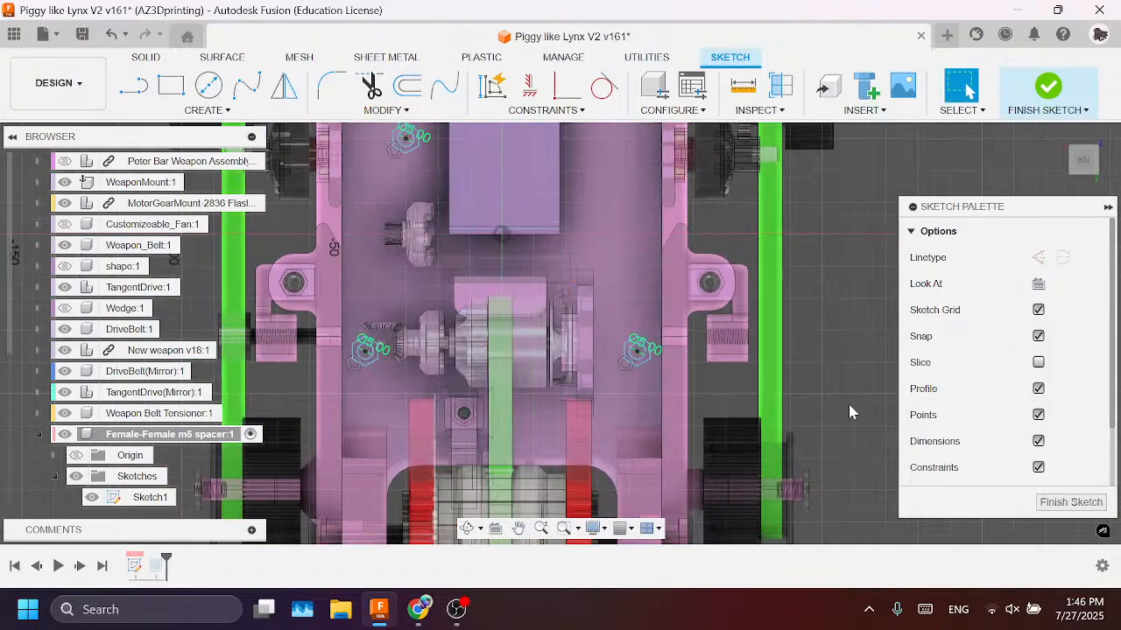
click(1070, 503)
scroll(378, 322, up, 3)
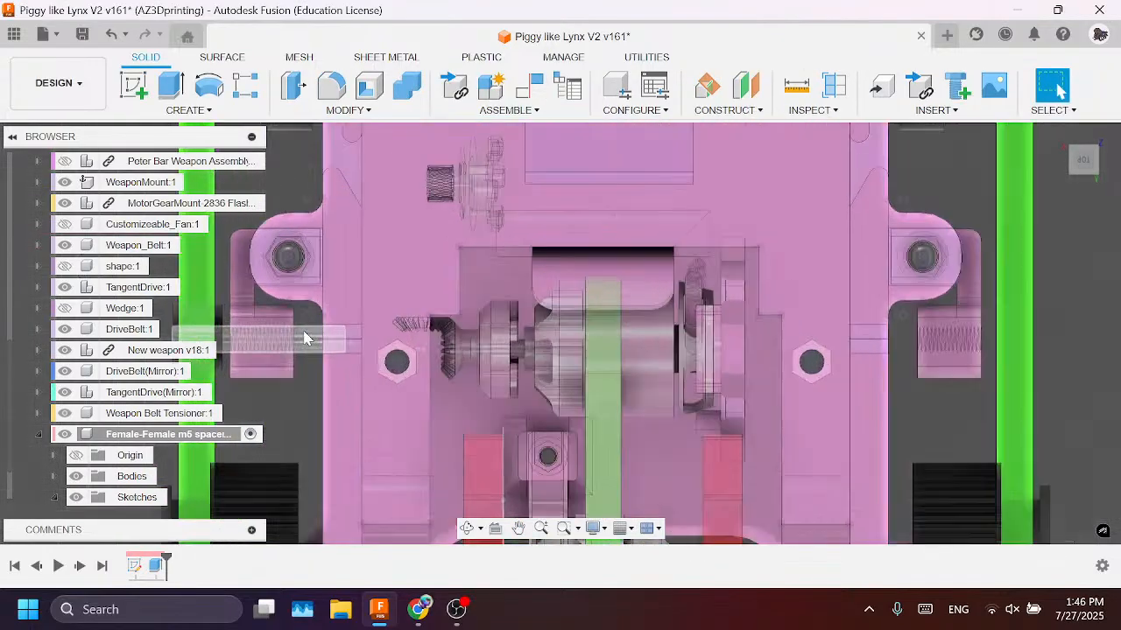
scroll(367, 401, down, 2)
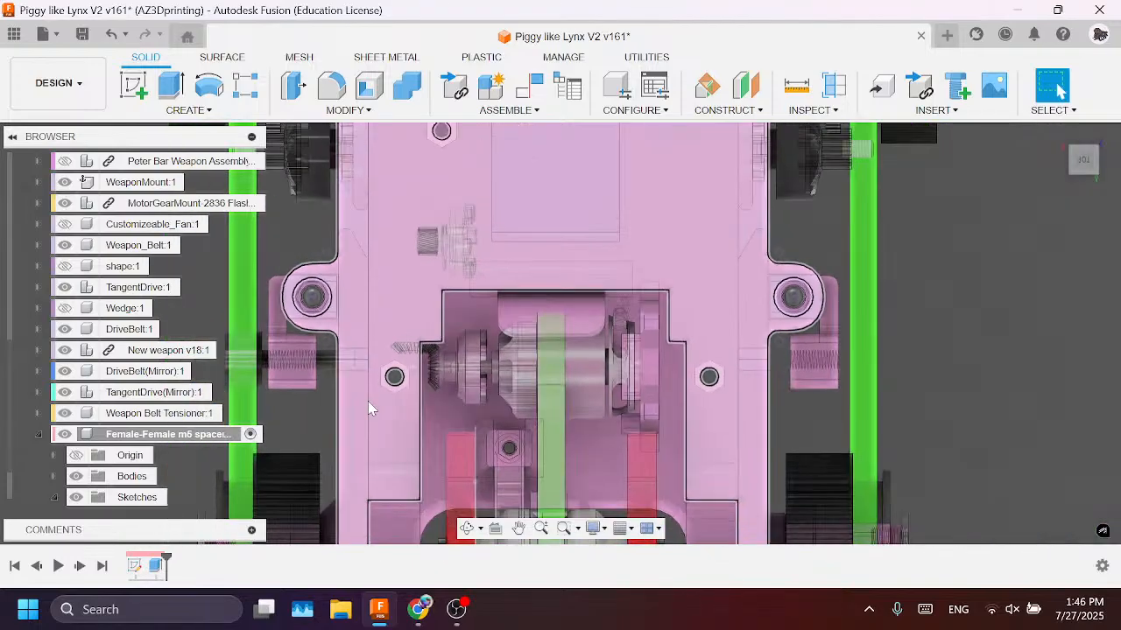
scroll(411, 443, down, 2)
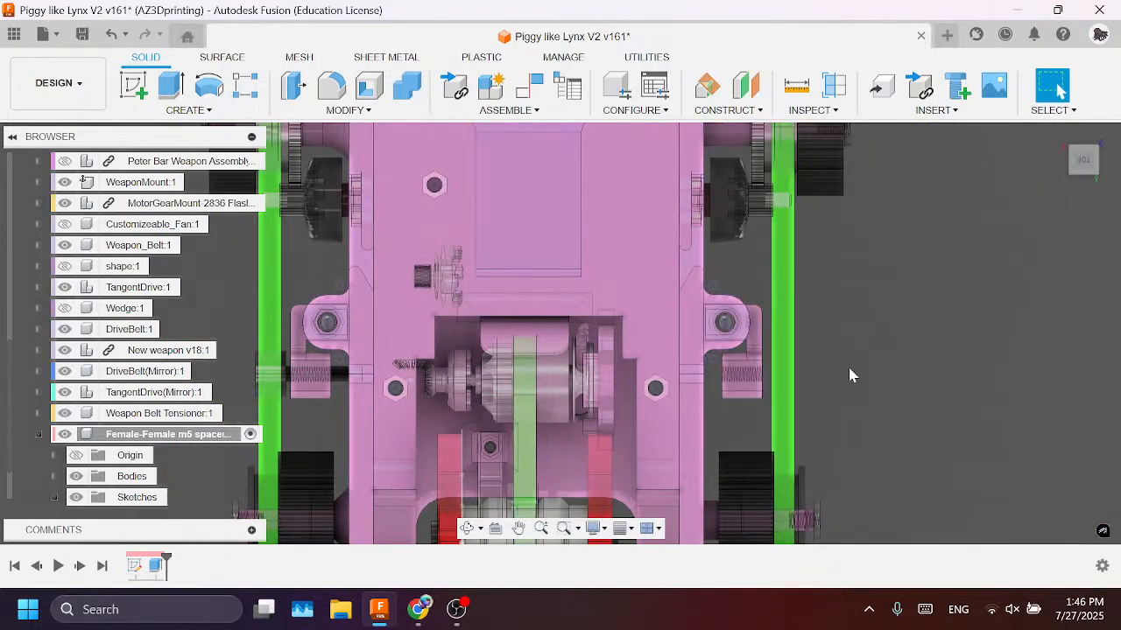
drag(1078, 166, 1093, 182)
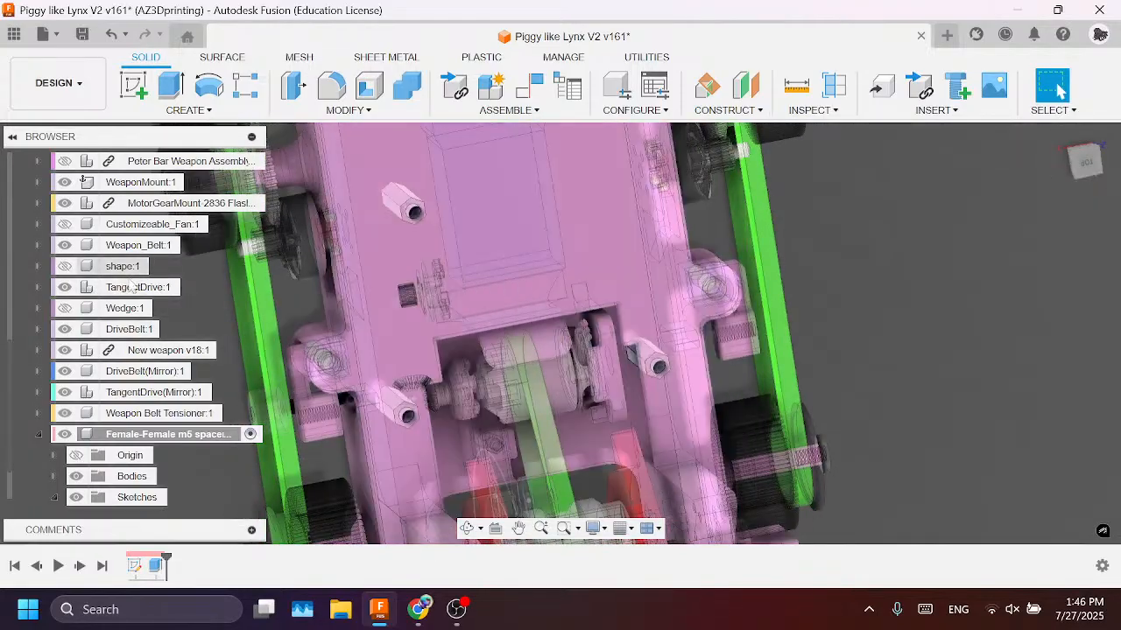
Step: Activate the General Chassis component
scroll(131, 300, up, 1)
scroll(136, 298, up, 1)
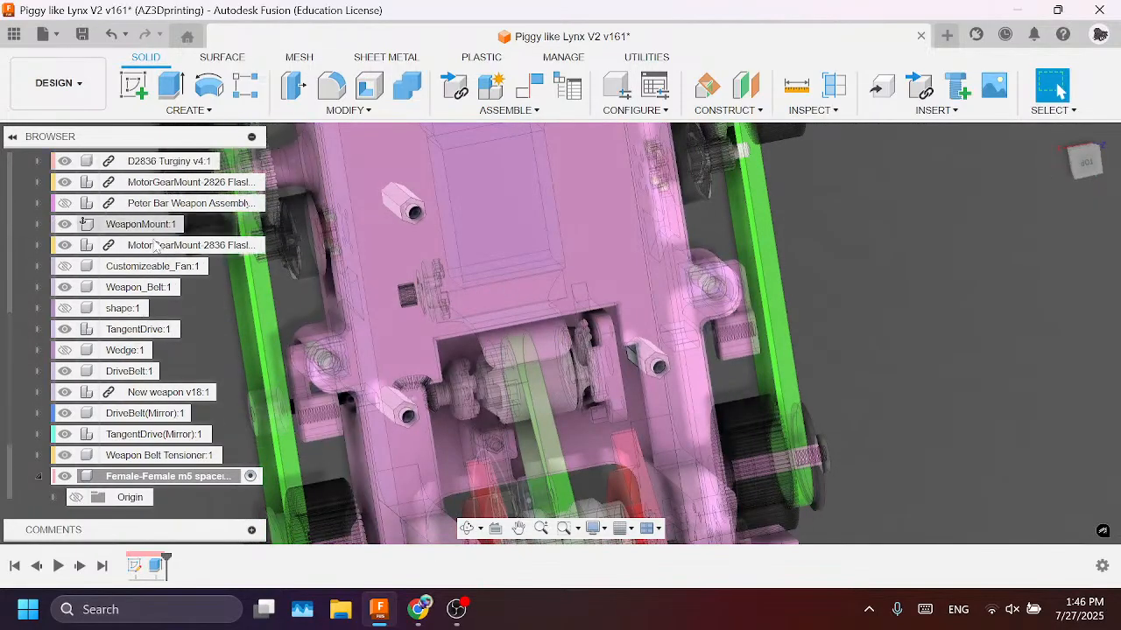
scroll(145, 291, up, 7)
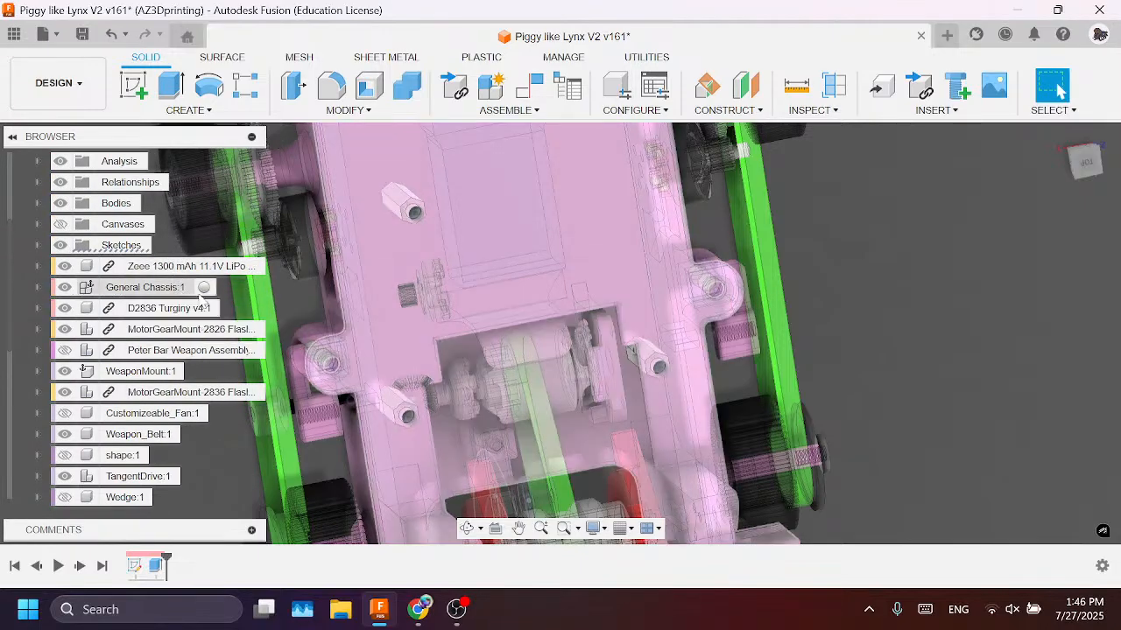
Step: Activate the General Chassis component and open its latest sketch, Sketch32, for editing
click(145, 287)
click(786, 301)
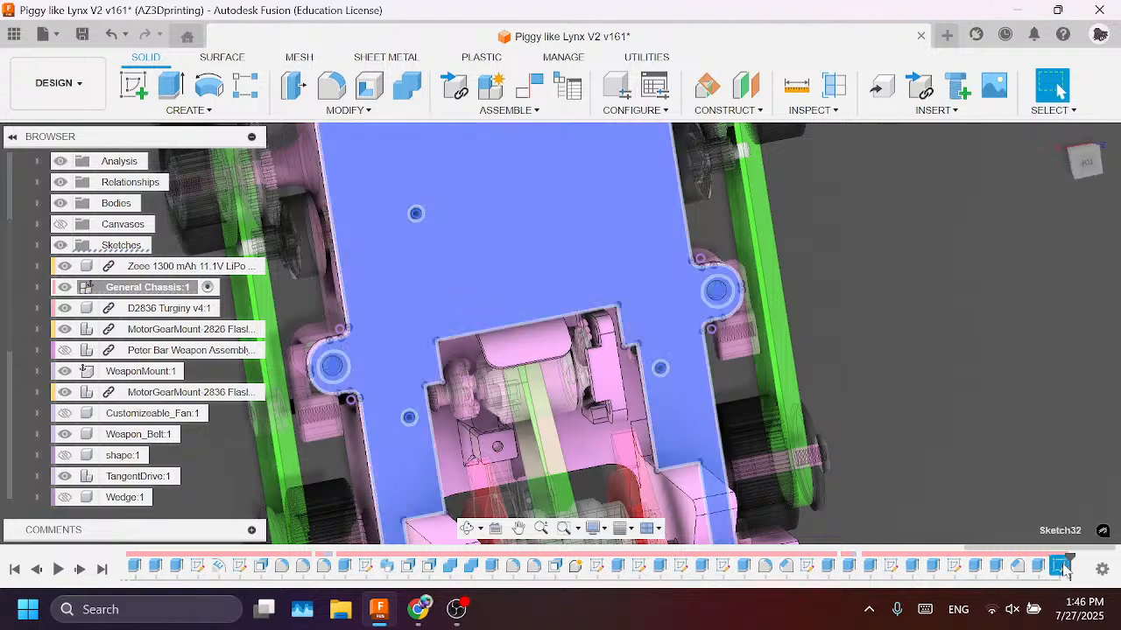
right_click(1061, 568)
click(993, 372)
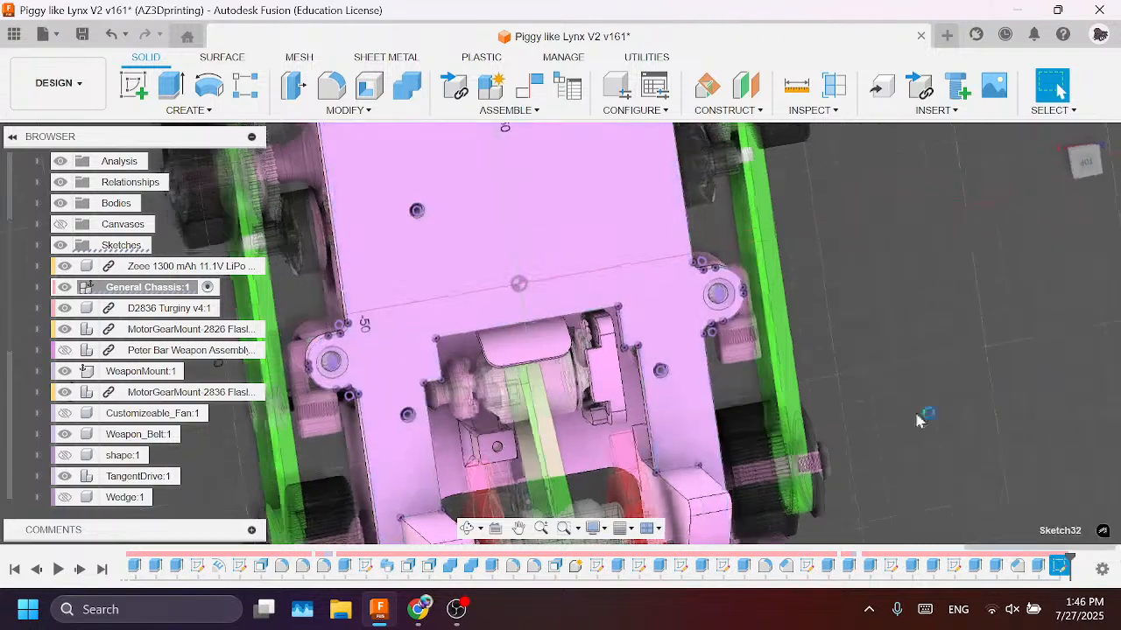
Step: Draw a center rectangle about 13.4 by 19.2 mm around the chassis hole beside the bevel gear, reaching the cutout's corner point
key(r)
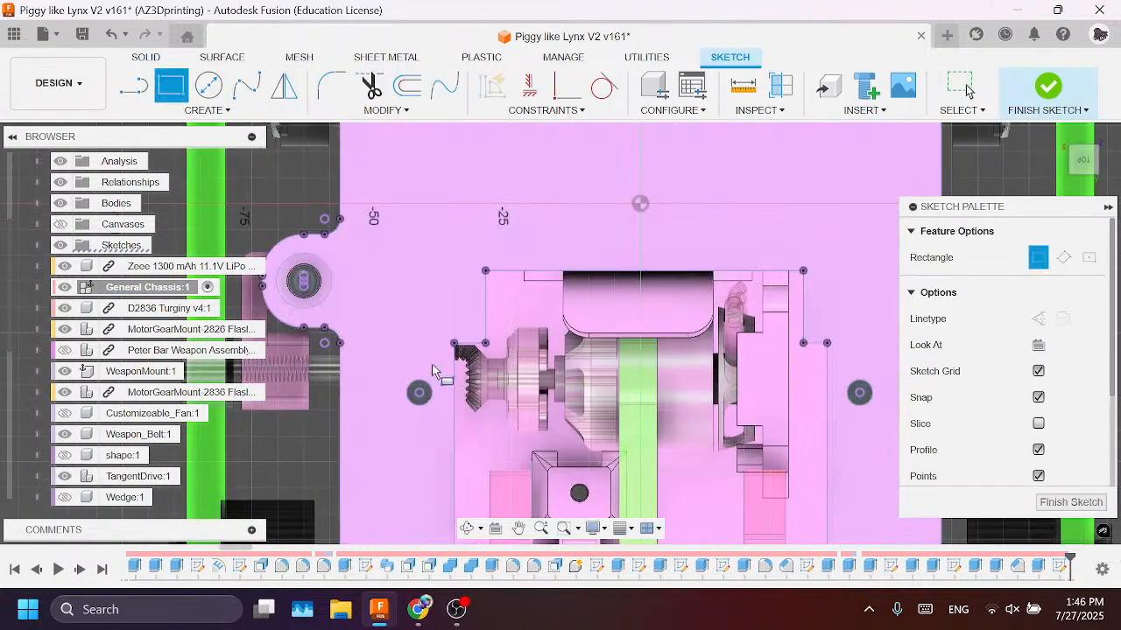
scroll(443, 360, up, 3)
click(206, 111)
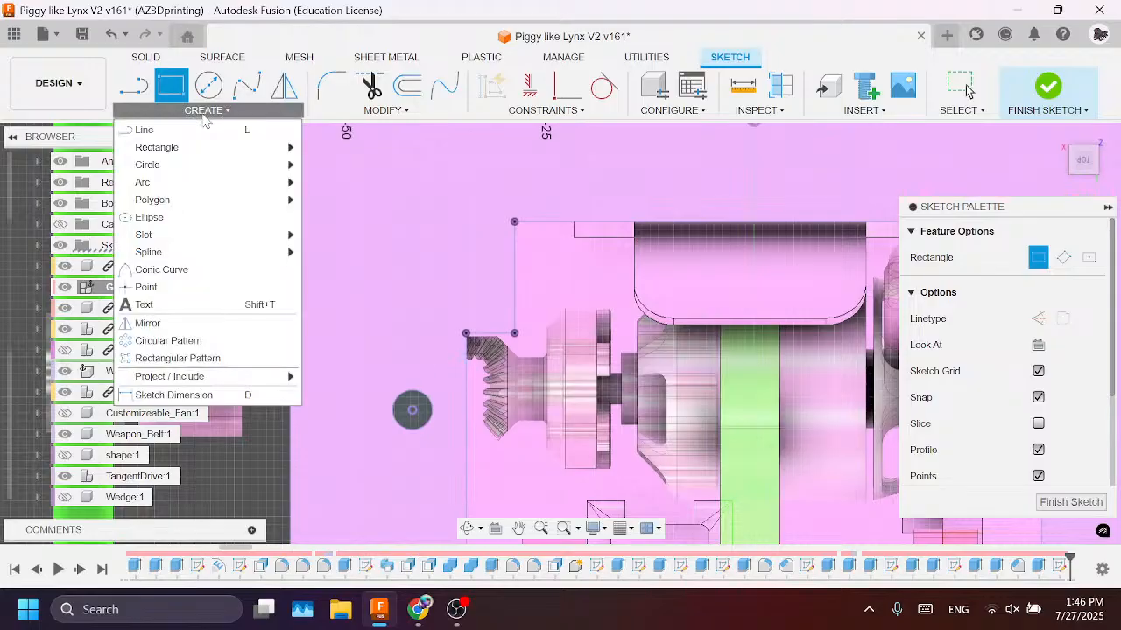
mouse_move(181, 147)
click(379, 183)
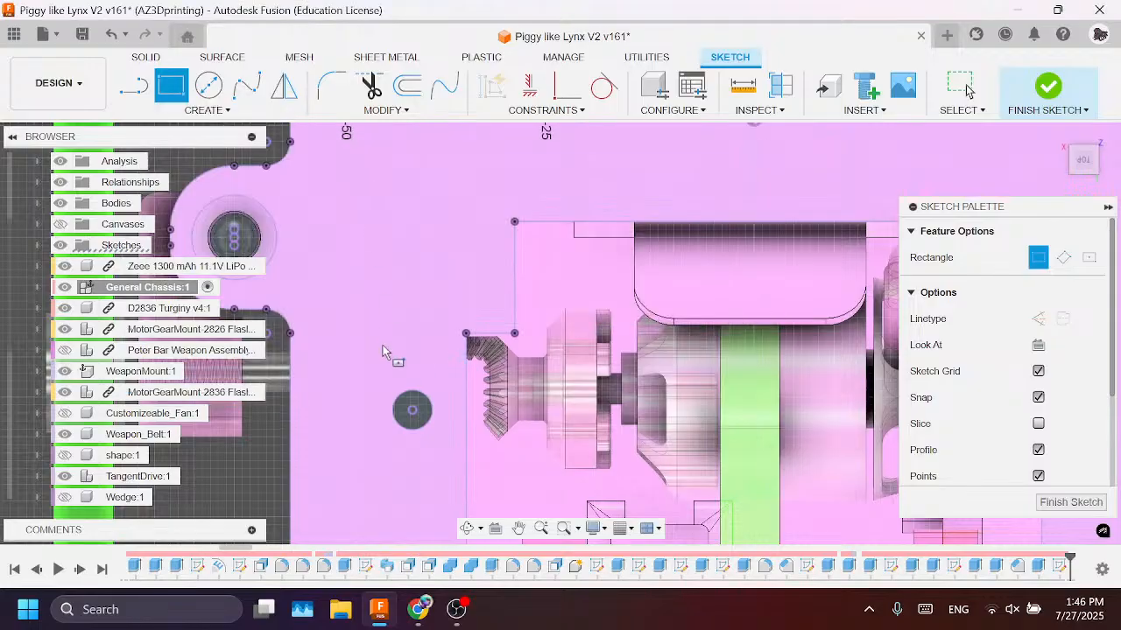
click(412, 409)
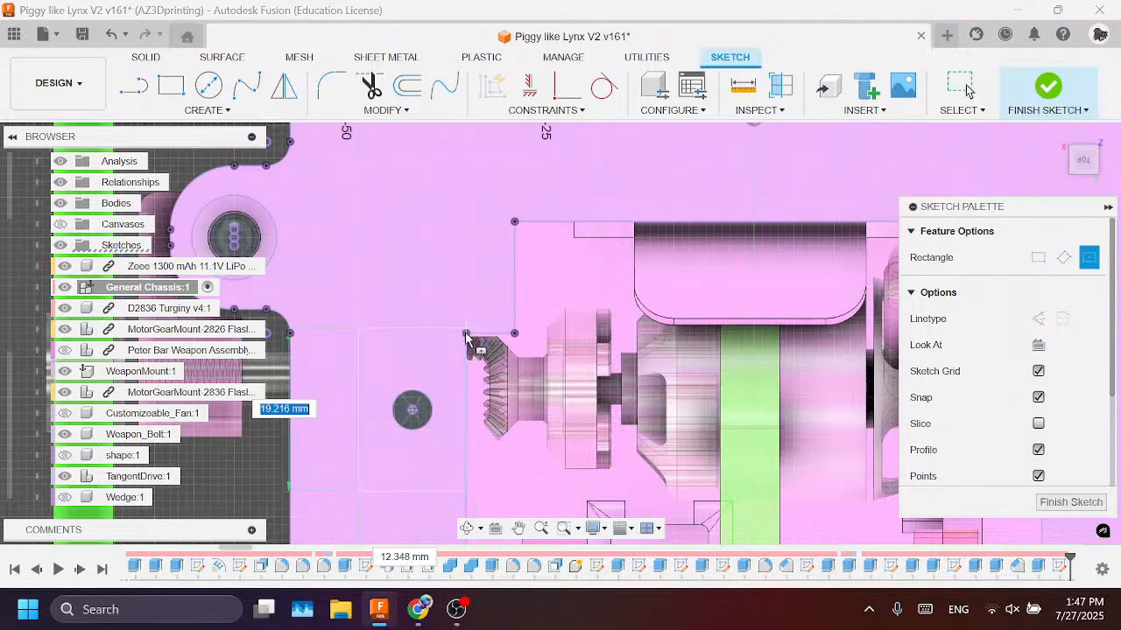
click(468, 338)
Step: Draw a matching center rectangle around the hole on the opposite side of the motor cutout, reaching that side's corner point
scroll(409, 381, down, 3)
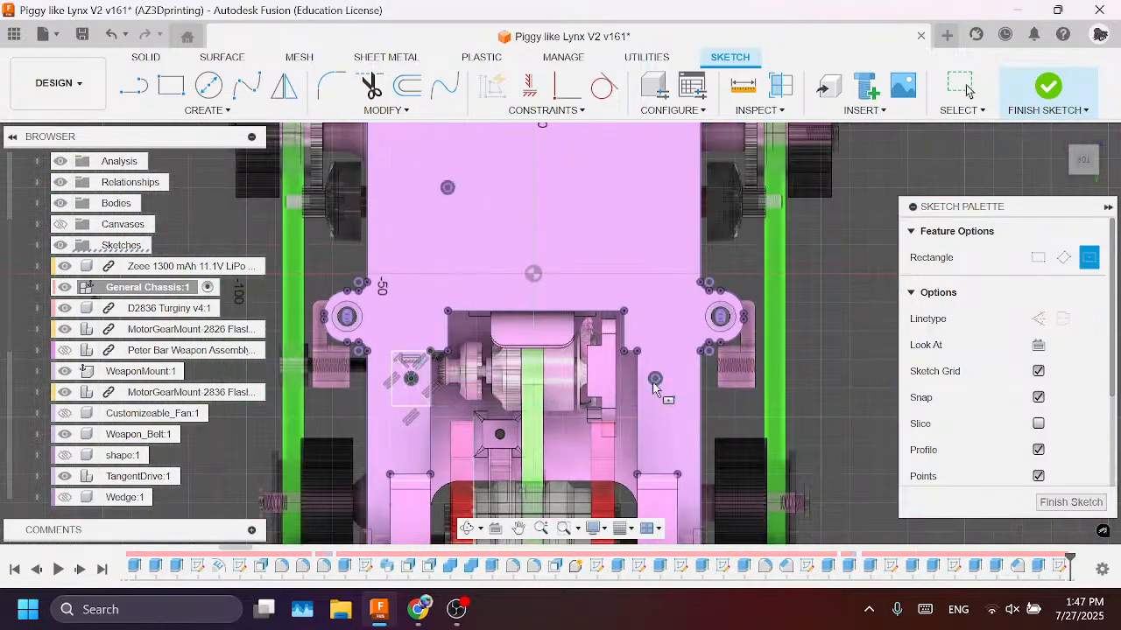
scroll(655, 387, up, 4)
click(654, 379)
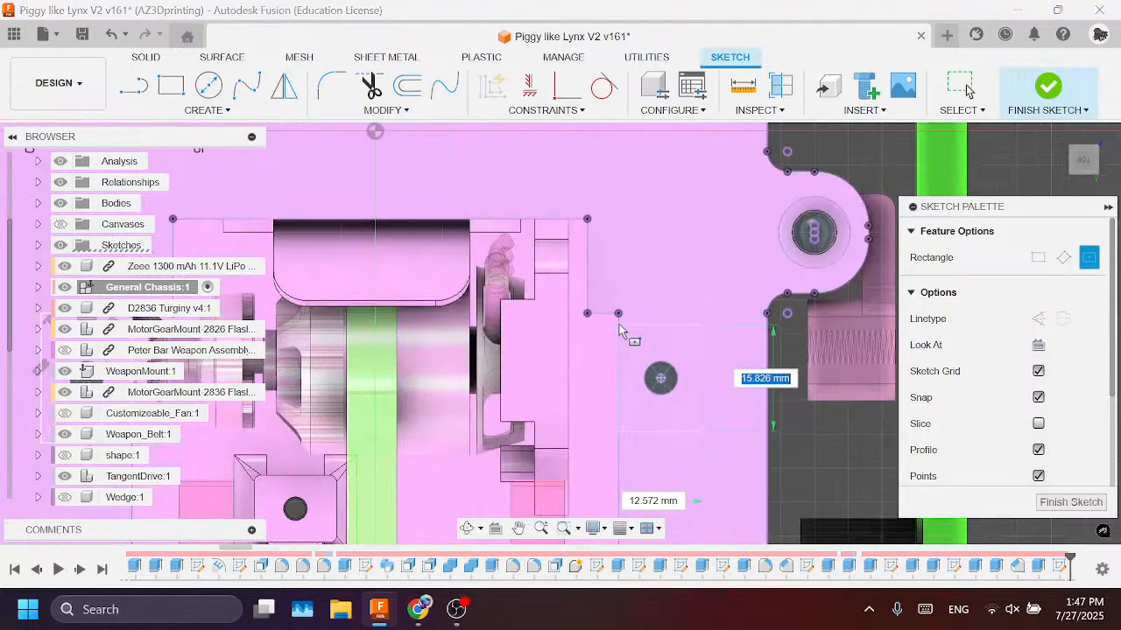
click(619, 315)
middle_drag(334, 388, 637, 364)
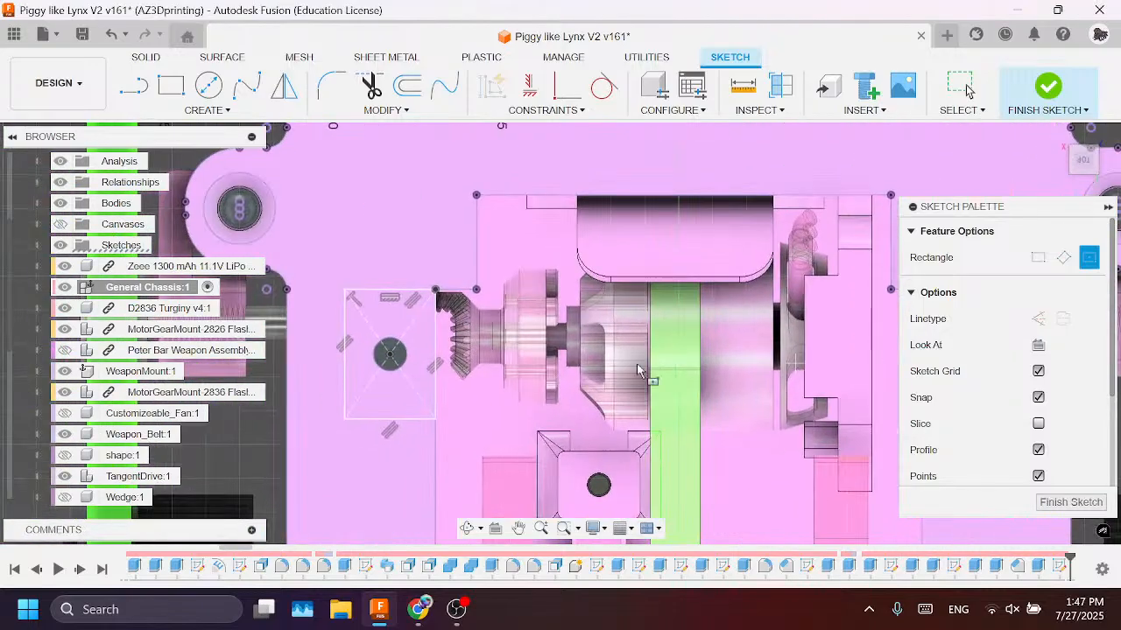
scroll(638, 369, down, 2)
key(e)
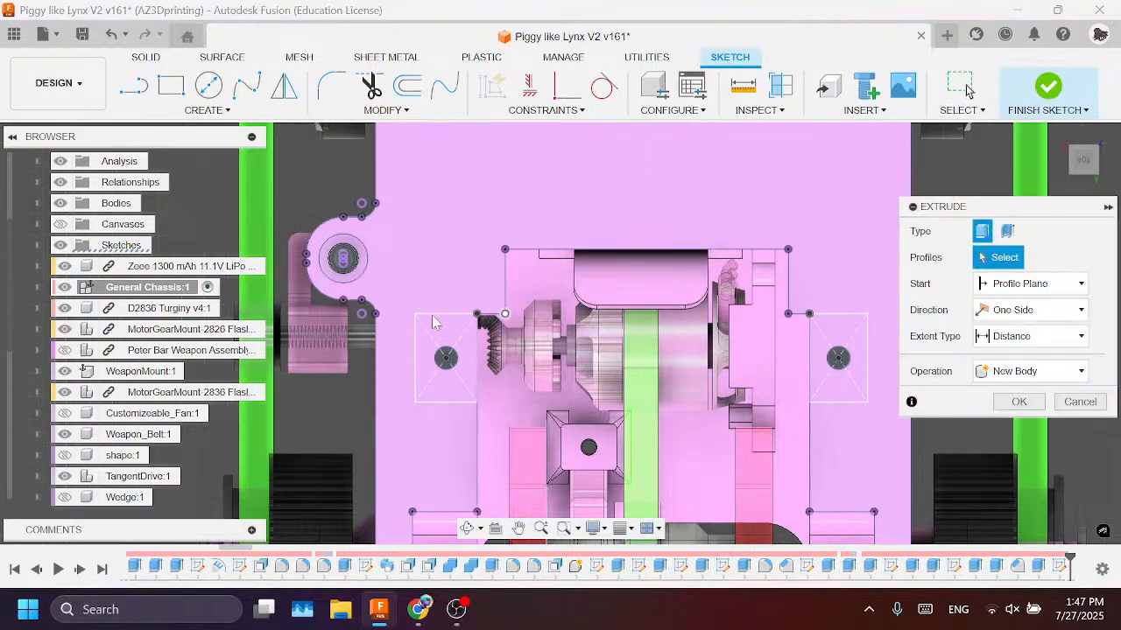
click(1079, 403)
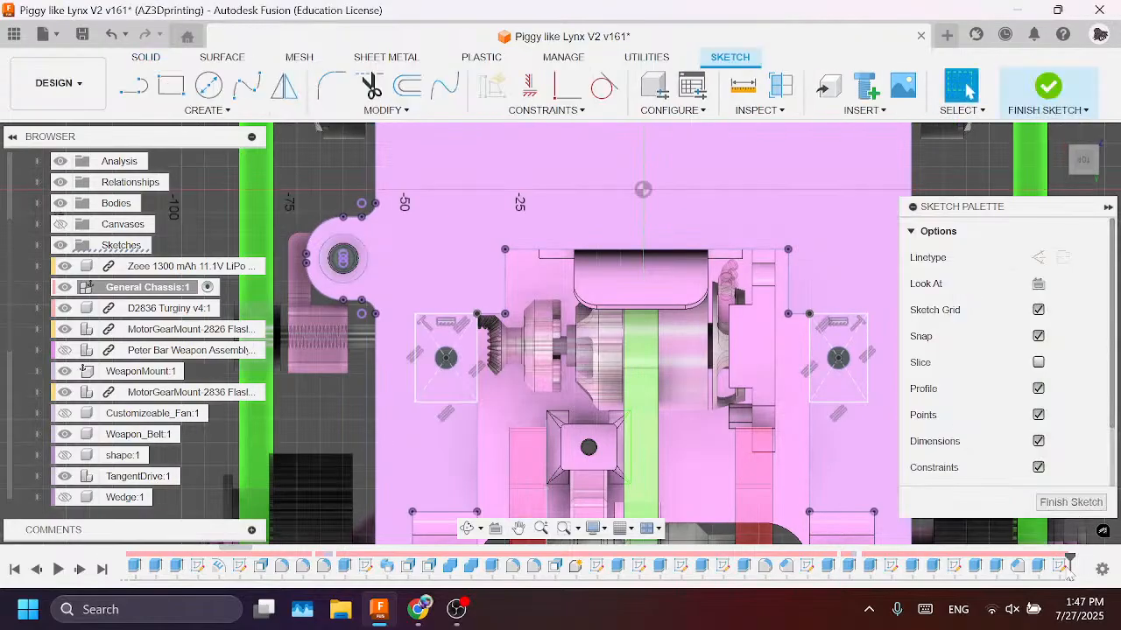
Step: Try to dimension the width of the rectangle beside the bevel gear and the height of the opposite rectangle
key(d)
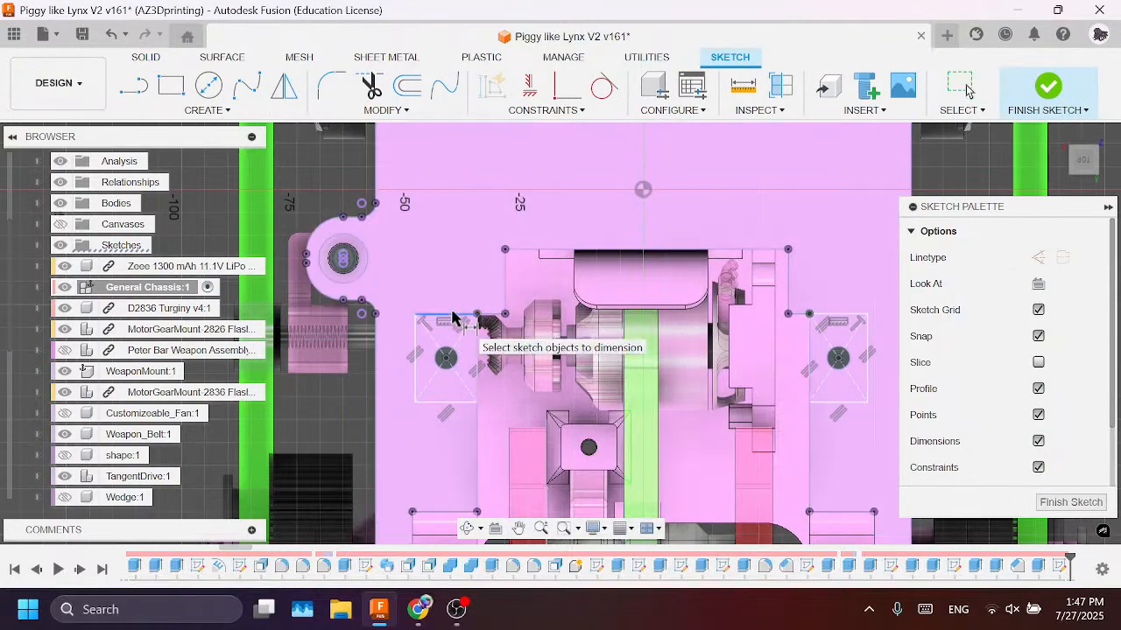
click(446, 314)
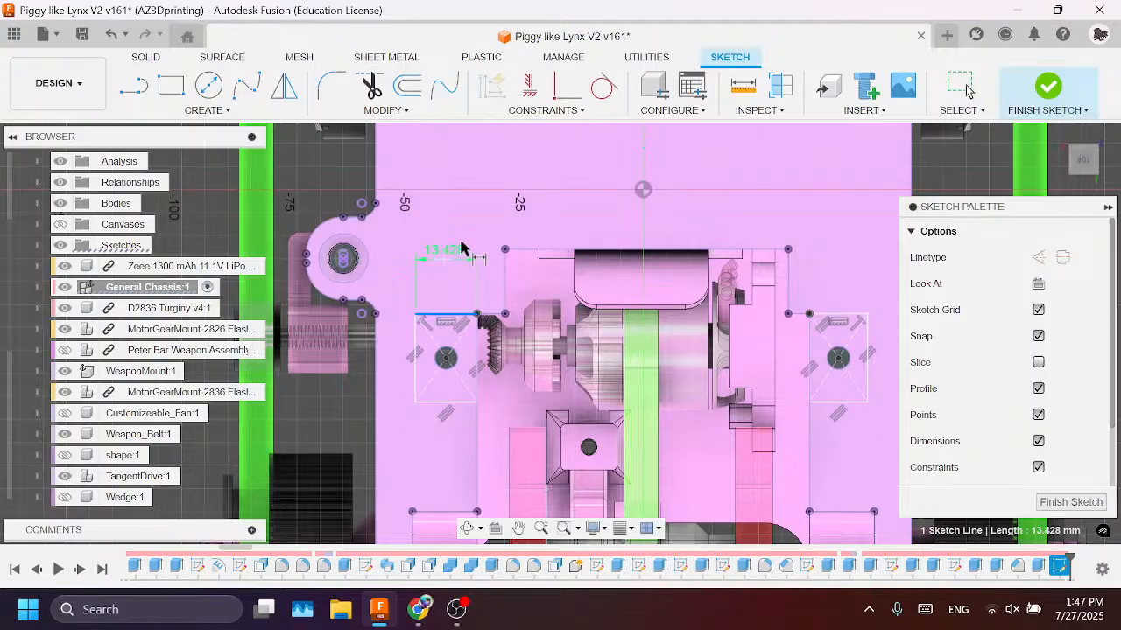
click(462, 248)
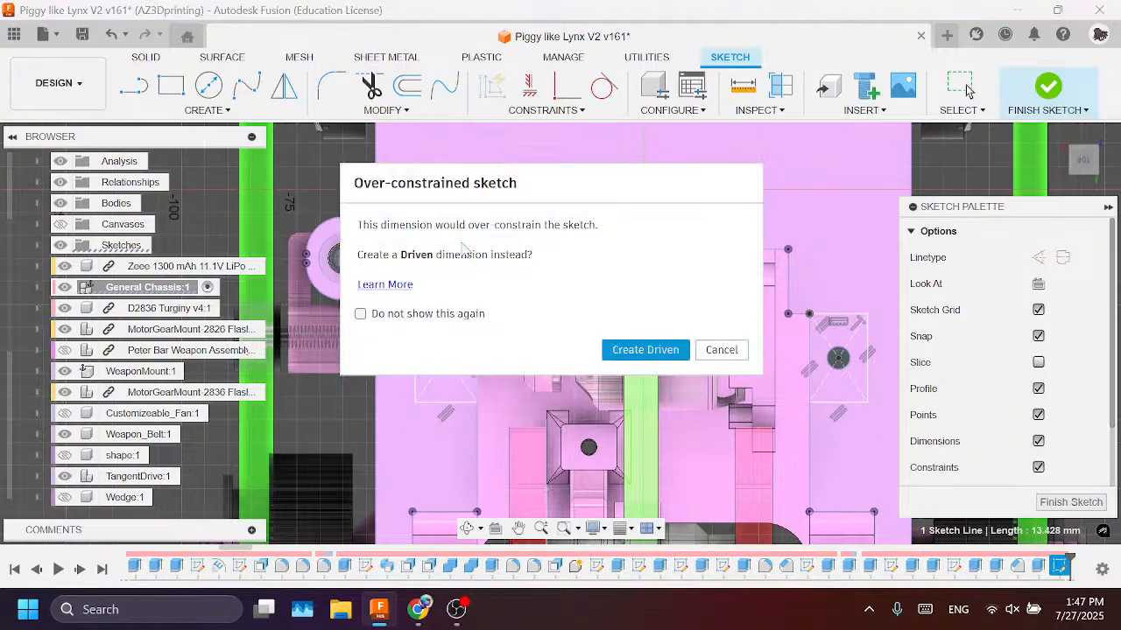
click(729, 351)
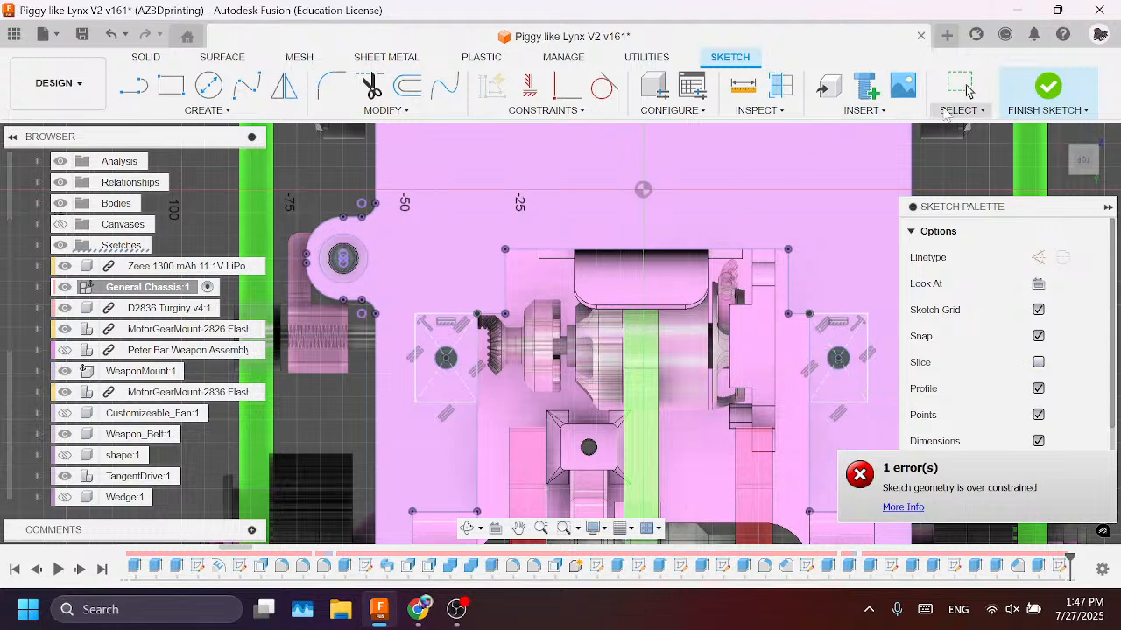
click(867, 376)
click(890, 376)
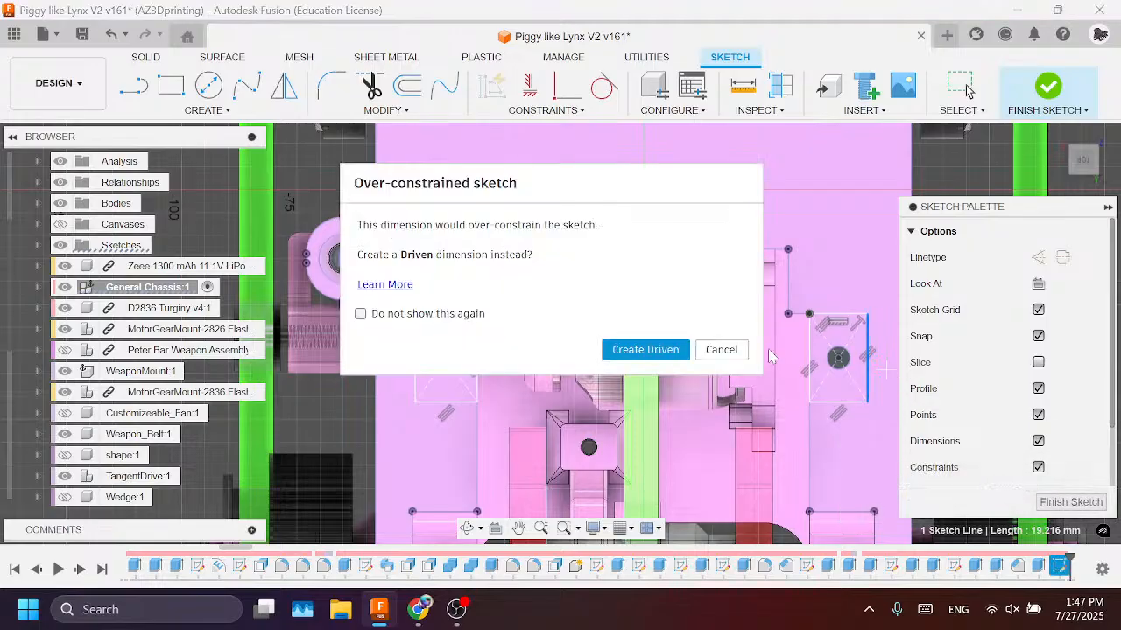
click(742, 355)
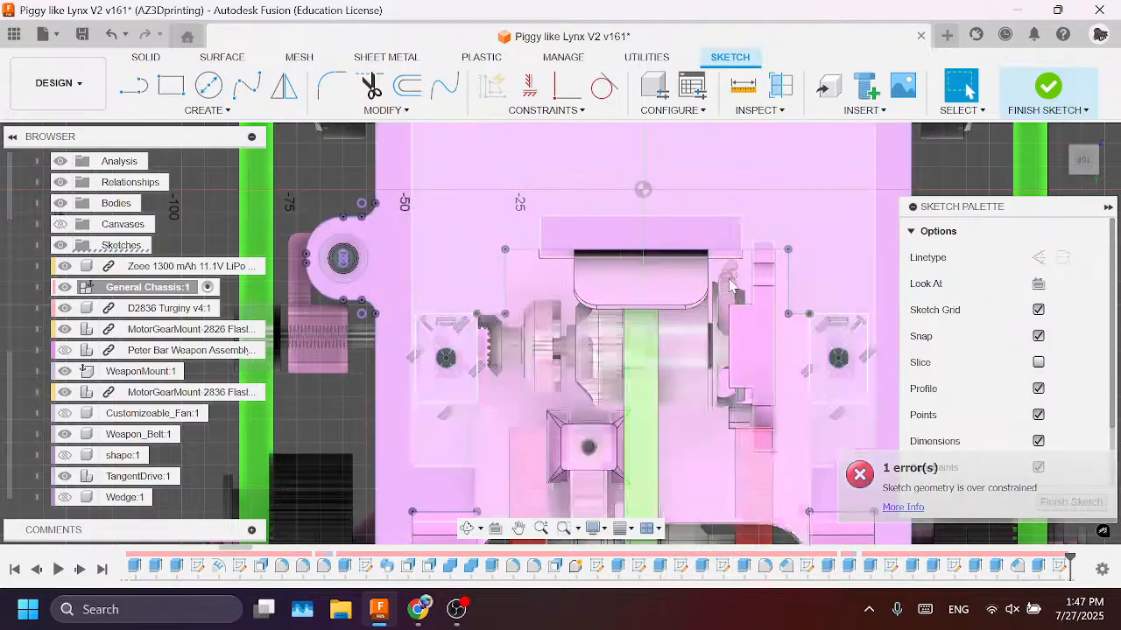
Step: Delete both center rectangles around the chassis holes
middle_drag(871, 400, 786, 402)
scroll(786, 403, up, 5)
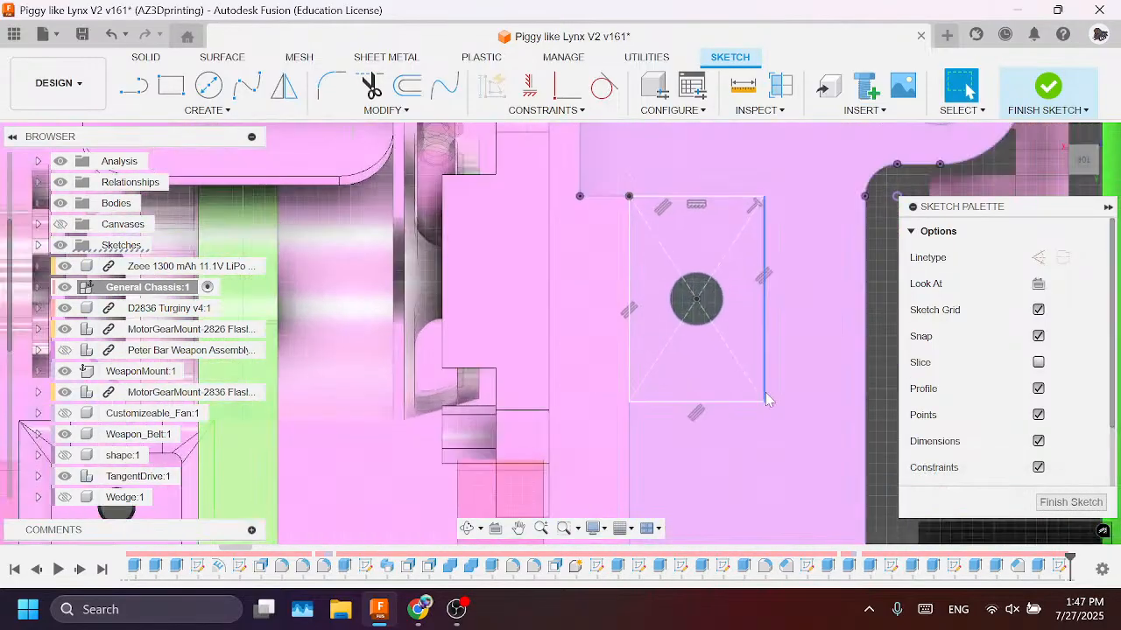
scroll(789, 402, down, 3)
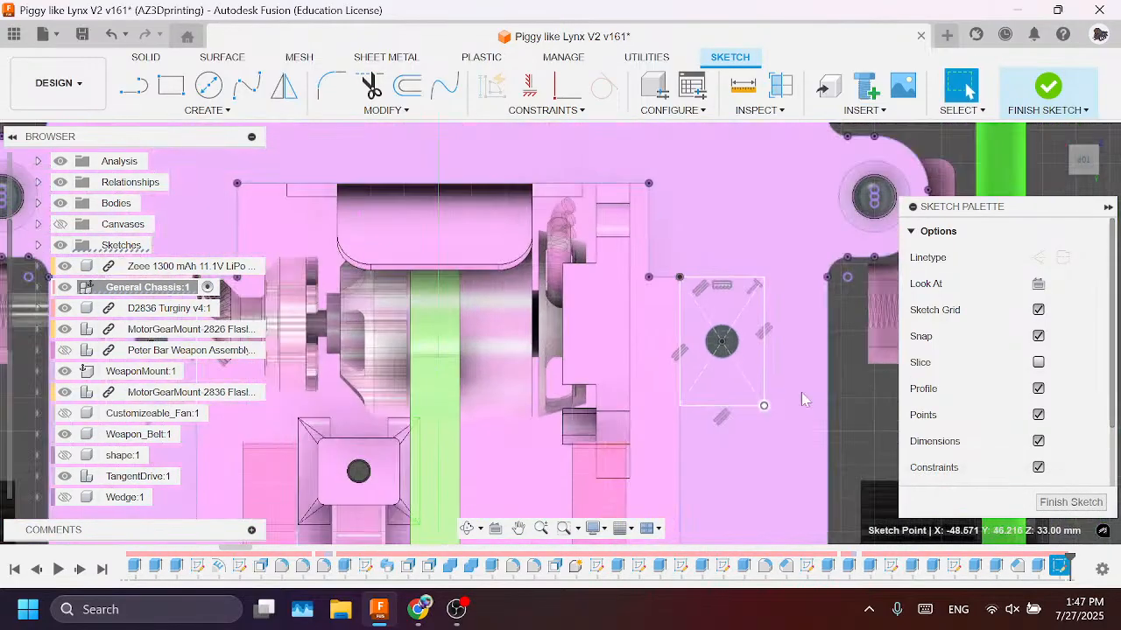
key(Delete)
Step: Draw a two-point rectangle 12 mm wide and 18 mm high from the cutout corner, enclosing the hole beside the bevel gear
middle_drag(668, 393, 875, 393)
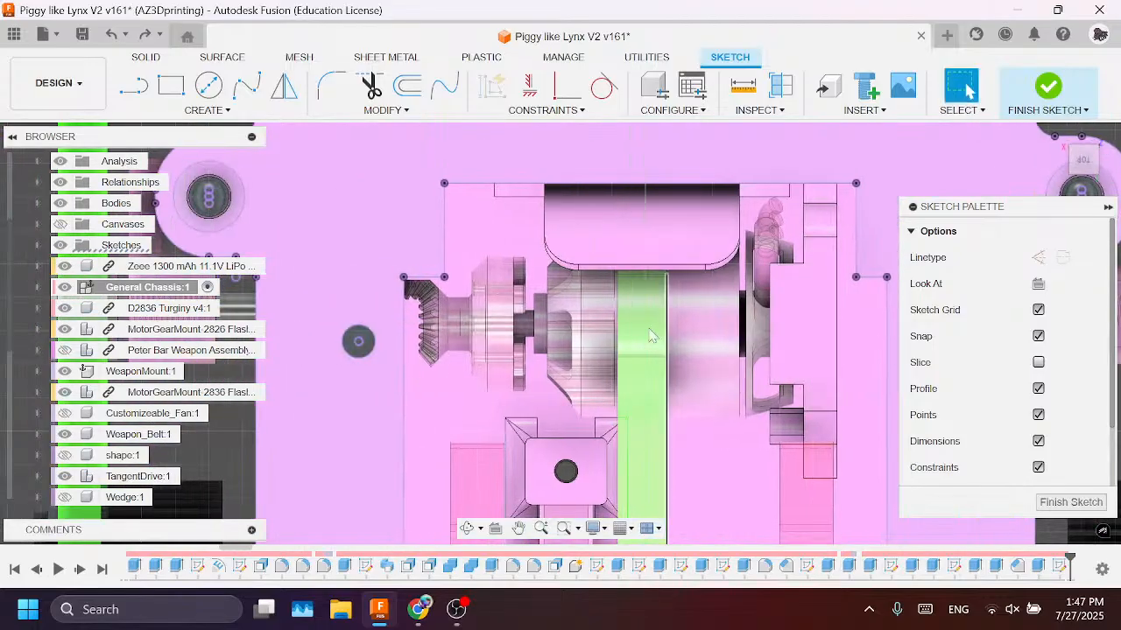
click(171, 85)
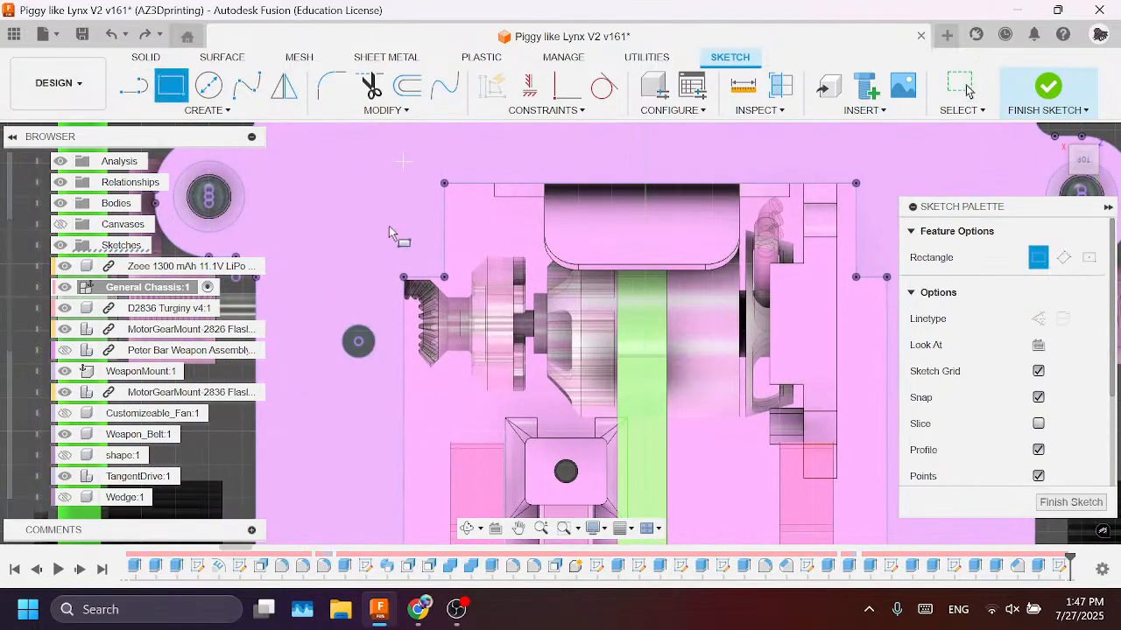
click(404, 278)
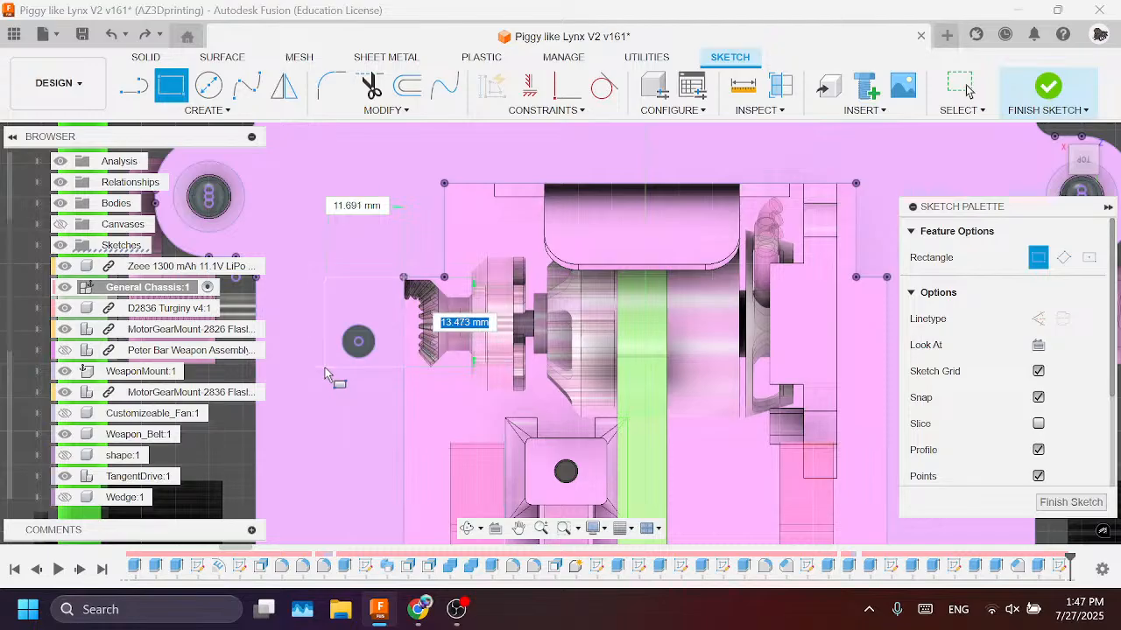
key(Caps_Lock)
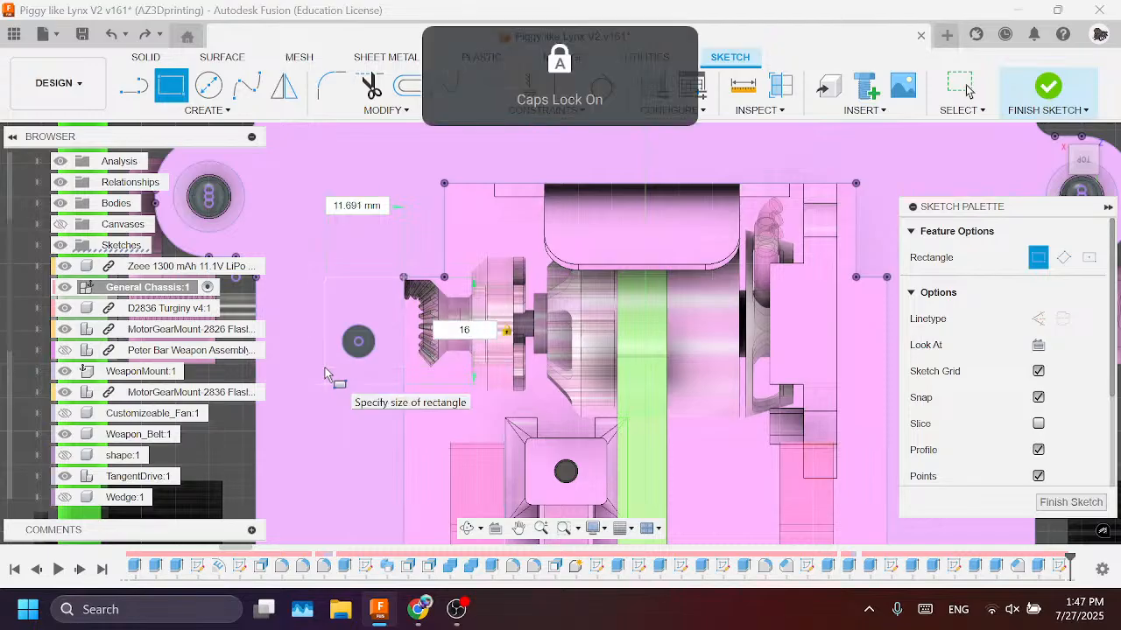
key(Tab)
key(Caps_Lock)
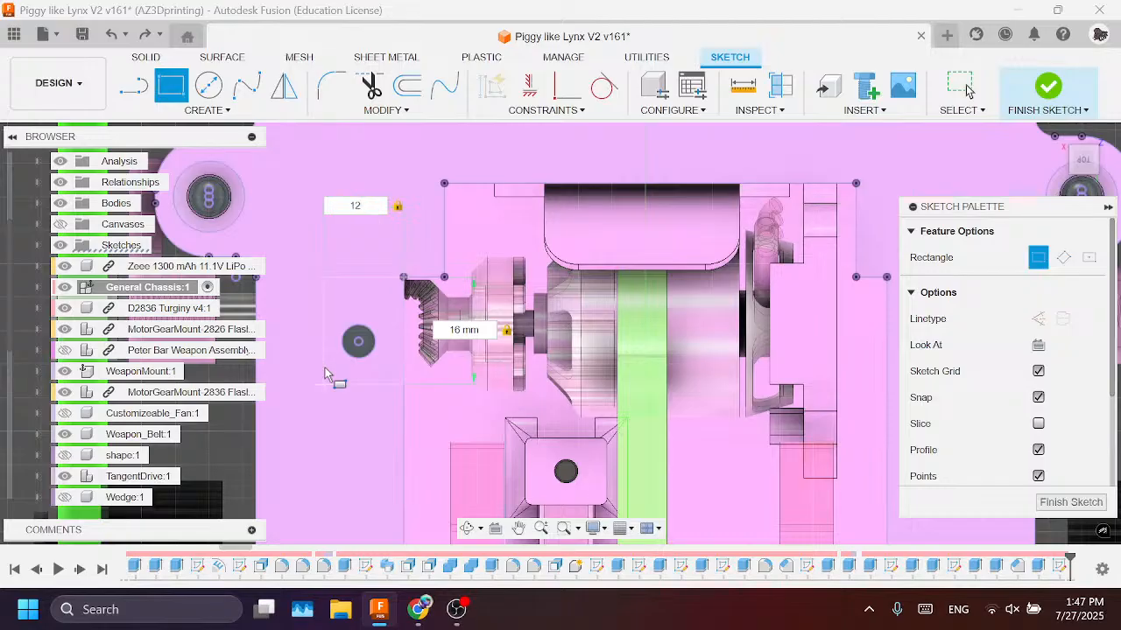
text(12)
key(Tab)
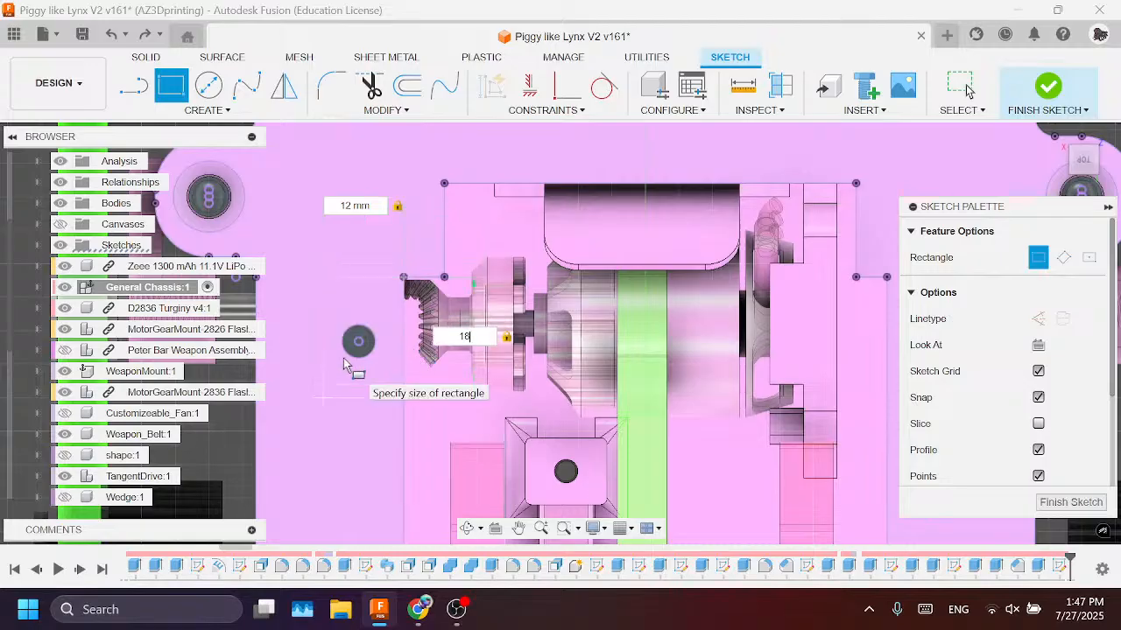
key(Return)
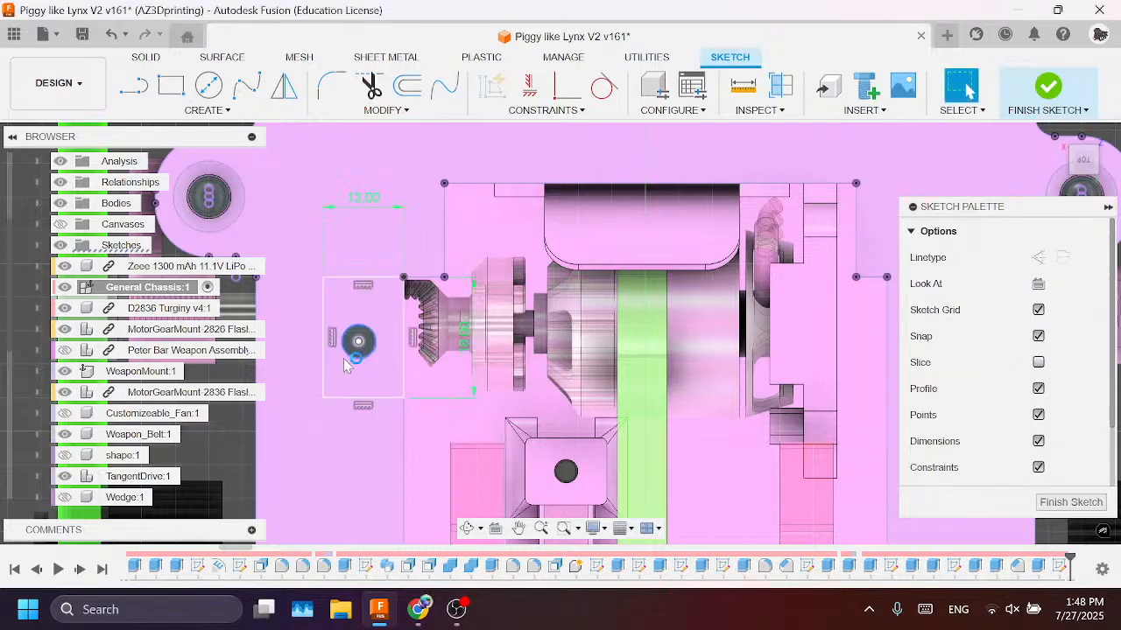
key(Escape)
Step: Draw a second 12 mm wide, 18 mm high rectangle from the opposite cutout corner, enclosing the hole on that side
drag(613, 315, 360, 333)
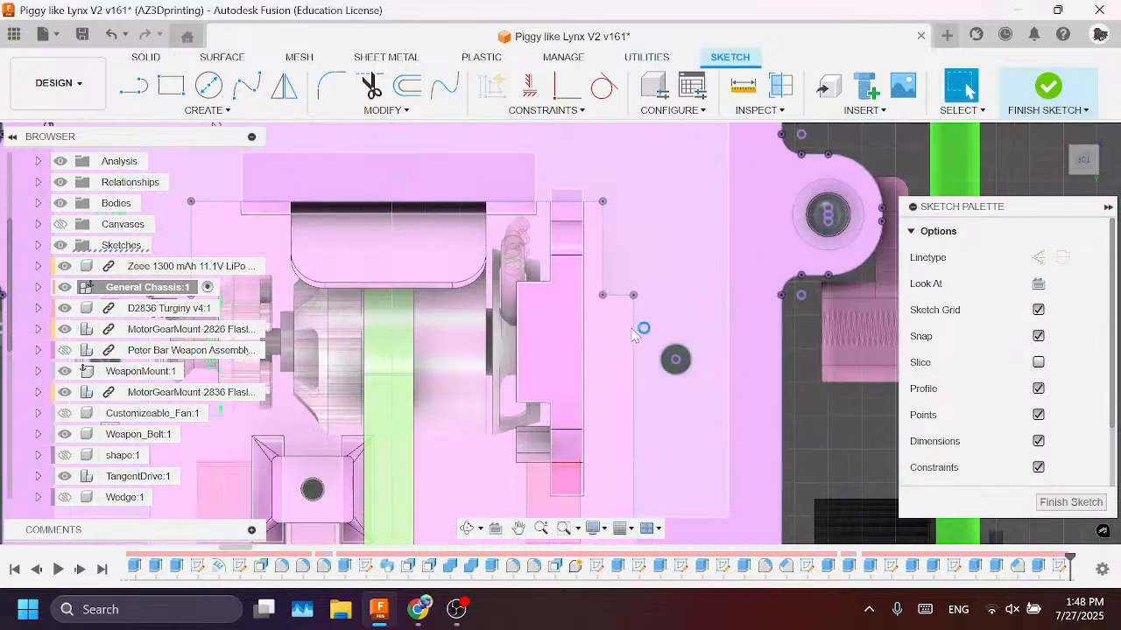
key(r)
click(634, 295)
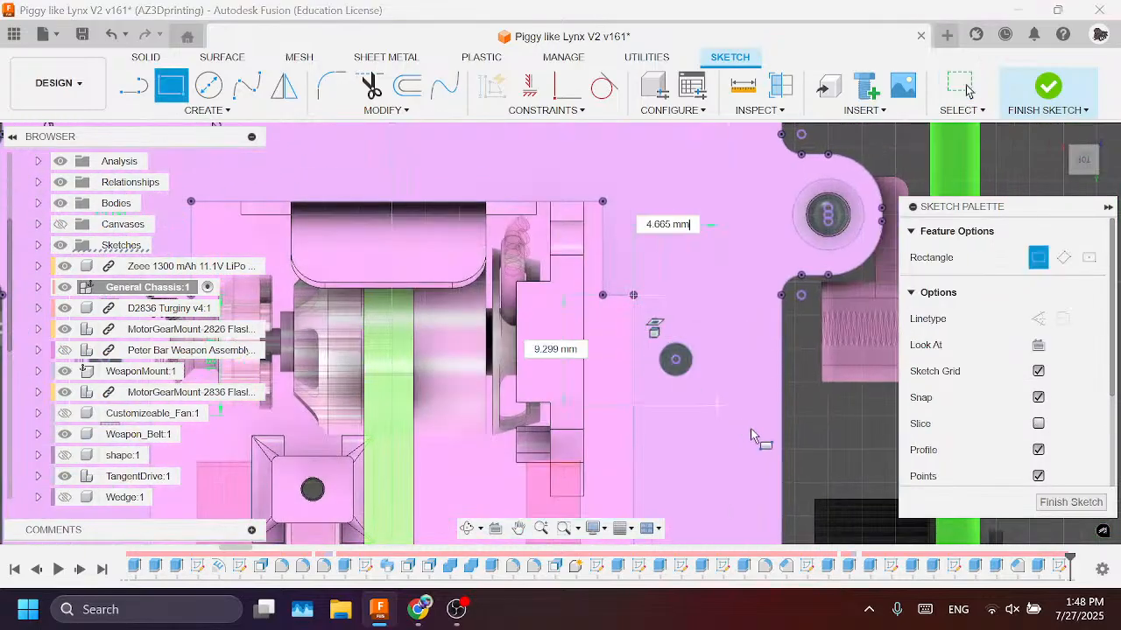
text(18)
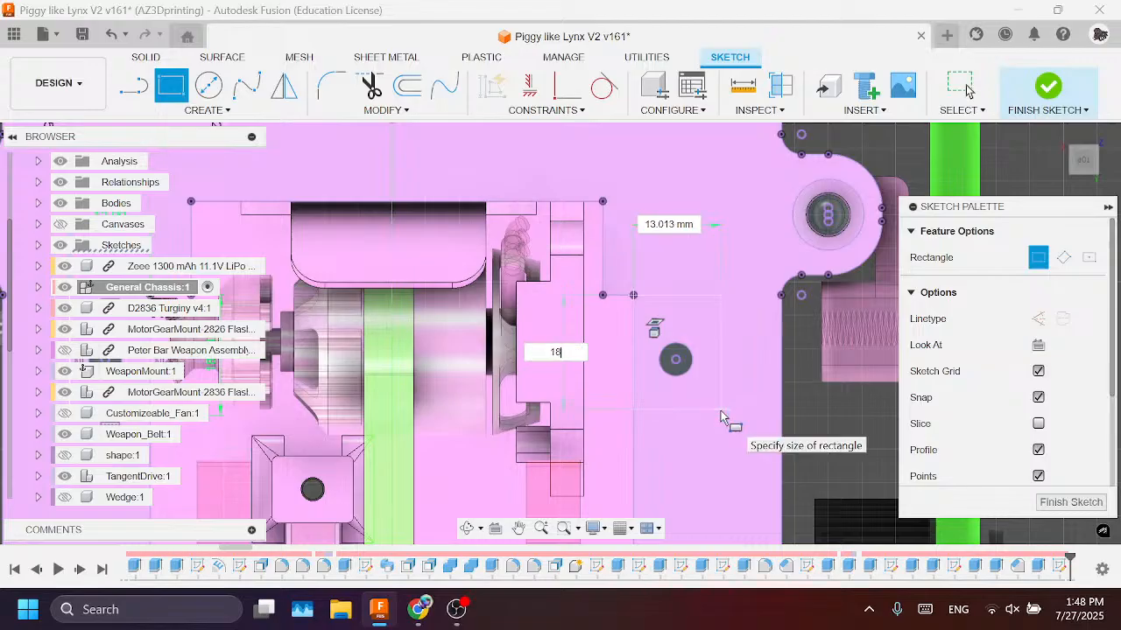
key(Caps_Lock)
text(12)
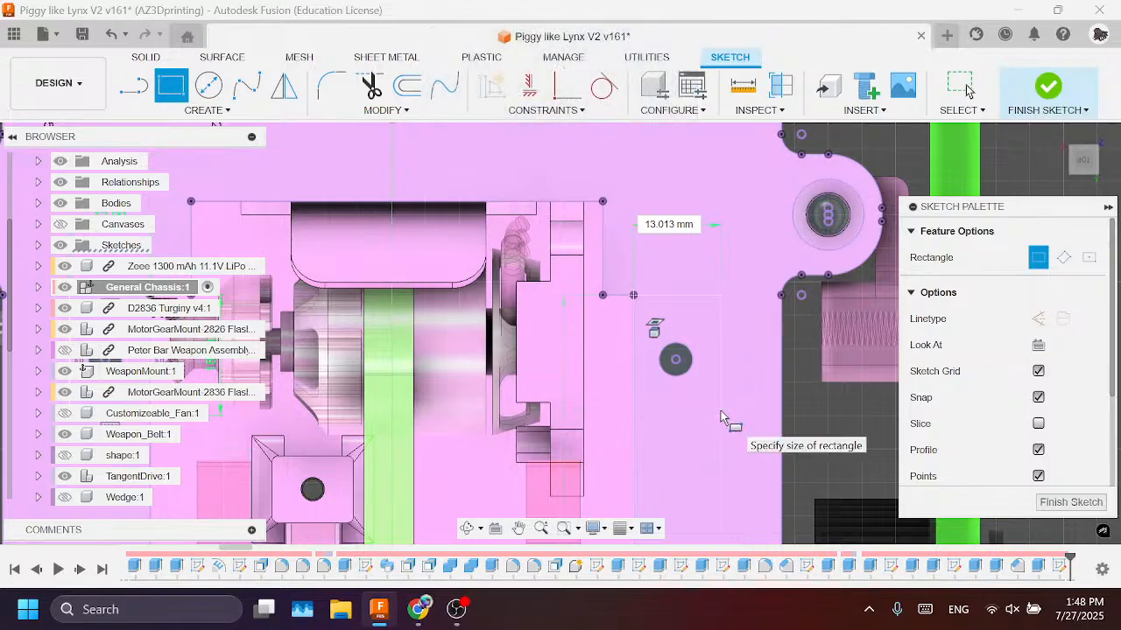
key(Tab)
text(12)
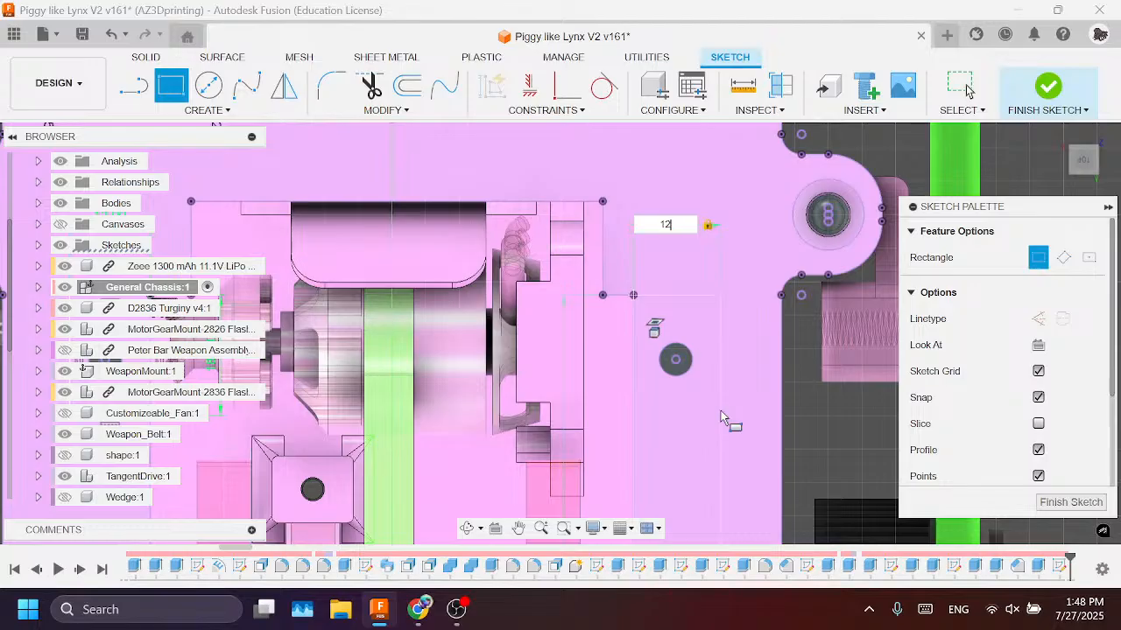
key(Tab)
text(18)
key(Tab)
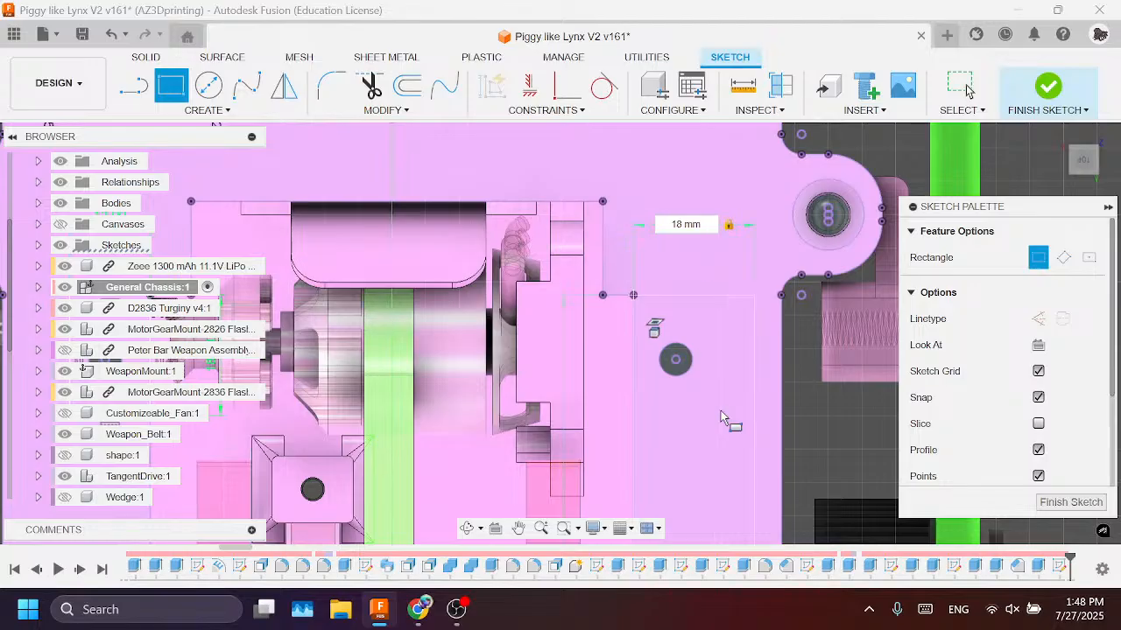
text(18)
key(Tab)
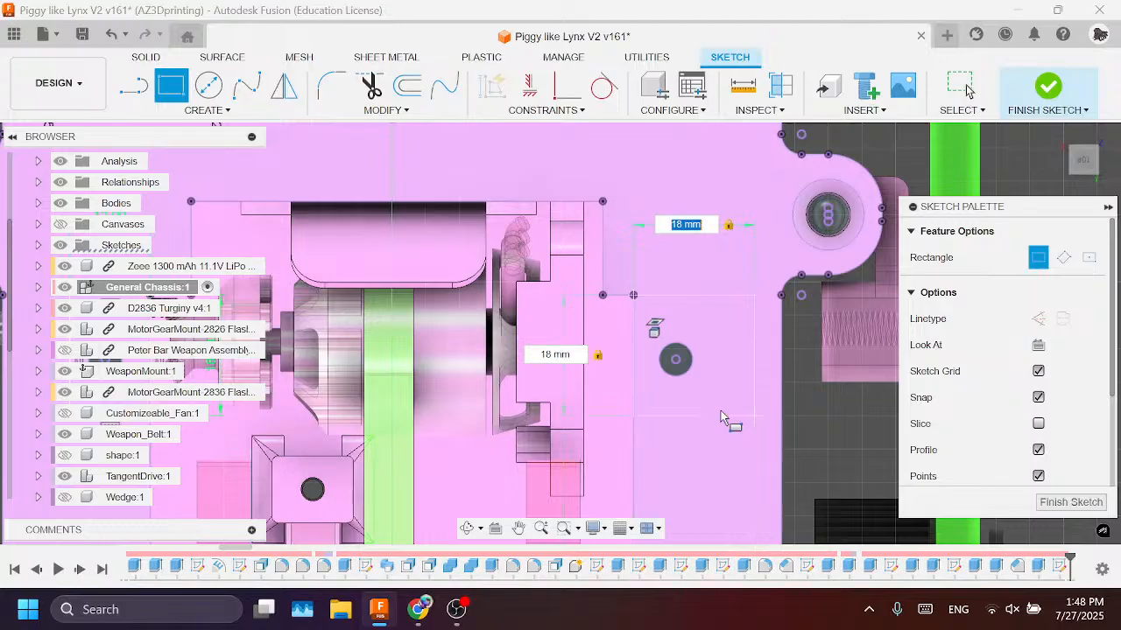
text(12)
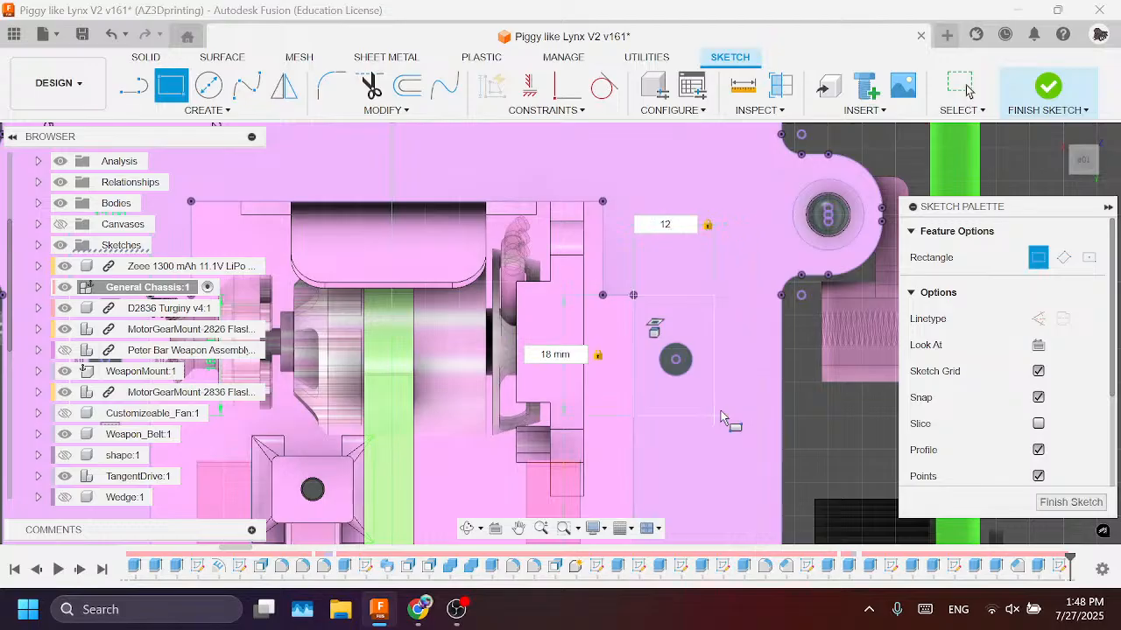
key(Return)
scroll(771, 411, down, 4)
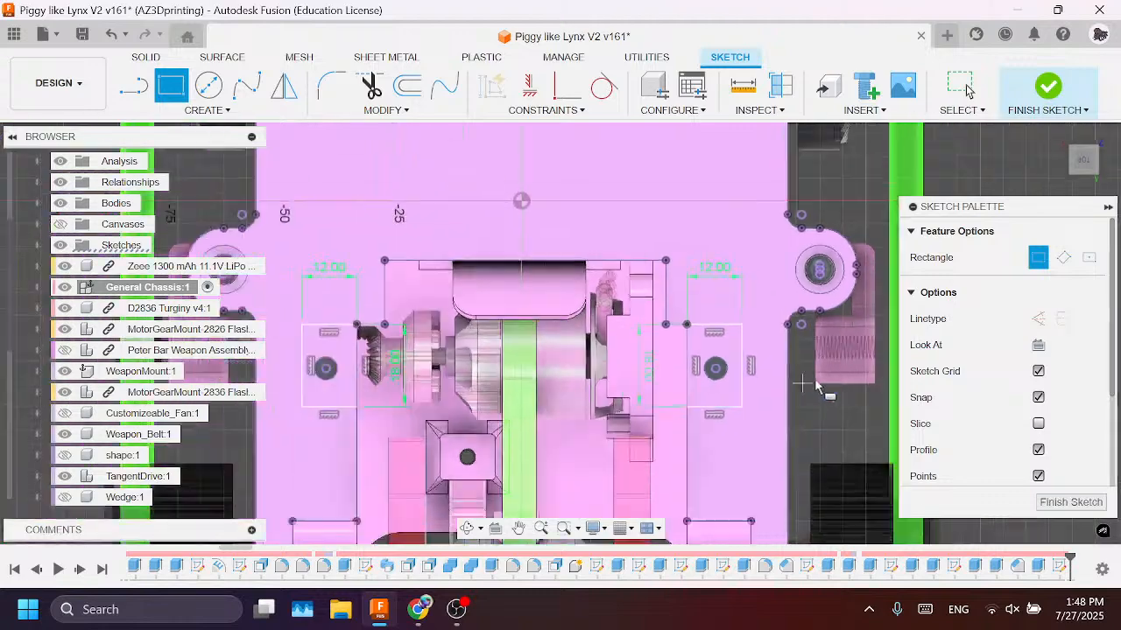
Step: Finish the sketch and extrude both rectangles around the chassis holes 4 mm outward from the plate
click(1071, 502)
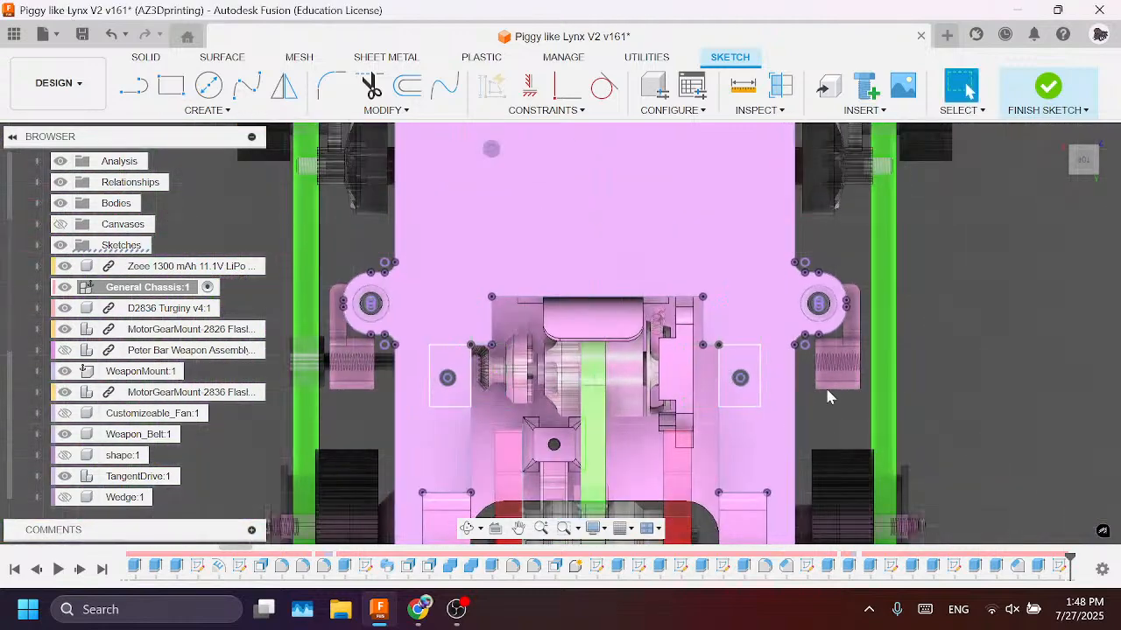
scroll(486, 334, up, 3)
scroll(455, 403, up, 2)
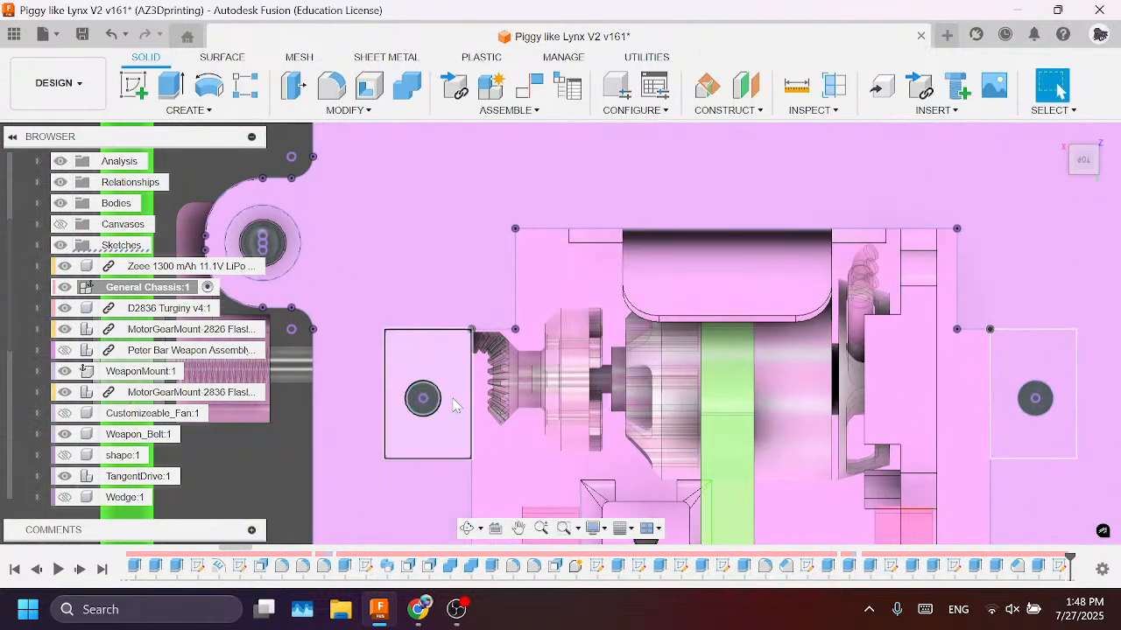
key(e)
click(456, 408)
scroll(613, 392, down, 3)
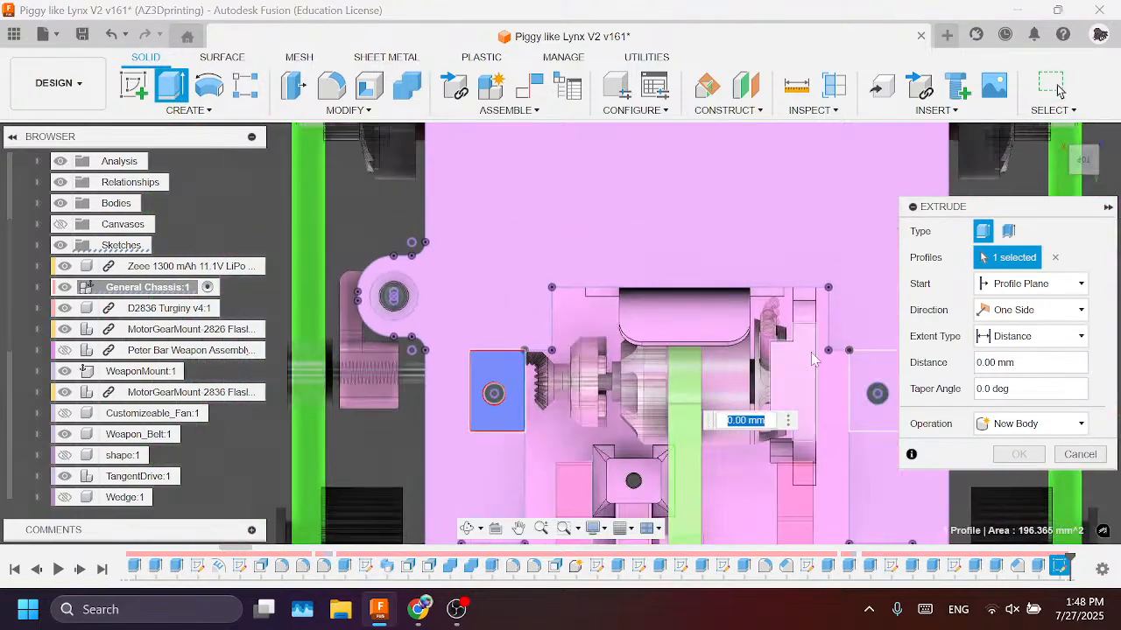
click(884, 423)
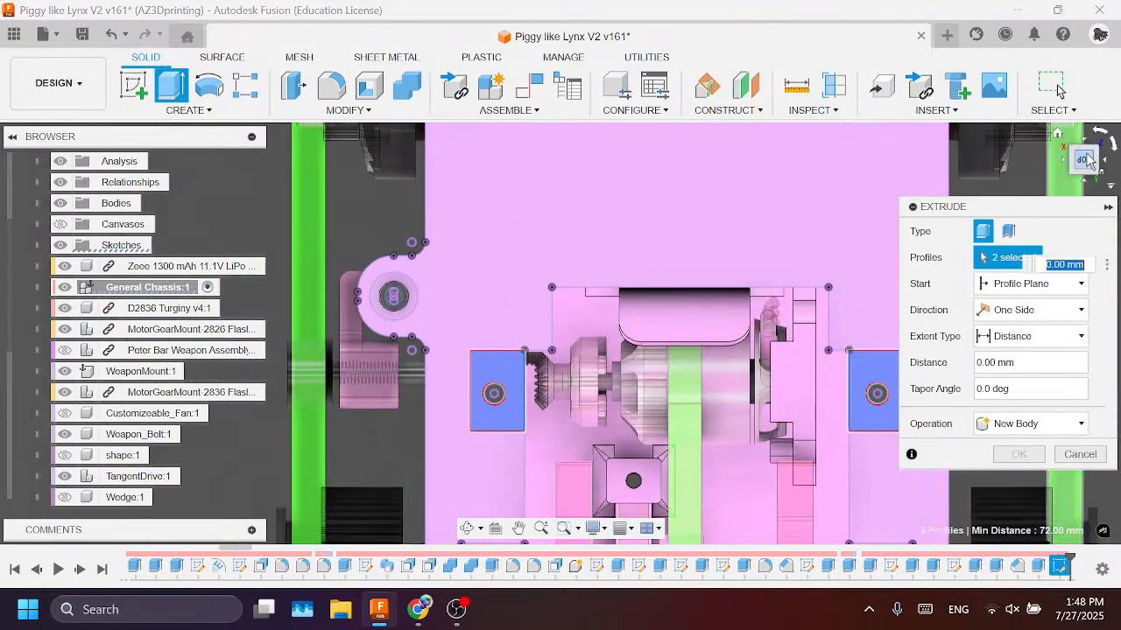
drag(1086, 160, 1040, 199)
scroll(715, 402, up, 1)
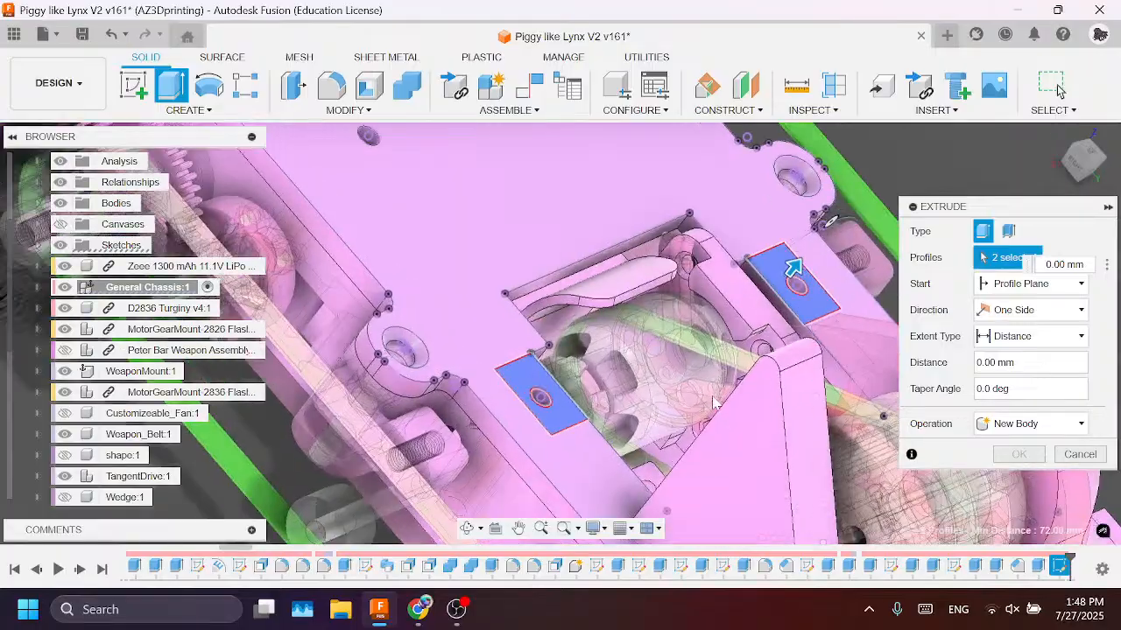
scroll(743, 326, up, 3)
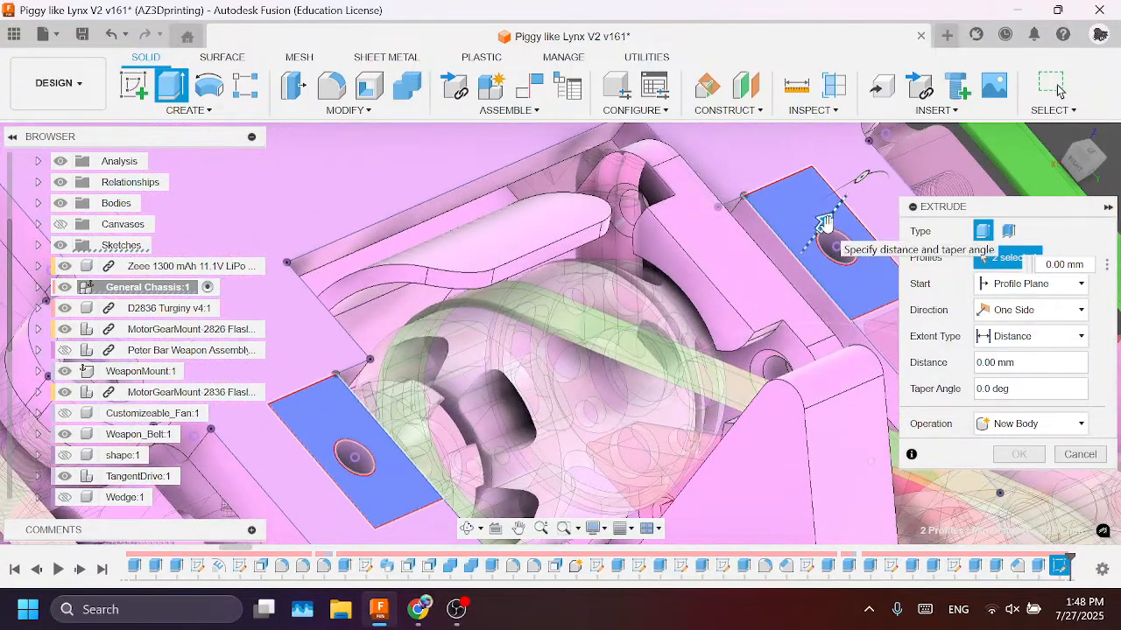
drag(823, 223, 860, 219)
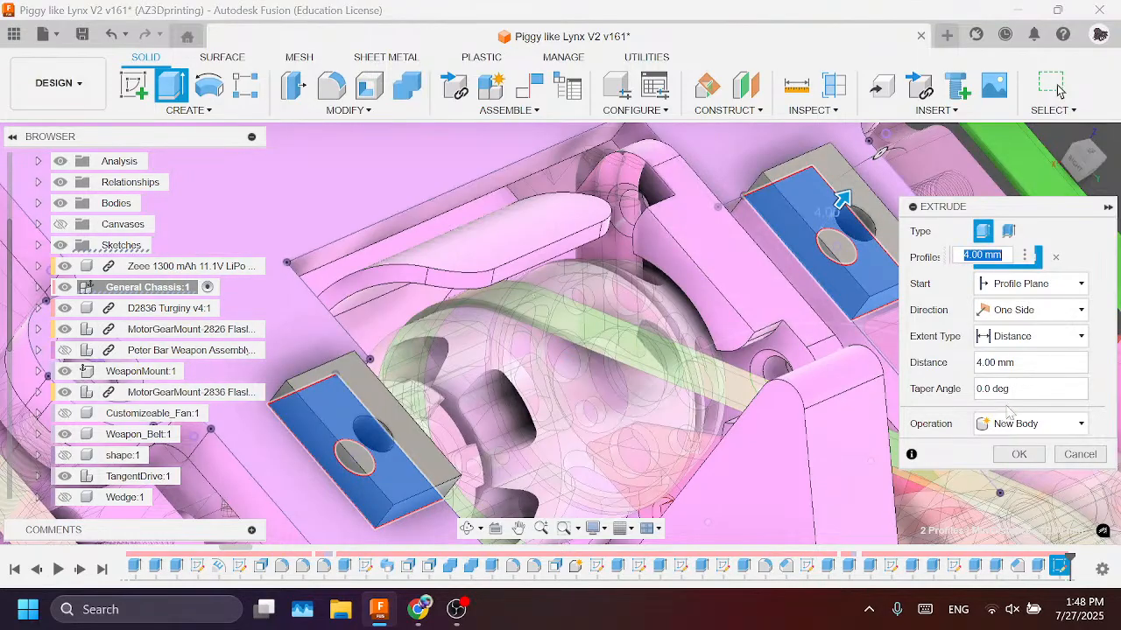
Step: Set the extrusion's operation to New Component and create the two blocks
click(1031, 424)
click(1031, 516)
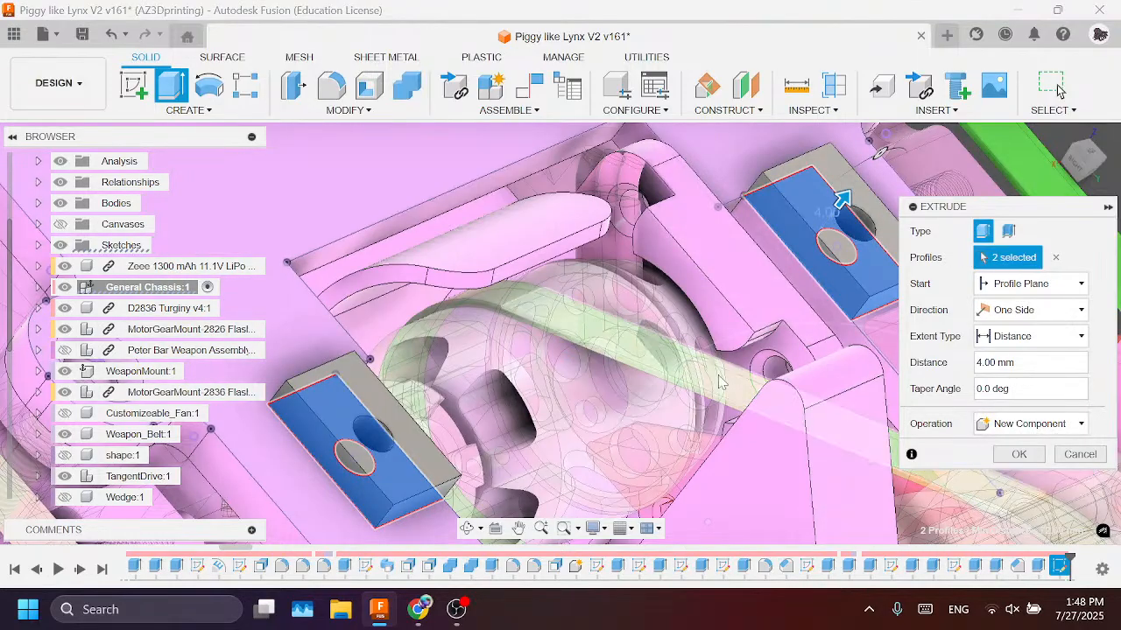
scroll(783, 390, down, 2)
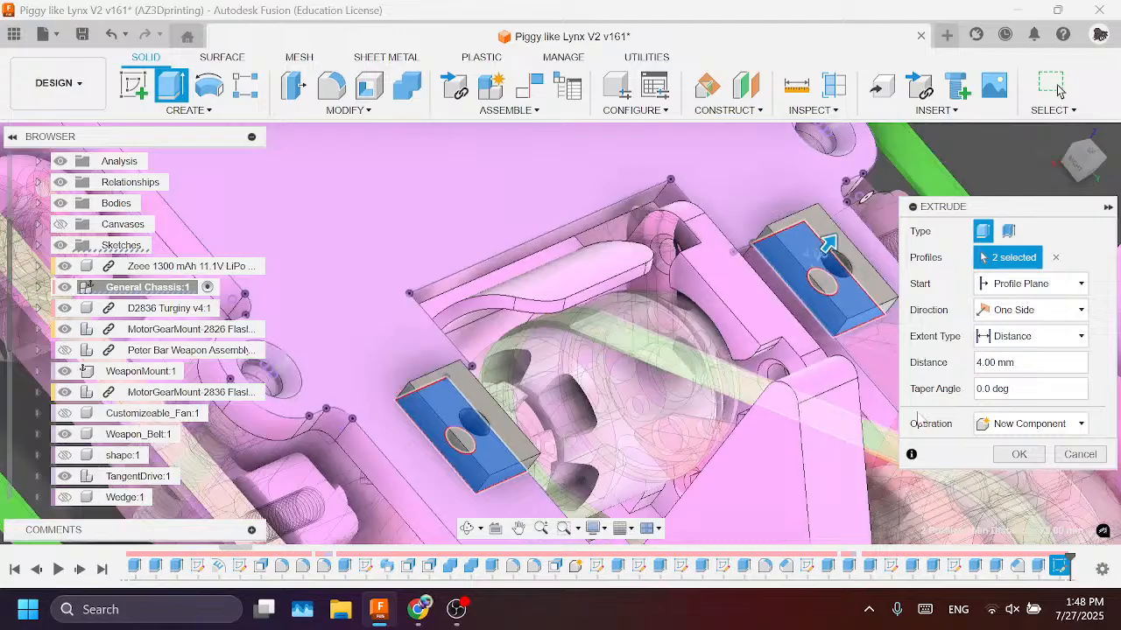
click(1015, 452)
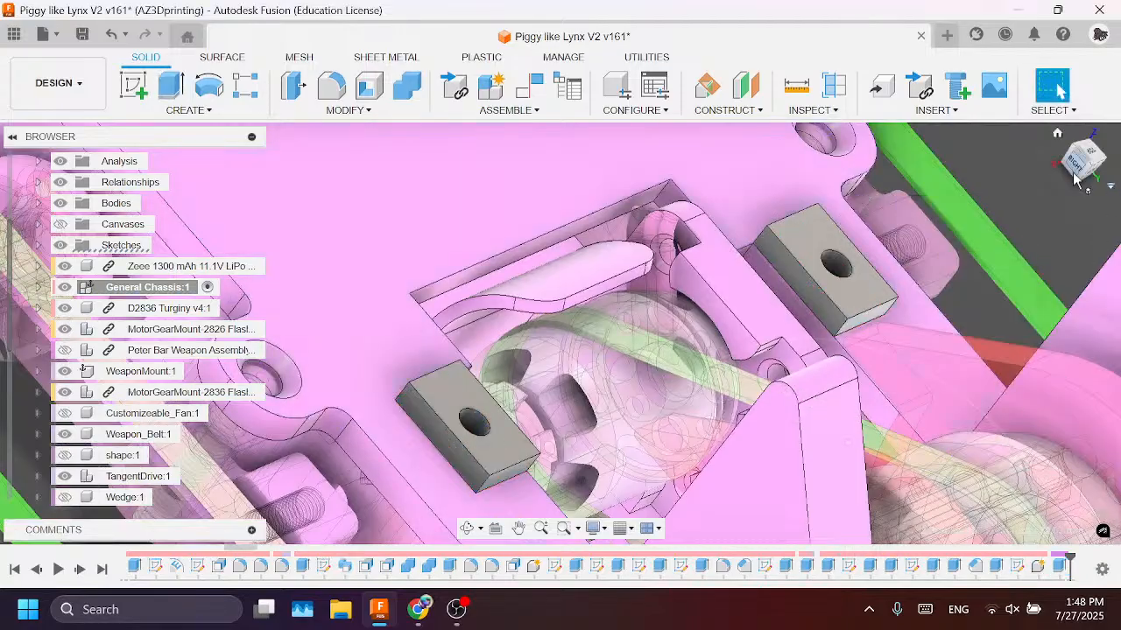
drag(1078, 170, 1042, 158)
middle_drag(799, 221, 740, 286)
scroll(782, 366, down, 5)
scroll(781, 363, up, 3)
scroll(736, 288, down, 2)
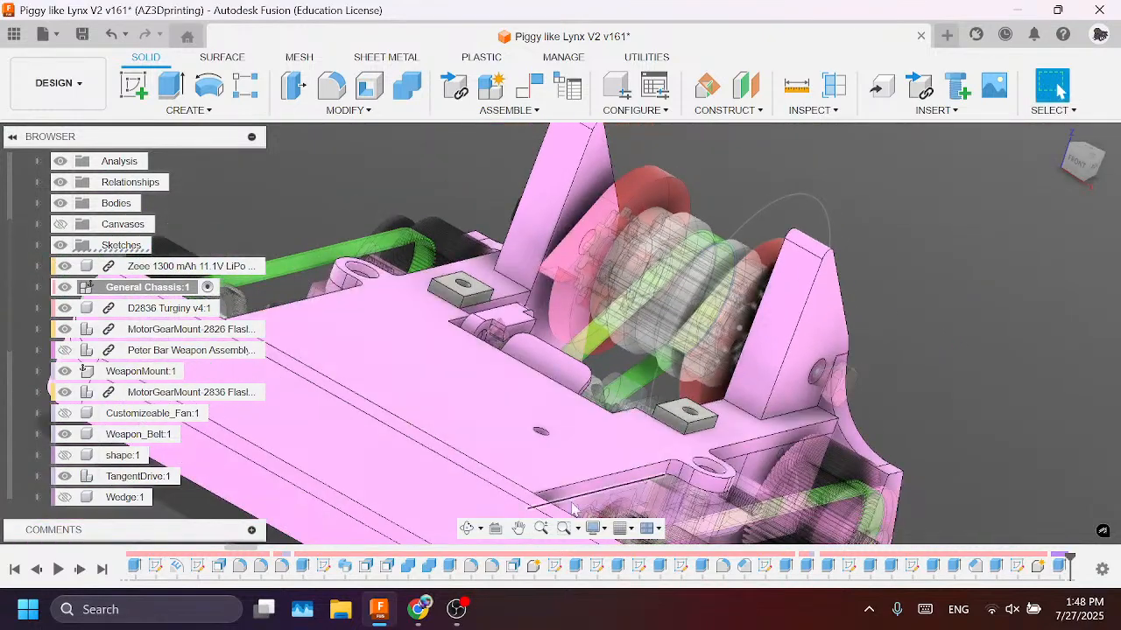
Step: Switch to Chrome and search Google Images for "red panda nhrl"
click(415, 615)
click(428, 617)
click(429, 617)
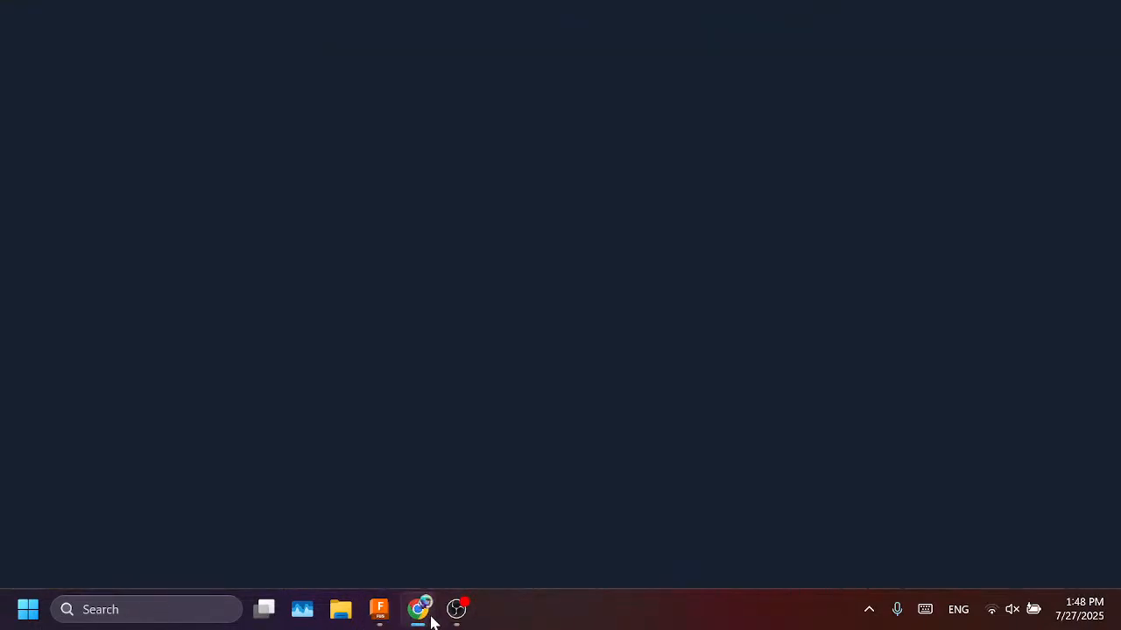
click(723, 111)
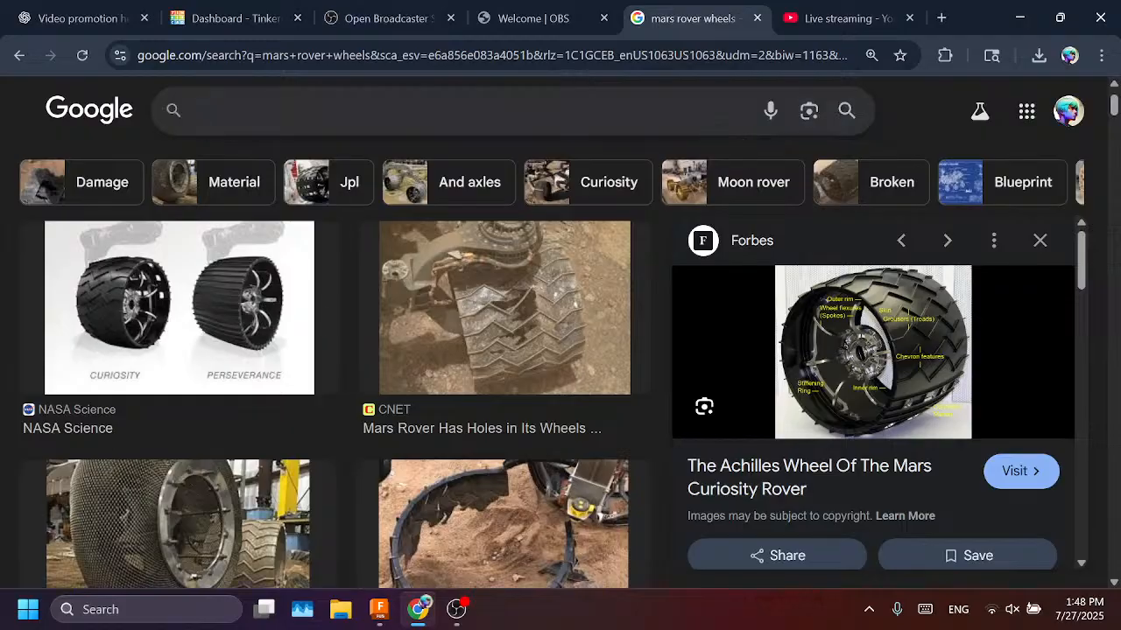
text(red panda)
key(Return)
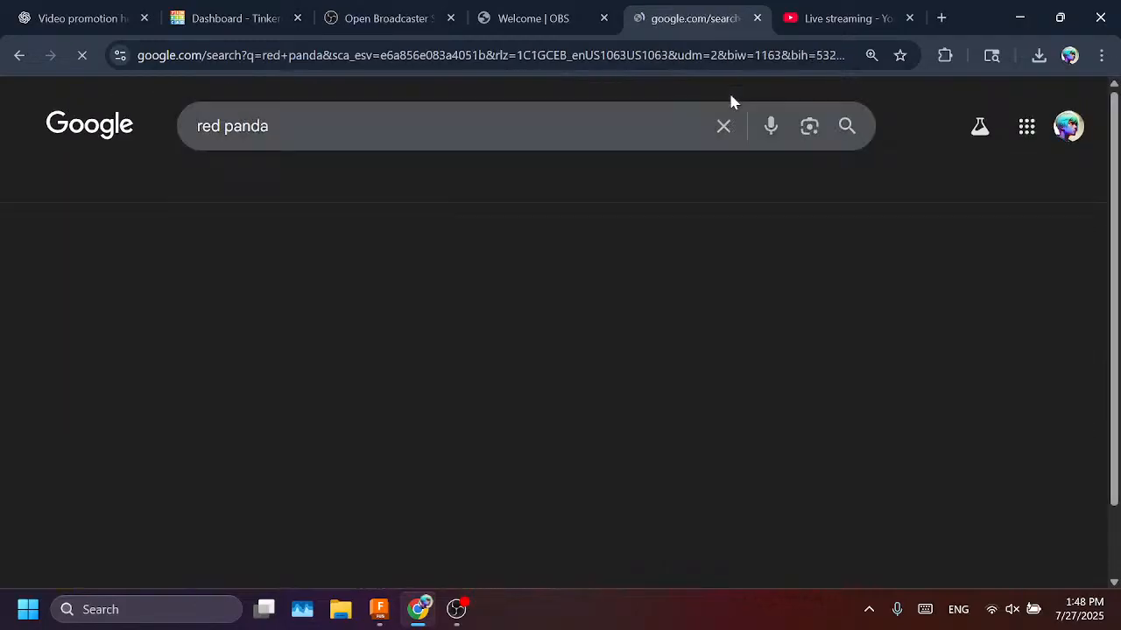
click(610, 132)
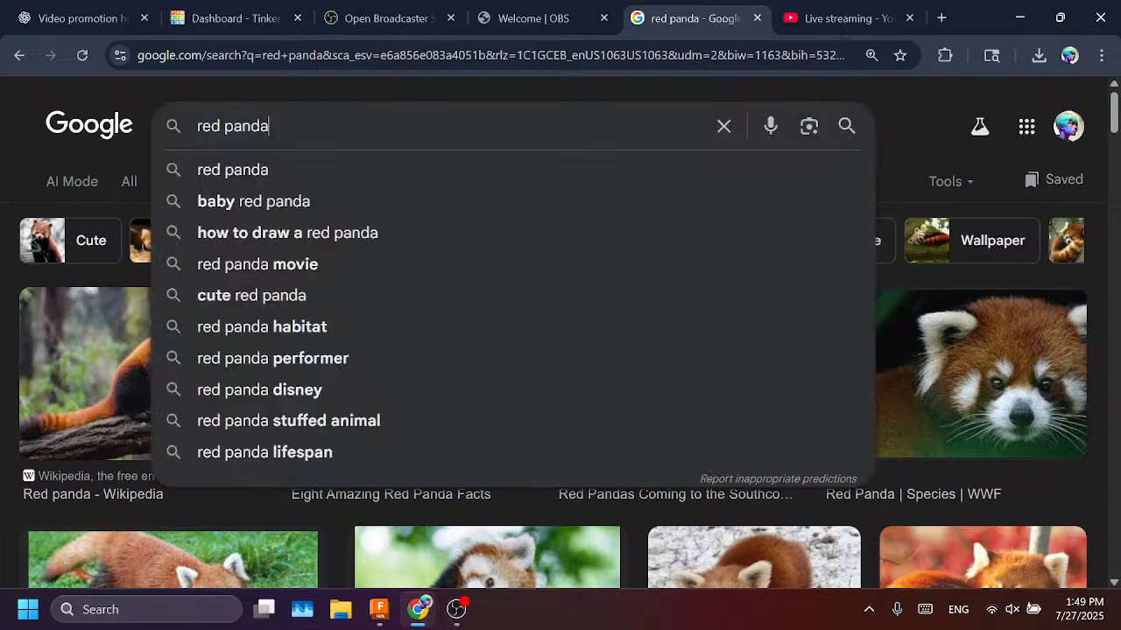
text(nhrl)
key(Return)
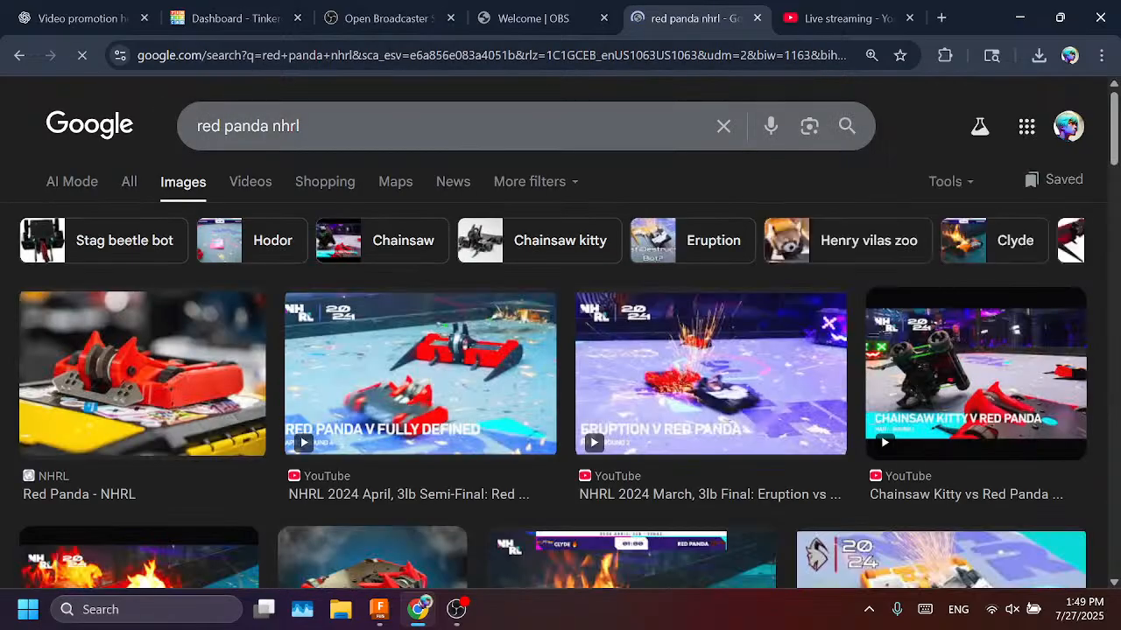
Step: Look through the Red Panda robot pictures and open the Instagram post showing the whole robot
click(972, 372)
scroll(280, 263, down, 3)
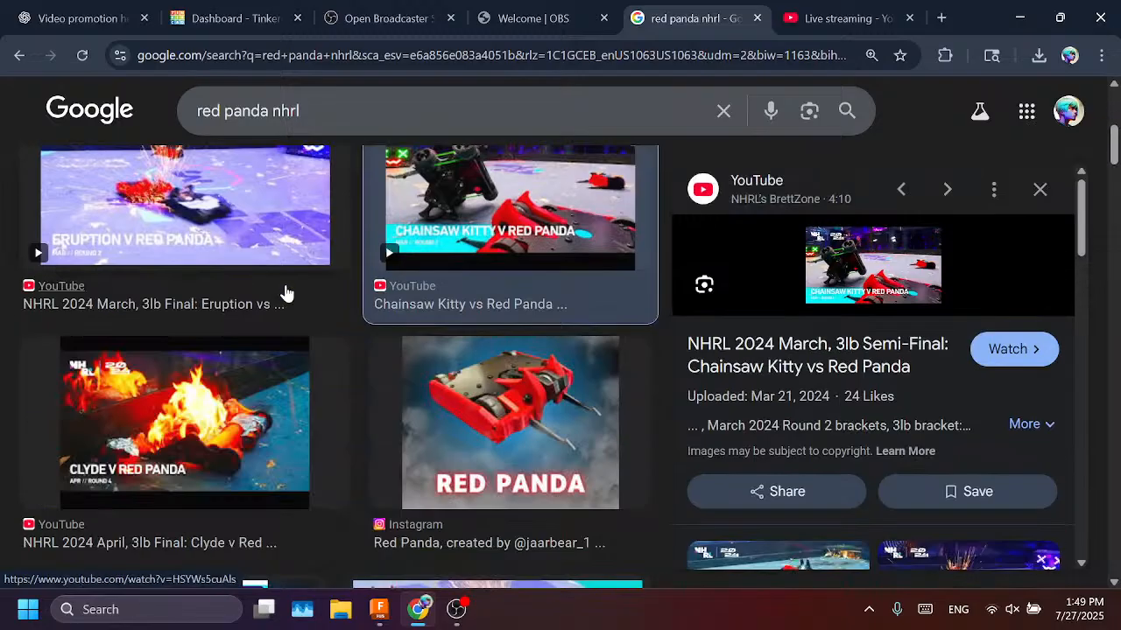
click(472, 400)
ctrl+scroll(915, 298, down, 7)
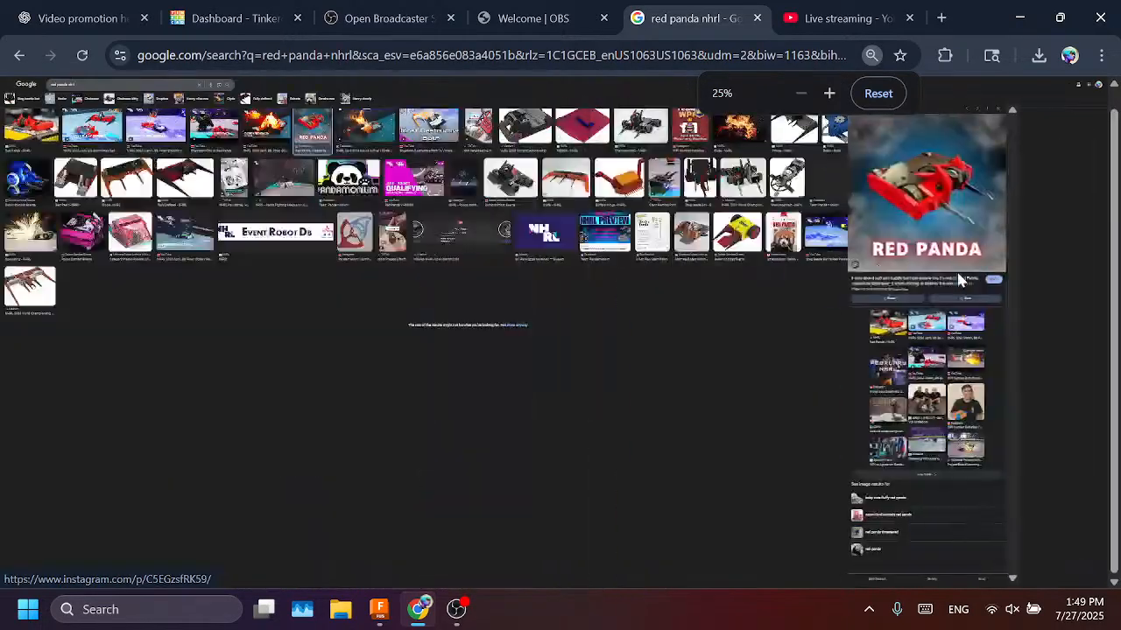
click(981, 209)
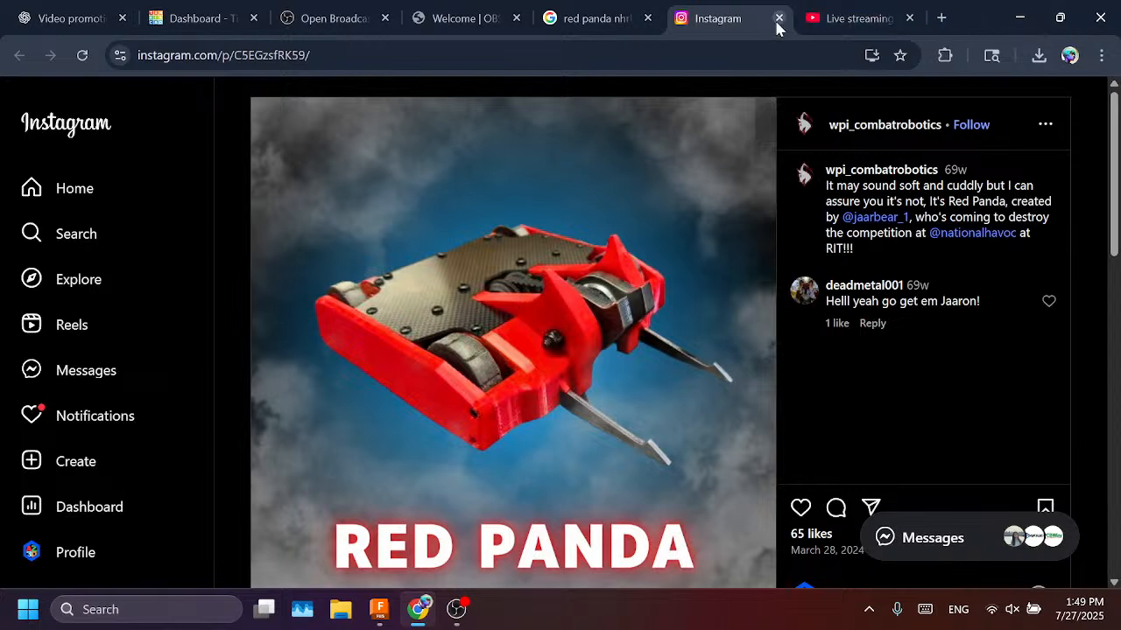
Step: Return to the Google results tab and search for "lynx nhrl"
click(629, 7)
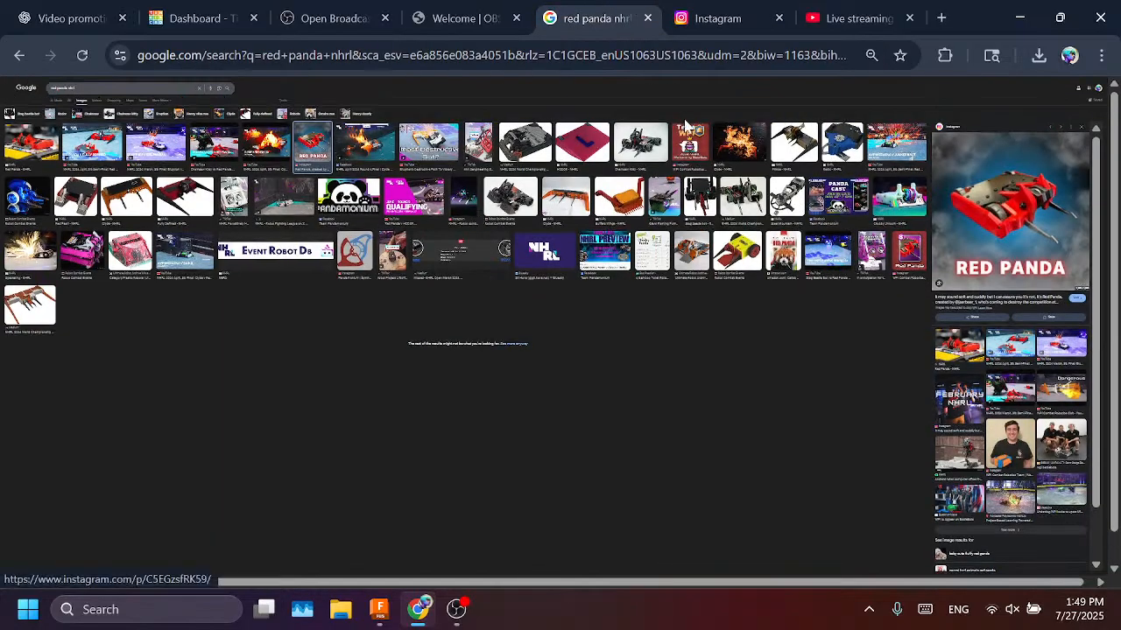
click(451, 55)
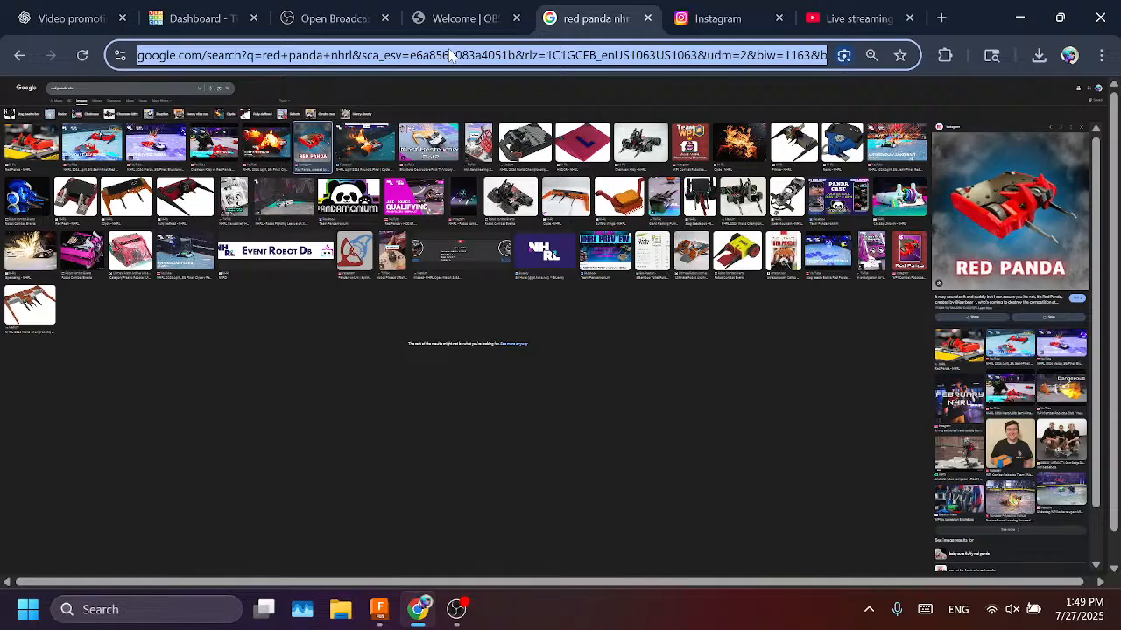
text(l;)
key(BackSpace)
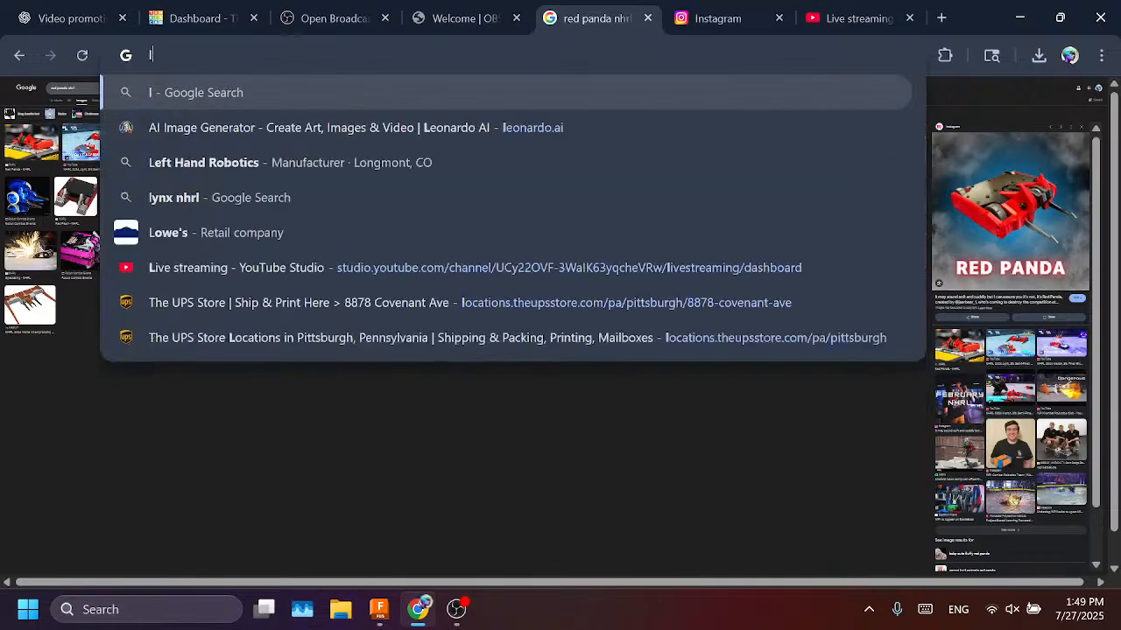
text(ynx nhrl)
key(Return)
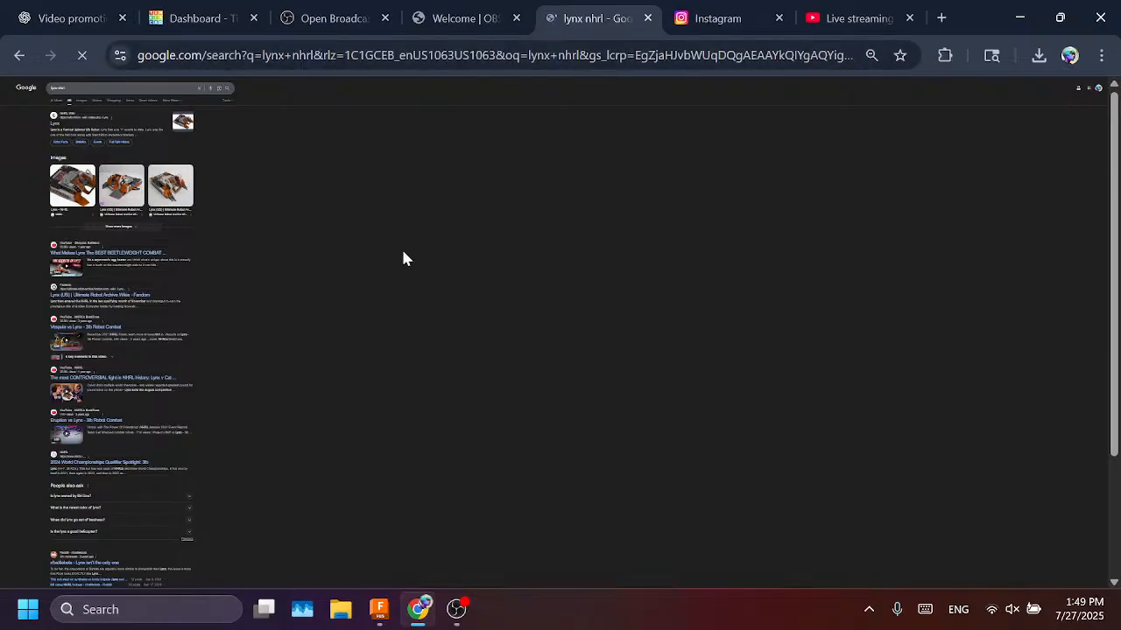
Step: Reset the page zoom to 100% and open the Ultimate Robot Archive picture of Lynx for viewing
ctrl+scroll(403, 258, up, 5)
click(892, 99)
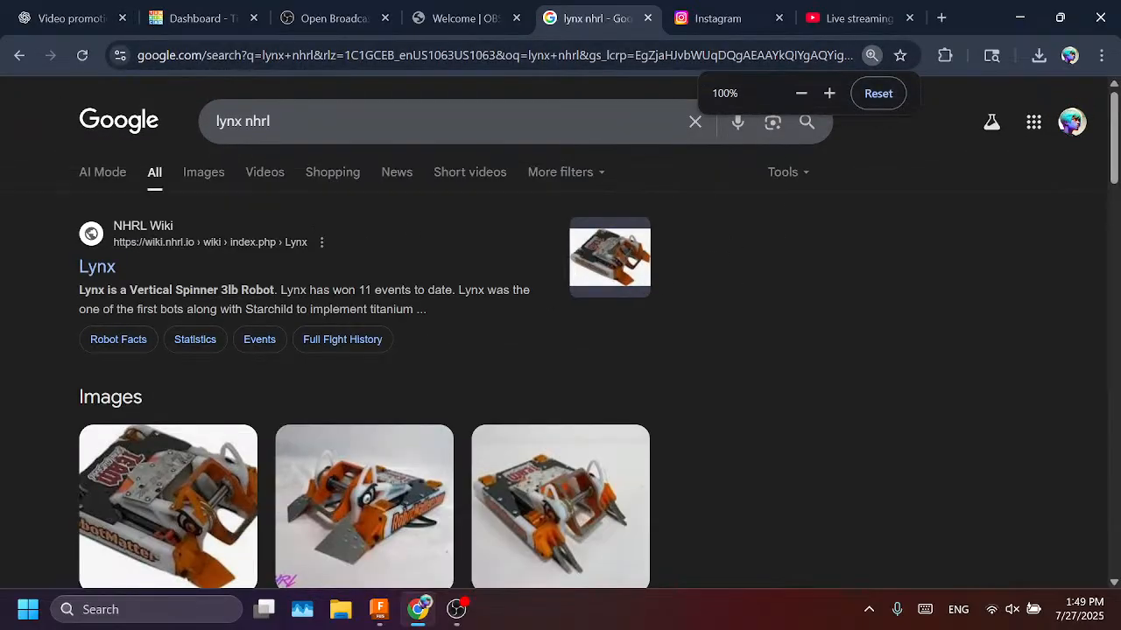
click(543, 480)
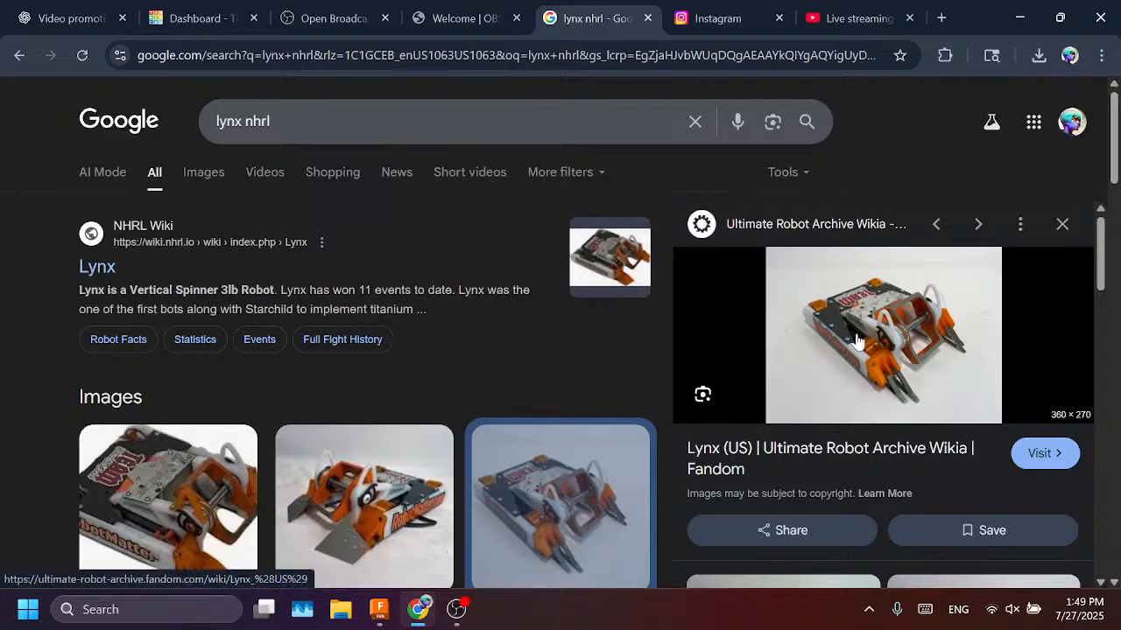
Step: Switch back to Autodesk Fusion and view the two new blocks beside the motor cutout from above
click(456, 610)
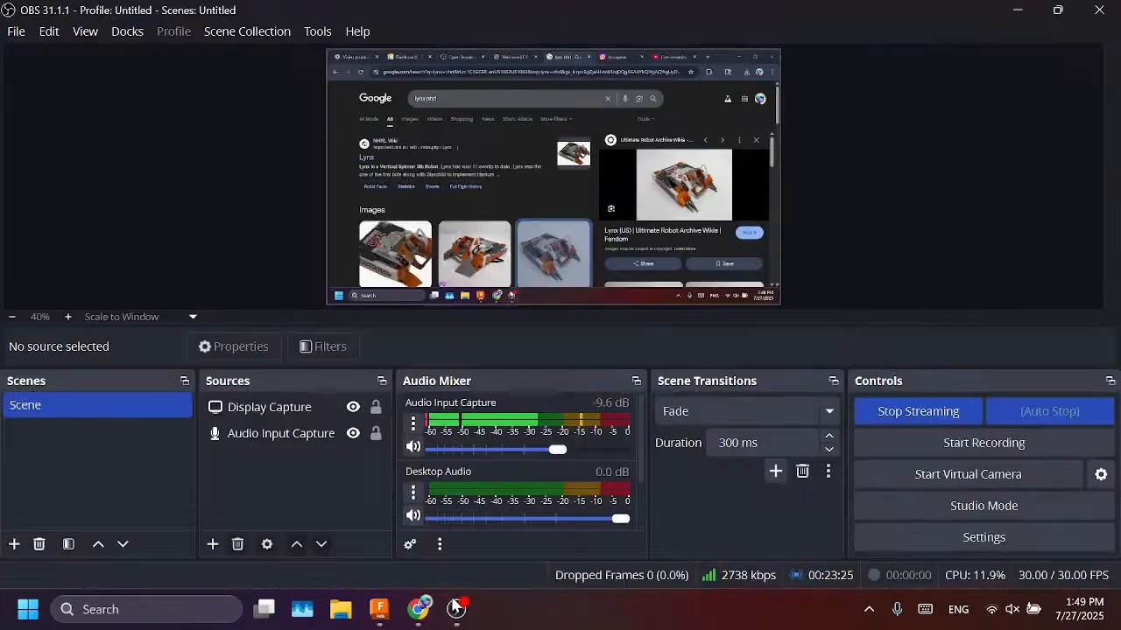
click(379, 609)
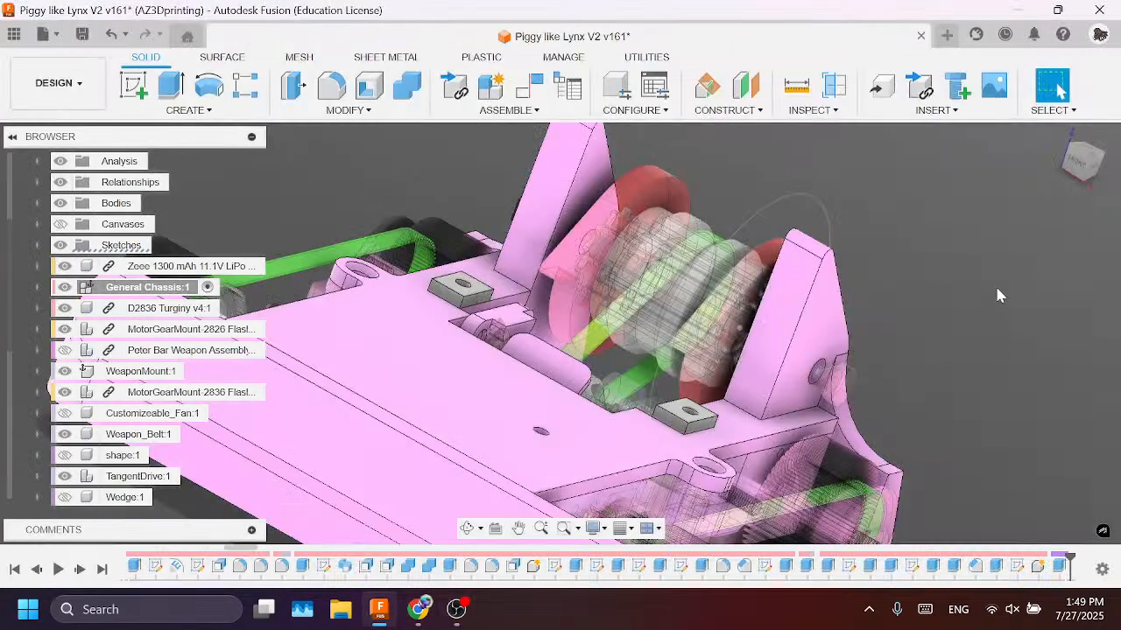
drag(1089, 165, 1094, 168)
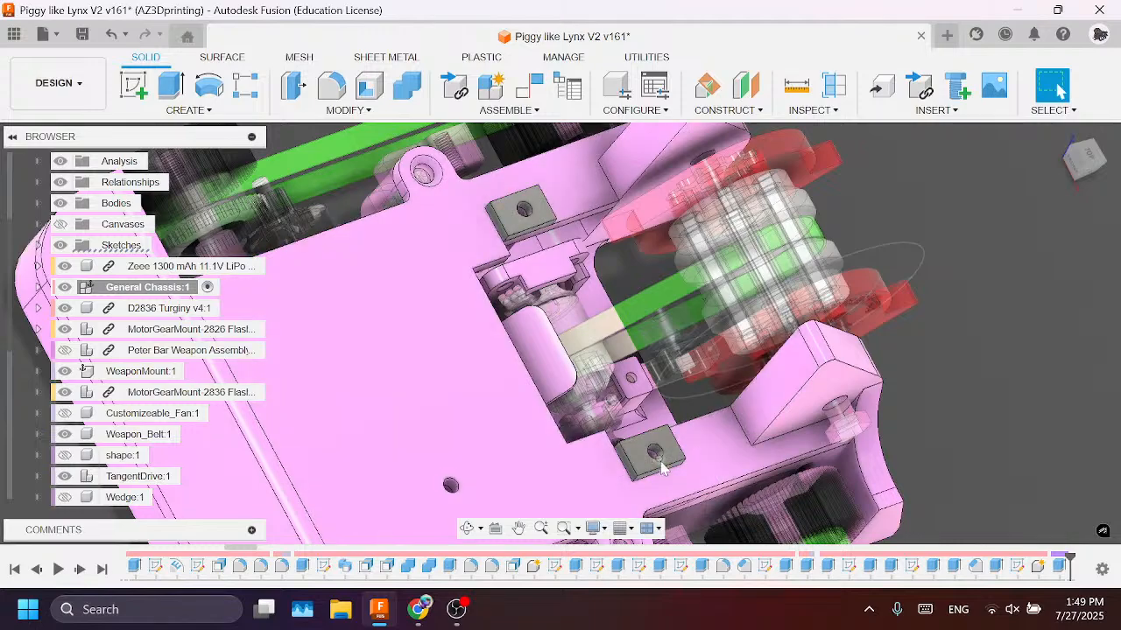
drag(470, 437, 70, 289)
scroll(626, 297, up, 2)
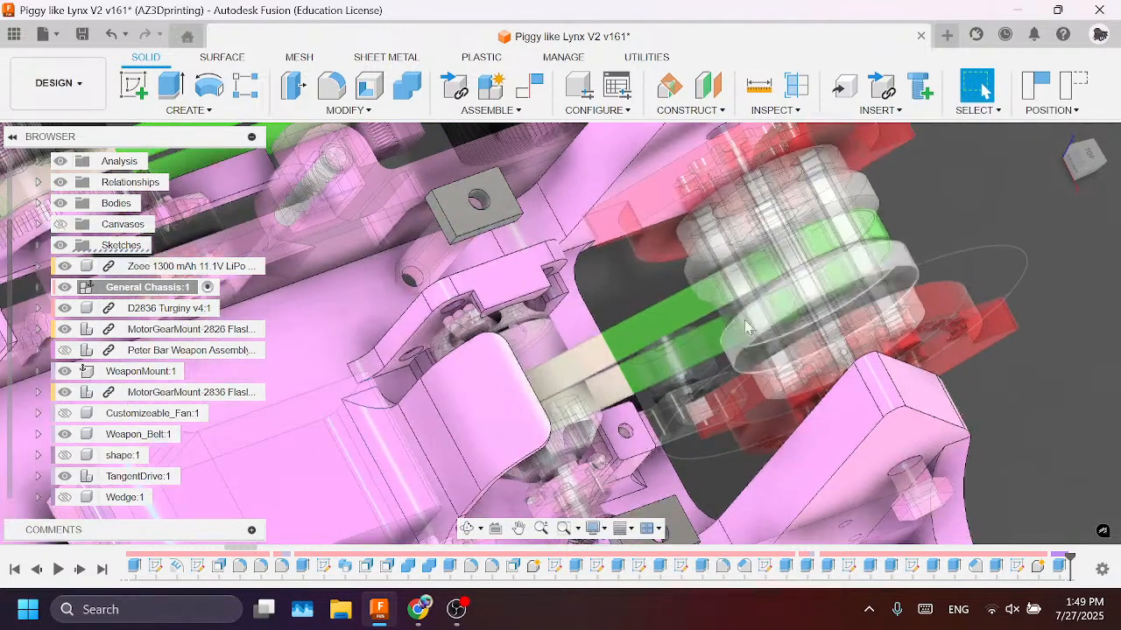
scroll(747, 306, down, 3)
mouse_move(1092, 175)
mouse_down()
mouse_move(1103, 187)
mouse_move(1076, 158)
mouse_move(1073, 173)
mouse_move(1076, 153)
mouse_up()
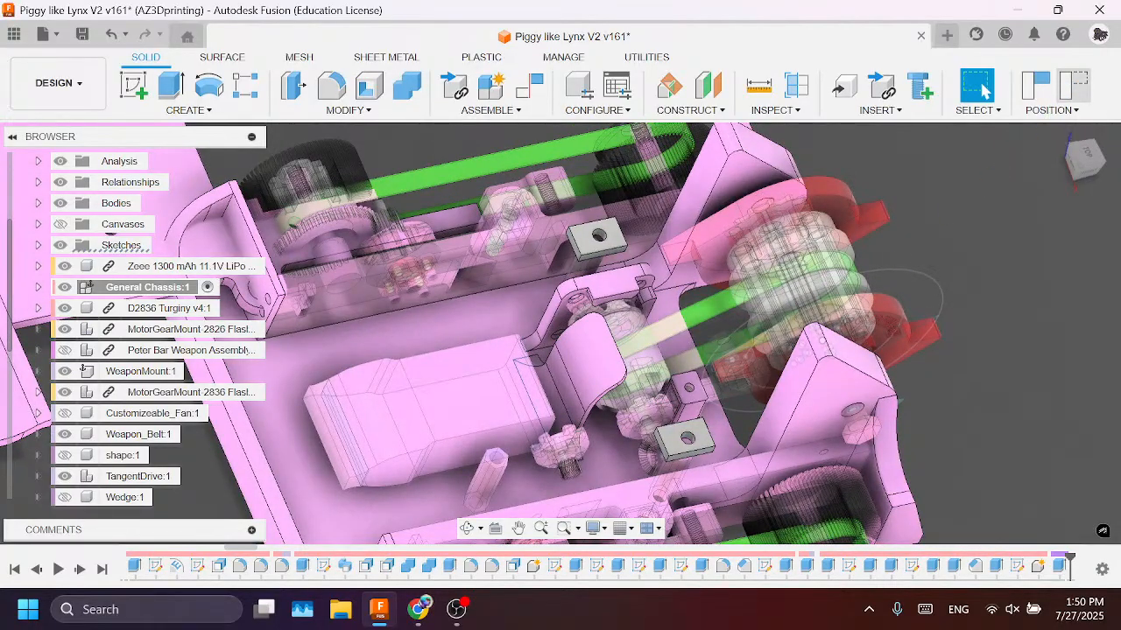
click(1073, 86)
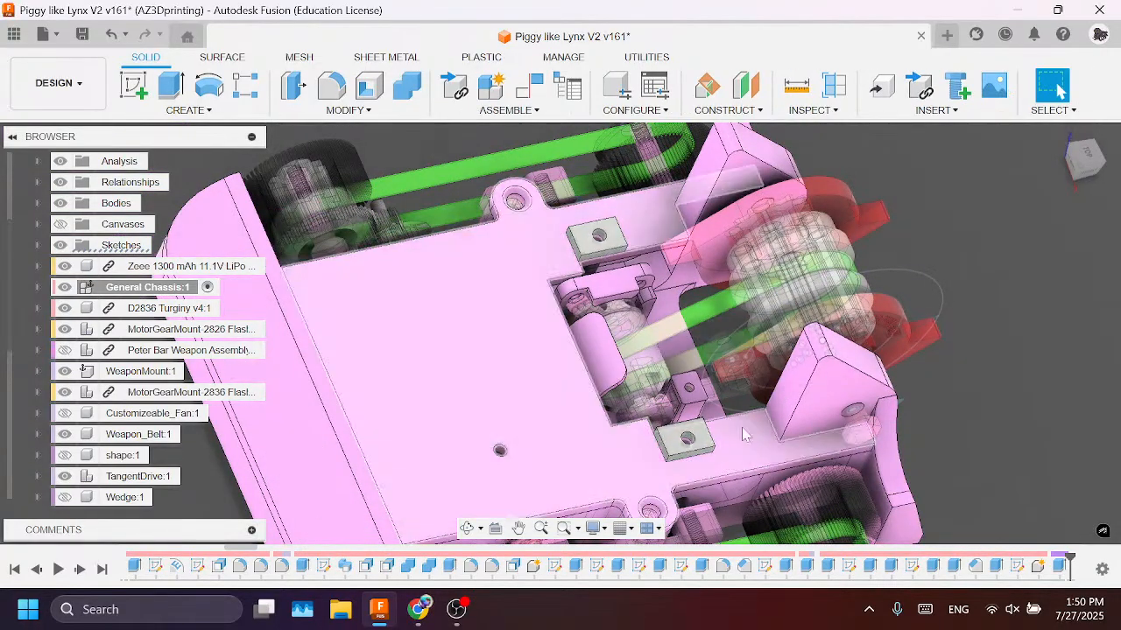
click(743, 434)
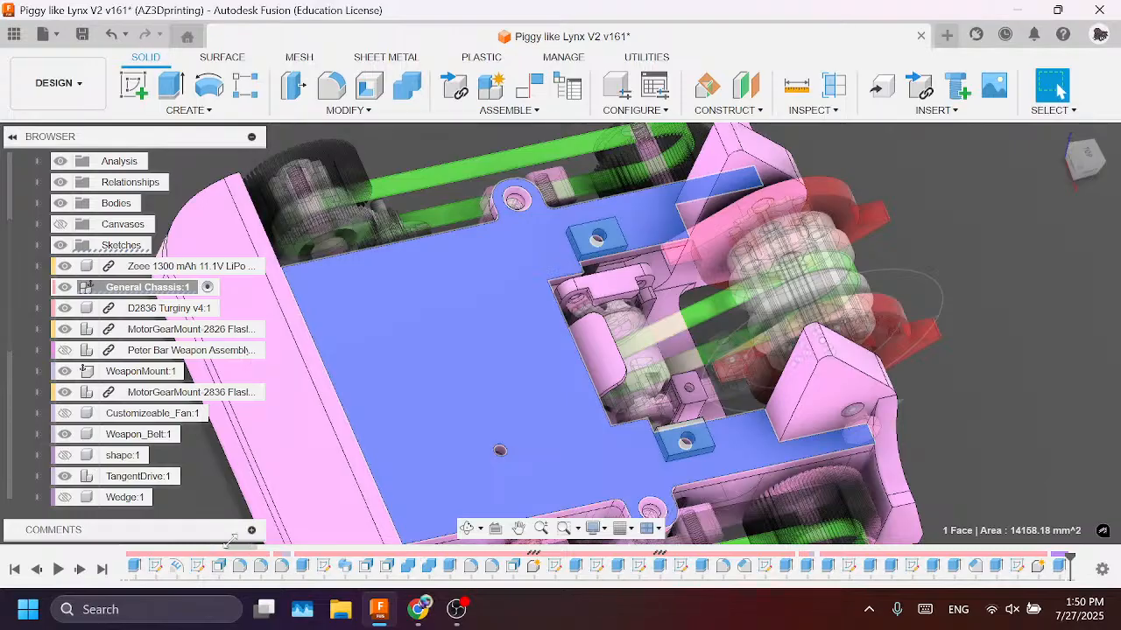
key(Escape)
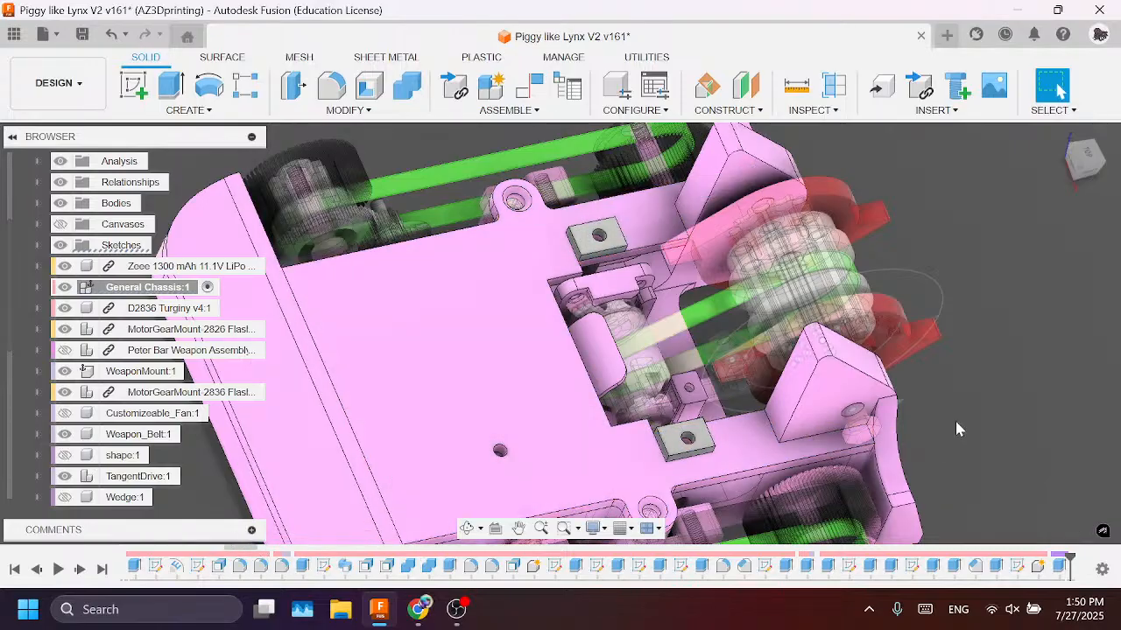
drag(254, 549, 1054, 526)
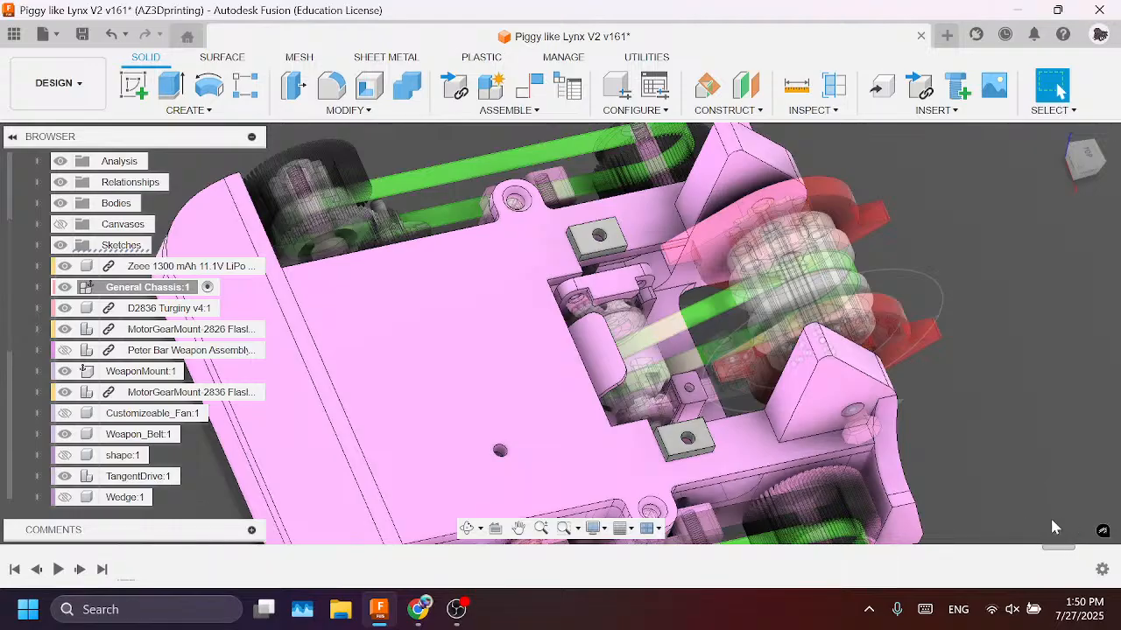
drag(453, 565, 344, 564)
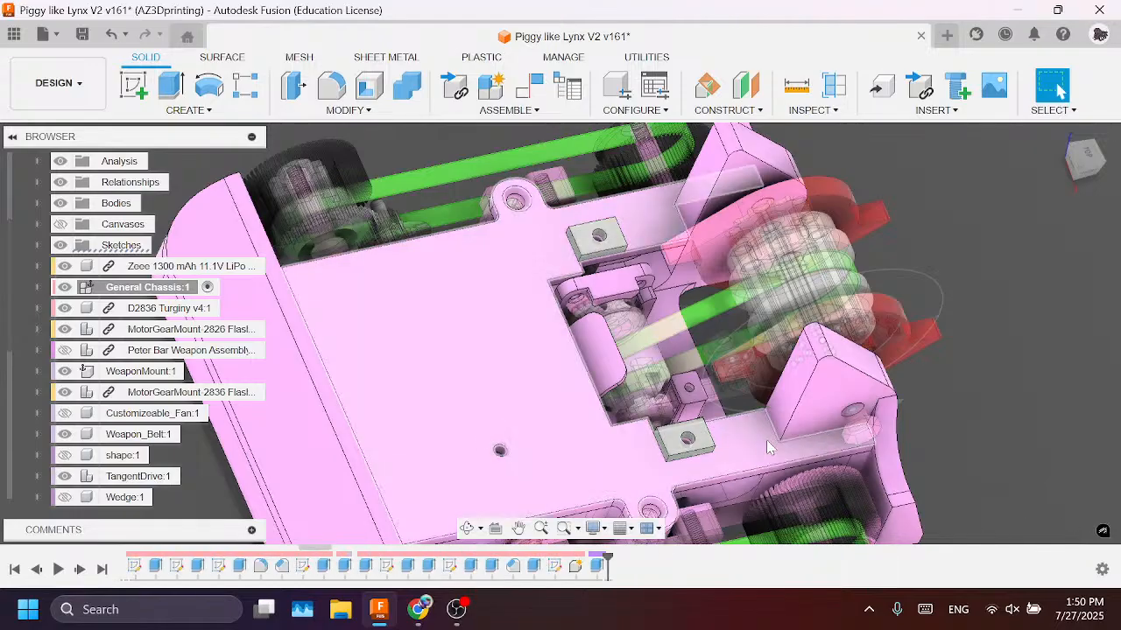
drag(770, 445, 719, 521)
click(1075, 85)
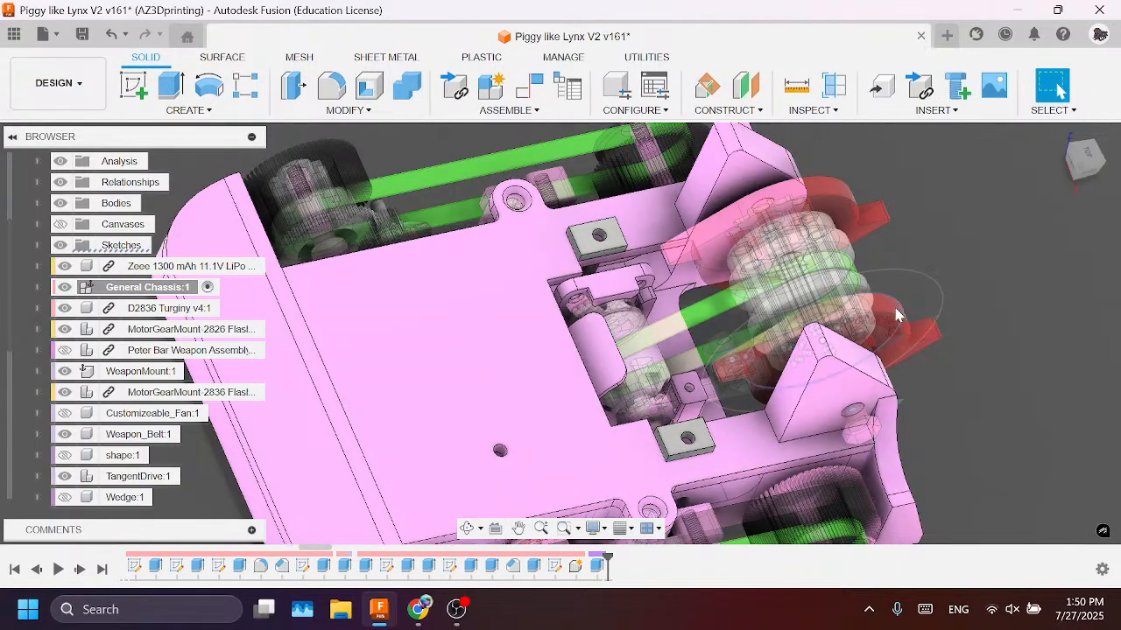
drag(744, 457, 707, 460)
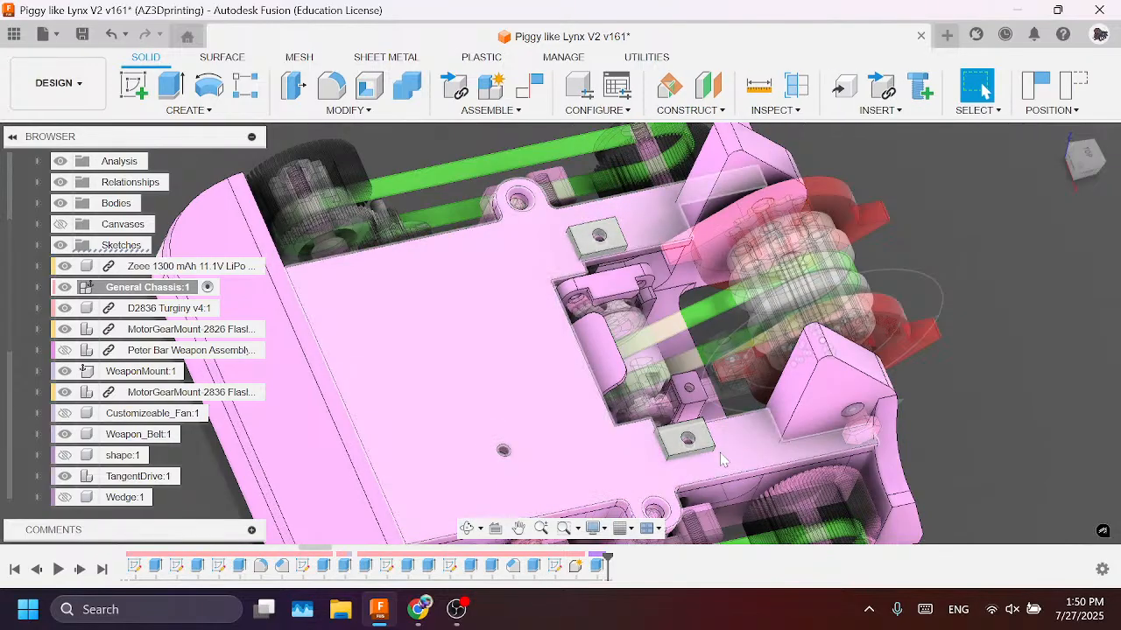
click(730, 457)
key(Escape)
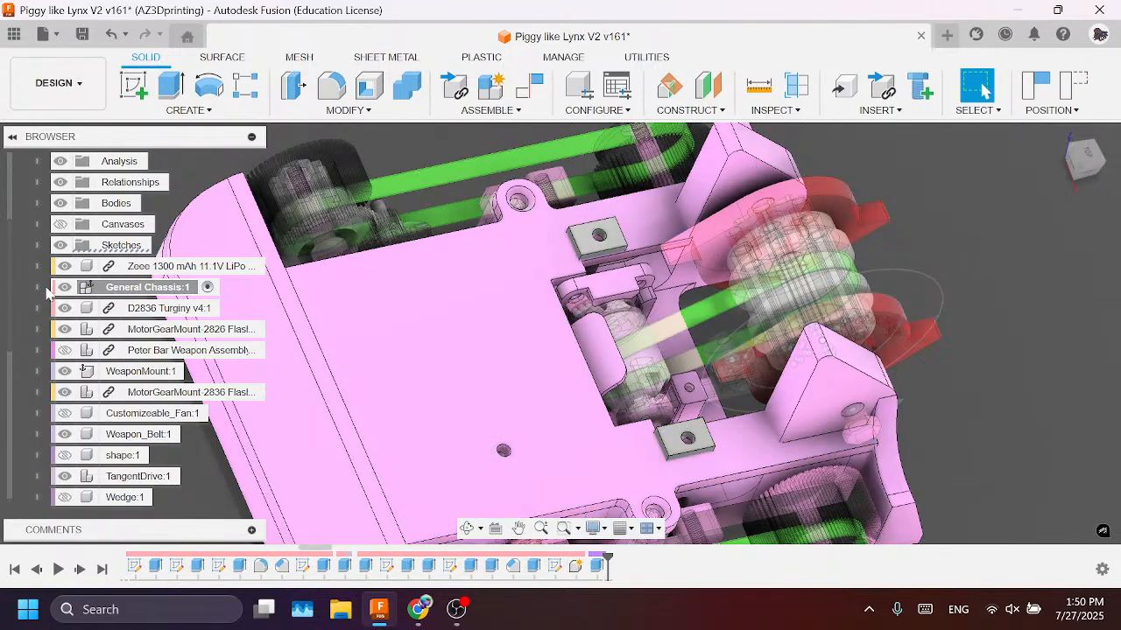
Step: Activate the Top Plate component inside General Chassis and check its features to find the base extrusion
click(37, 288)
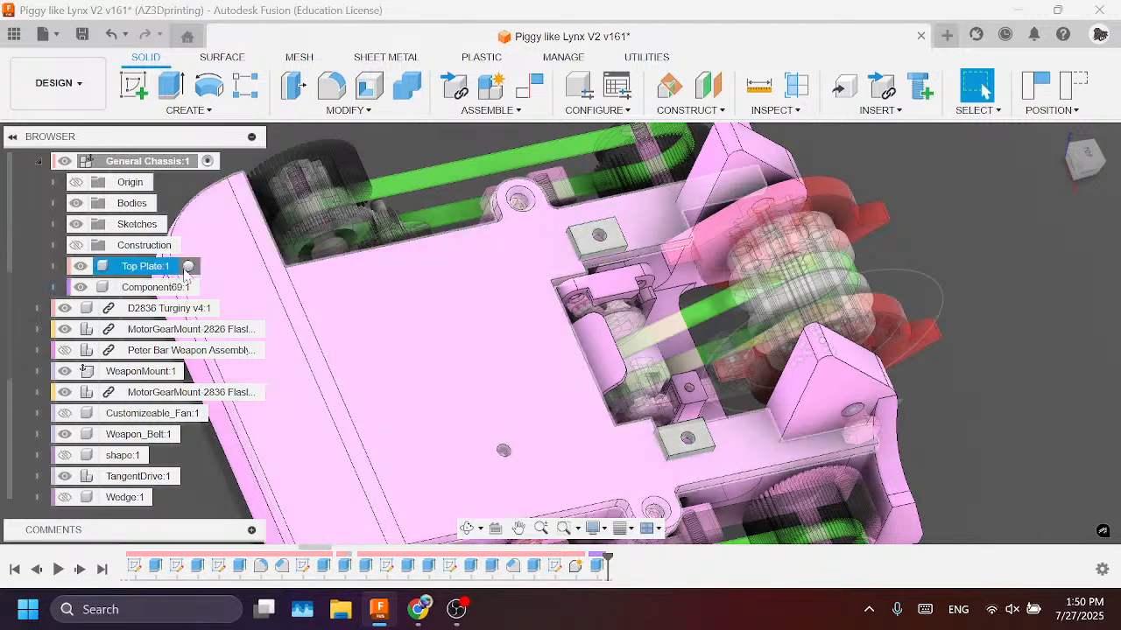
click(188, 267)
click(344, 566)
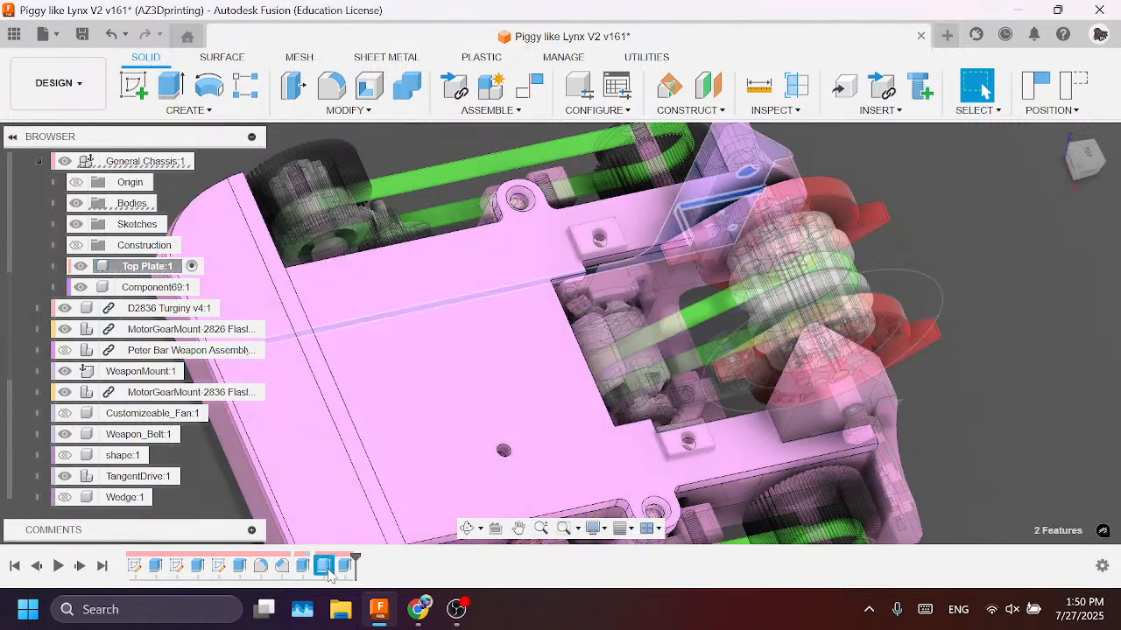
click(239, 566)
click(197, 566)
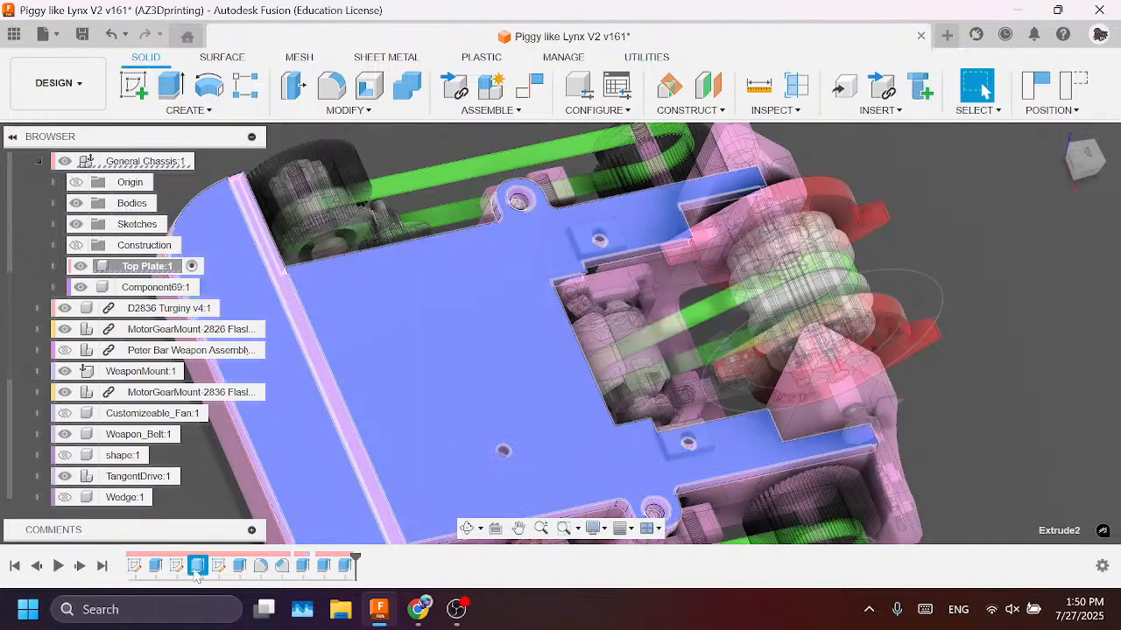
click(156, 566)
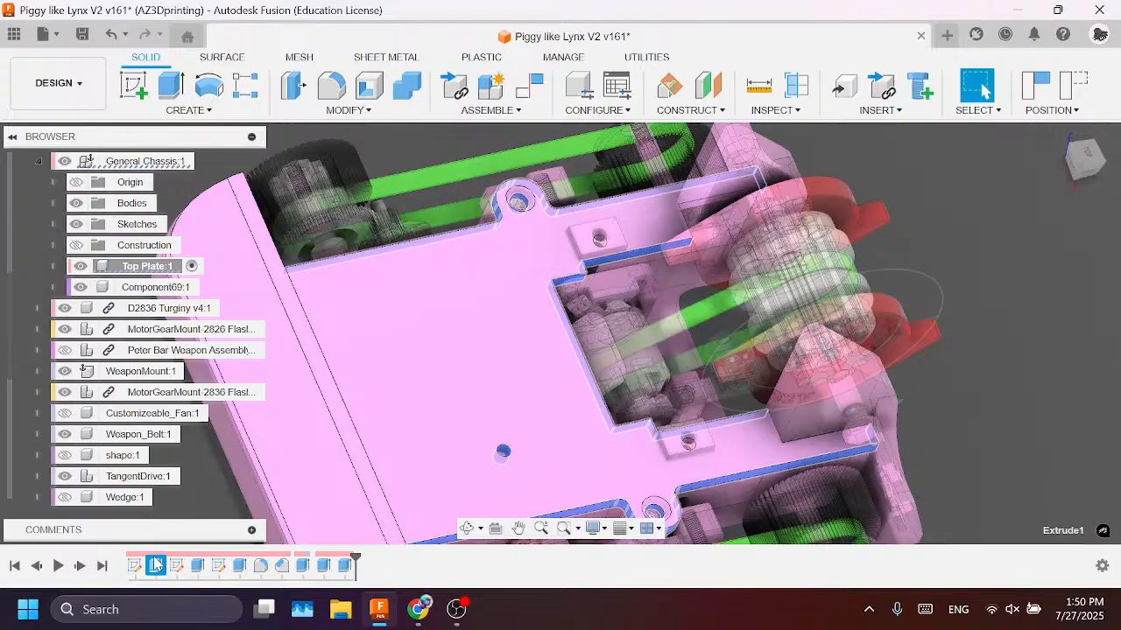
Step: Edit the Top Plate's 5 mm base extrusion to exclude the two rectangular profiles beside the motor cutout
right_click(156, 566)
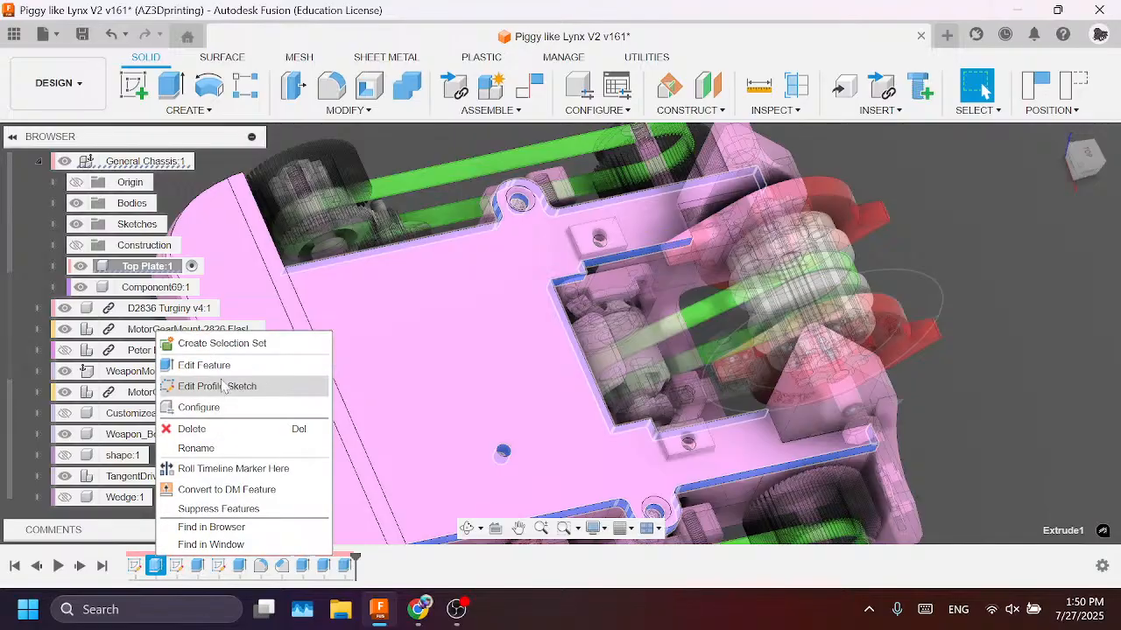
click(196, 362)
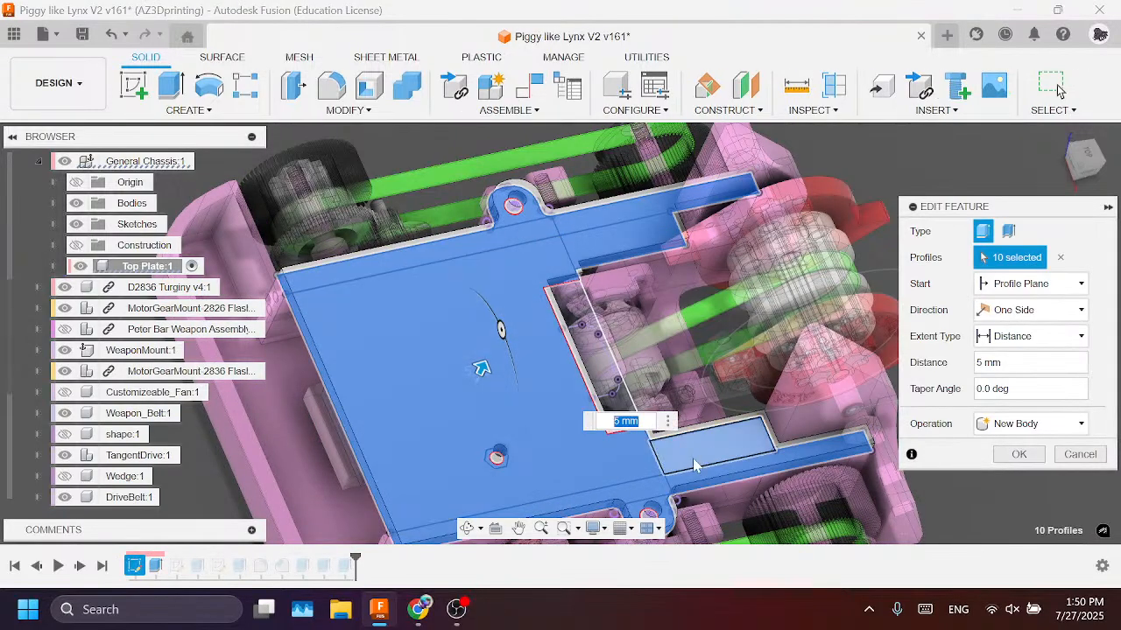
click(691, 459)
click(610, 261)
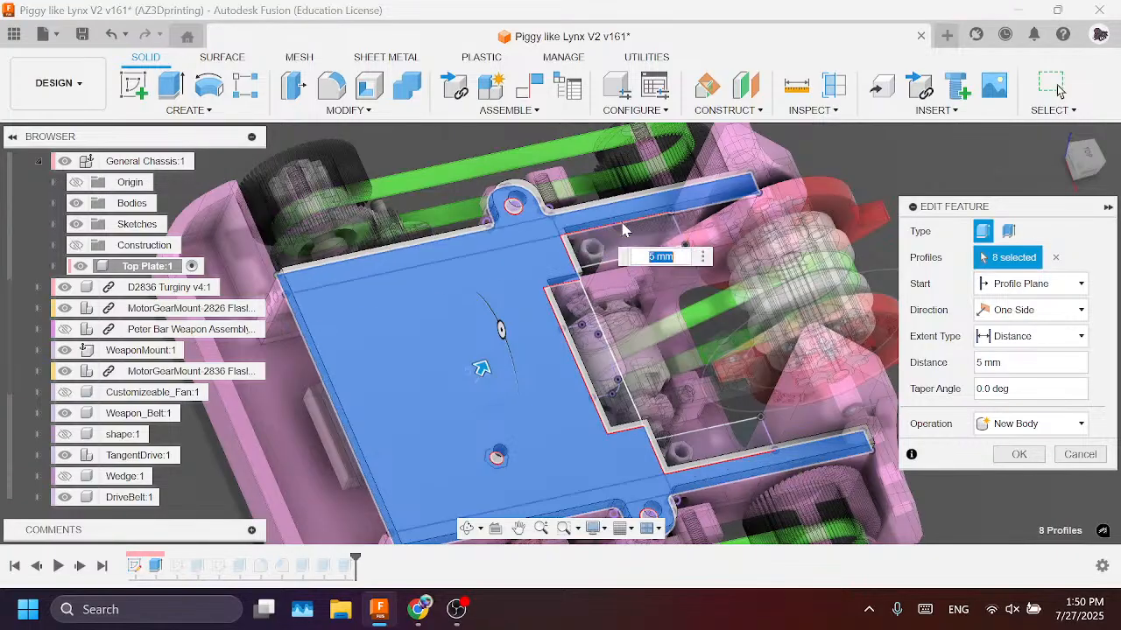
click(1018, 454)
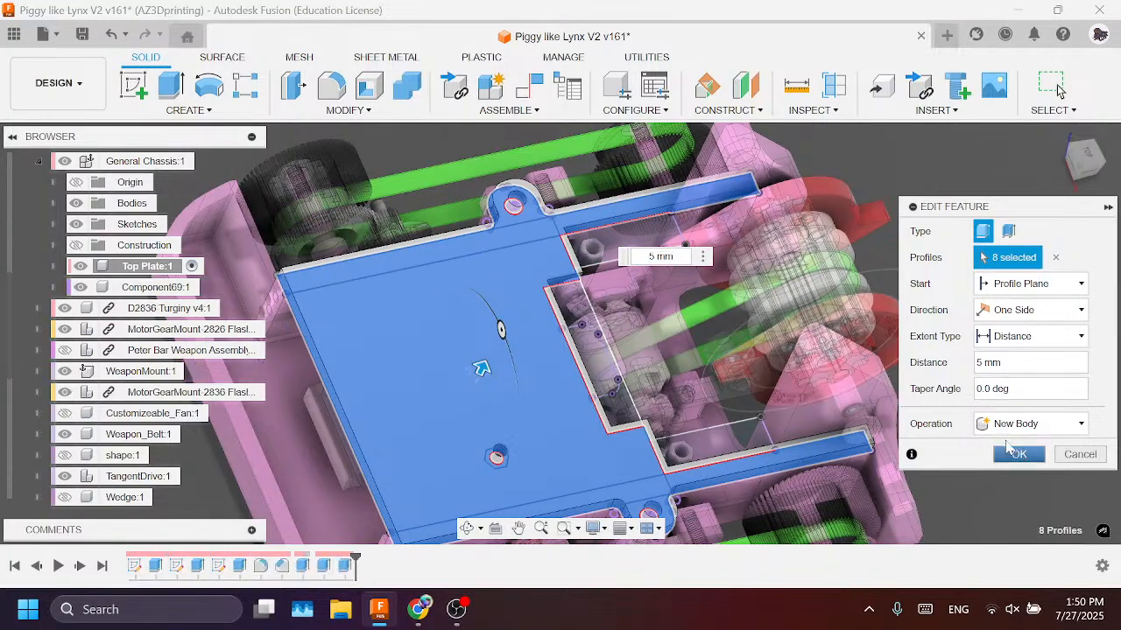
Step: Edit the Top Plate's last two-sided hole extrusion and accept it with two profiles and a 90 mm Side 1 distance
right_click(343, 564)
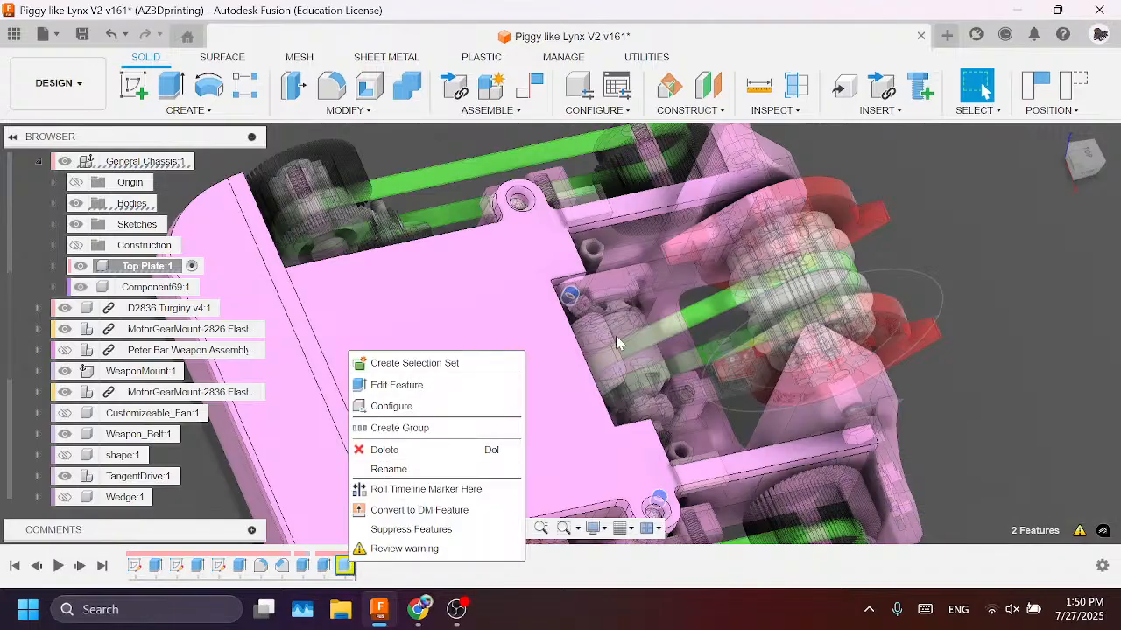
click(420, 388)
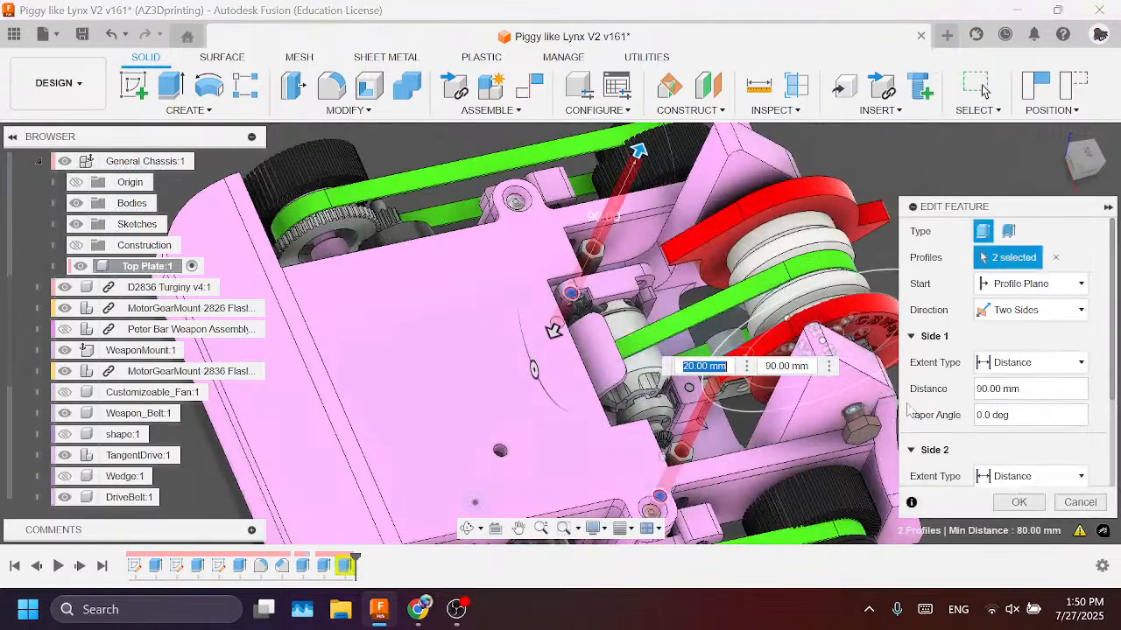
click(1018, 501)
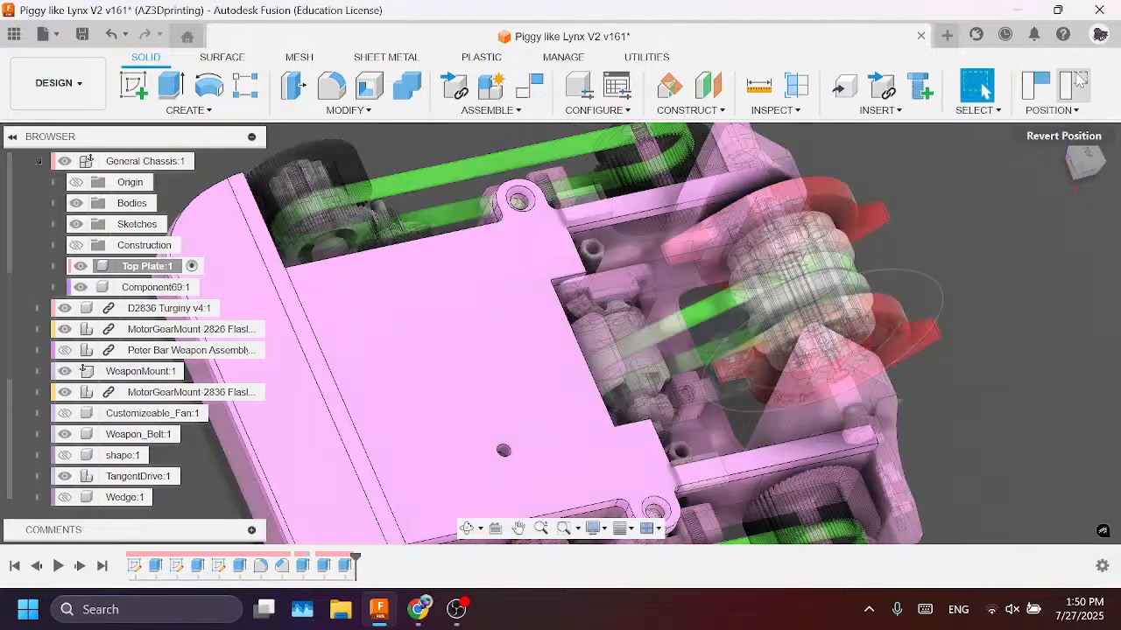
Step: Examine the Top Plate's trimmed arms and the large chassis faces on both sides of the weapon
scroll(675, 448, up, 4)
middle_drag(786, 483, 667, 350)
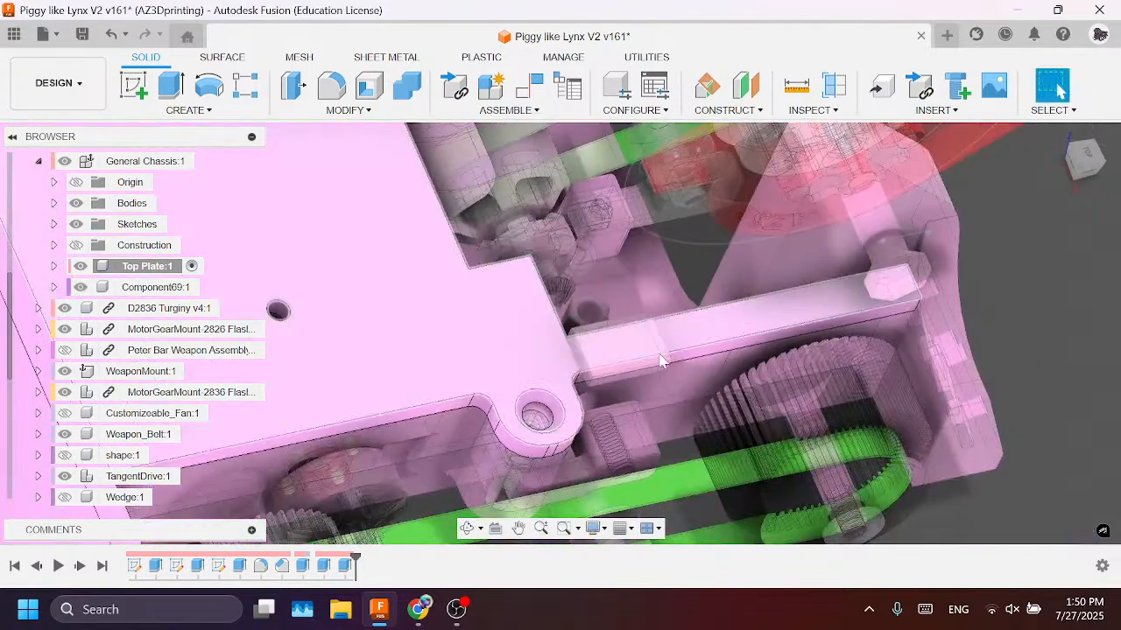
scroll(677, 382, down, 2)
drag(1098, 178, 1043, 200)
scroll(772, 344, down, 2)
middle_drag(774, 312, 751, 396)
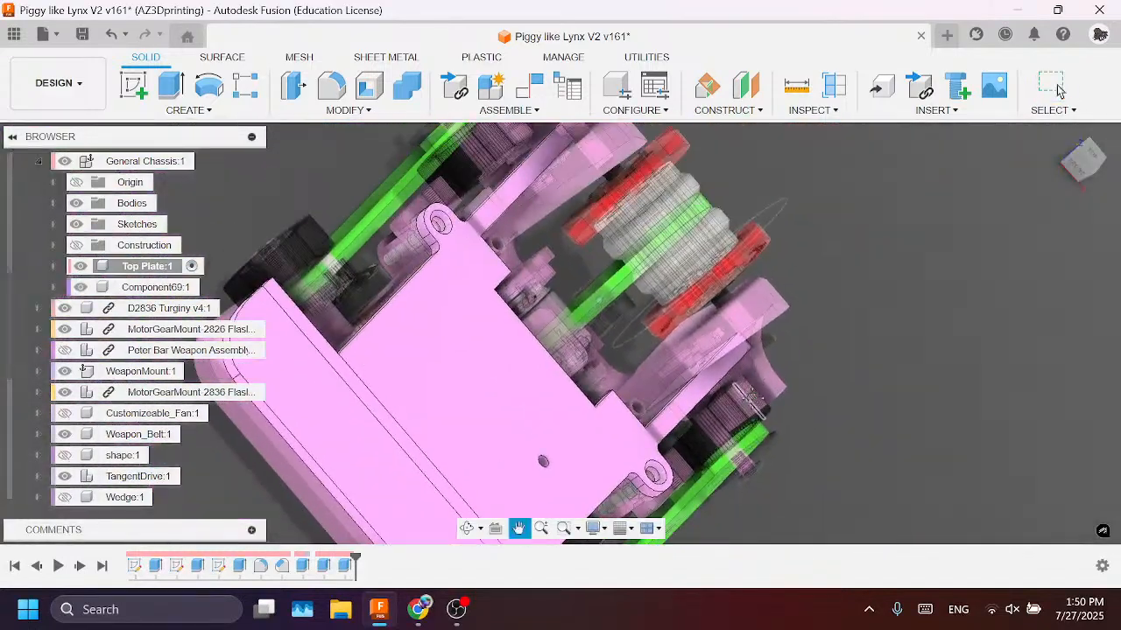
click(677, 361)
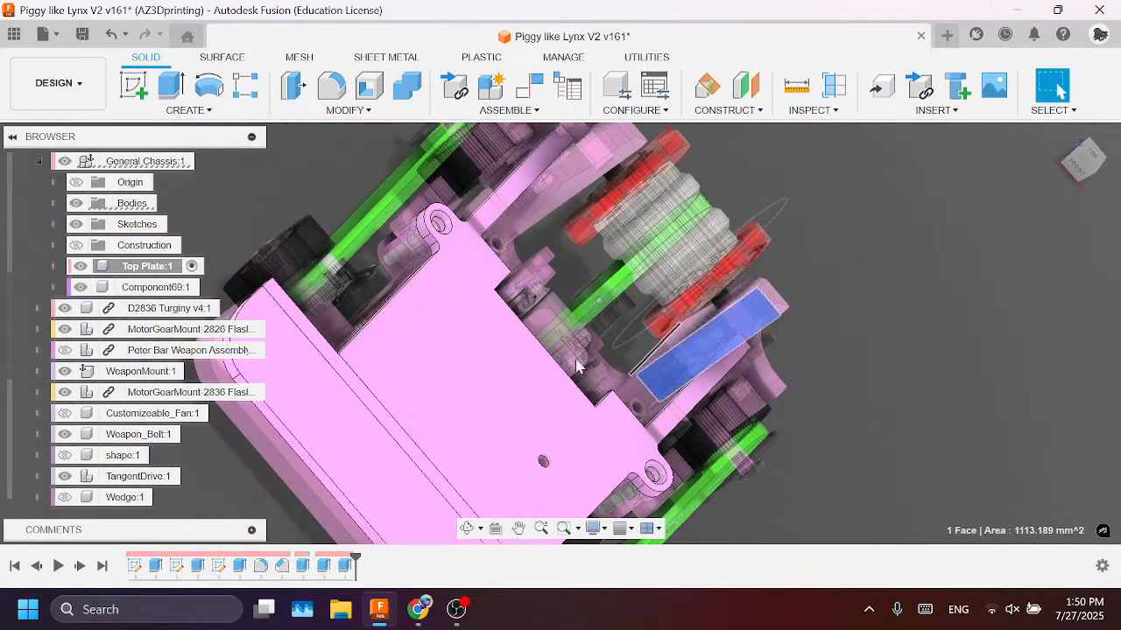
click(540, 211)
scroll(210, 208, up, 1)
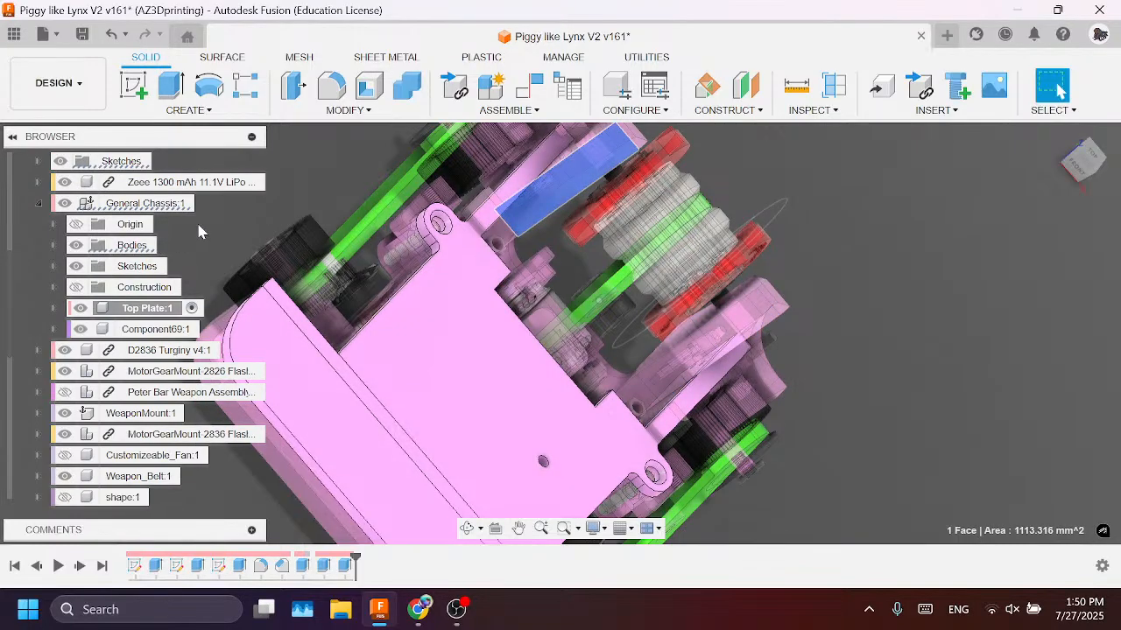
Step: Activate General Chassis and select the rounded fillet face between the side pocket and the weapon support
click(205, 203)
scroll(639, 419, up, 2)
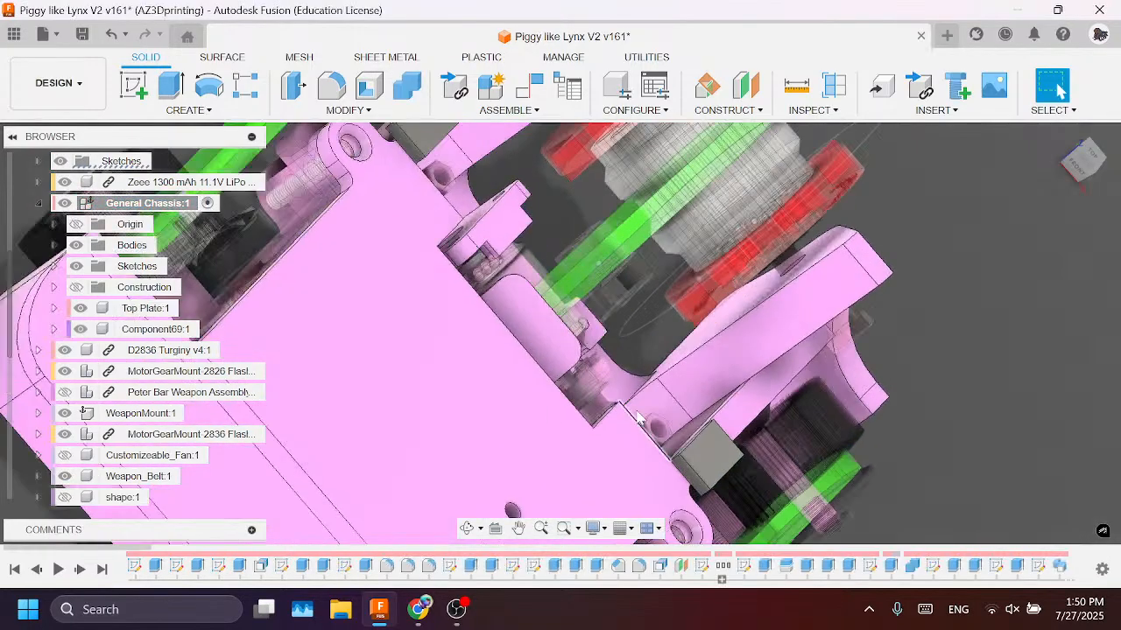
click(648, 406)
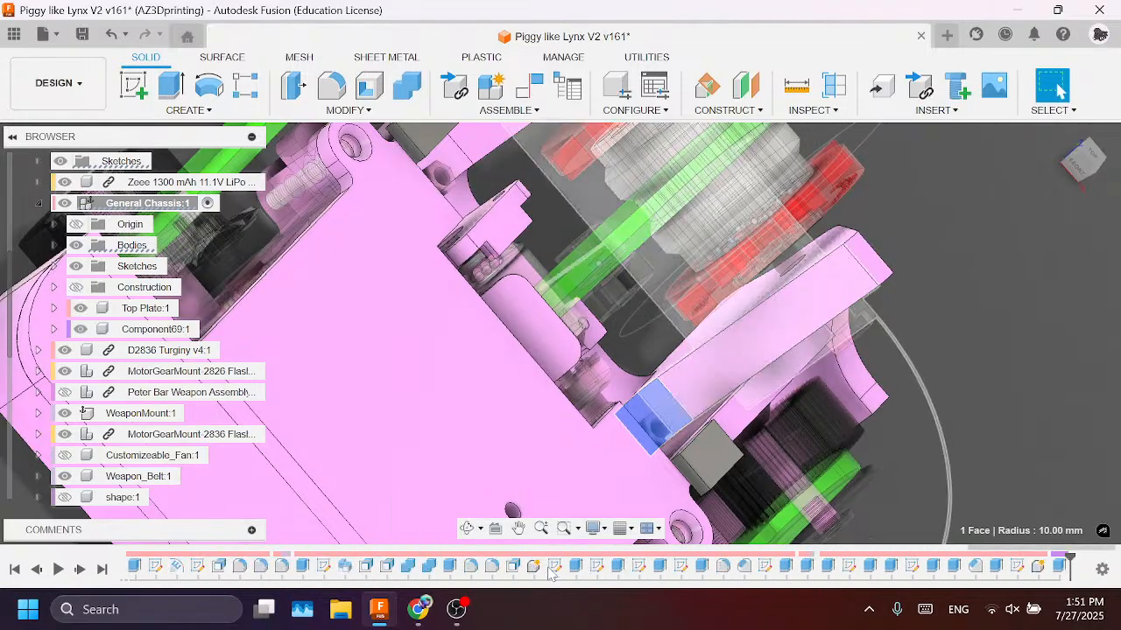
click(1065, 283)
shift+middle_drag(512, 510, 371, 437)
scroll(590, 289, up, 6)
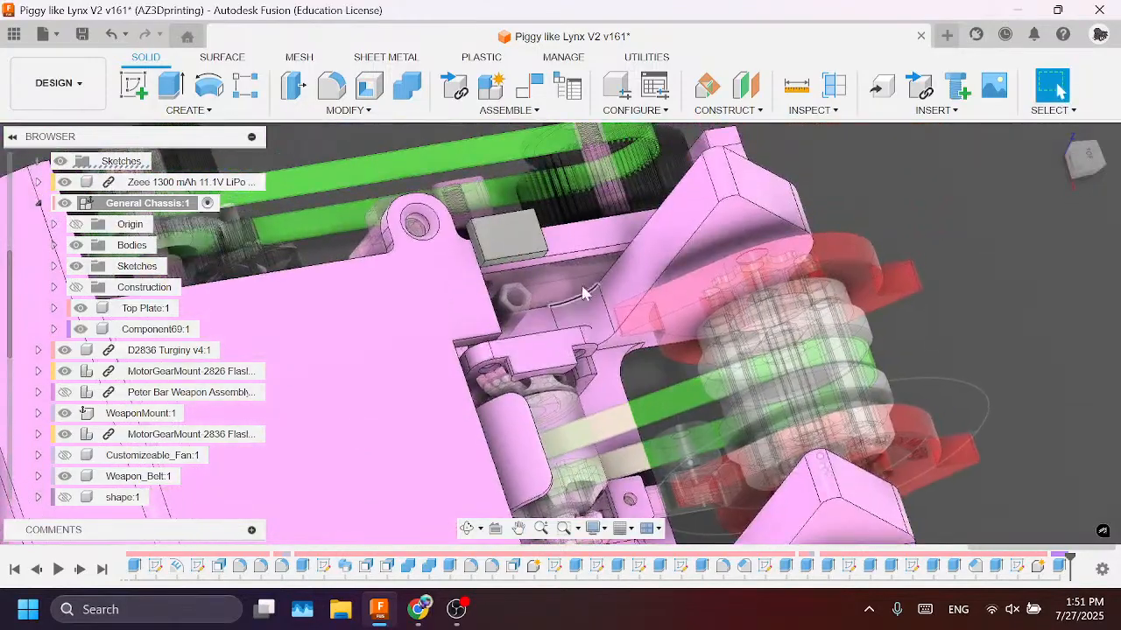
click(516, 324)
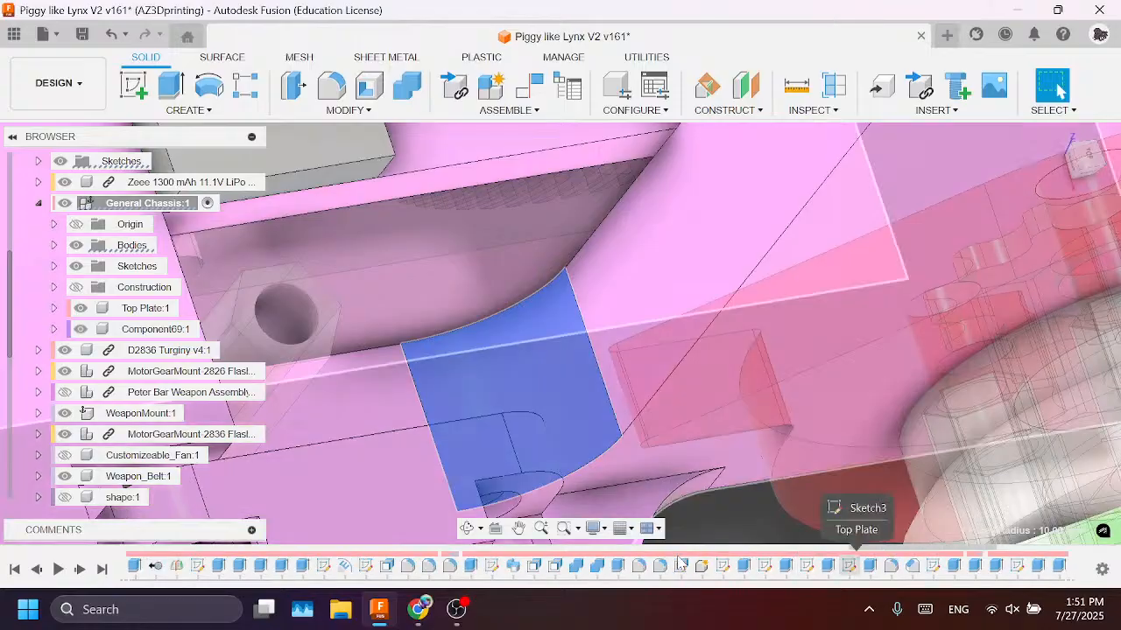
Step: Look through the chassis feature history and select generalBody among the chassis bodies to trace its features
scroll(691, 560, up, 5)
scroll(685, 560, up, 5)
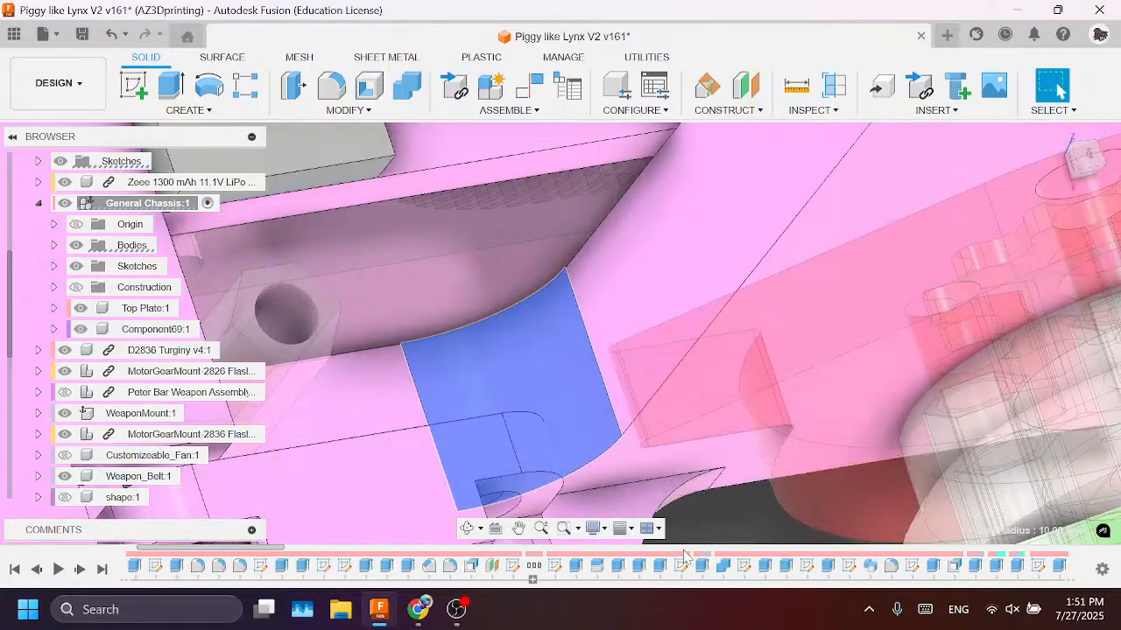
scroll(692, 564, down, 5)
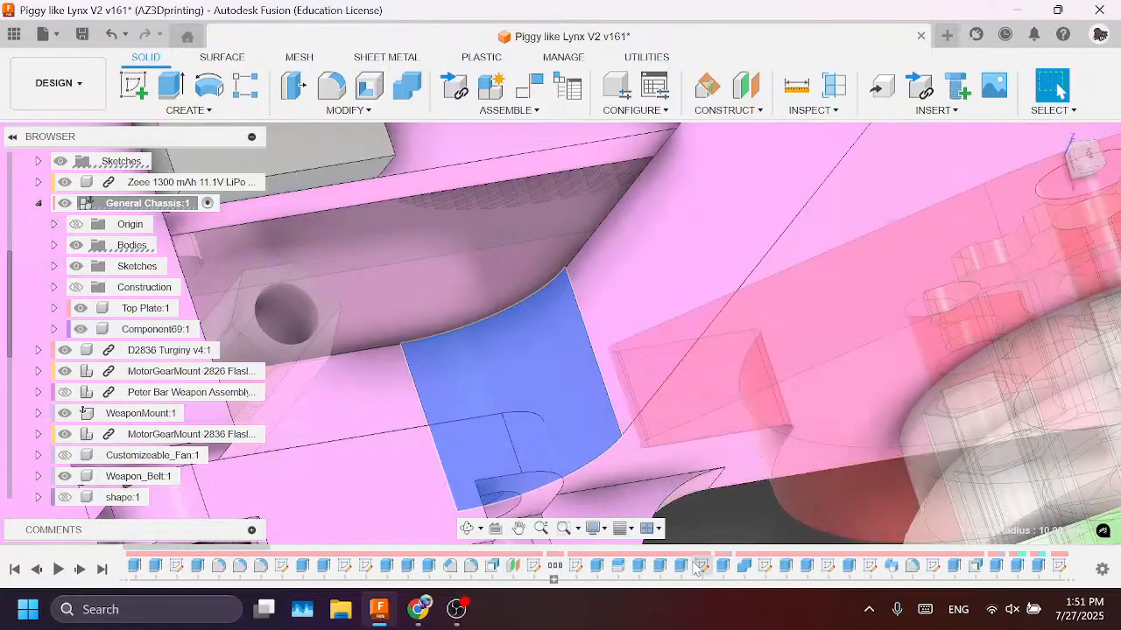
scroll(727, 565, down, 3)
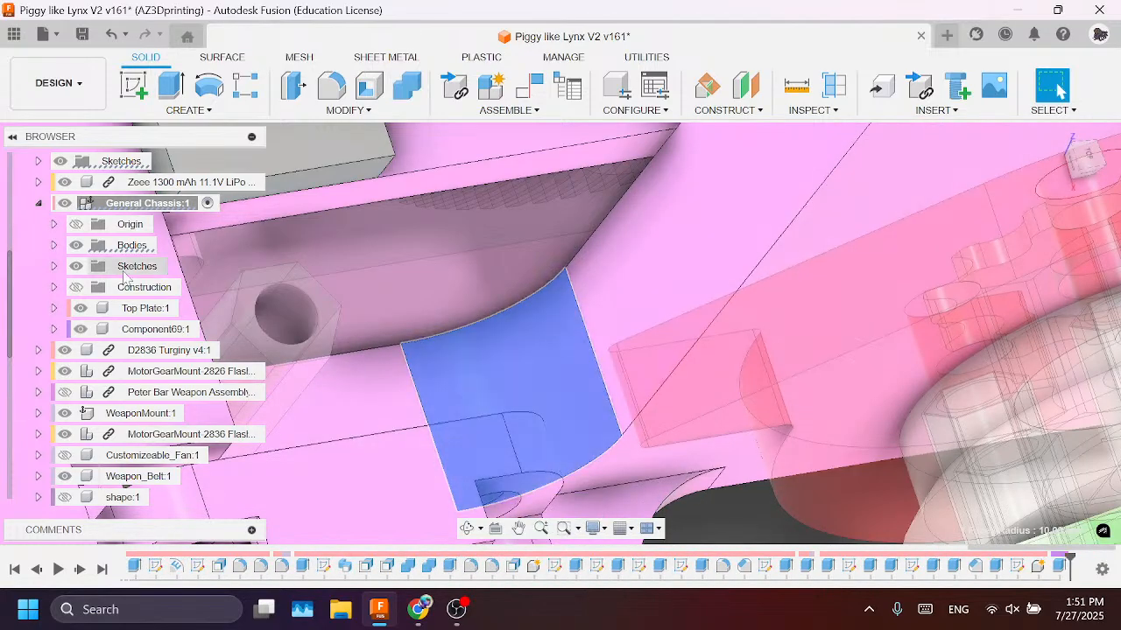
click(125, 249)
click(53, 245)
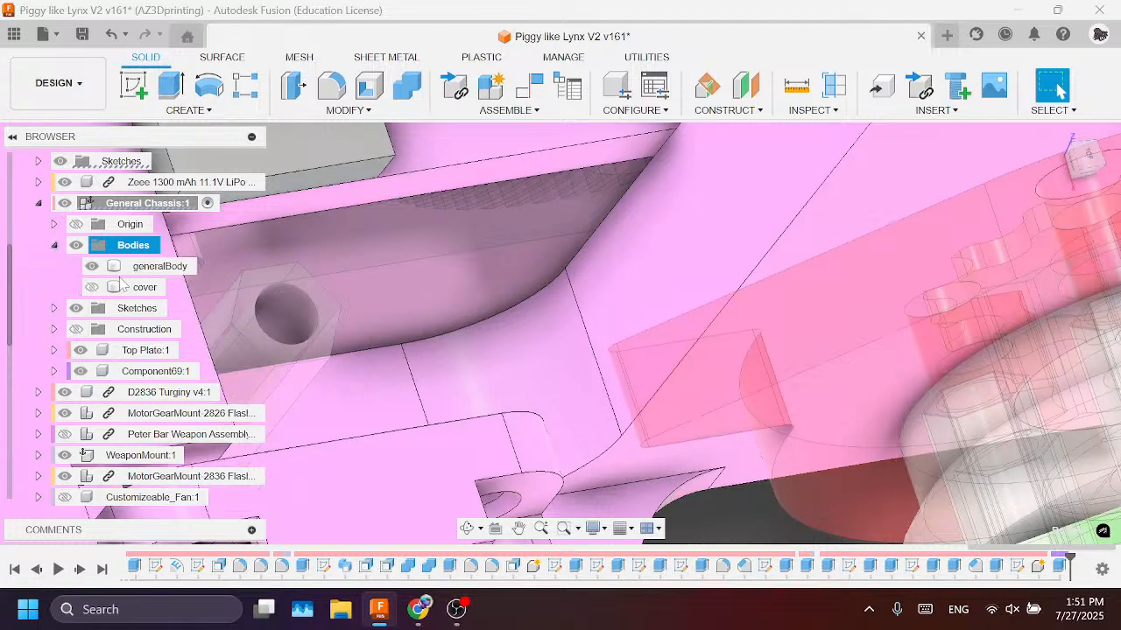
click(131, 267)
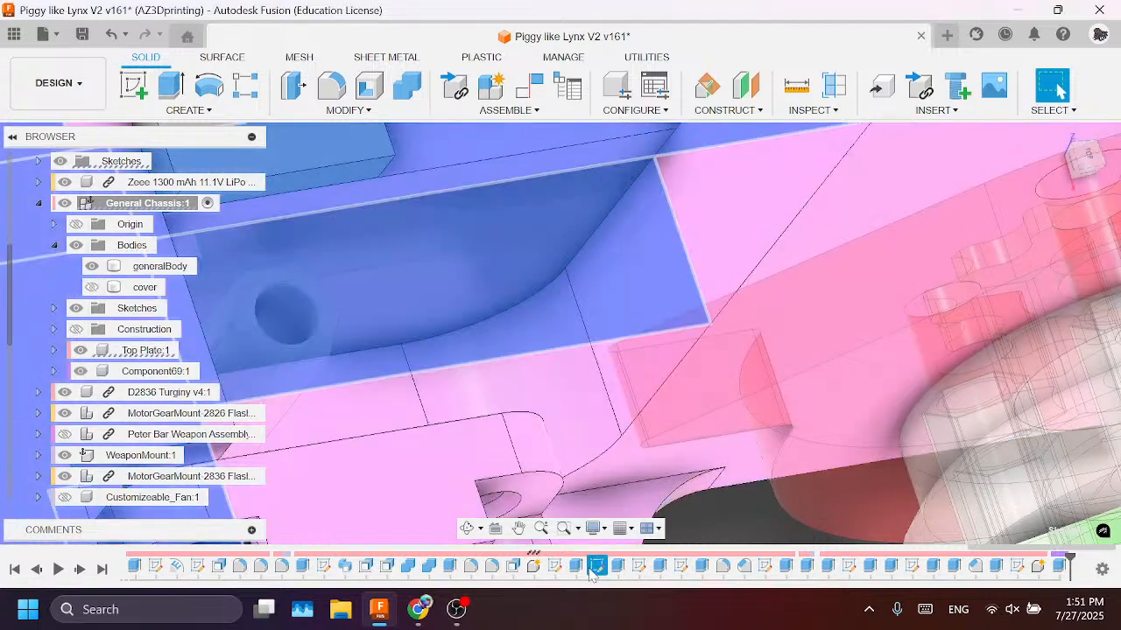
Step: Locate the chassis fillet that rounds the corner between the side pocket and the weapon support and open it for editing
click(586, 413)
scroll(603, 480, down, 3)
click(655, 573)
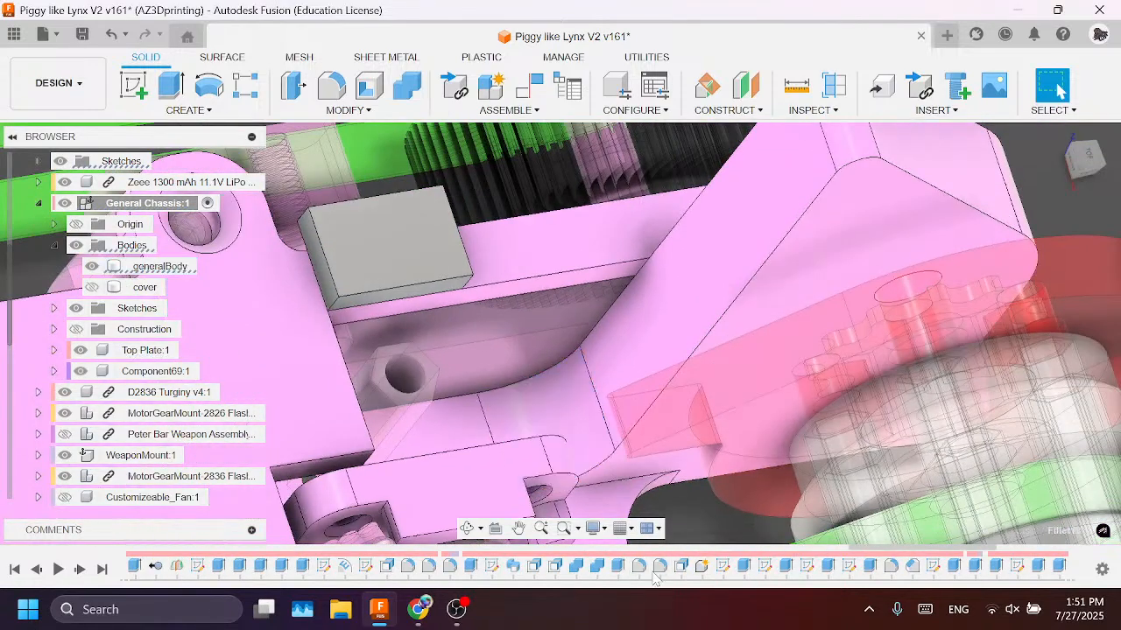
scroll(611, 579, up, 3)
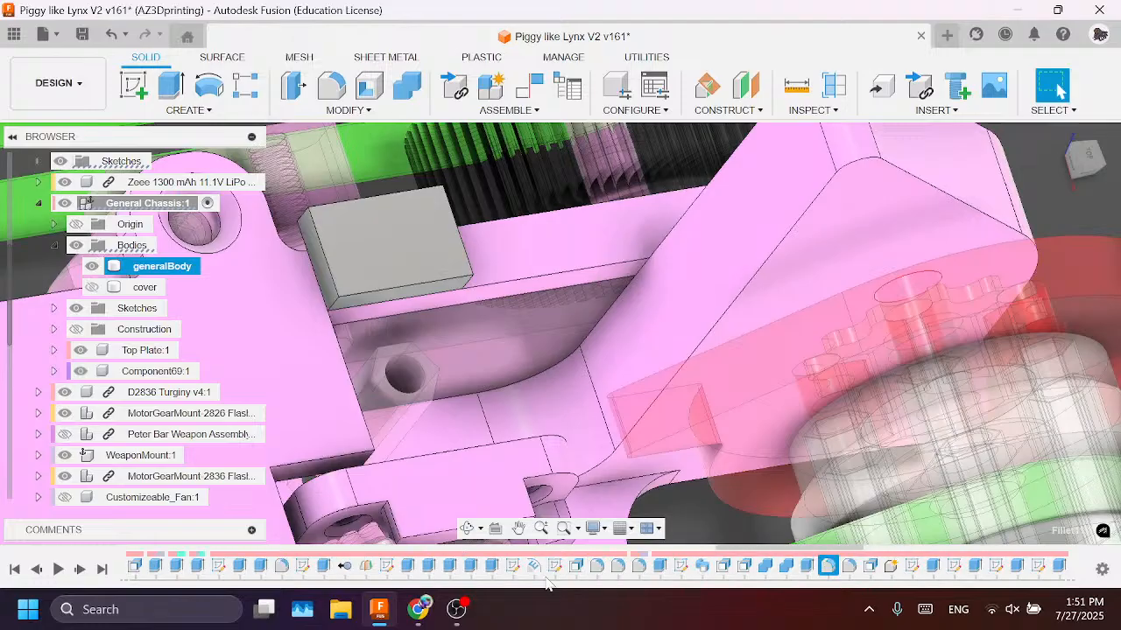
click(617, 567)
right_click(618, 568)
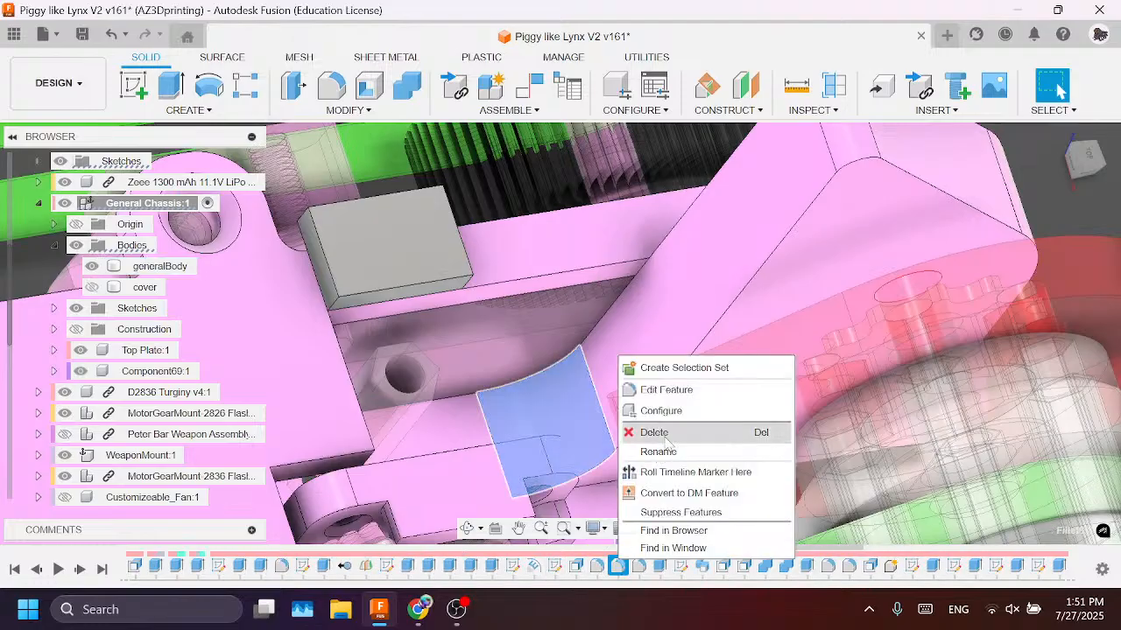
click(664, 390)
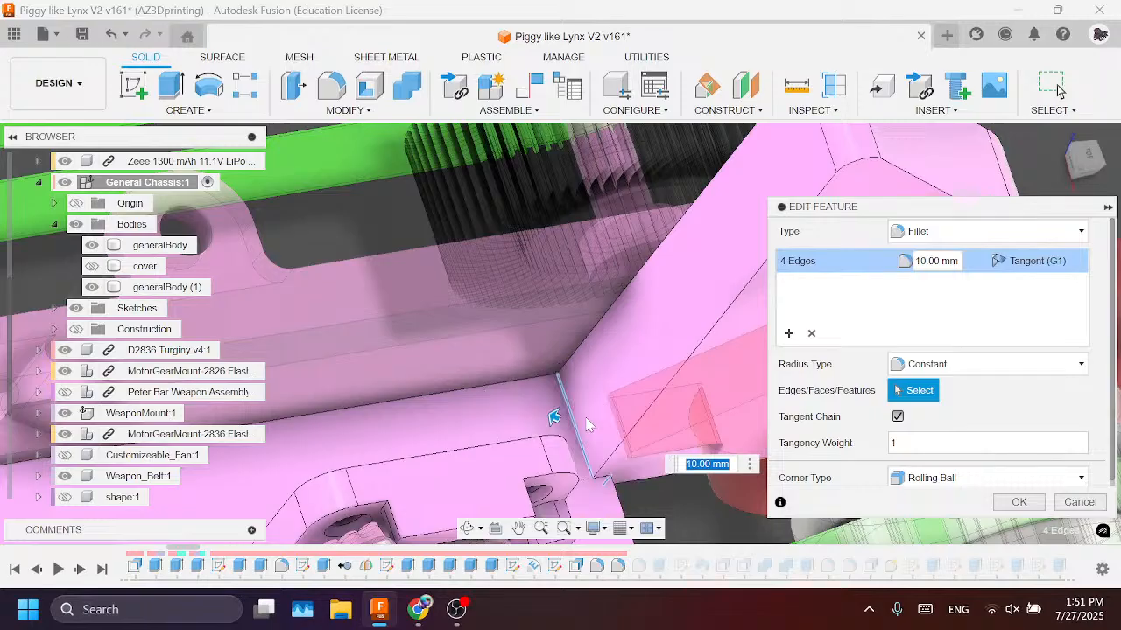
Step: Remove the corner edges beside the side pockets on both sides of the weapon from the 10 mm fillet and accept it
click(586, 425)
scroll(593, 431, down, 5)
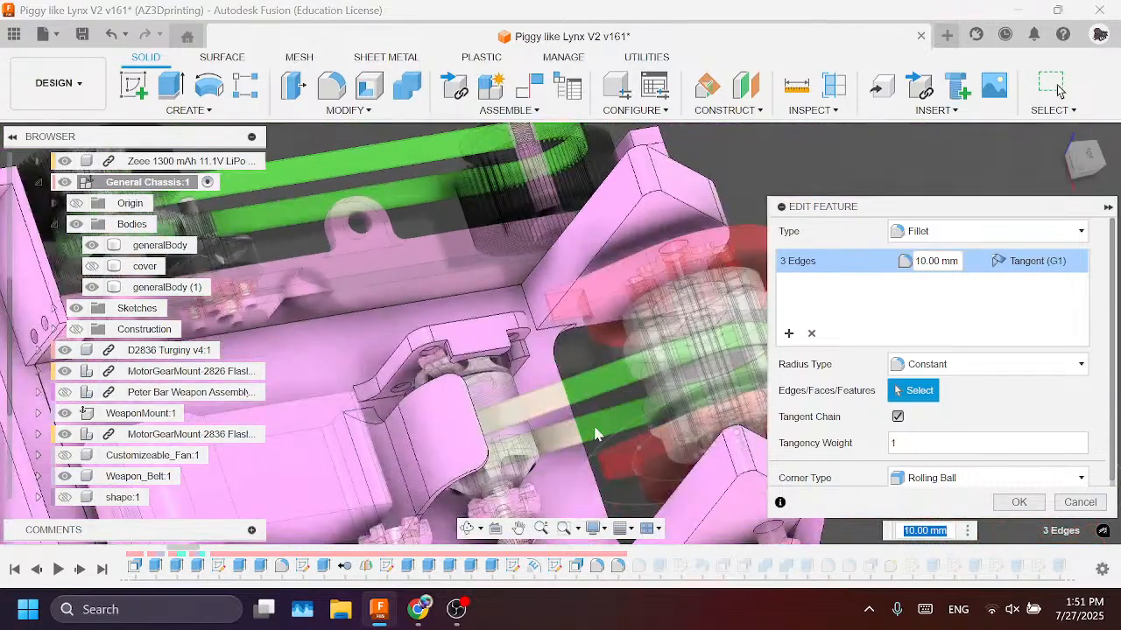
middle_drag(596, 433, 570, 288)
scroll(570, 288, up, 4)
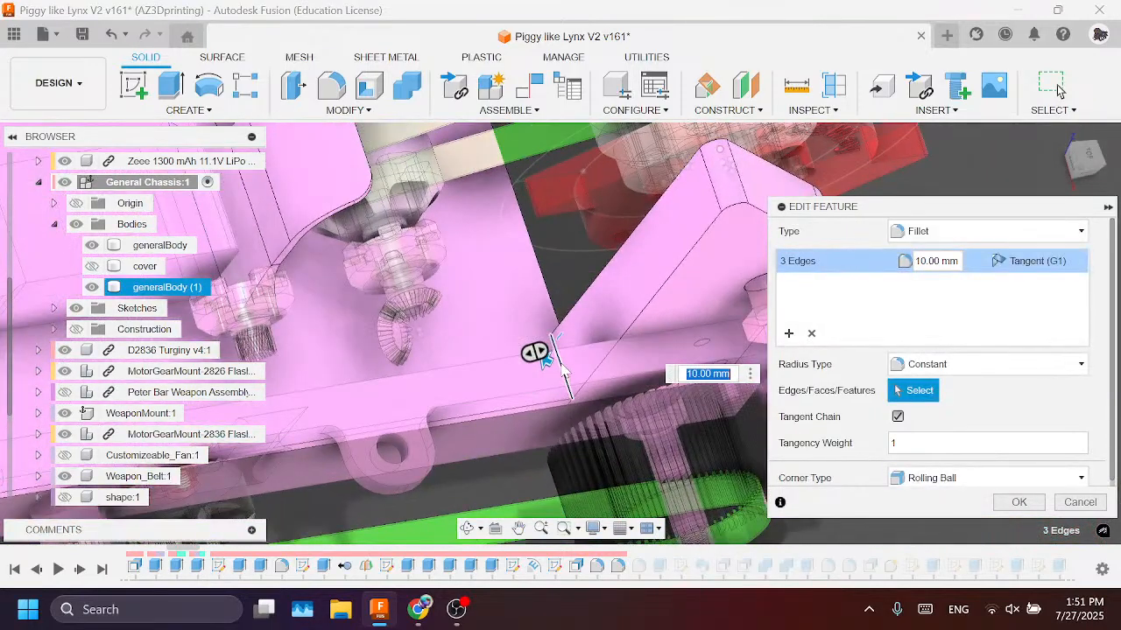
click(563, 371)
click(1015, 504)
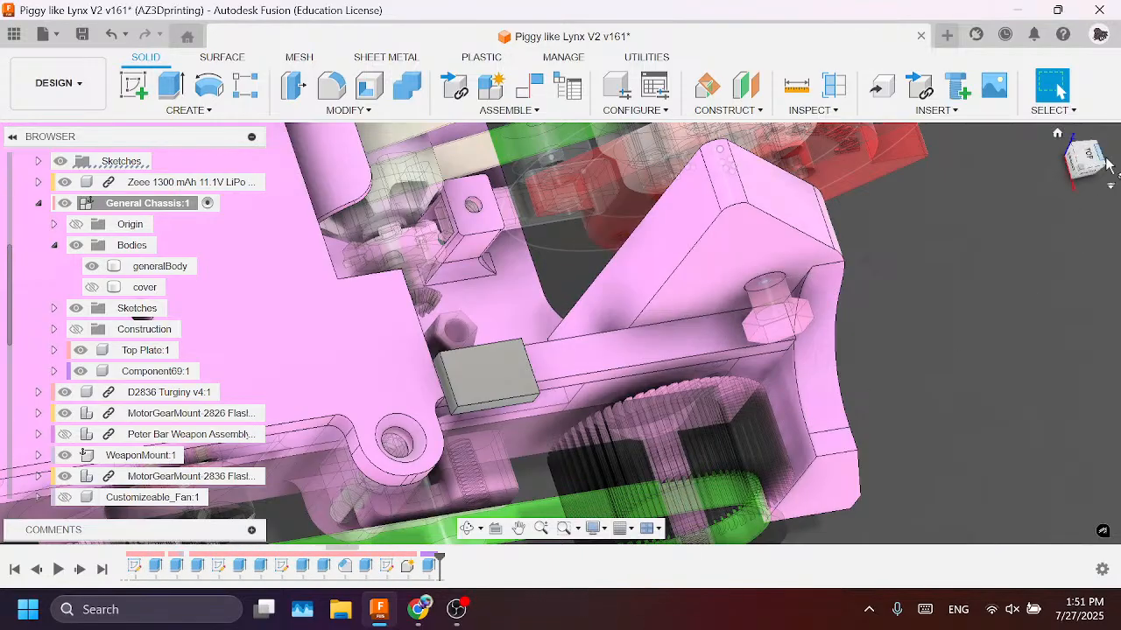
Step: Start a sketch on the flat inner side face of the chassis weapon support
drag(1106, 161, 1105, 161)
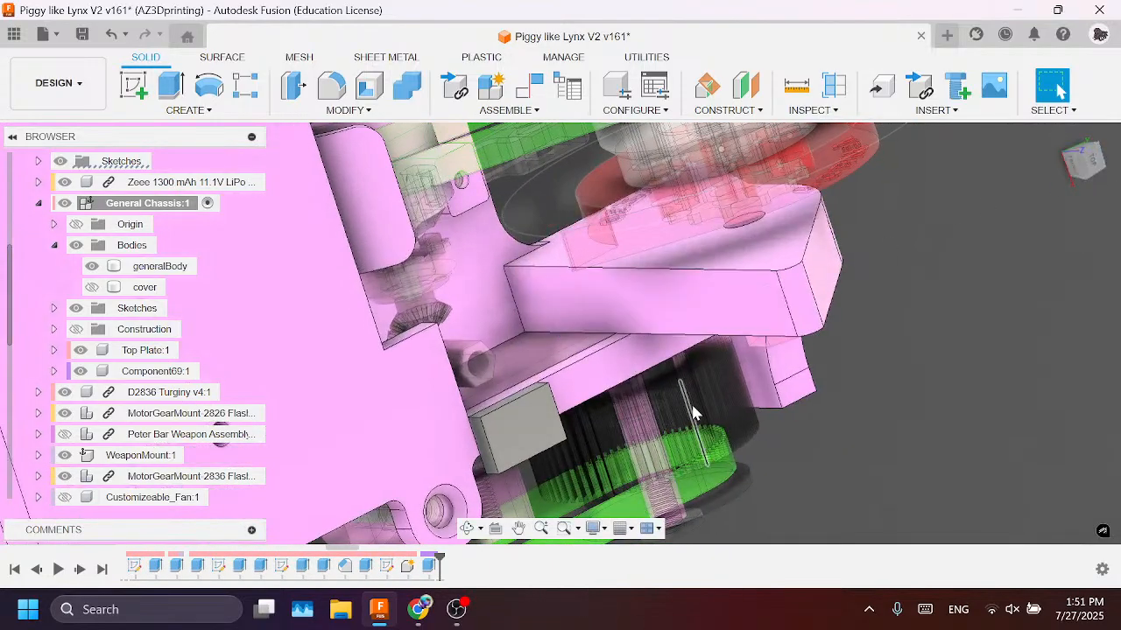
key(e)
click(1088, 399)
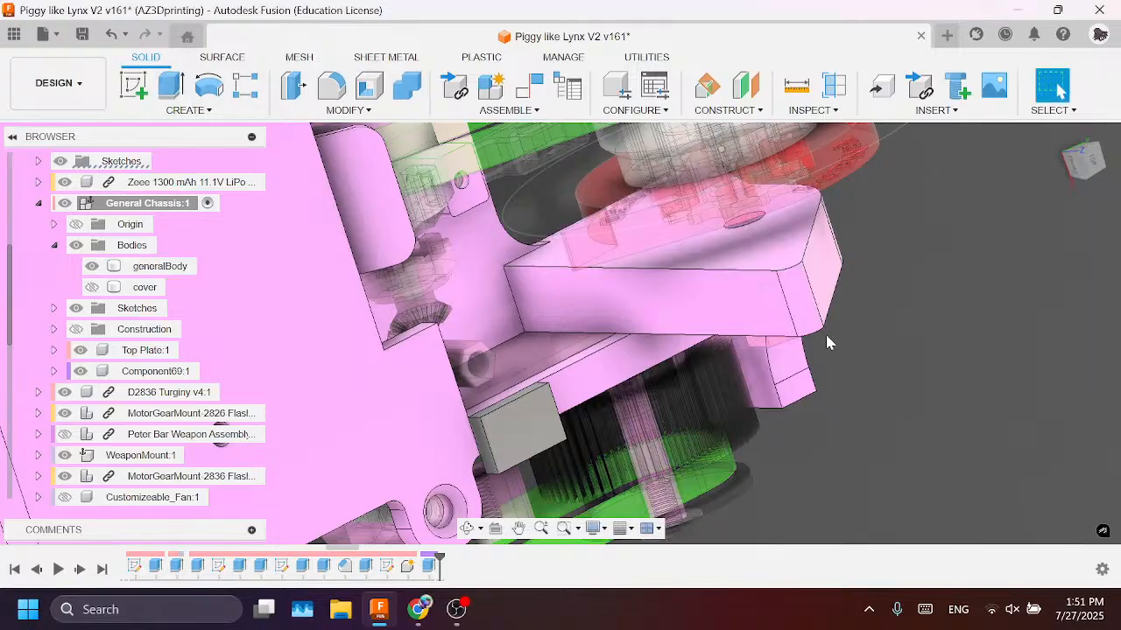
key(l)
click(730, 262)
click(730, 268)
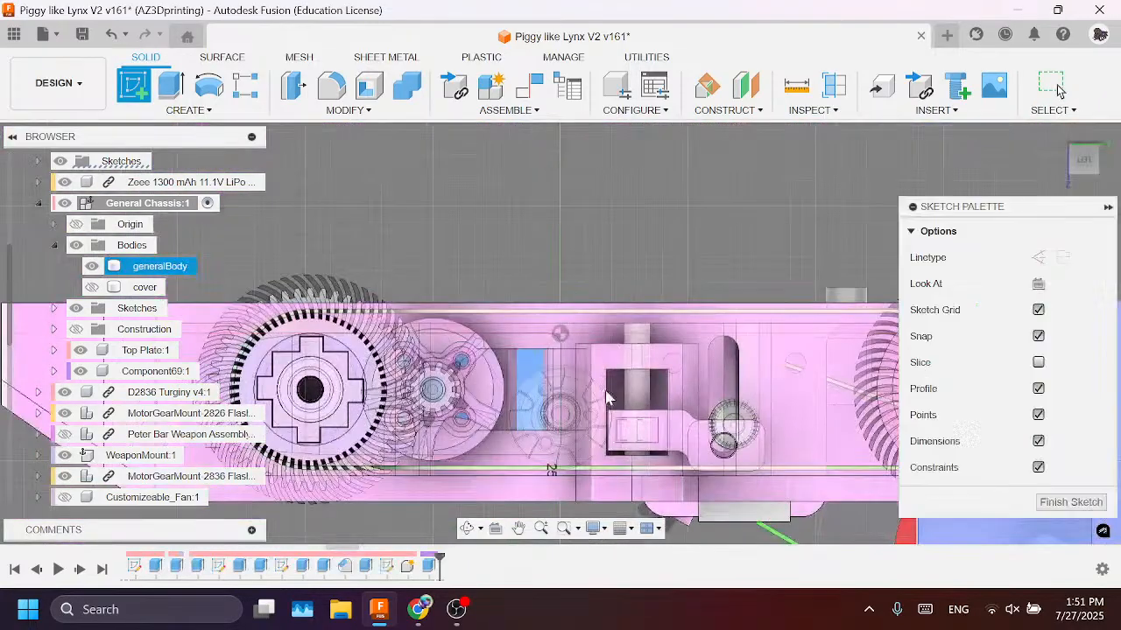
Step: Project the weapon support's side face outline into the sketch with its projection link on
drag(1074, 147, 1091, 89)
scroll(773, 427, up, 5)
scroll(773, 427, up, 2)
key(p)
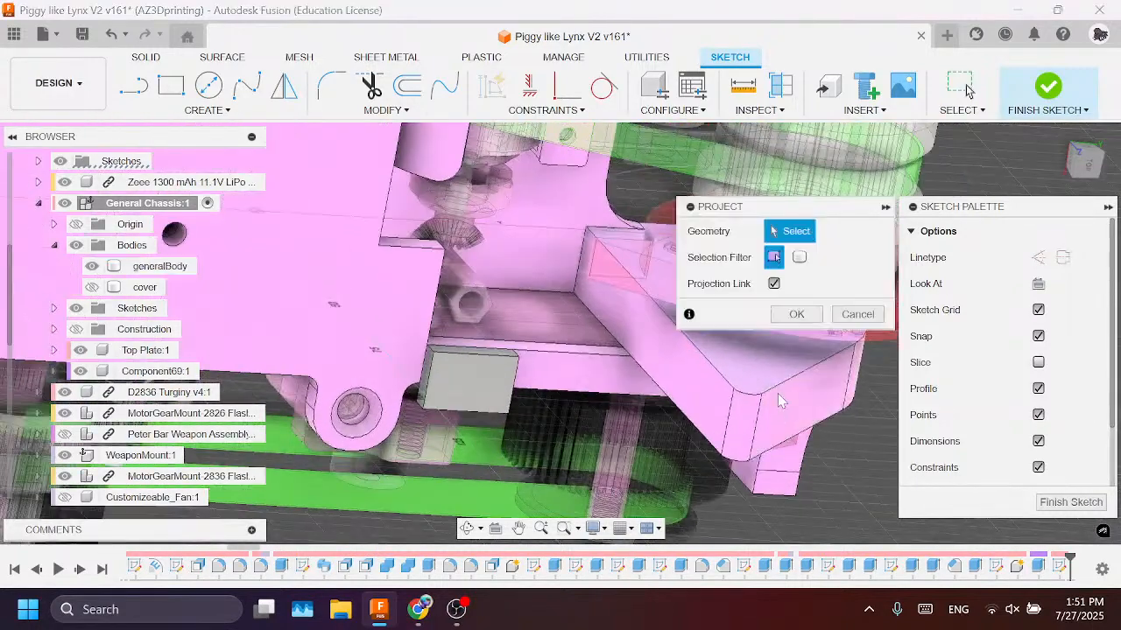
click(747, 340)
click(794, 316)
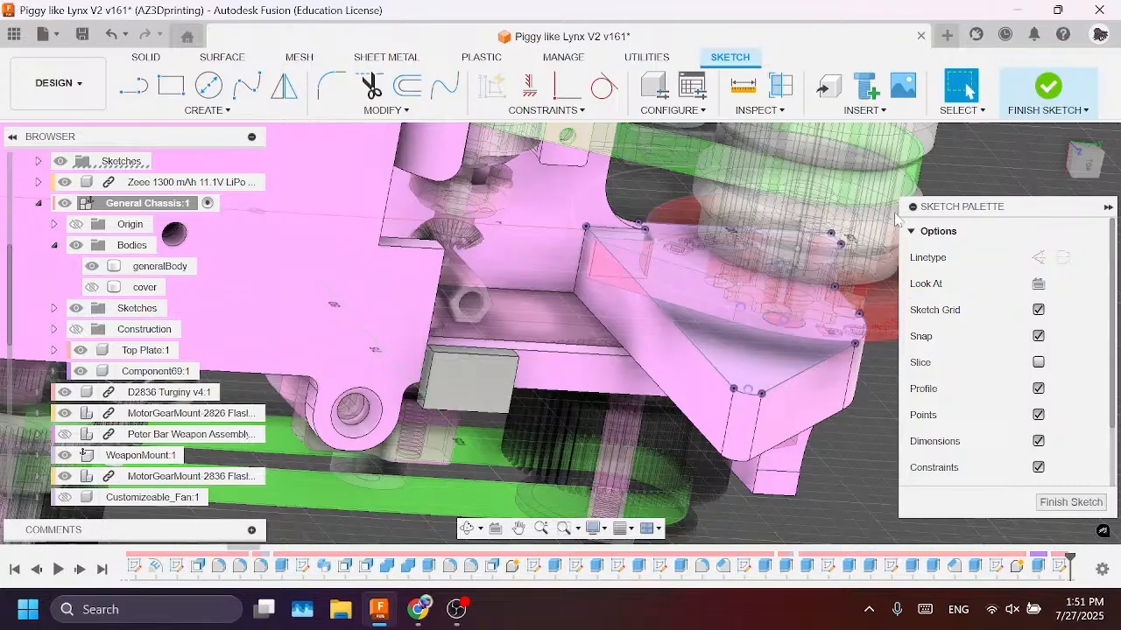
Step: Project the chassis floor face into the same sketch
drag(1080, 159, 1084, 128)
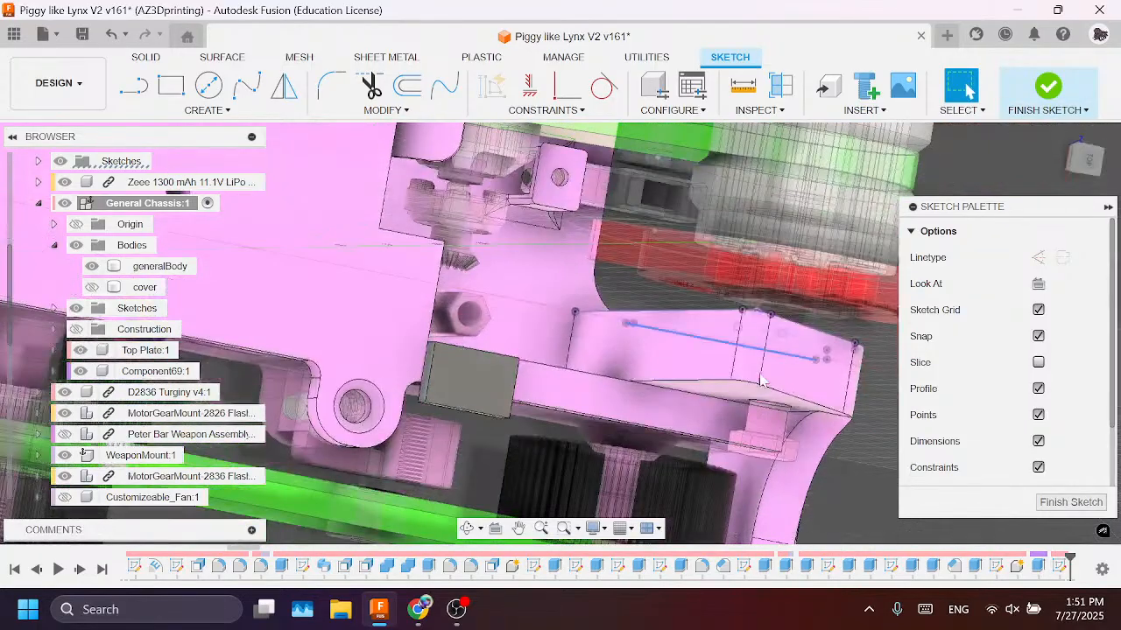
key(p)
click(525, 328)
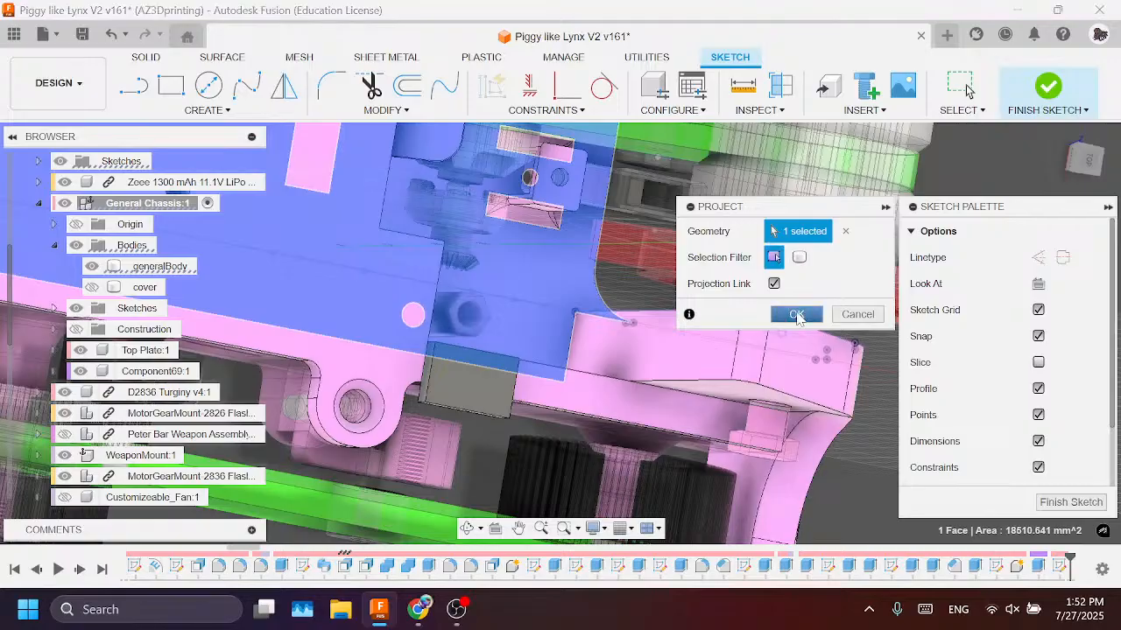
click(796, 314)
Step: Isolate General Chassis, view the sketch squarely from the right side, and show Weapon_Belt for reference
right_click(171, 203)
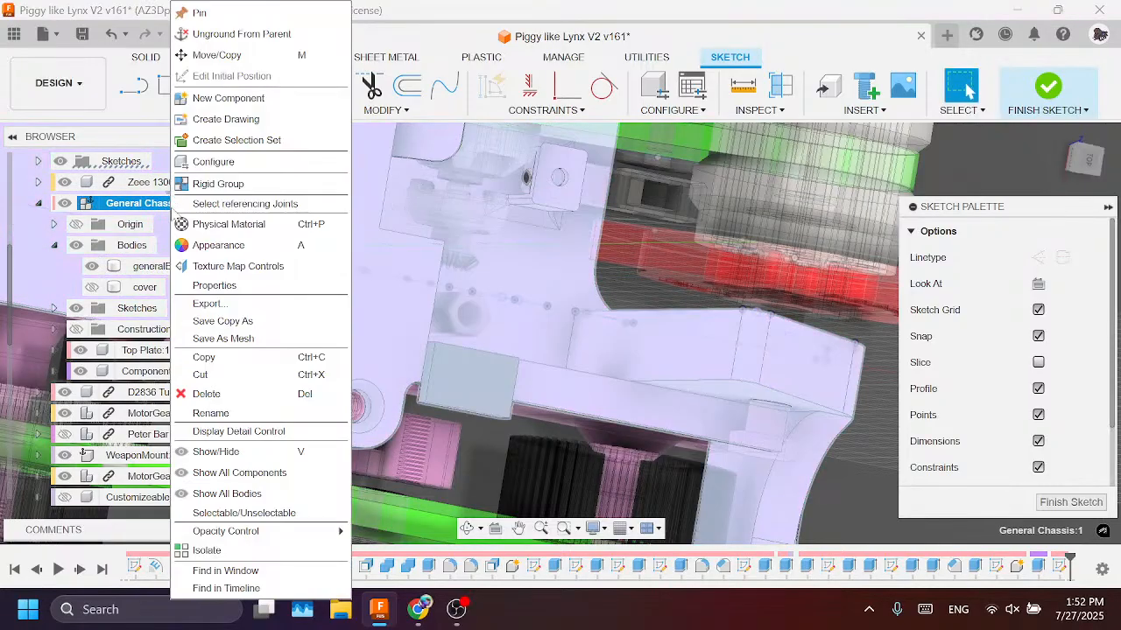
click(207, 550)
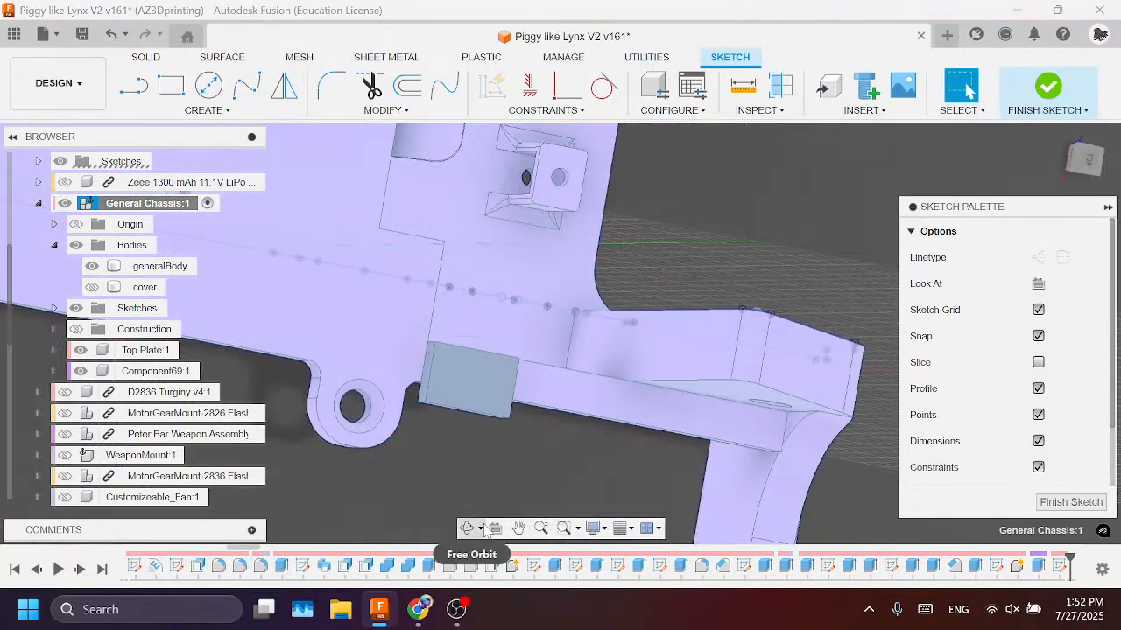
mouse_move(1102, 137)
mouse_down()
mouse_move(1085, 181)
mouse_move(1089, 155)
mouse_move(1097, 177)
mouse_move(1073, 175)
mouse_move(1094, 169)
mouse_up()
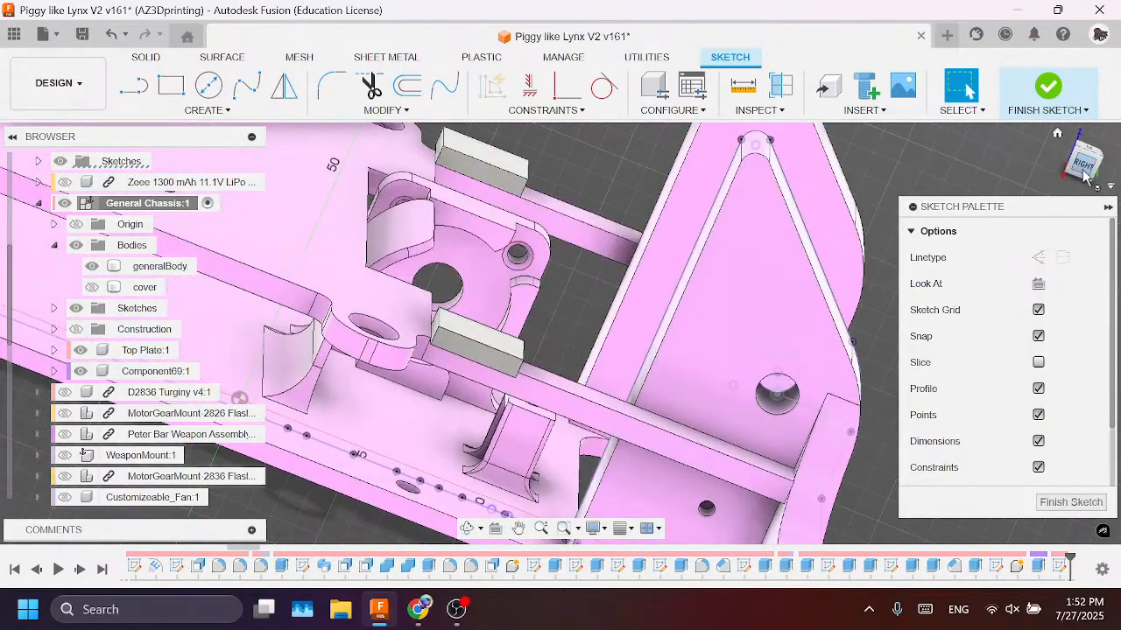
click(1083, 170)
scroll(734, 241, down, 3)
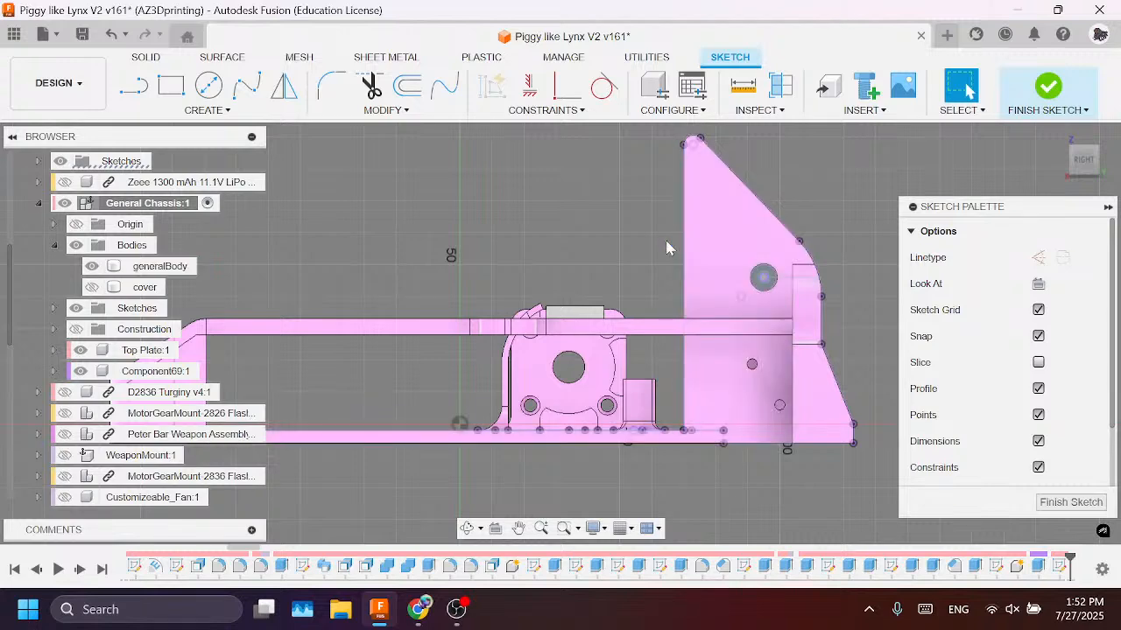
click(704, 210)
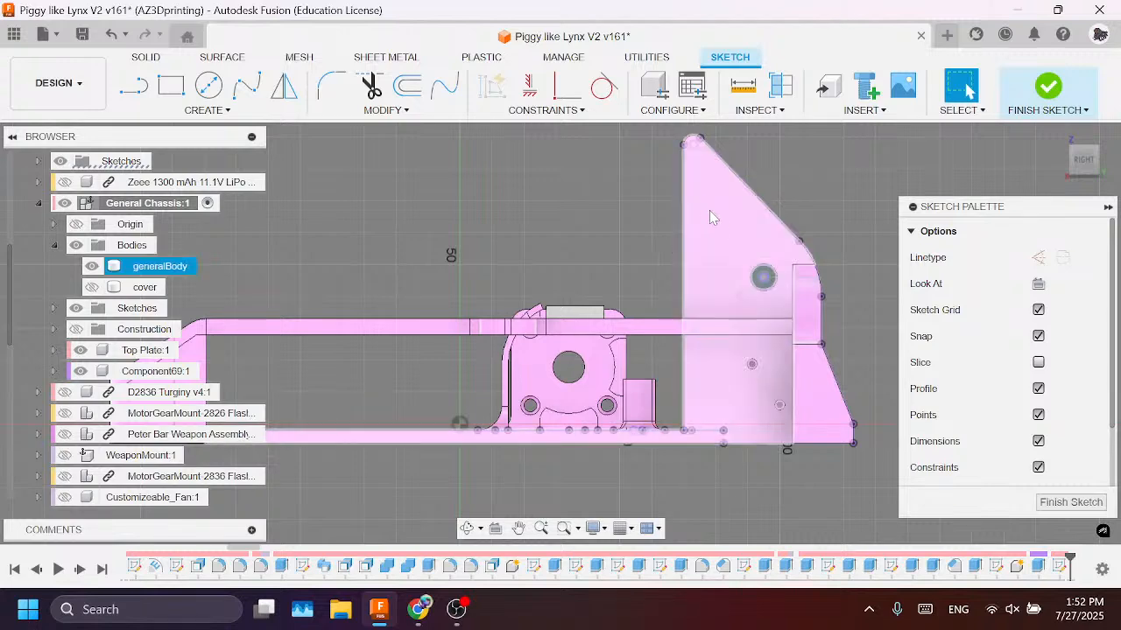
key(Escape)
scroll(104, 448, down, 2)
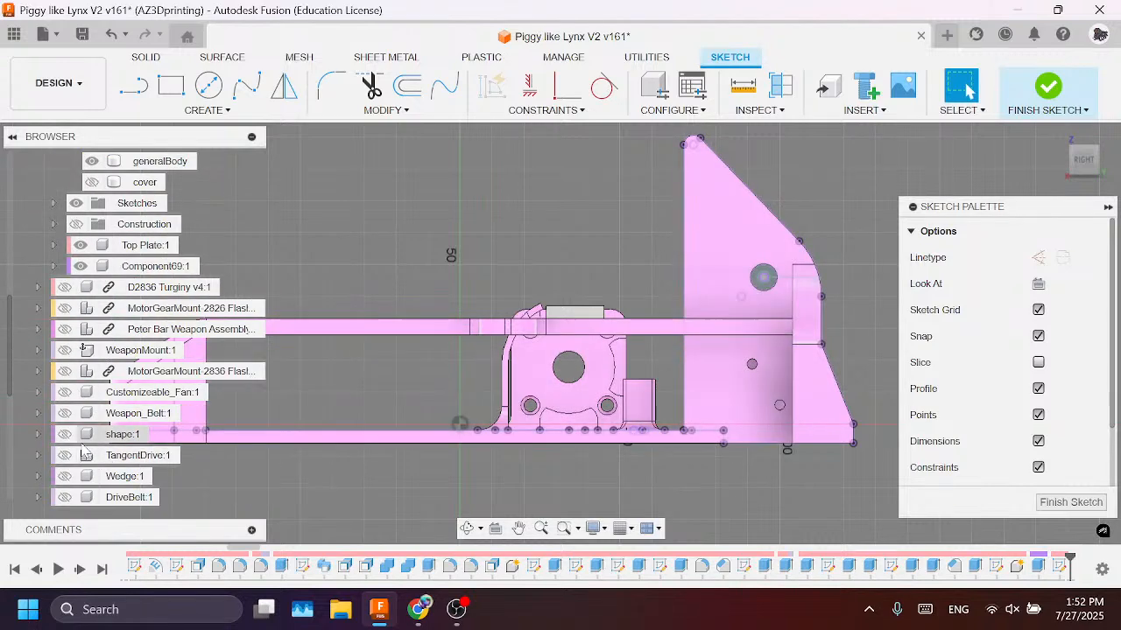
scroll(803, 211, up, 2)
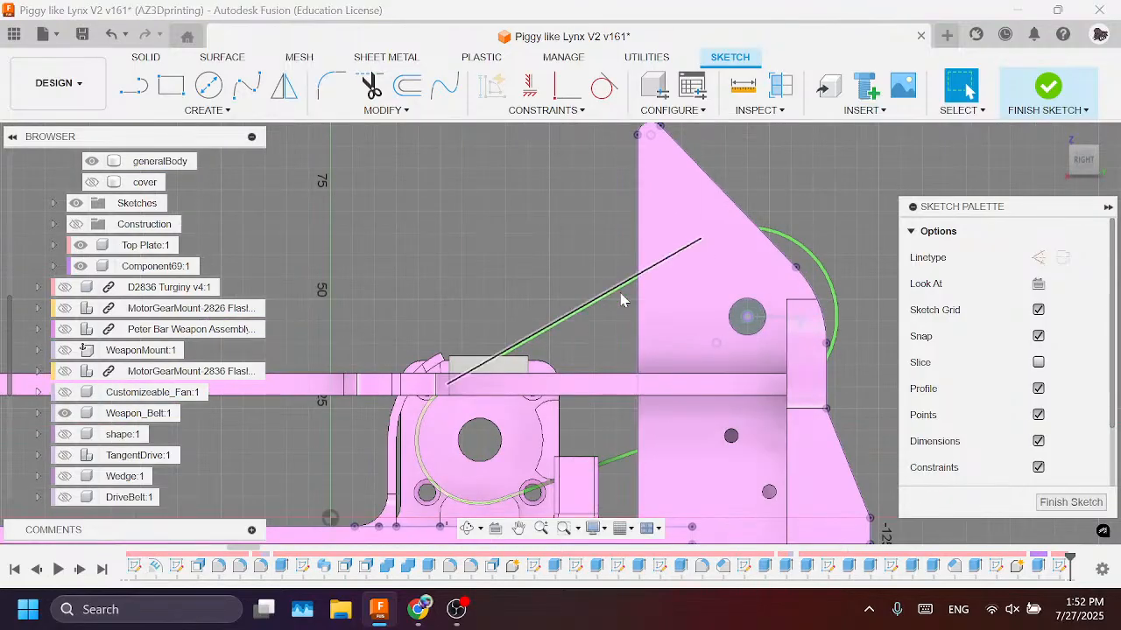
Step: Draw a line from the weapon support's vertical edge above the belt to the motor mount, continuing about 37 mm down to the chassis floor
key(l)
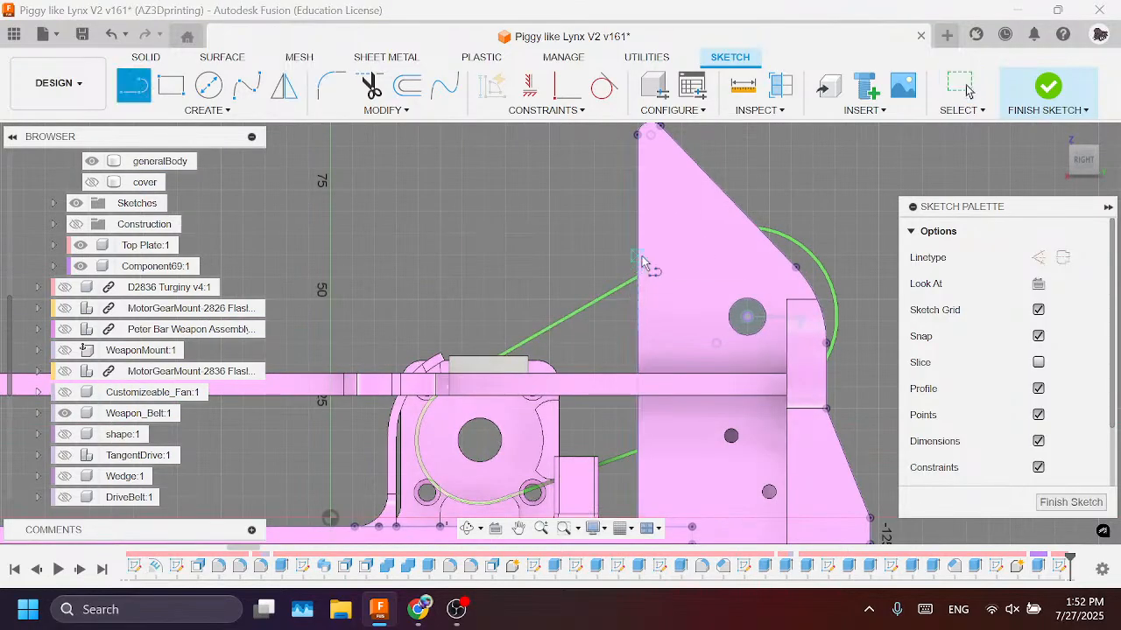
click(639, 256)
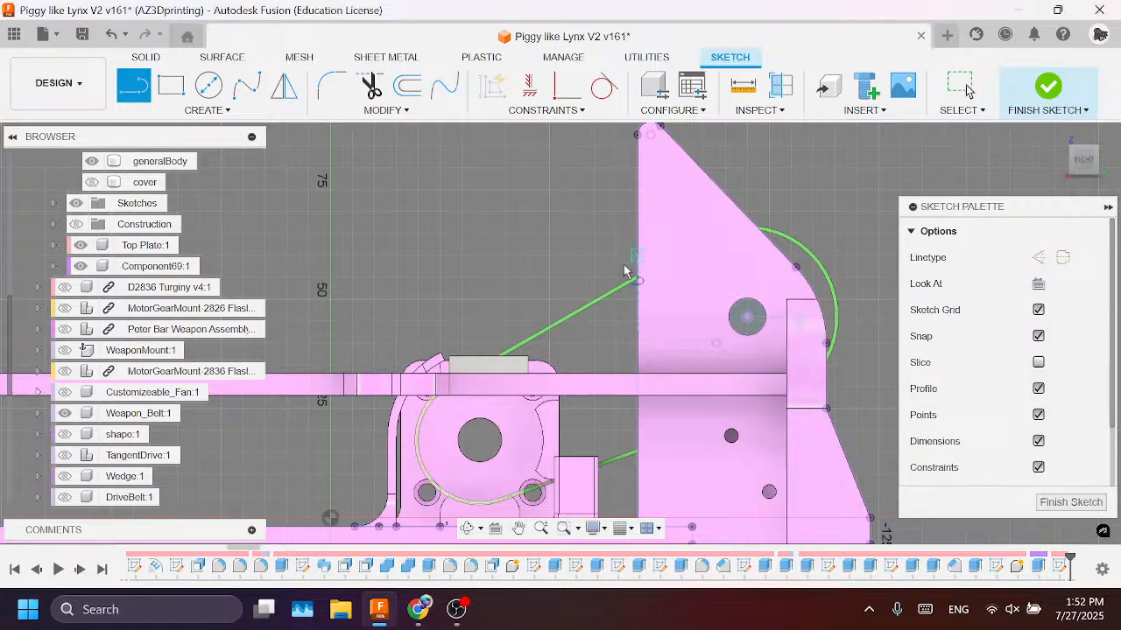
click(433, 361)
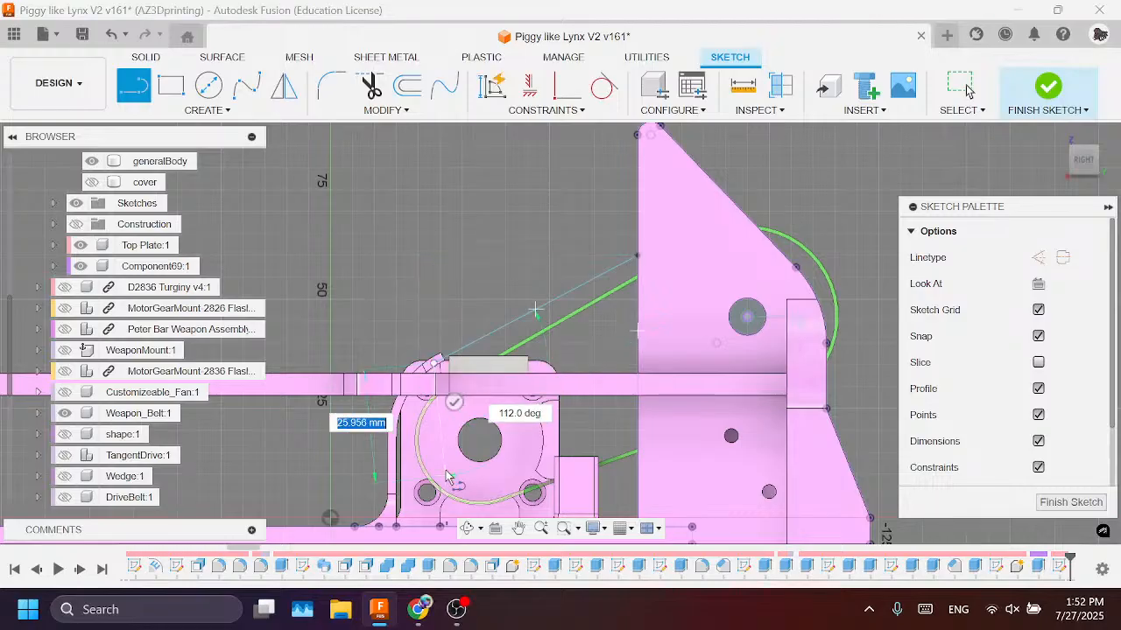
middle_drag(401, 464, 389, 402)
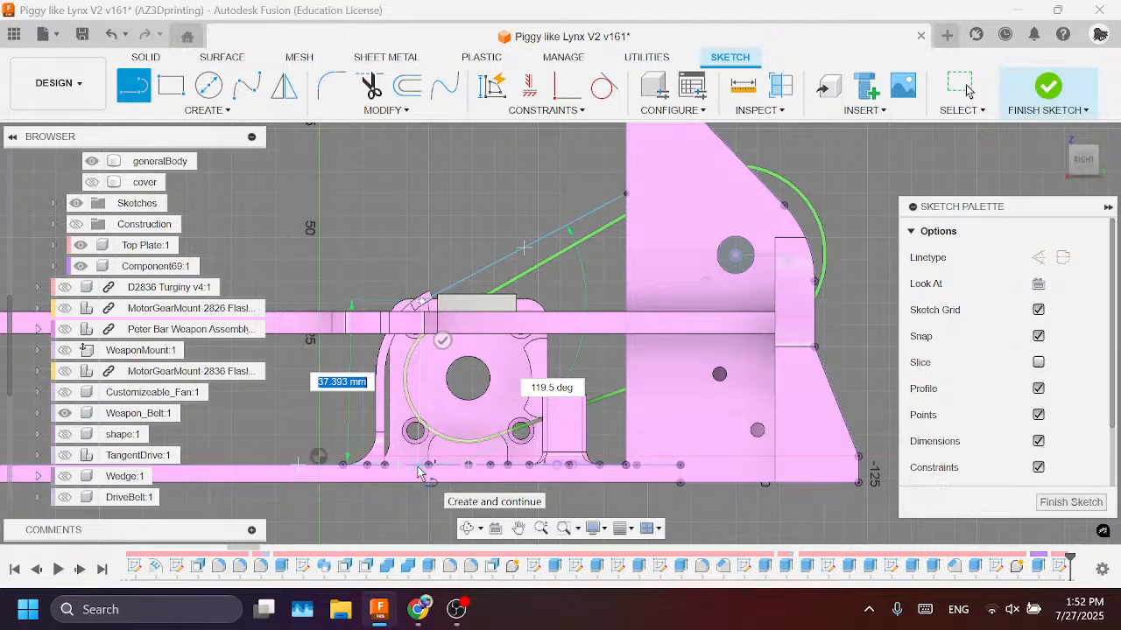
click(417, 466)
click(961, 86)
Step: Project the Top Plate's upper edge beside the motor mount into the sketch
scroll(394, 300, up, 5)
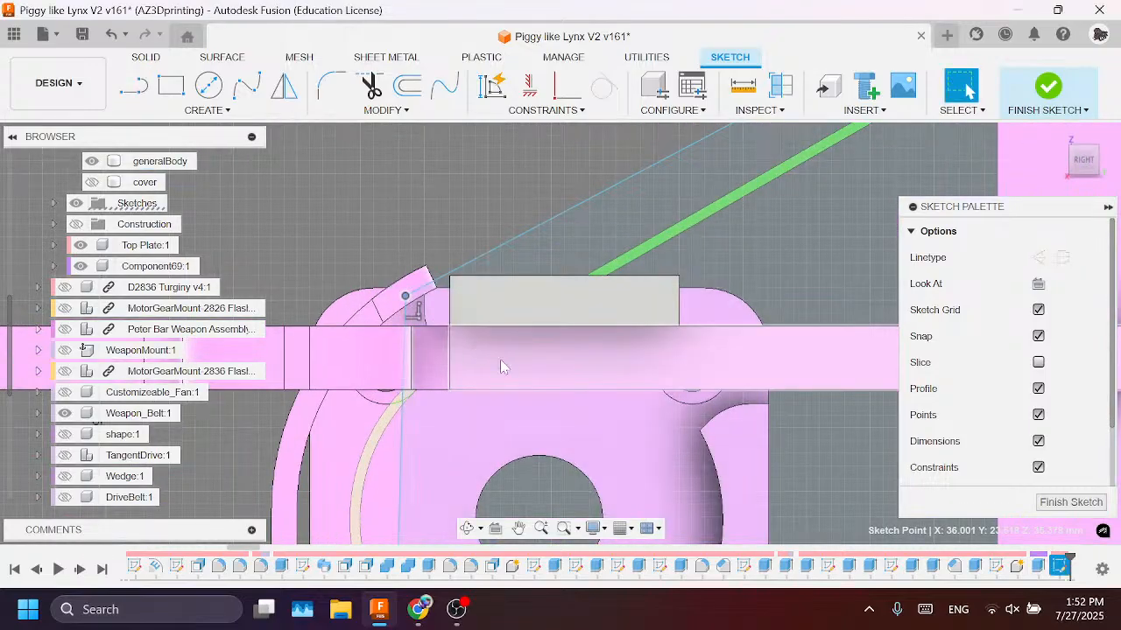
key(p)
click(340, 328)
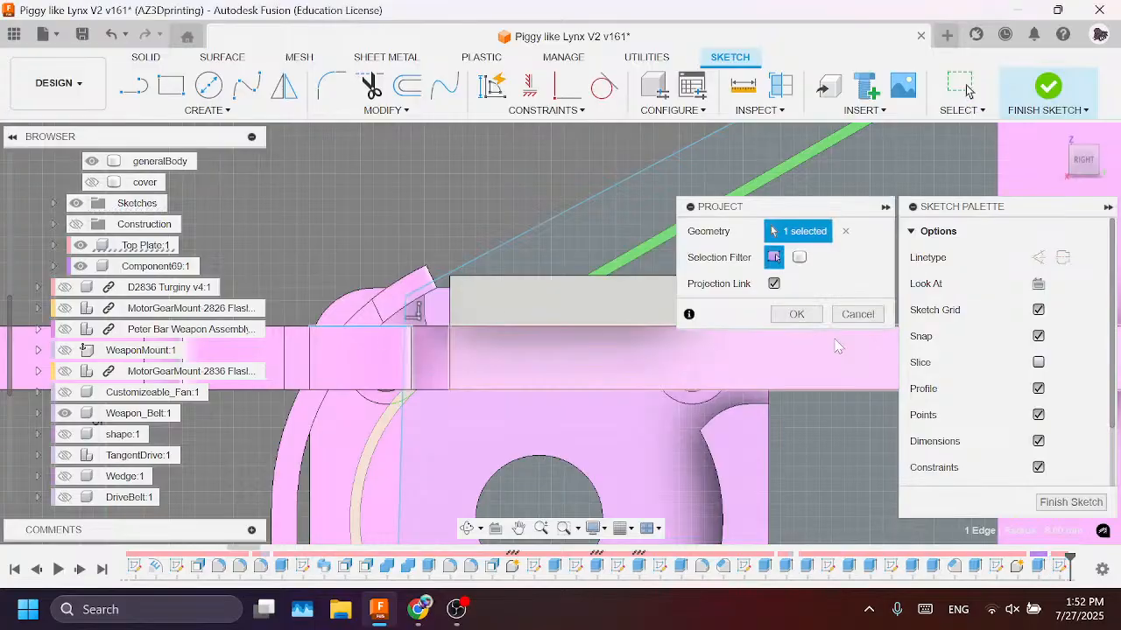
click(801, 316)
Step: Project the upper straight edge of the weapon belt into the sketch
scroll(612, 415, down, 2)
middle_drag(727, 299, 727, 299)
drag(727, 298, 560, 373)
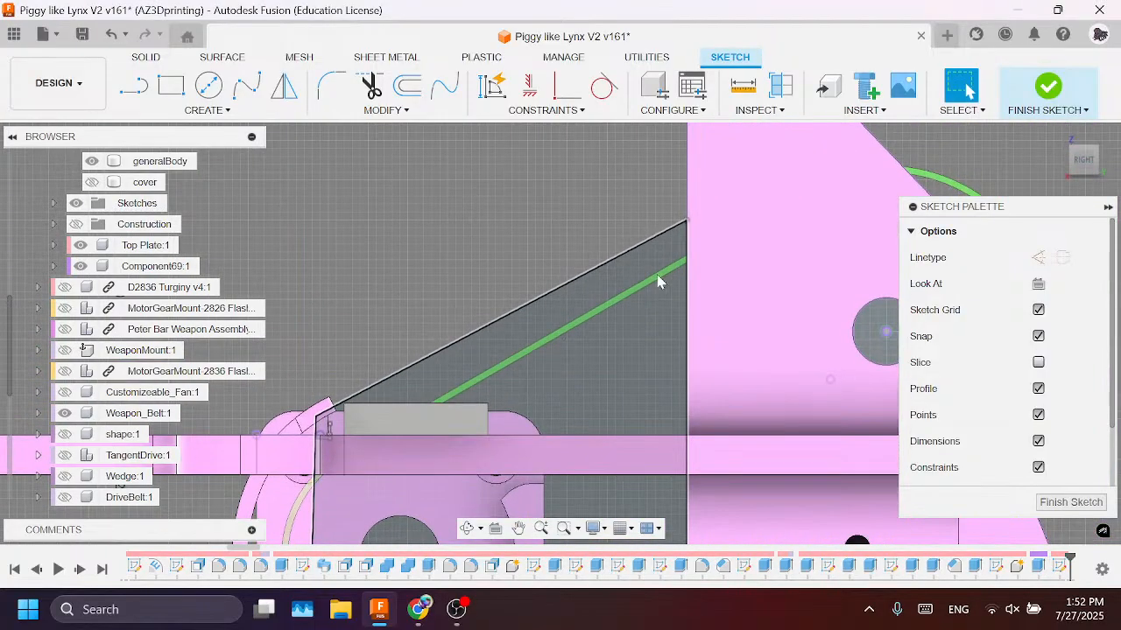
key(p)
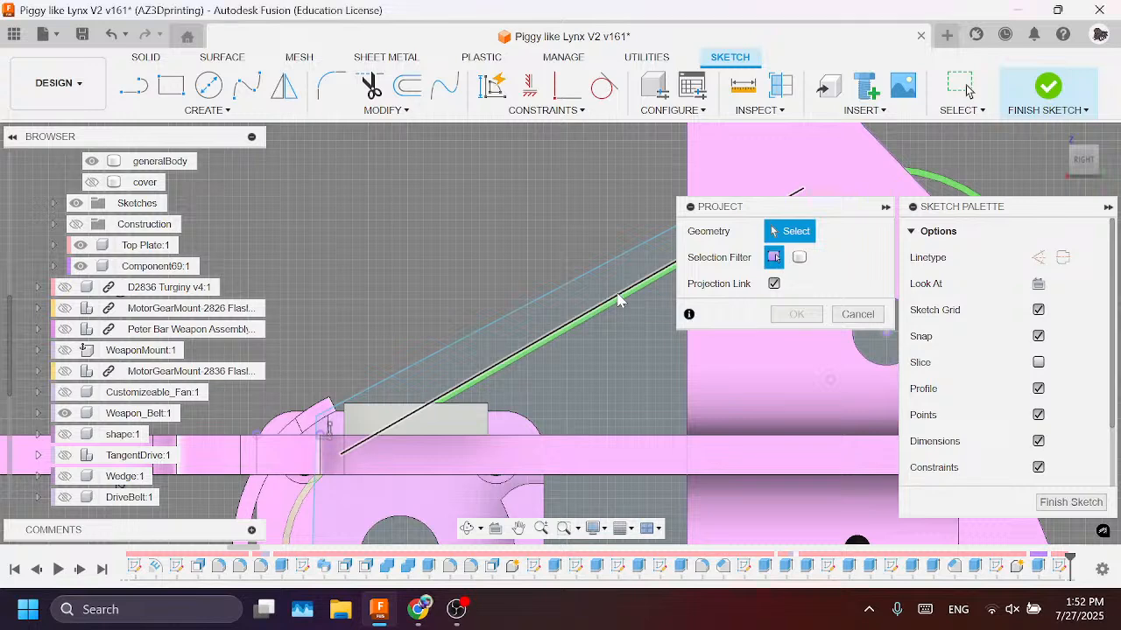
click(618, 299)
click(797, 315)
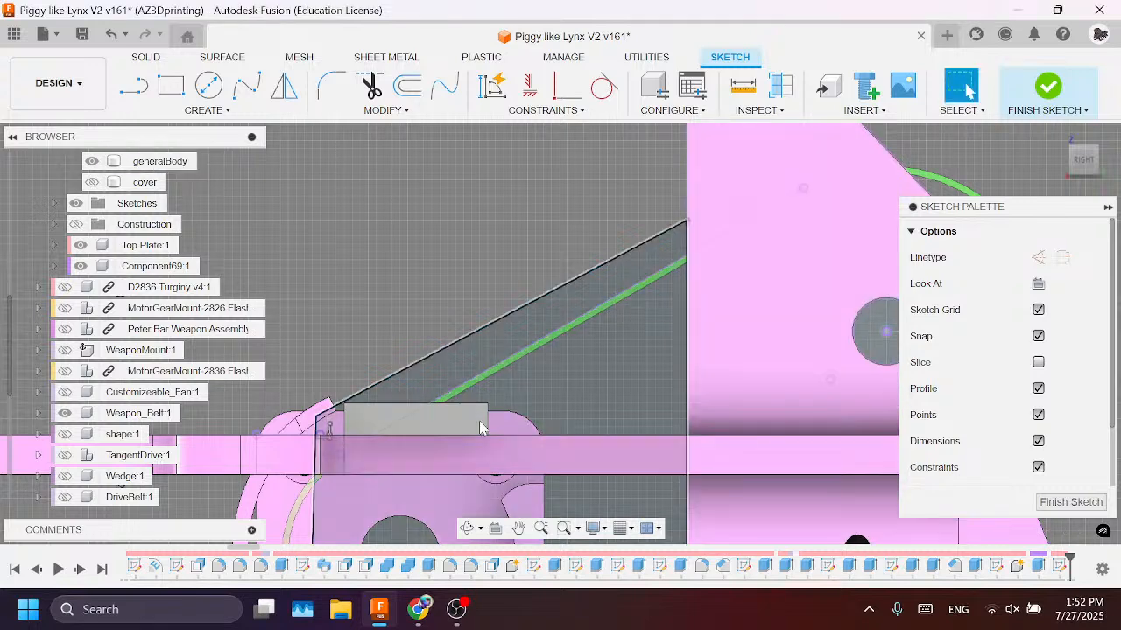
Step: Lower the new profile's corner near the motor mount toward the Top Plate's upper edge
scroll(293, 446, up, 2)
middle_drag(292, 418, 476, 404)
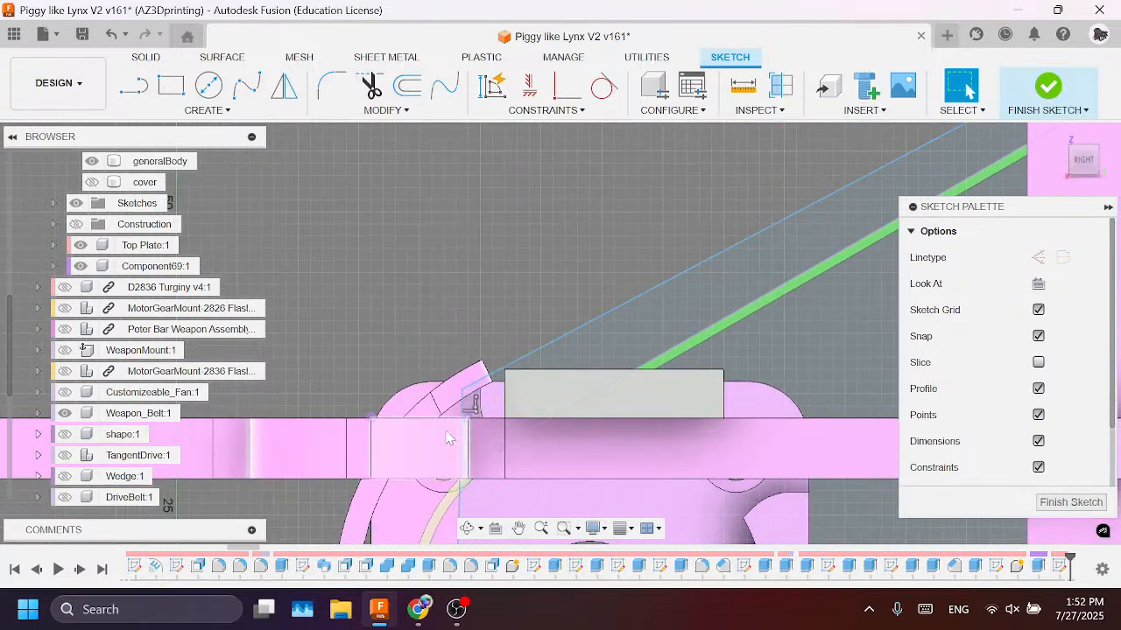
scroll(448, 433, down, 2)
scroll(446, 431, up, 2)
drag(465, 391, 456, 411)
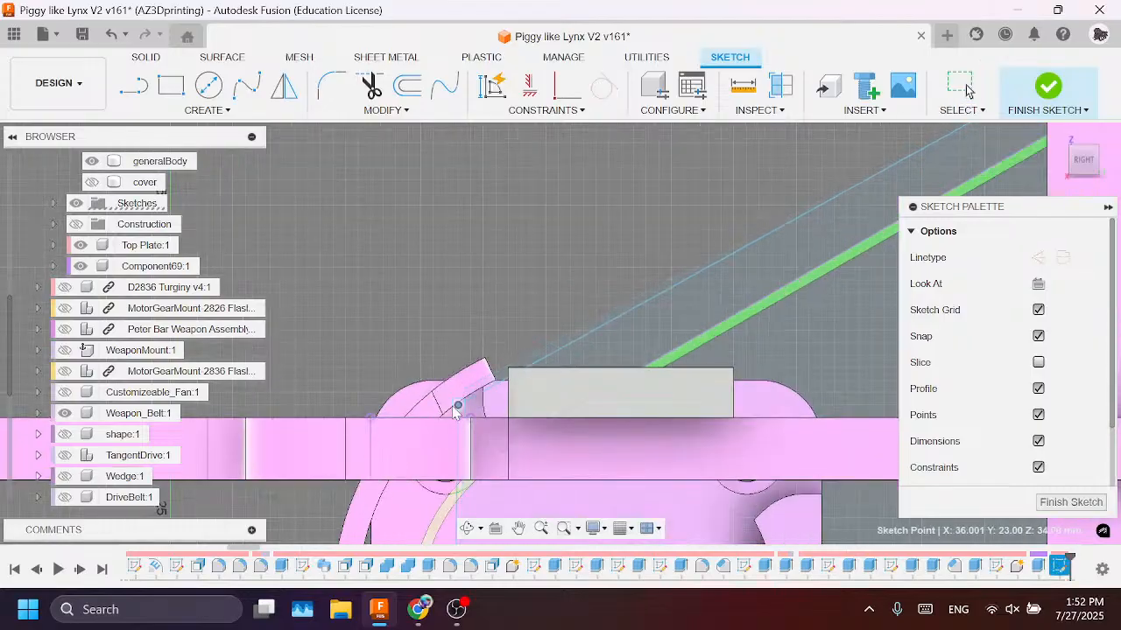
Step: Adjust the profile's lower endpoint on the chassis floor line below the motor mount and finish the sketch
scroll(495, 391, down, 4)
middle_drag(533, 377, 692, 166)
scroll(635, 340, up, 4)
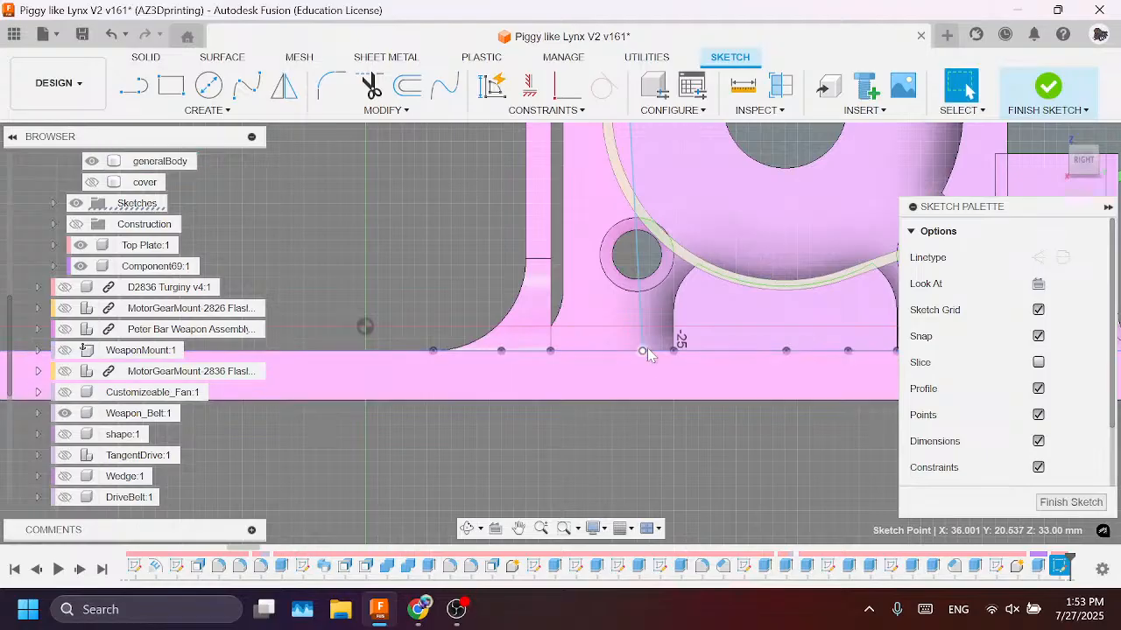
scroll(648, 361, down, 5)
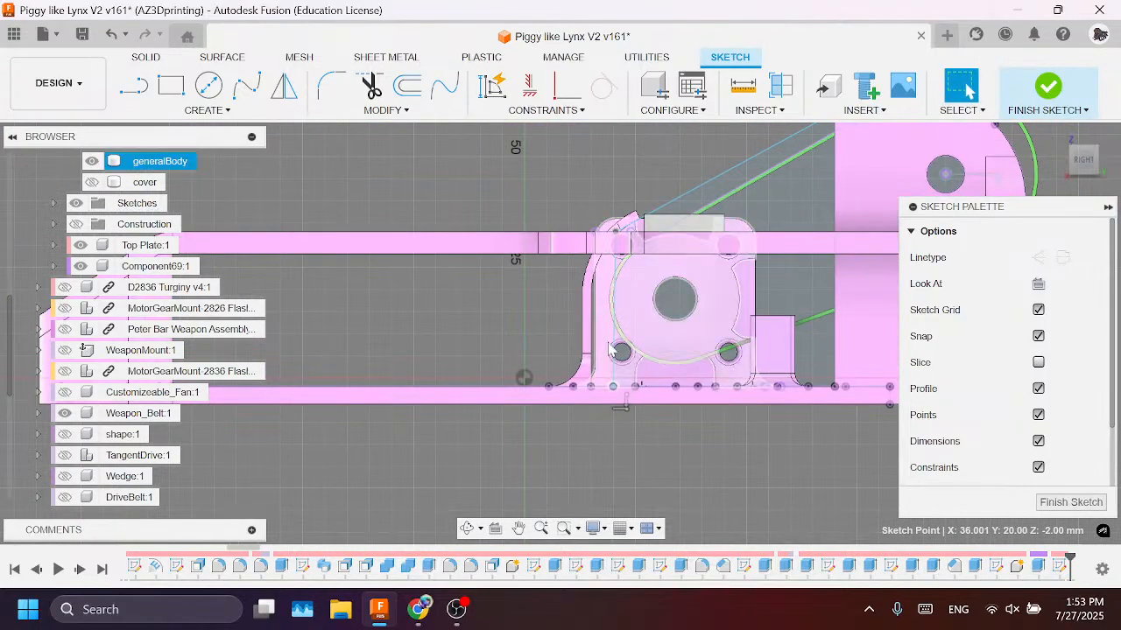
click(1070, 502)
scroll(902, 218, up, 3)
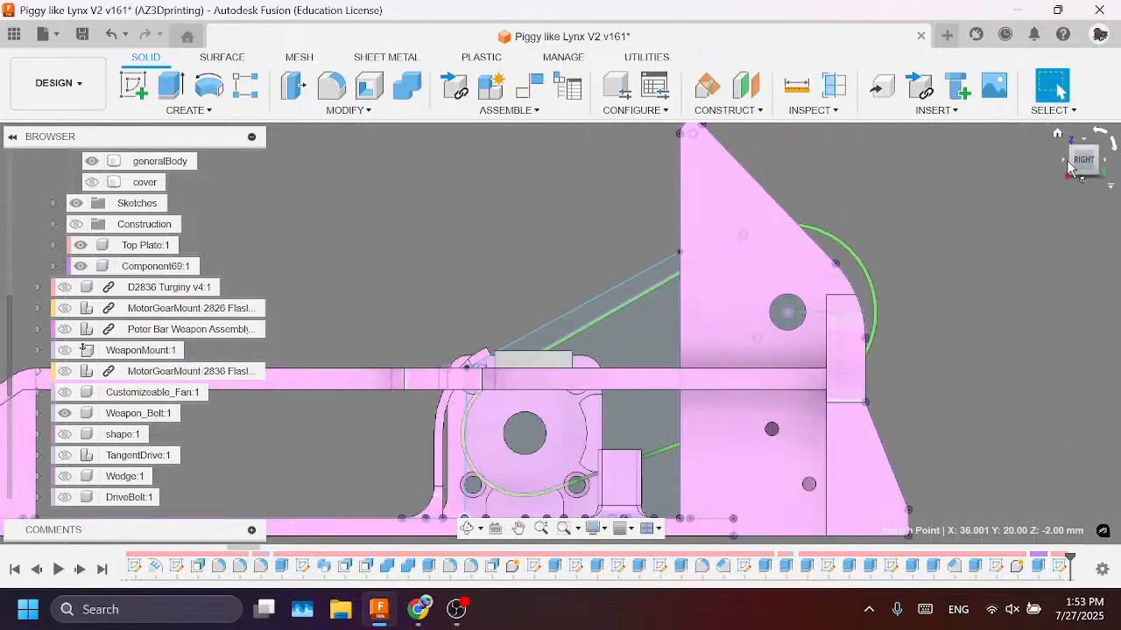
Step: Extrude the sloped wall profile using the To Object extent, up to the adjacent weapon support's outer face
drag(1070, 166, 1065, 215)
key(e)
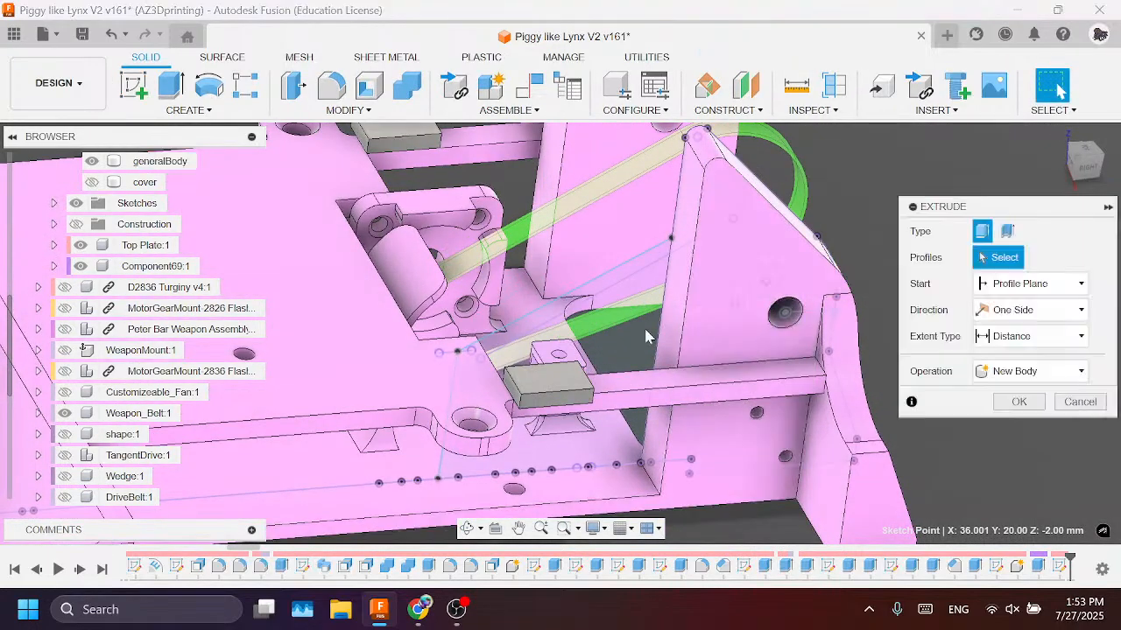
click(569, 337)
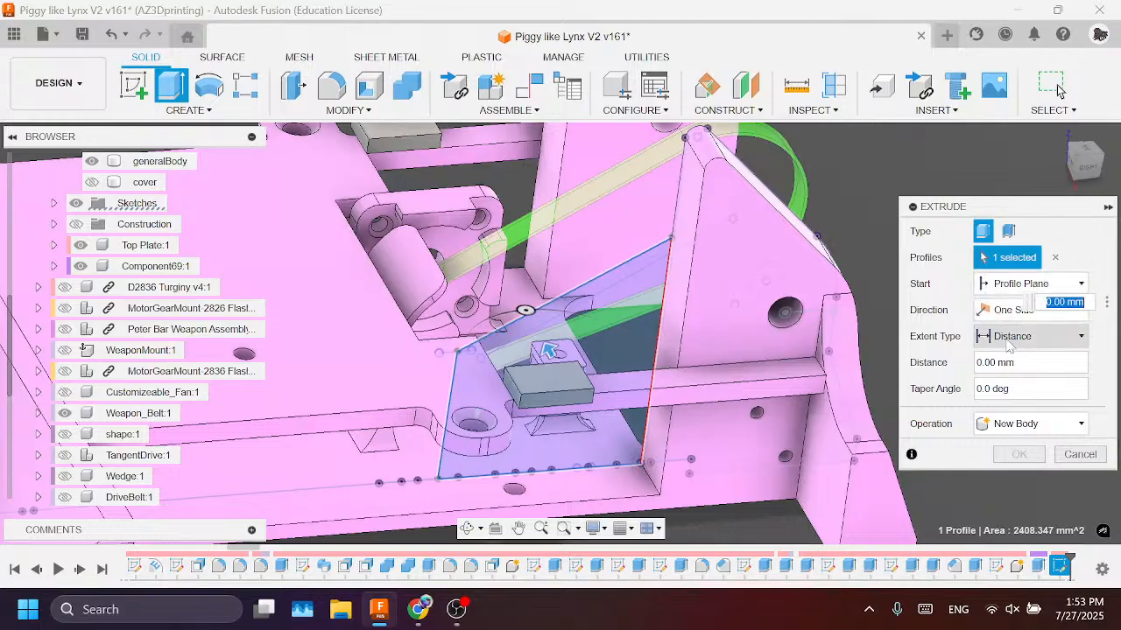
click(1029, 336)
click(1015, 375)
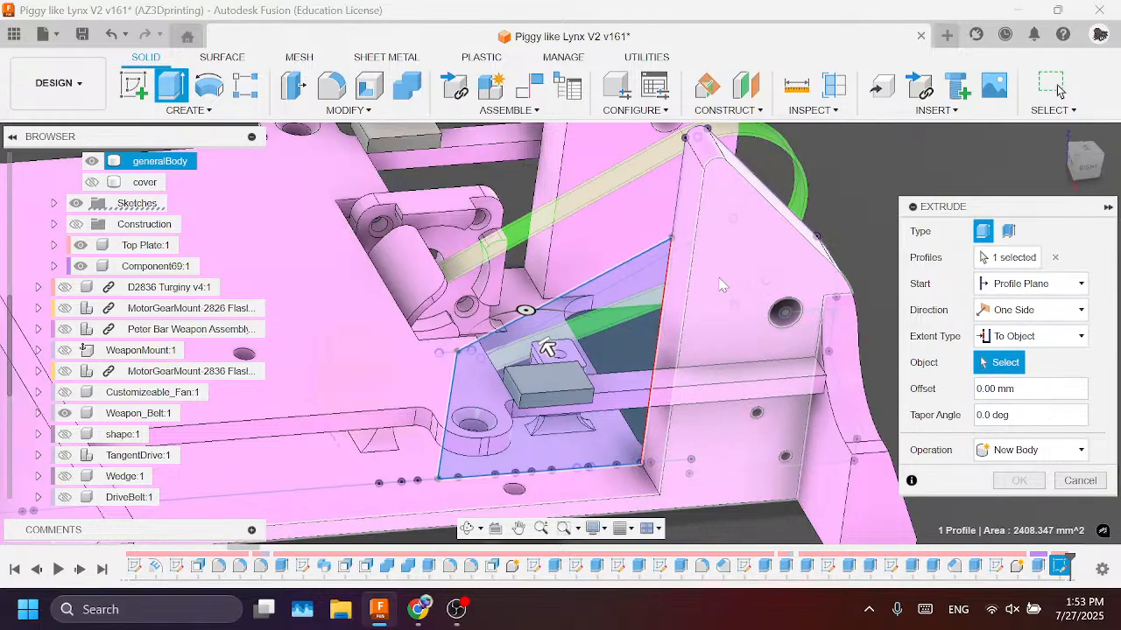
click(719, 284)
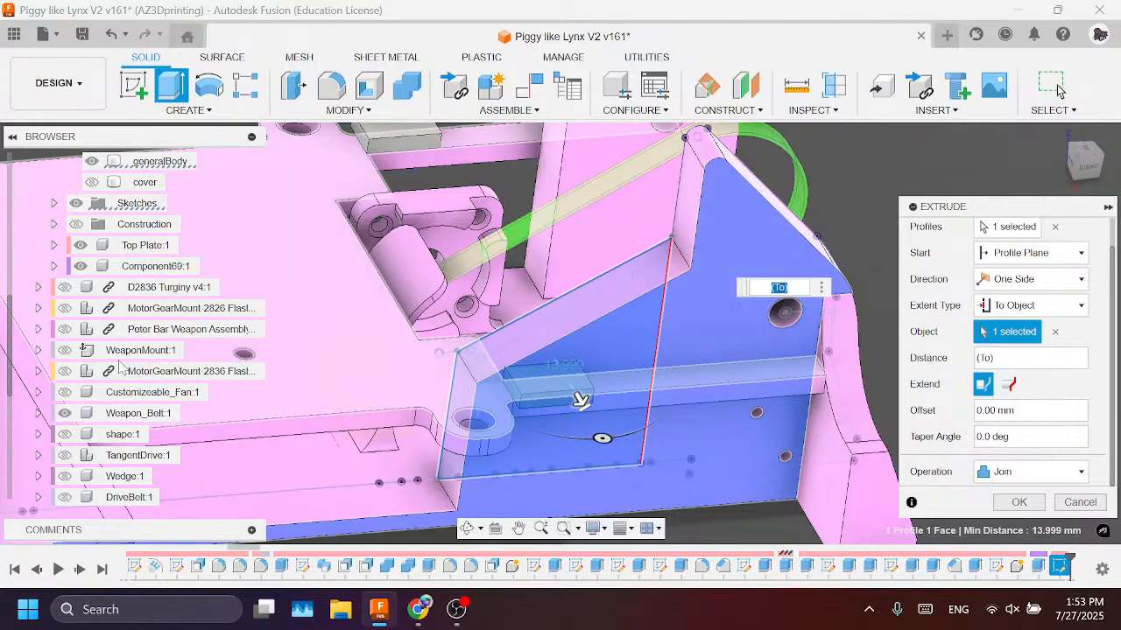
Step: Hide the Top Plate and Component69, and complete the sloped wall's extrusion as a Join
scroll(72, 337, up, 2)
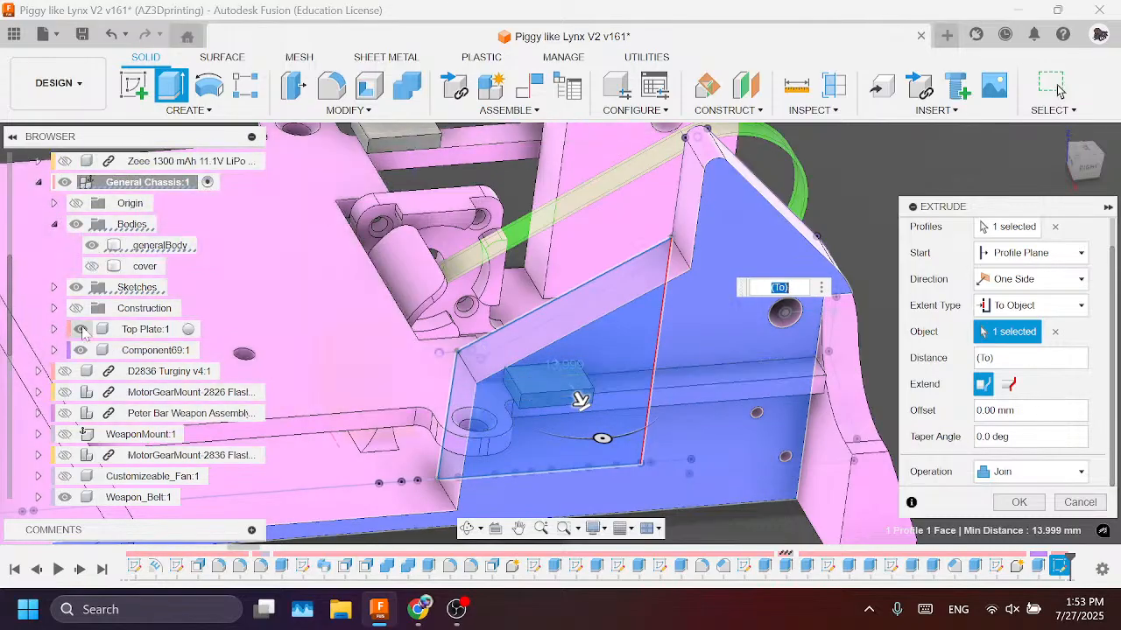
click(81, 330)
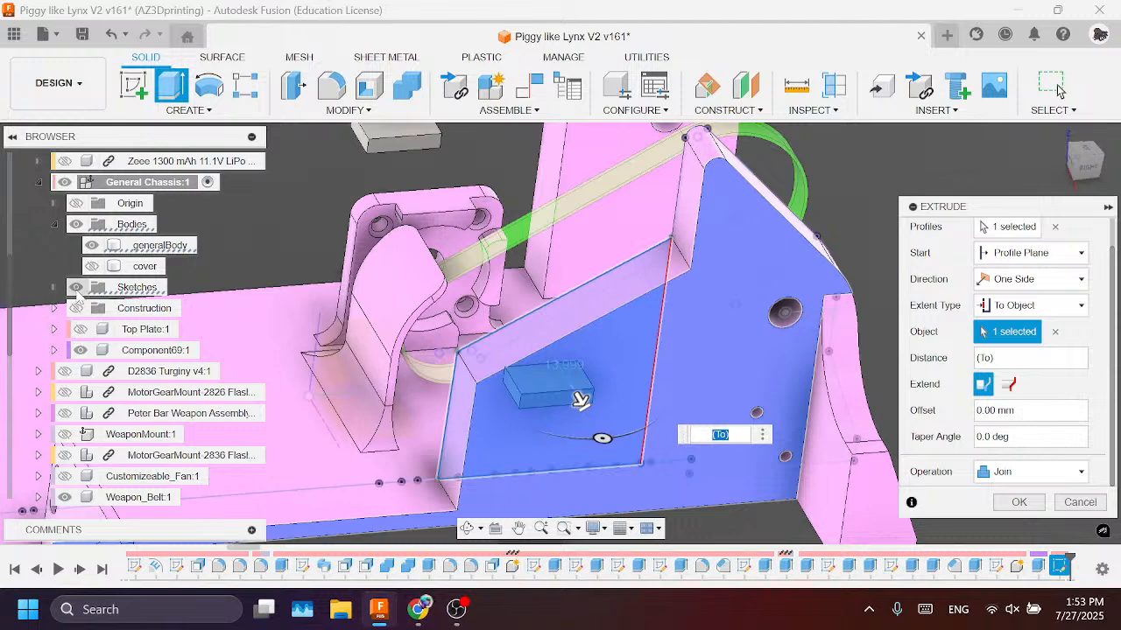
click(80, 350)
scroll(742, 378, down, 3)
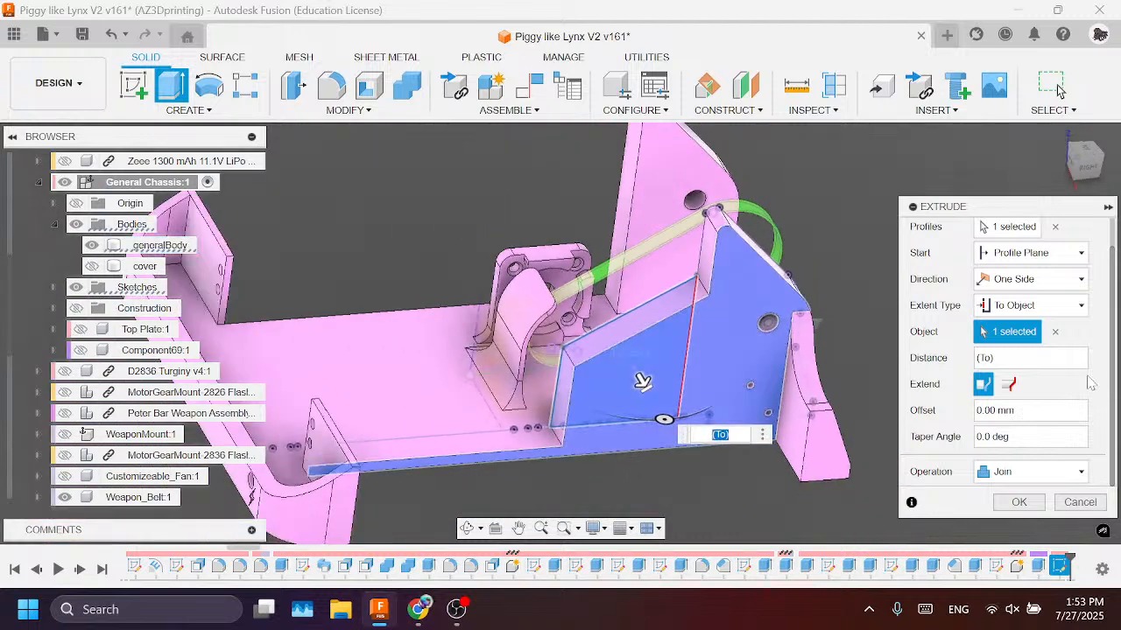
click(1016, 508)
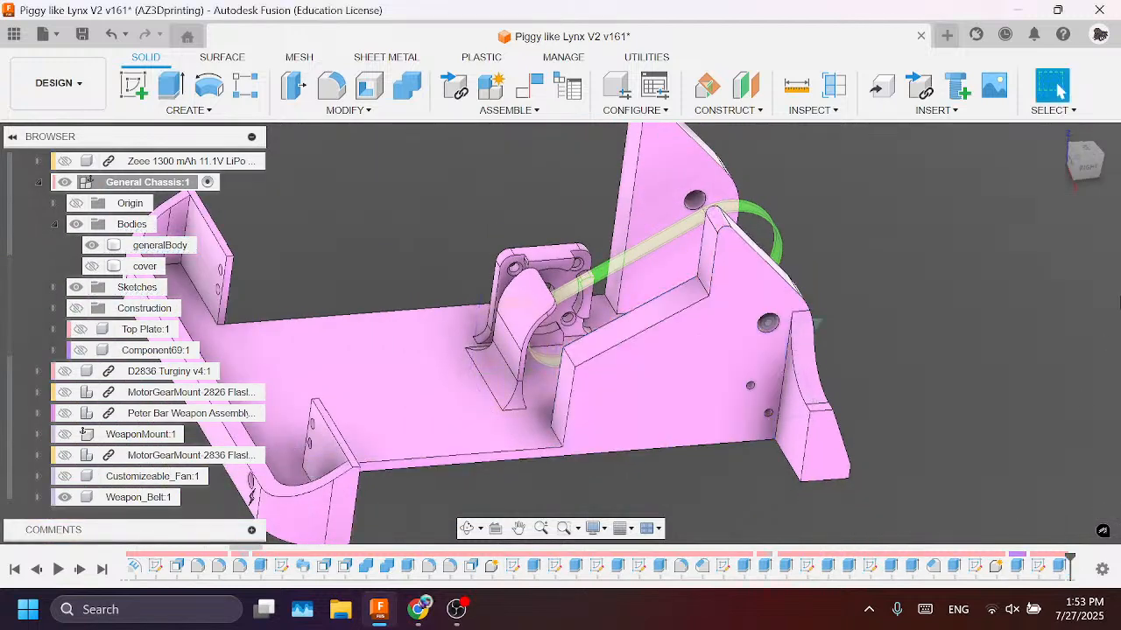
Step: Move the sloped wall's sketch and its extrusion to earlier positions in the timeline
mouse_move(1079, 163)
mouse_down()
mouse_move(1055, 77)
mouse_move(1082, 154)
mouse_up()
key(ctrl+a)
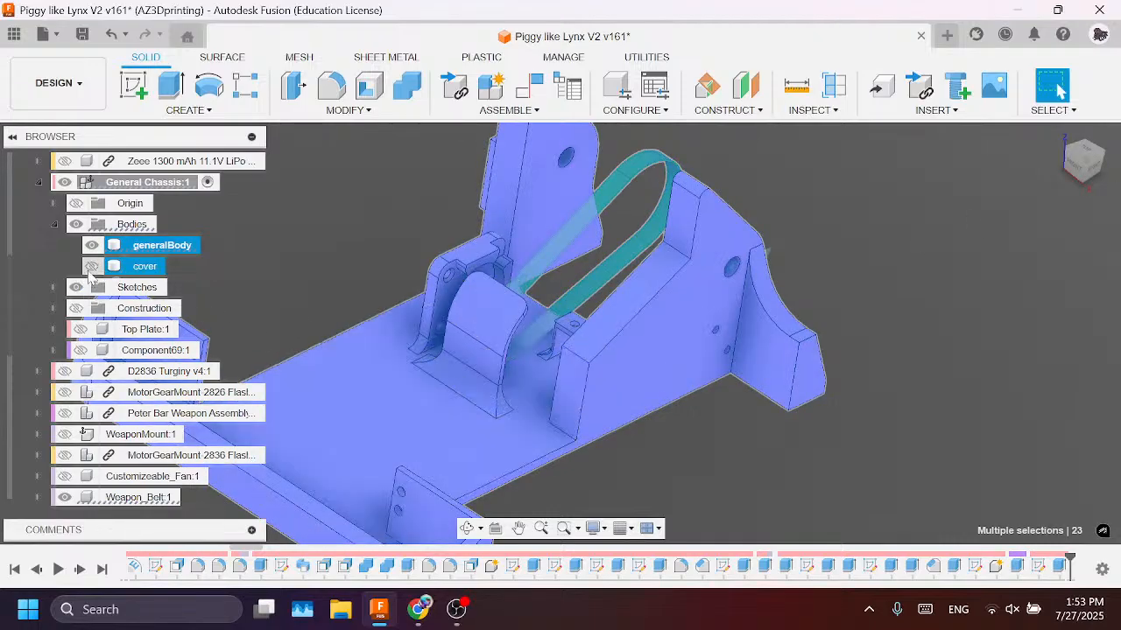
click(1039, 567)
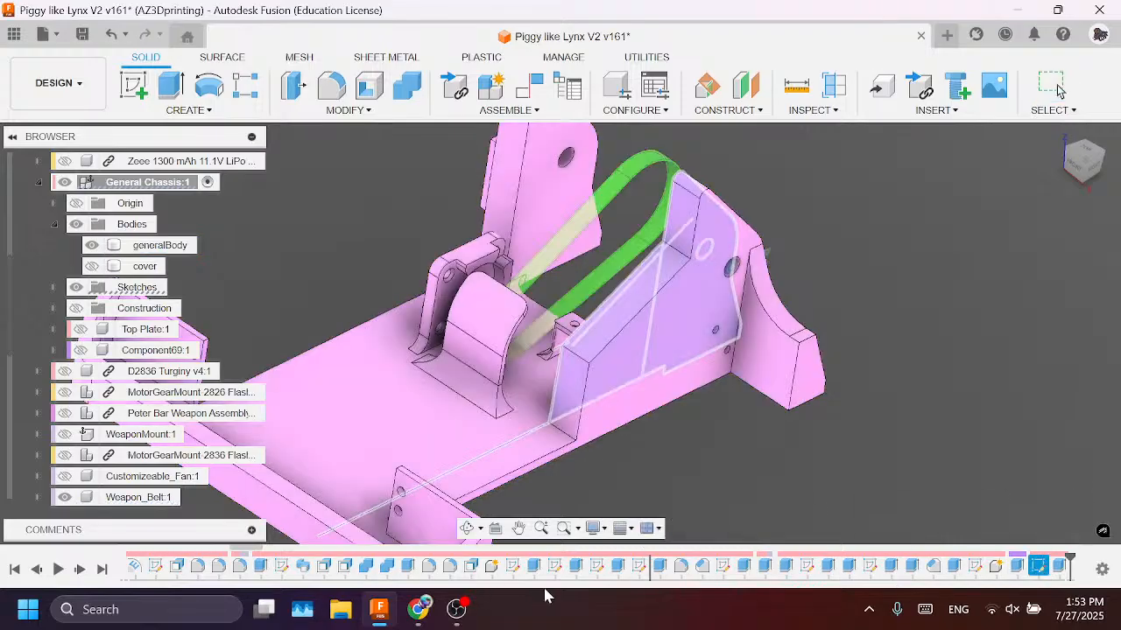
click(1060, 568)
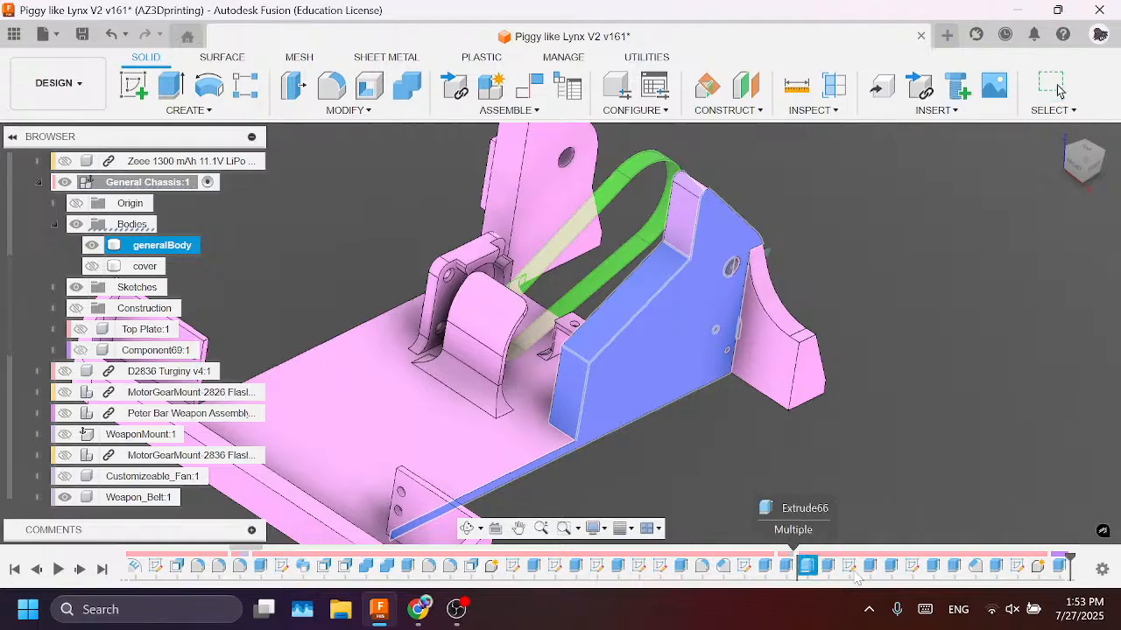
click(880, 426)
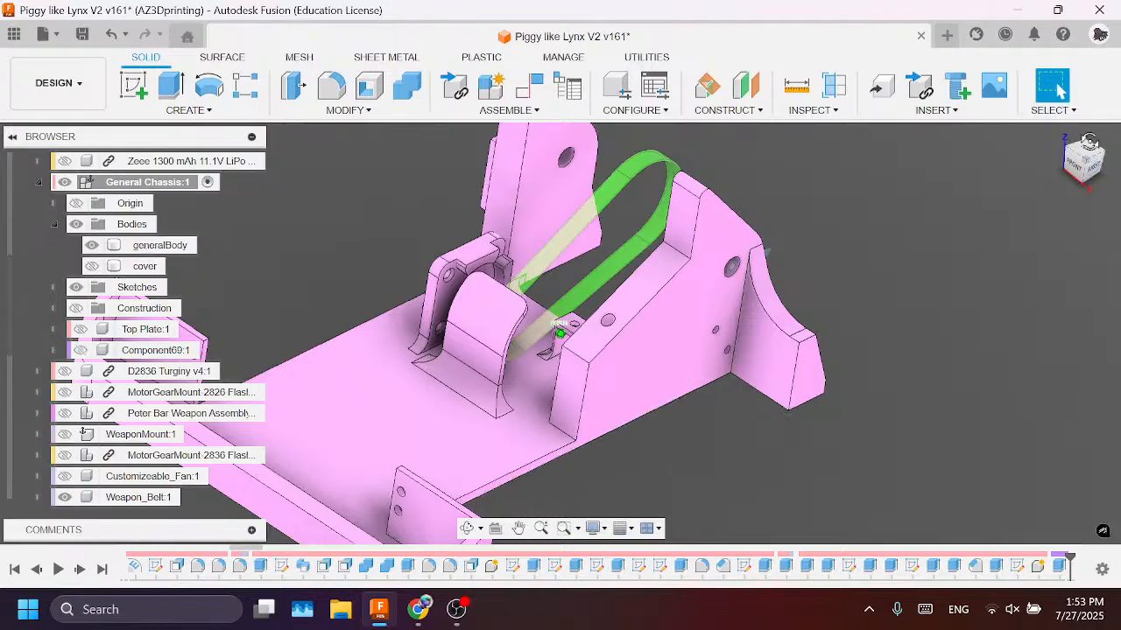
Step: Roll the timeline marker back to directly after the sloped wall's extrusion
mouse_move(1089, 142)
mouse_down()
mouse_move(1091, 129)
mouse_move(1082, 159)
mouse_move(1079, 138)
mouse_move(1086, 161)
mouse_move(1084, 147)
mouse_up()
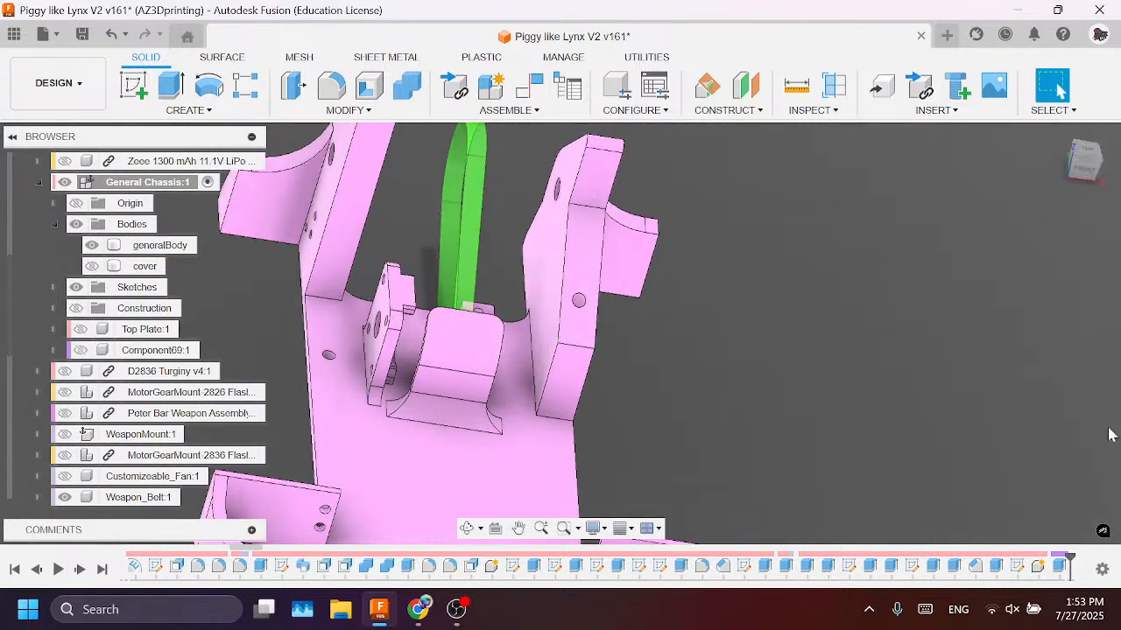
click(809, 566)
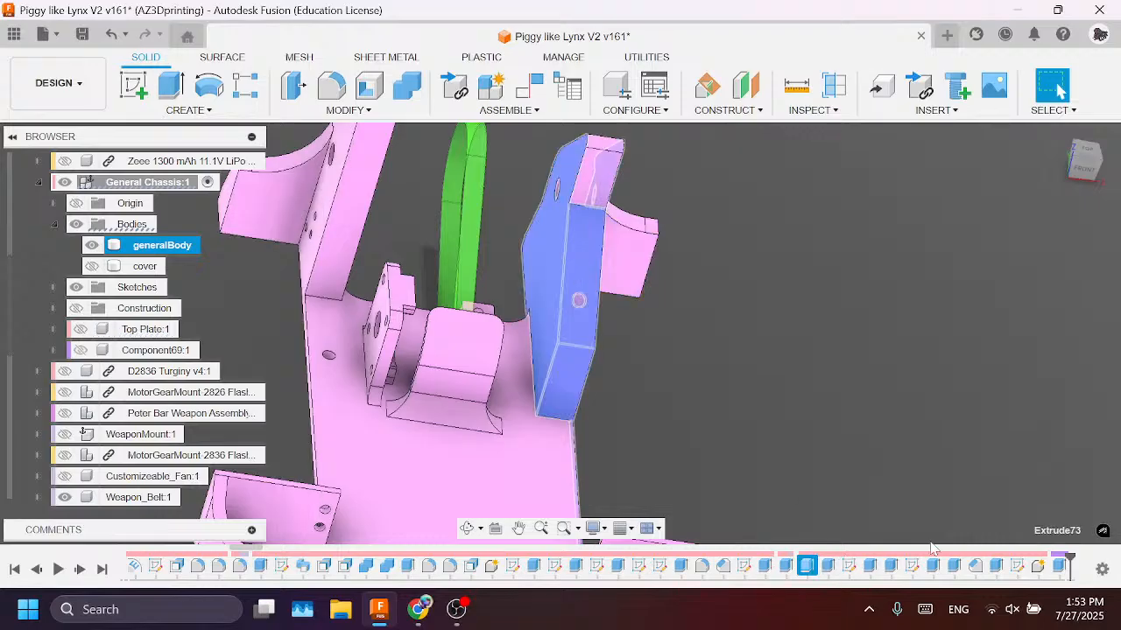
drag(1069, 560, 816, 565)
click(740, 407)
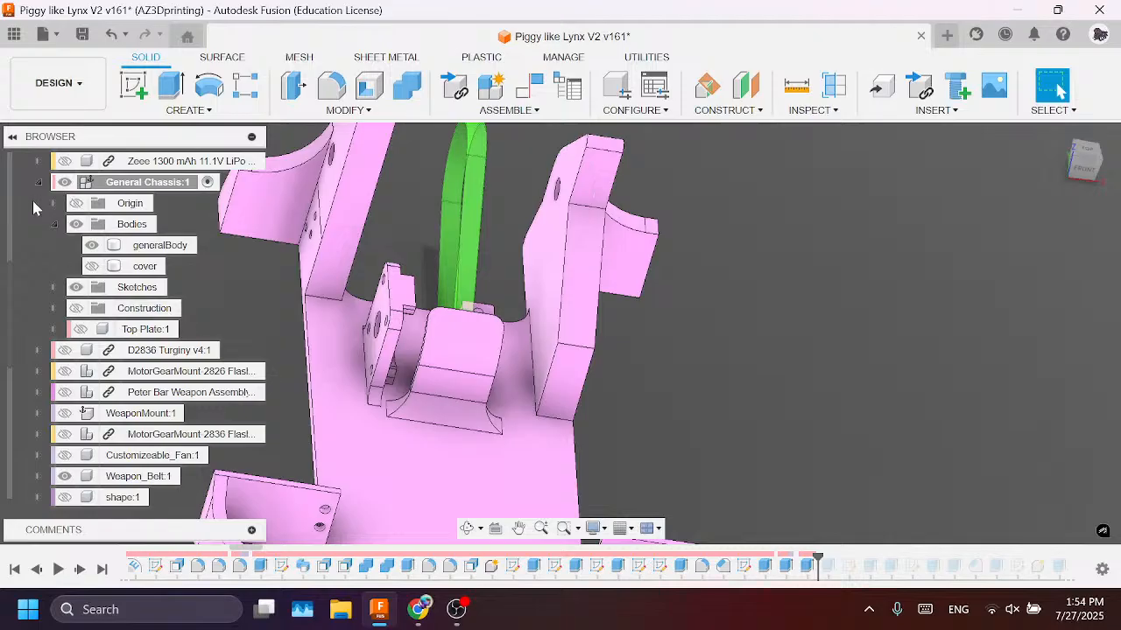
Step: Expand the chassis sketches and show Sketch33, which holds the sloped wall profile
click(54, 288)
scroll(117, 371, down, 8)
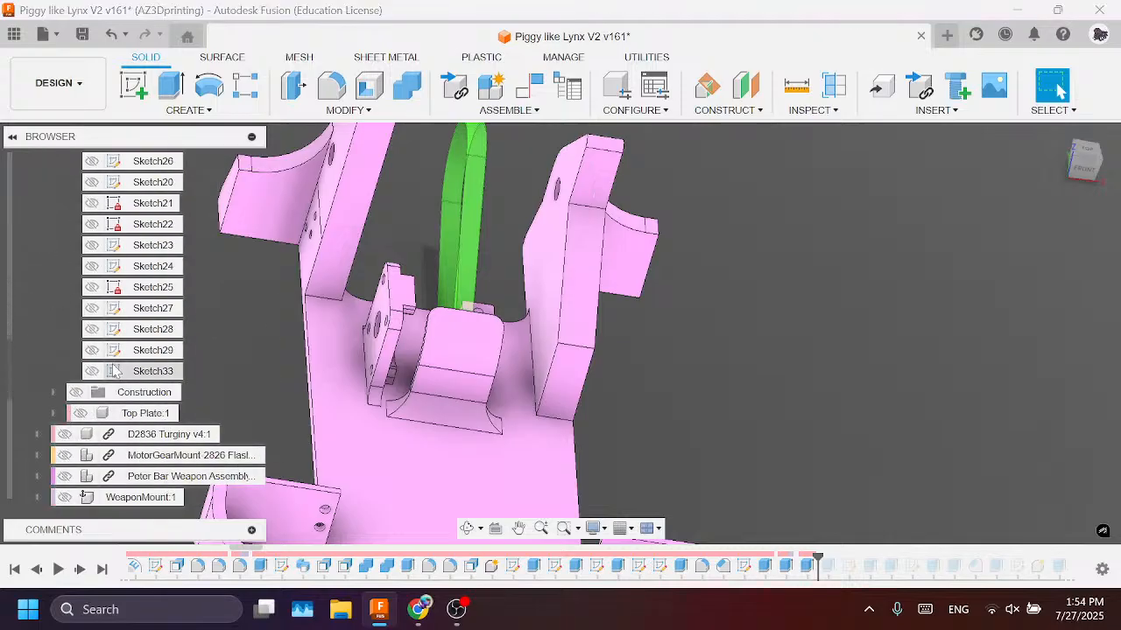
click(92, 371)
scroll(612, 243, up, 3)
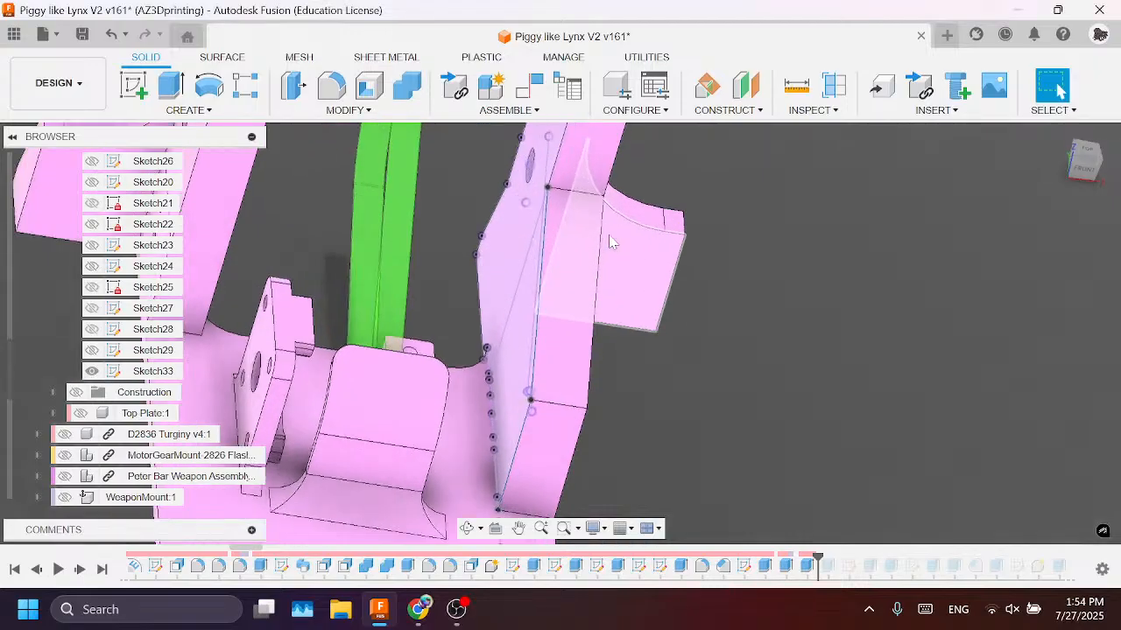
Step: Set up an extrusion of the sloped wall profile that starts from the opposite weapon support's outer face
key(e)
click(520, 328)
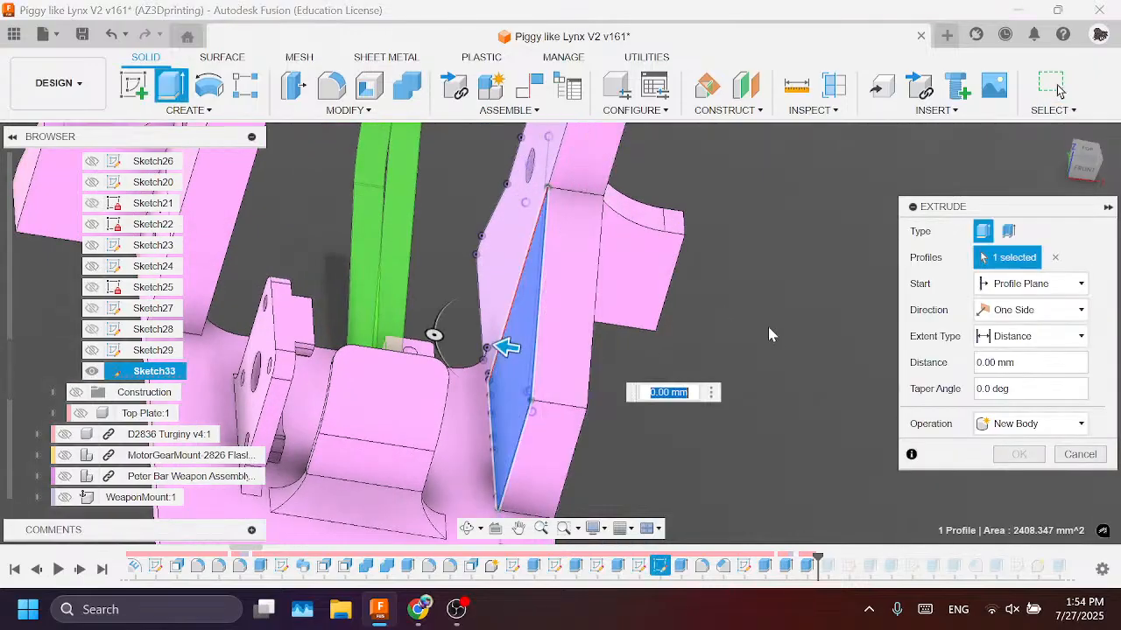
click(1026, 284)
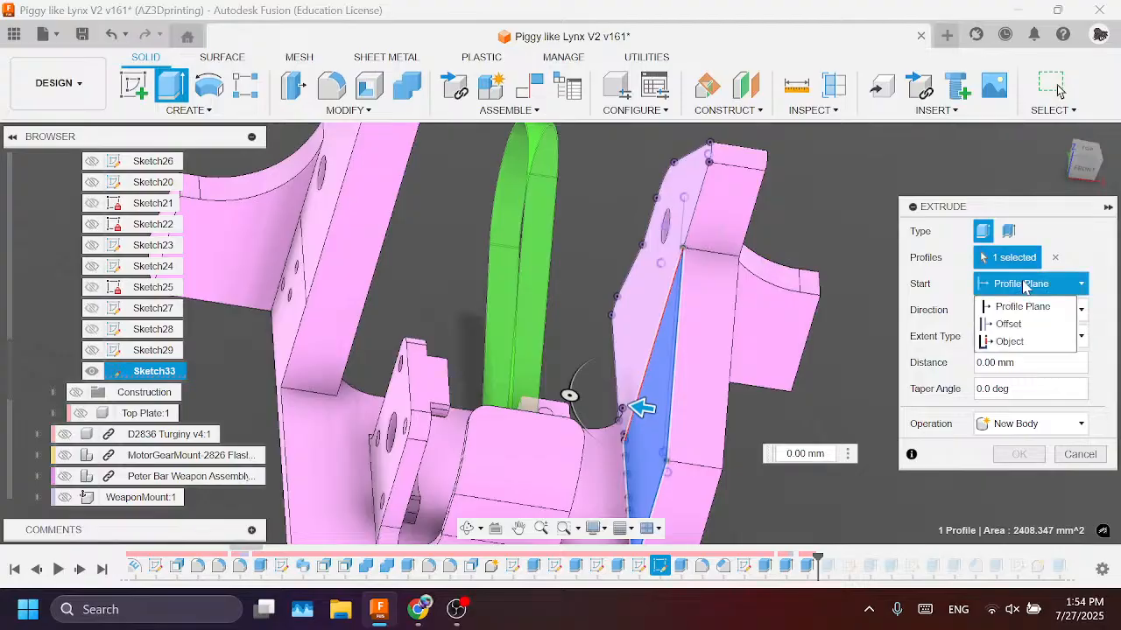
click(1009, 341)
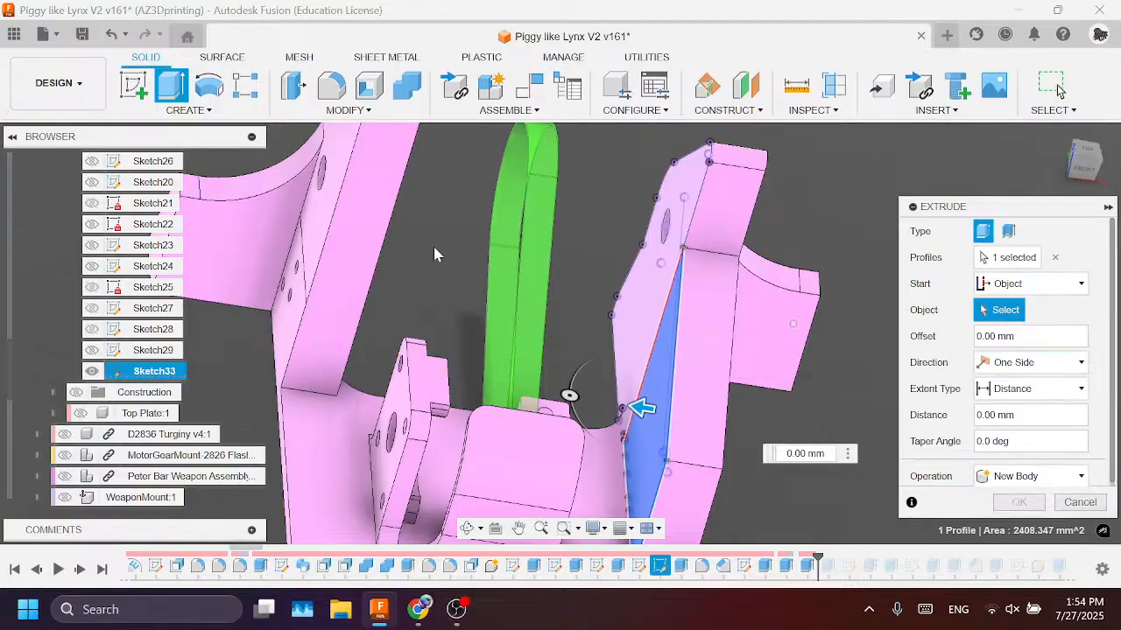
click(301, 219)
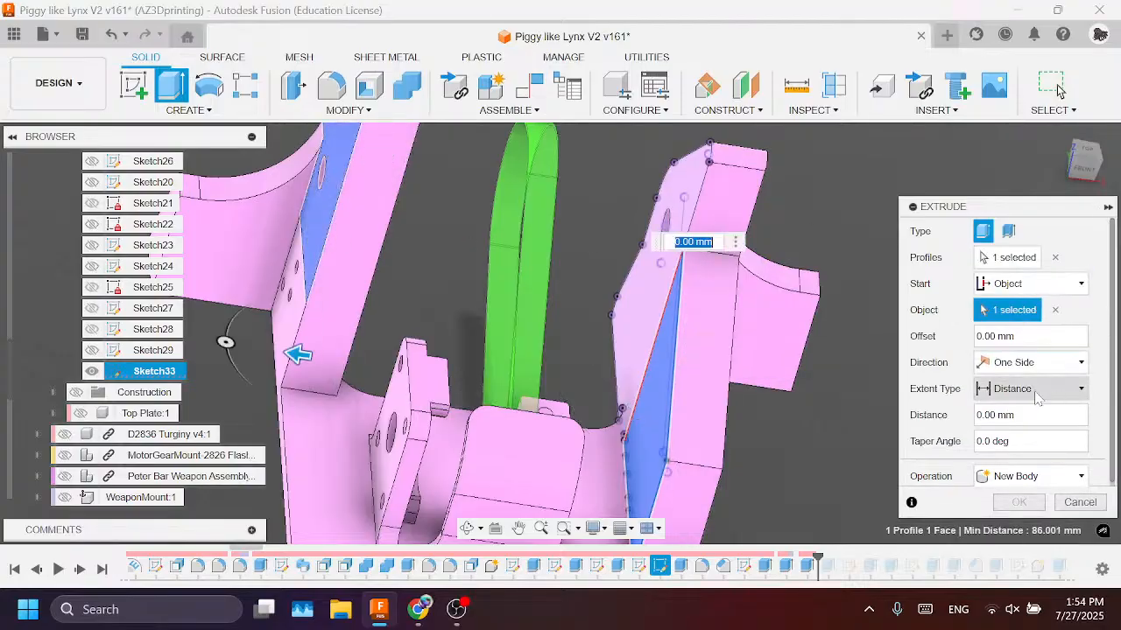
Step: Extend the opposite wall's extrusion to that support's inner face with To Object and join it to the chassis
click(1035, 395)
click(1048, 430)
drag(1084, 155, 1054, 170)
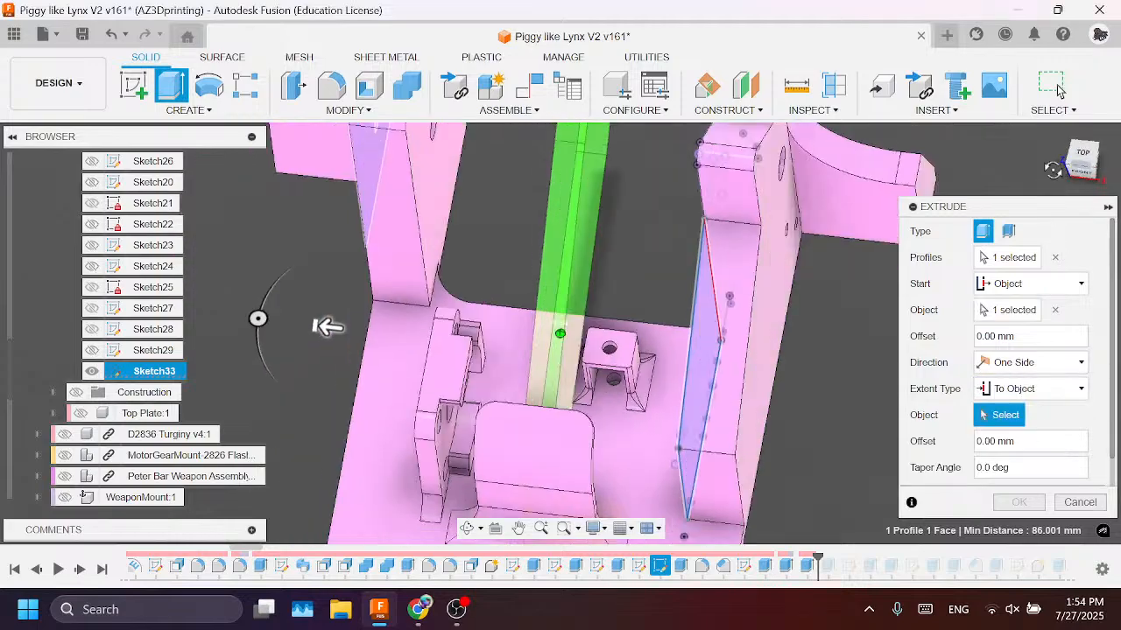
click(428, 337)
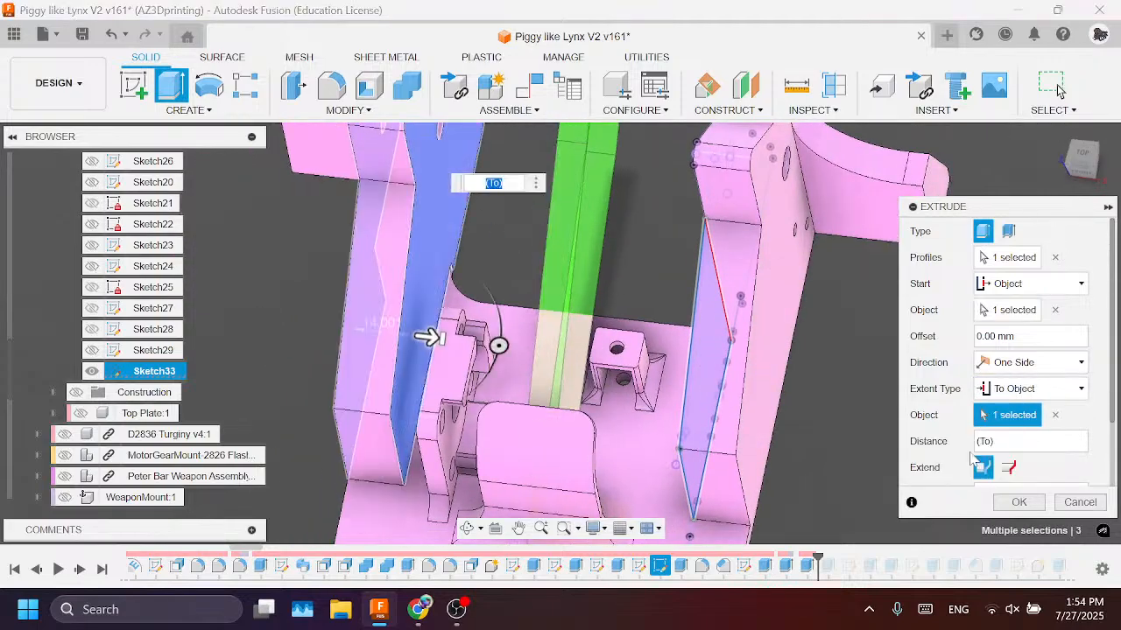
scroll(1030, 438, down, 2)
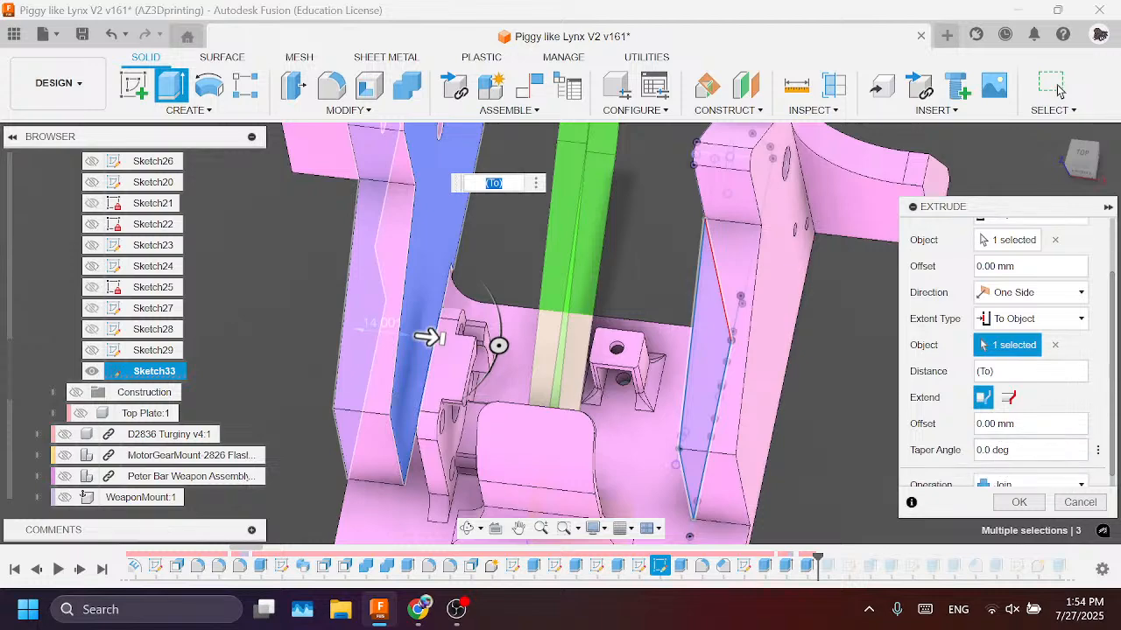
click(1018, 501)
Step: Examine the space between the opposite sloped wall and the motor mount's face with the screw holes
scroll(910, 446, down, 3)
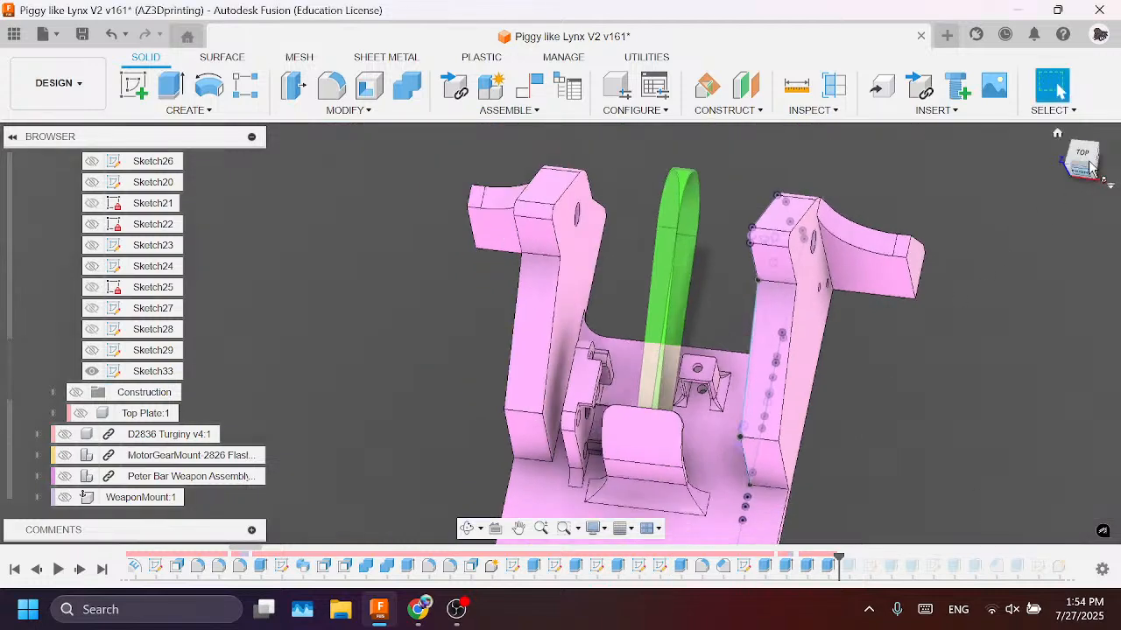
drag(1111, 153, 971, 245)
scroll(472, 412, up, 5)
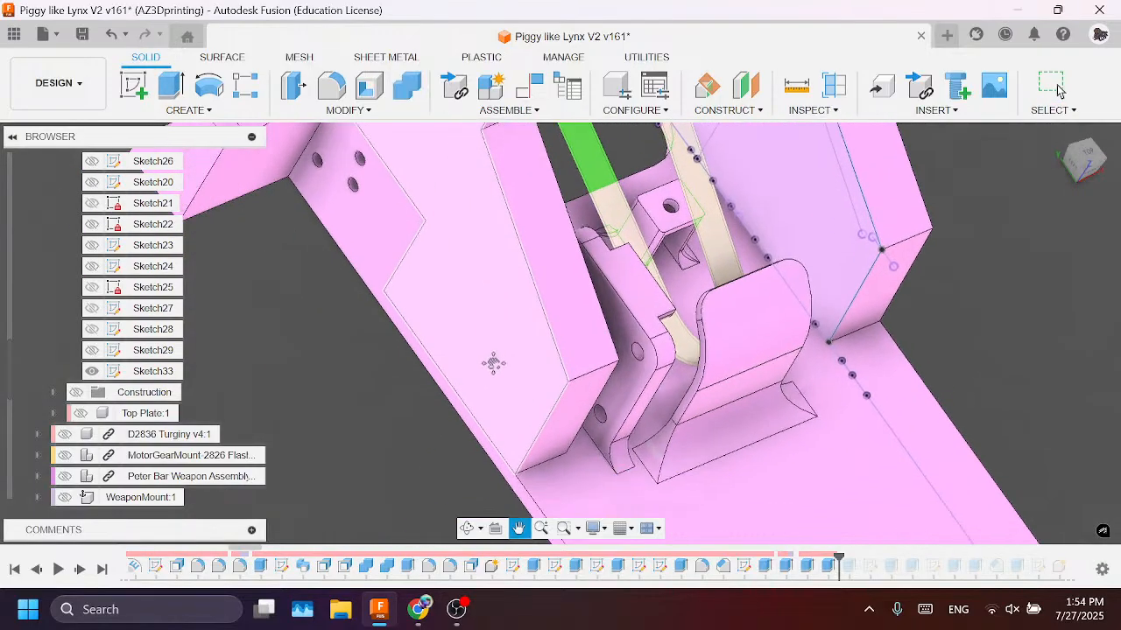
scroll(473, 407, down, 2)
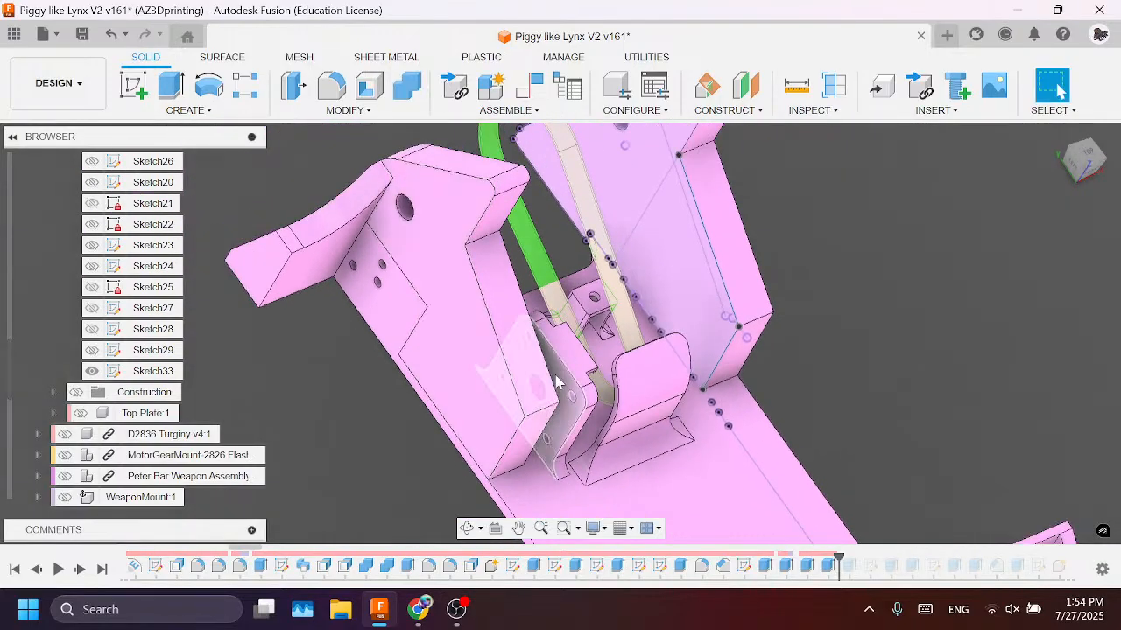
scroll(561, 383, up, 3)
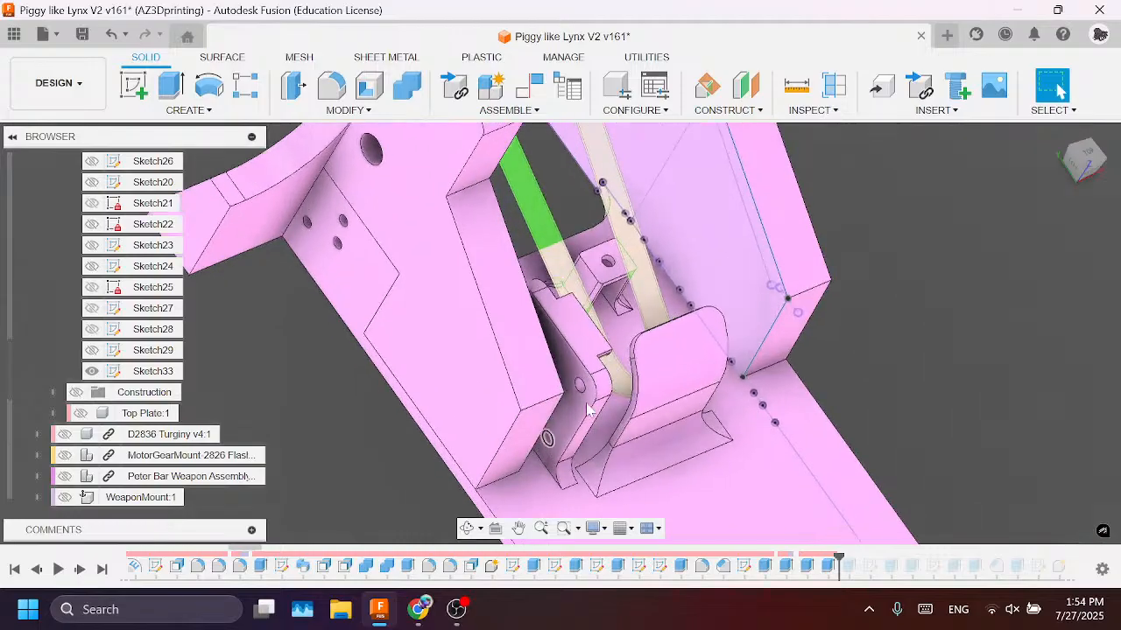
scroll(600, 390, up, 1)
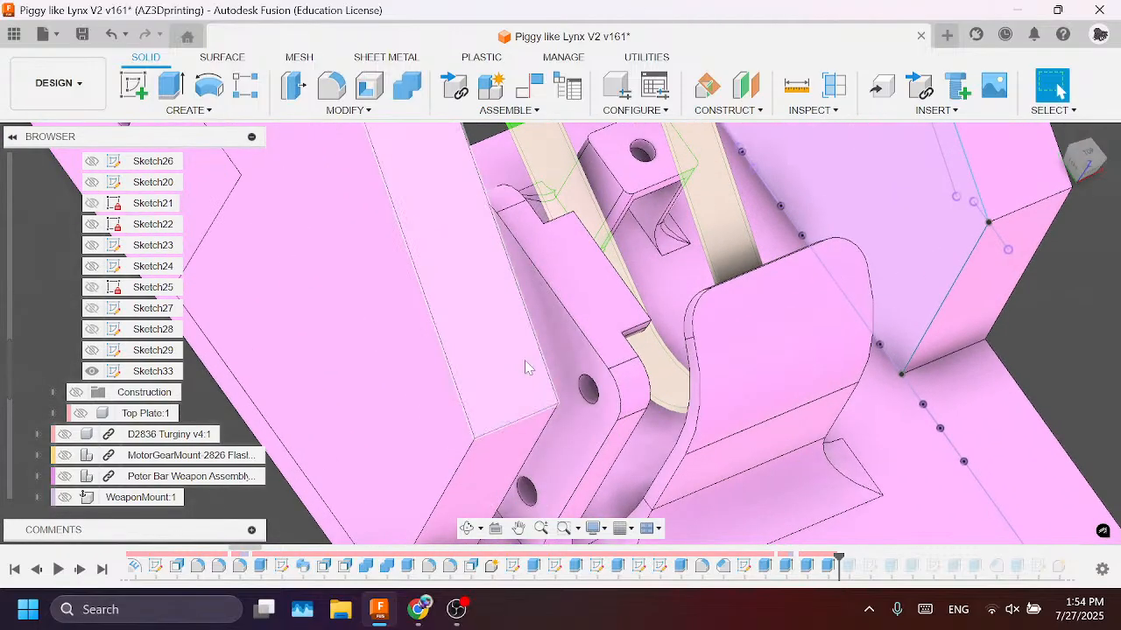
click(562, 341)
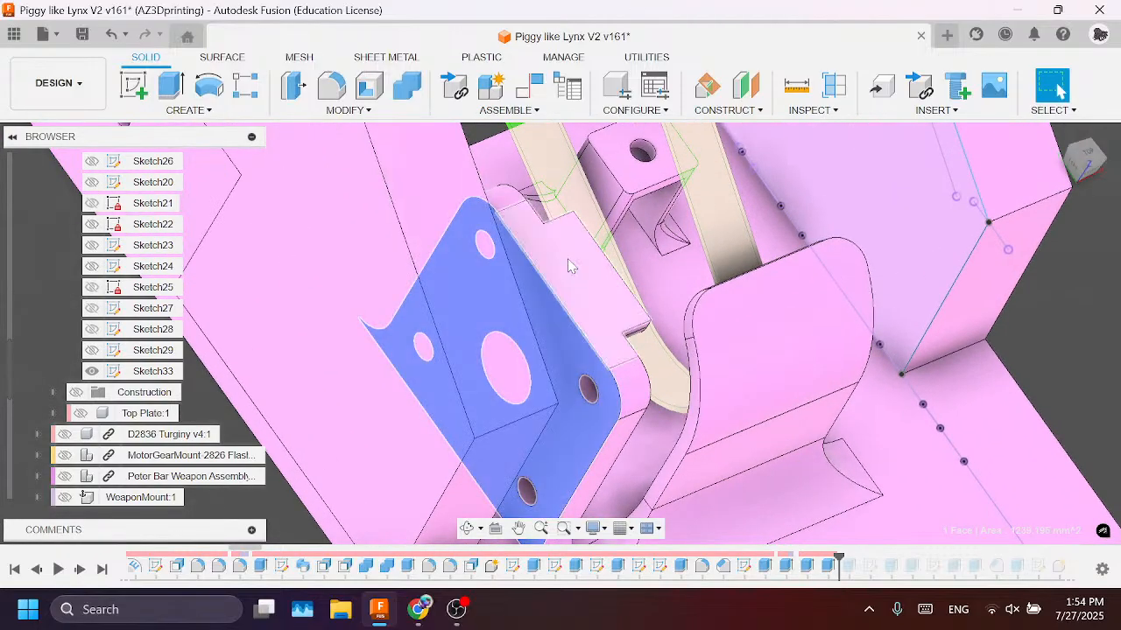
scroll(569, 265, down, 2)
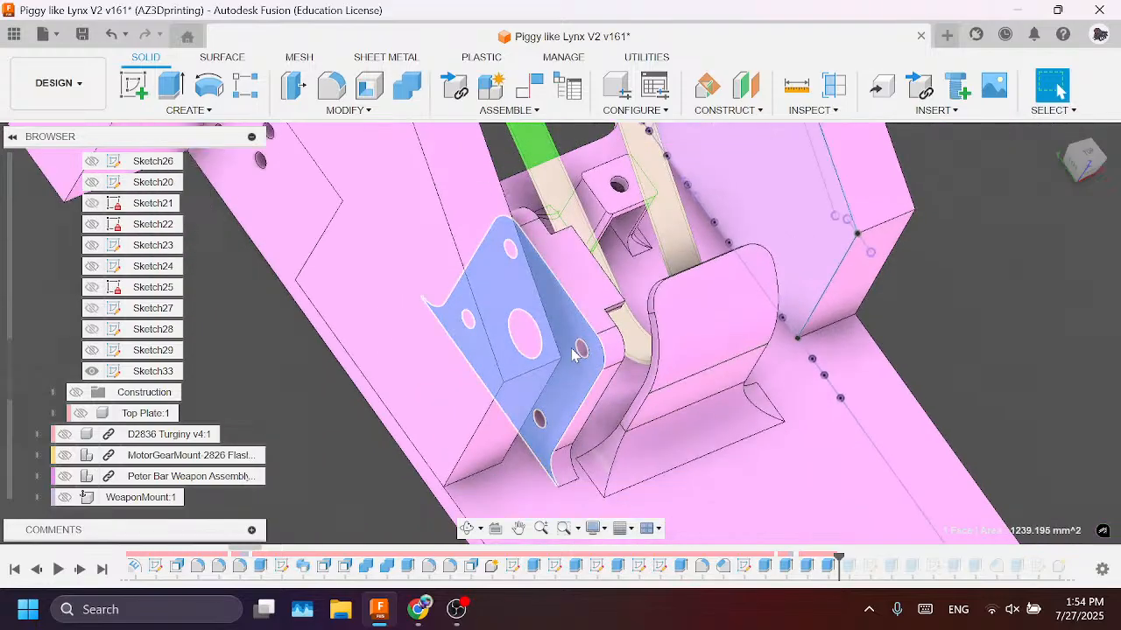
scroll(571, 452, down, 2)
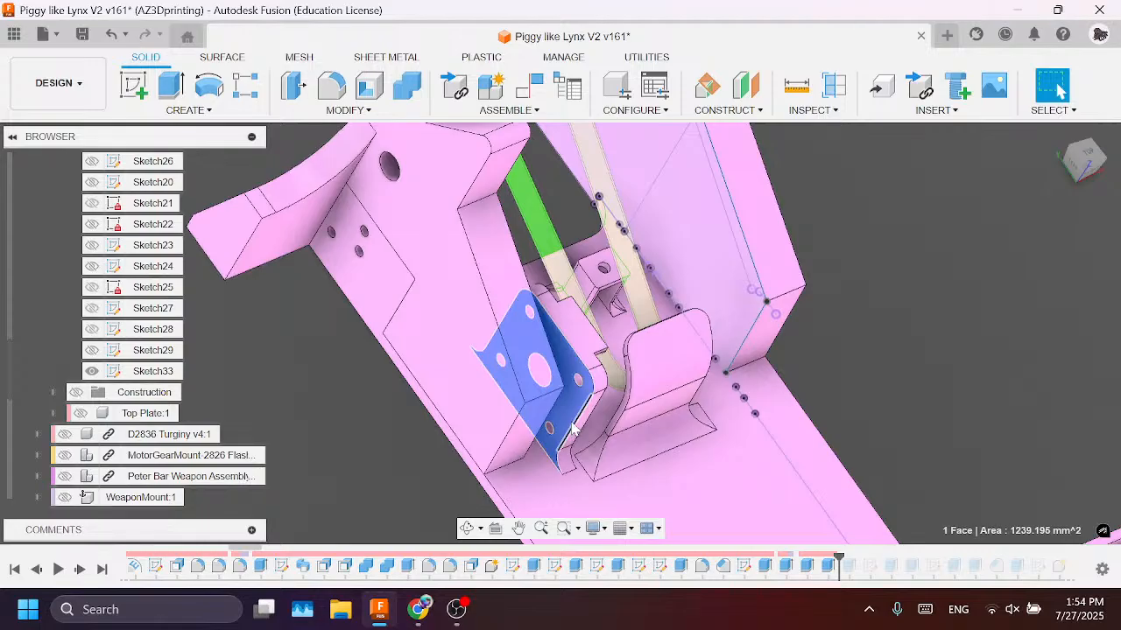
Step: Delete the extrusion of the sloped wall beside the motor mount's screw-hole plate
right_click(832, 567)
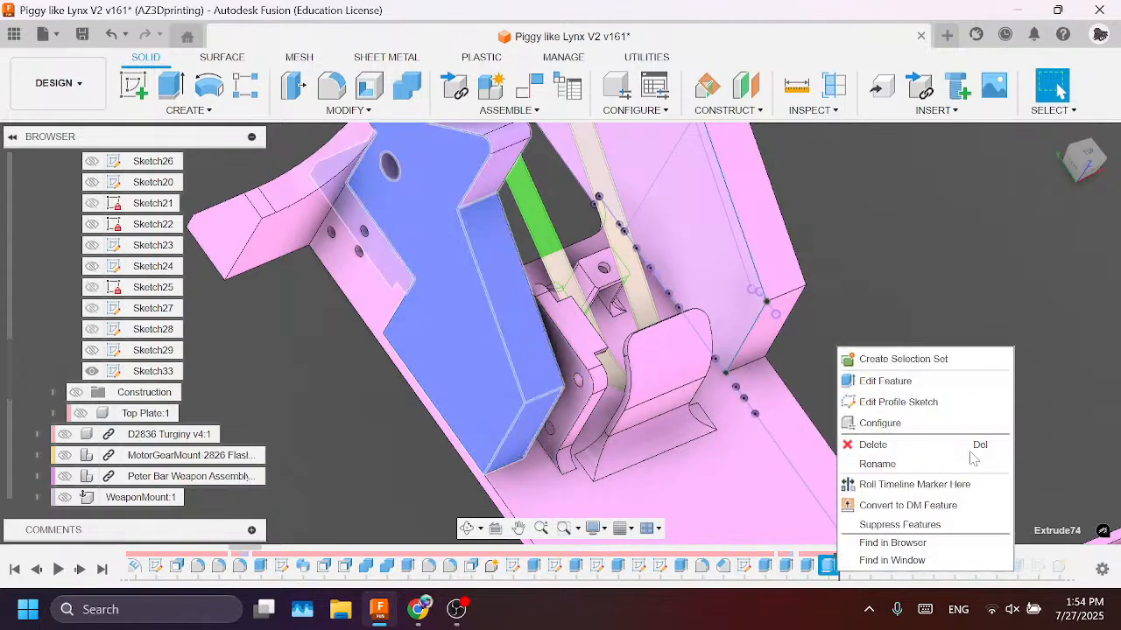
click(891, 445)
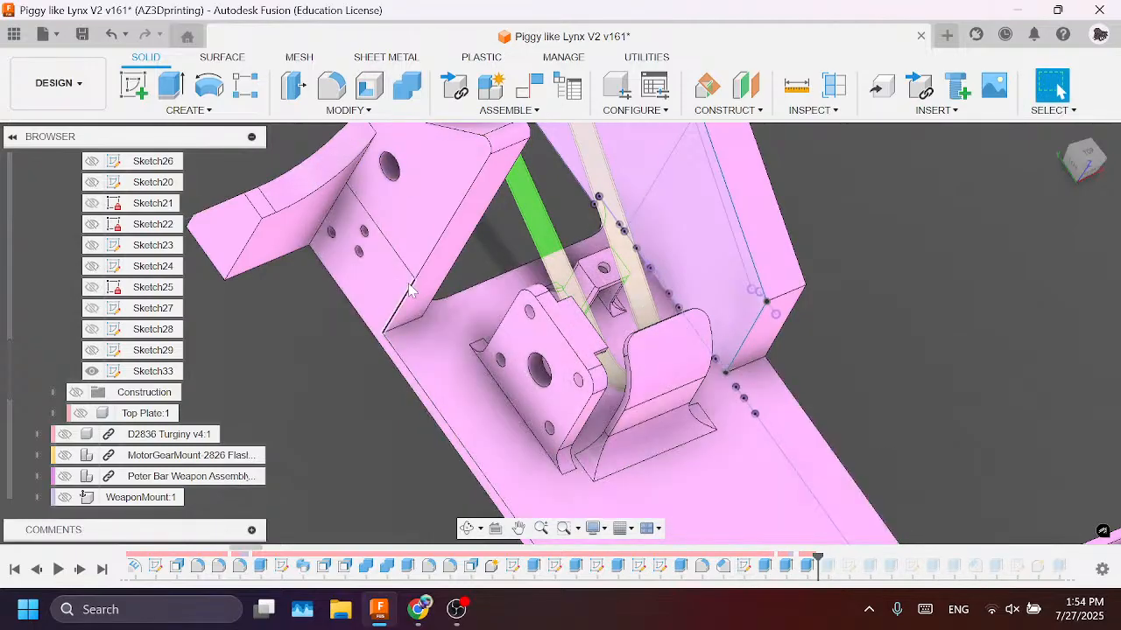
scroll(409, 287, down, 3)
scroll(409, 281, up, 4)
scroll(414, 360, down, 2)
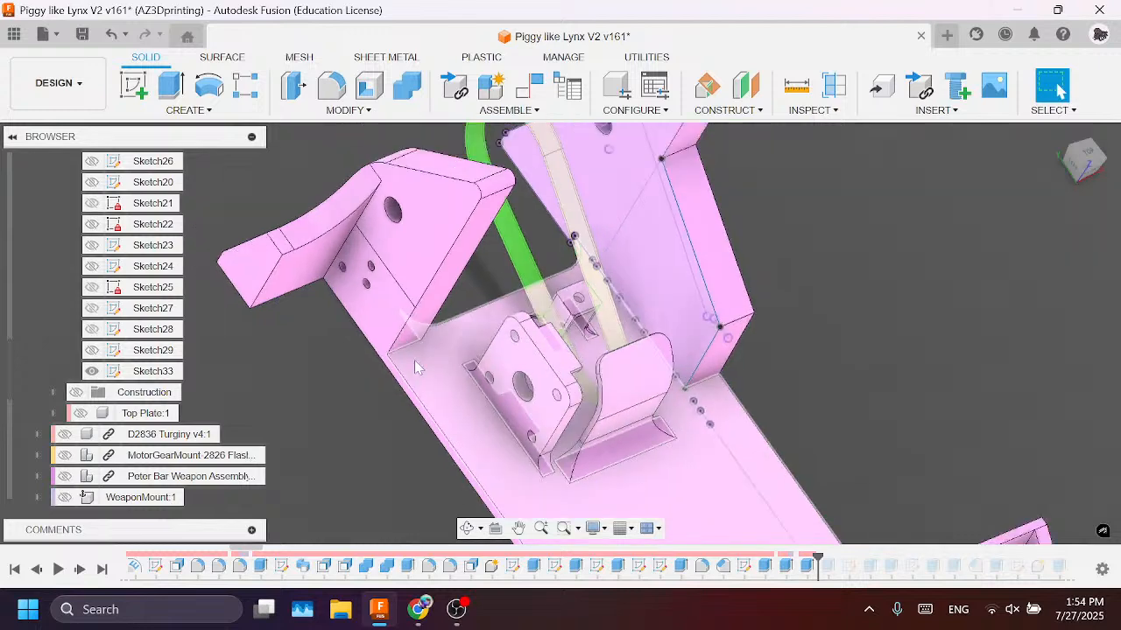
Step: Examine the weapon support's screw-hole face and its clearance beside the motor mount plate from several angles
scroll(388, 254, up, 5)
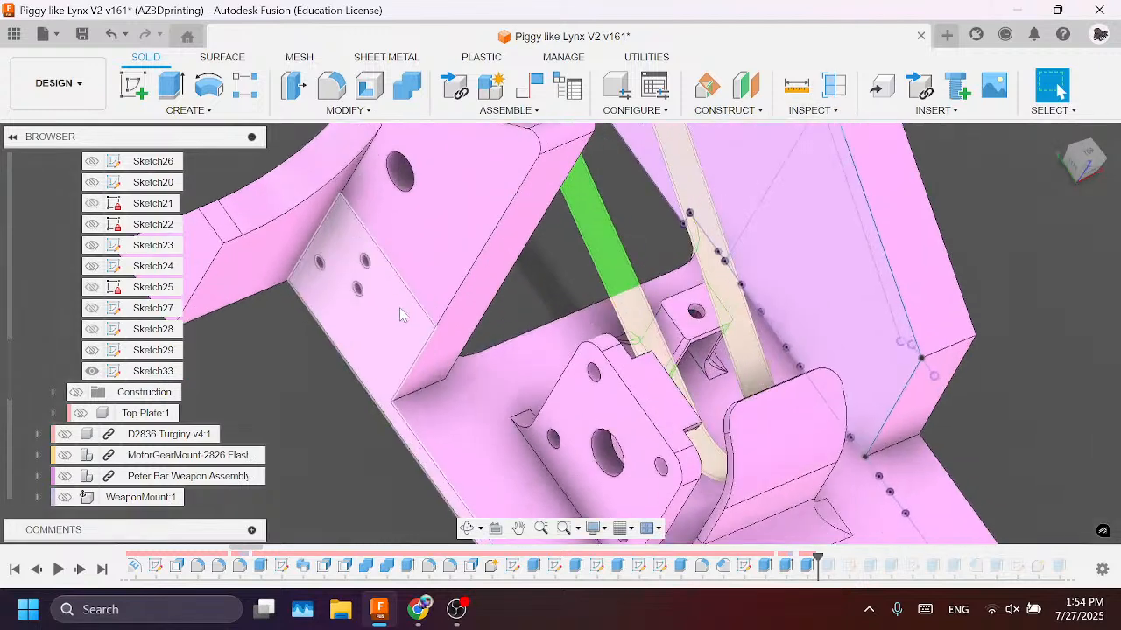
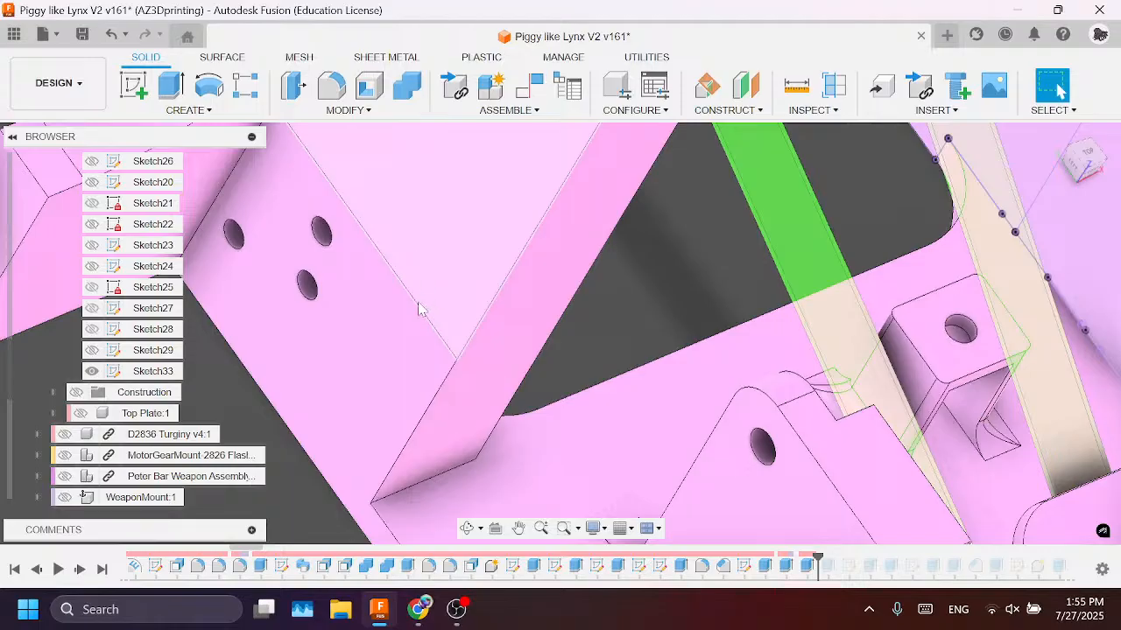
scroll(470, 313, down, 3)
scroll(417, 284, up, 3)
scroll(345, 352, down, 3)
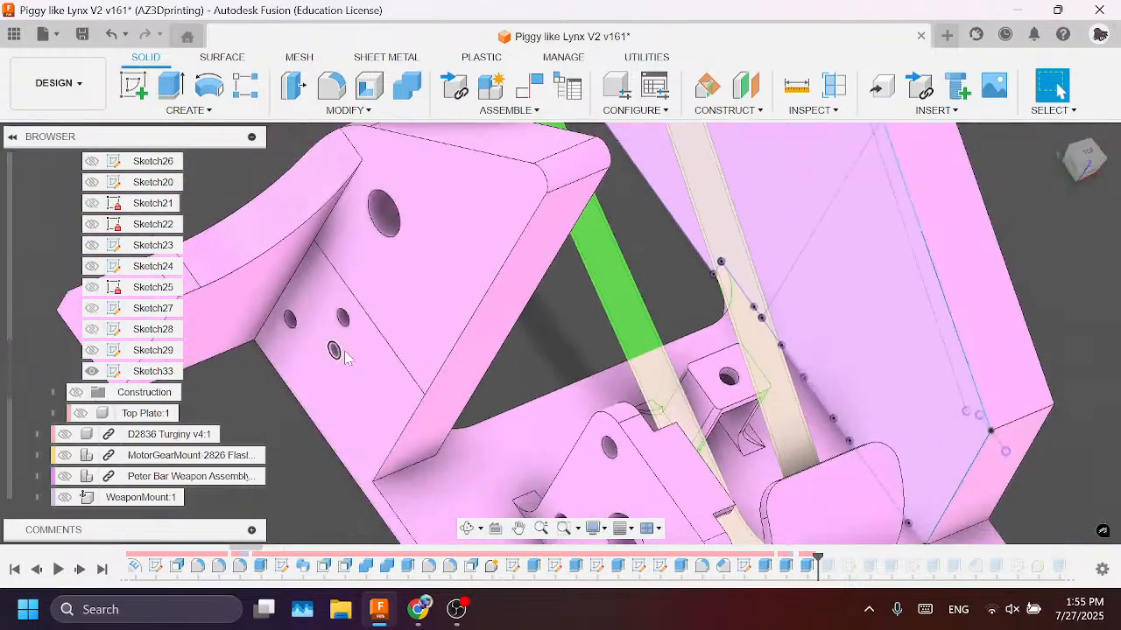
scroll(345, 351, down, 3)
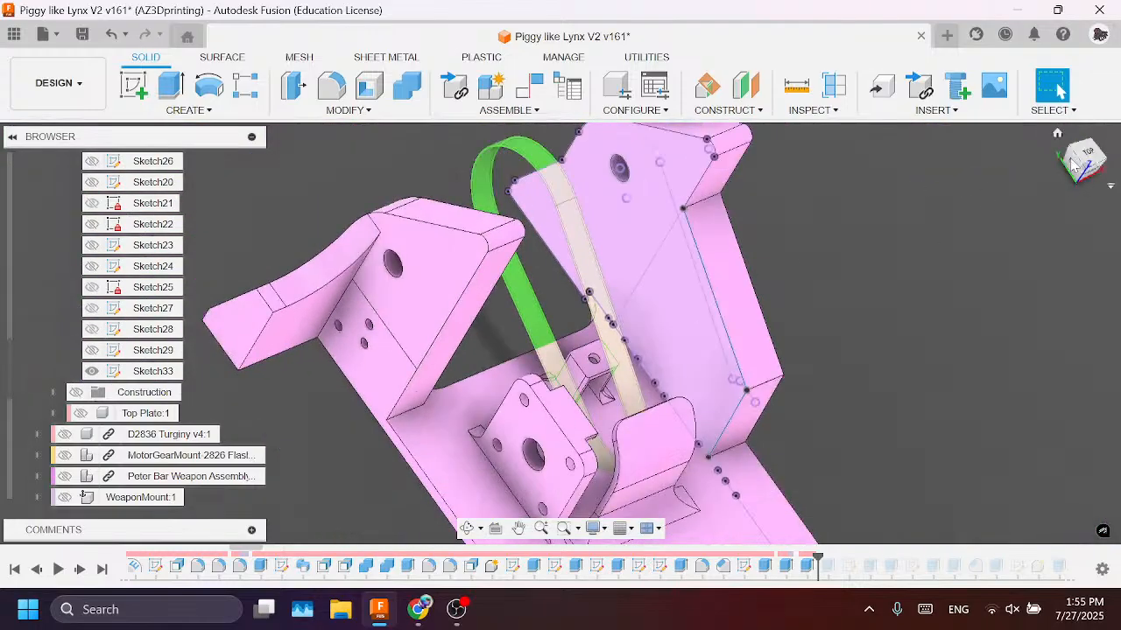
drag(1071, 159, 1021, 187)
middle_drag(936, 306, 912, 400)
scroll(935, 350, down, 3)
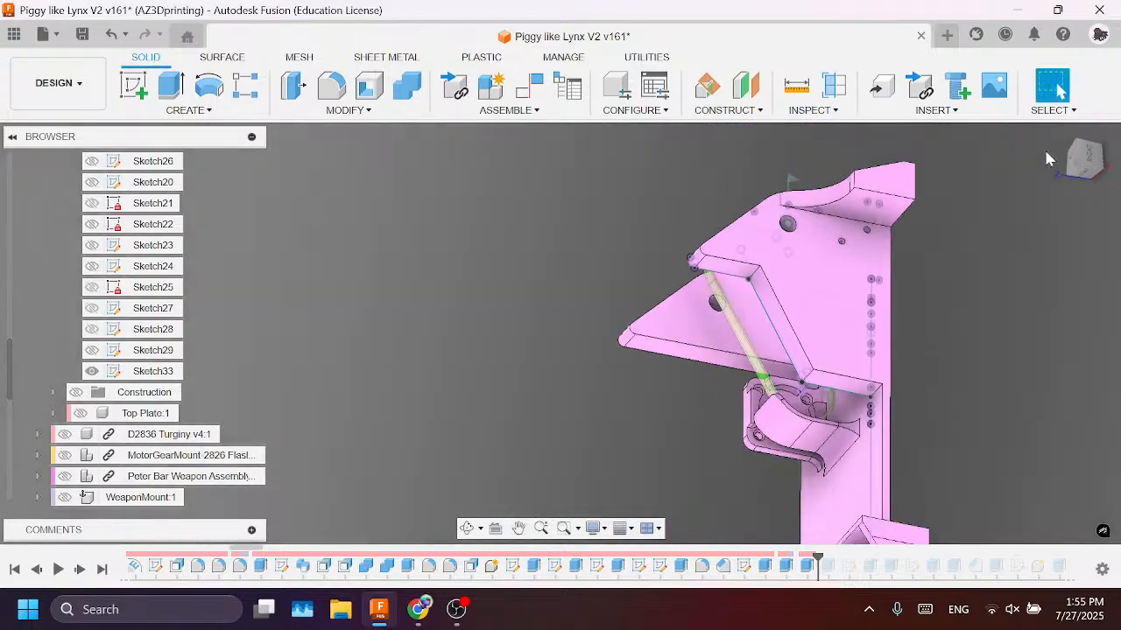
drag(1076, 160, 1049, 196)
middle_drag(602, 350, 694, 147)
scroll(551, 327, up, 4)
scroll(552, 326, up, 2)
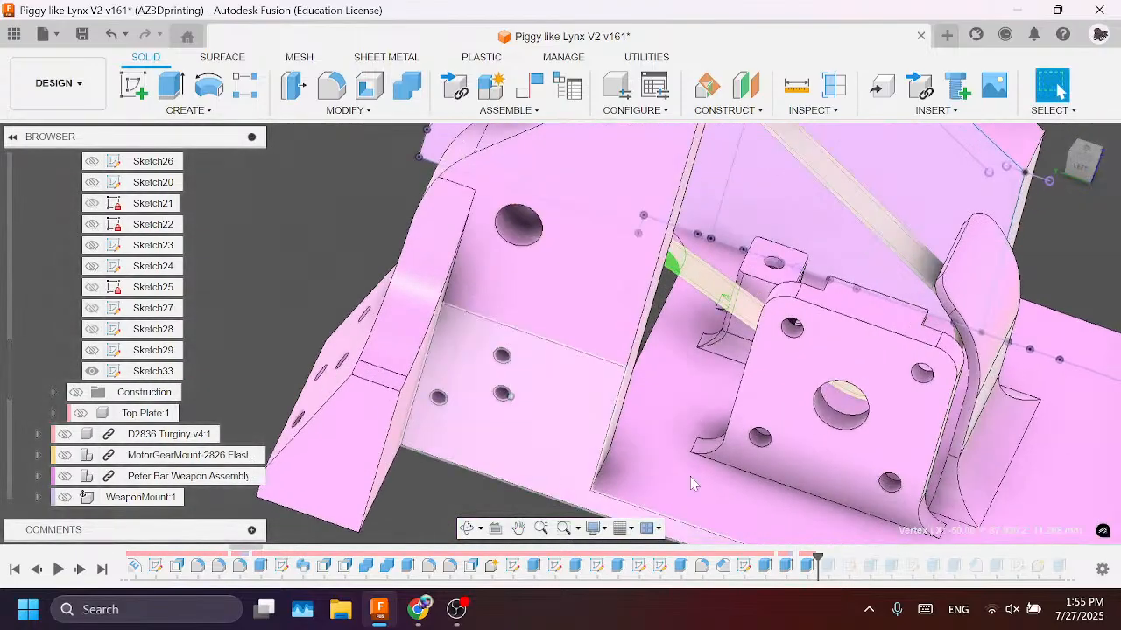
drag(1082, 171, 1072, 132)
middle_drag(801, 464, 823, 157)
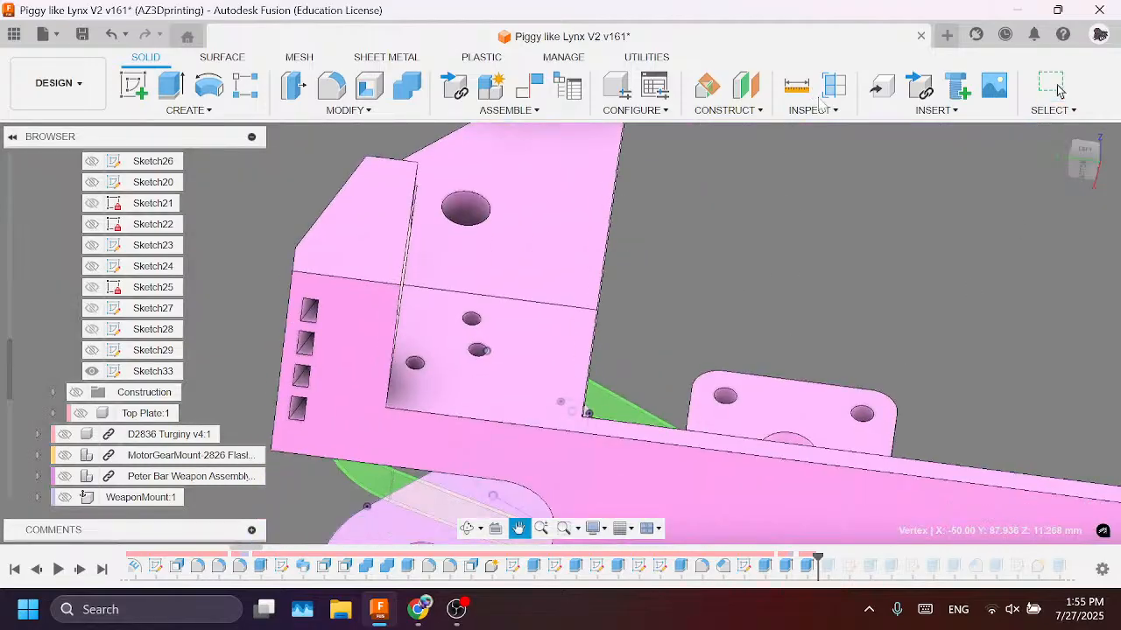
middle_drag(499, 452, 672, 53)
middle_drag(696, 270, 562, 592)
scroll(584, 422, down, 2)
drag(1083, 171, 1096, 263)
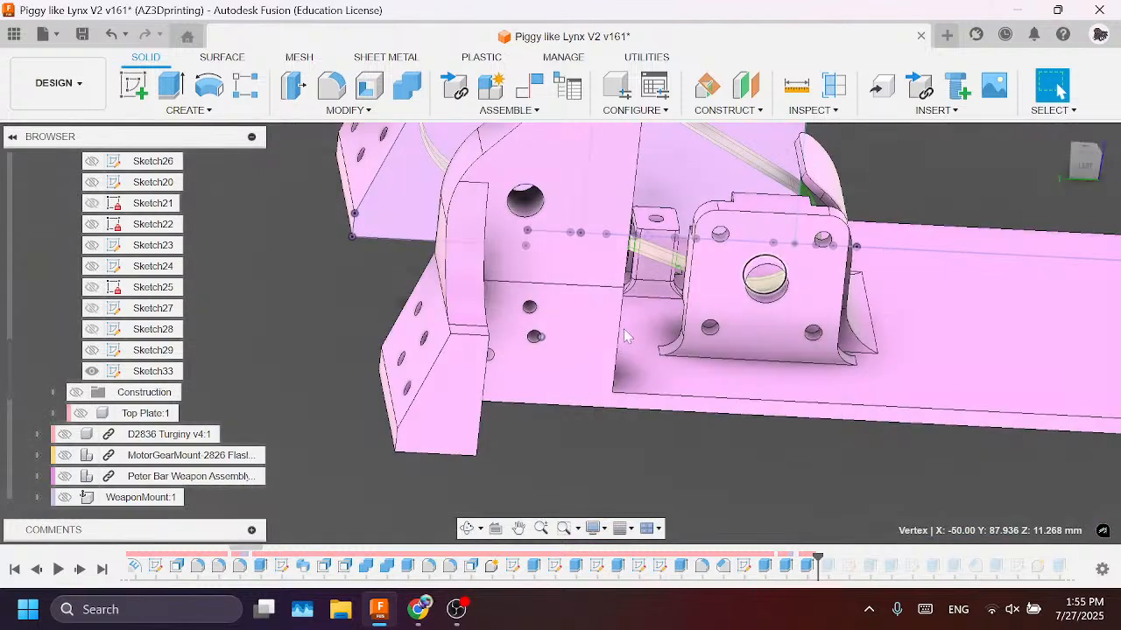
Step: Open the extruded cut that makes the three screw holes in the weapon support for editing
scroll(530, 309, up, 4)
scroll(536, 308, up, 3)
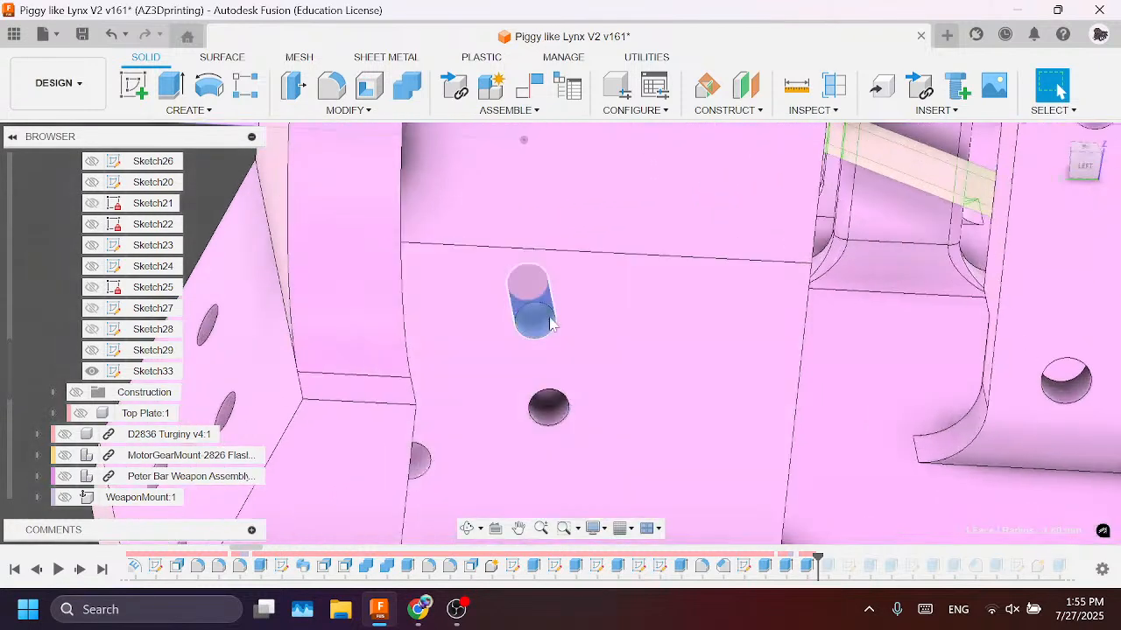
click(550, 324)
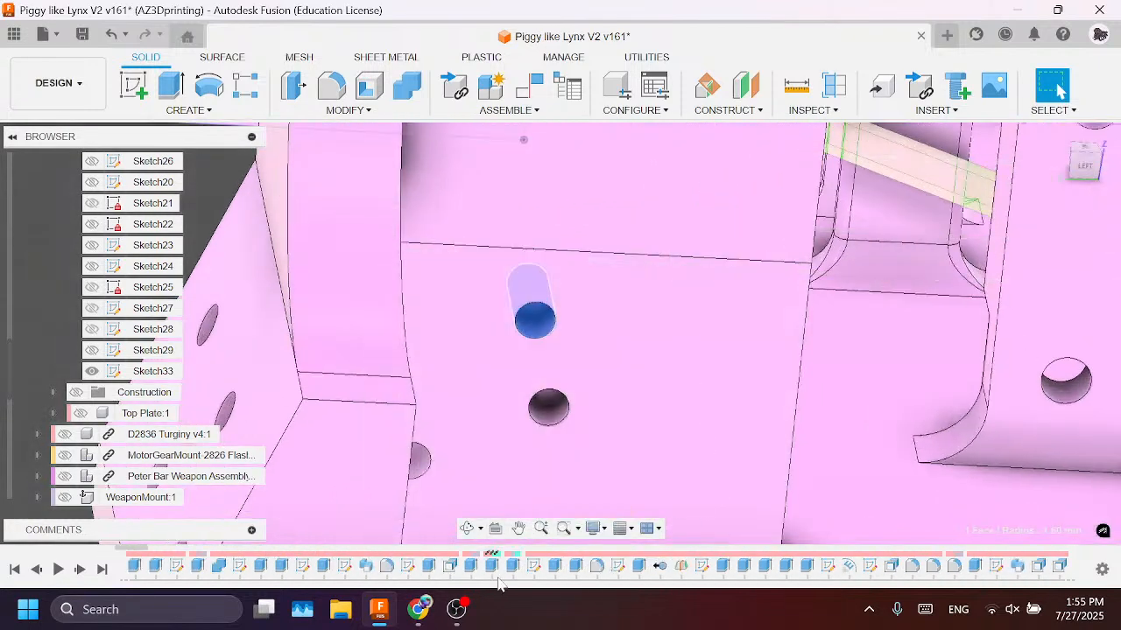
right_click(489, 569)
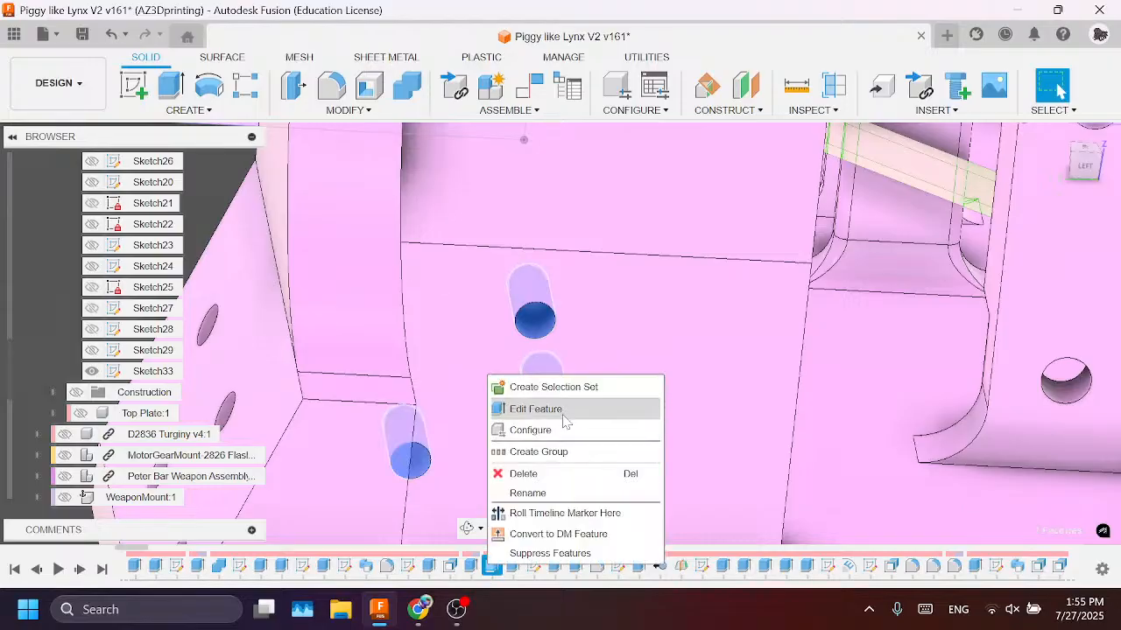
click(537, 406)
Step: Examine how the three hole profiles of the cut pass through both weapon supports
scroll(632, 368, down, 5)
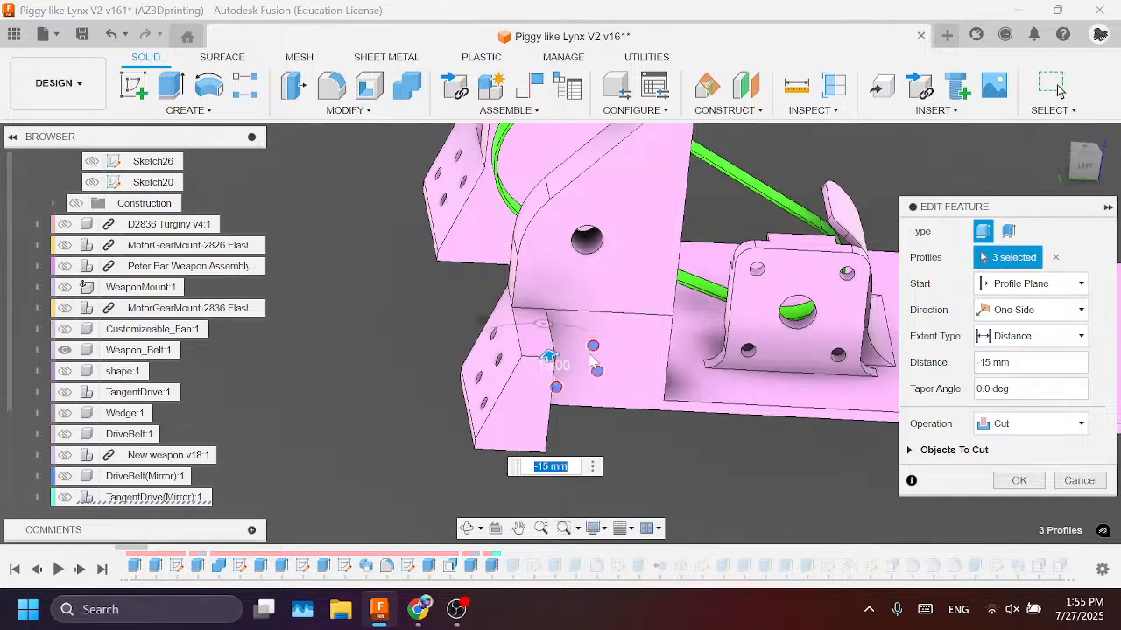
scroll(594, 362, up, 3)
scroll(626, 413, down, 5)
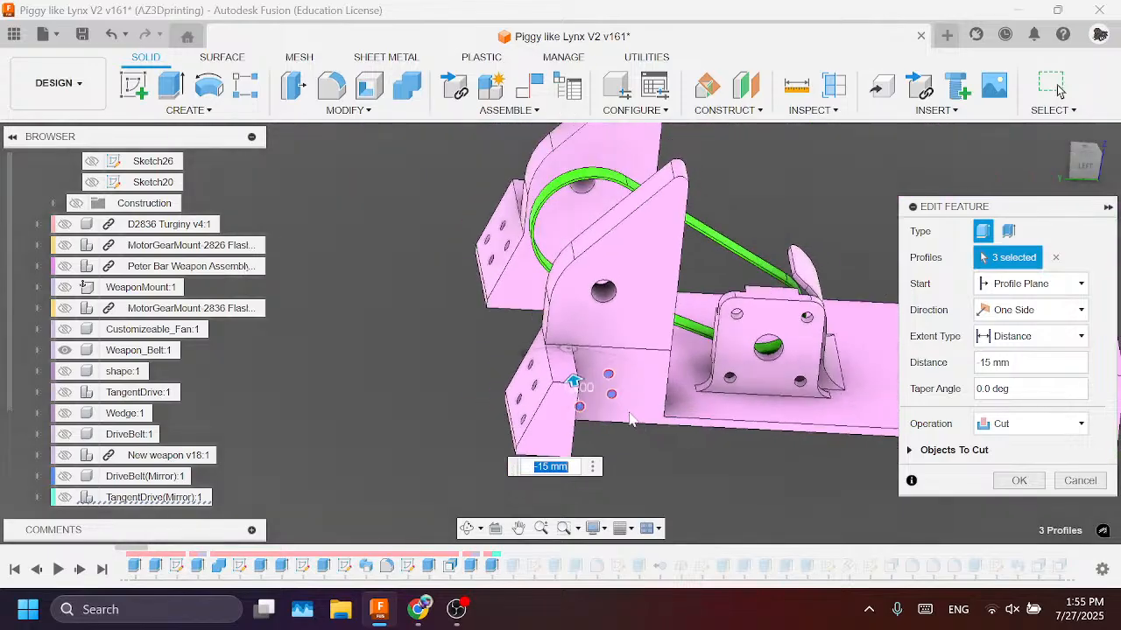
shift+middle_drag(630, 420, 512, 344)
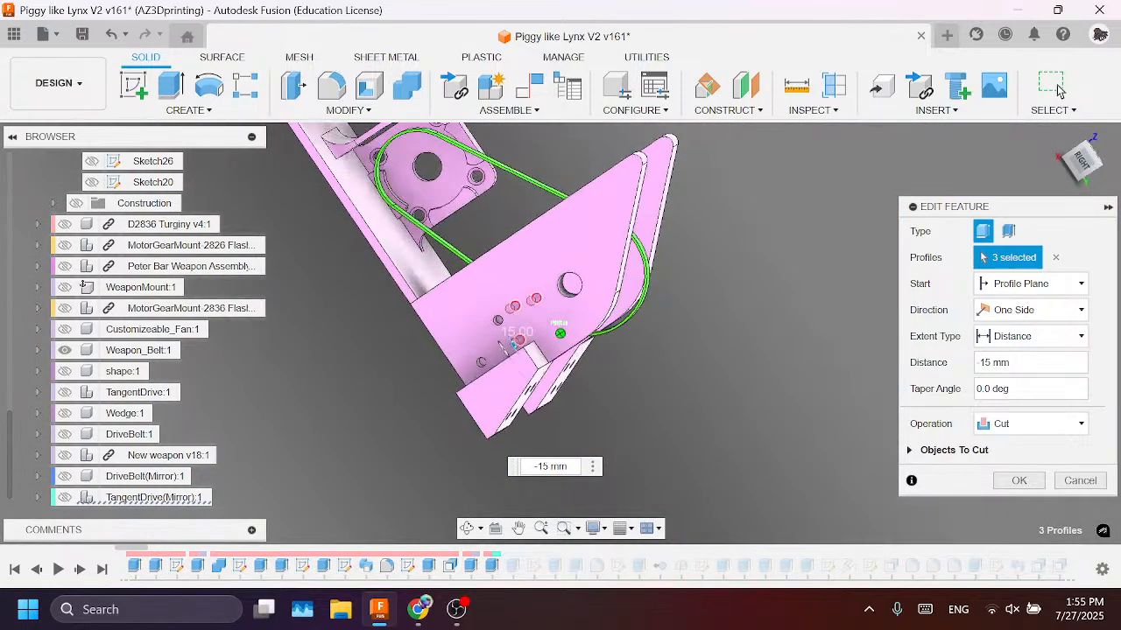
drag(1088, 141, 1067, 165)
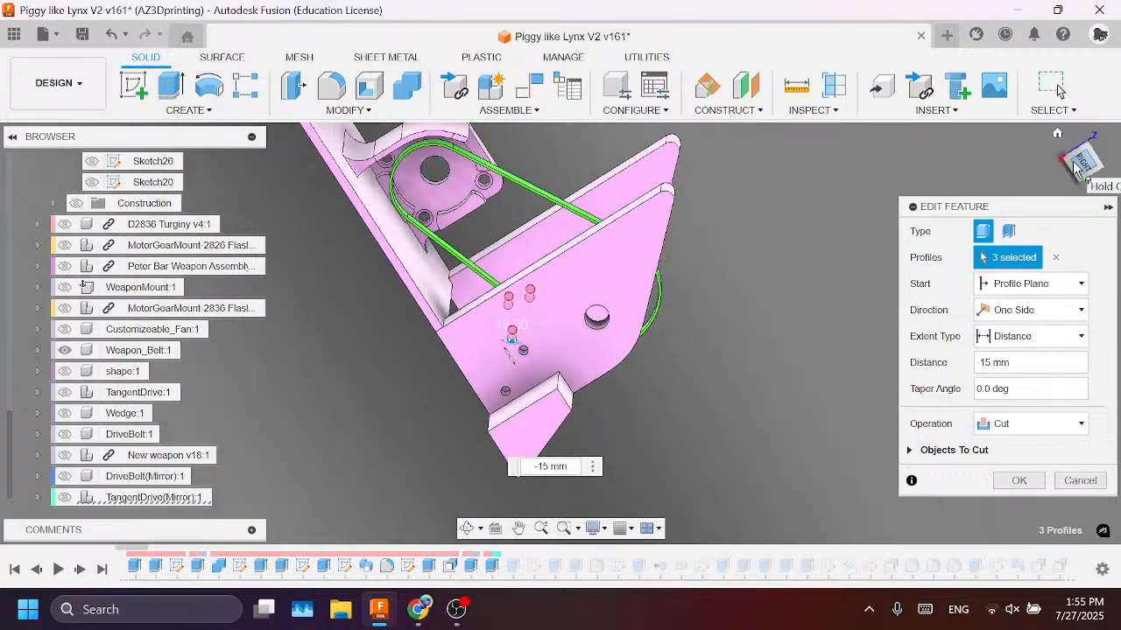
click(1075, 164)
shift+middle_drag(919, 210, 511, 343)
scroll(606, 417, up, 5)
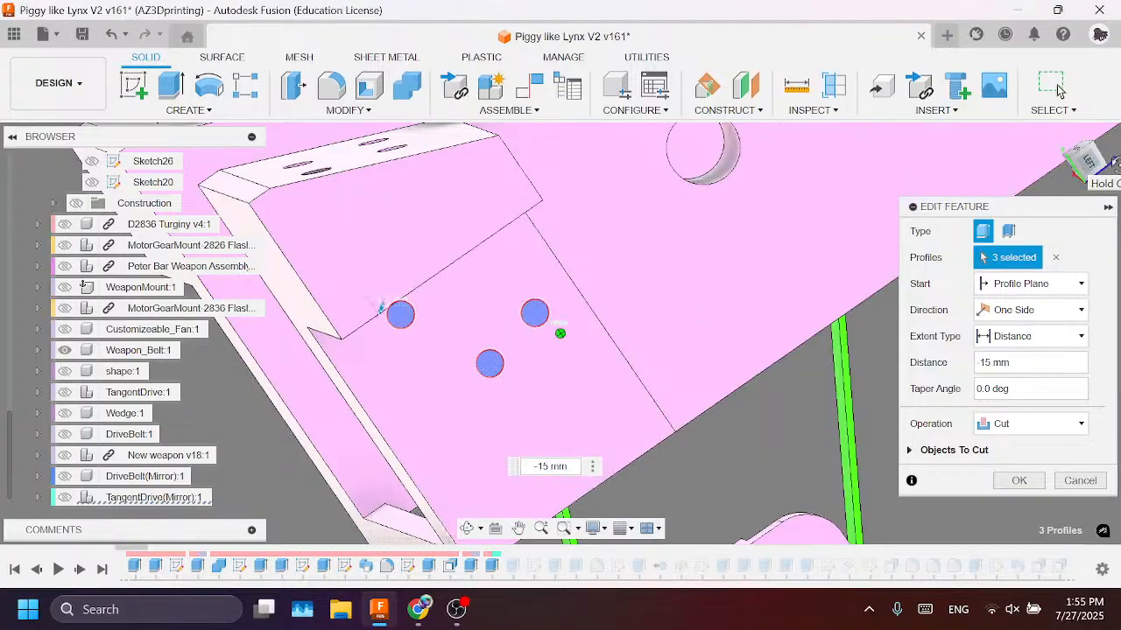
drag(1116, 165, 1081, 155)
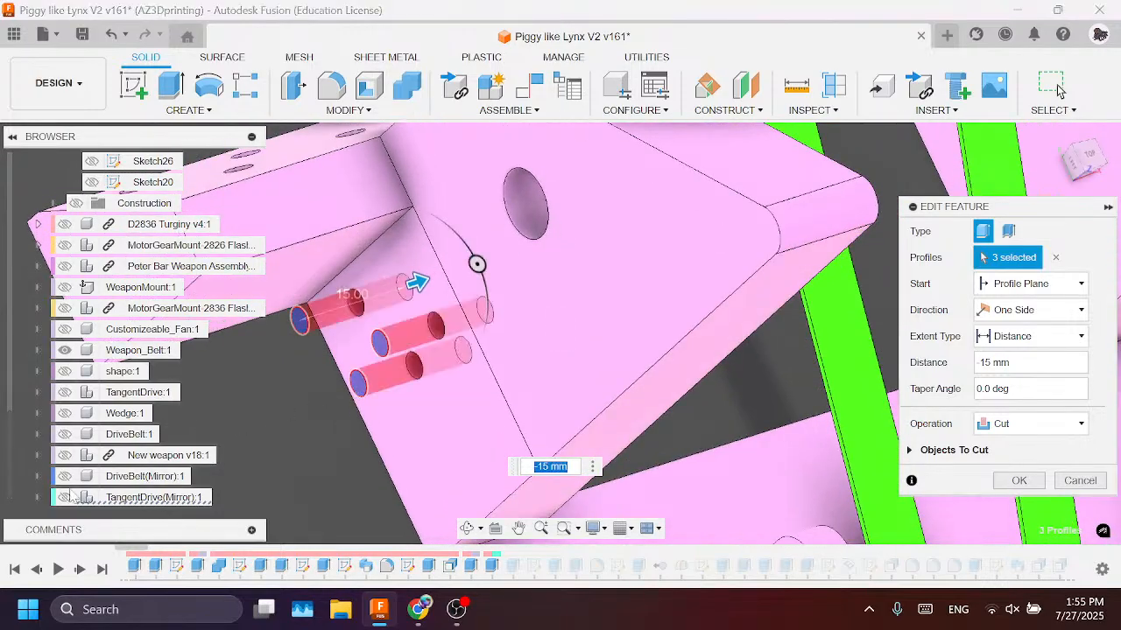
Step: Remove the hole profile nearest the motor mount from the cut, checking it against the temporarily shown TangentDrive(Mirror) component
click(64, 498)
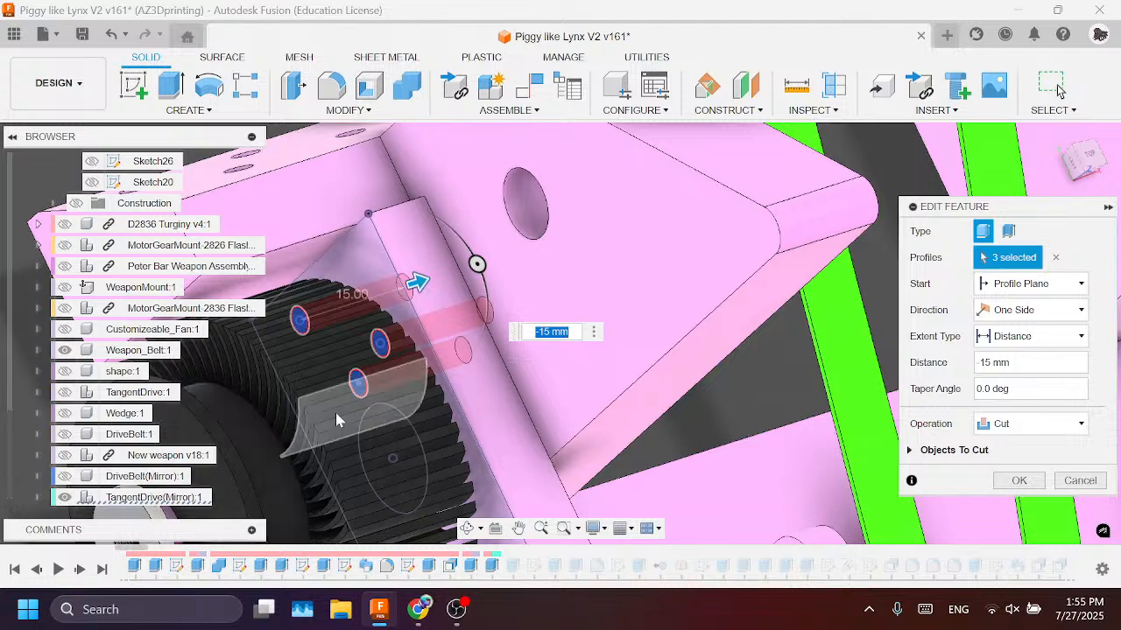
click(358, 383)
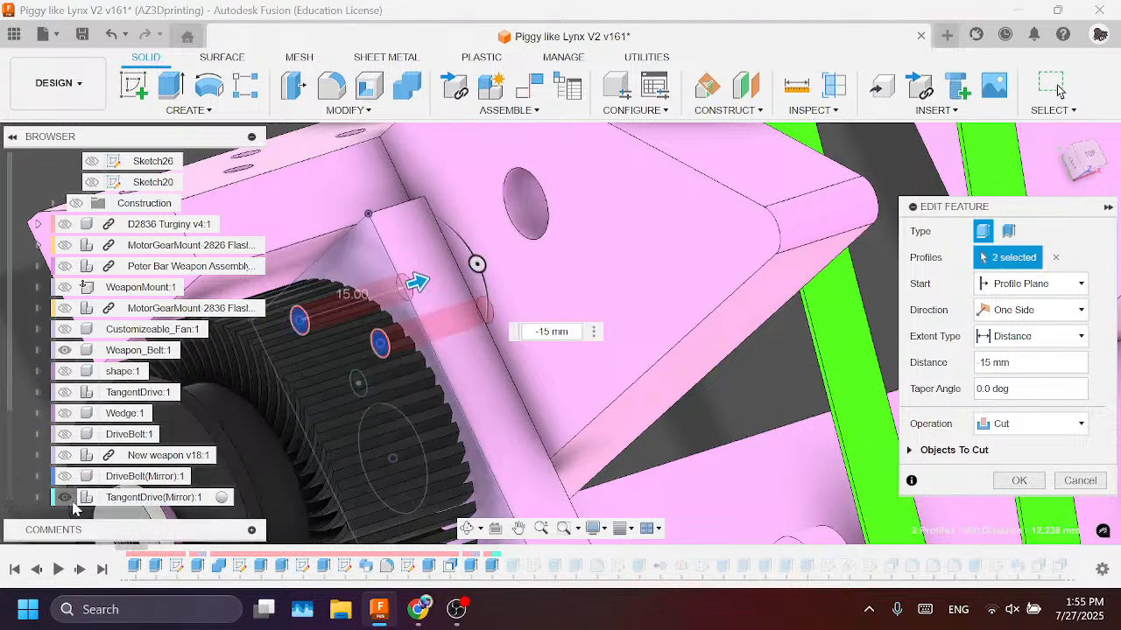
click(64, 497)
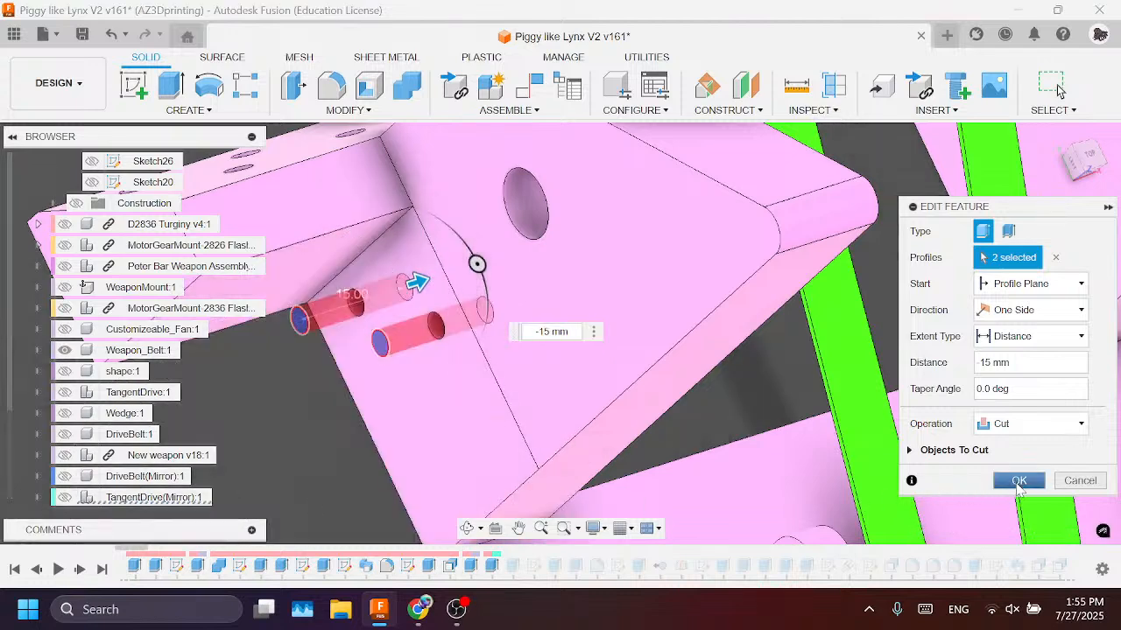
click(1018, 481)
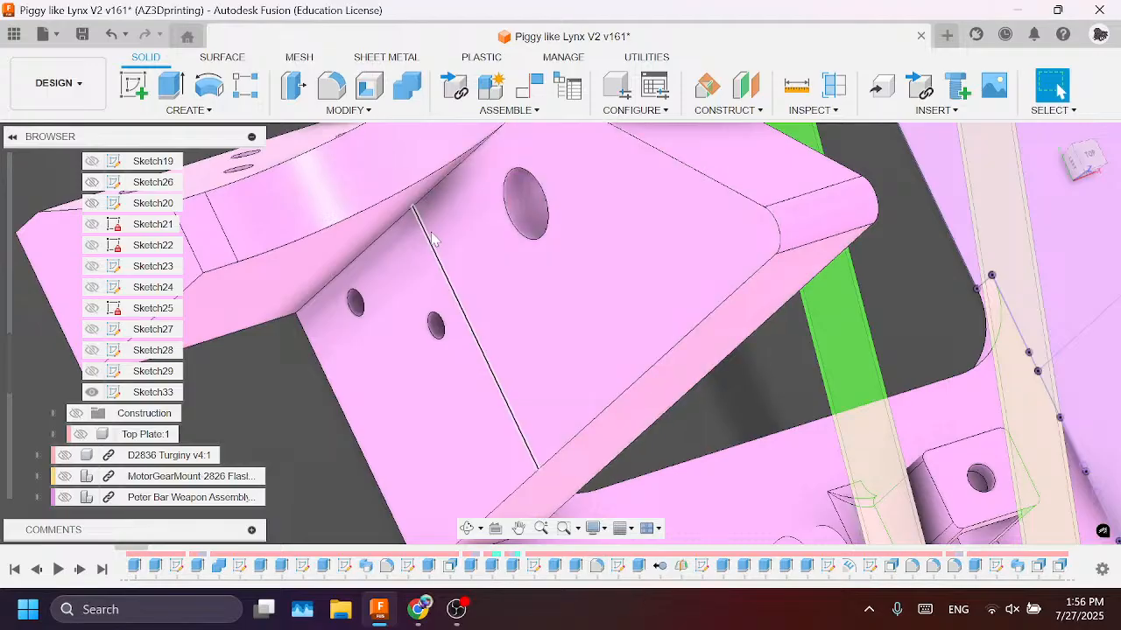
Step: Measure the chassis base plate's width between its two long side edges
scroll(429, 233, up, 2)
scroll(468, 223, down, 10)
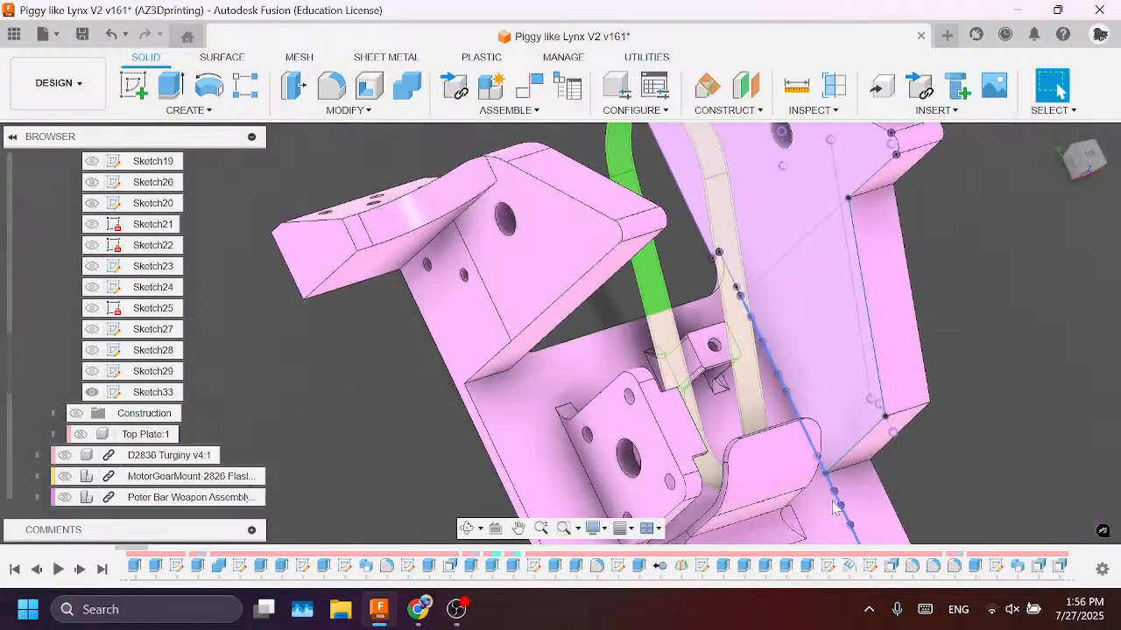
click(795, 85)
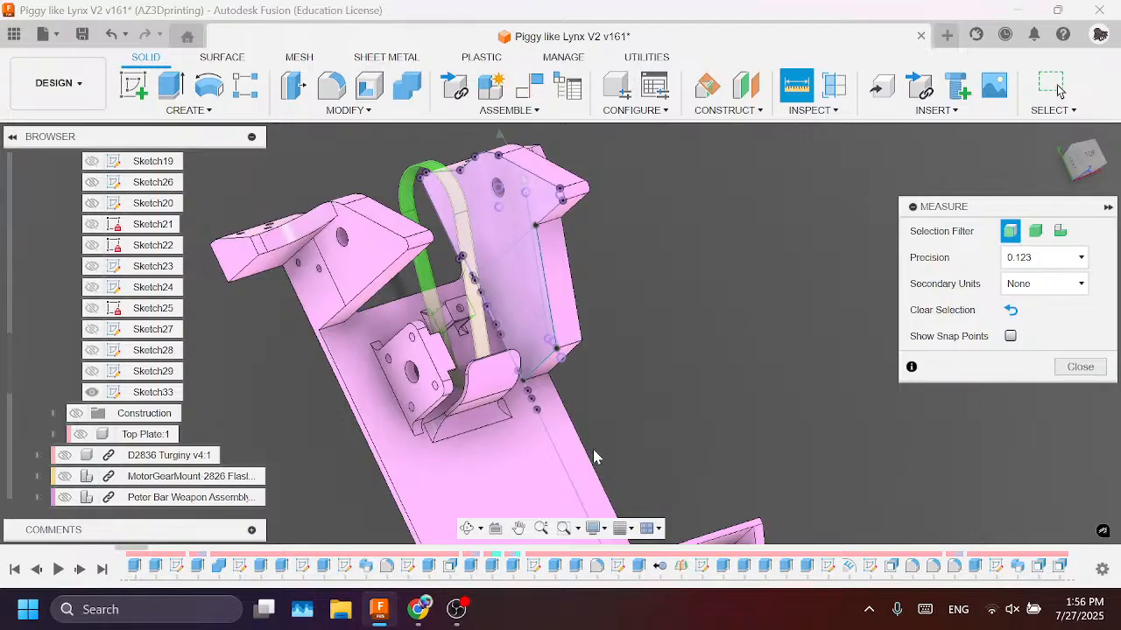
click(599, 477)
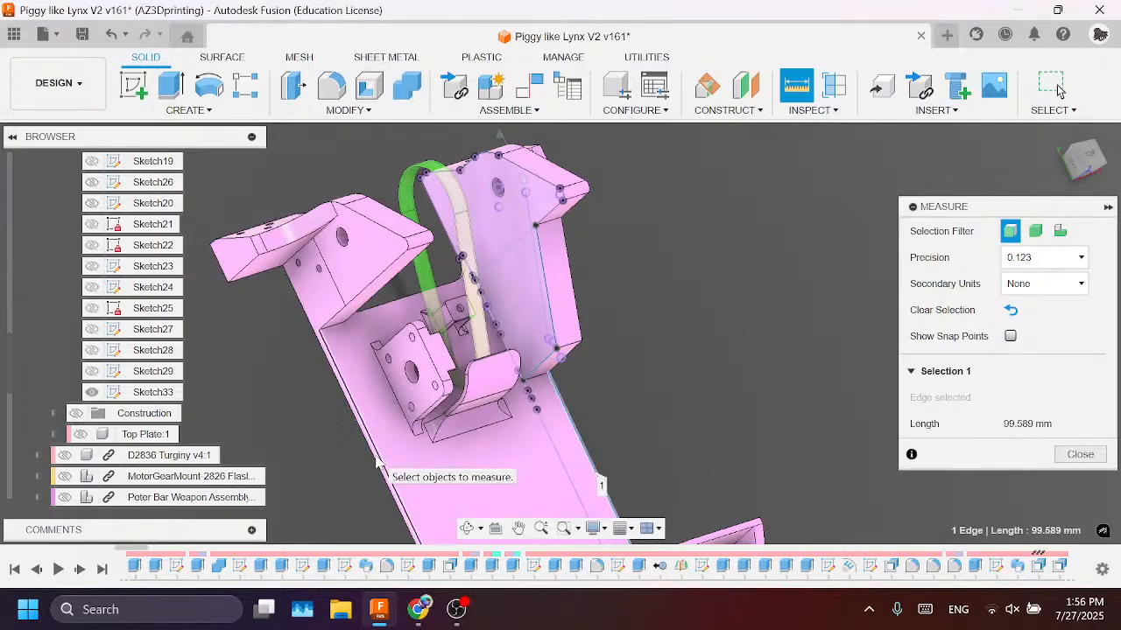
click(392, 483)
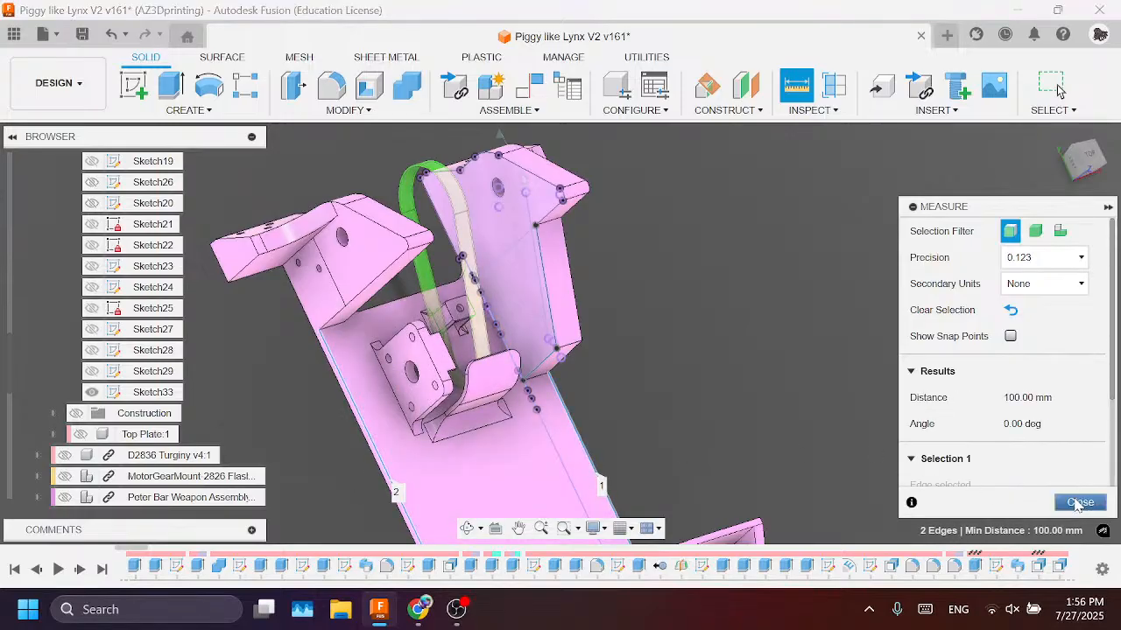
click(1080, 502)
Step: Cut the raised inner face of the weapon support opposite the visible sketch, extruding it to the adjoining wall face
scroll(425, 290, up, 3)
shift+middle_drag(267, 204, 340, 260)
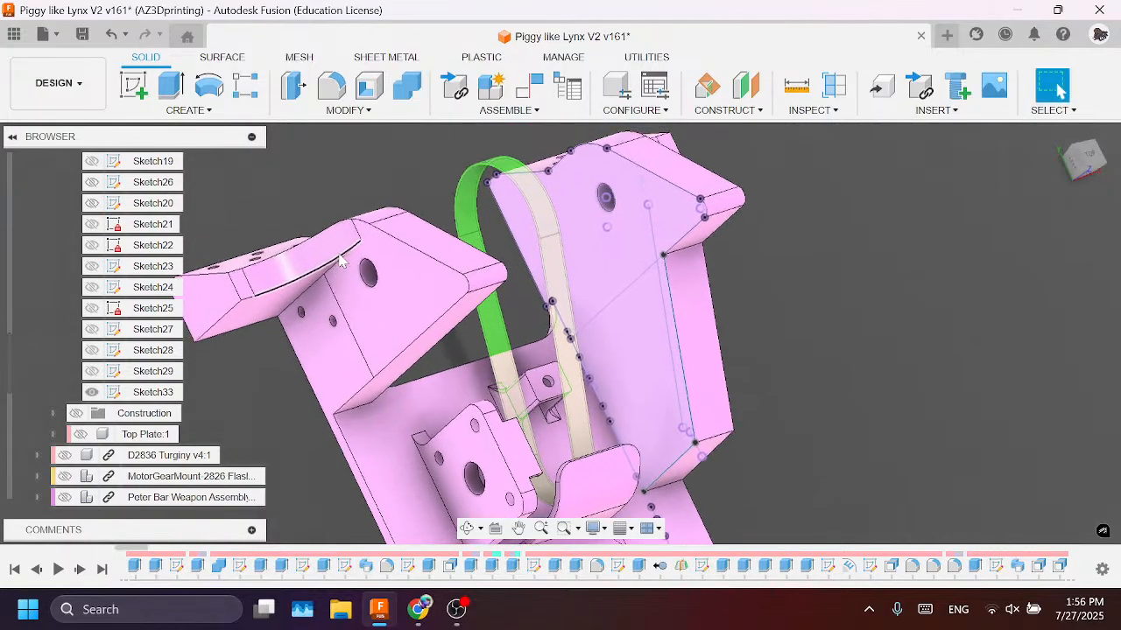
scroll(317, 563, down, 3)
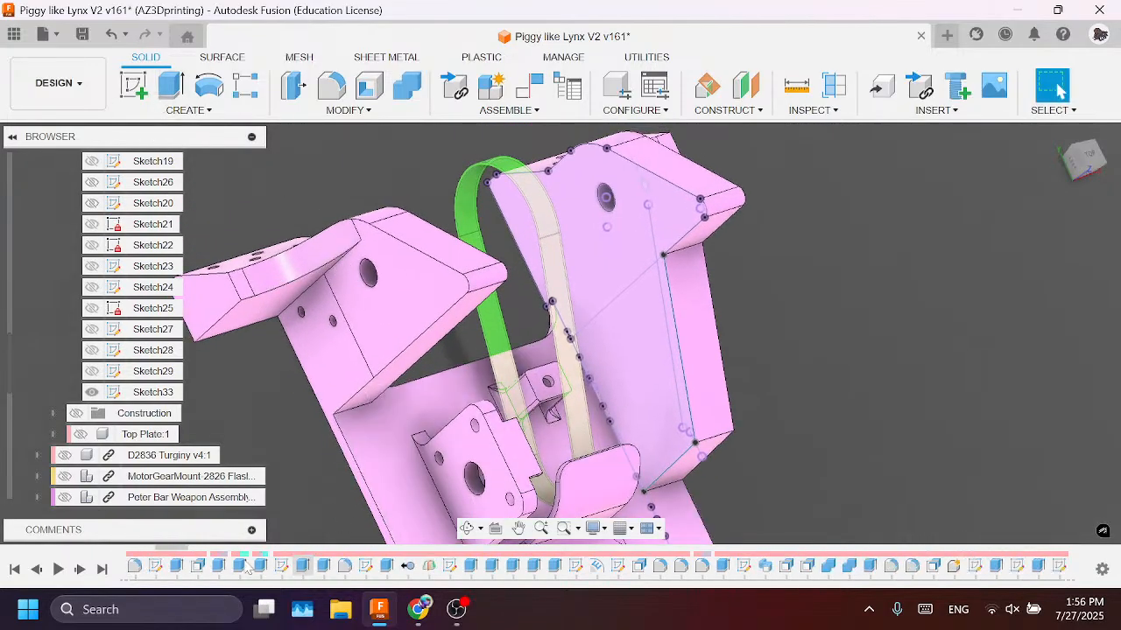
scroll(247, 539, up, 5)
scroll(350, 525, down, 5)
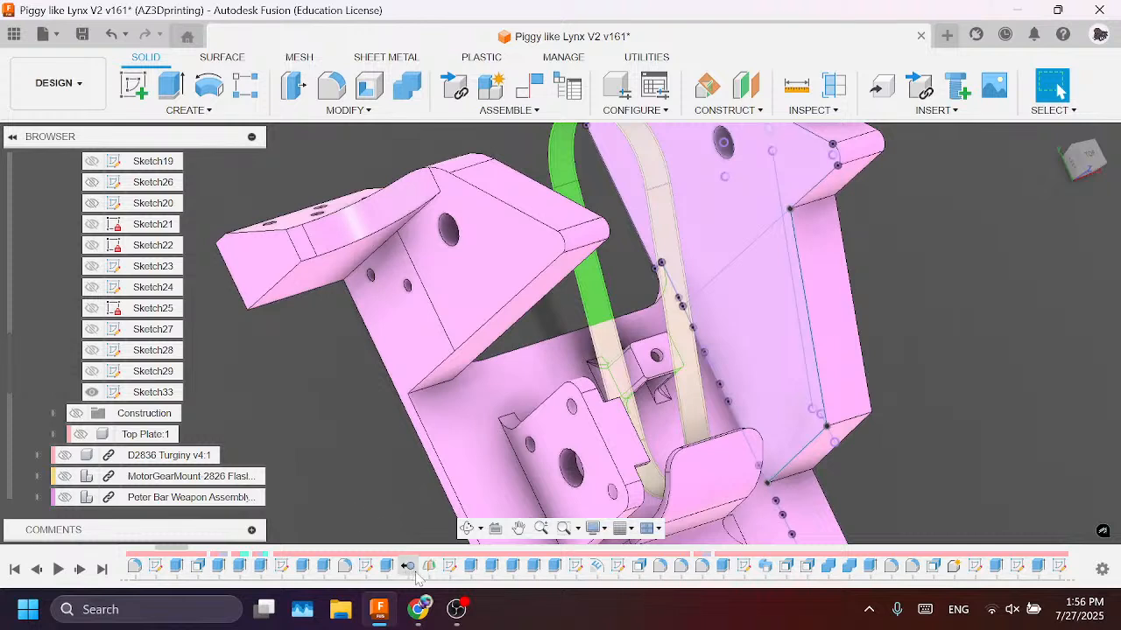
scroll(417, 569, down, 5)
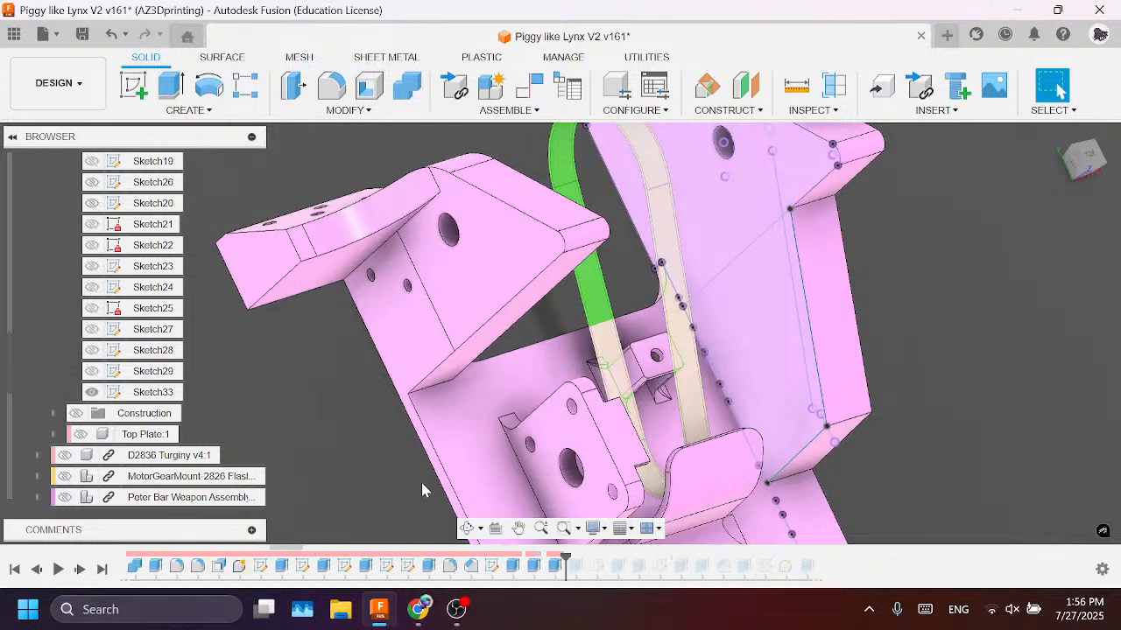
key(e)
click(486, 299)
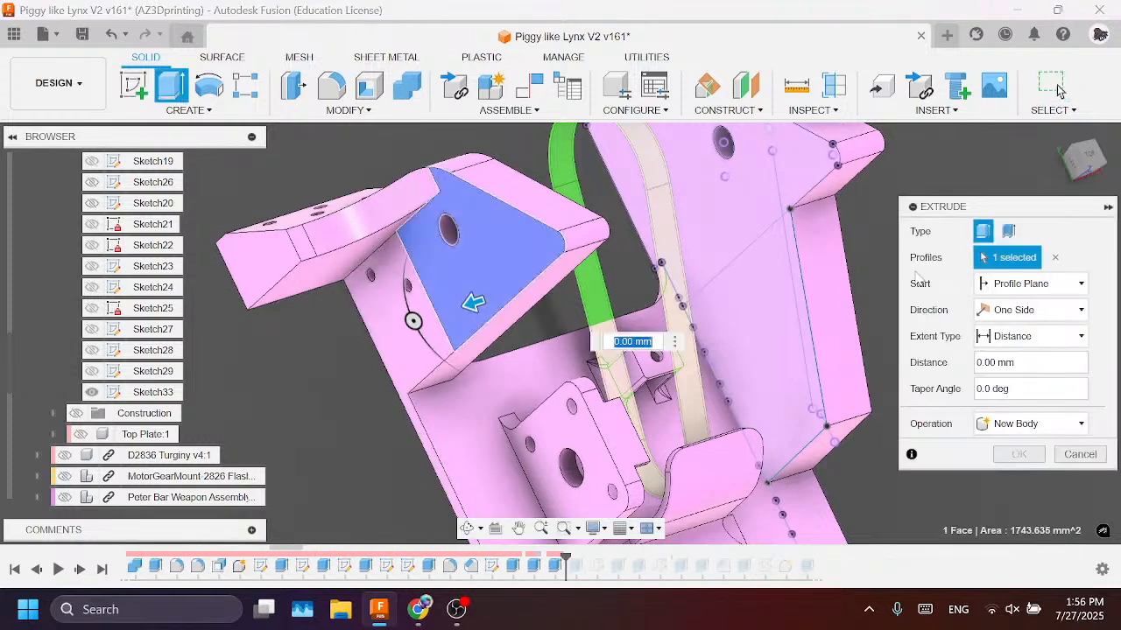
click(1030, 336)
click(1016, 375)
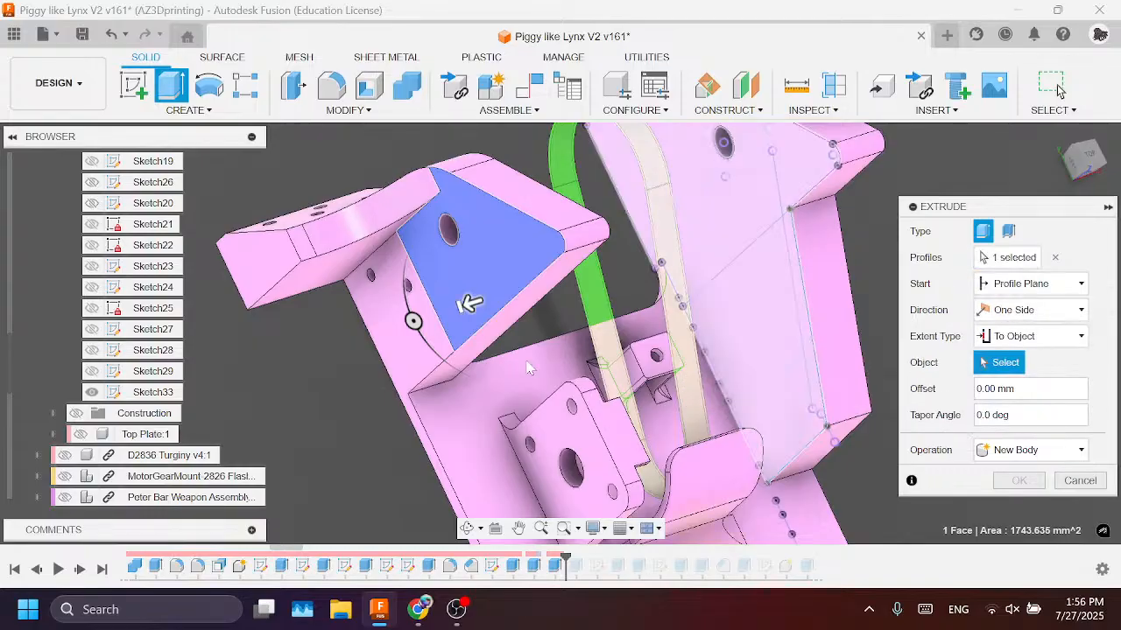
click(585, 280)
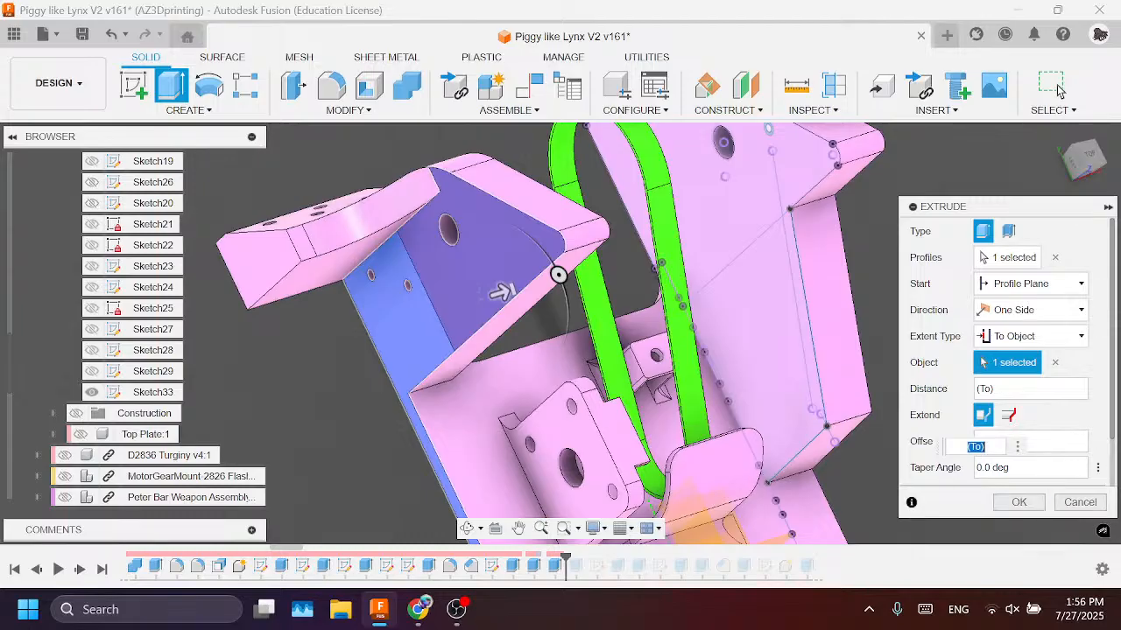
scroll(1071, 417, down, 1)
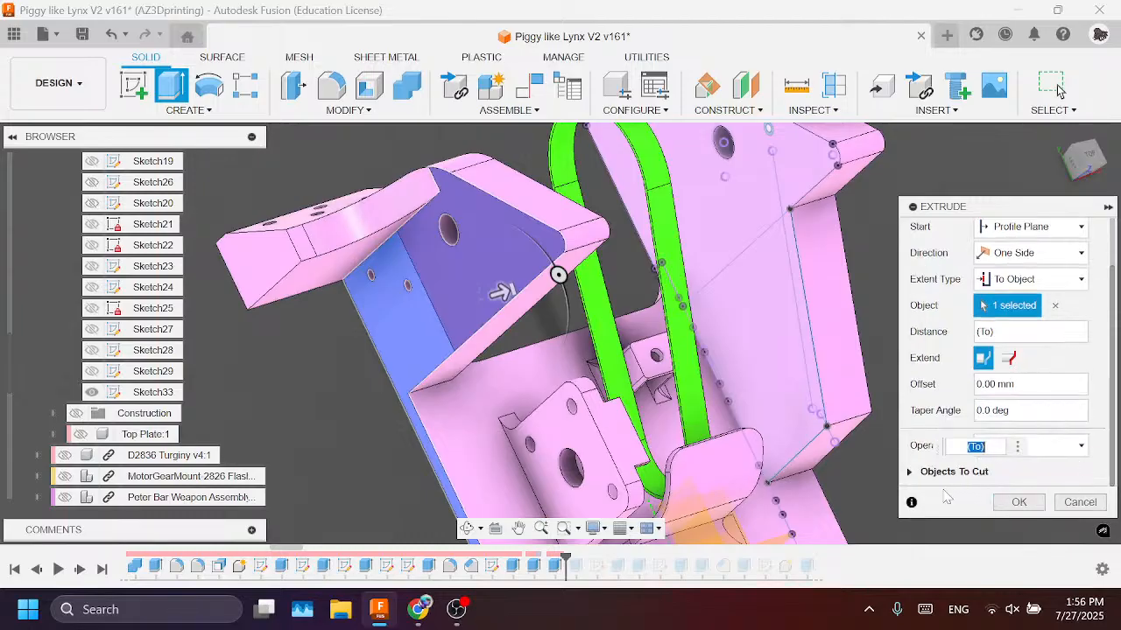
click(1055, 305)
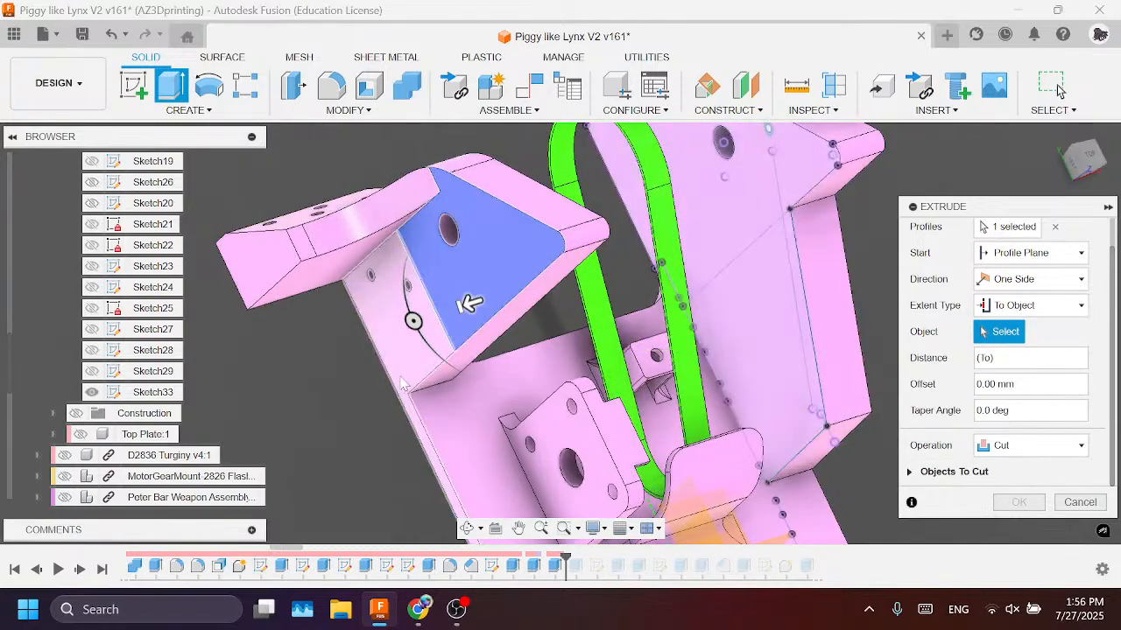
click(402, 383)
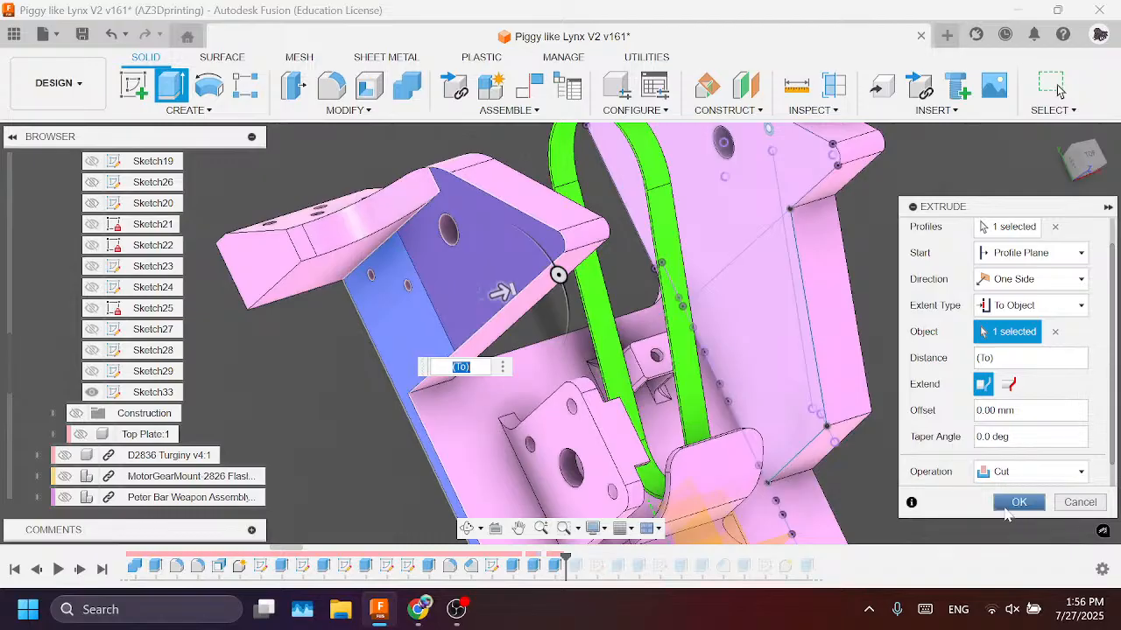
click(1007, 507)
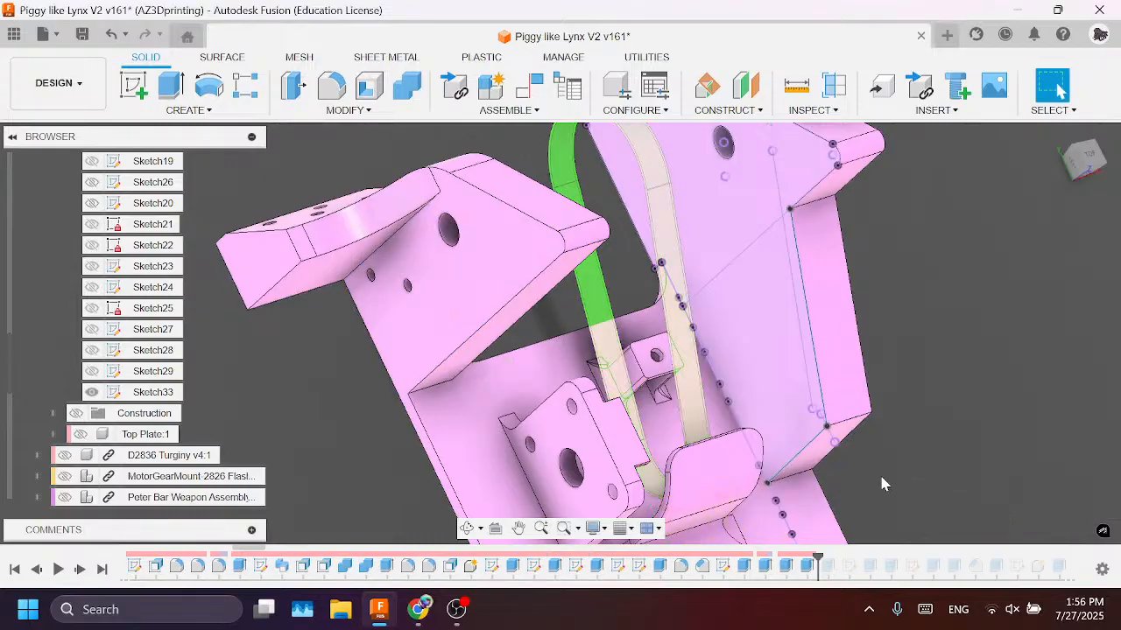
Step: Measure the distance between the base plate's two long side edges beside the motor mount
key(ctrl)
middle_drag(632, 384, 451, 213)
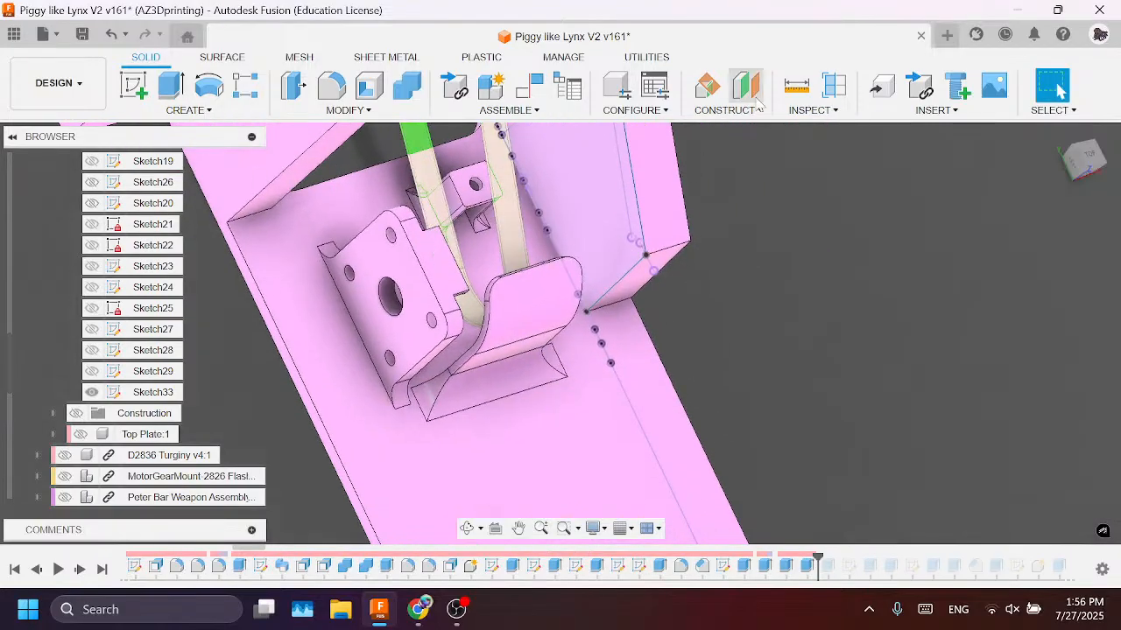
key(i)
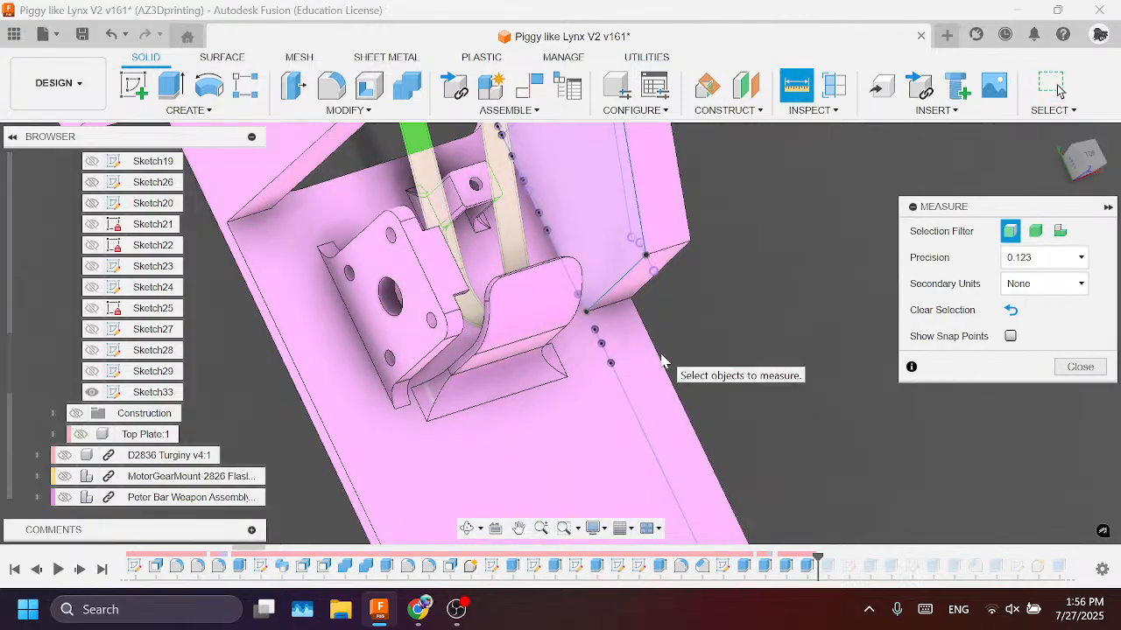
click(661, 360)
click(346, 473)
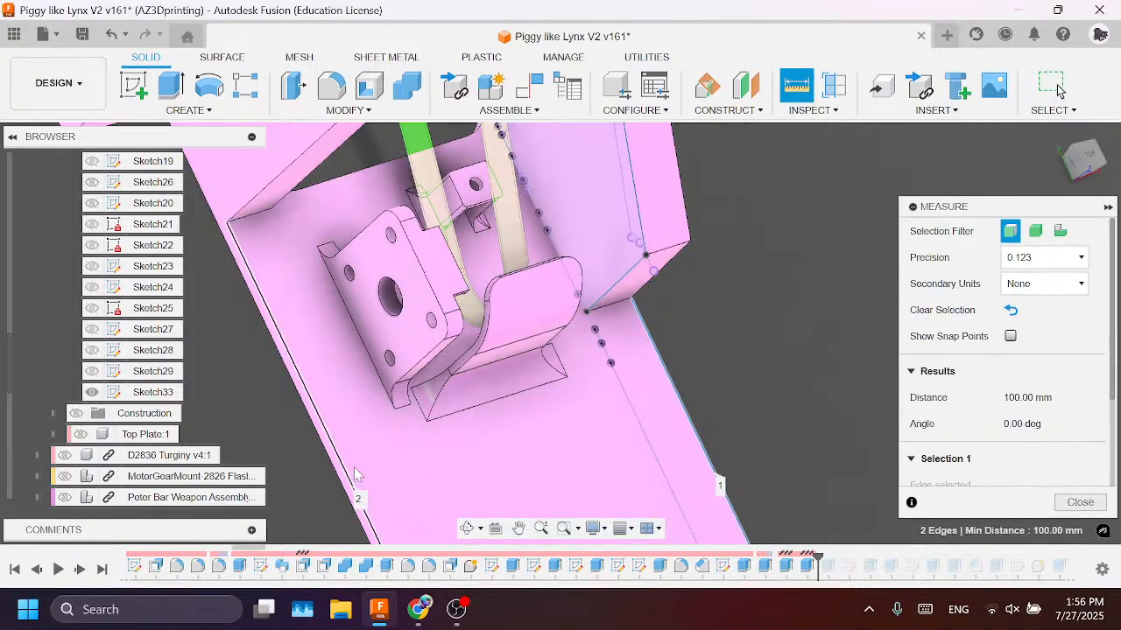
click(1087, 509)
scroll(926, 461, down, 3)
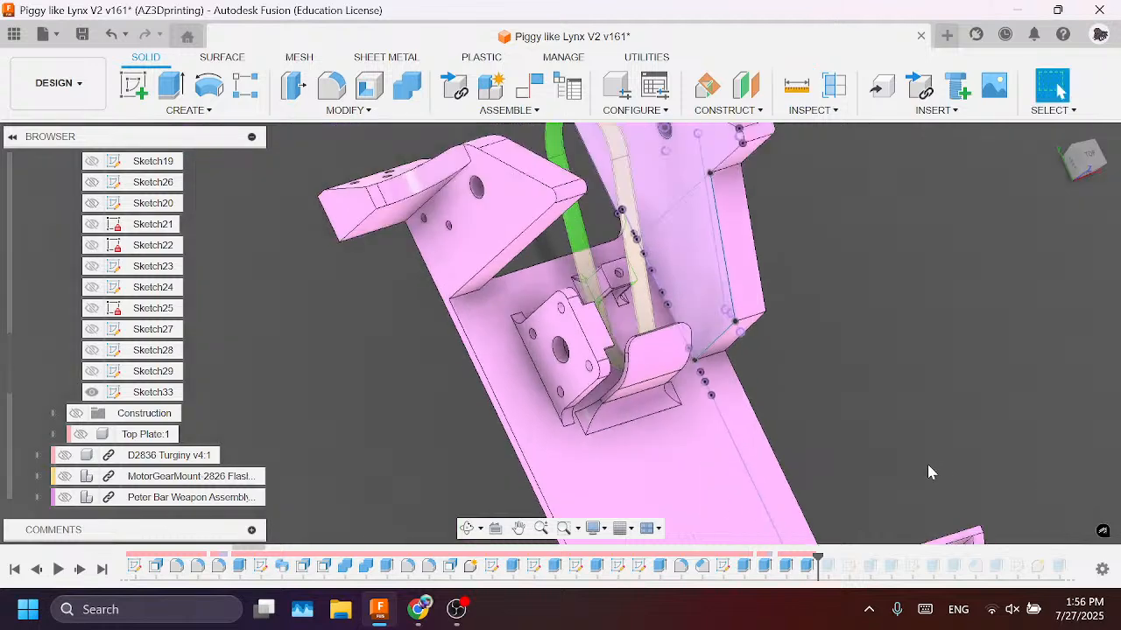
Step: Roll the history forward past Extrude67 and inspect that cut's profile and extent settings
middle_drag(880, 382, 818, 529)
drag(815, 556, 836, 558)
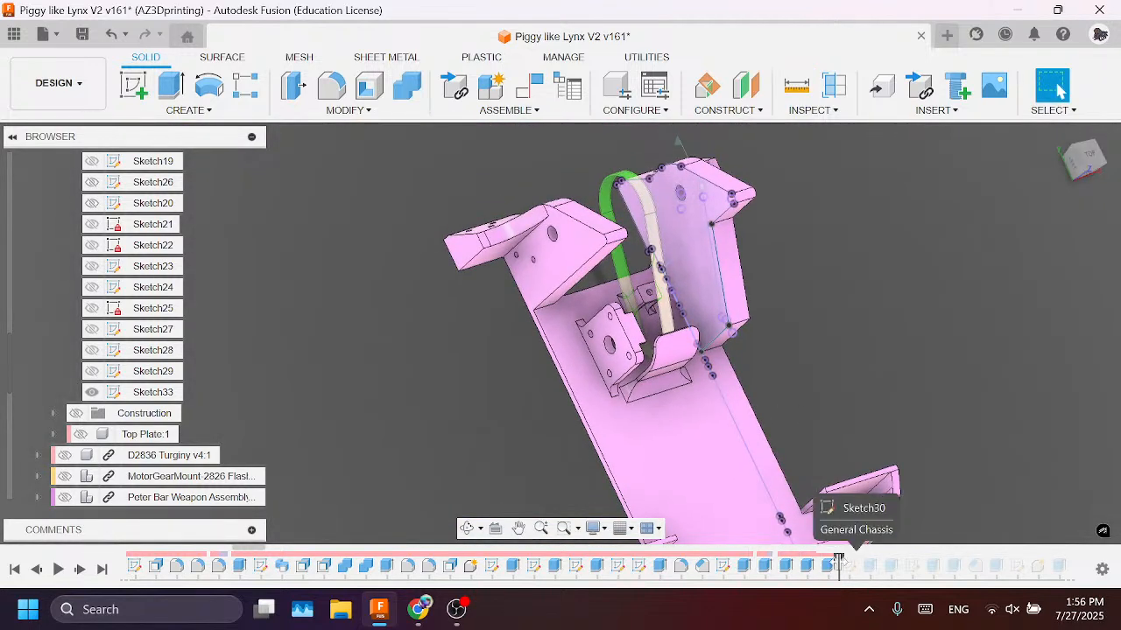
right_click(821, 566)
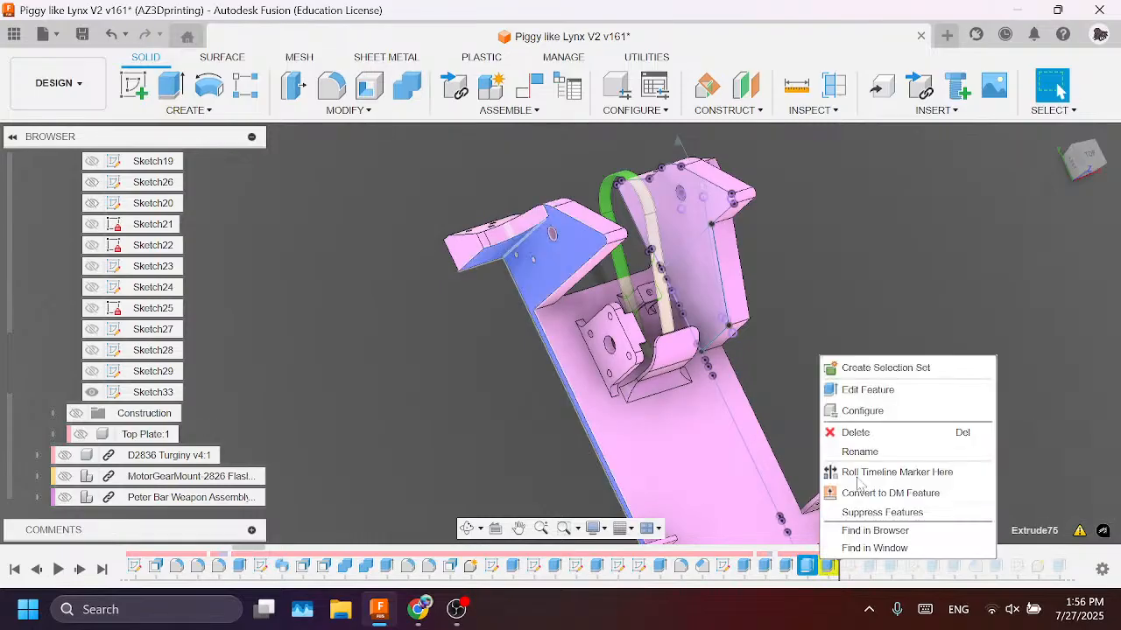
click(873, 388)
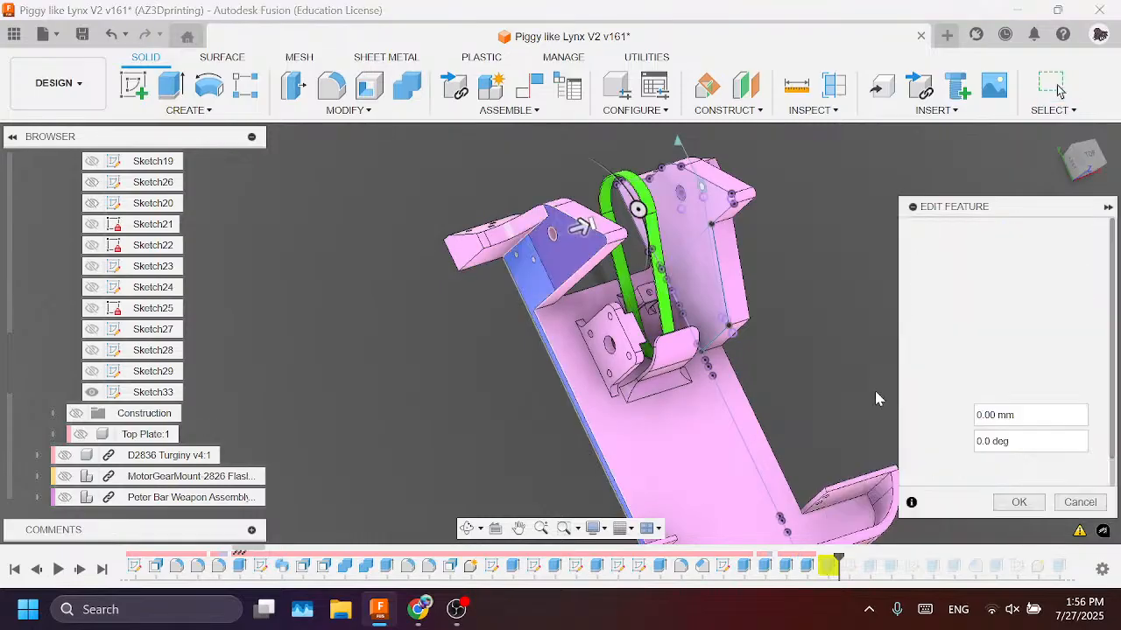
click(1079, 502)
right_click(826, 567)
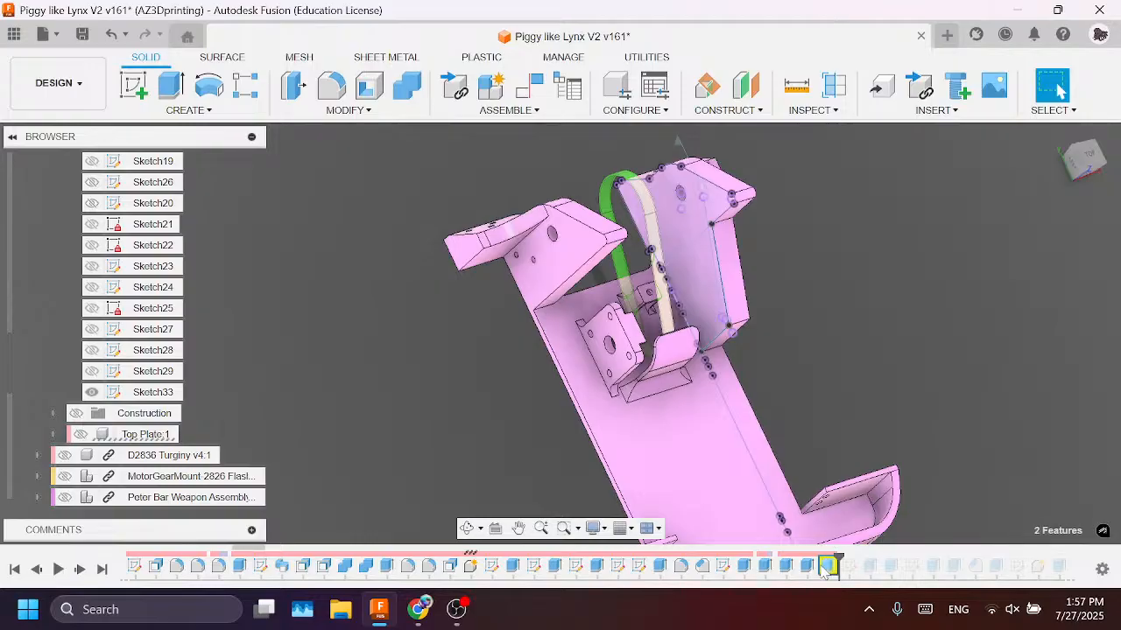
click(875, 390)
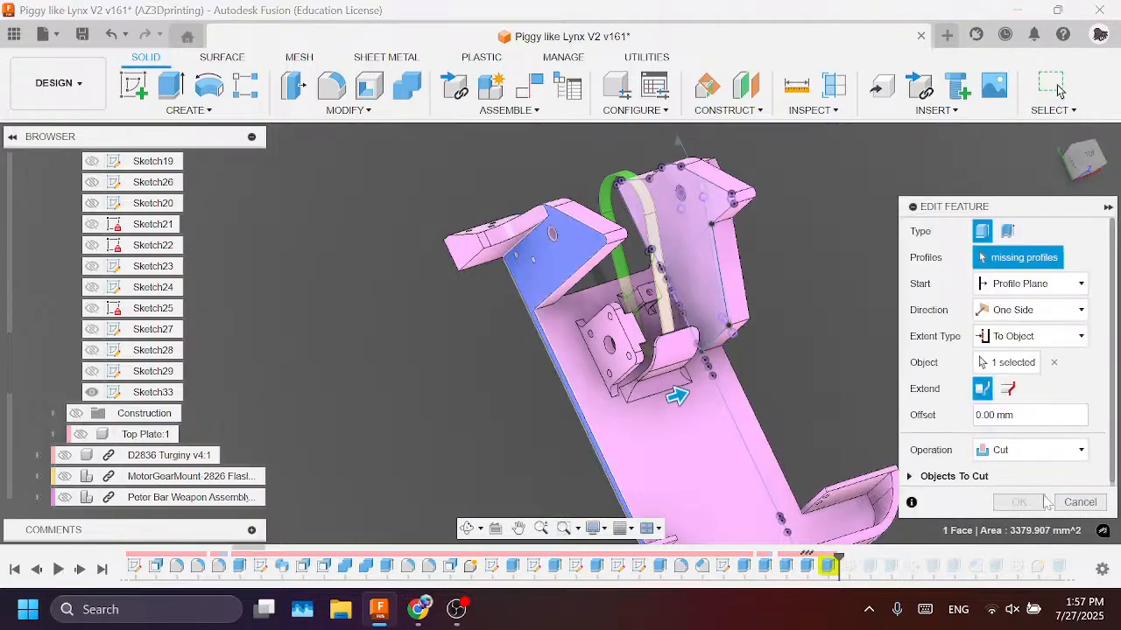
click(1079, 501)
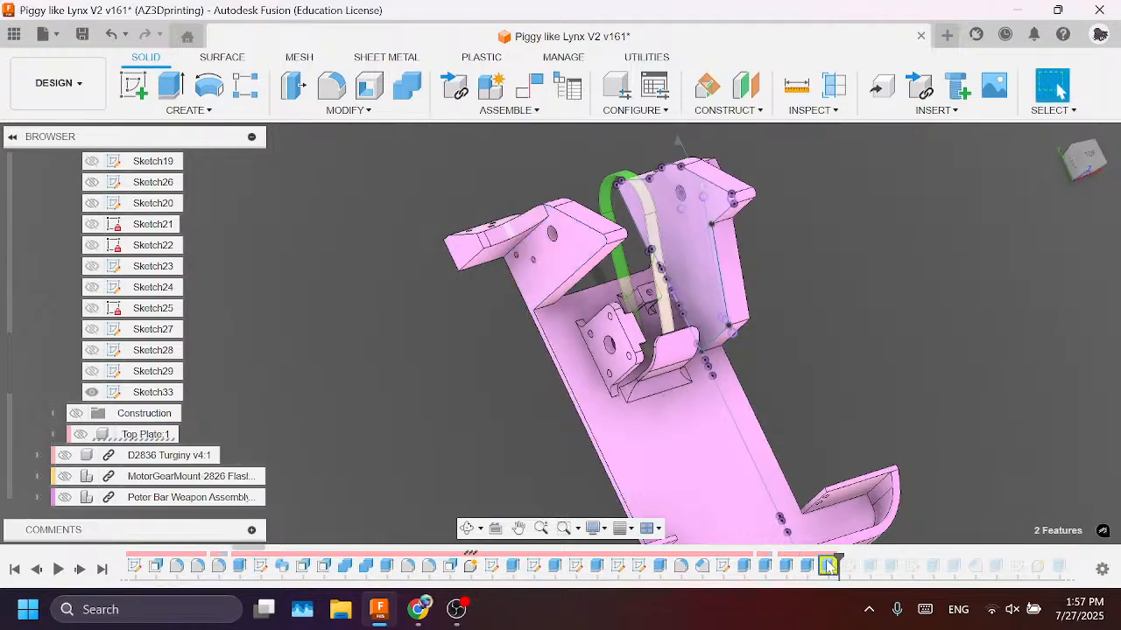
Step: Check which features depend on Extrude67 and review its Objects To Cut settings without changing the feature
key(Delete)
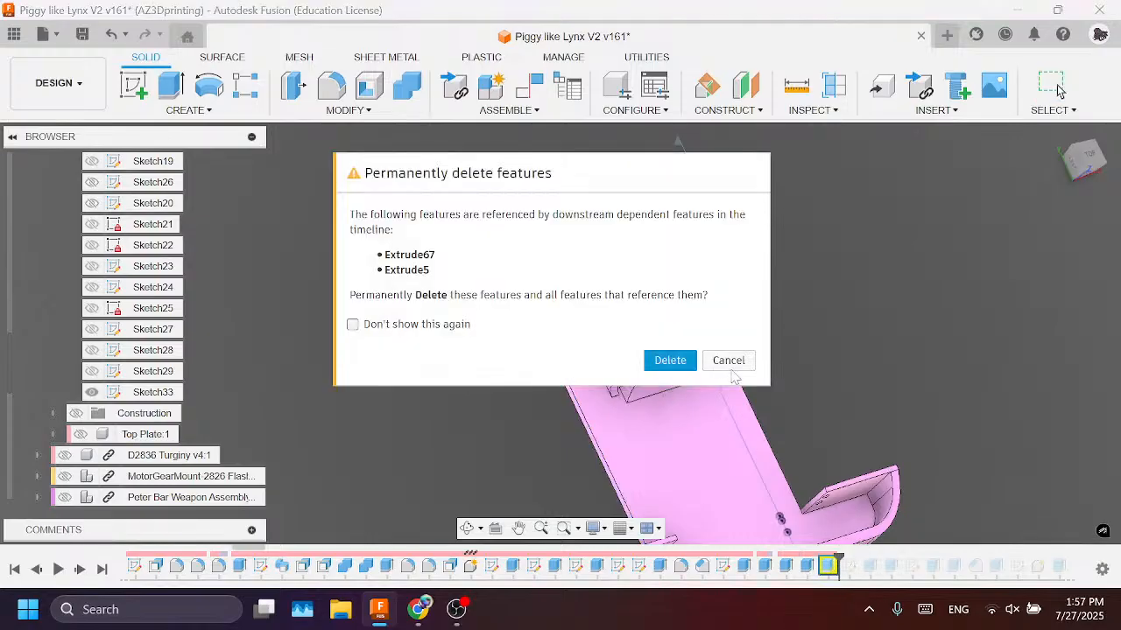
click(729, 363)
right_click(830, 570)
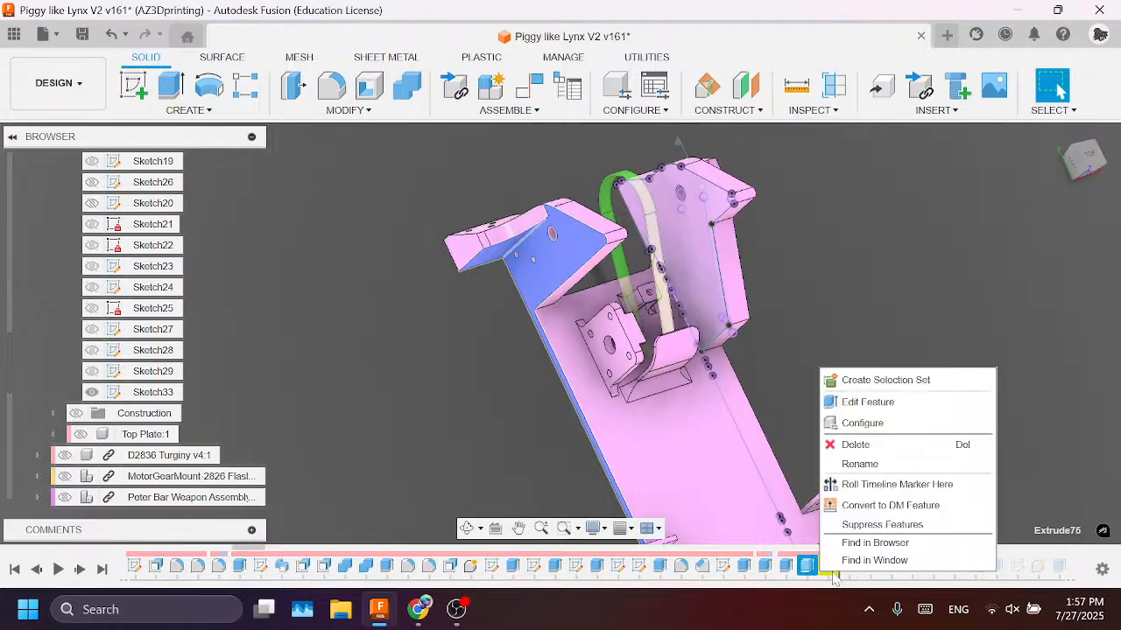
click(577, 506)
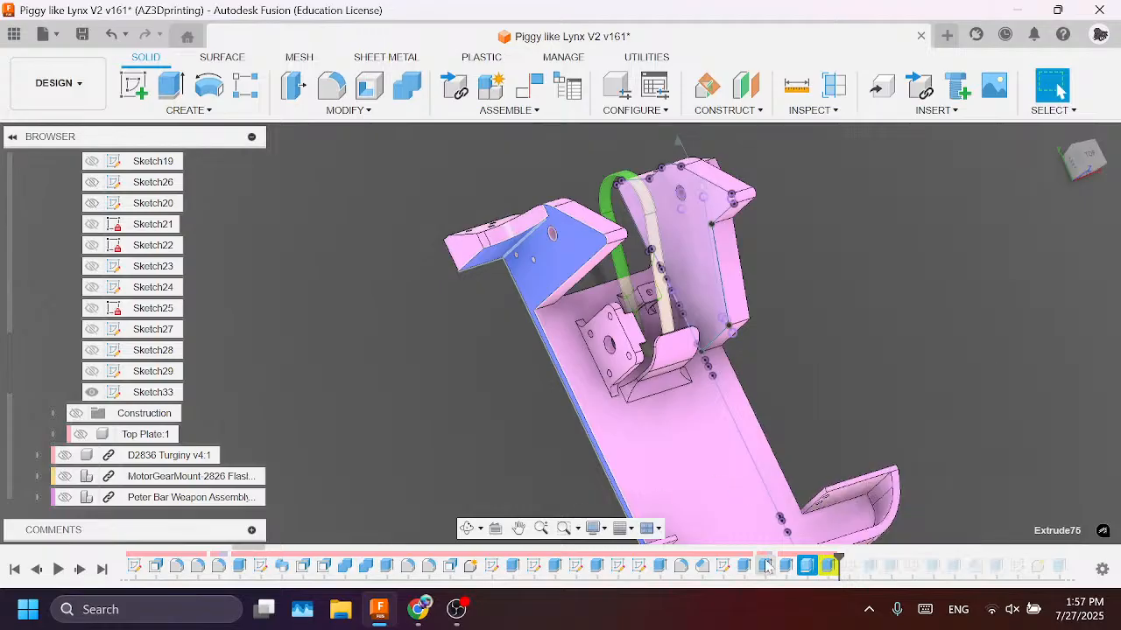
click(834, 567)
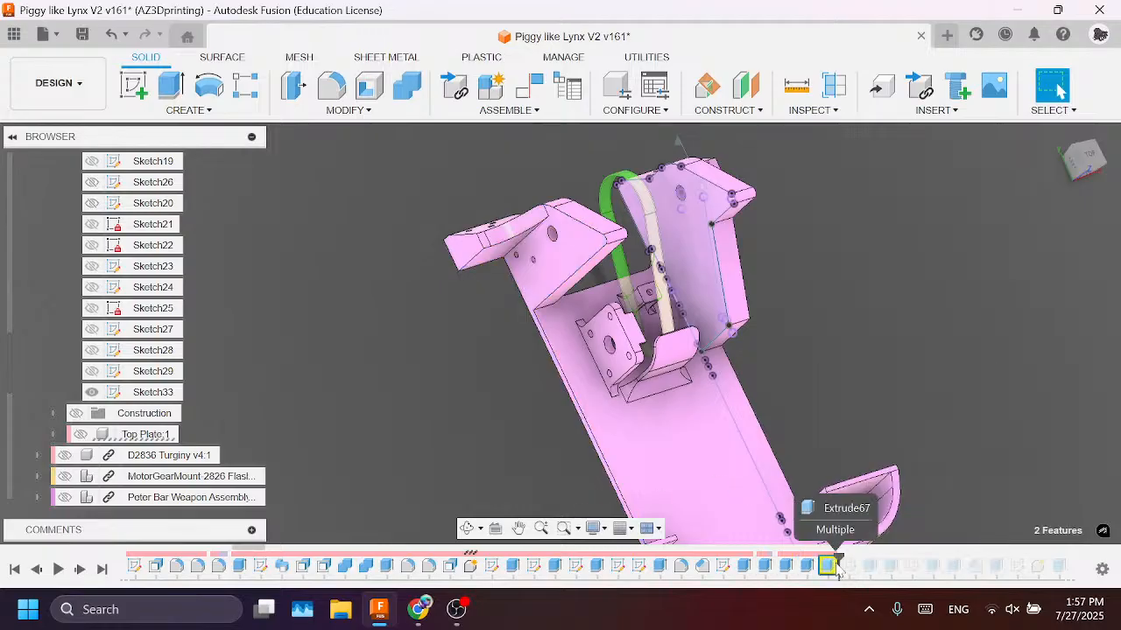
right_click(836, 566)
click(925, 386)
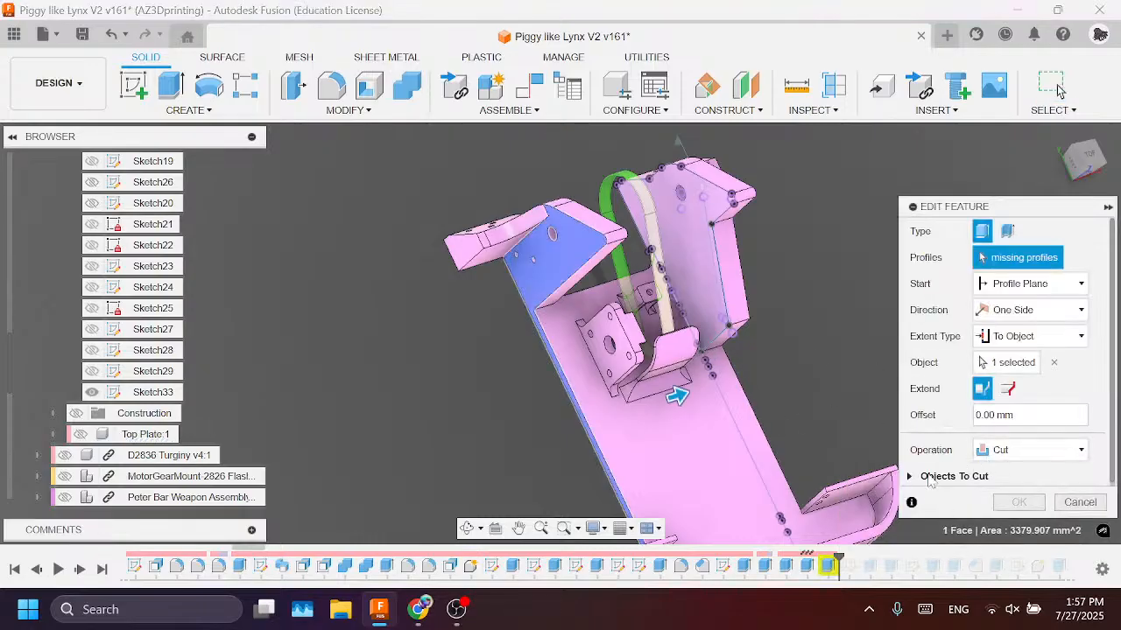
scroll(912, 438, down, 2)
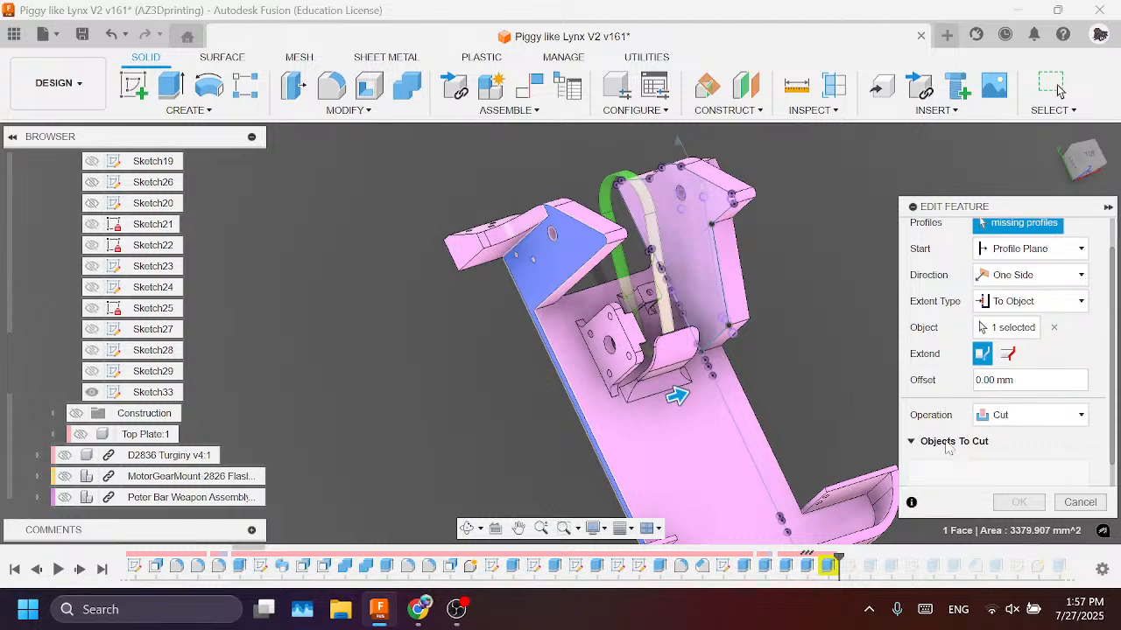
click(1079, 502)
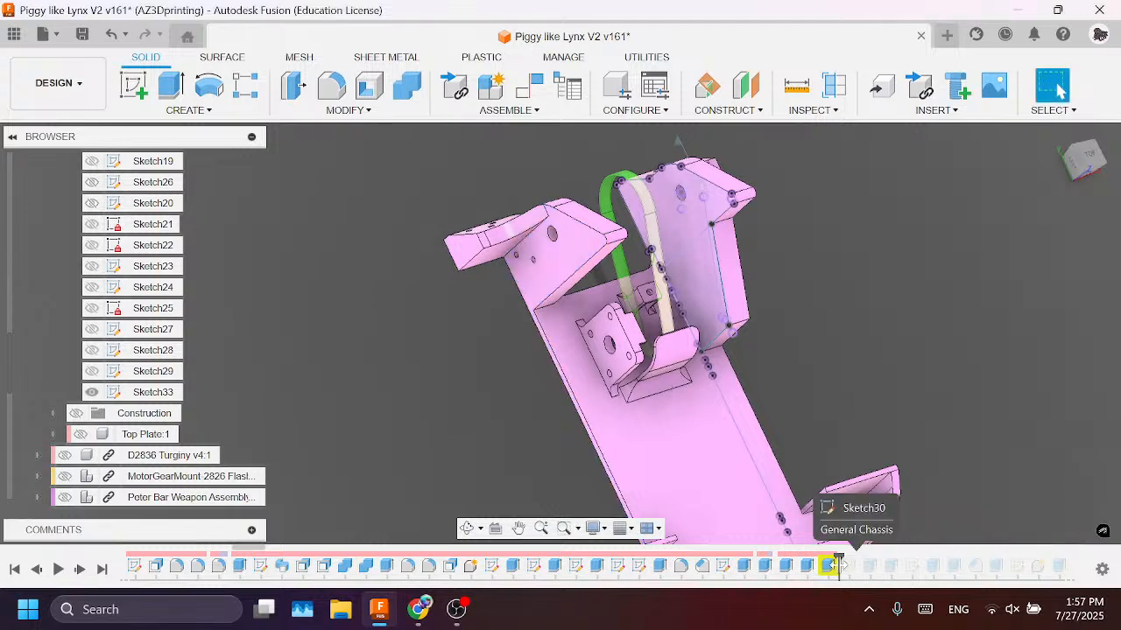
Step: Delete the Extrude67 cut and roll the history forward past the extrusion that follows Sketch31
right_click(829, 569)
click(981, 324)
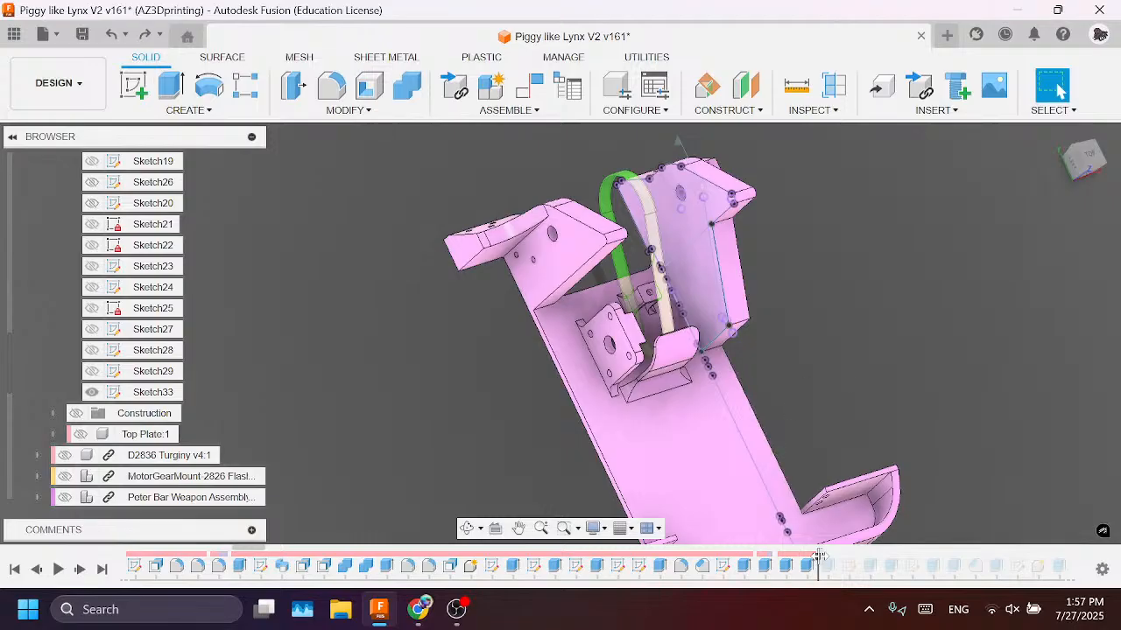
mouse_move(818, 557)
mouse_down()
mouse_move(796, 557)
mouse_move(922, 559)
mouse_up()
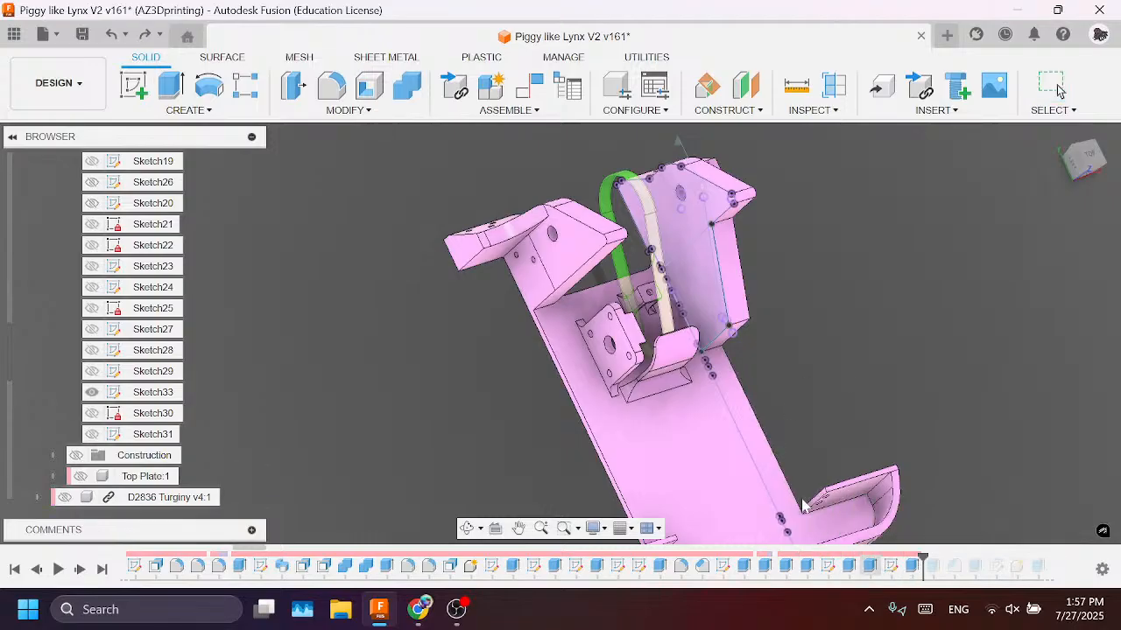
scroll(815, 391, up, 3)
scroll(776, 409, down, 3)
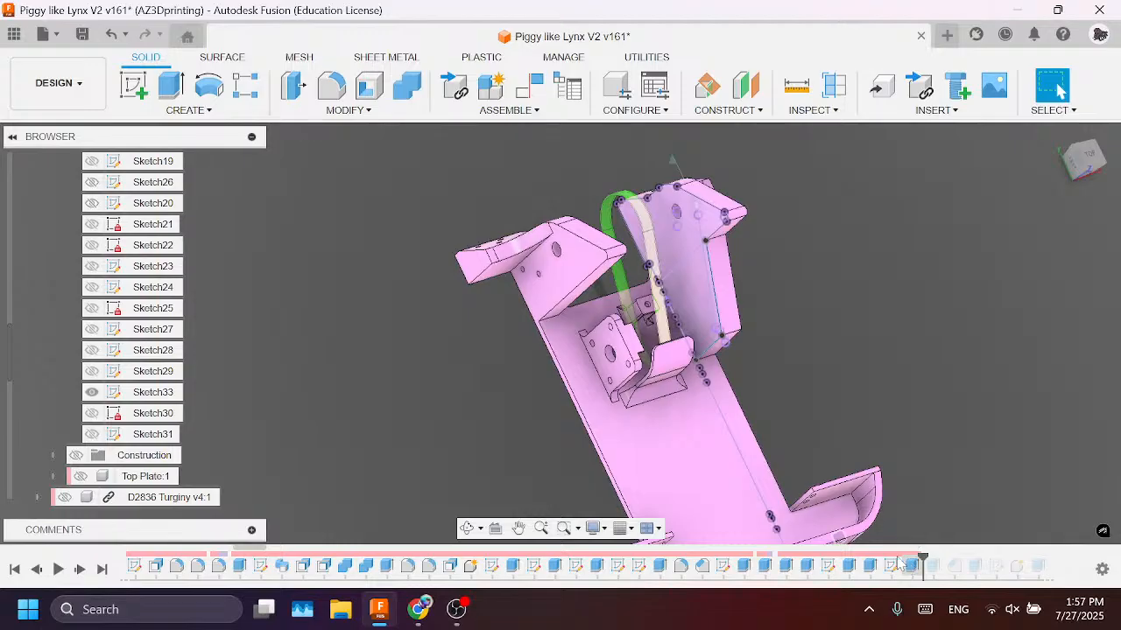
Step: Highlight Sketch33 and Sketch31 in turn to identify the chassis geometry each one defines
click(149, 392)
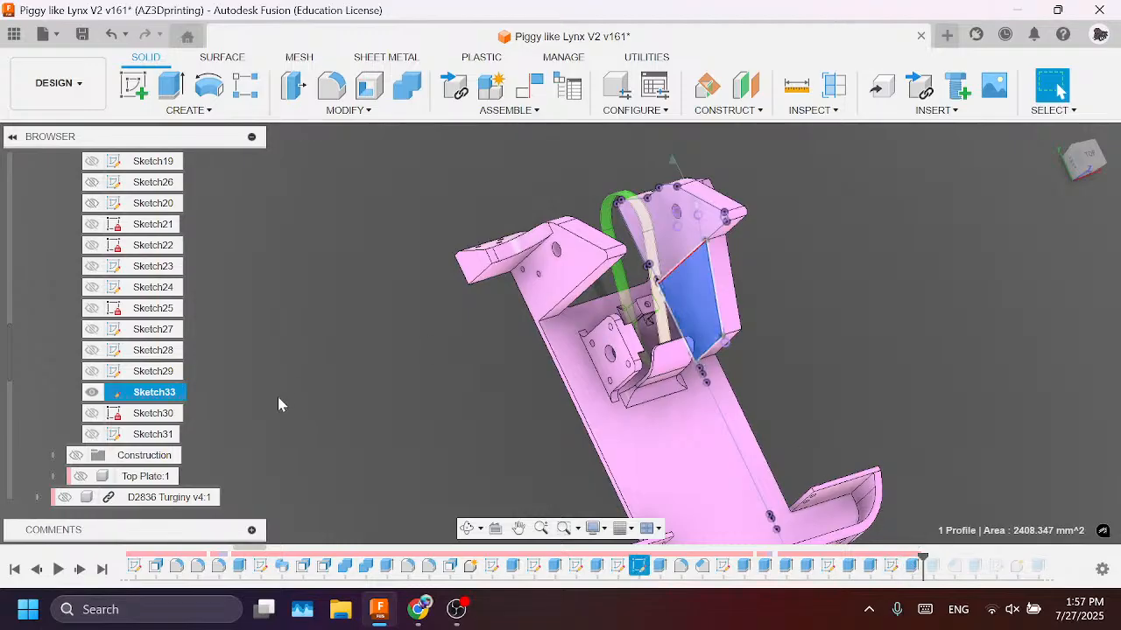
click(153, 435)
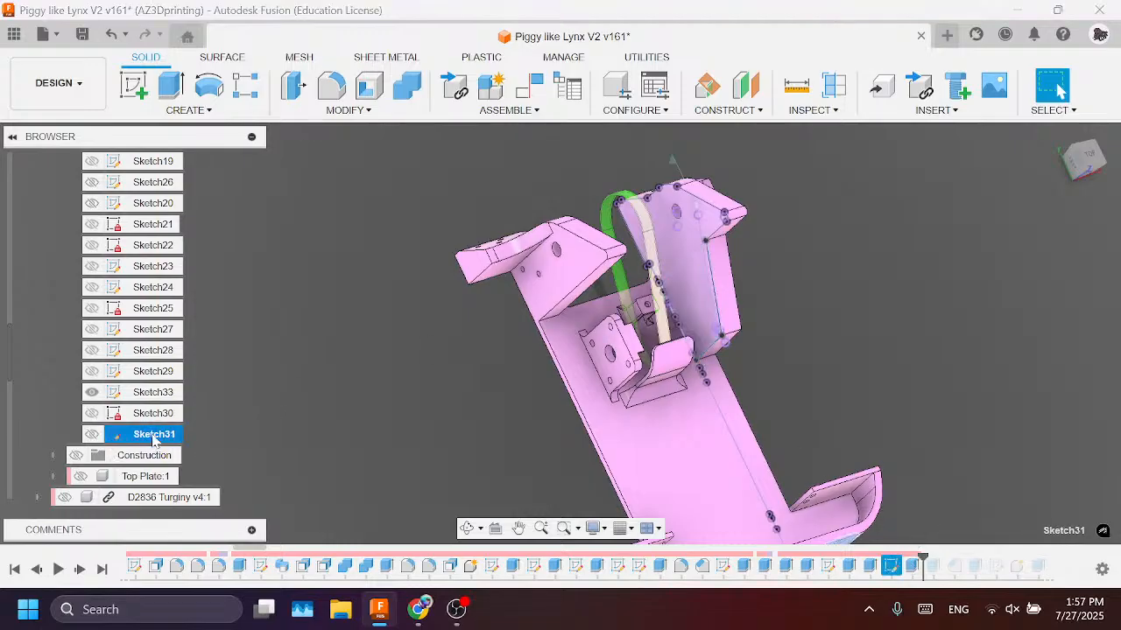
click(153, 392)
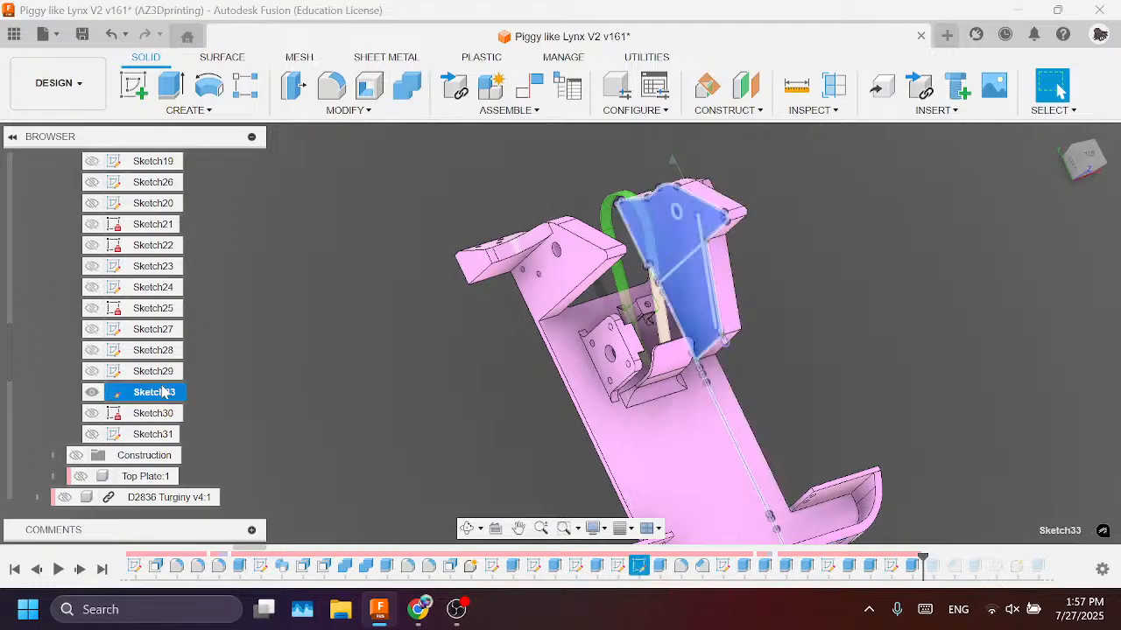
scroll(778, 265, up, 3)
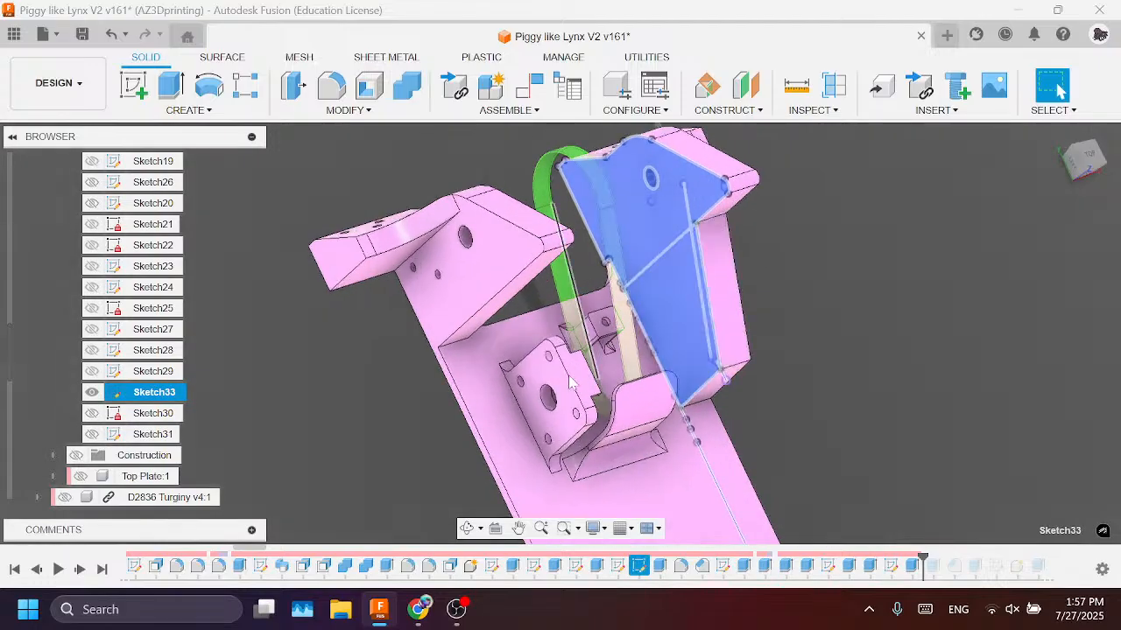
Step: Roll the history back to just after the extrusion that forms the full weapon support wall on Sketch33's side
scroll(494, 375, up, 4)
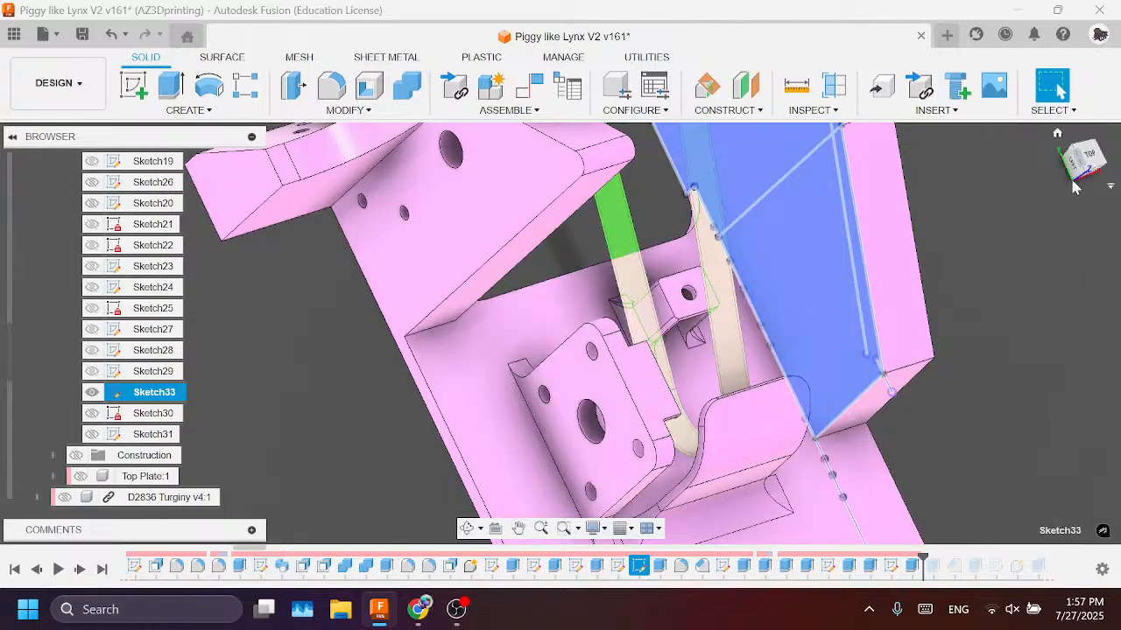
mouse_move(1082, 170)
mouse_down()
mouse_move(1033, 120)
mouse_move(1065, 168)
mouse_up()
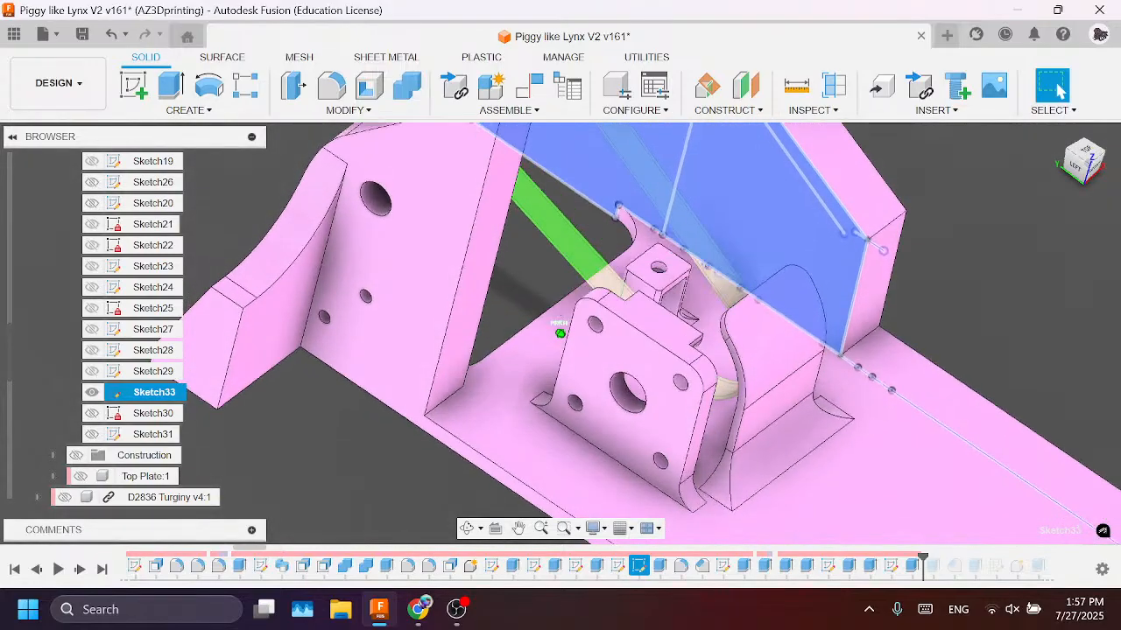
click(953, 257)
scroll(569, 324, down, 3)
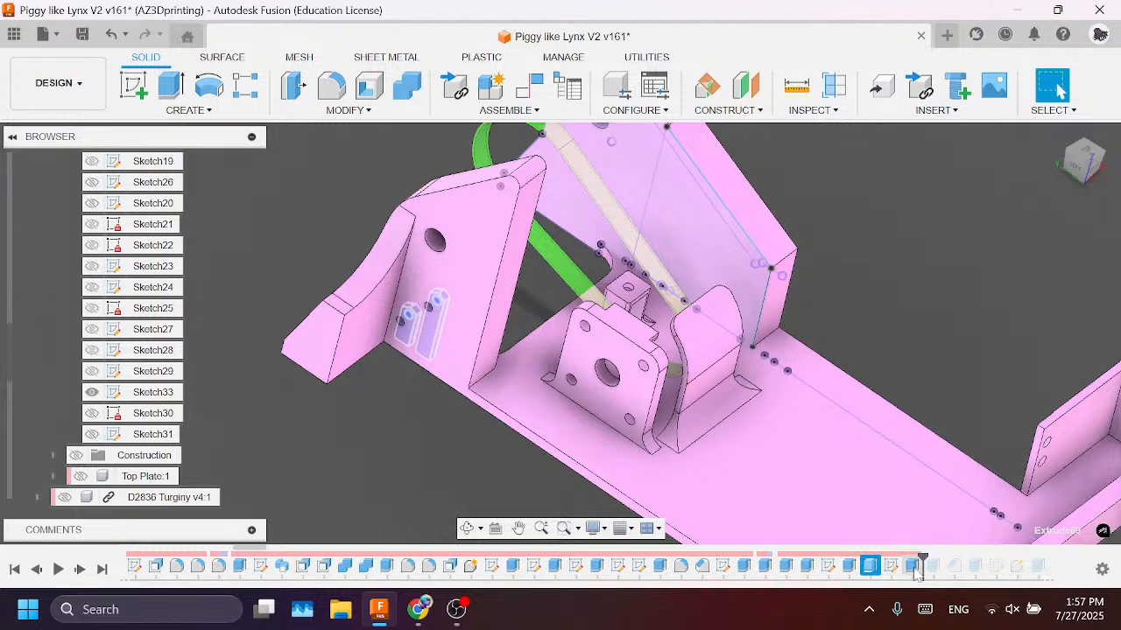
click(911, 566)
click(707, 316)
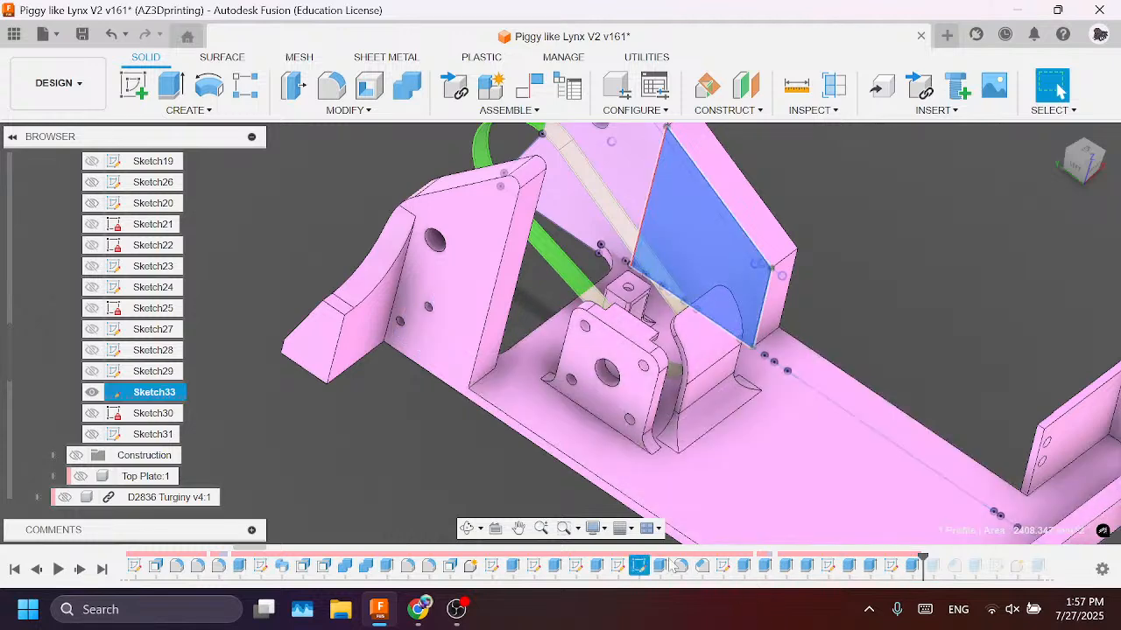
click(764, 565)
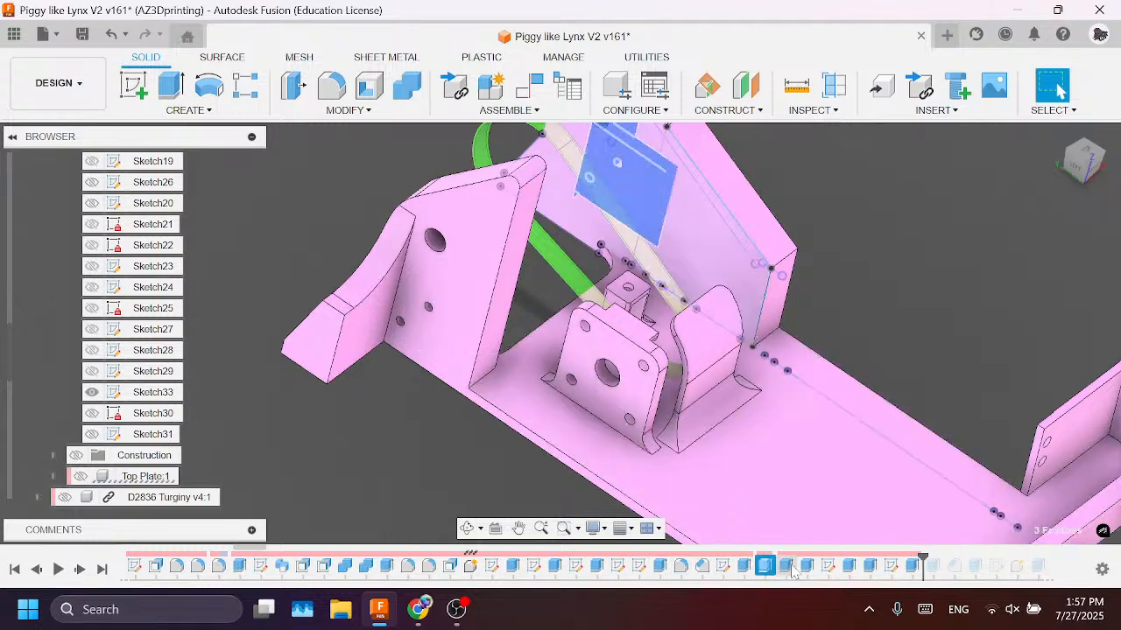
click(786, 566)
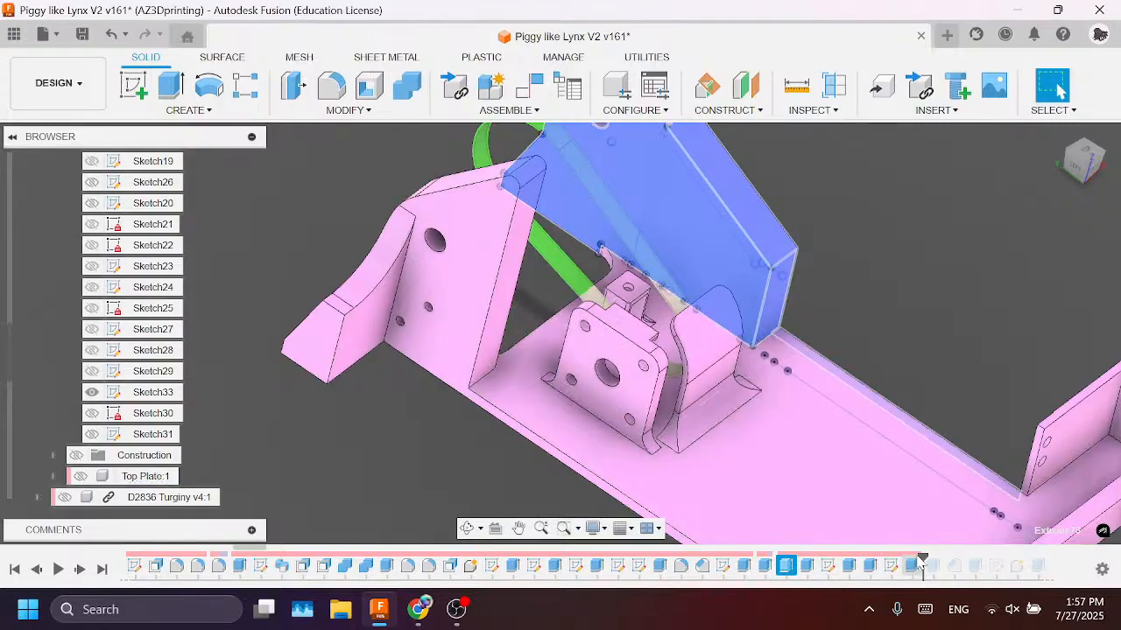
drag(790, 567, 792, 567)
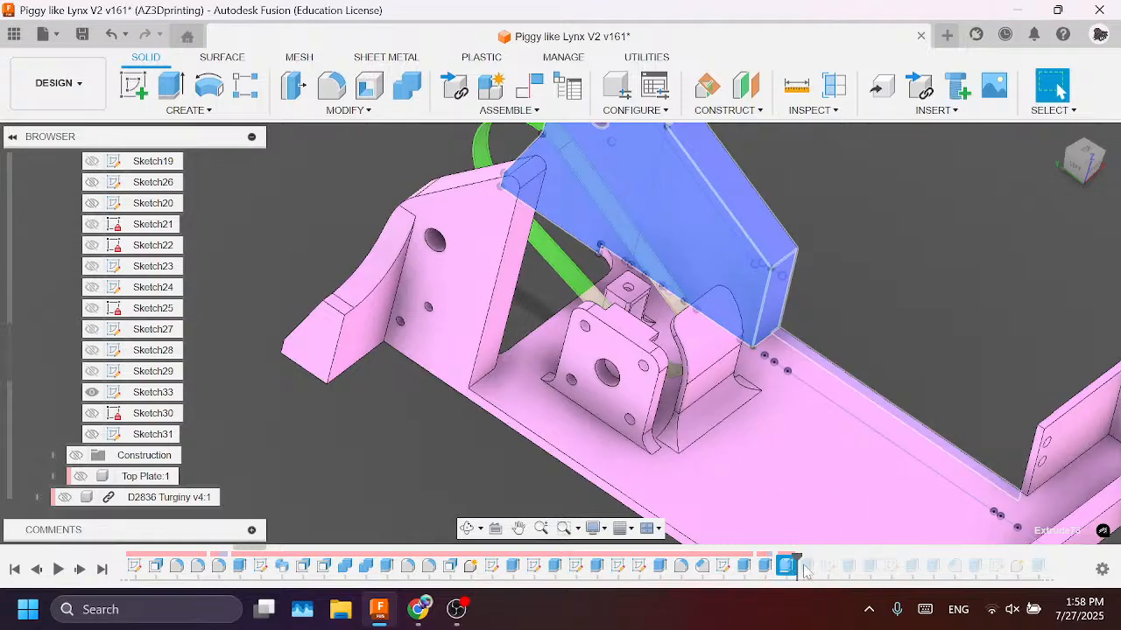
Step: Extrude Sketch33's rear profile to extend the opposite weapon support wall, starting at that wall's outer face and ending at its inner face
click(947, 360)
key(e)
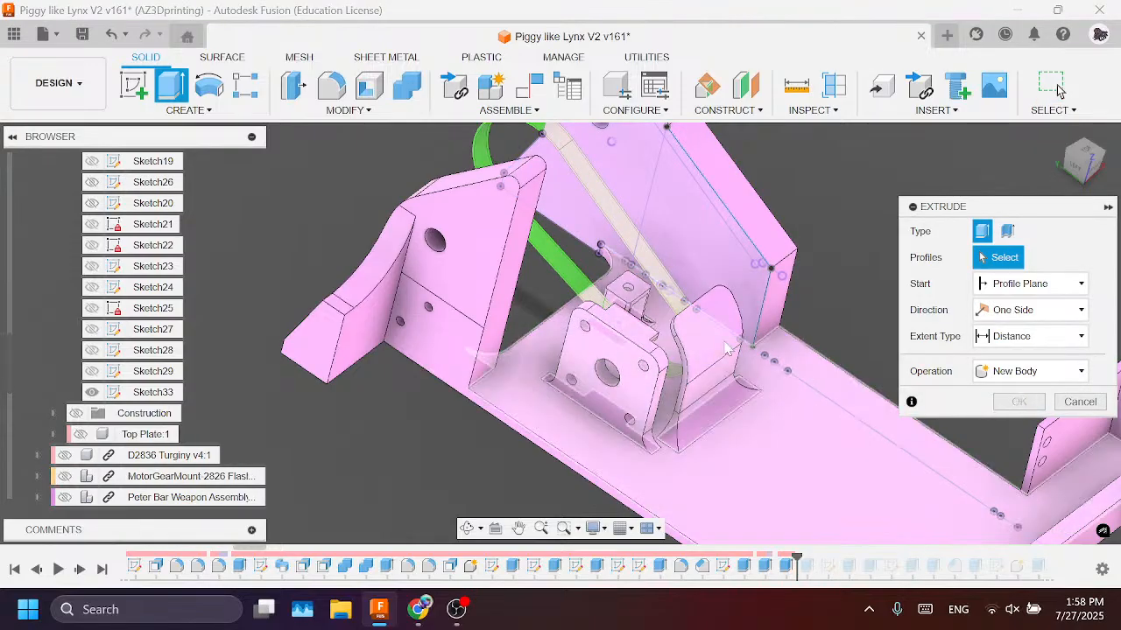
click(705, 223)
click(1051, 284)
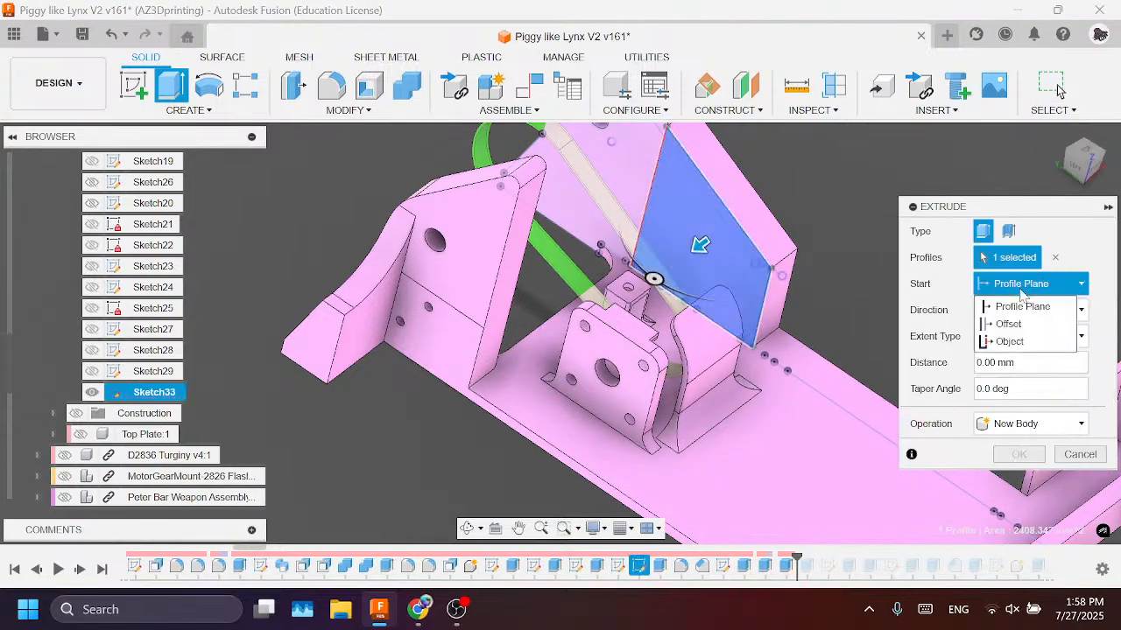
click(1007, 356)
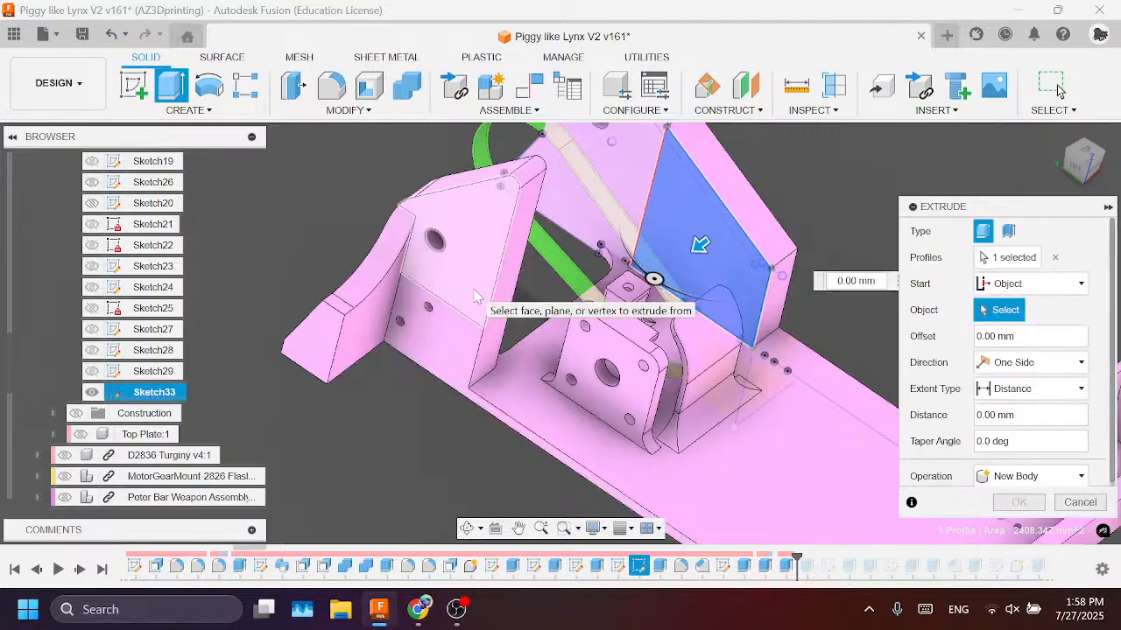
click(471, 348)
click(1037, 388)
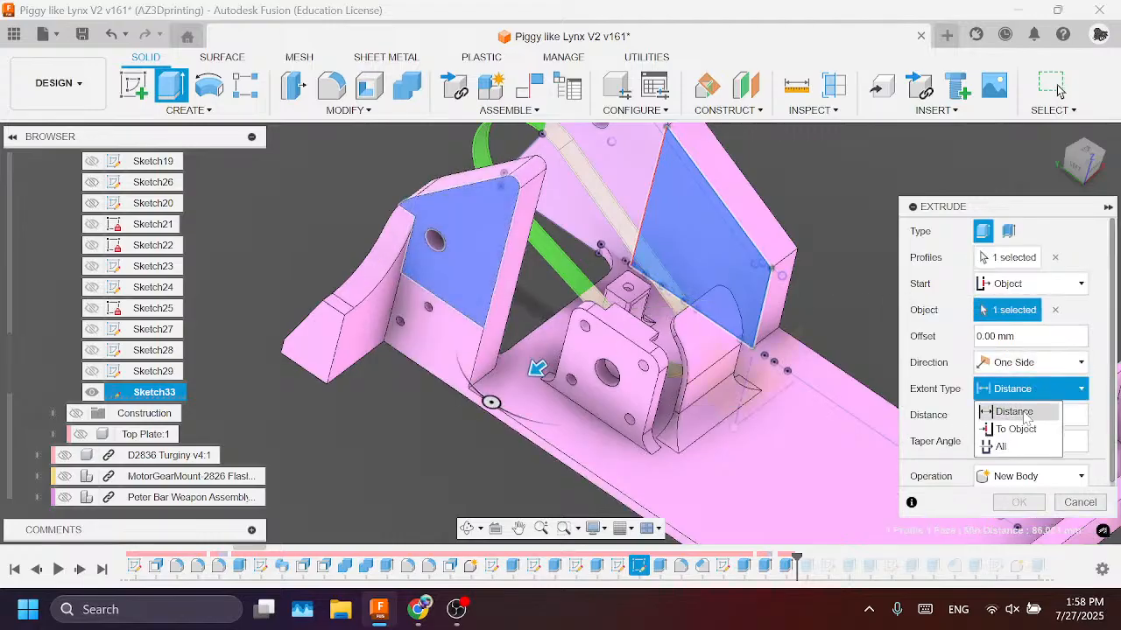
click(1018, 427)
drag(1079, 188, 963, 240)
click(492, 250)
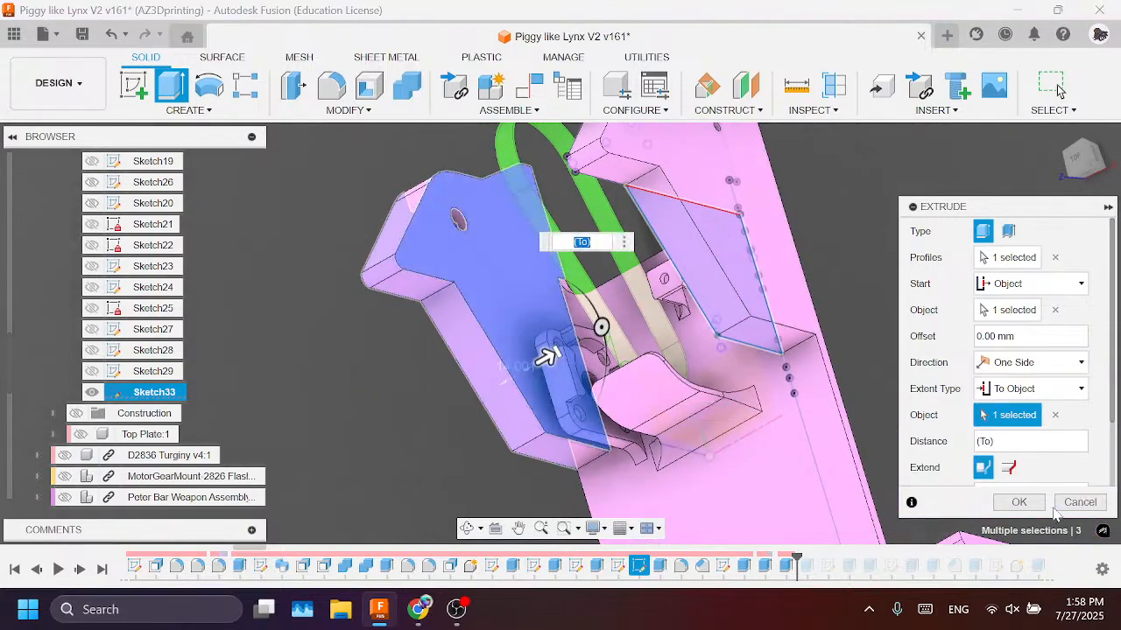
click(1019, 502)
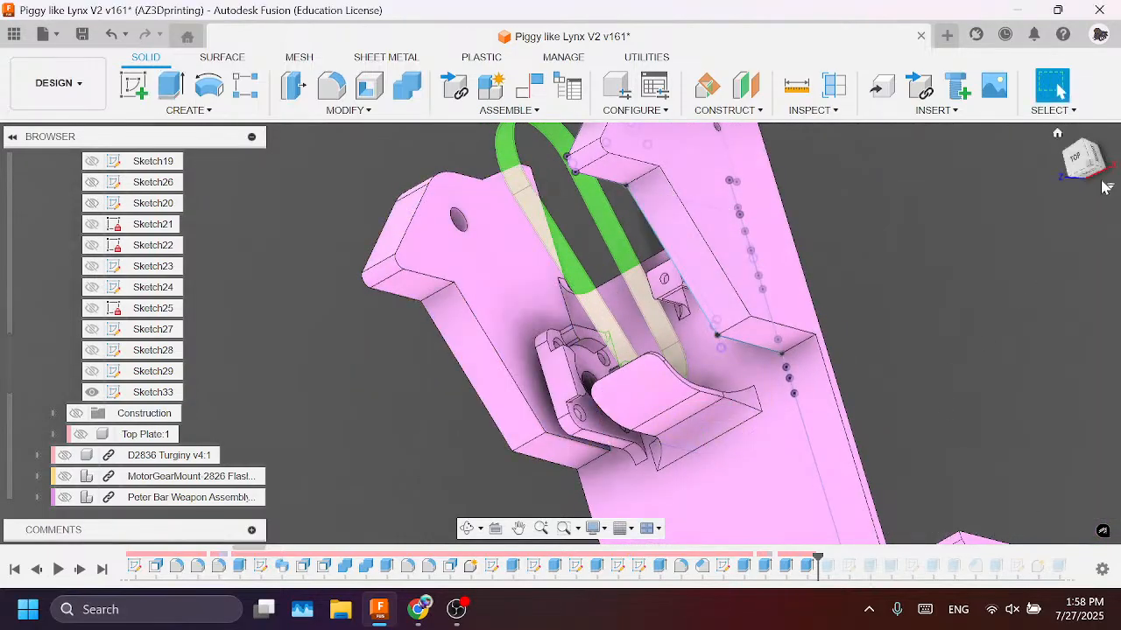
Step: Roll the history forward past the Sketch31 extrusions and reset the new wall extrusion's start object to the chassis's lower outer side face
drag(1110, 162, 1120, 147)
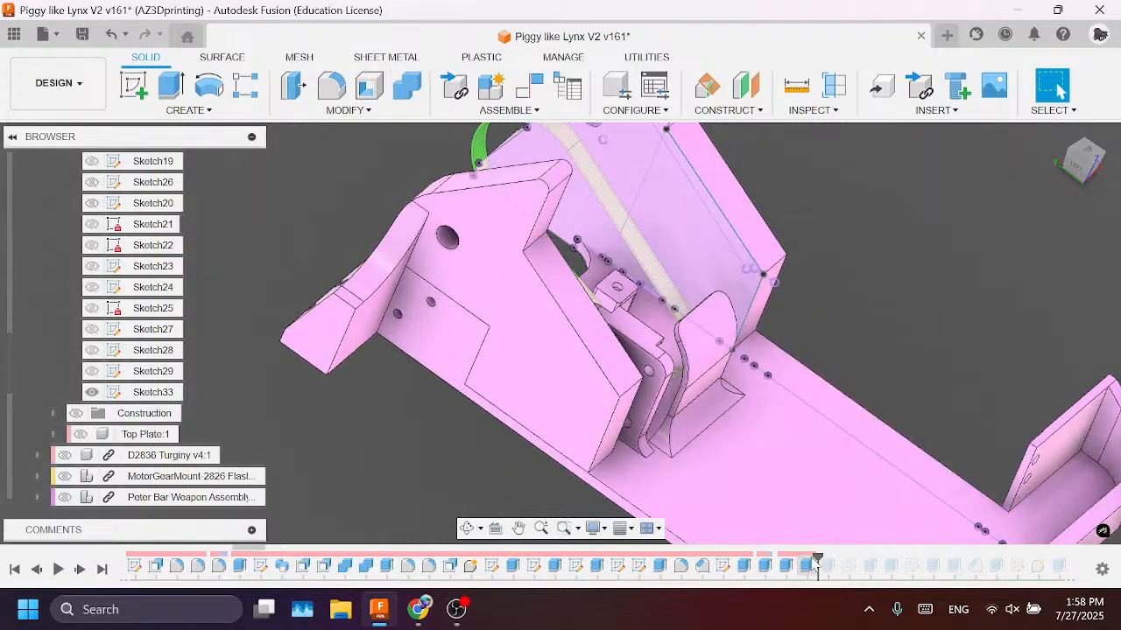
drag(816, 557, 963, 561)
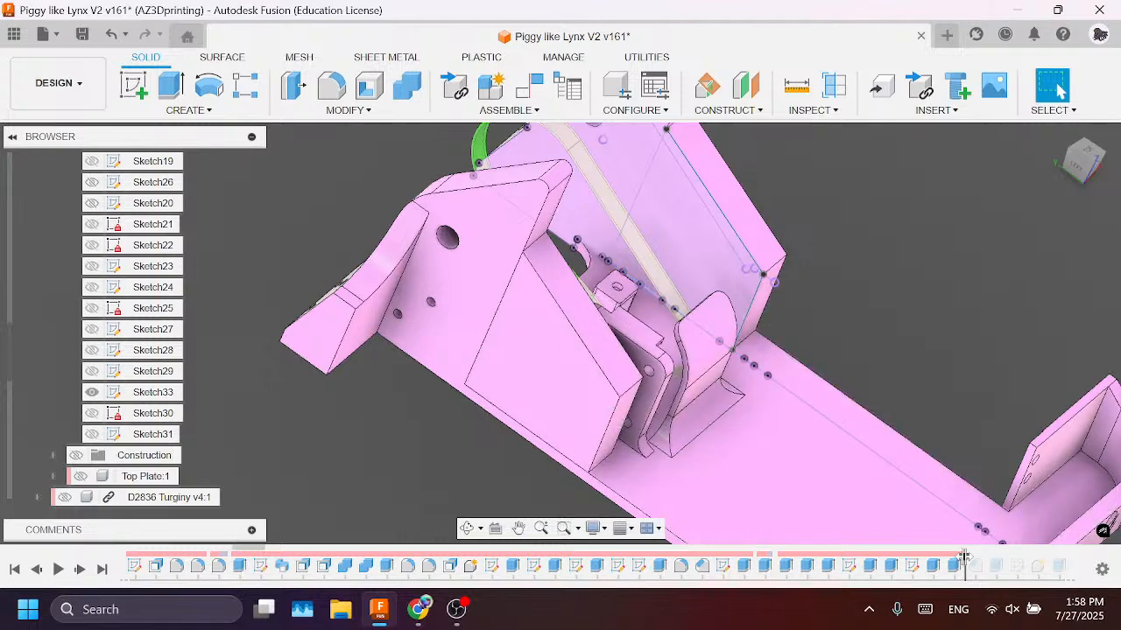
right_click(807, 565)
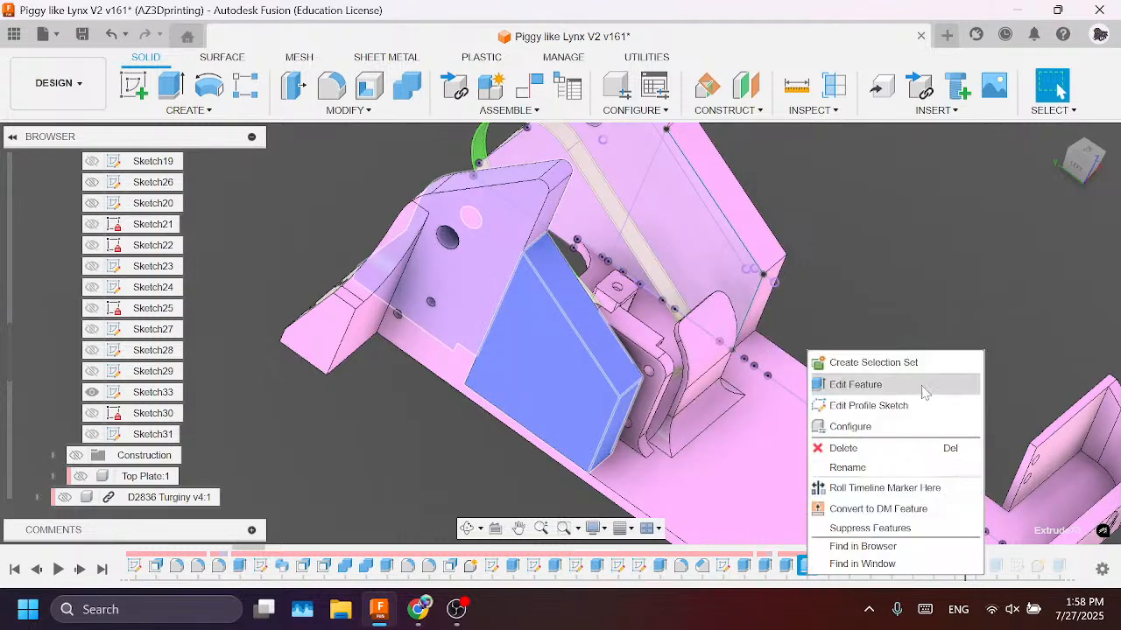
click(924, 390)
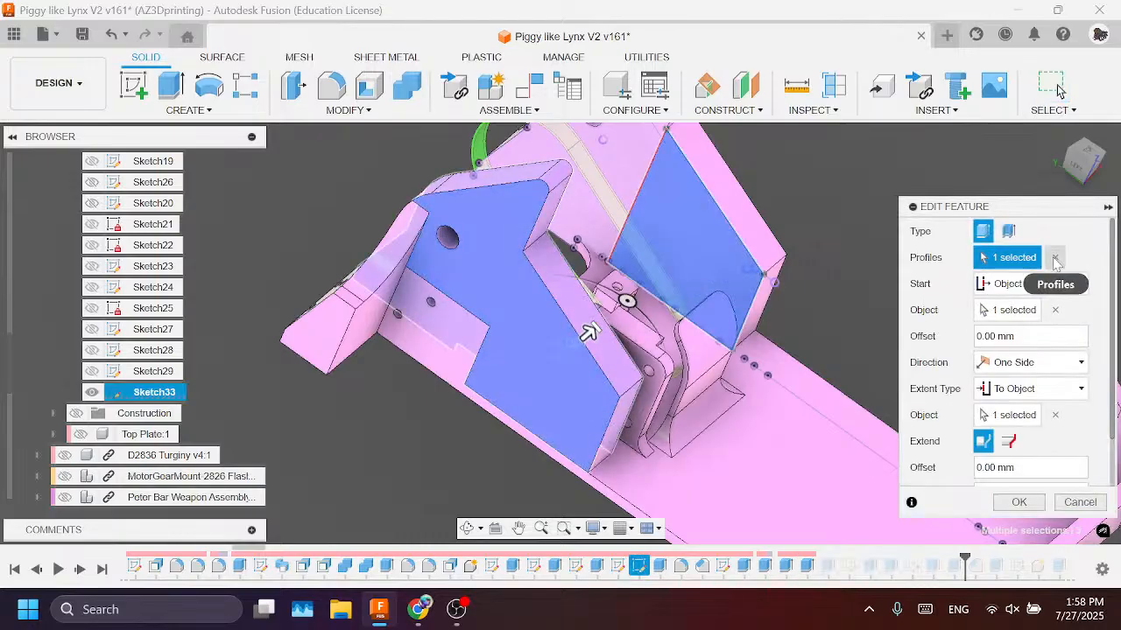
click(1055, 310)
click(473, 368)
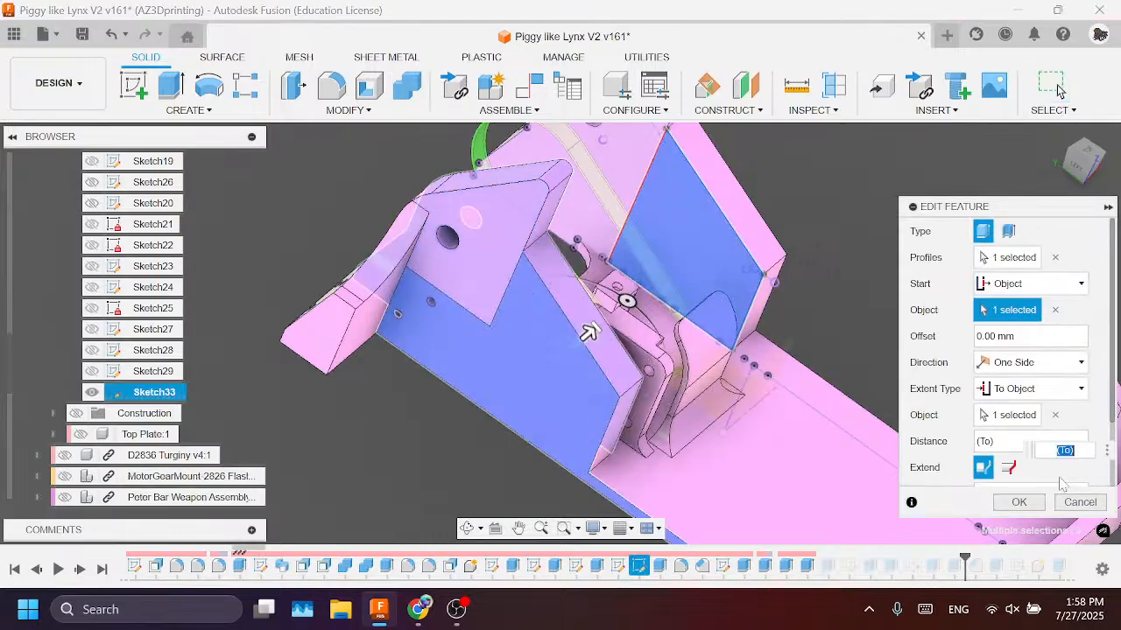
click(1022, 502)
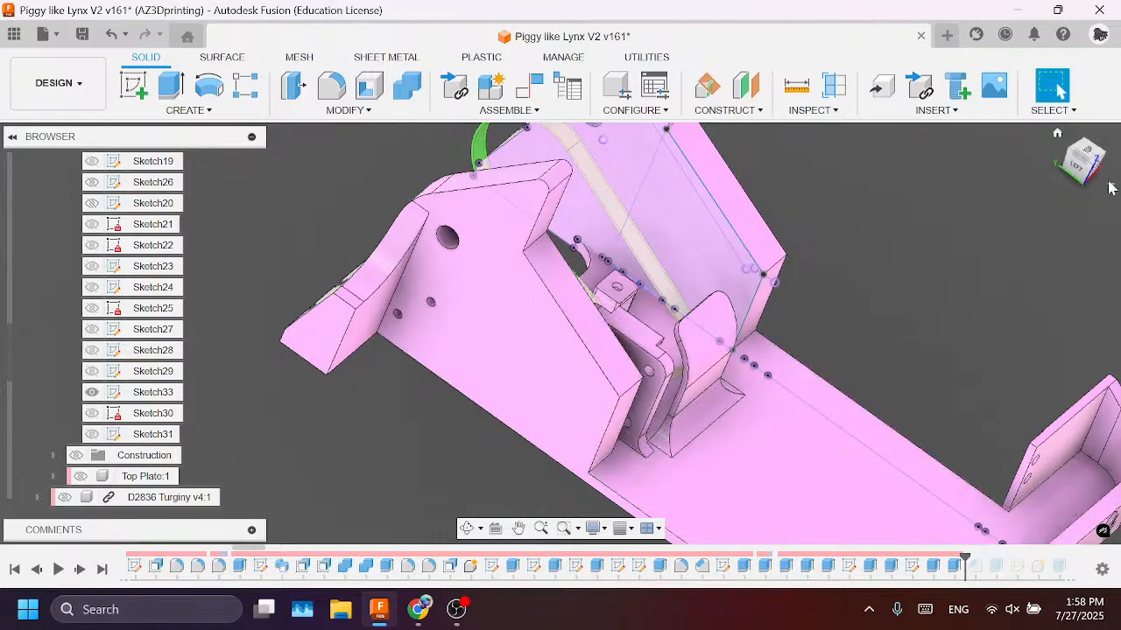
Step: Highlight Sketch30, Sketch29, Sketch31 and the extrusion after Sketch33 to find which one defines the support wall extension
mouse_move(1086, 134)
mouse_down()
mouse_move(1092, 103)
mouse_move(1082, 124)
mouse_move(1090, 183)
mouse_move(1092, 164)
mouse_up()
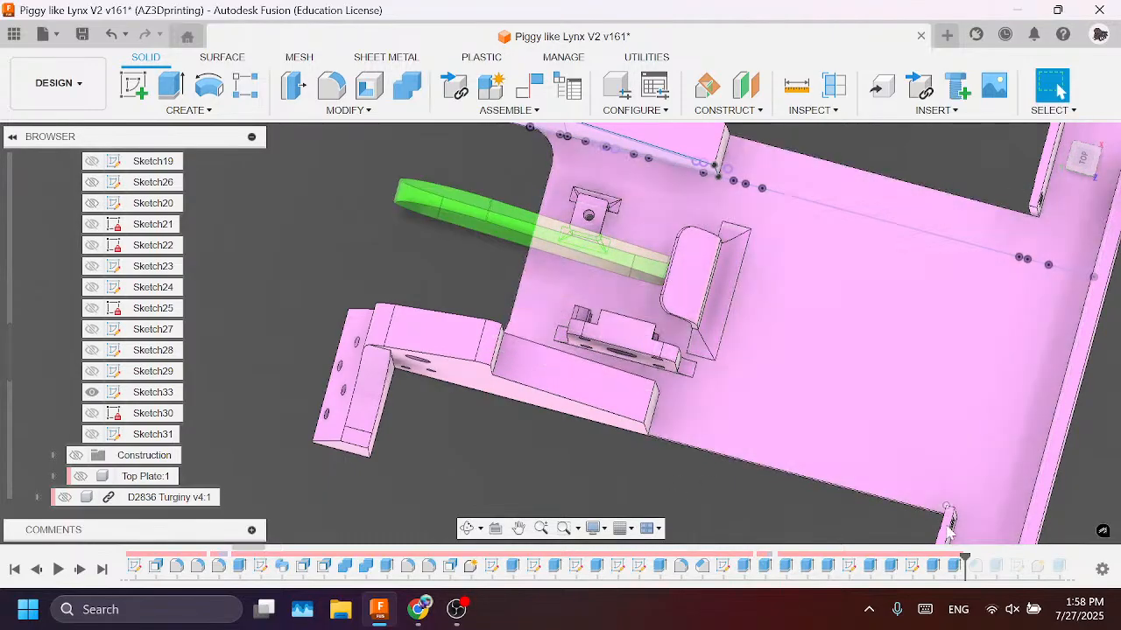
click(907, 573)
click(848, 566)
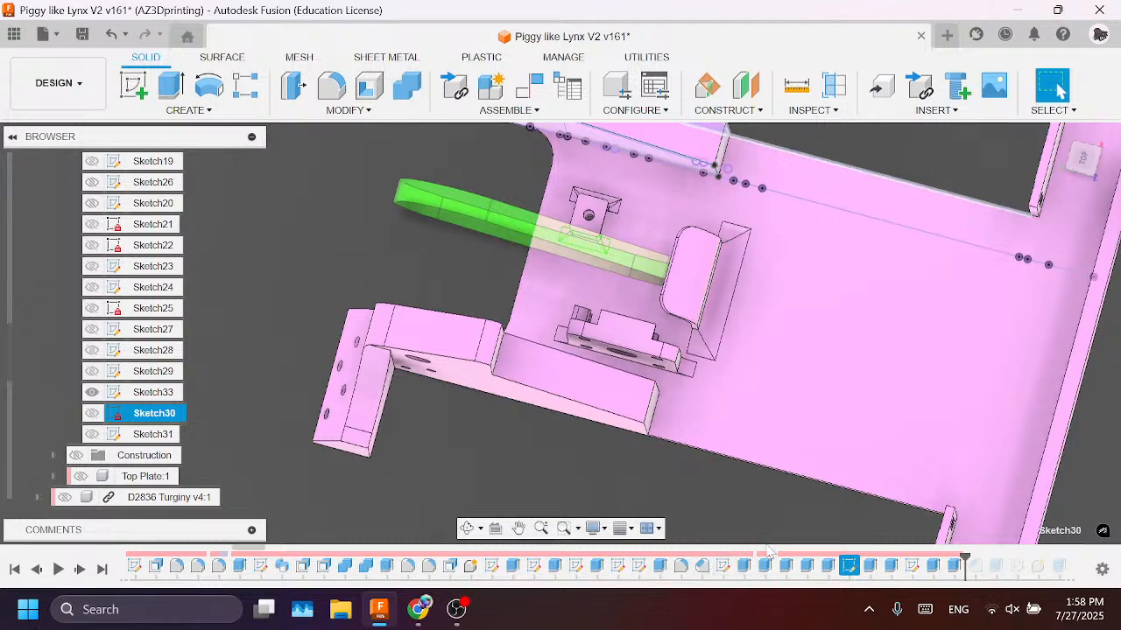
click(721, 567)
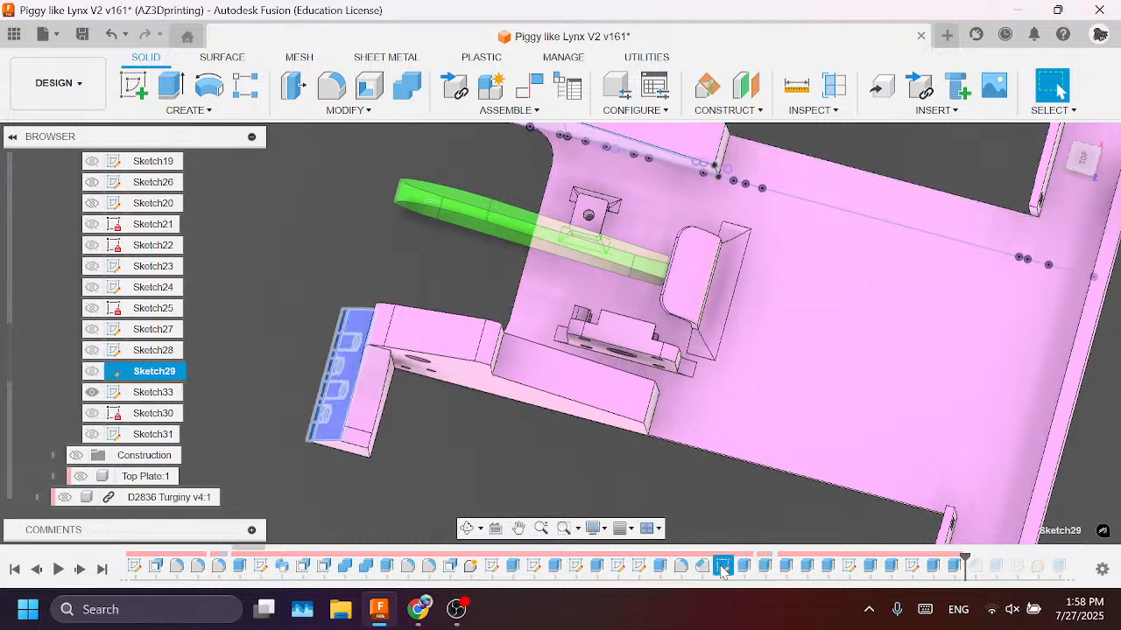
click(855, 570)
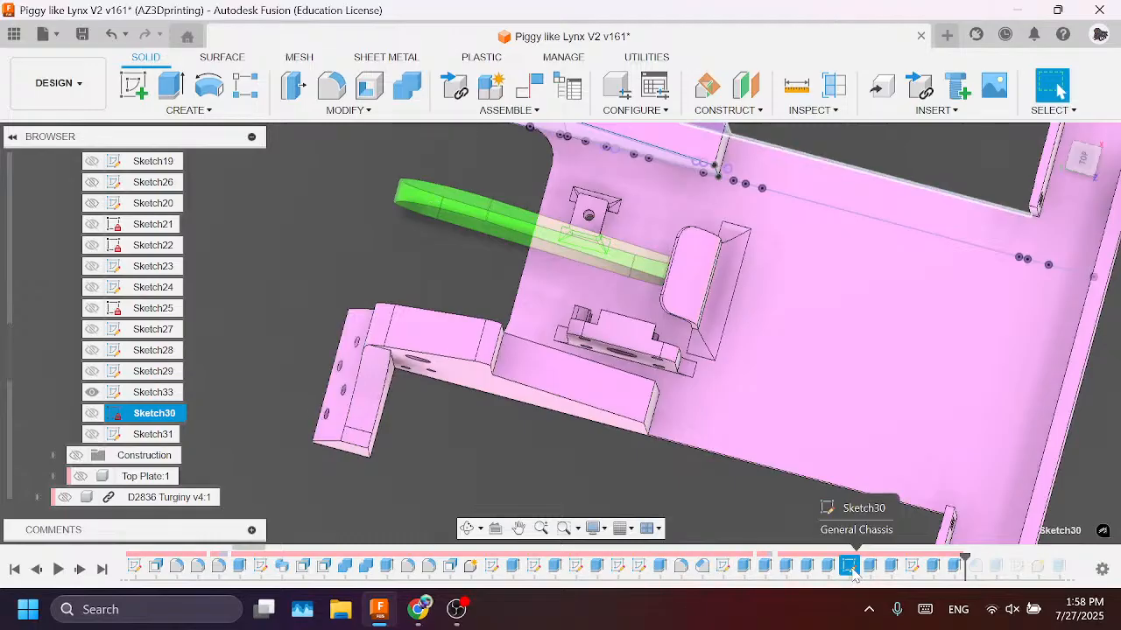
click(912, 566)
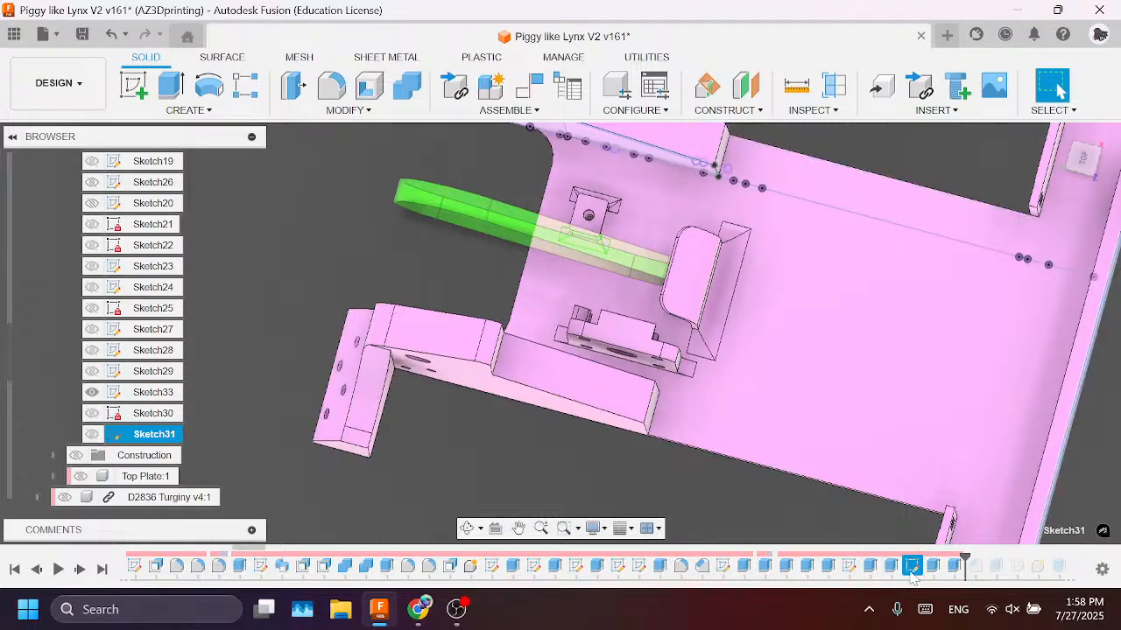
click(661, 568)
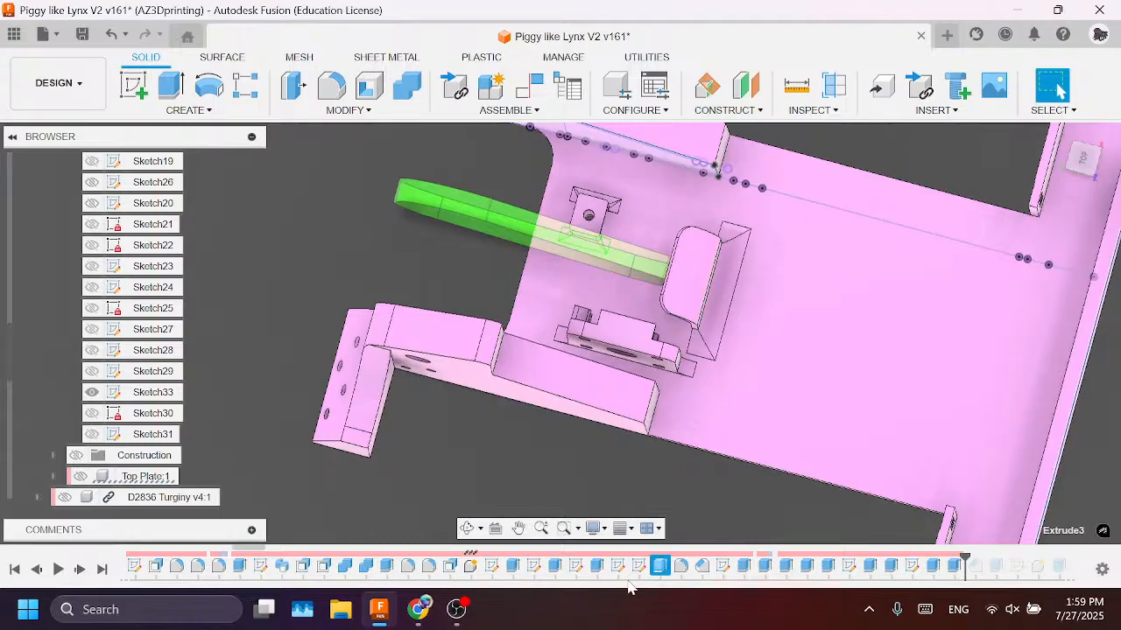
Step: Edit Sketch33 and move the profile's rear vertical line back beyond the motor mount
right_click(637, 566)
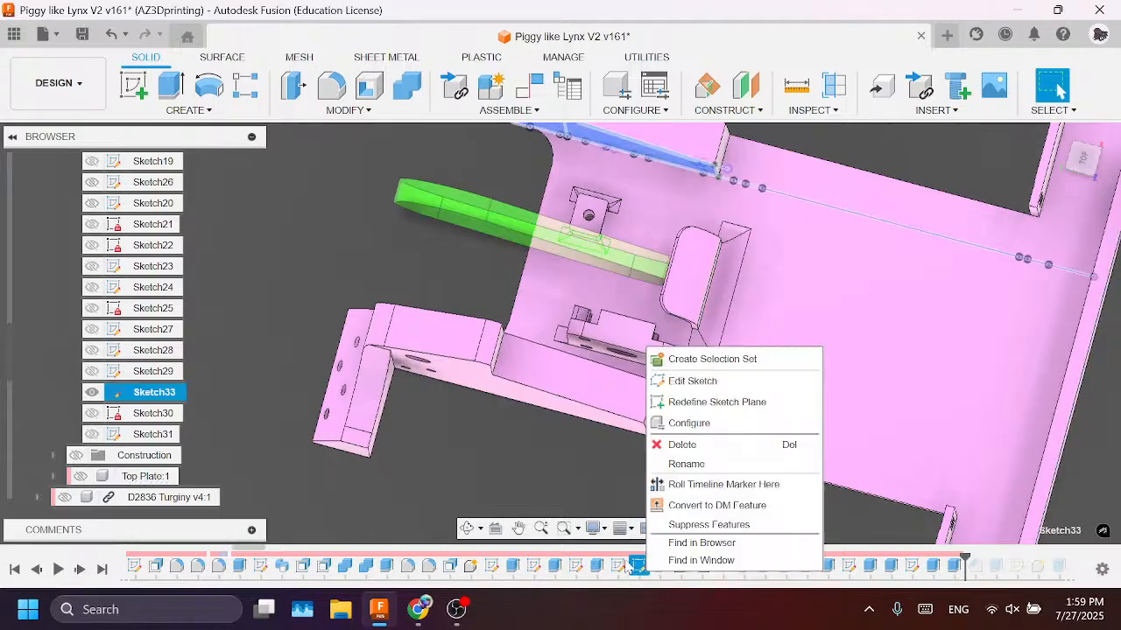
click(710, 382)
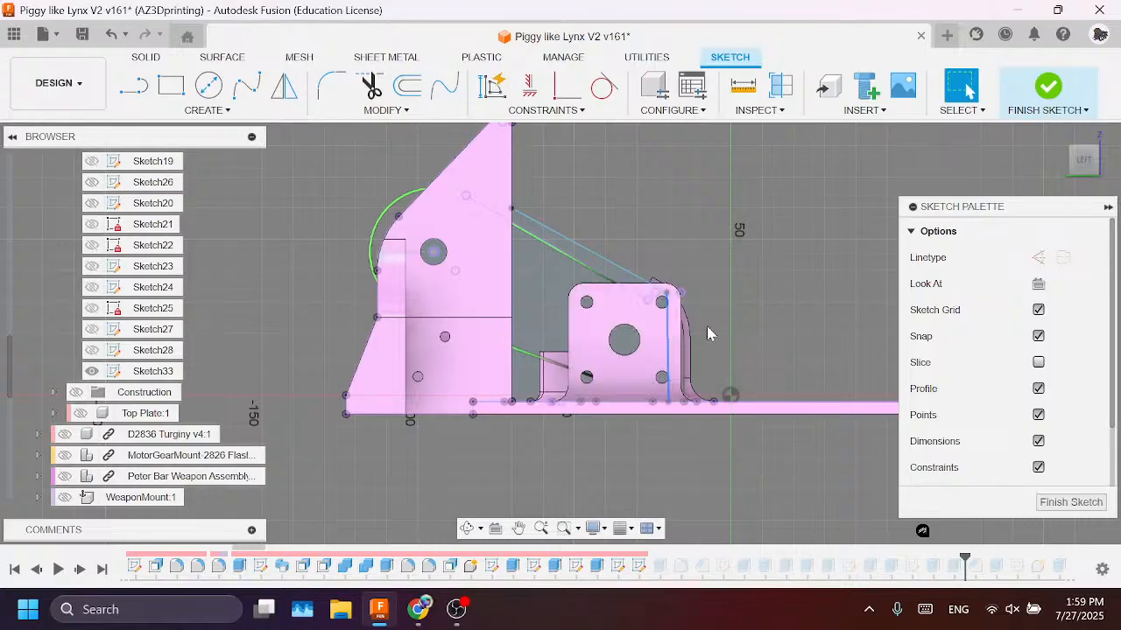
drag(707, 330, 724, 330)
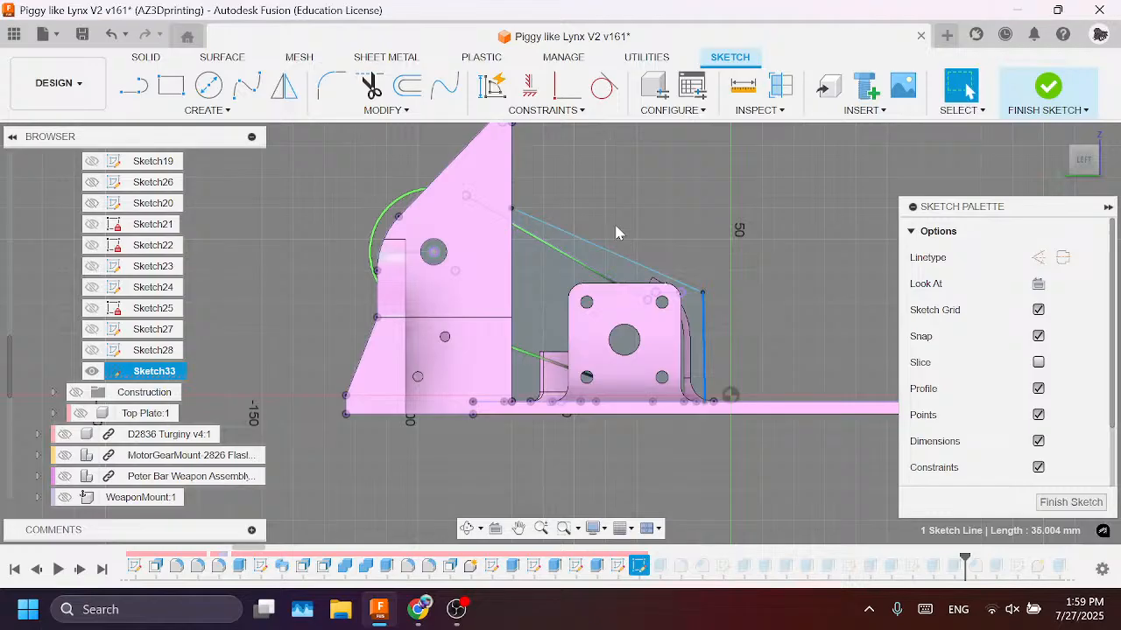
Step: Dimension the angle between Sketch33's sloped upper line and rear vertical line at 65° and finish the sketch
key(d)
click(693, 285)
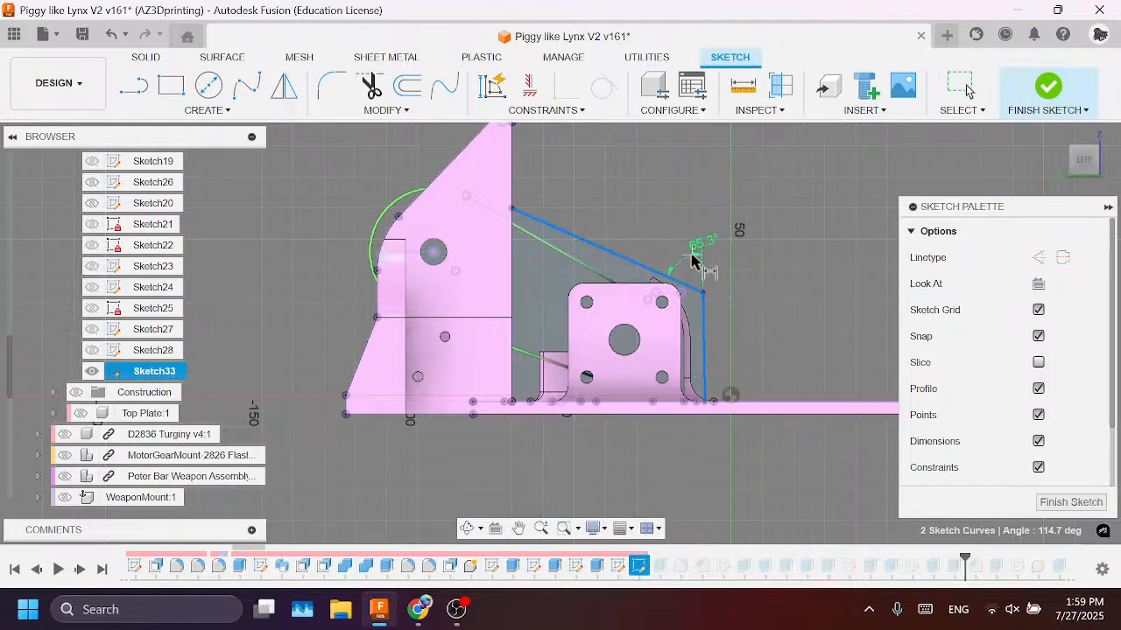
click(701, 246)
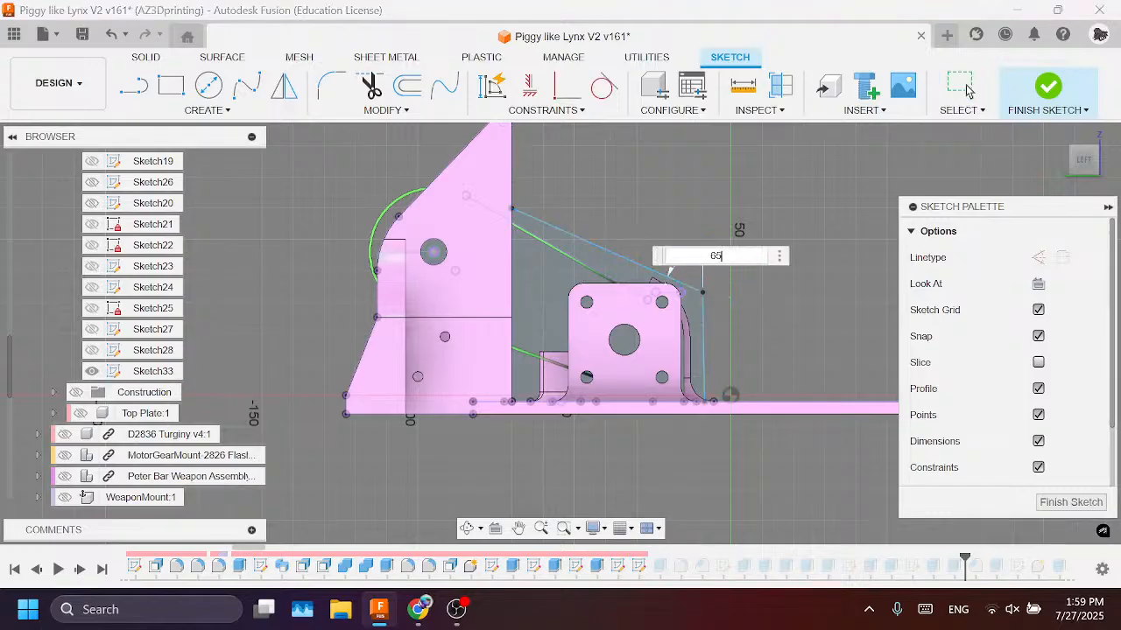
text(65)
key(Return)
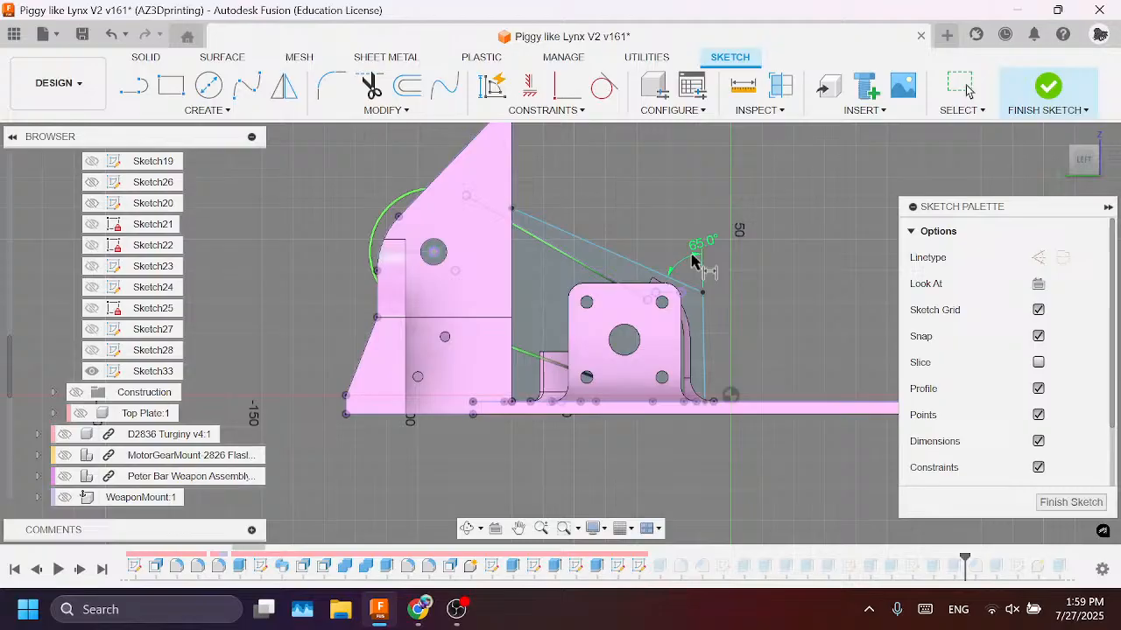
click(1069, 502)
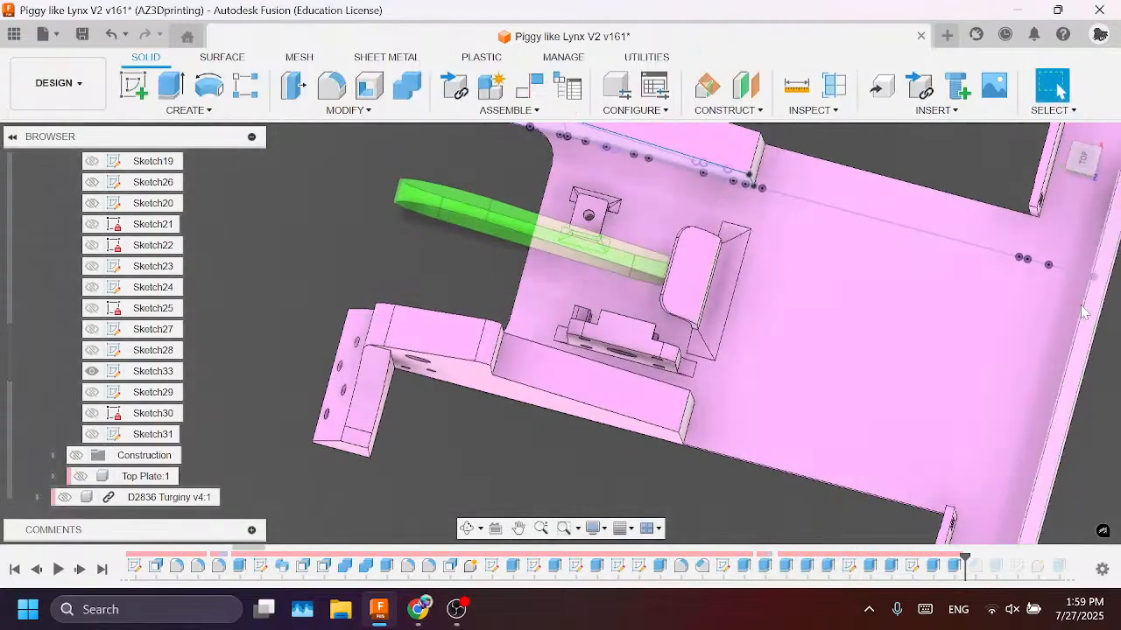
Step: Edit Sketch33, constrain the profile's rear line to be vertical and finish the sketch
mouse_move(1084, 159)
mouse_down()
mouse_move(1055, 43)
mouse_move(1081, 35)
mouse_up()
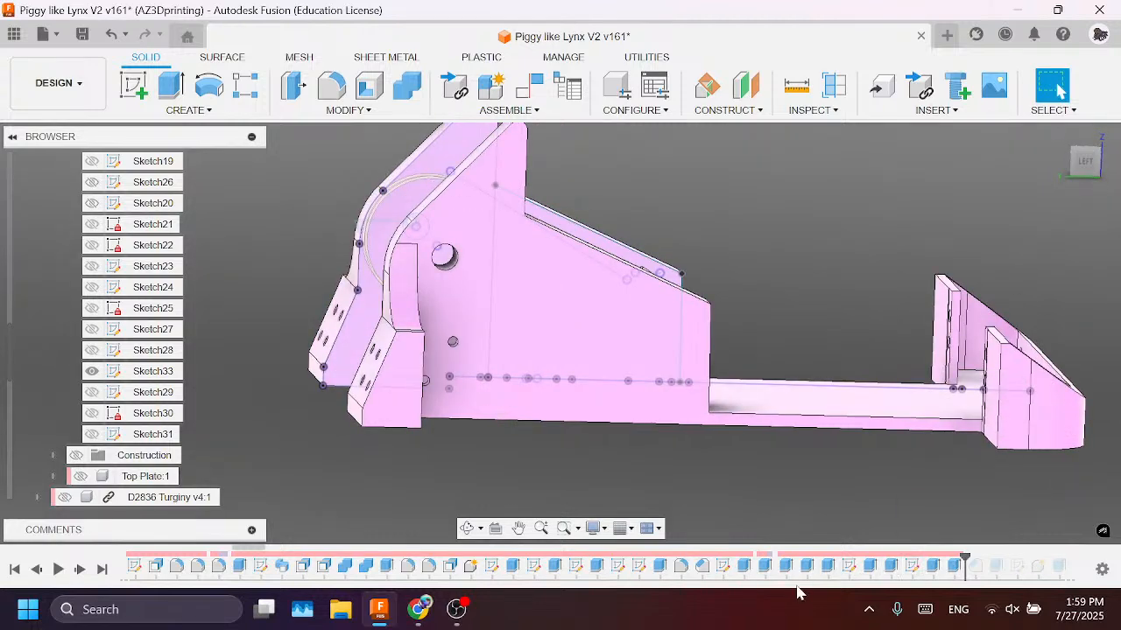
click(723, 566)
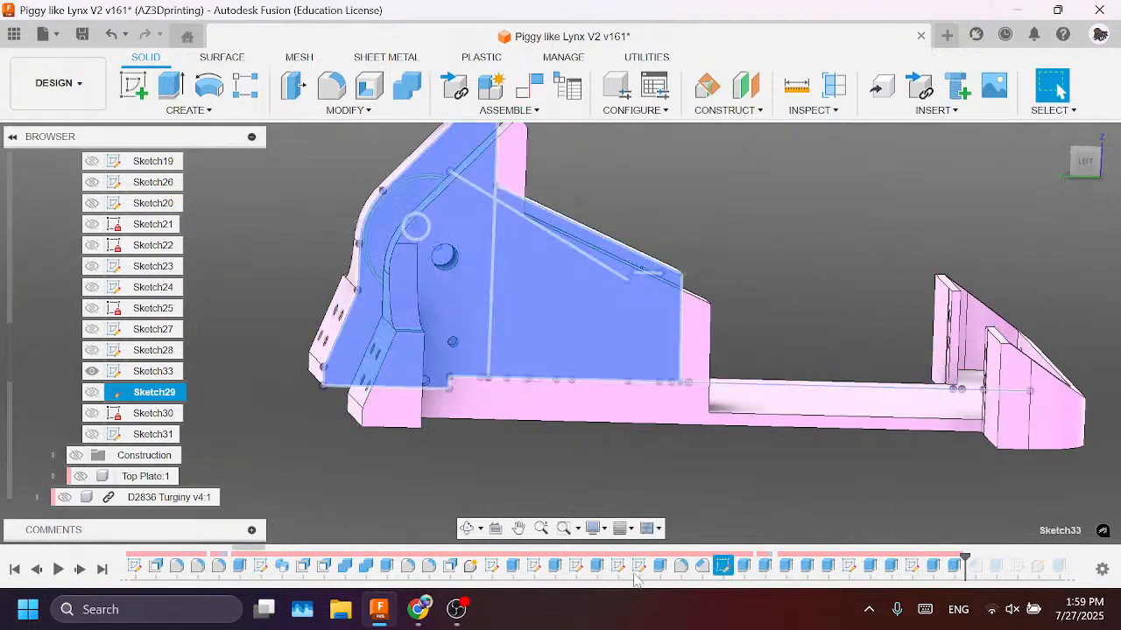
click(638, 566)
right_click(639, 566)
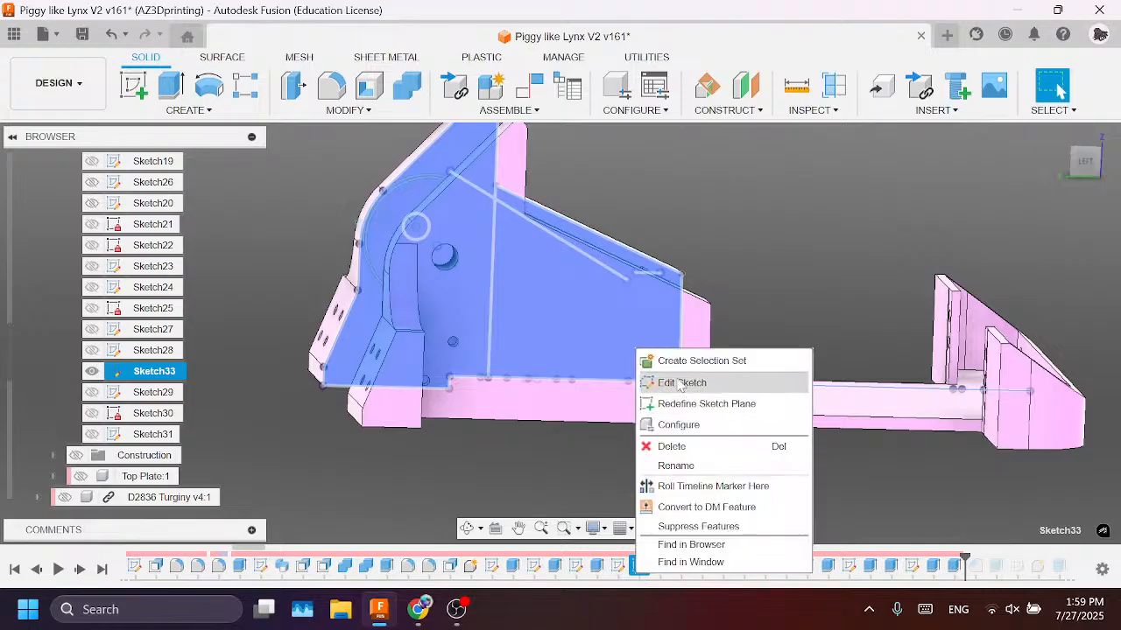
click(676, 383)
click(544, 93)
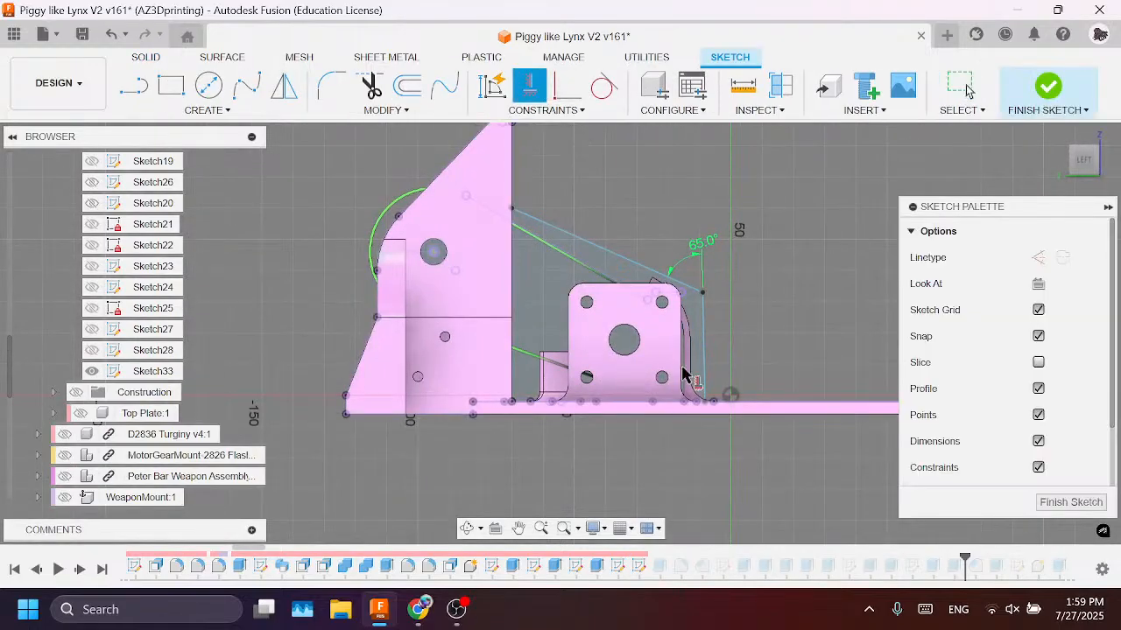
click(704, 376)
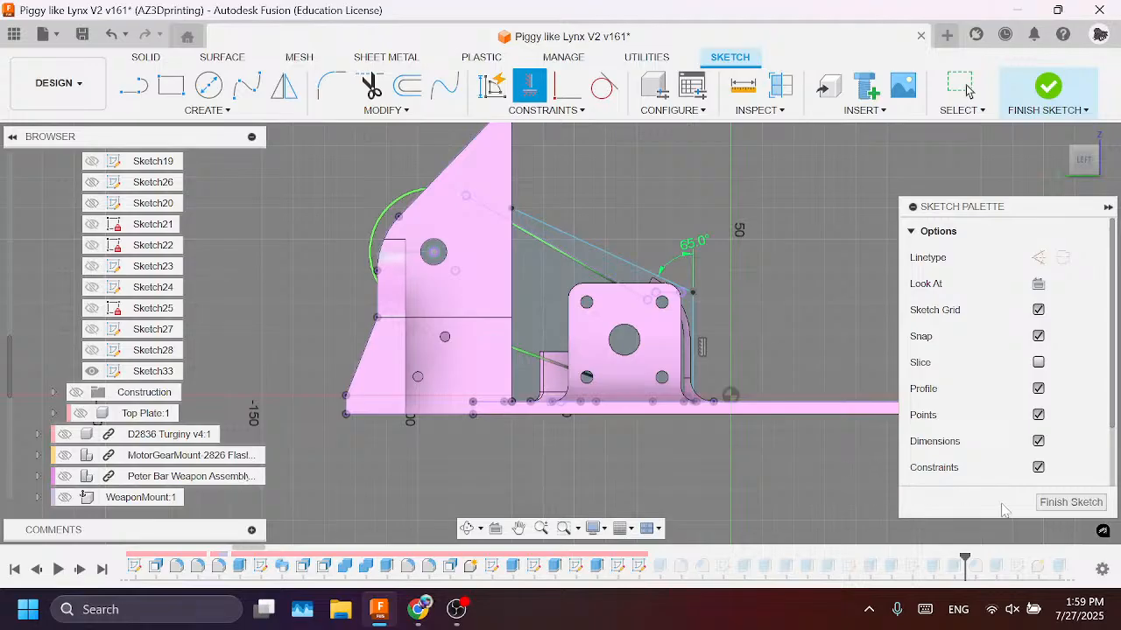
click(1069, 509)
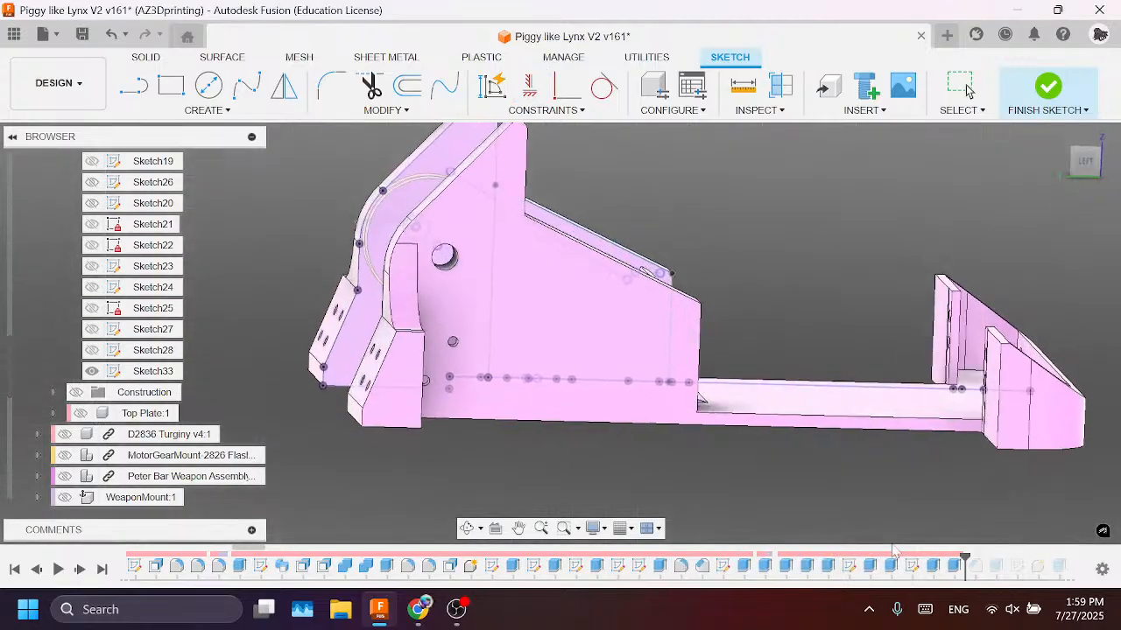
Step: Create a new sketch on the outer side face of the support wall beside the motor mount
mouse_move(1088, 170)
mouse_down()
mouse_move(1051, 201)
mouse_move(1044, 238)
mouse_move(1057, 246)
mouse_up()
mouse_move(560, 332)
shift+middle_down()
mouse_move(565, 151)
mouse_move(561, 166)
mouse_move(555, 140)
mouse_move(560, 175)
shift+middle_up()
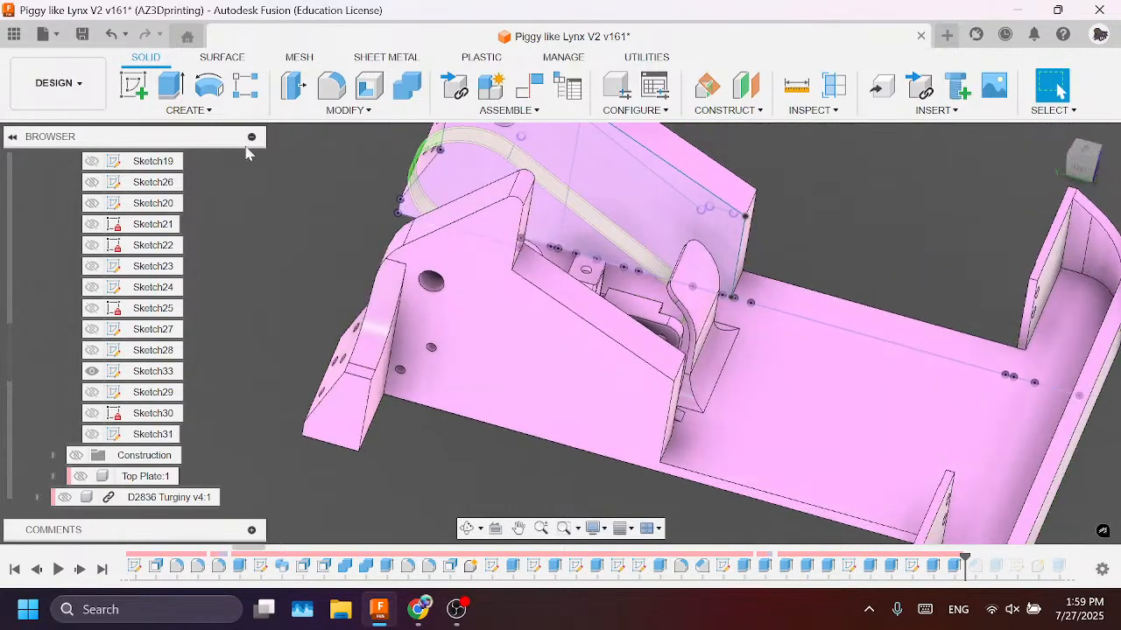
click(147, 85)
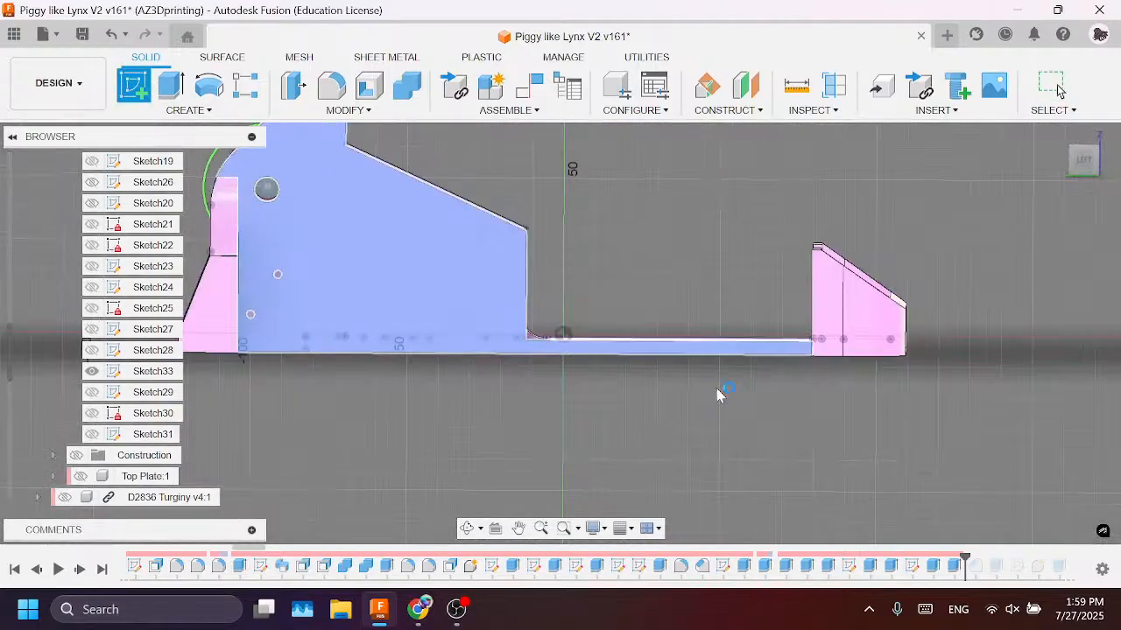
drag(1059, 188, 1073, 210)
middle_drag(593, 332, 599, 445)
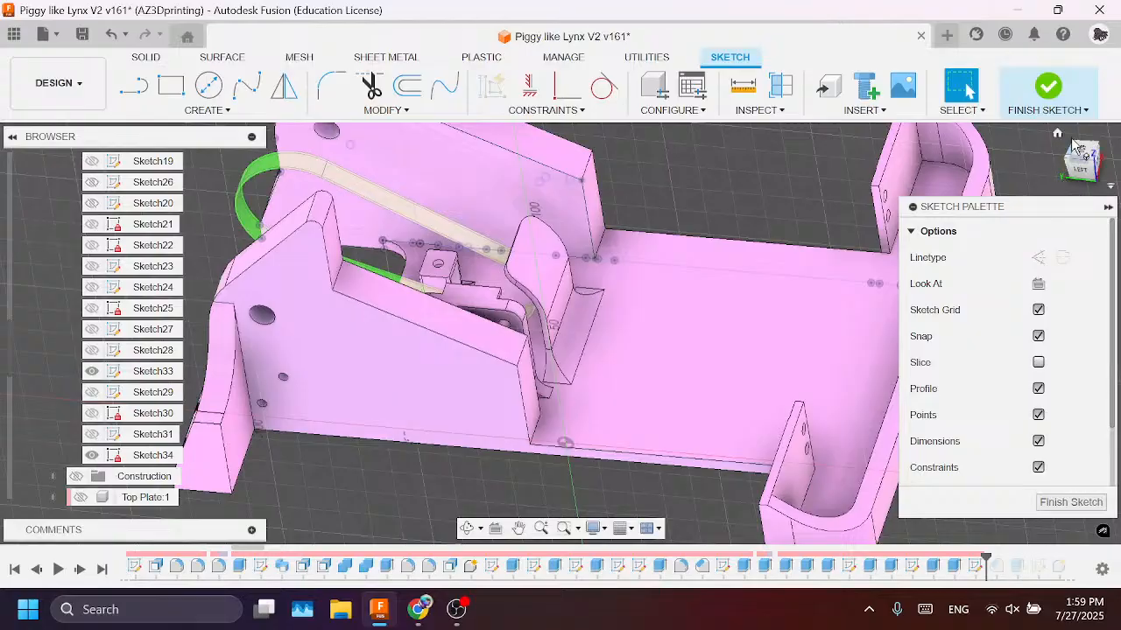
Step: Project the motor mount's flat plate face with its shaft and screw holes into the wall sketch
drag(1075, 146, 1084, 187)
scroll(490, 317, up, 4)
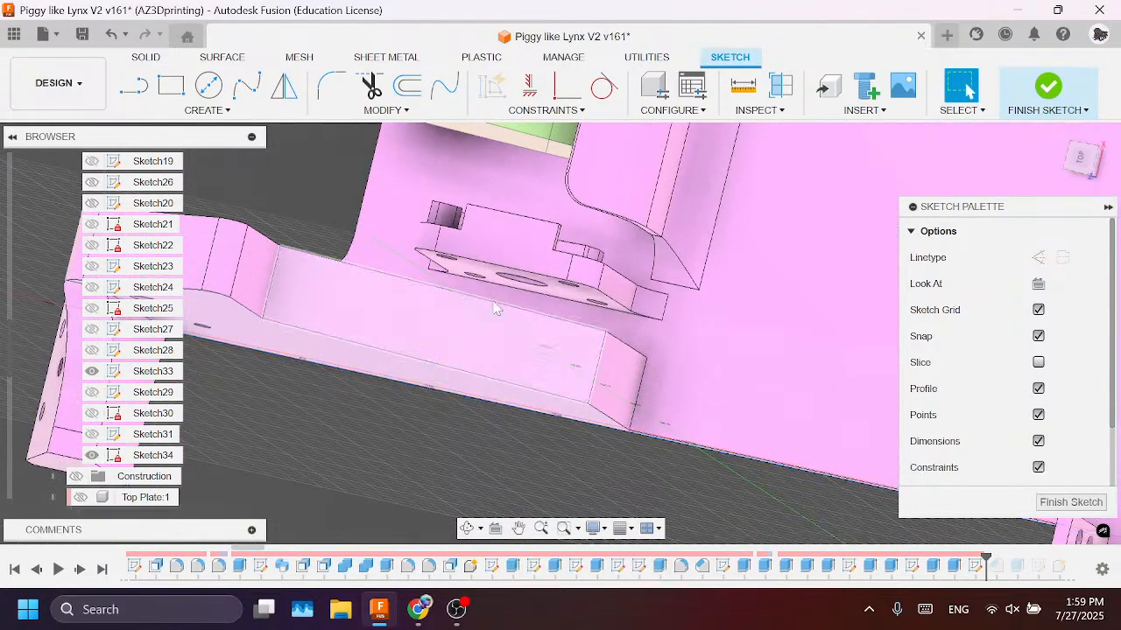
scroll(560, 280, up, 2)
key(p)
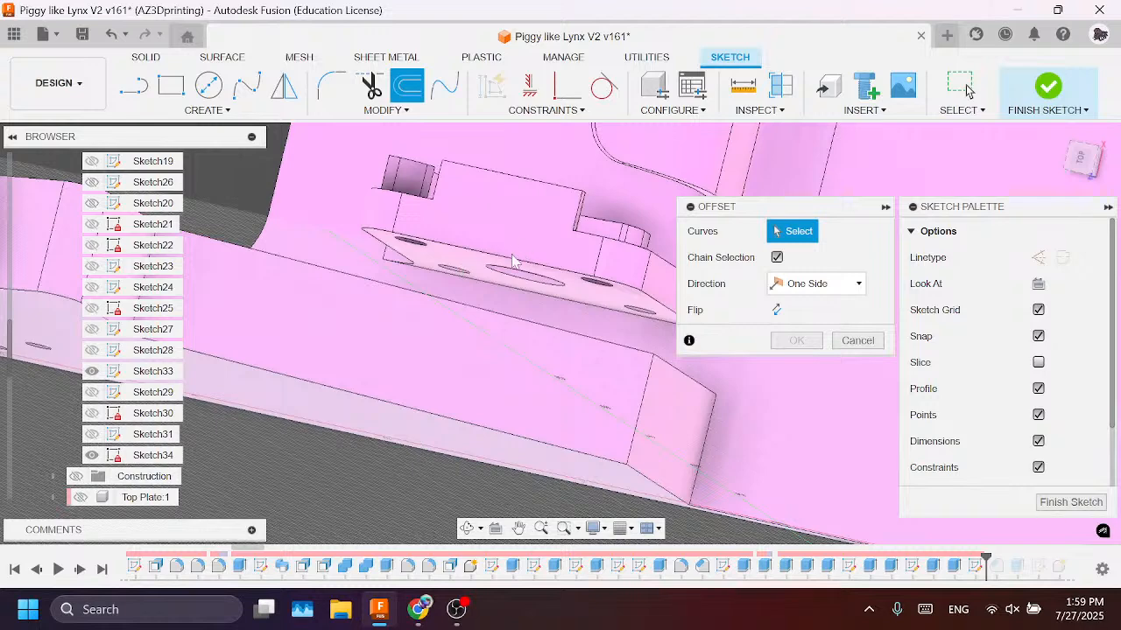
click(856, 342)
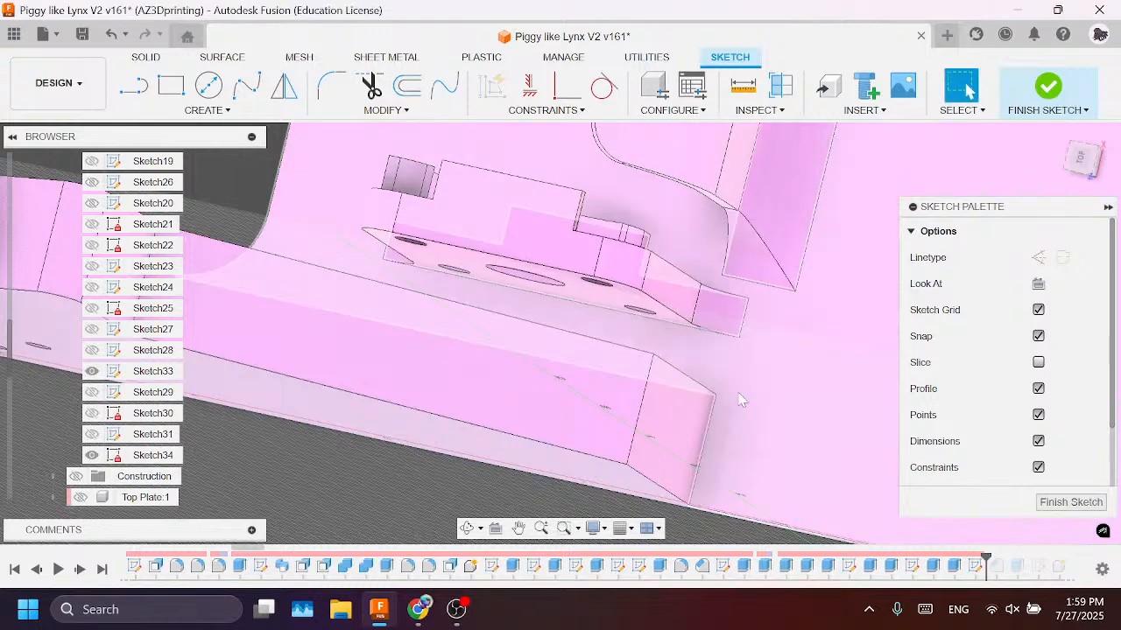
key(p)
click(470, 271)
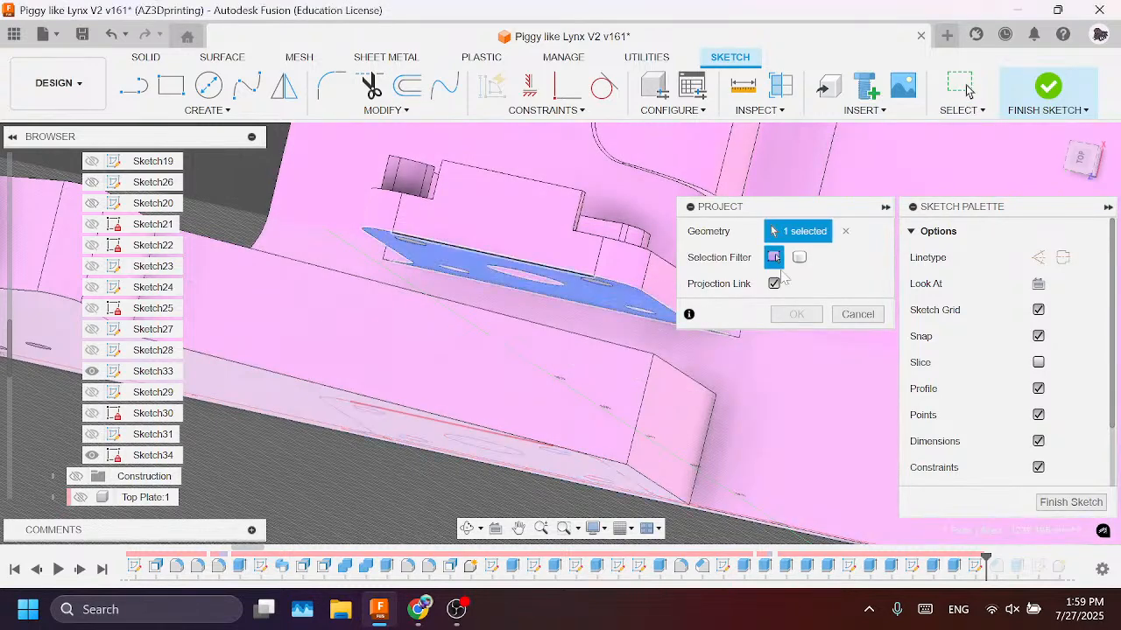
click(796, 315)
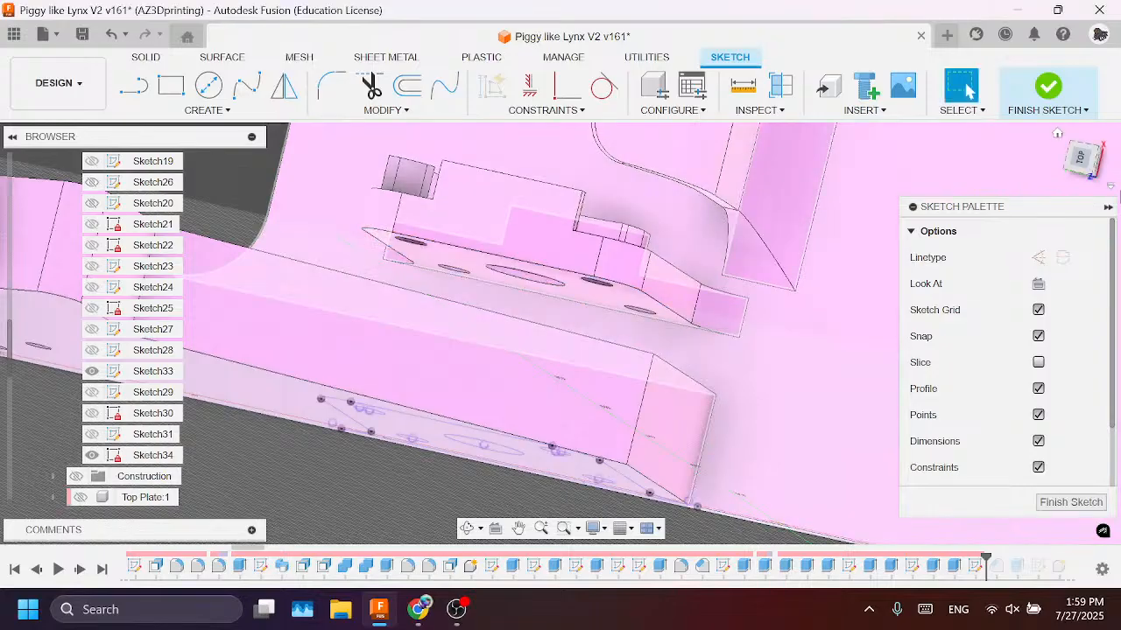
Step: Draw a center rectangle from the projected shaft hole's center to just inside the mount plate's outline, and finish the sketch
click(1091, 171)
click(1081, 172)
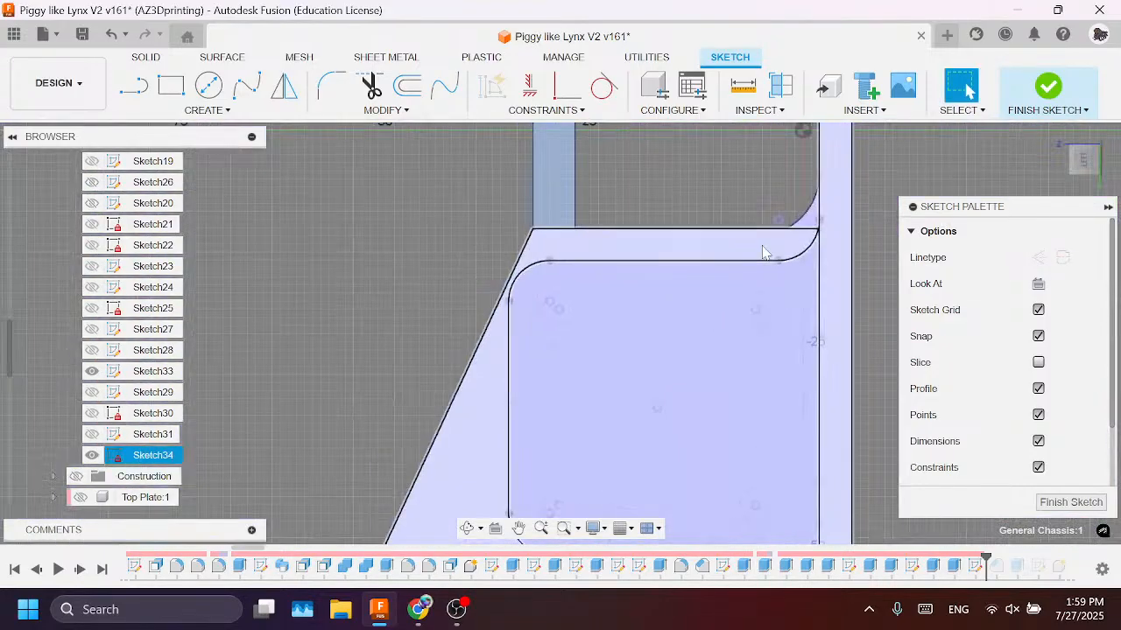
click(1103, 142)
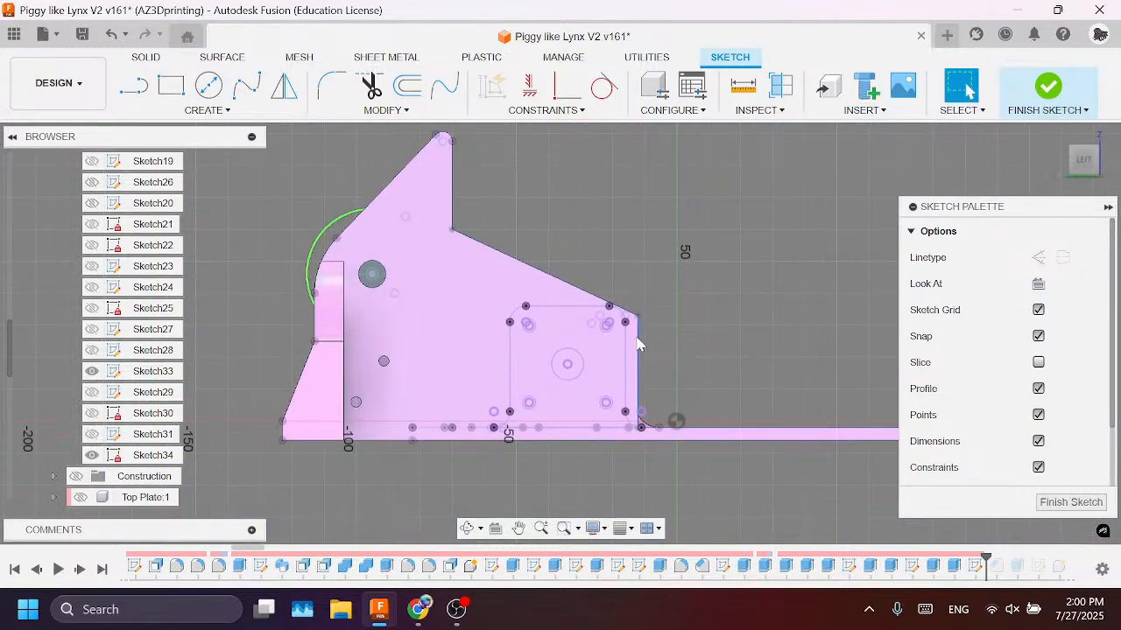
scroll(636, 341, up, 3)
scroll(458, 340, up, 3)
middle_drag(556, 298, 489, 259)
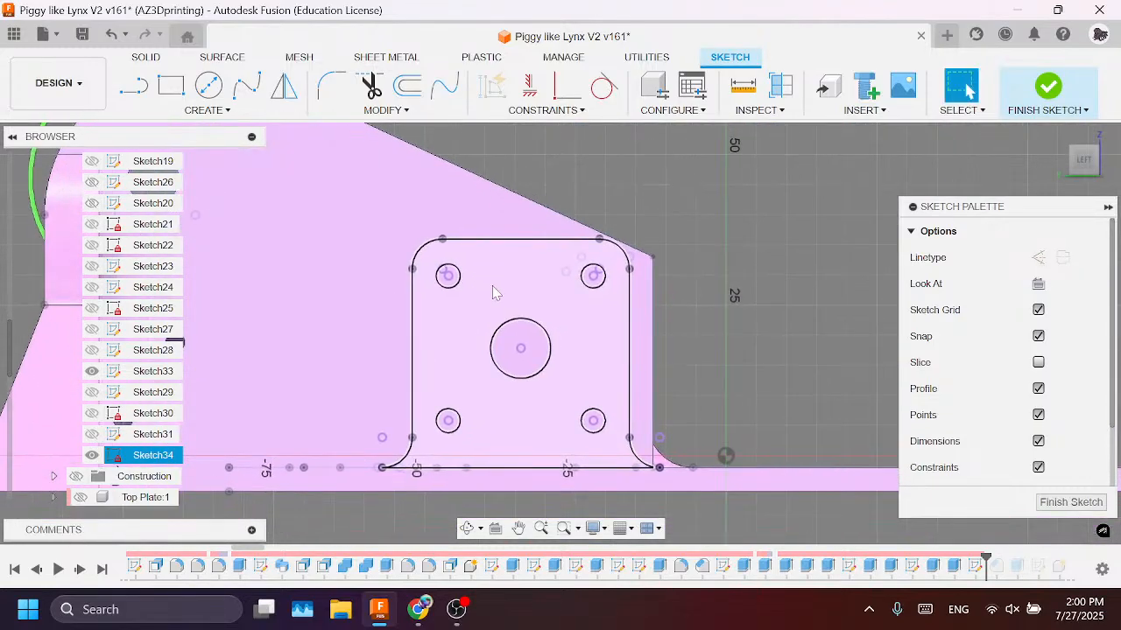
key(r)
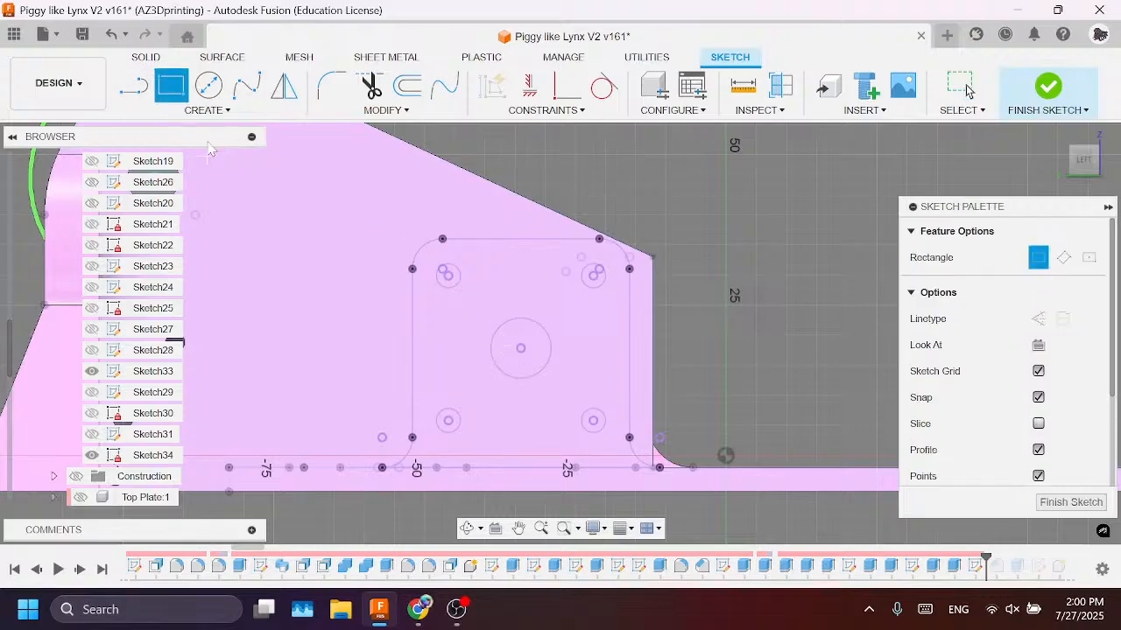
click(207, 111)
mouse_move(248, 156)
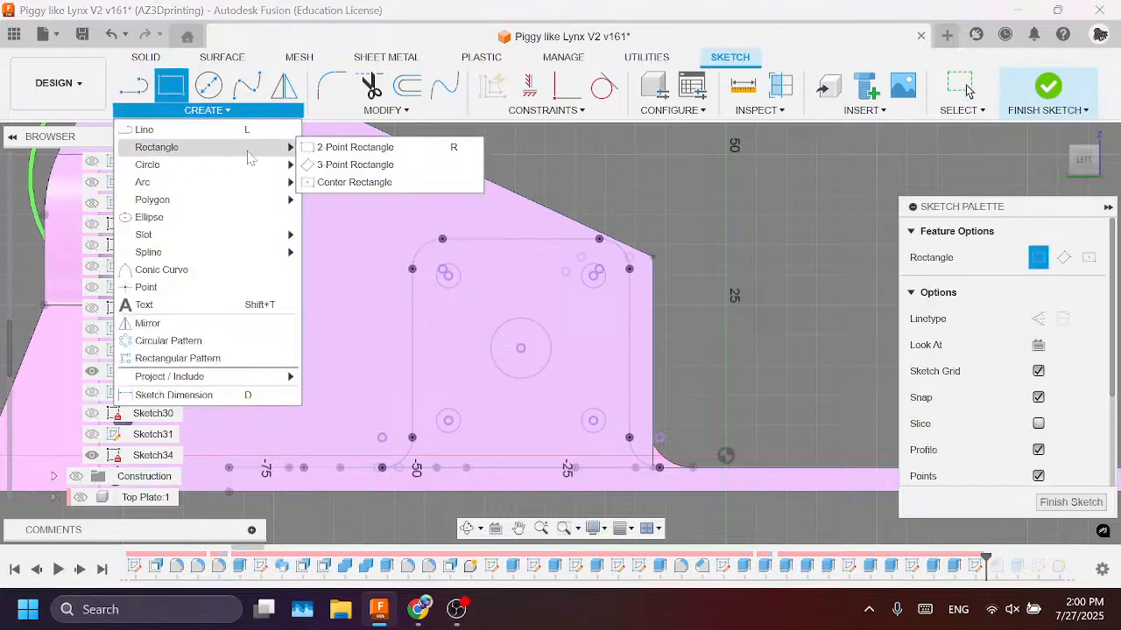
click(354, 182)
click(521, 349)
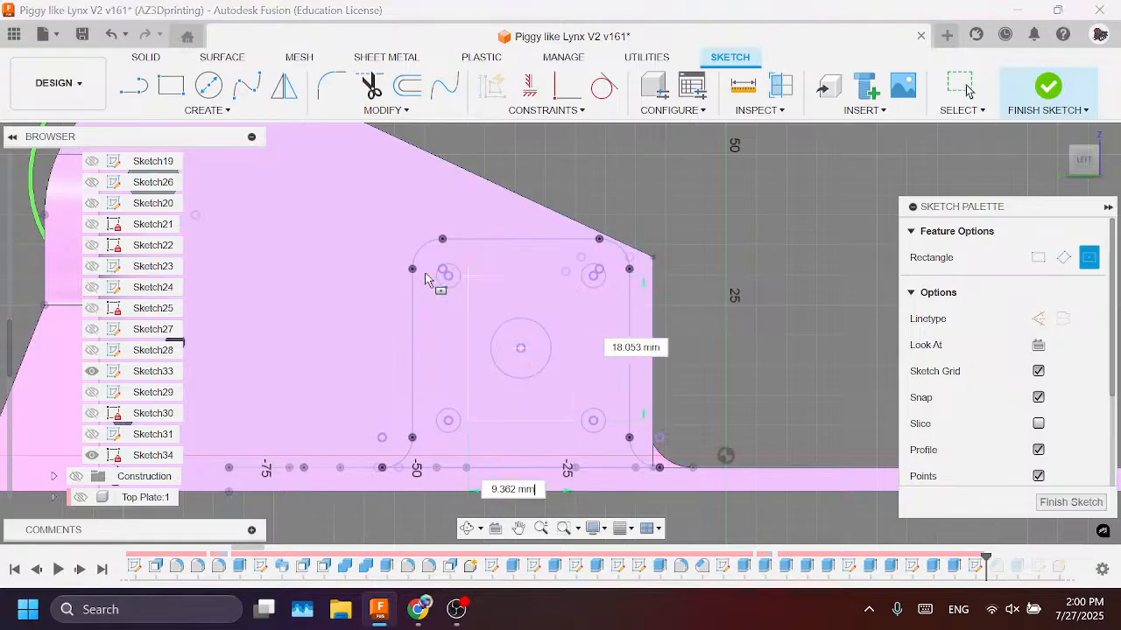
click(421, 248)
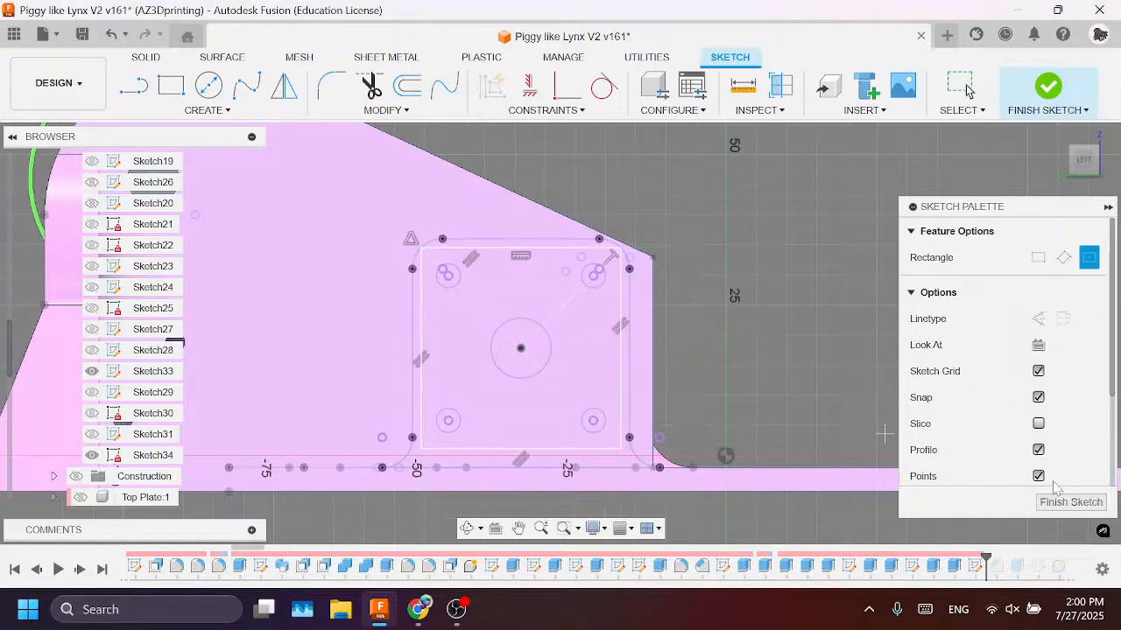
click(1075, 502)
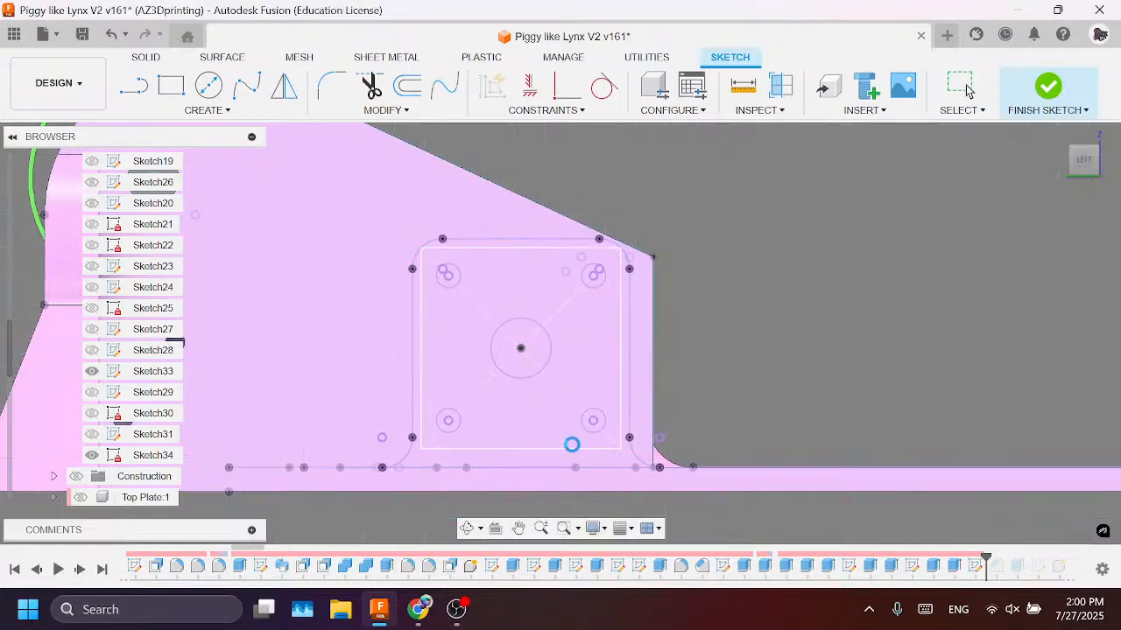
Step: Extrude the whole rectangle, including its five circle regions, as a 20 mm cut through the wall towards the motor mount
scroll(731, 432, down, 4)
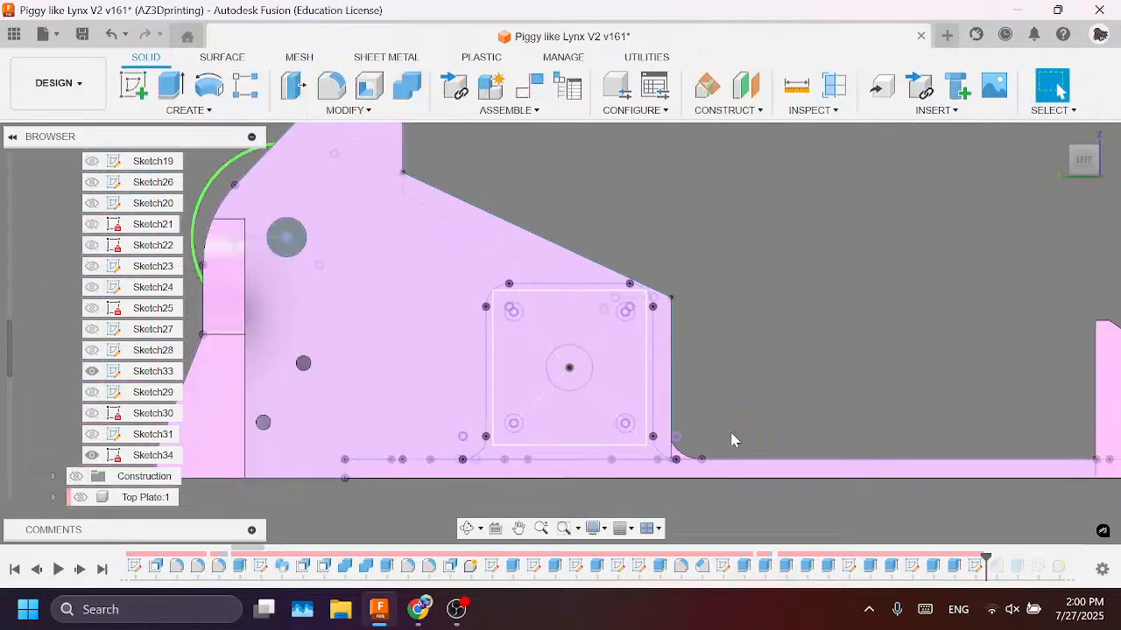
scroll(696, 434, up, 2)
key(e)
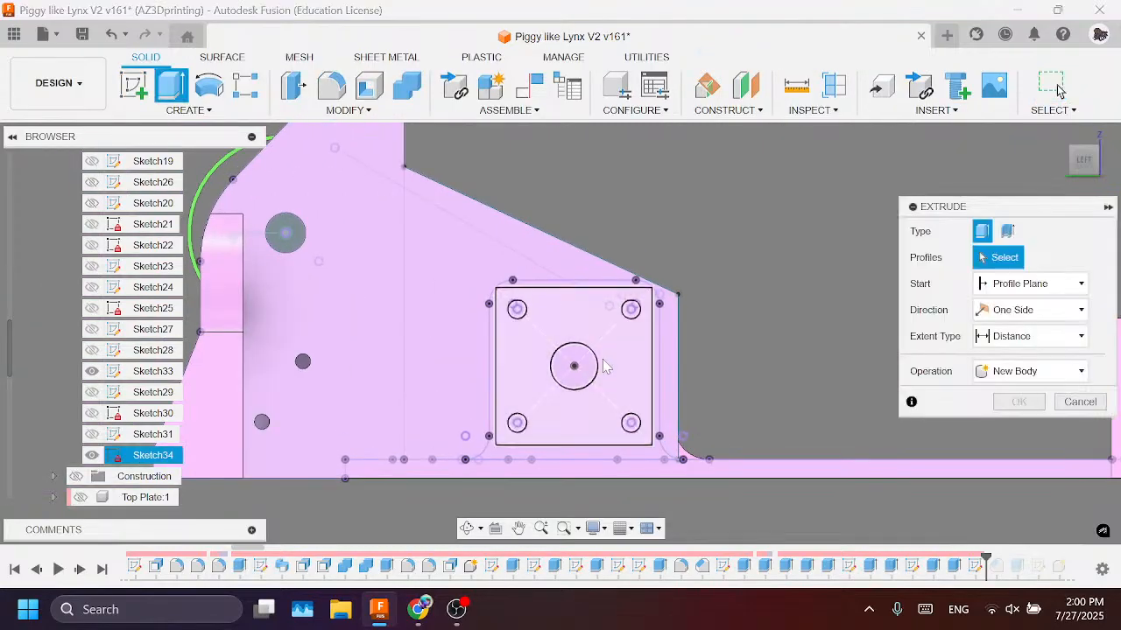
click(575, 364)
click(574, 365)
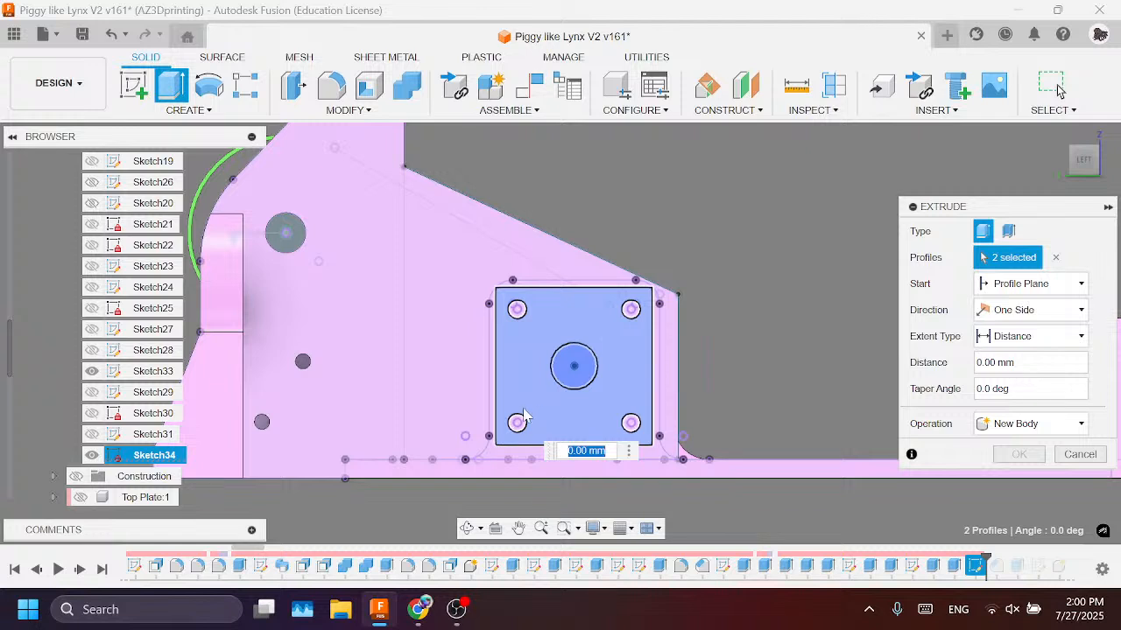
click(515, 424)
click(515, 310)
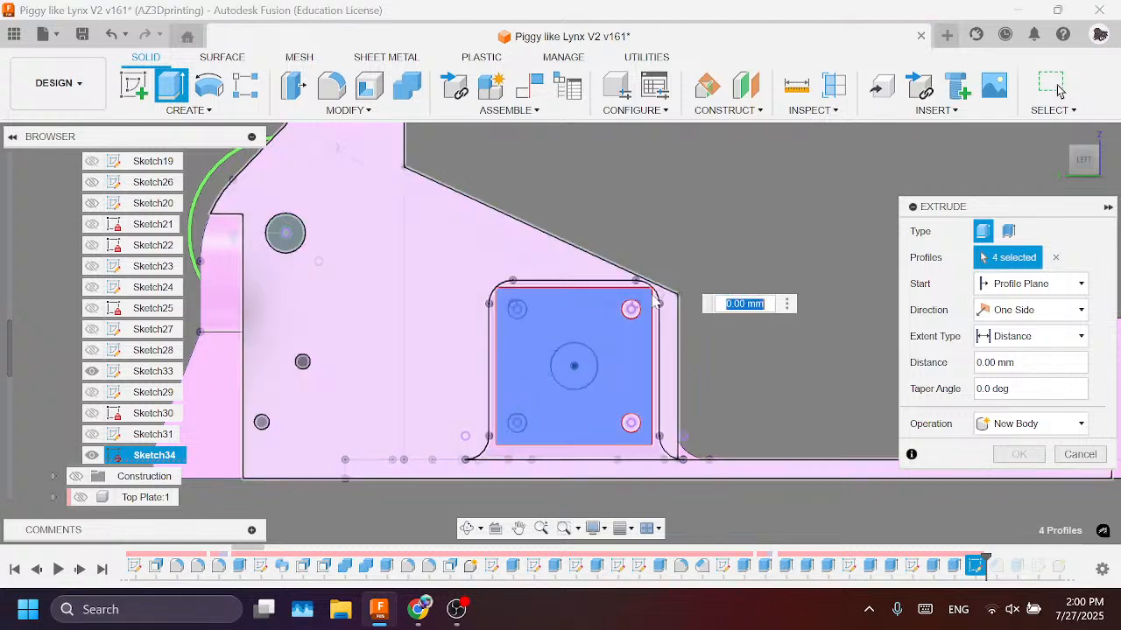
click(630, 308)
click(631, 424)
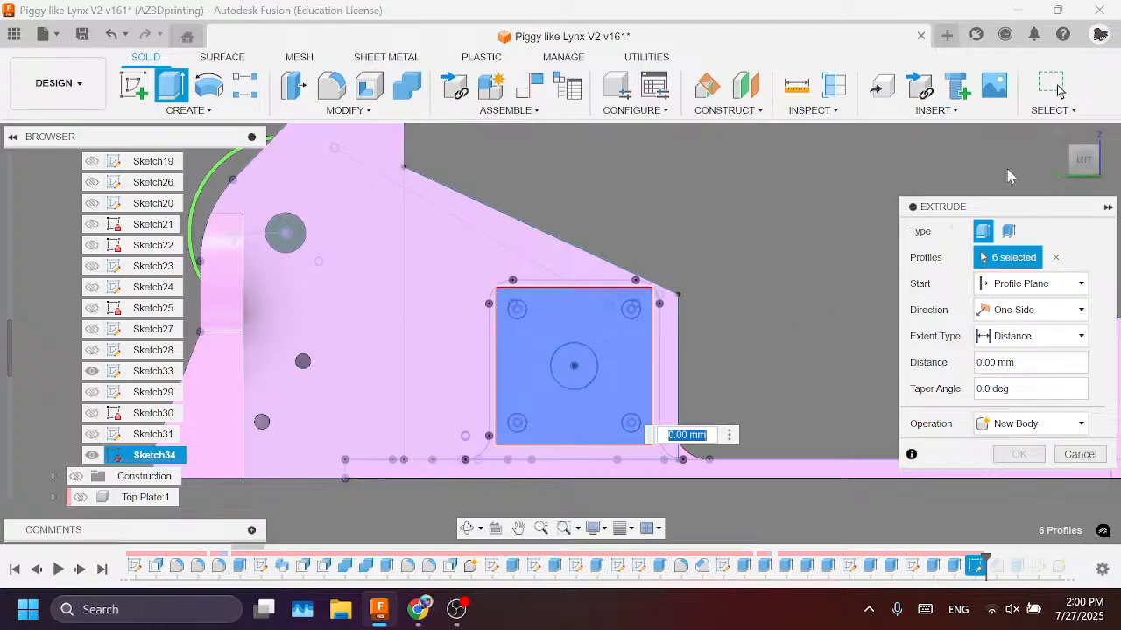
drag(1082, 161, 906, 302)
drag(567, 477, 654, 437)
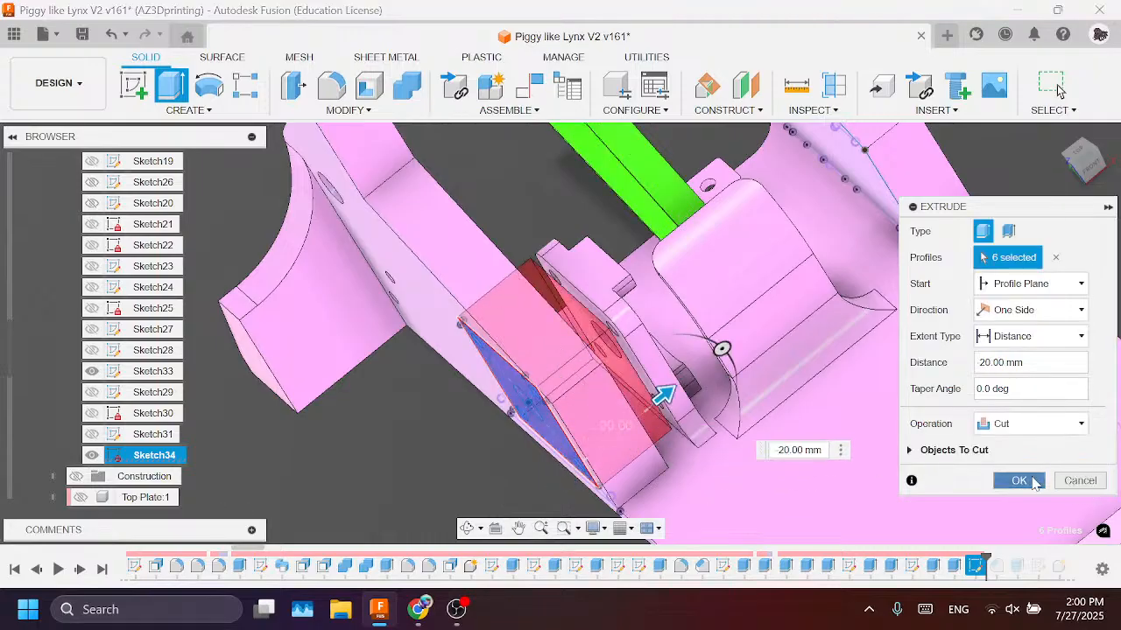
click(1018, 480)
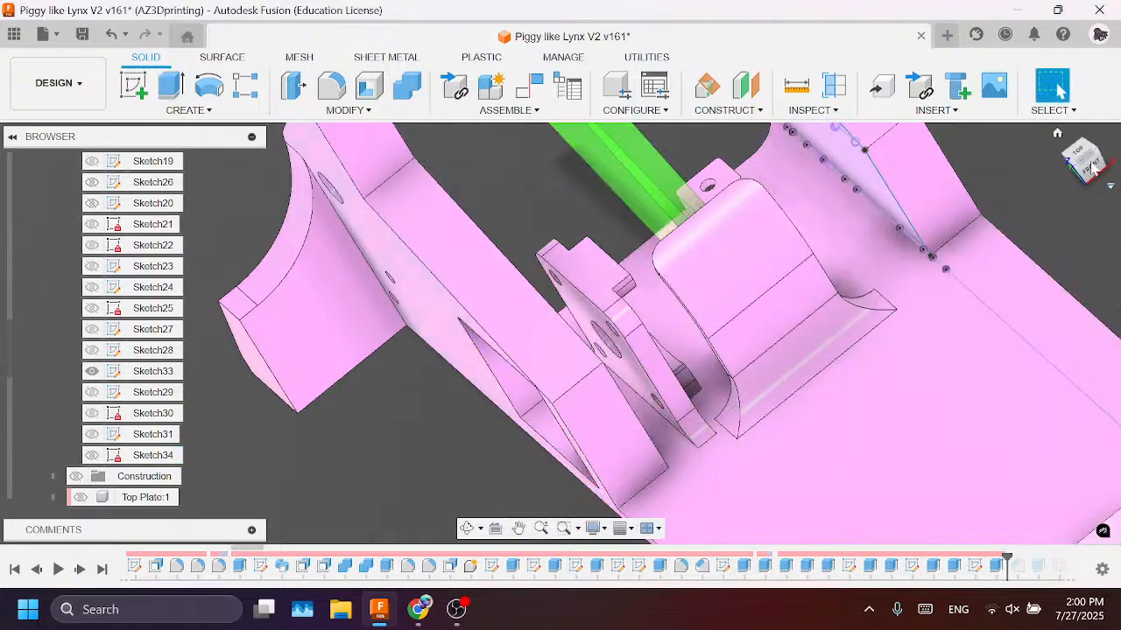
mouse_move(1086, 165)
mouse_down()
mouse_move(4, 158)
mouse_move(1096, 164)
mouse_move(1089, 175)
mouse_up()
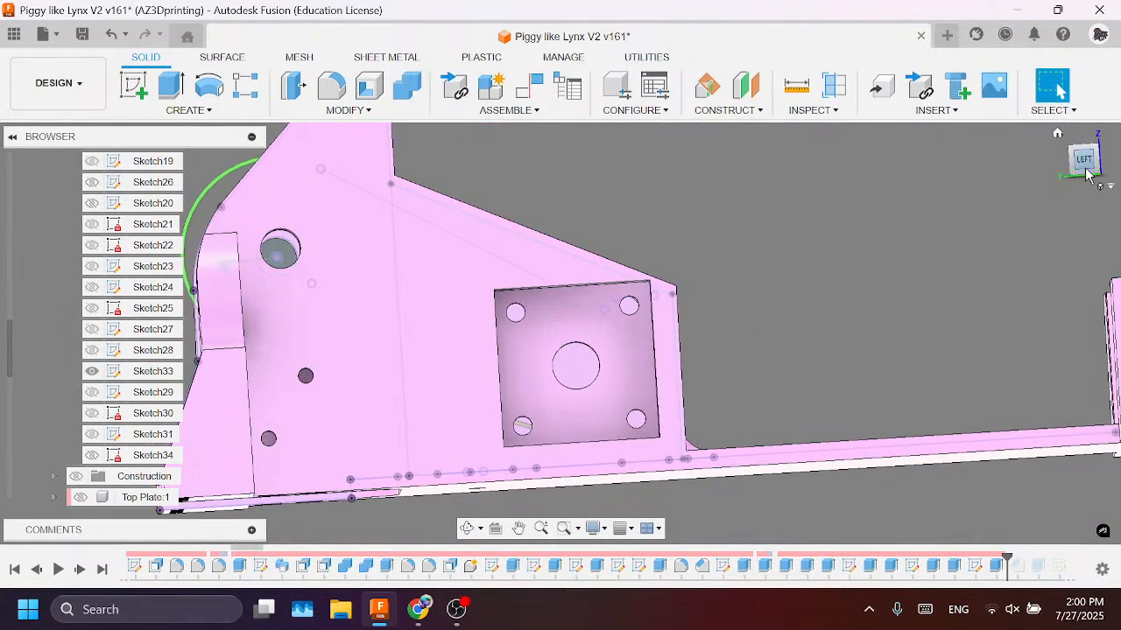
click(1087, 169)
mouse_move(1081, 168)
mouse_down()
mouse_move(998, 174)
mouse_move(954, 203)
mouse_move(930, 289)
mouse_move(939, 254)
mouse_move(972, 250)
mouse_move(973, 293)
mouse_move(998, 343)
mouse_move(954, 285)
mouse_move(946, 296)
mouse_move(970, 317)
mouse_up()
mouse_move(560, 333)
shift+middle_down()
mouse_move(792, 302)
mouse_move(700, 331)
mouse_move(564, 337)
mouse_move(761, 322)
mouse_move(682, 328)
mouse_move(754, 315)
mouse_move(604, 335)
mouse_move(596, 429)
mouse_move(599, 333)
mouse_move(601, 411)
mouse_move(629, 343)
mouse_move(696, 336)
mouse_move(749, 346)
mouse_move(688, 364)
mouse_move(697, 387)
shift+middle_up()
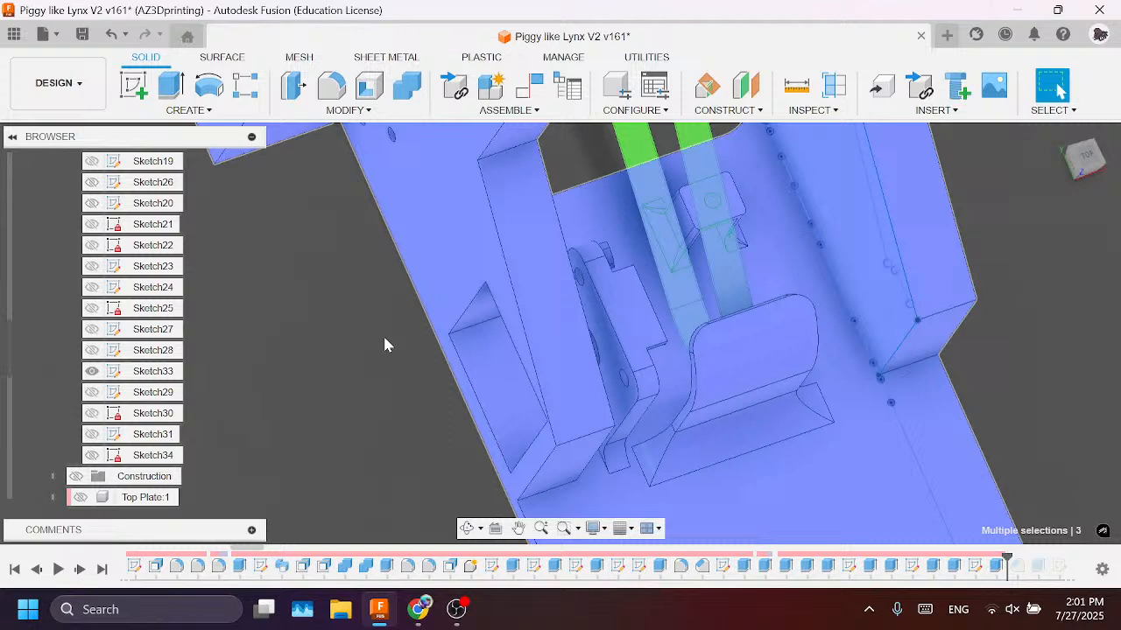
click(384, 338)
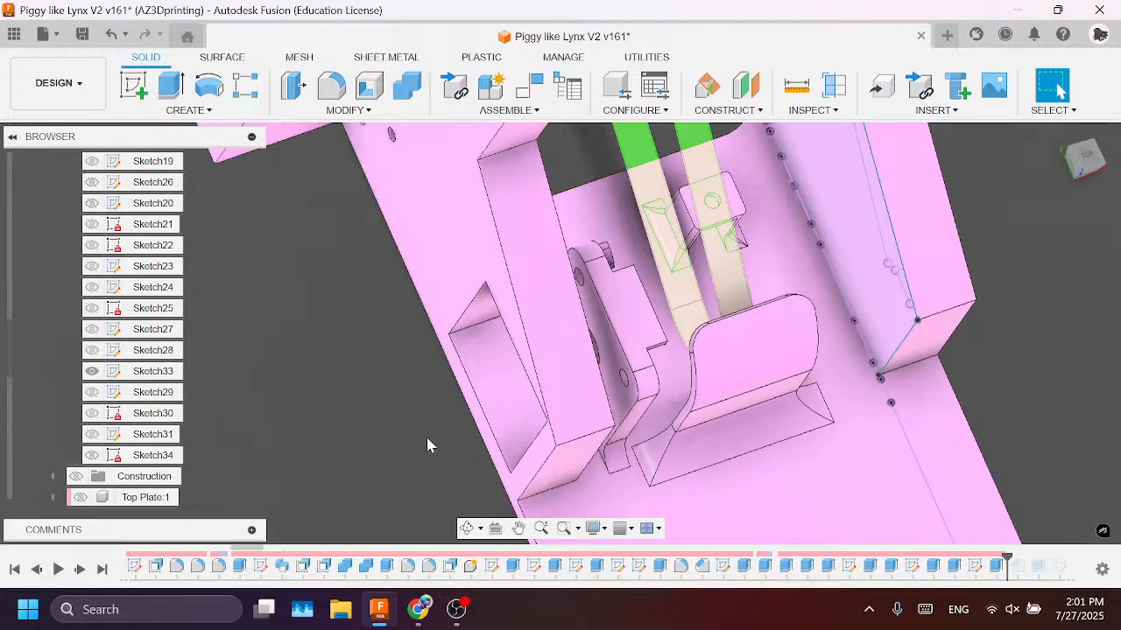
Step: Edit the support wall's extension profile sketch and offset its sloped and vertical outline about 3.8 mm inward
click(974, 566)
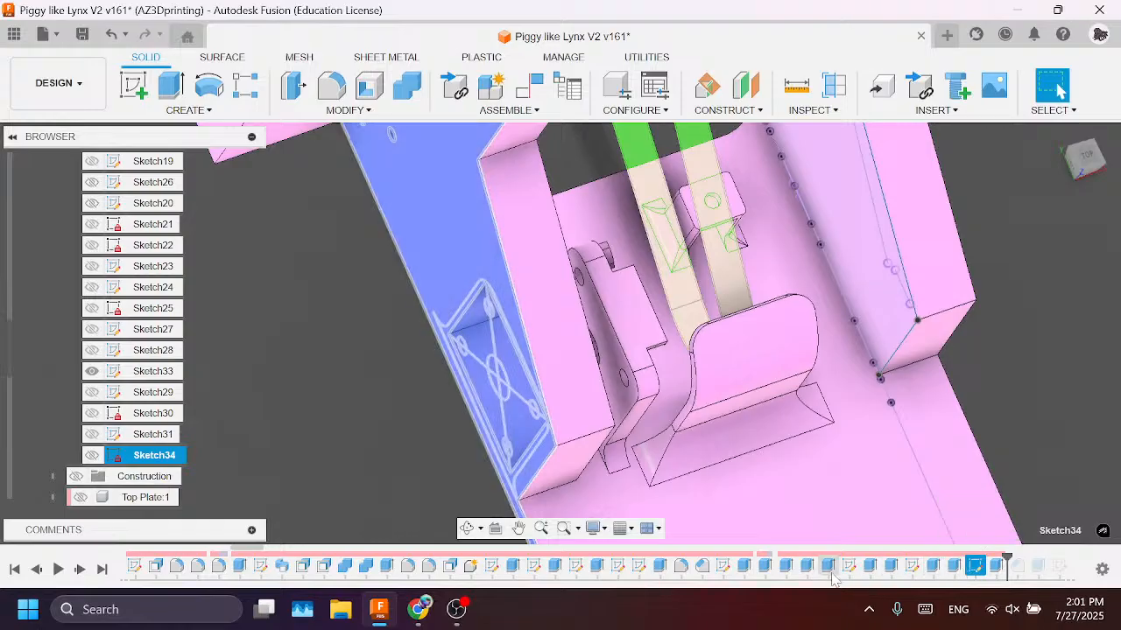
click(638, 567)
right_click(638, 566)
click(710, 367)
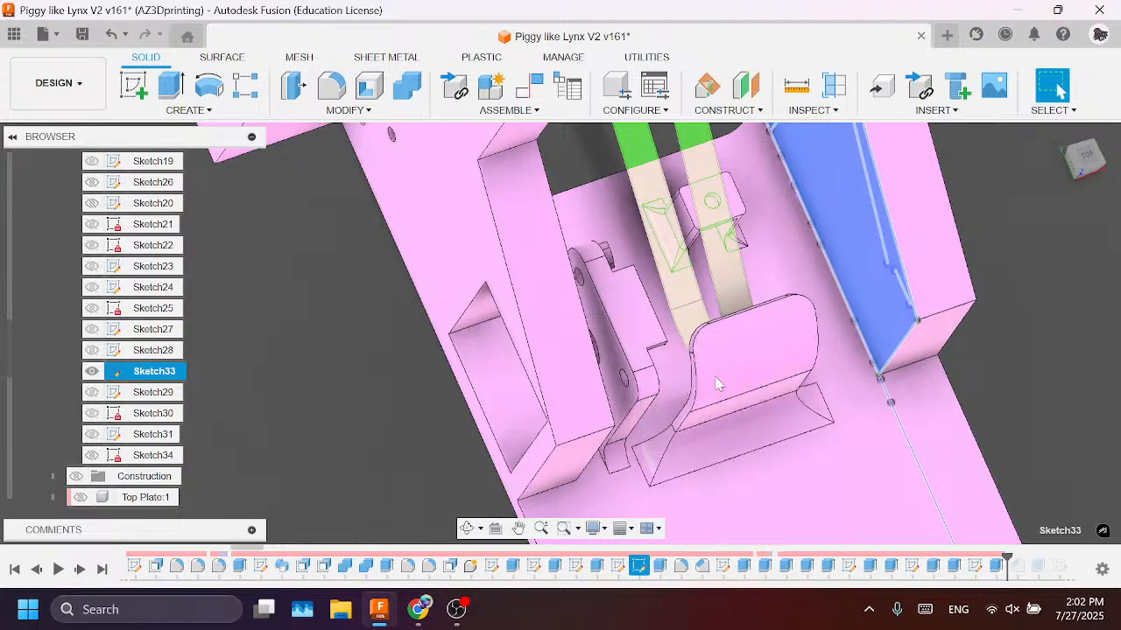
scroll(622, 227, up, 3)
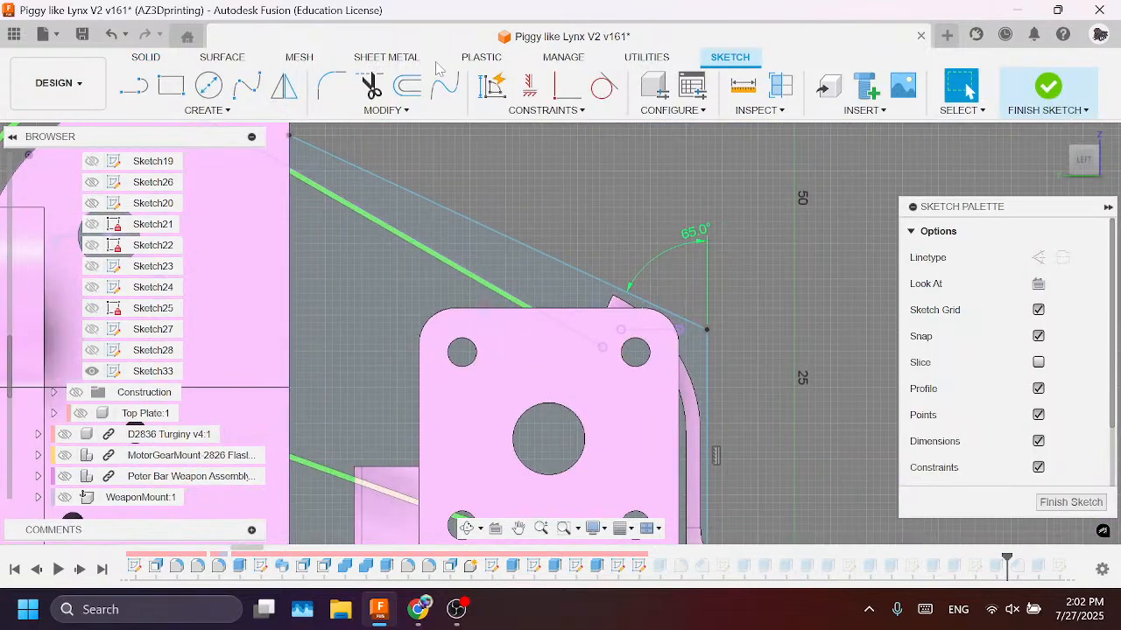
click(407, 85)
click(483, 226)
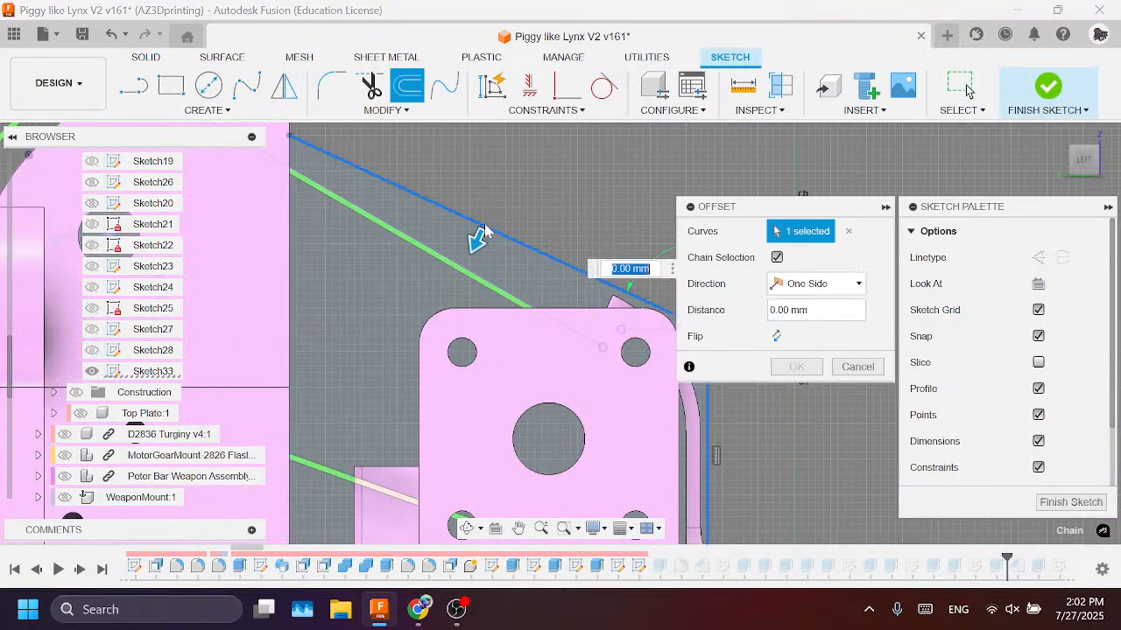
drag(475, 238, 455, 320)
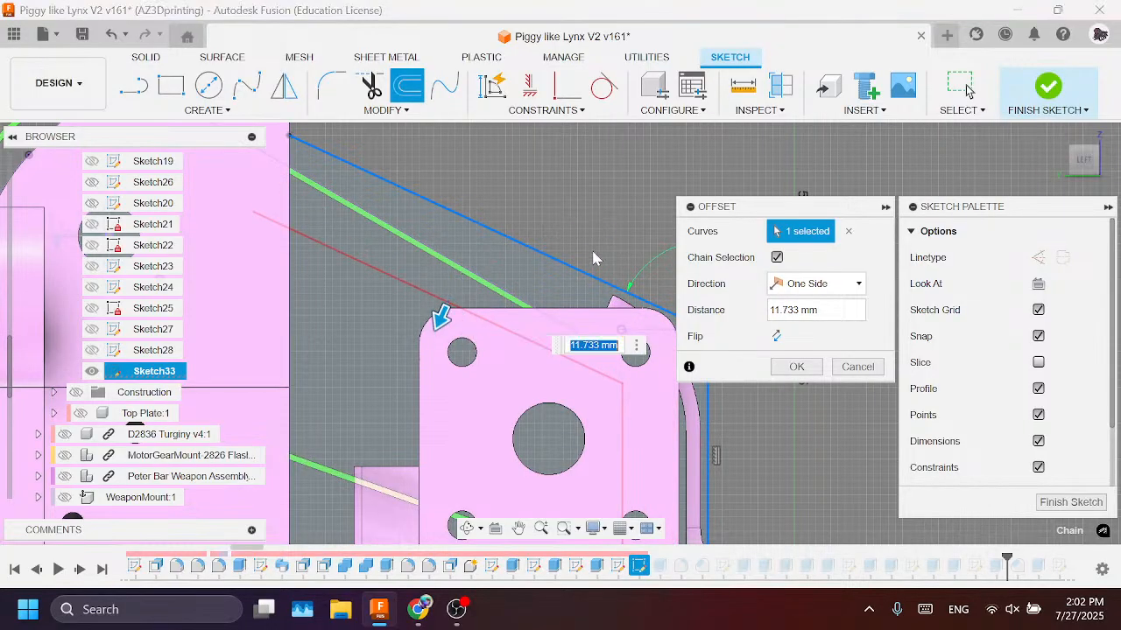
scroll(557, 323, down, 2)
mouse_move(542, 319)
middle_down()
mouse_move(408, 289)
mouse_move(337, 317)
middle_up()
scroll(366, 296, up, 2)
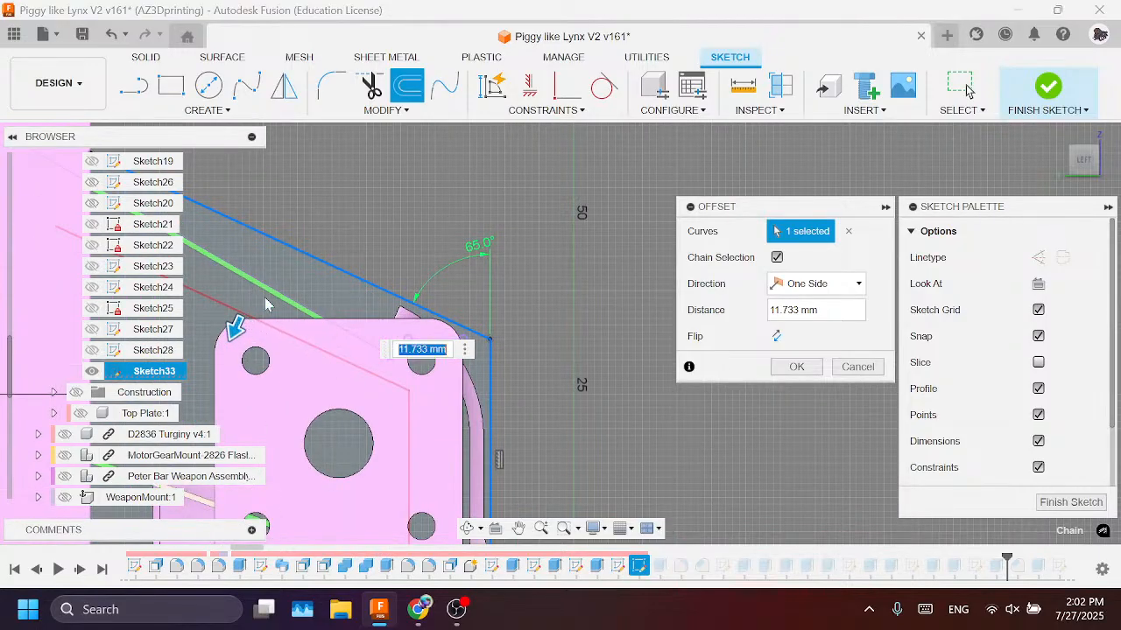
drag(234, 326, 300, 299)
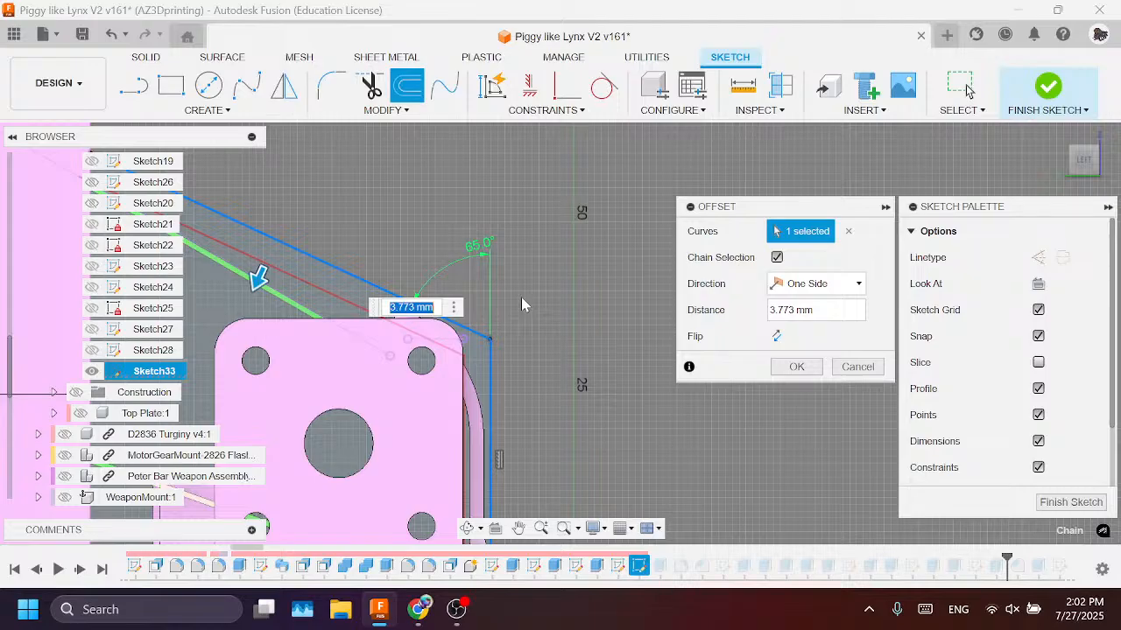
key(Return)
Step: Try to dimension the angle between the outline's sloped and vertical edges, and the vertical edge itself
scroll(526, 299, down, 3)
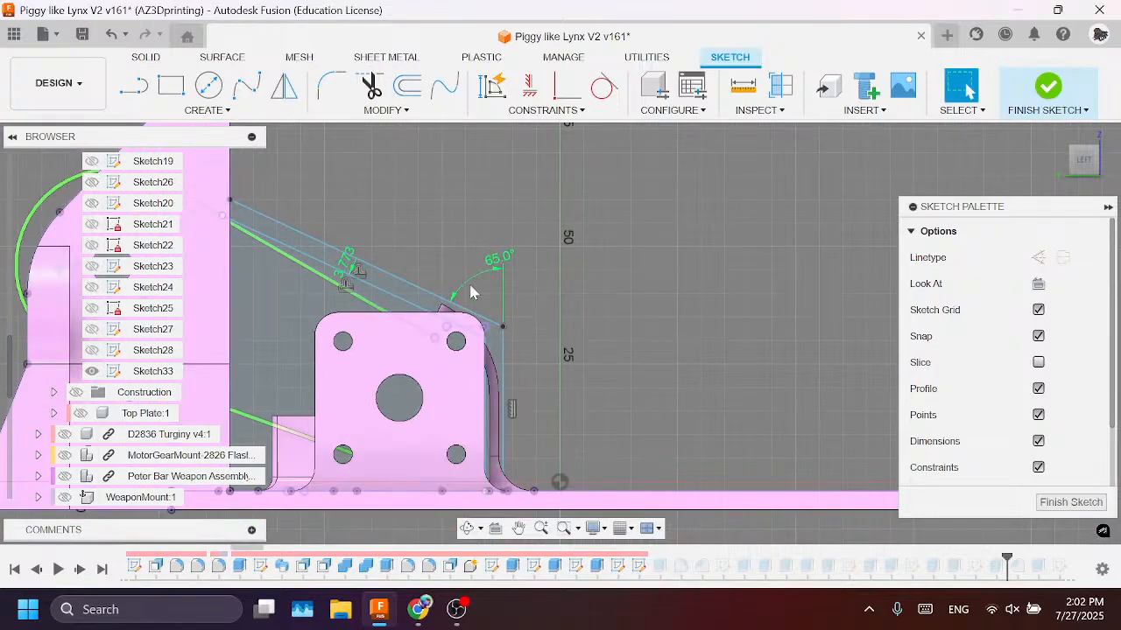
click(447, 301)
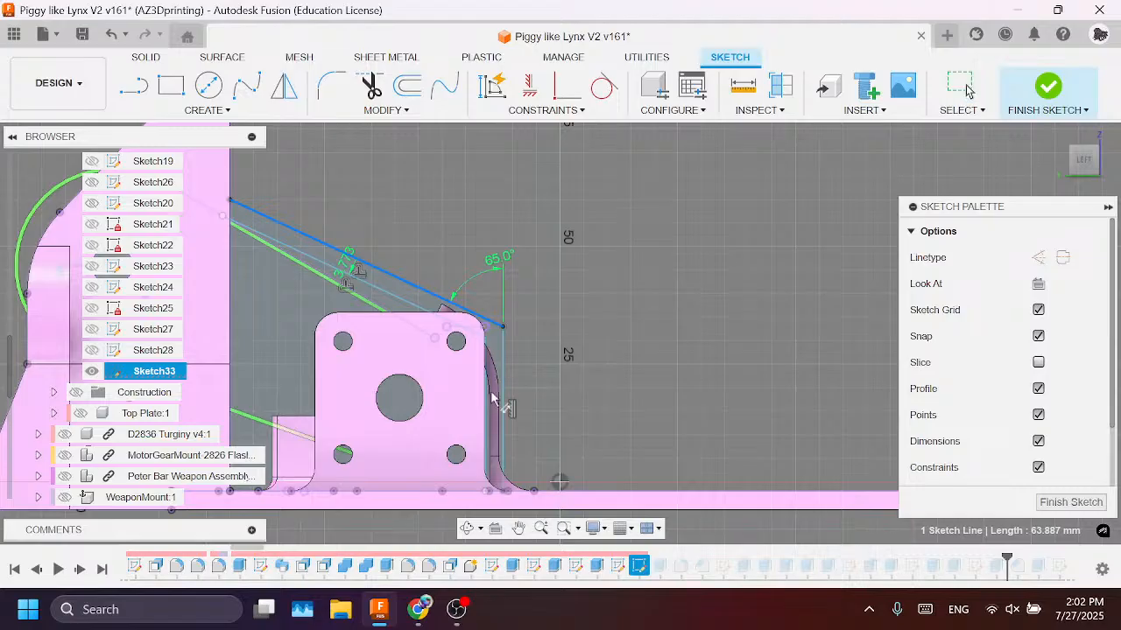
click(961, 88)
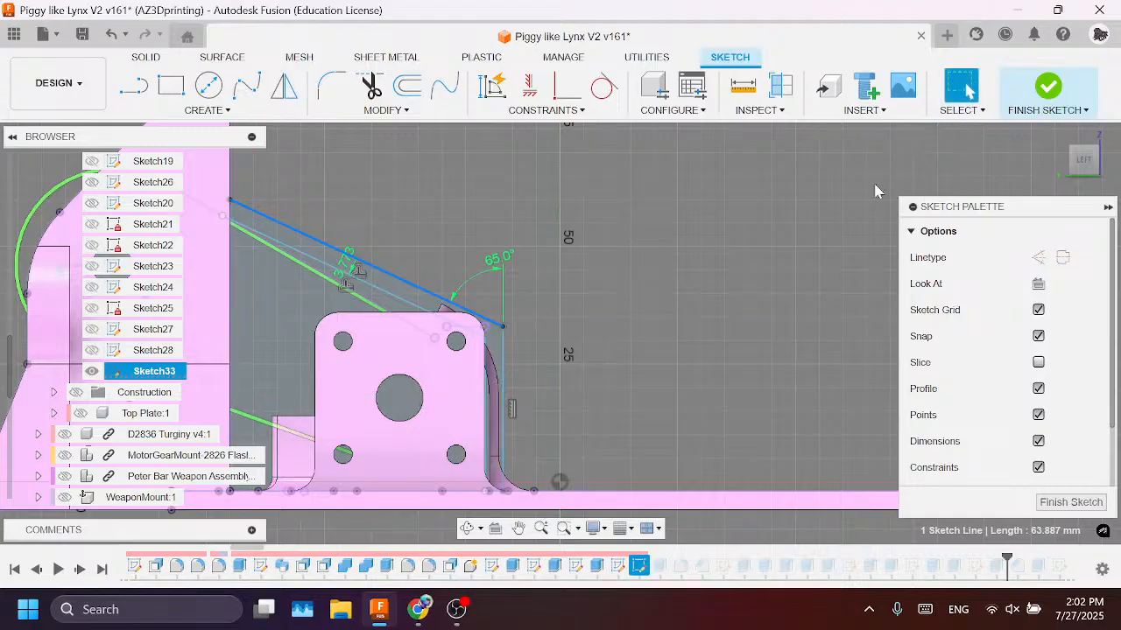
click(504, 374)
click(604, 349)
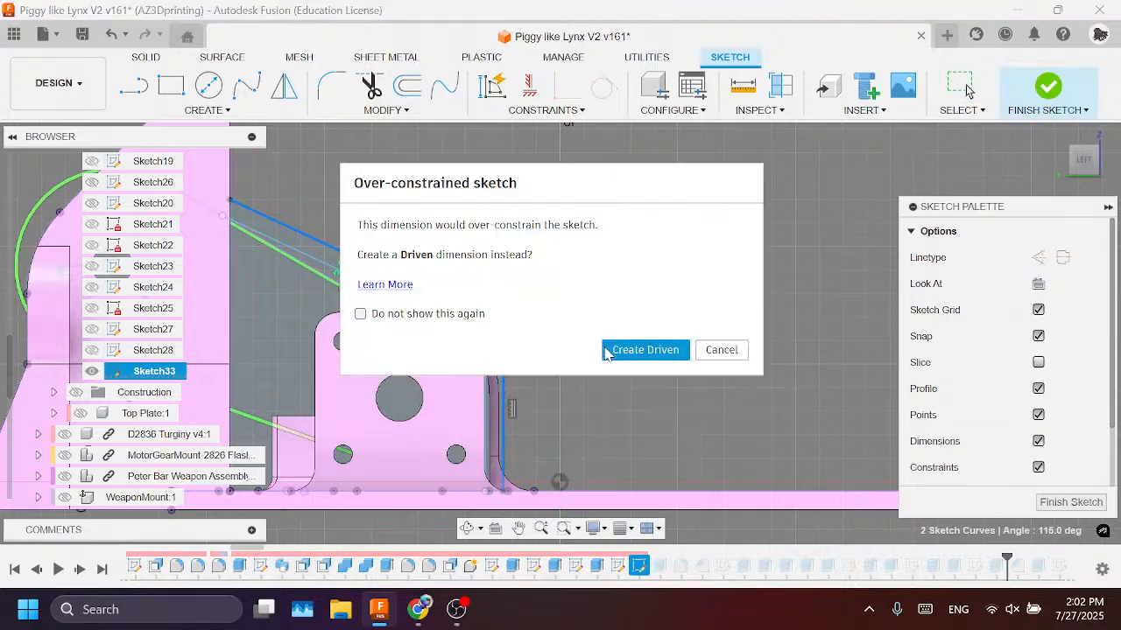
click(708, 352)
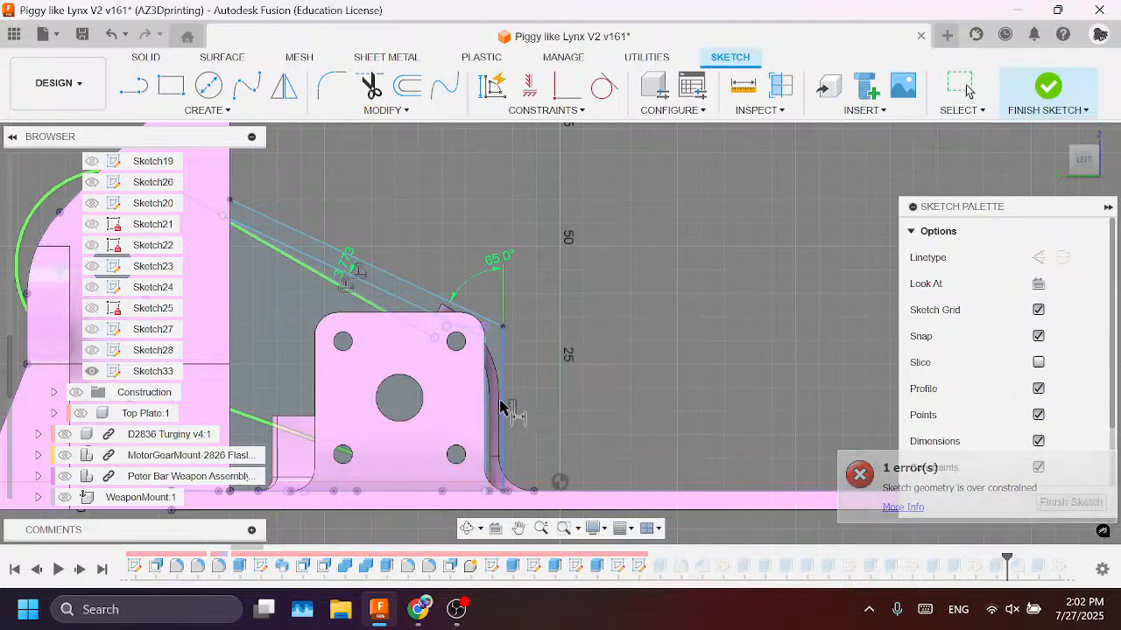
click(503, 407)
click(575, 395)
click(708, 352)
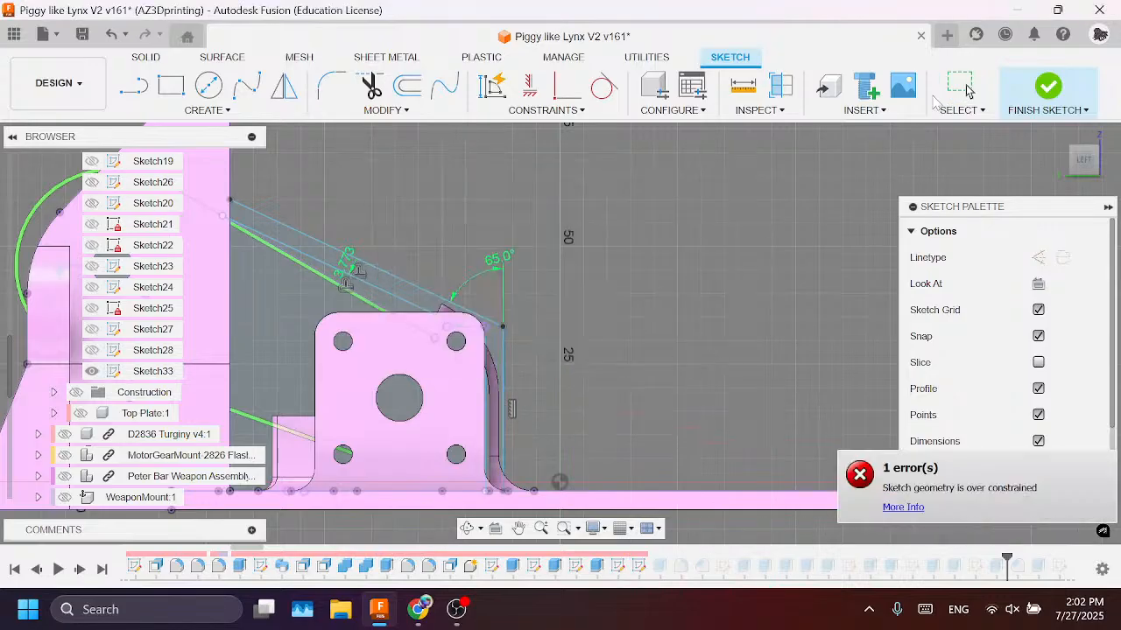
click(962, 87)
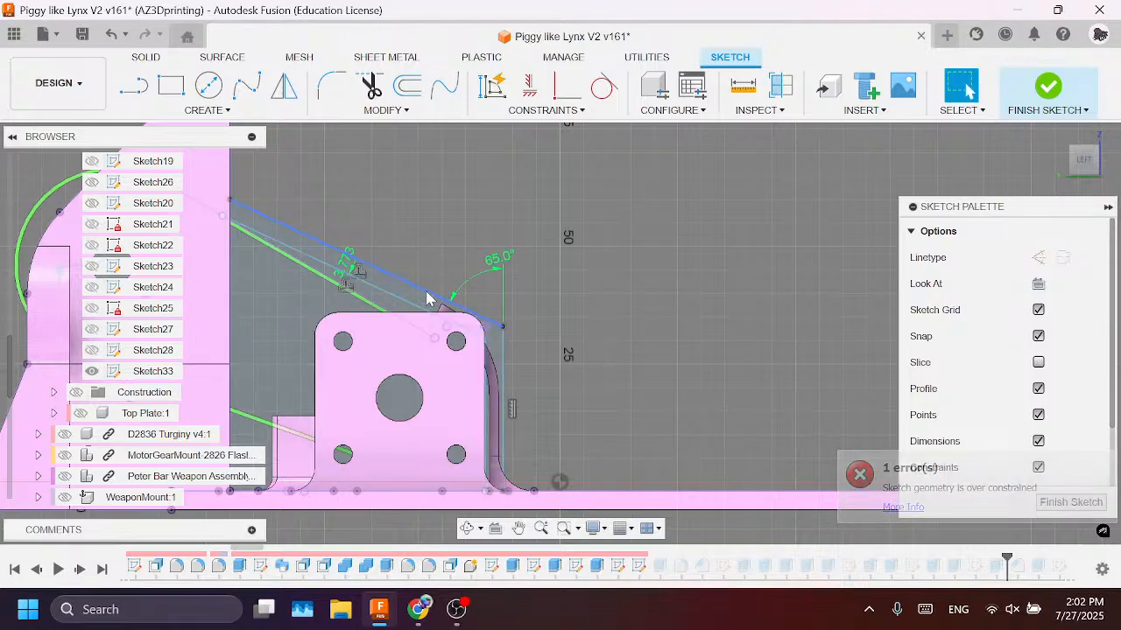
Step: Delete the 65° angle dimension and reshape the outline freely, pulling its vertical edge back towards the motor mount and adjusting the offset's upper end
drag(427, 298, 442, 246)
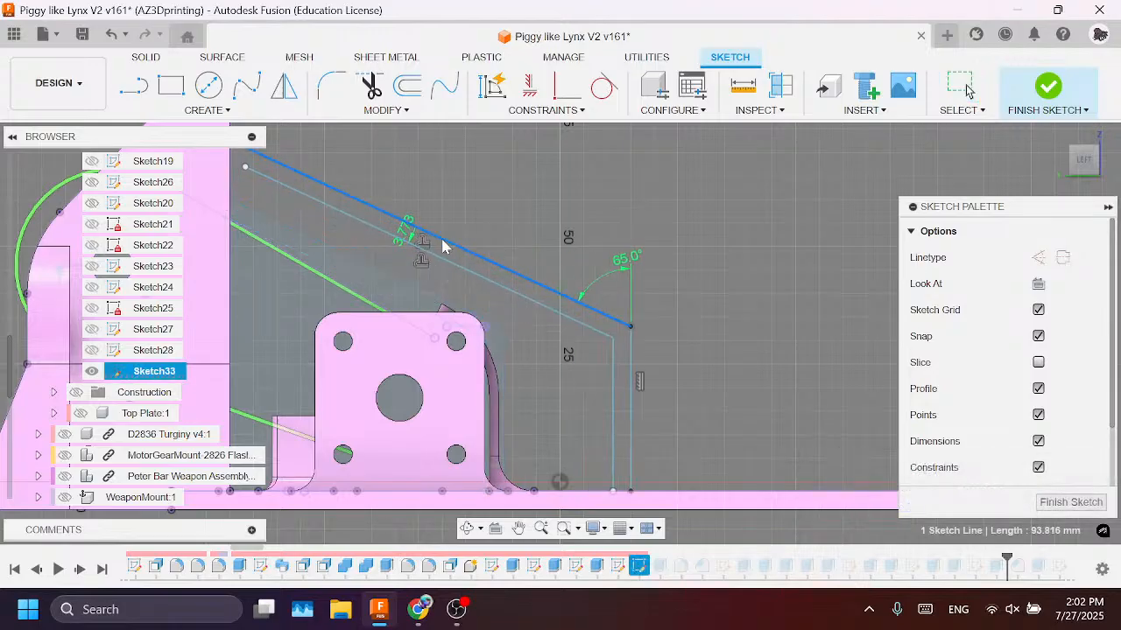
click(626, 268)
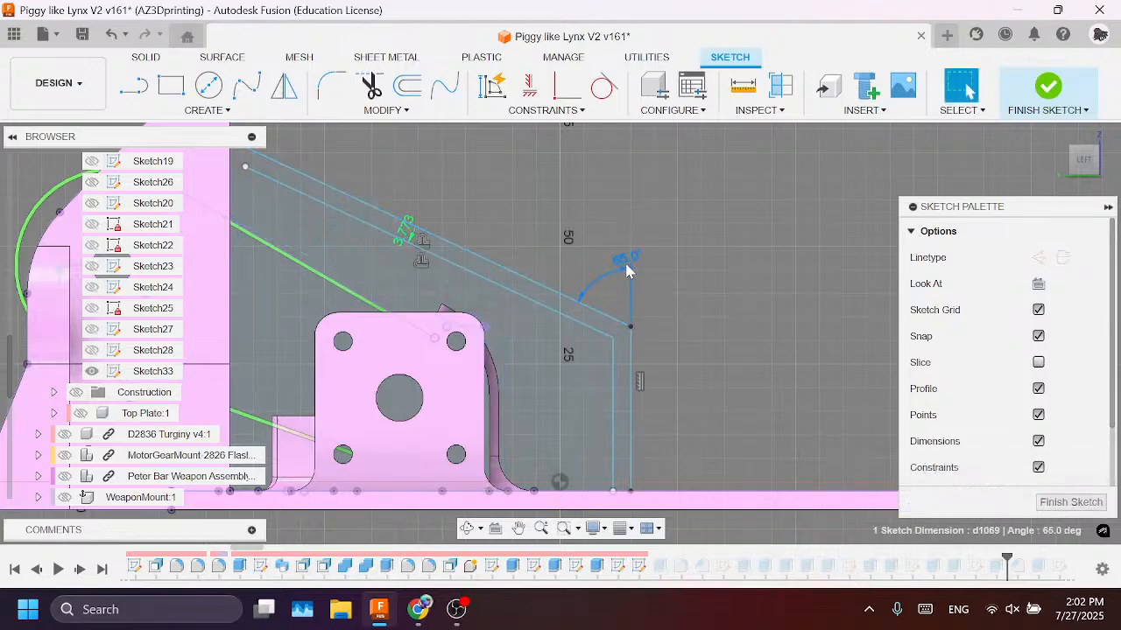
click(627, 289)
drag(630, 351, 549, 357)
middle_drag(552, 276, 564, 374)
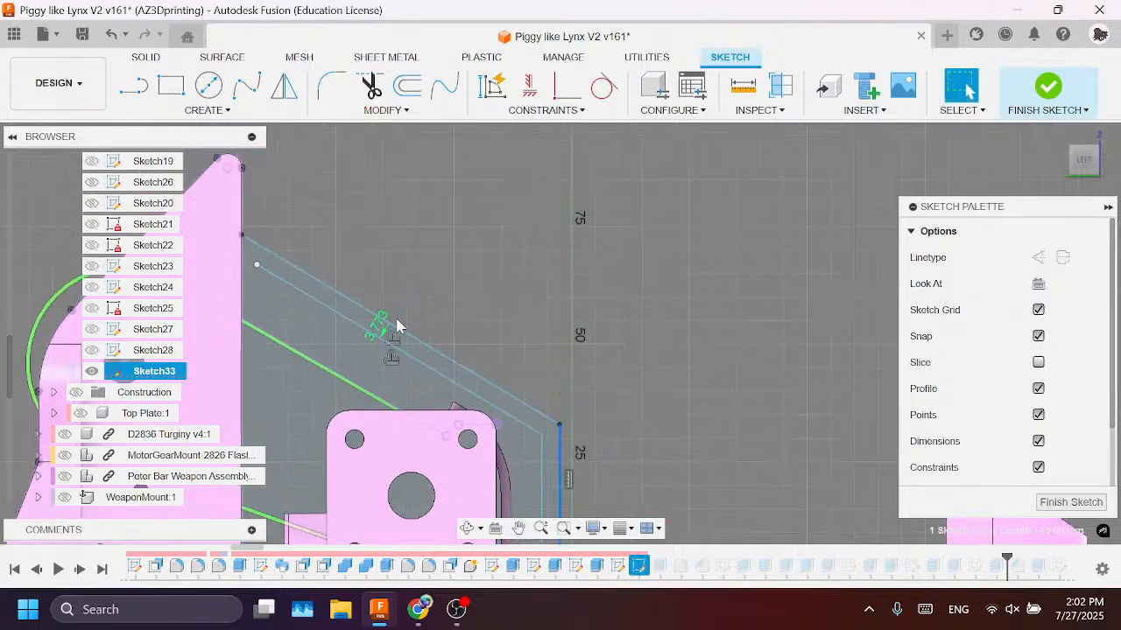
drag(258, 268, 244, 261)
scroll(412, 243, down, 2)
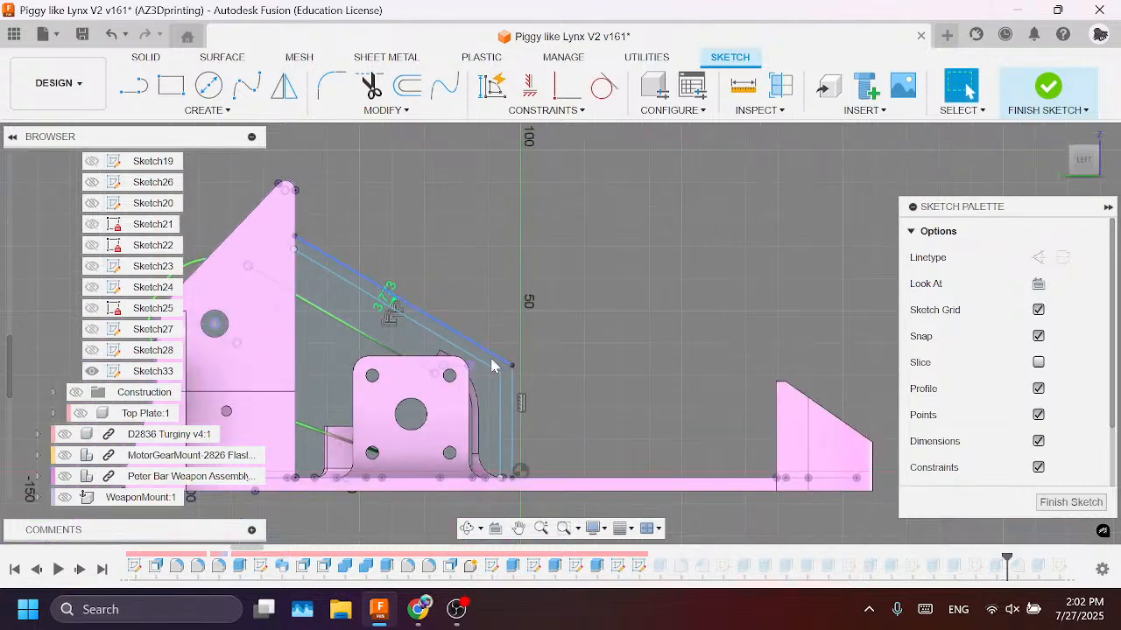
scroll(486, 359, up, 2)
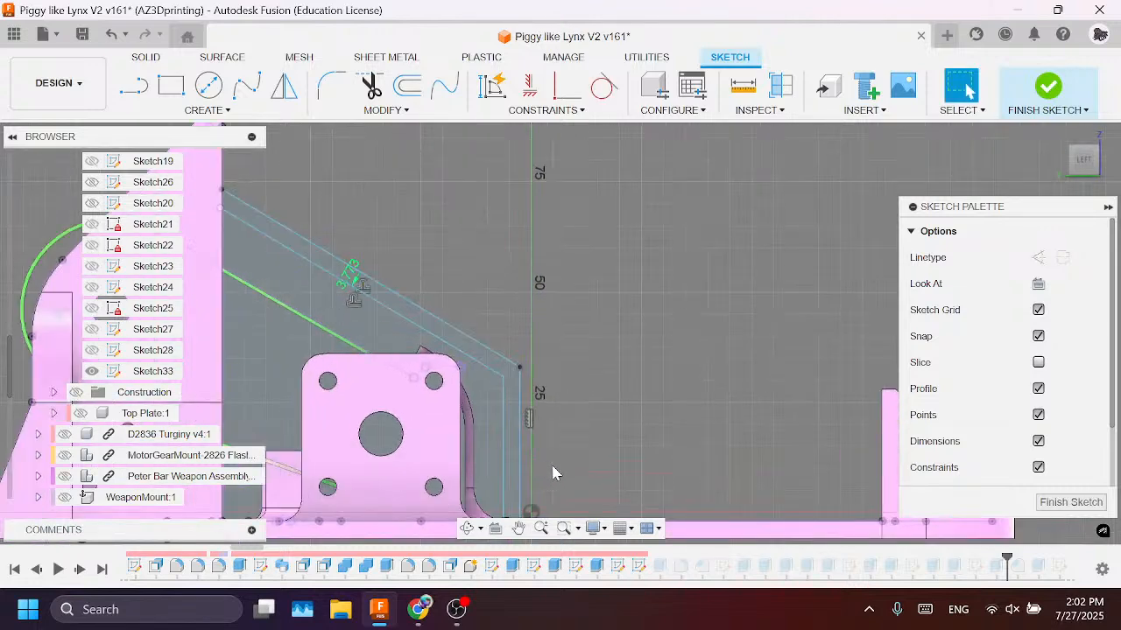
Step: Set the spacing between the wall outline and its inner offset to 6 mm
double_click(356, 279)
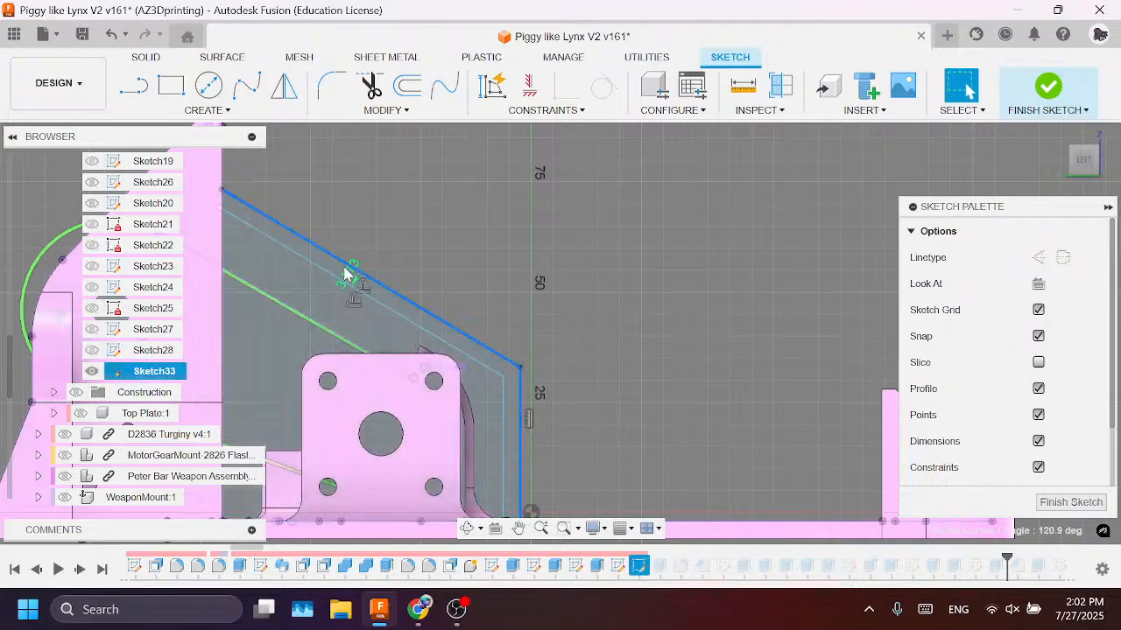
double_click(347, 274)
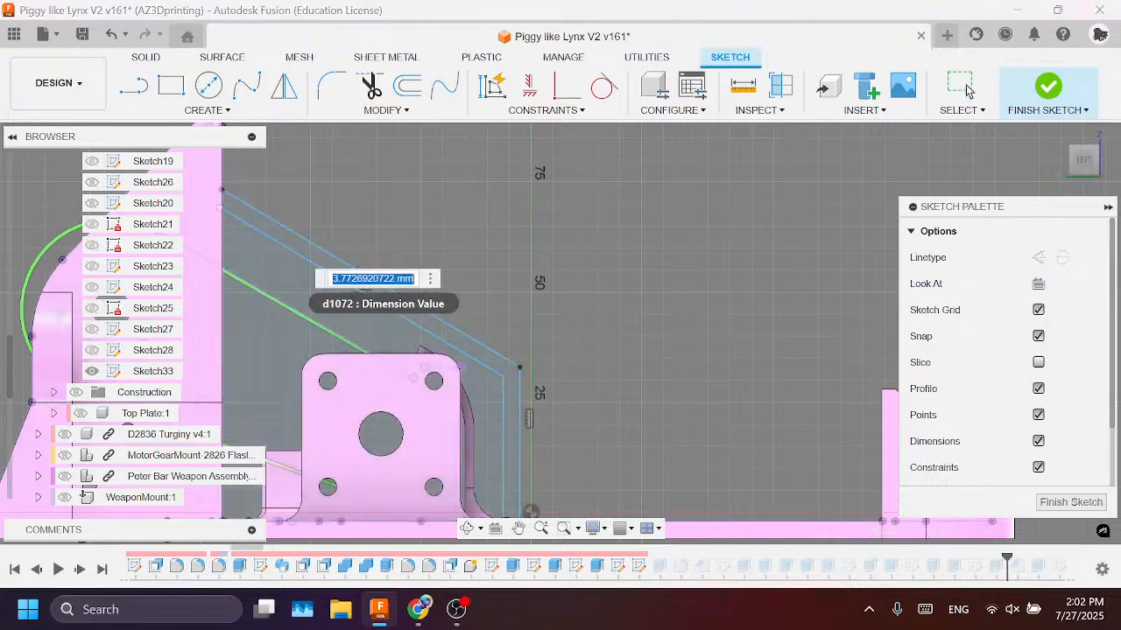
text(5)
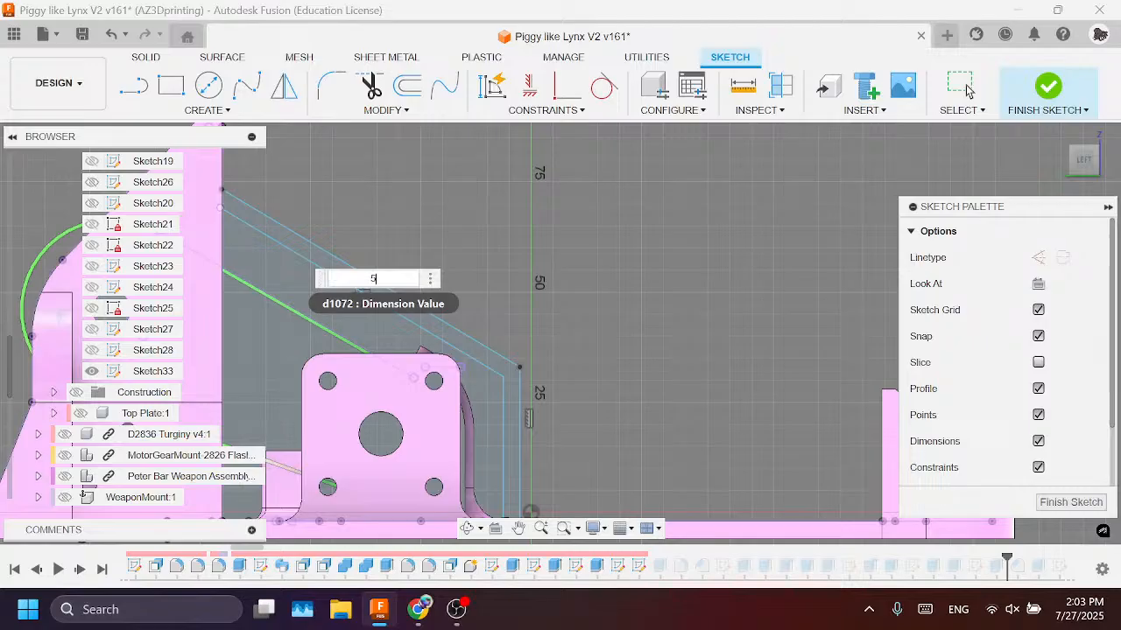
key(Return)
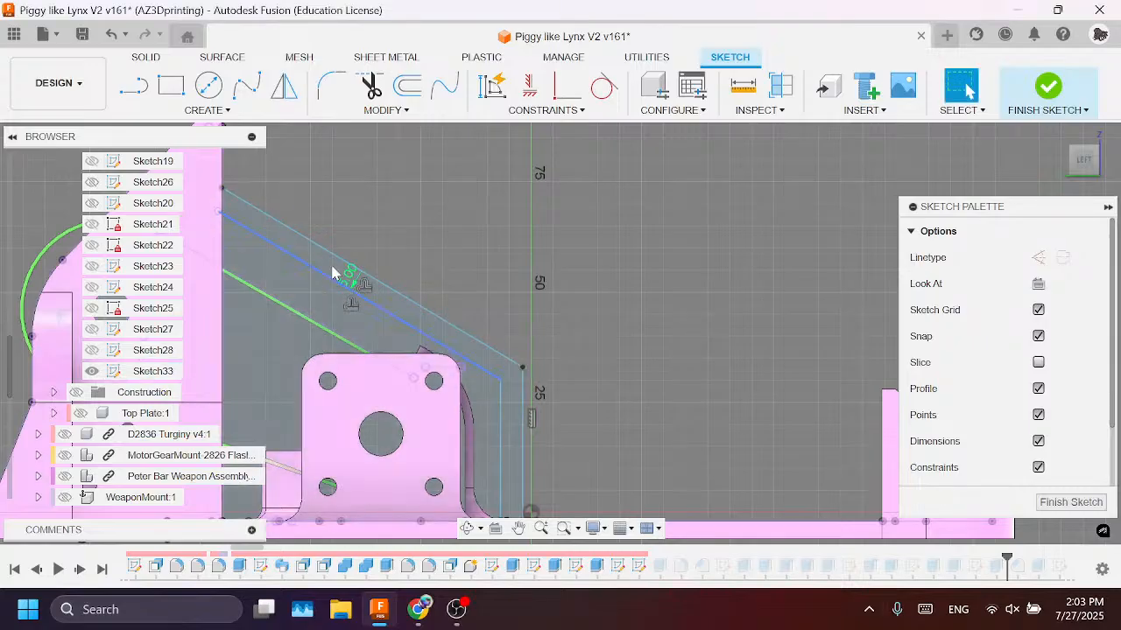
double_click(350, 275)
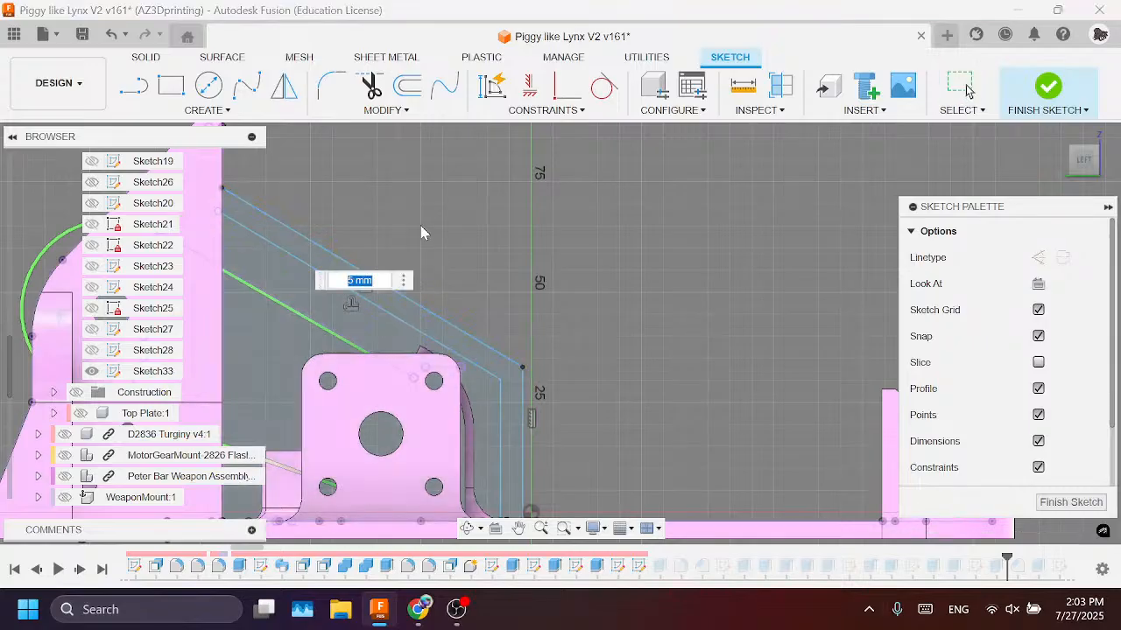
text(6)
key(Return)
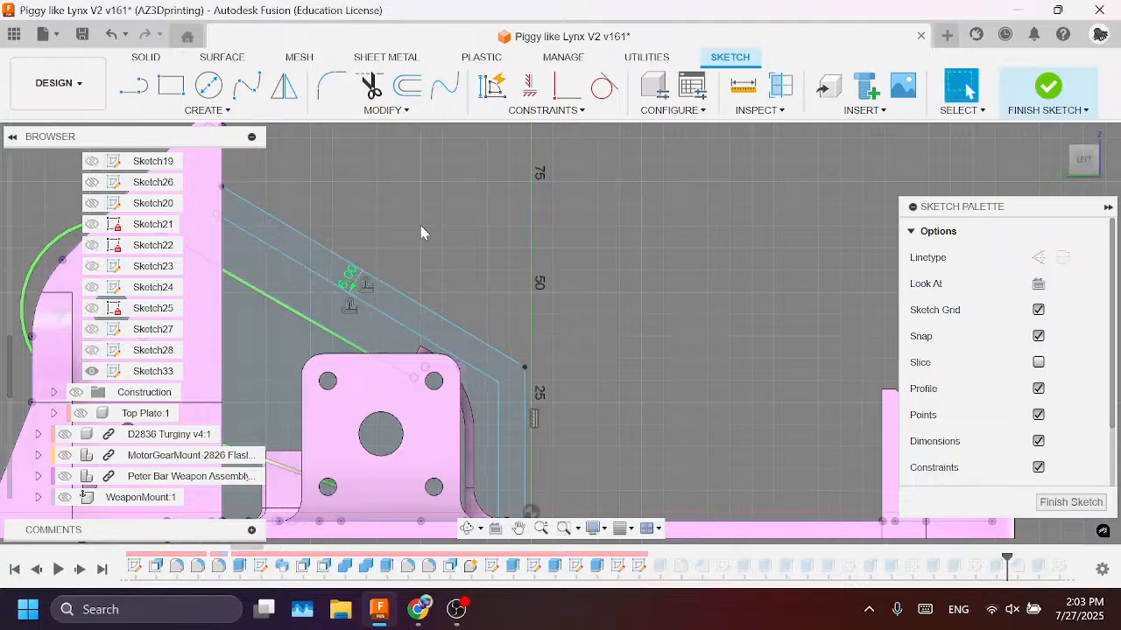
Step: Move the outline's vertical edge towards the motor mount until the inner offset line meets the mount plate's edge
middle_drag(471, 279, 450, 210)
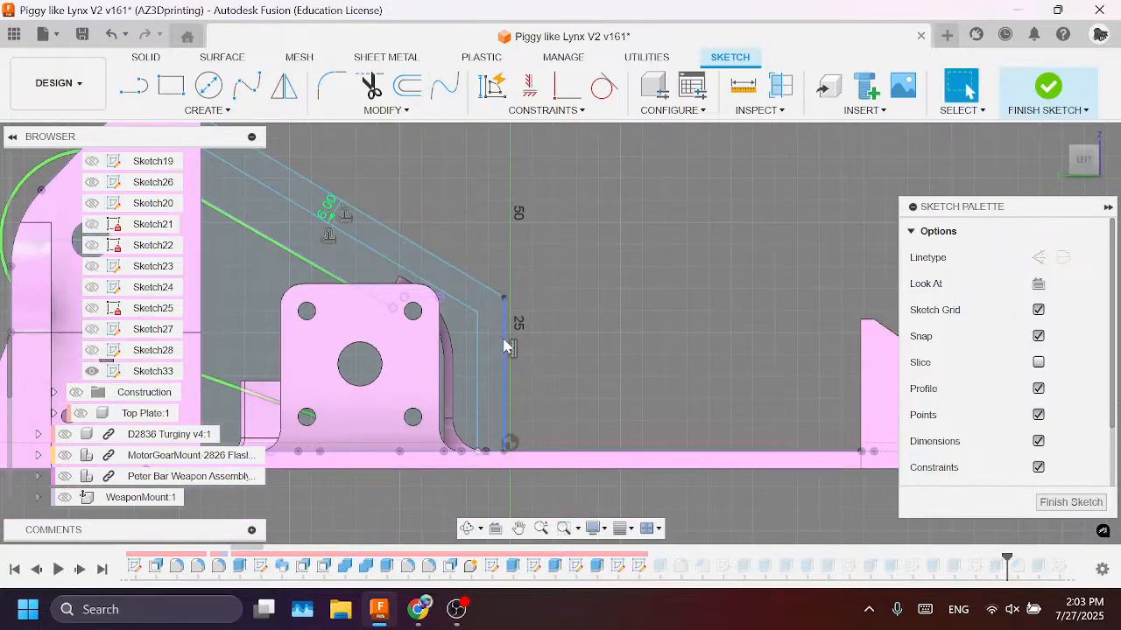
drag(503, 339, 464, 333)
drag(467, 333, 471, 334)
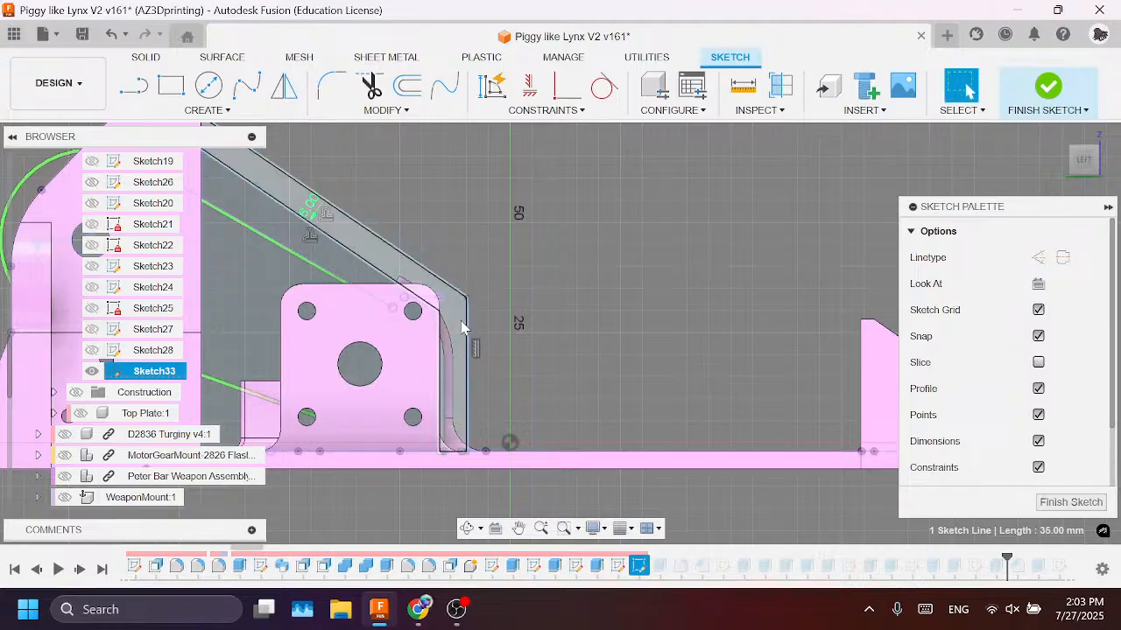
click(555, 313)
middle_drag(528, 318, 585, 383)
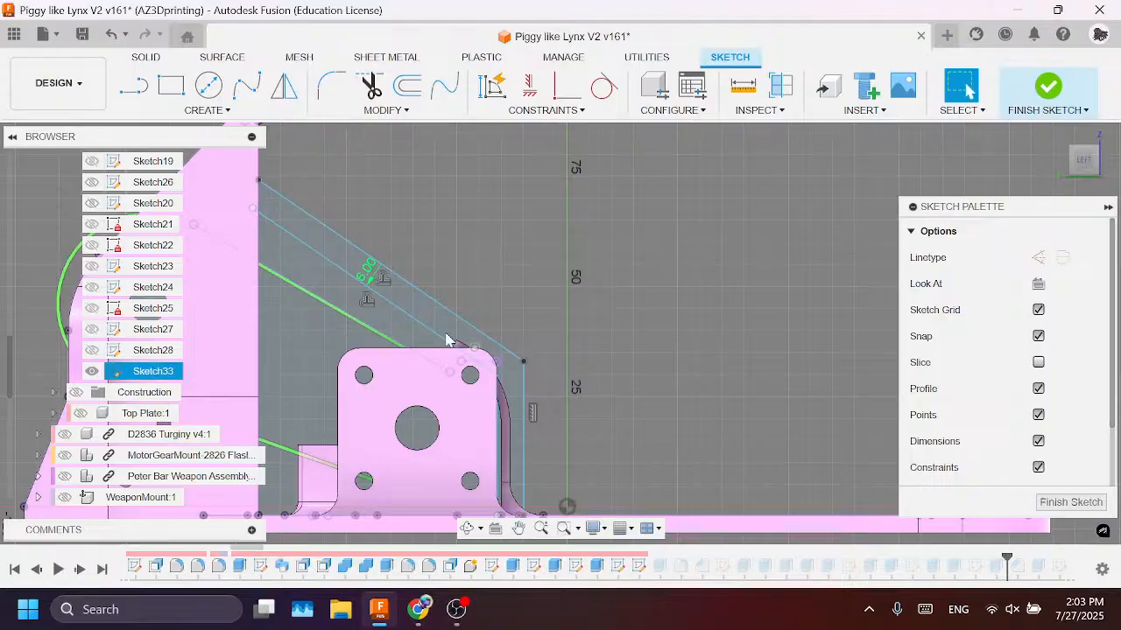
Step: Draw a vertical line about 56 mm long at 90° from the inner sloped offset line down to the chassis floor, near the mount plate's other edge
key(l)
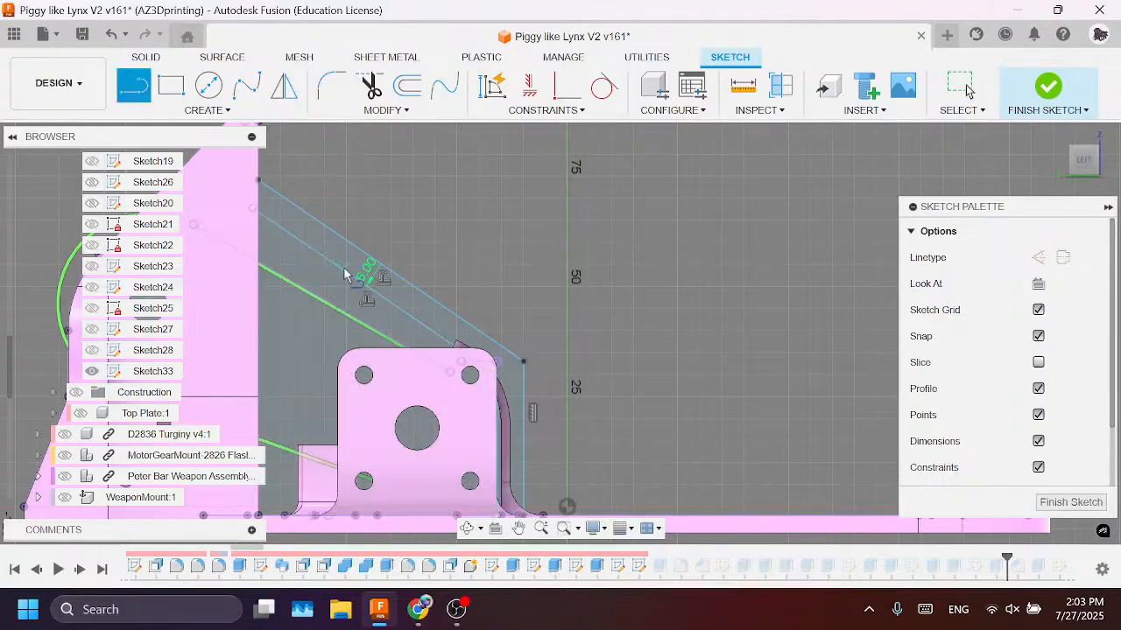
click(343, 273)
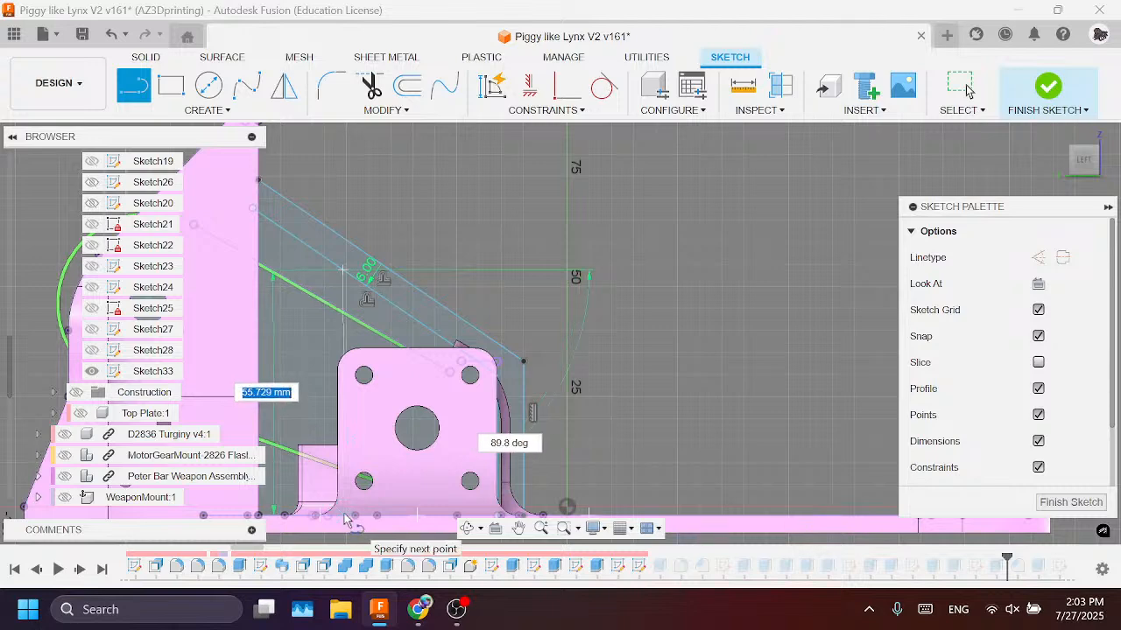
key(Tab)
text(90)
key(Tab)
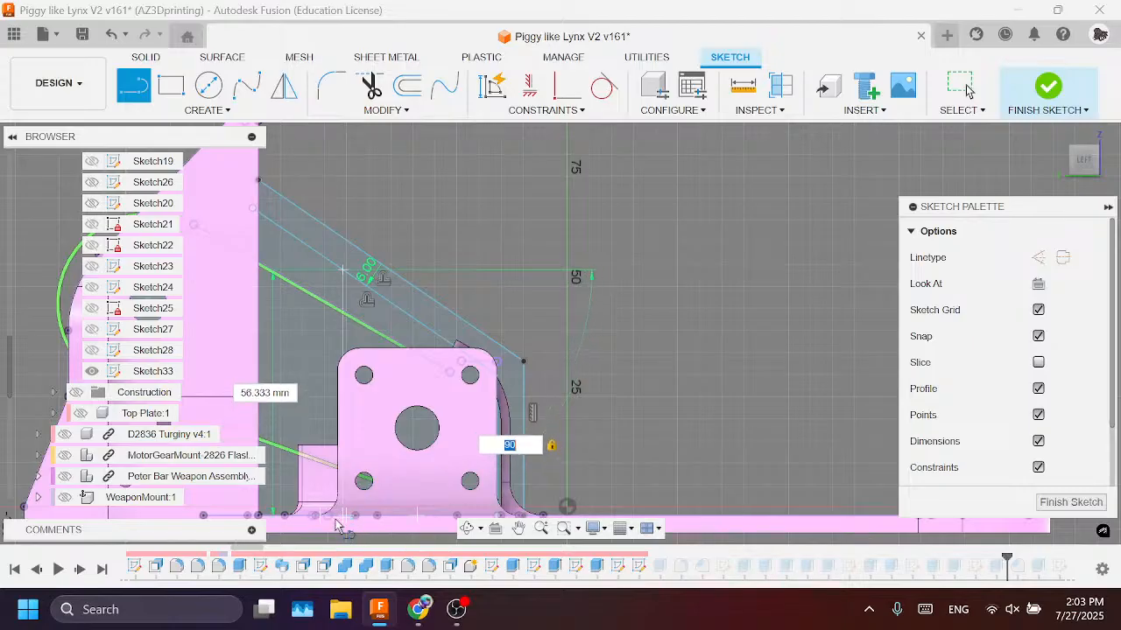
key(Return)
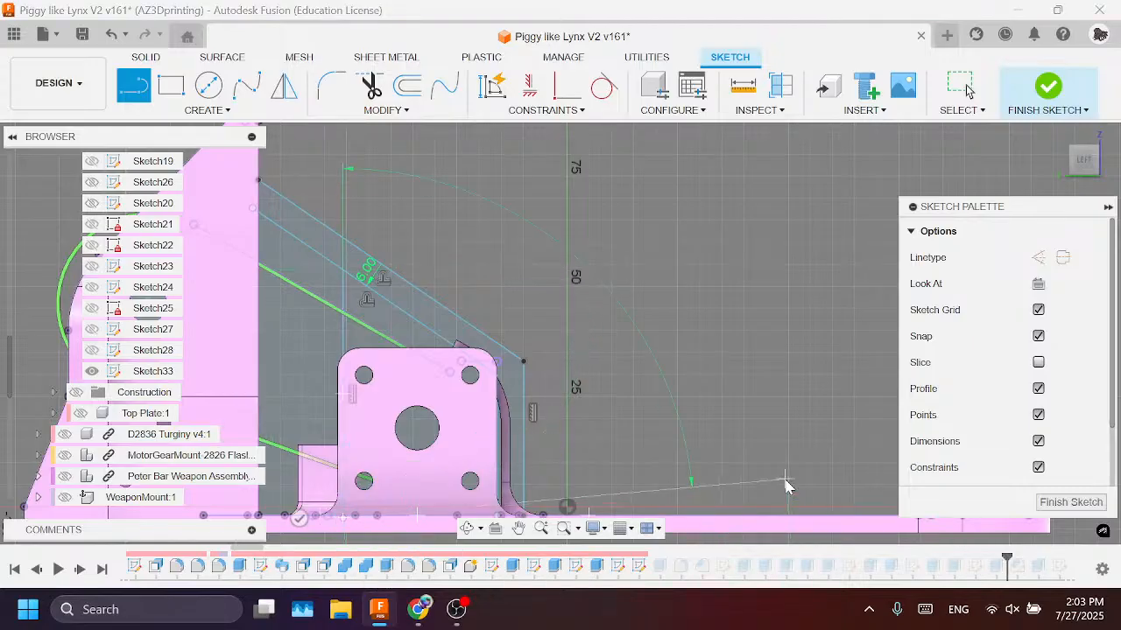
key(Escape)
Step: Move the vertical line's lower endpoint onto the sketch's base line and finish the sketch
scroll(324, 508, up, 4)
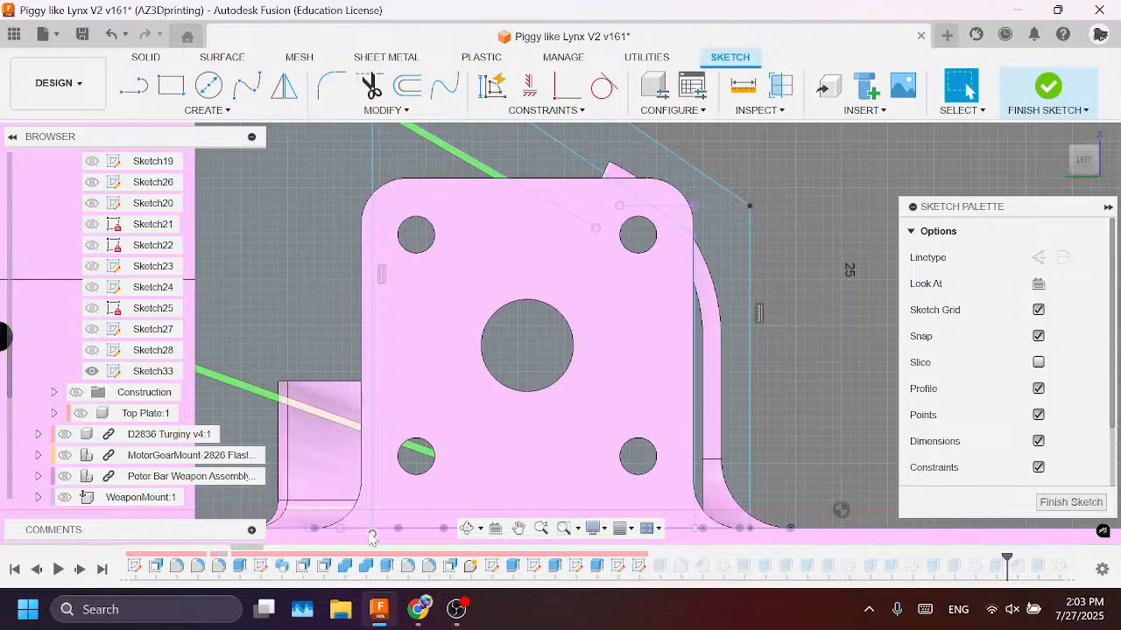
click(372, 521)
scroll(678, 472, down, 2)
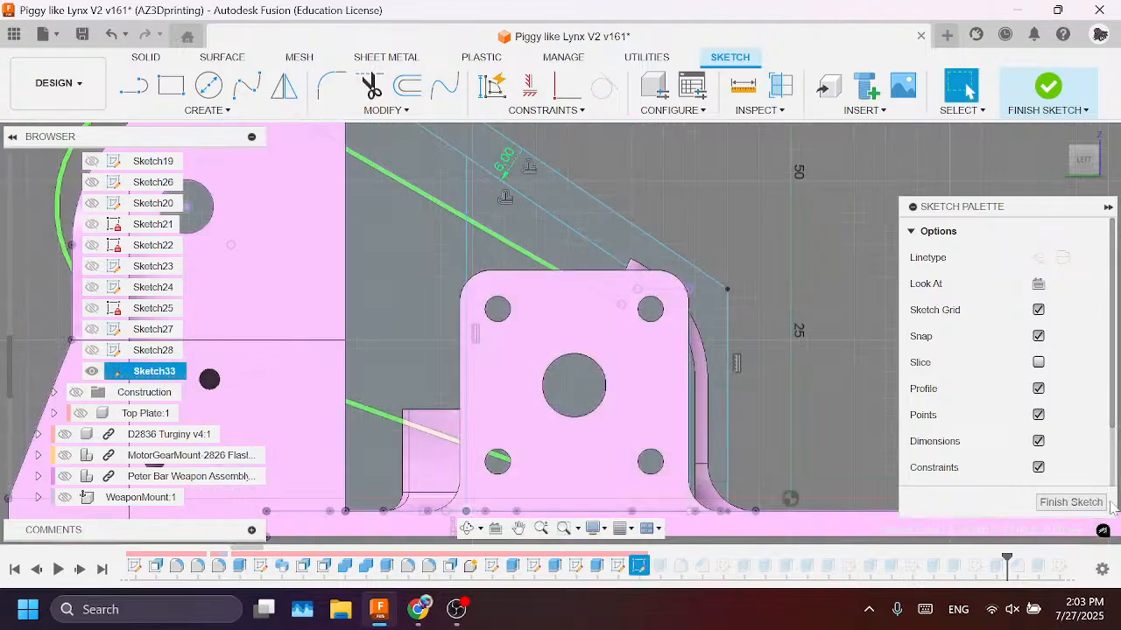
click(1050, 502)
scroll(756, 418, down, 2)
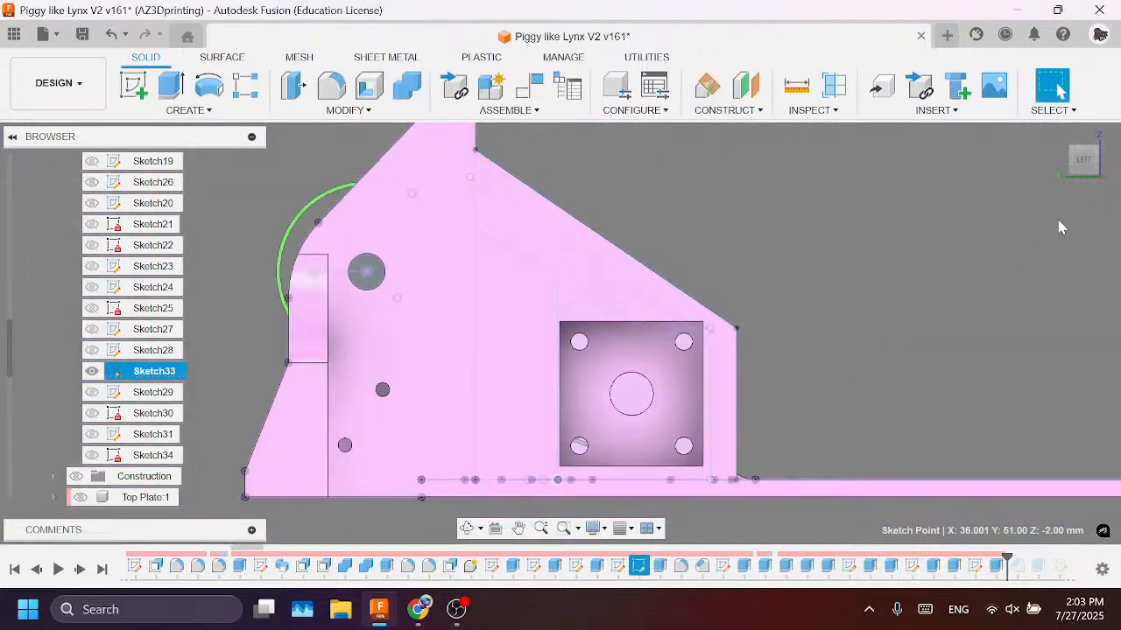
Step: Extrude the motor access opening profile as a cut through the weapon support wall
mouse_move(1096, 164)
mouse_down()
mouse_move(1007, 167)
mouse_move(1037, 214)
mouse_move(1063, 210)
mouse_move(998, 197)
mouse_move(984, 224)
mouse_move(1064, 194)
mouse_up()
middle_drag(890, 284, 739, 197)
key(e)
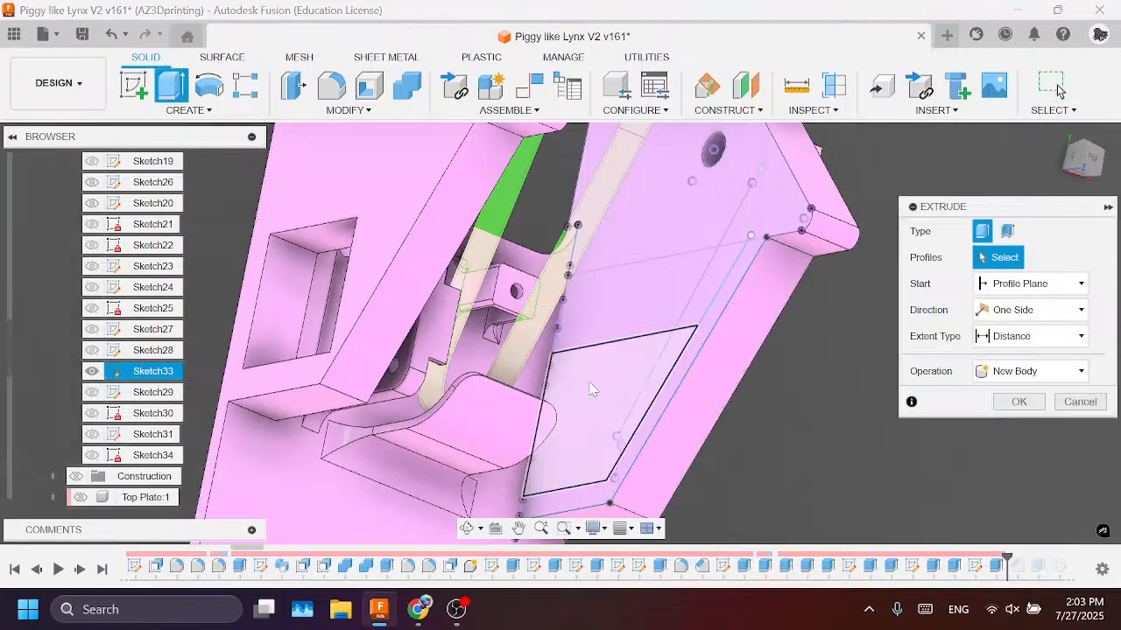
click(592, 386)
drag(600, 408, 726, 456)
click(1019, 481)
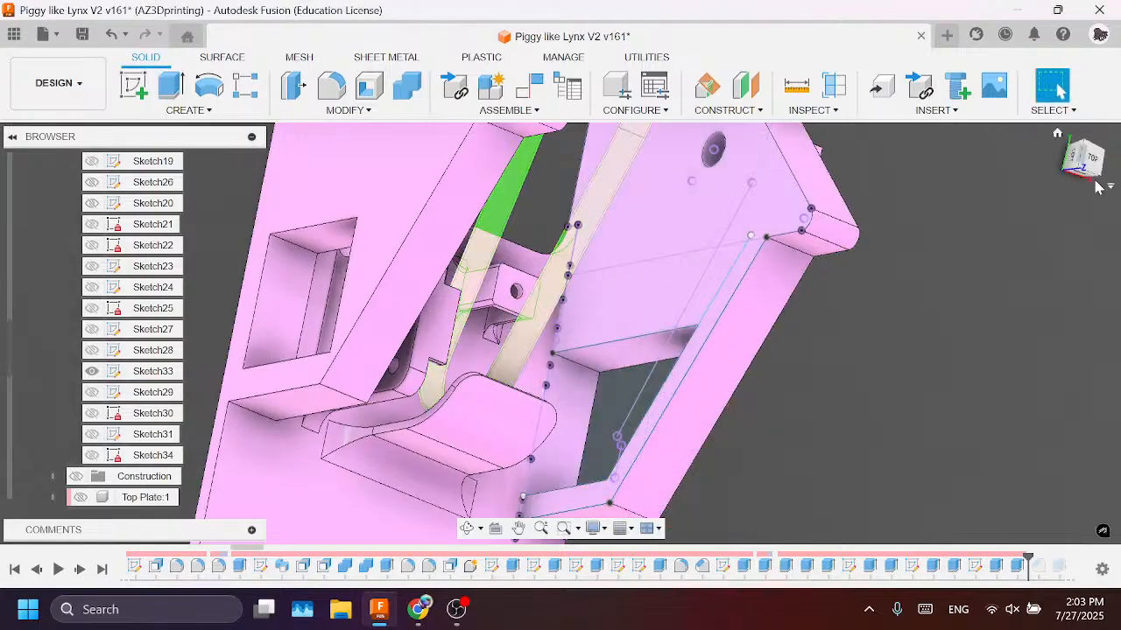
Step: Examine the new wall opening and the motor mount plate's position relative to the opposite support wall
mouse_move(1087, 166)
mouse_down()
mouse_move(1051, 140)
mouse_move(1095, 183)
mouse_up()
middle_drag(833, 282, 777, 163)
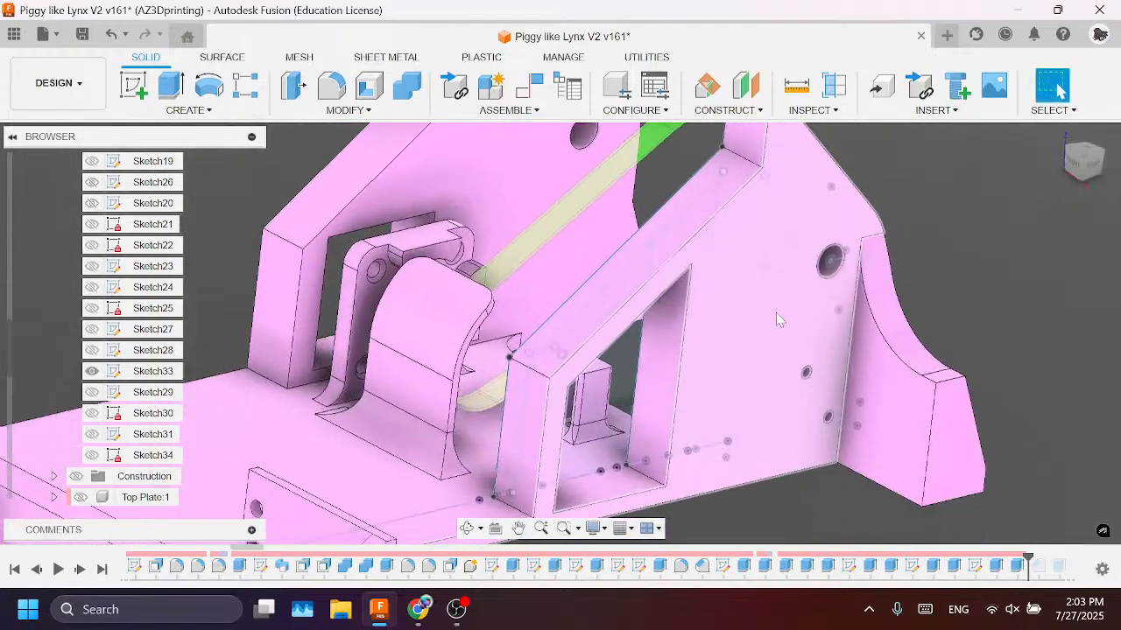
scroll(776, 316, down, 3)
scroll(731, 333, up, 4)
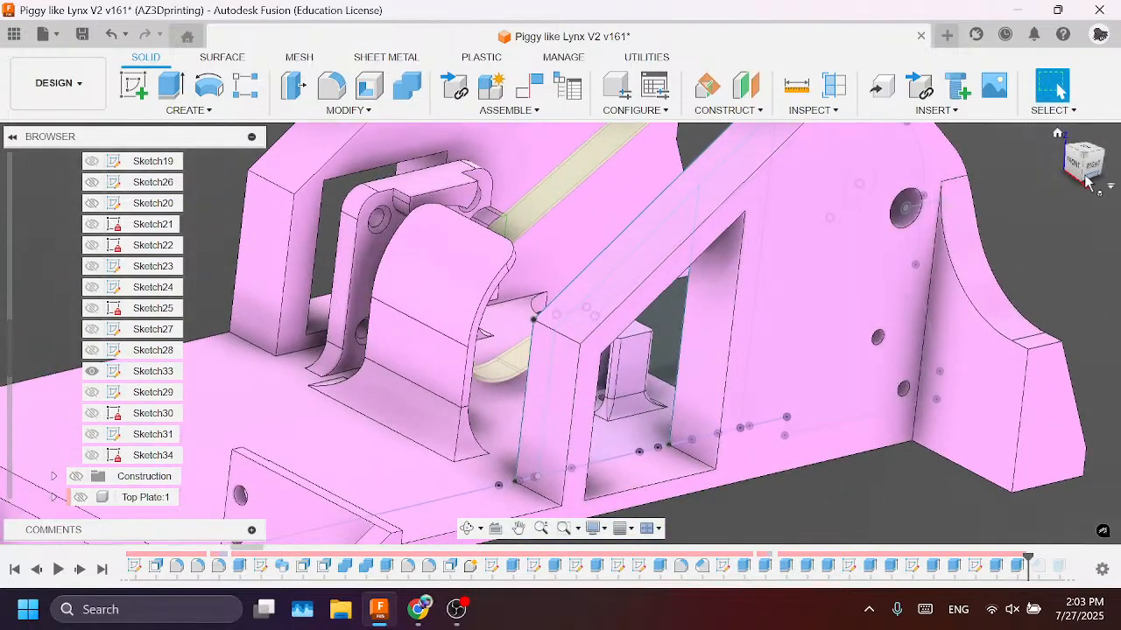
drag(1081, 161, 1093, 192)
scroll(368, 250, up, 3)
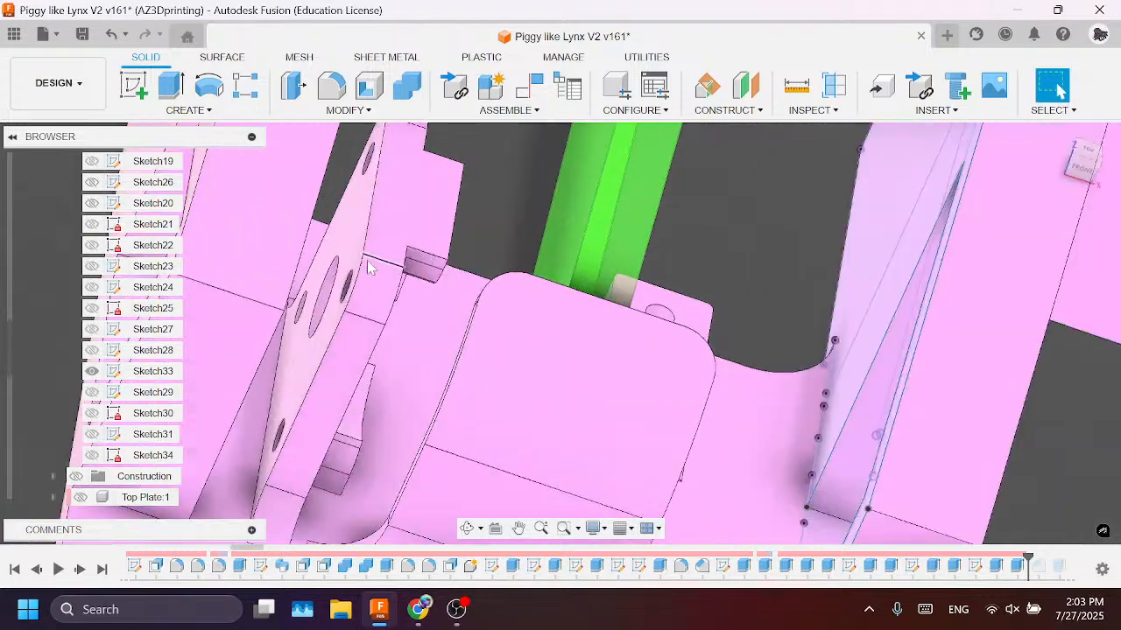
scroll(368, 267, up, 3)
scroll(407, 267, down, 3)
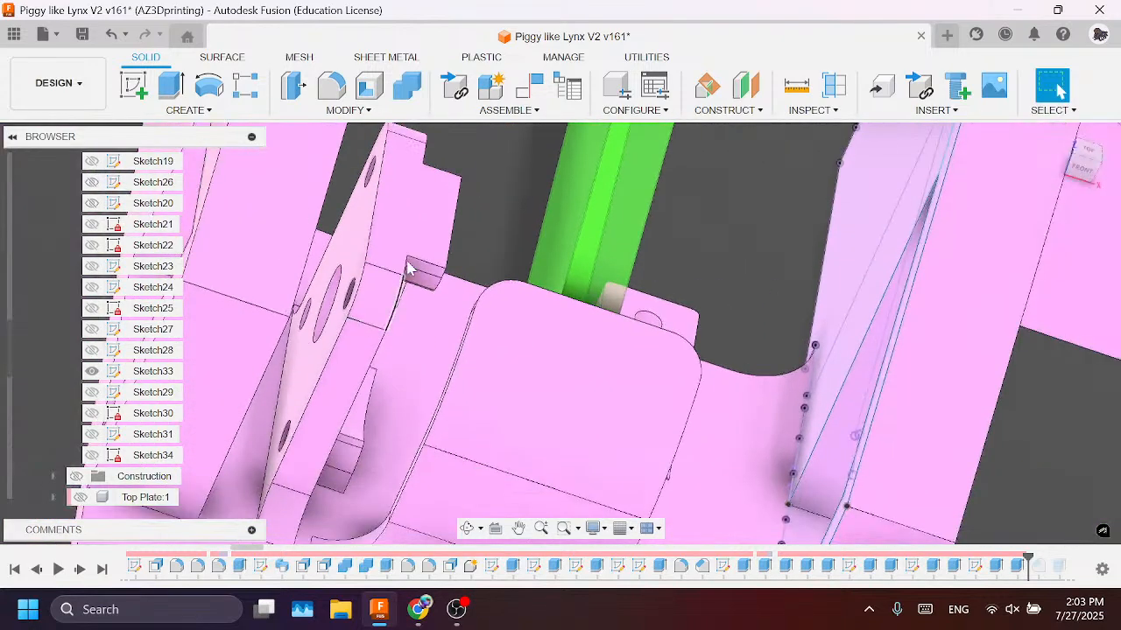
click(408, 264)
scroll(415, 284, down, 3)
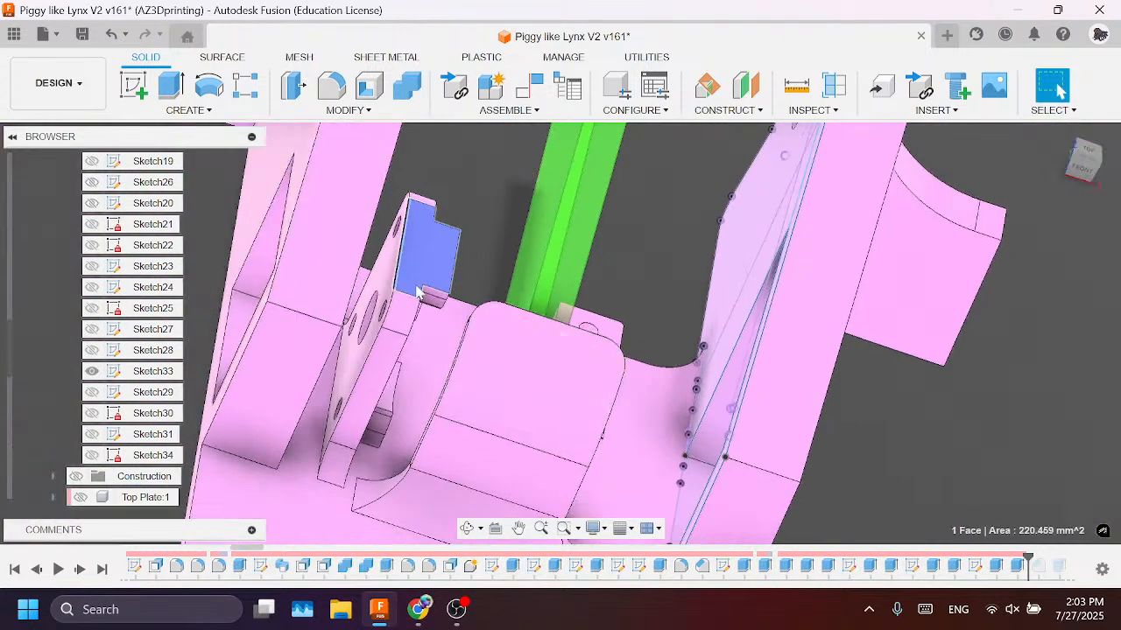
mouse_move(1099, 179)
mouse_down()
mouse_move(1118, 215)
mouse_move(1089, 211)
mouse_move(1099, 194)
mouse_move(1061, 190)
mouse_move(1110, 167)
mouse_up()
Step: Delete the earlier extrude feature that cuts the rectangular motor opening in the opposite support wall
click(1015, 569)
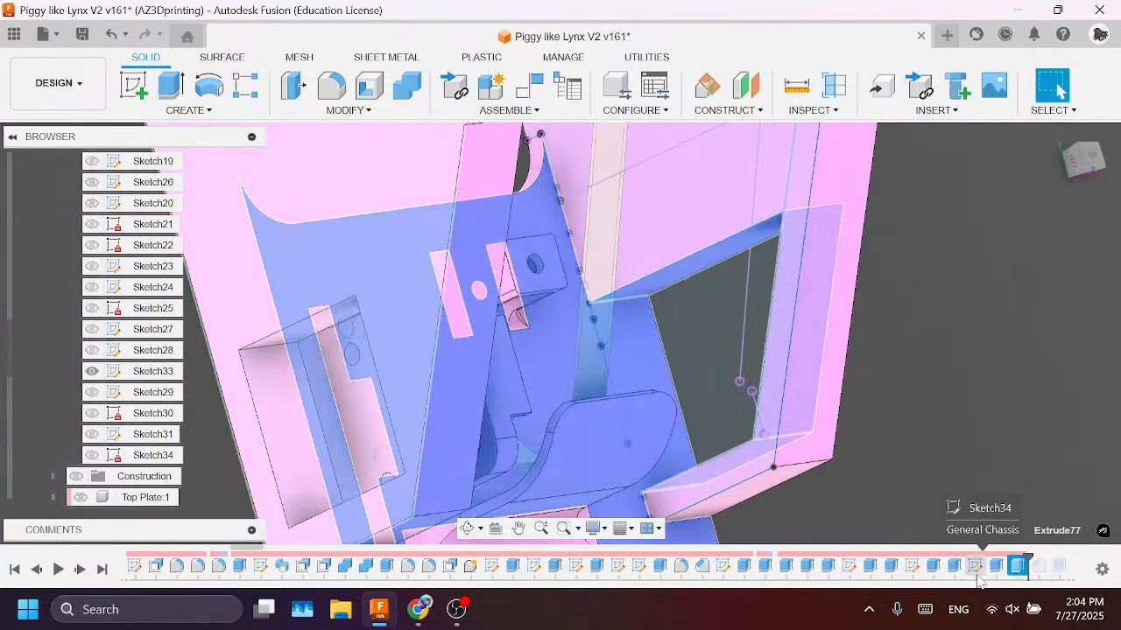
click(997, 565)
right_click(996, 567)
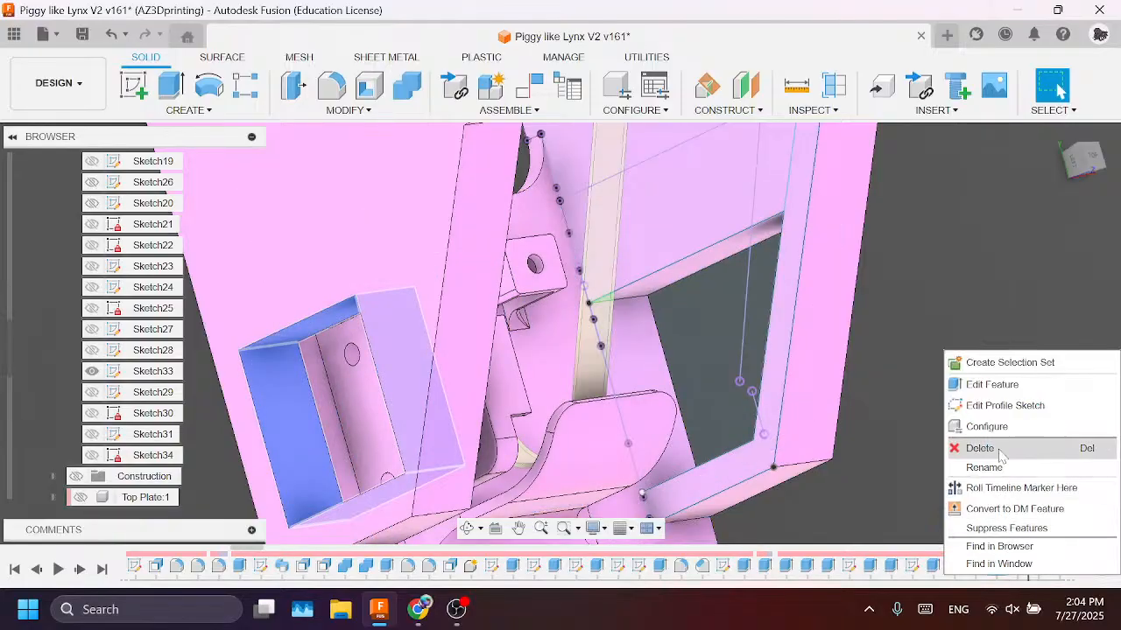
click(979, 448)
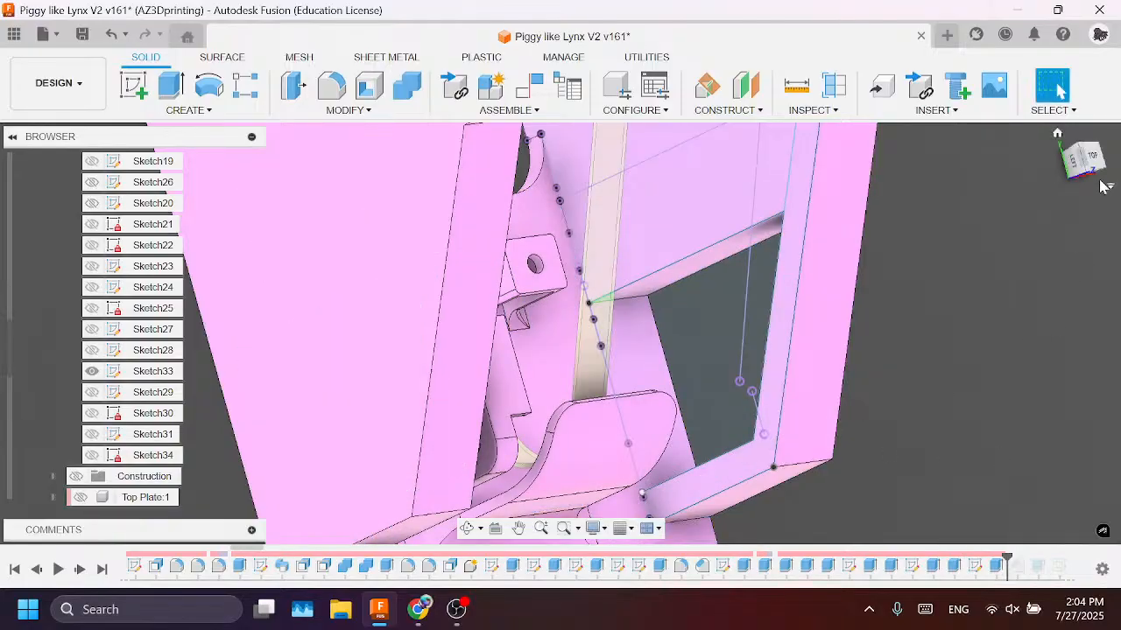
Step: Chamfer the edge of the motor mount plate's large centre hole with an equal distance of 2 mm
mouse_move(1085, 164)
mouse_down()
mouse_move(1070, 149)
mouse_move(1084, 147)
mouse_up()
click(1086, 158)
shift+middle_drag(604, 263, 566, 288)
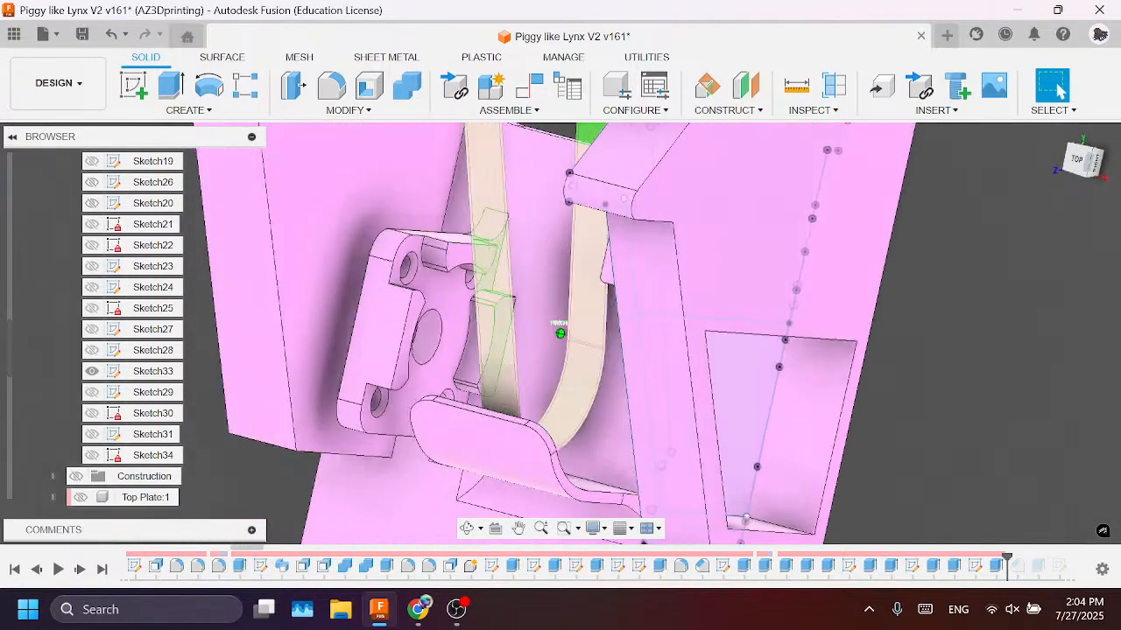
scroll(369, 318, up, 8)
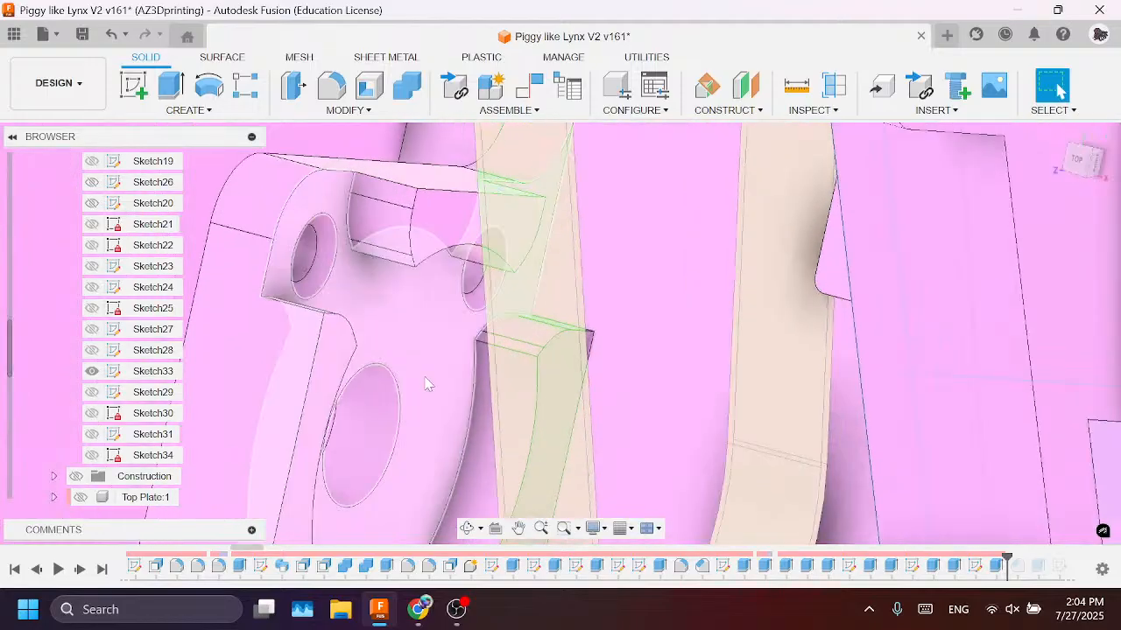
key(c)
click(387, 371)
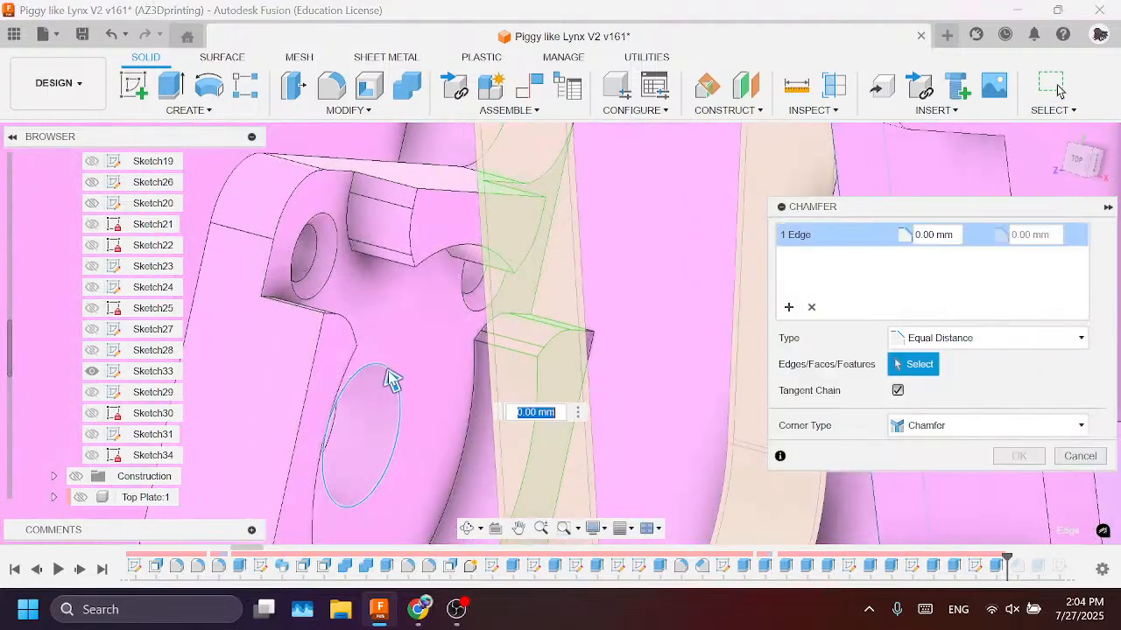
text(3)
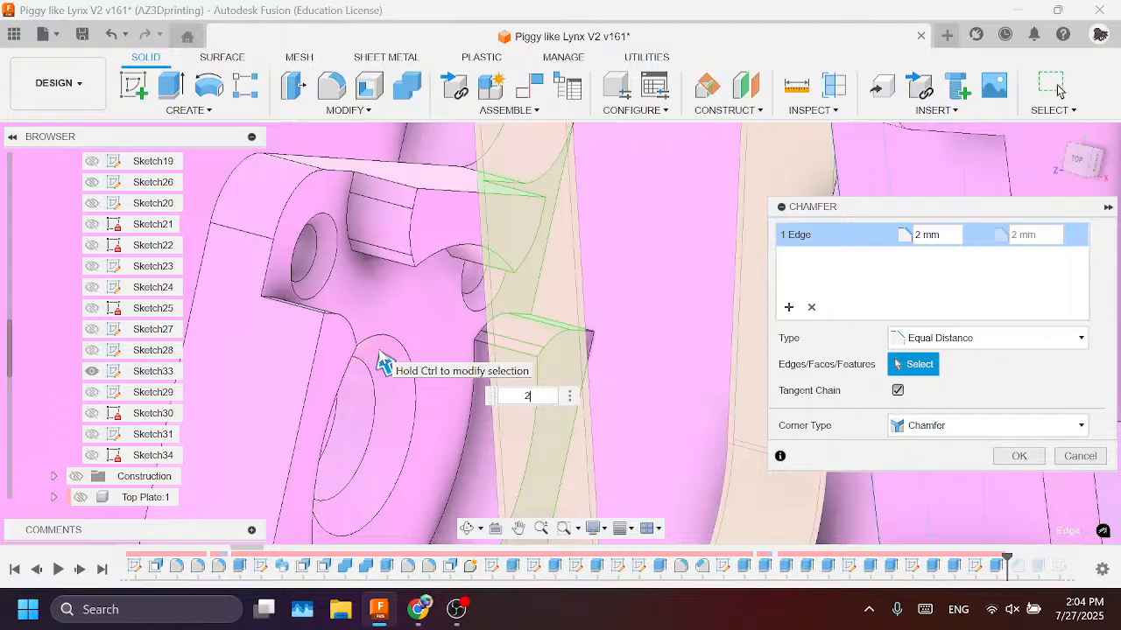
key(Return)
Step: Measure the motor mount plate's thickness between the two curved edges of its rounded corner
scroll(620, 259, down, 2)
scroll(624, 259, down, 2)
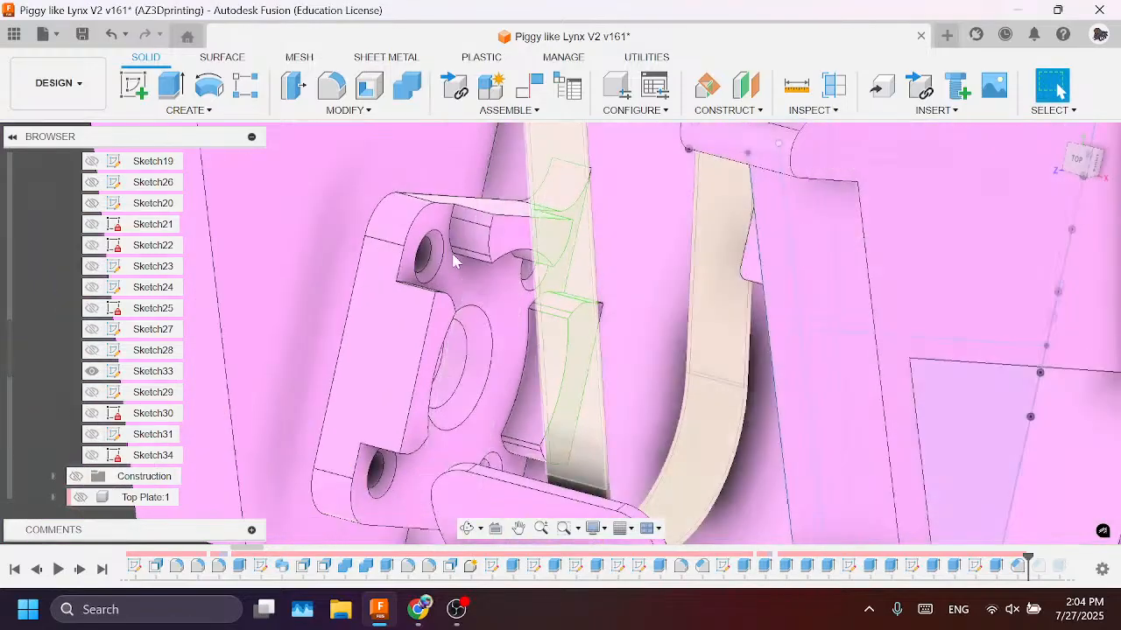
click(796, 84)
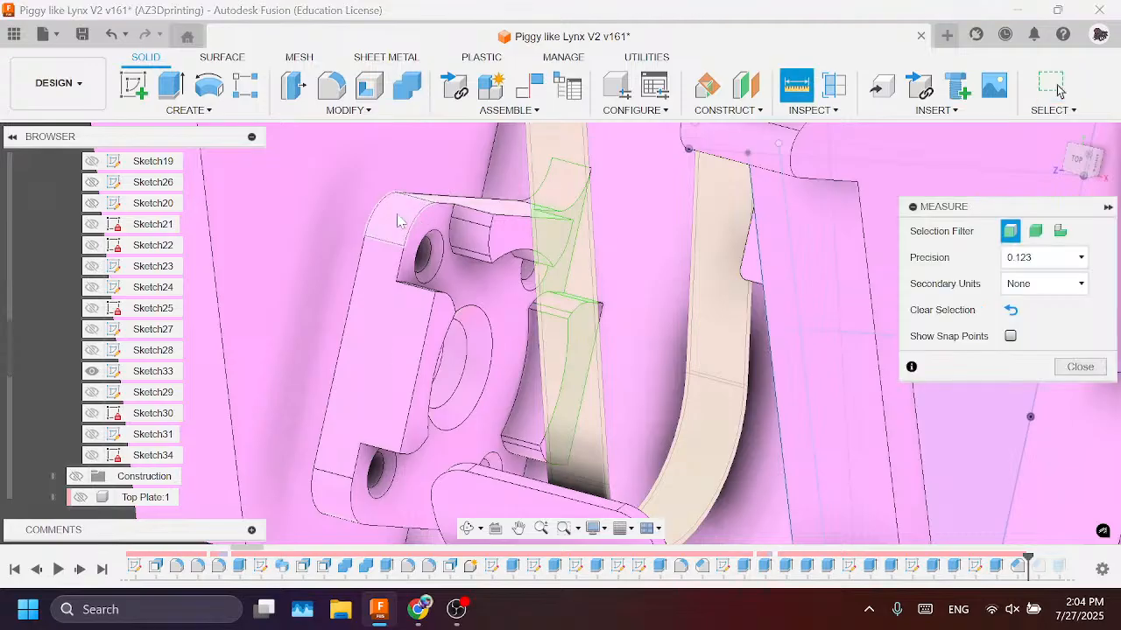
scroll(416, 250, up, 4)
click(415, 250)
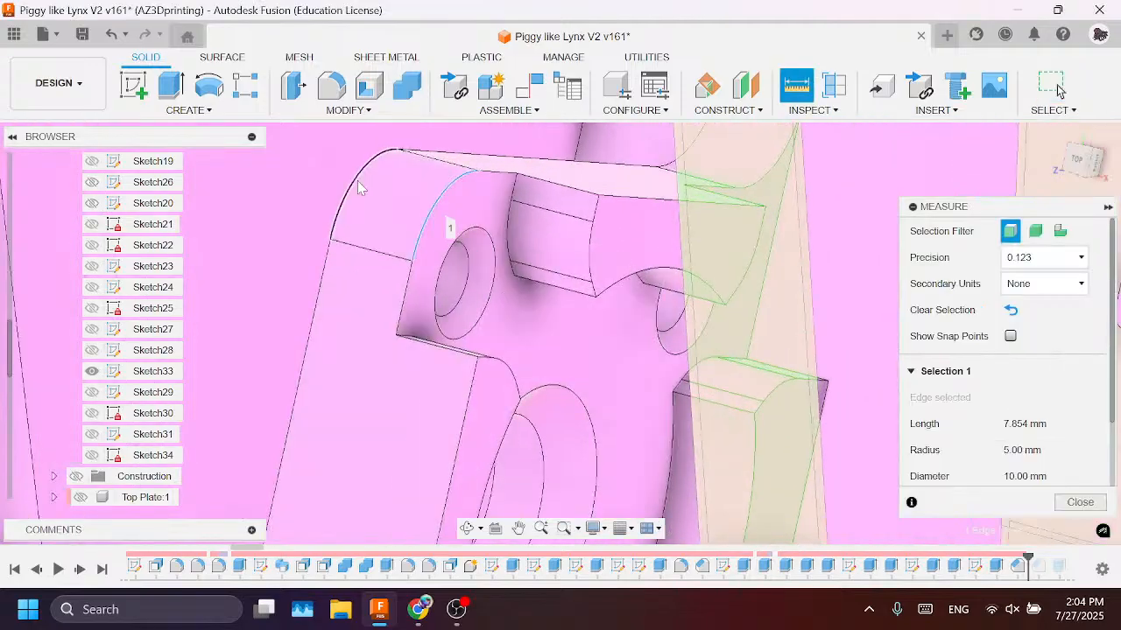
click(352, 194)
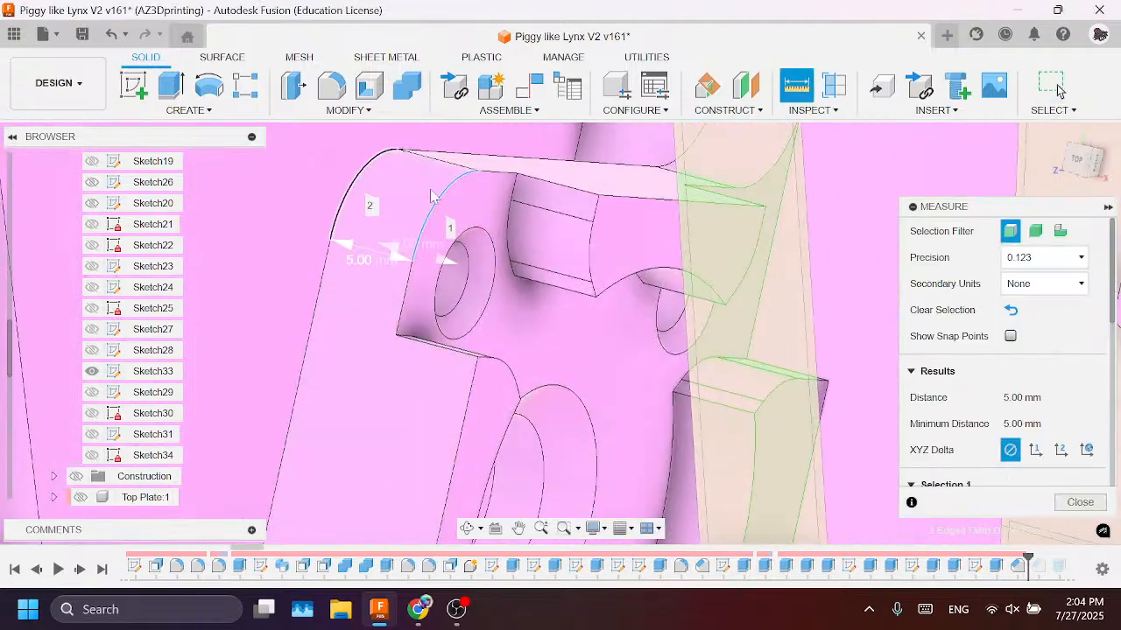
click(1097, 499)
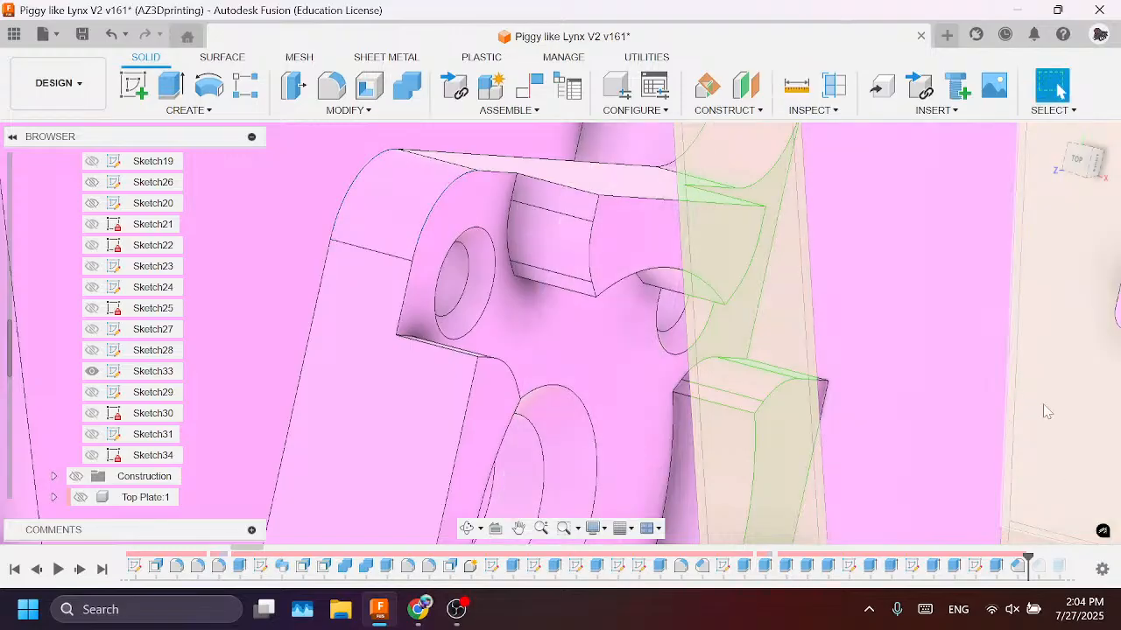
Step: Extrude the motor mount plate's wall-facing face with the To Object extent up to the adjacent support wall's inner face
scroll(1043, 403, down, 2)
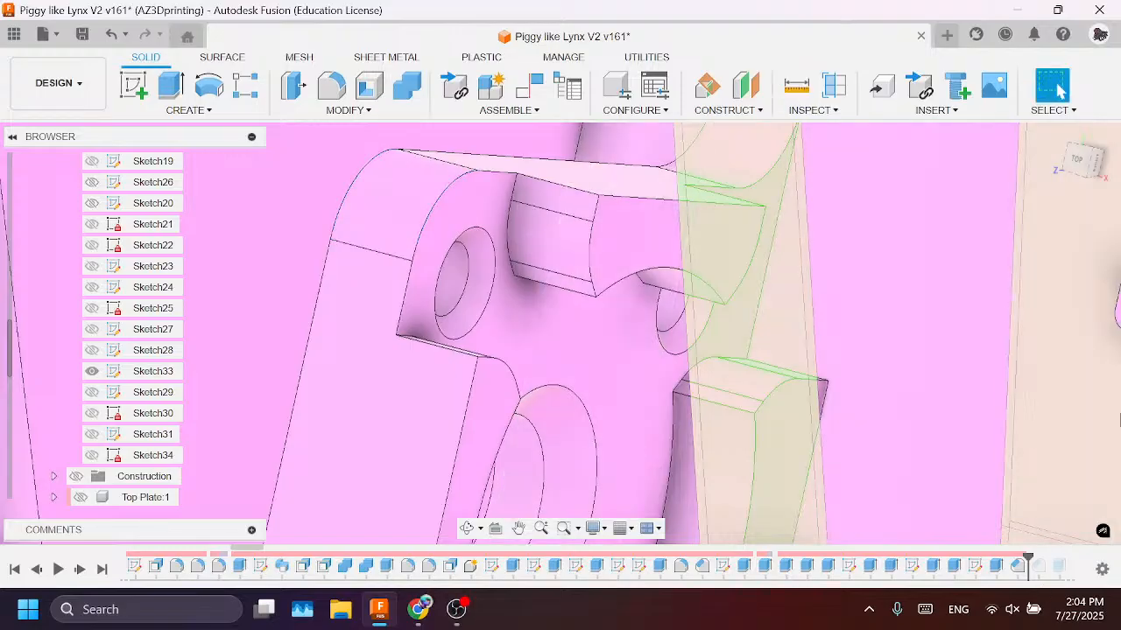
scroll(1016, 377, down, 4)
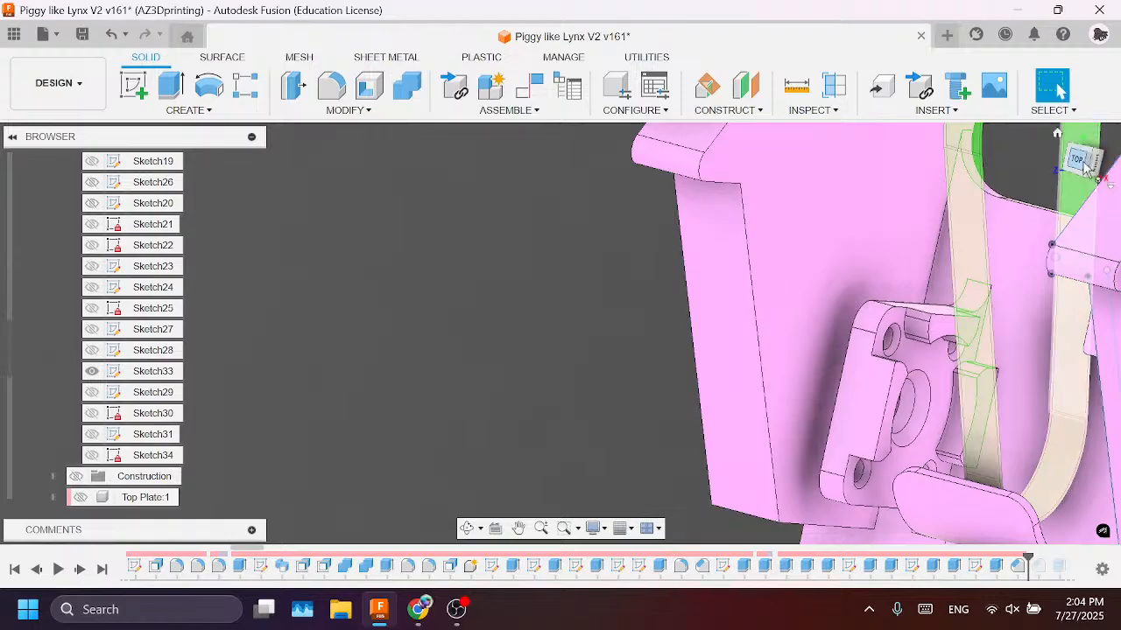
click(1081, 163)
mouse_move(1016, 376)
shift+middle_down()
mouse_move(1026, 350)
mouse_move(1017, 343)
mouse_move(1008, 359)
mouse_move(919, 183)
shift+middle_up()
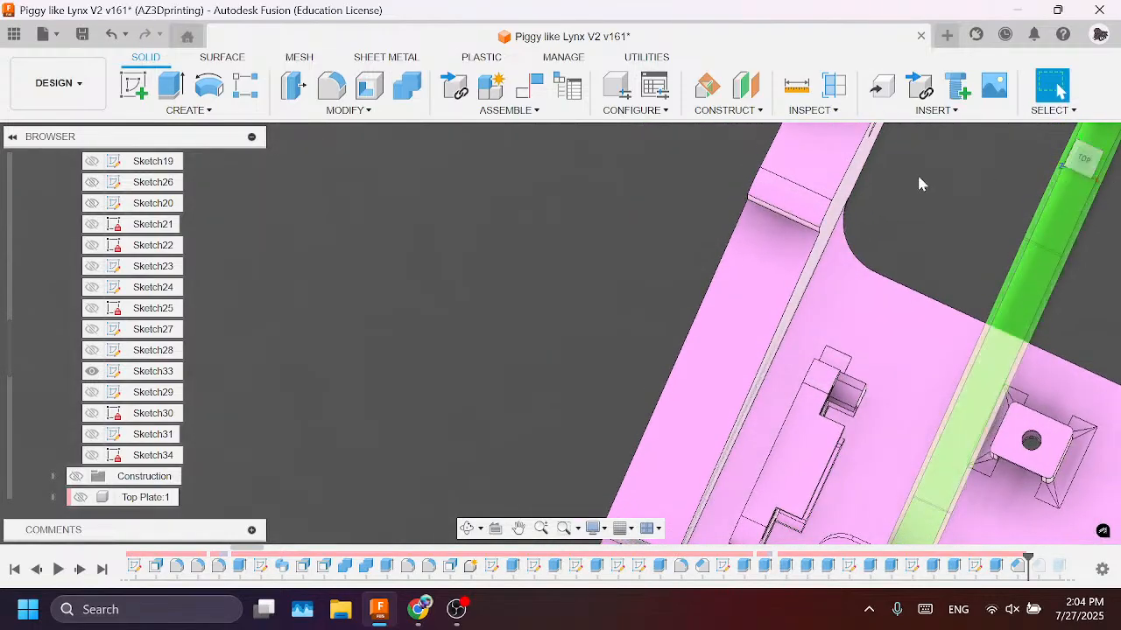
click(171, 85)
shift+middle_drag(1105, 164, 1086, 180)
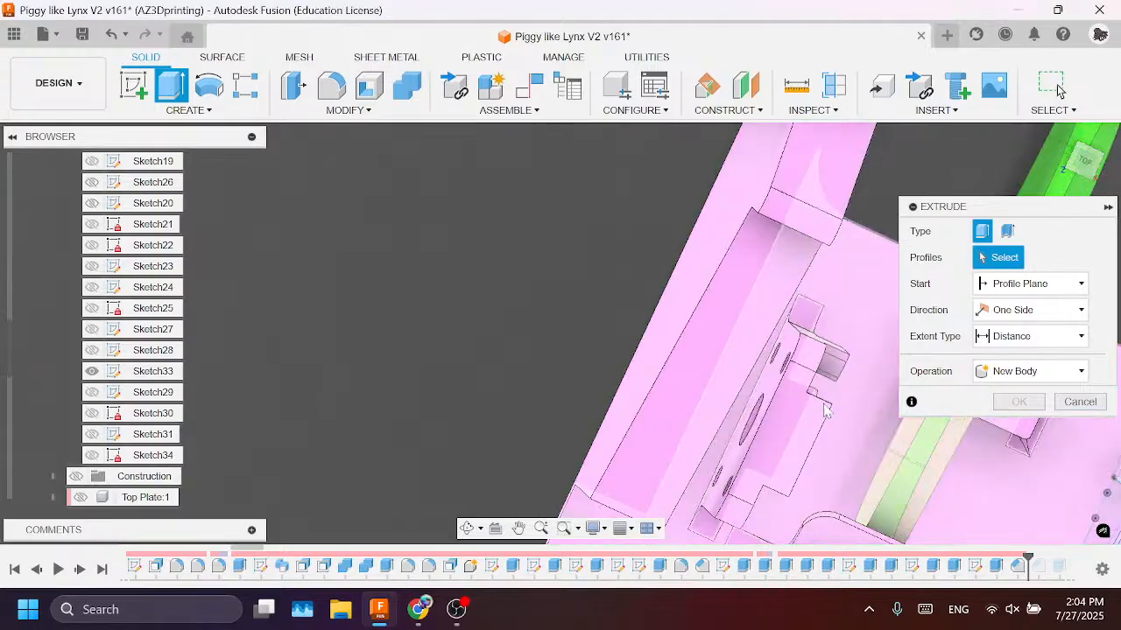
scroll(777, 386, up, 3)
click(777, 386)
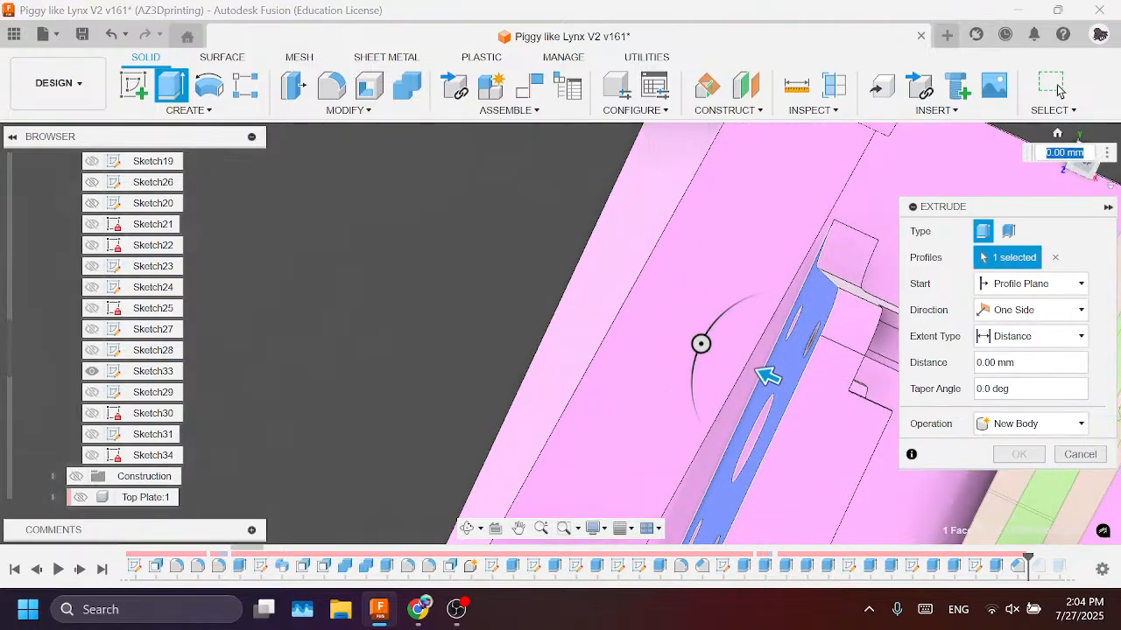
drag(1086, 171, 1073, 151)
click(1004, 338)
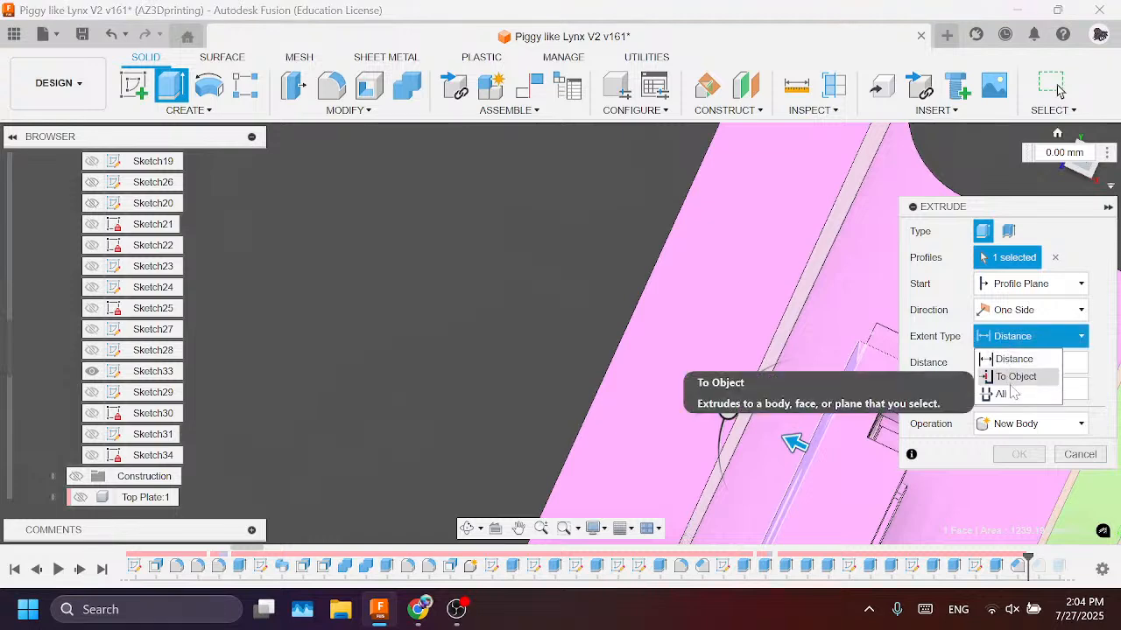
click(1007, 376)
click(826, 248)
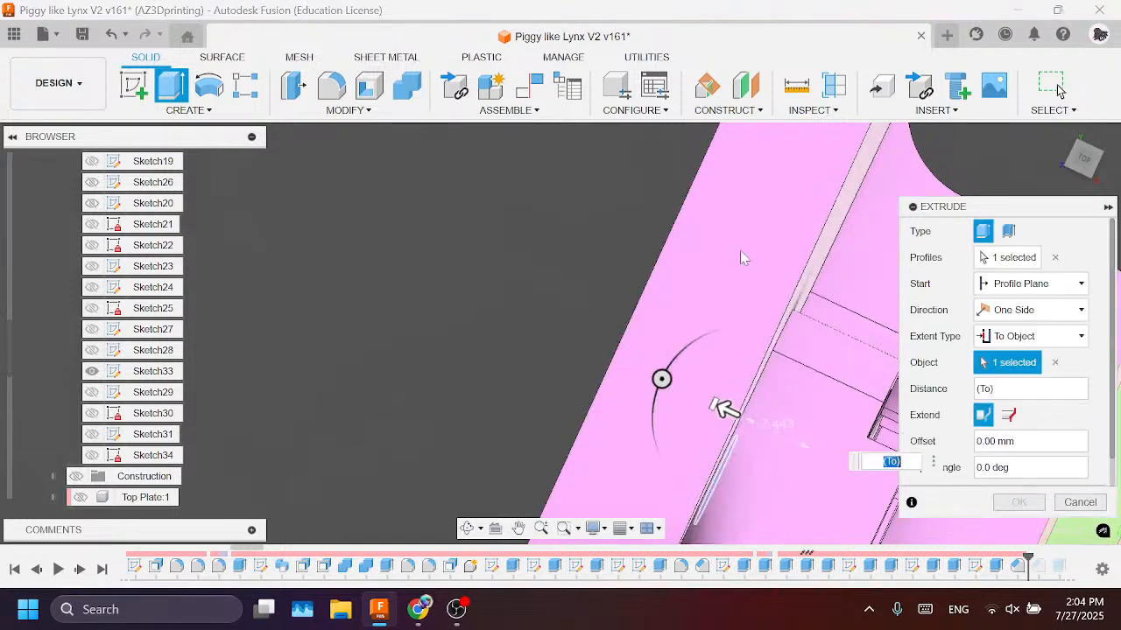
click(1018, 502)
Step: Offset the motor mount's two rounded corner faces and the flat side face between them by 2 mm
scroll(709, 329, down, 2)
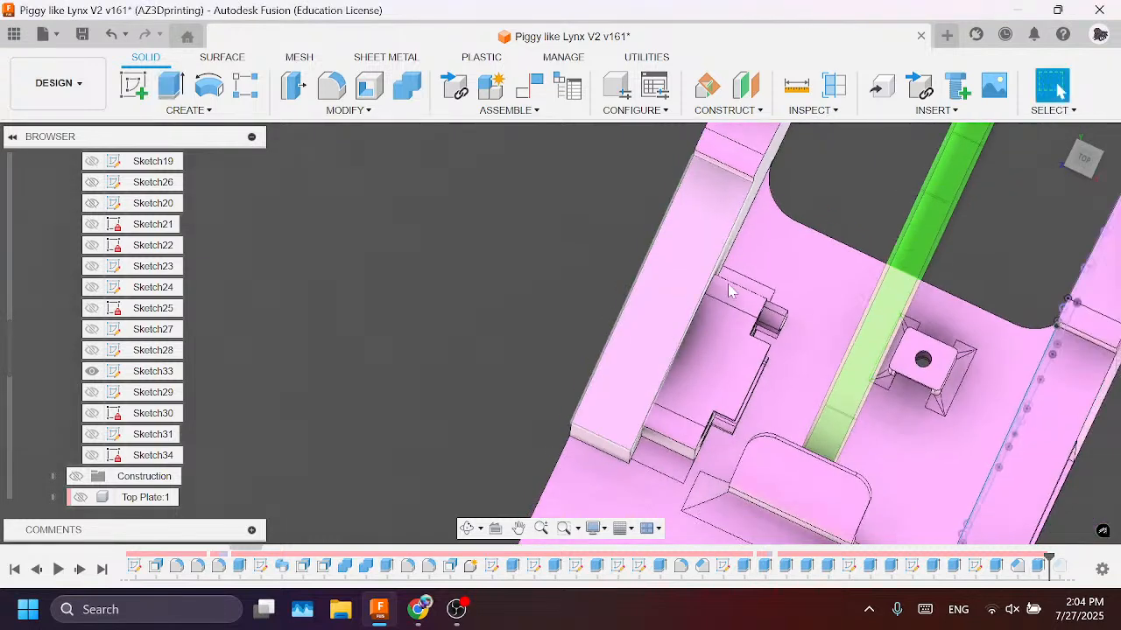
mouse_move(1082, 166)
mouse_down()
mouse_move(1068, 173)
mouse_move(1084, 164)
mouse_move(1065, 152)
mouse_move(1082, 167)
mouse_move(1073, 158)
mouse_move(768, 395)
mouse_up()
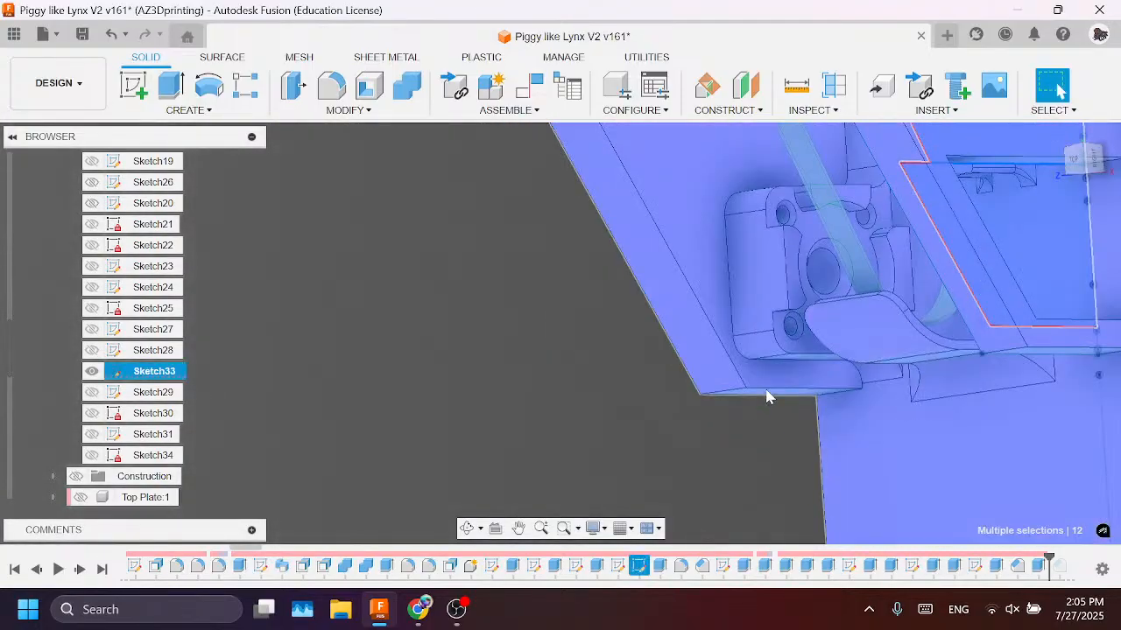
click(678, 411)
scroll(707, 302, up, 3)
scroll(874, 354, up, 3)
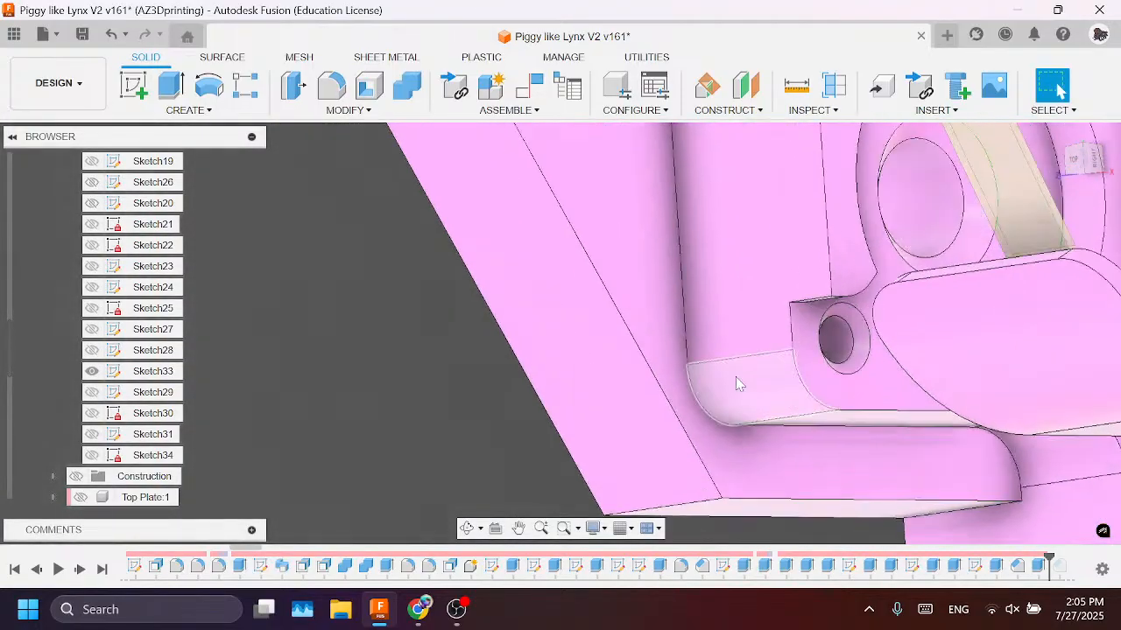
scroll(897, 400, down, 5)
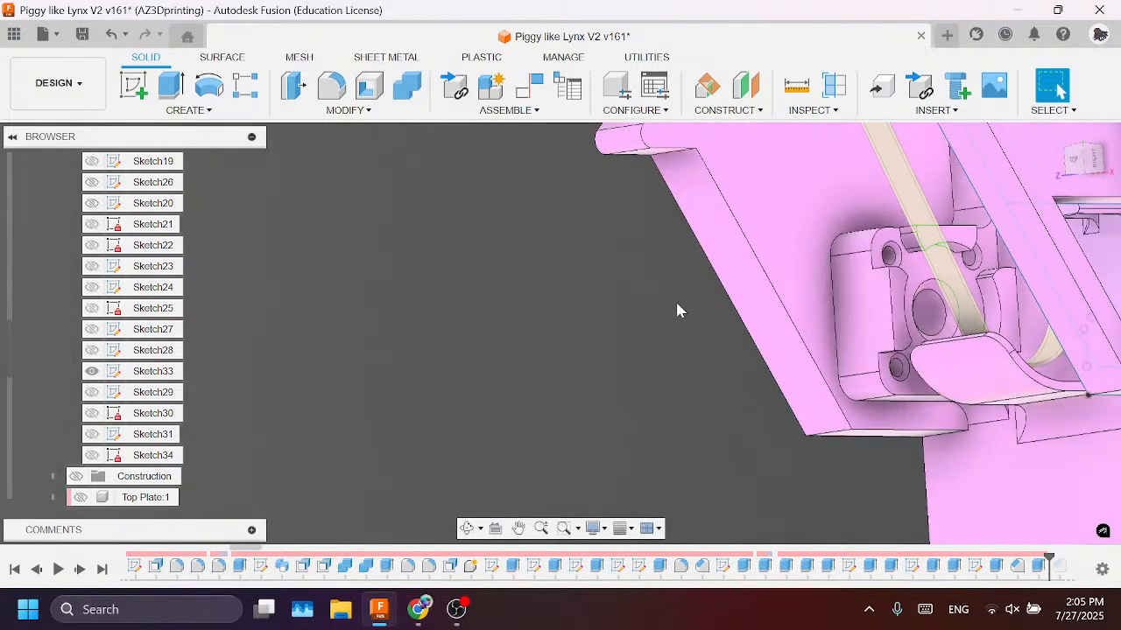
key(q)
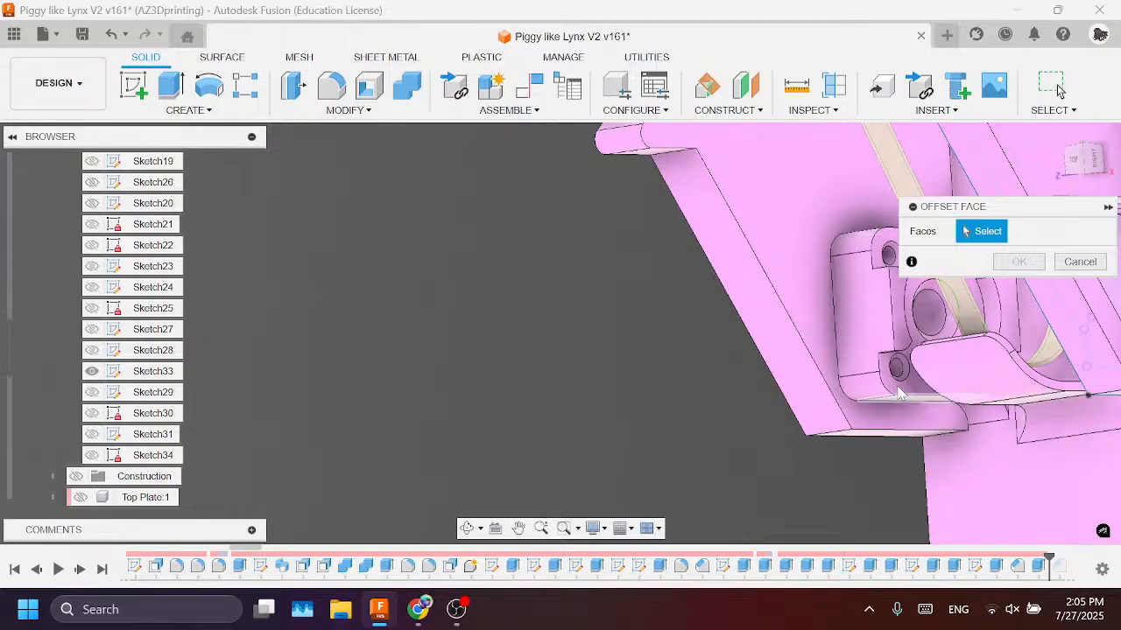
click(863, 394)
click(851, 250)
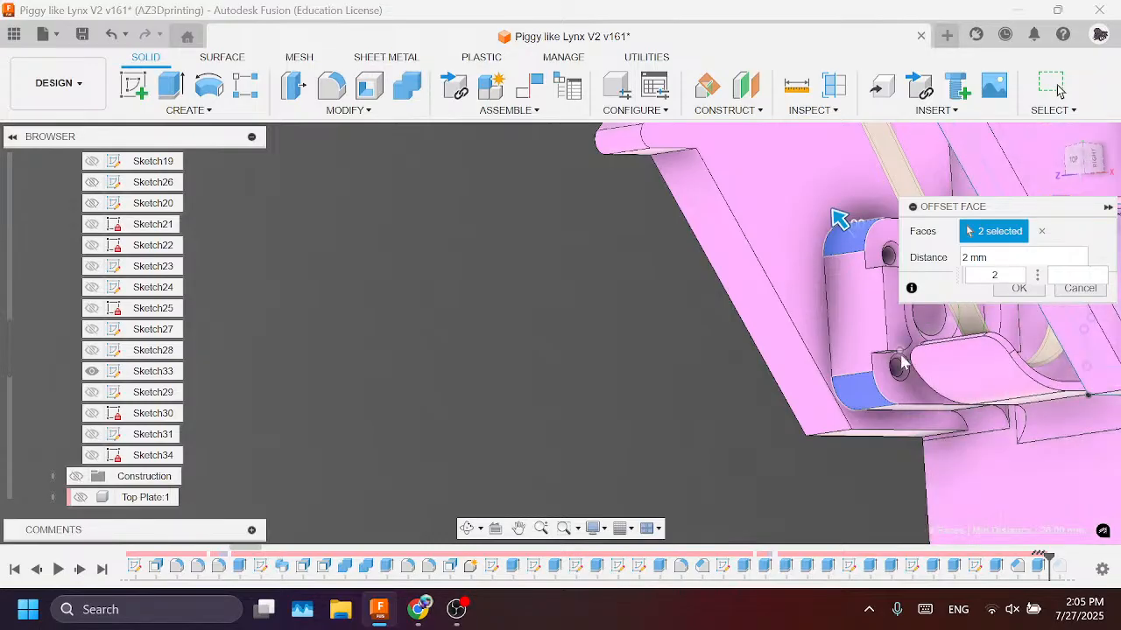
key(ctrl+z)
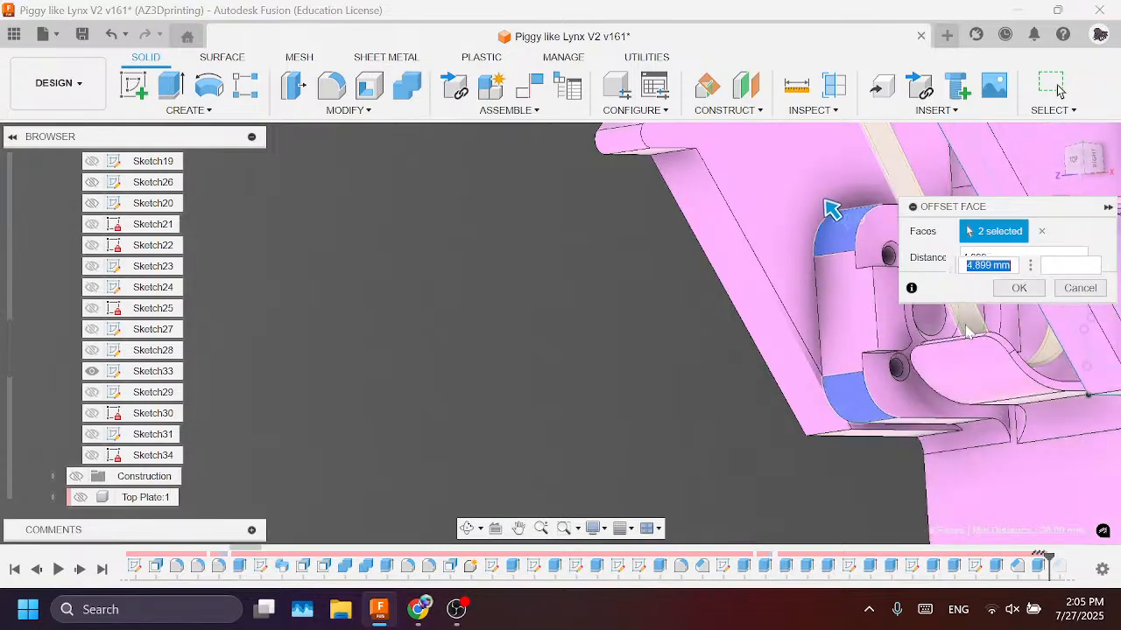
key(Return)
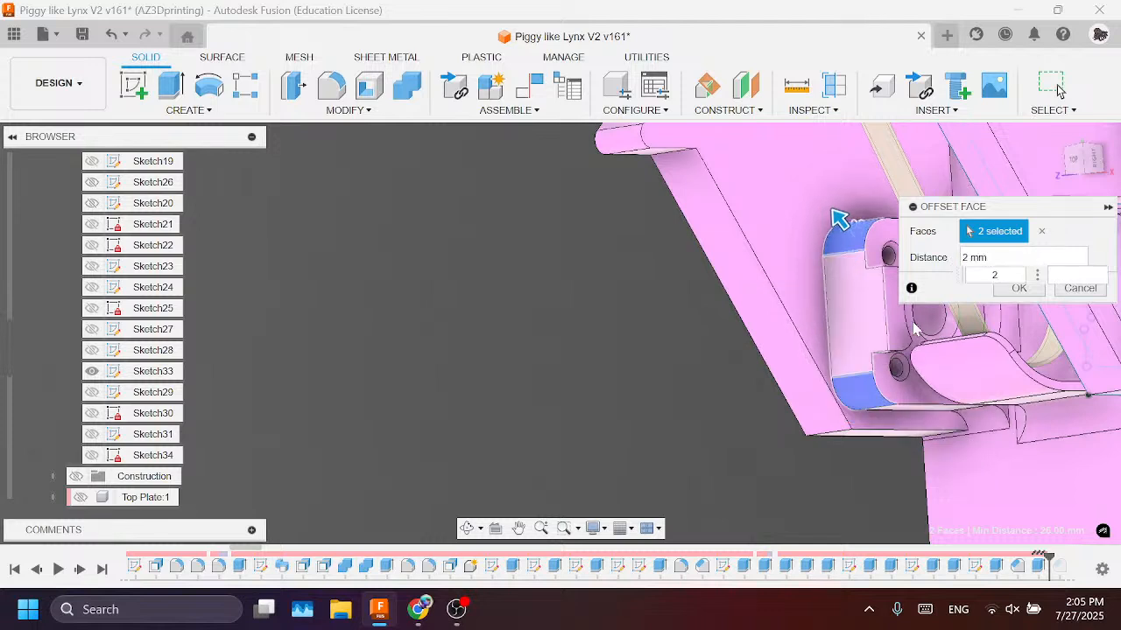
click(867, 309)
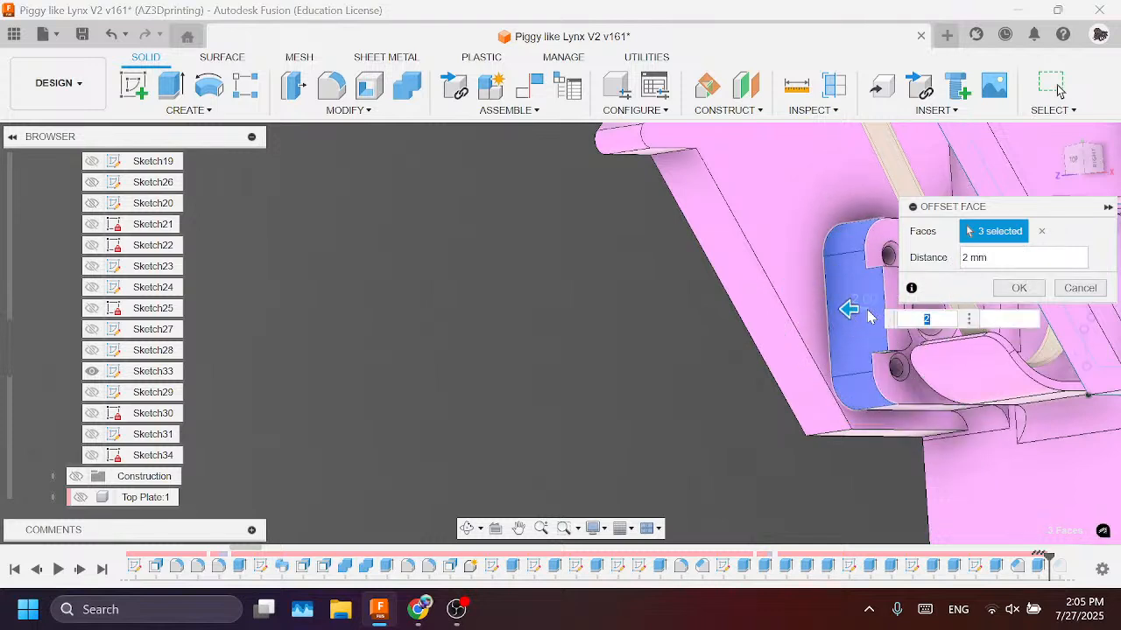
scroll(978, 382, down, 1)
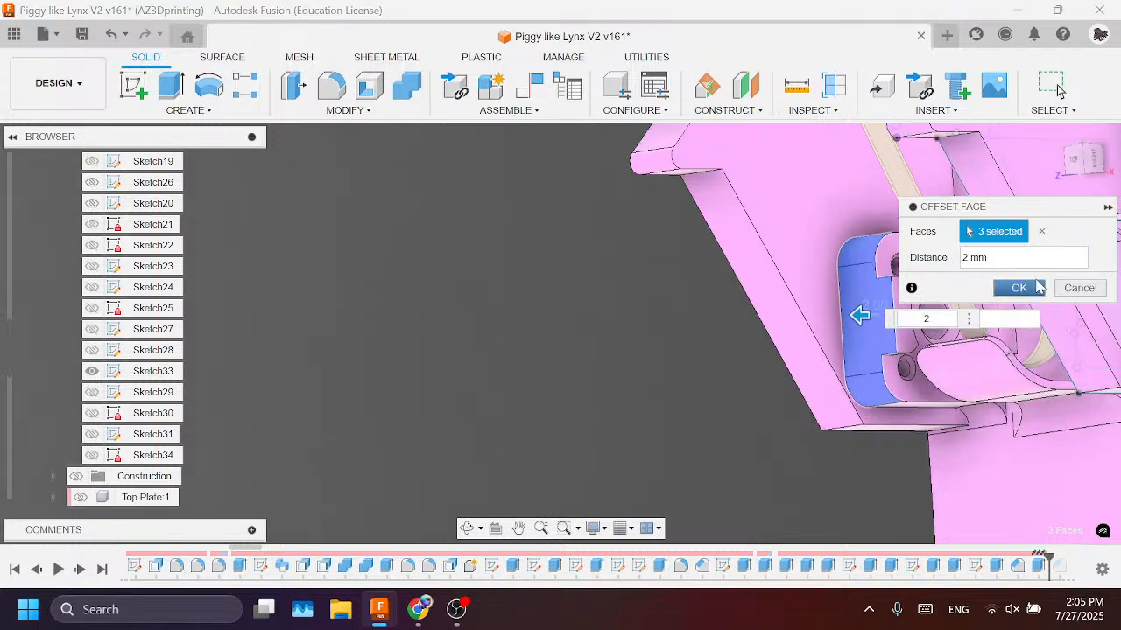
click(1019, 288)
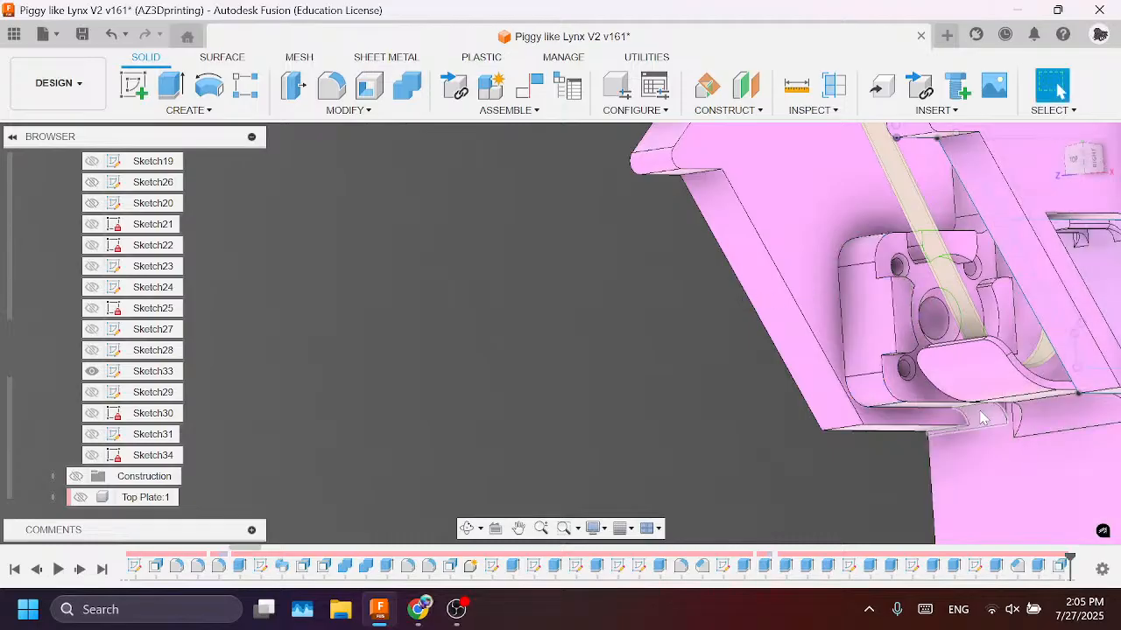
Step: Create a sketch on the motor mount plate's front face and project the edges of its four 4 mm screw holes
scroll(893, 428, down, 2)
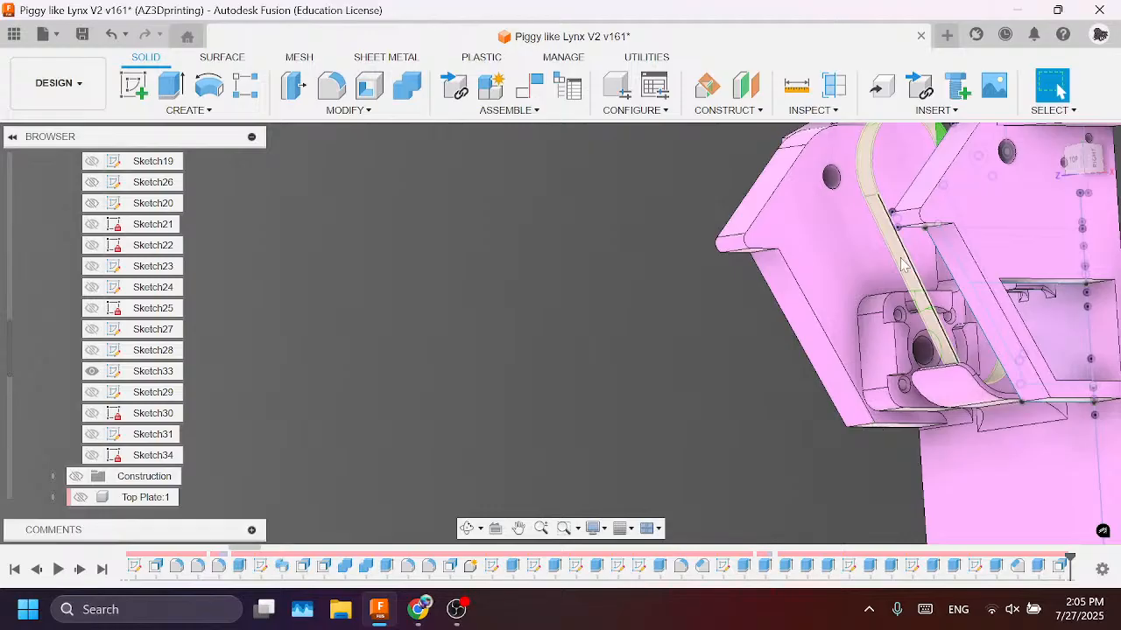
scroll(901, 262, up, 4)
click(133, 84)
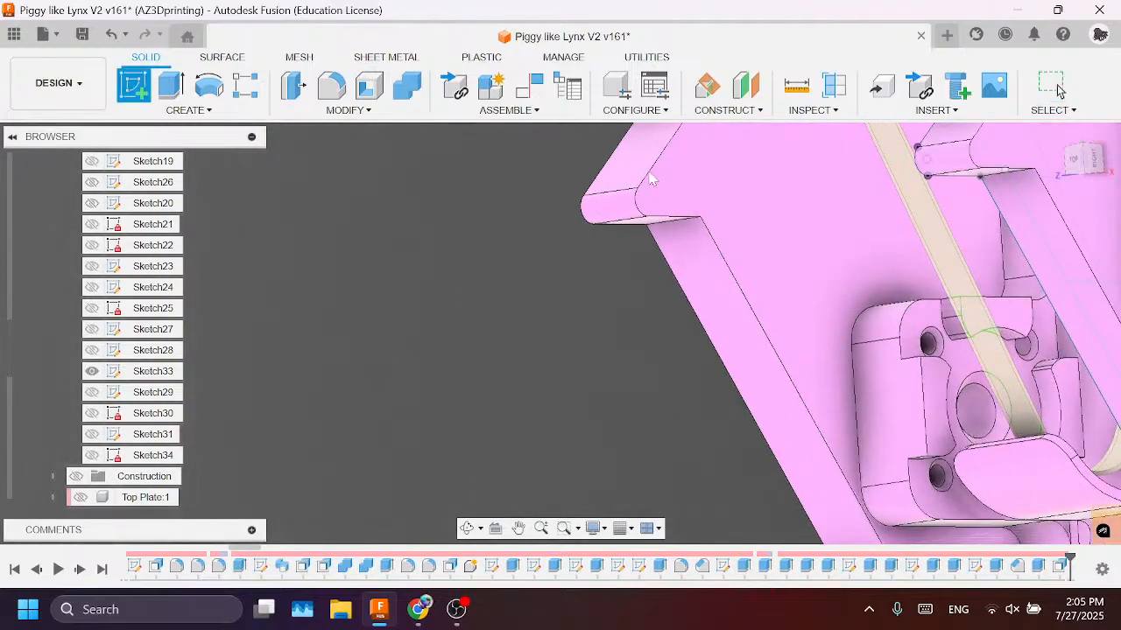
click(963, 376)
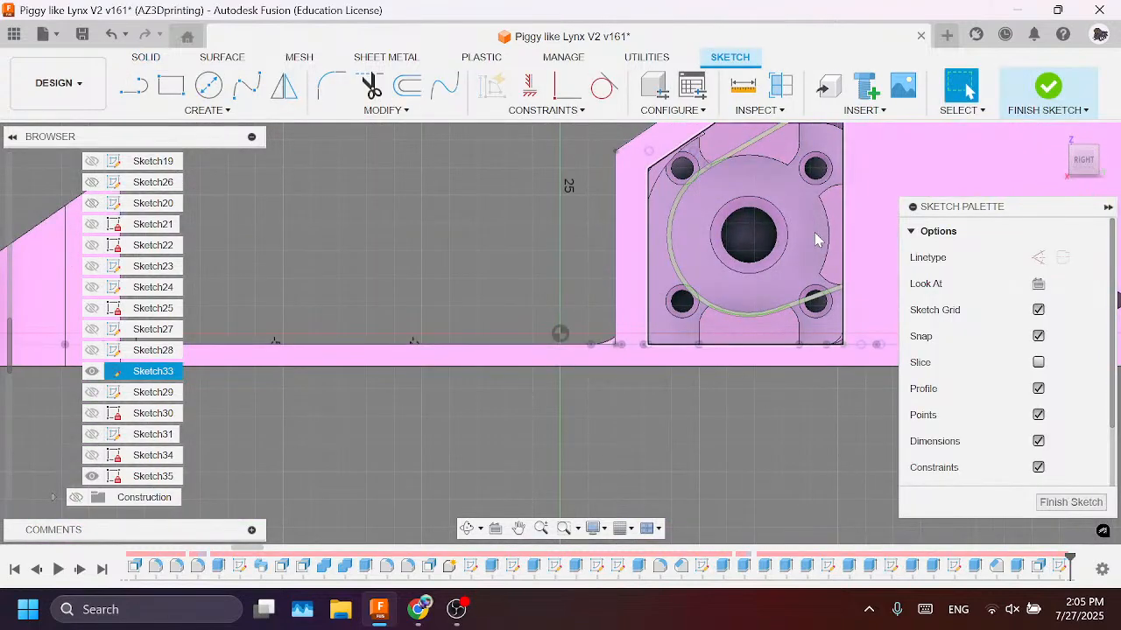
key(p)
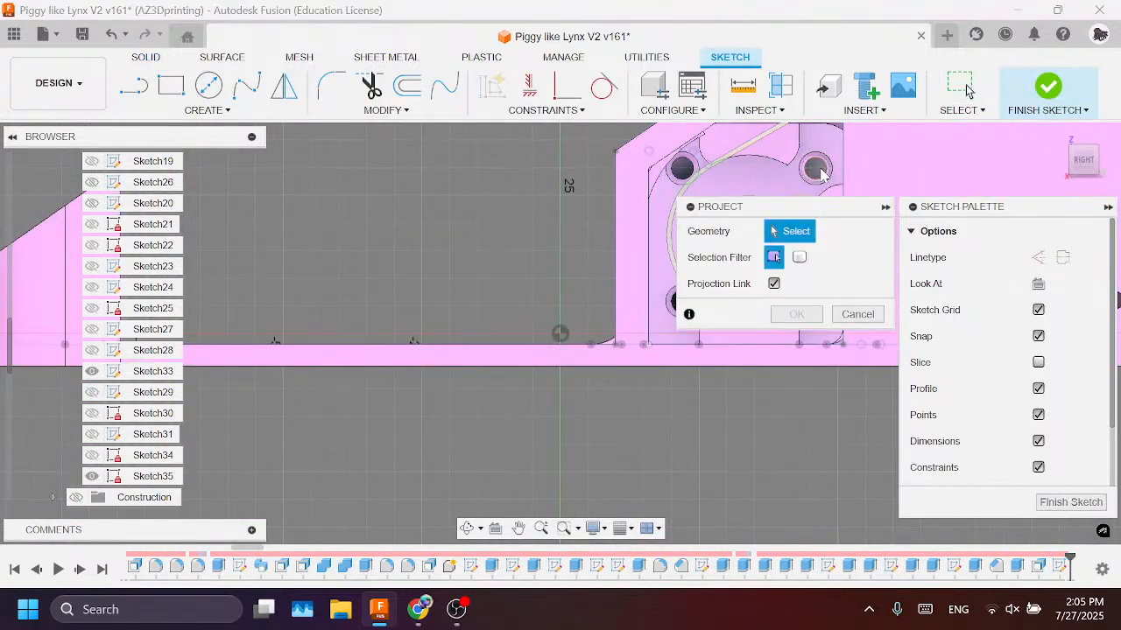
click(819, 167)
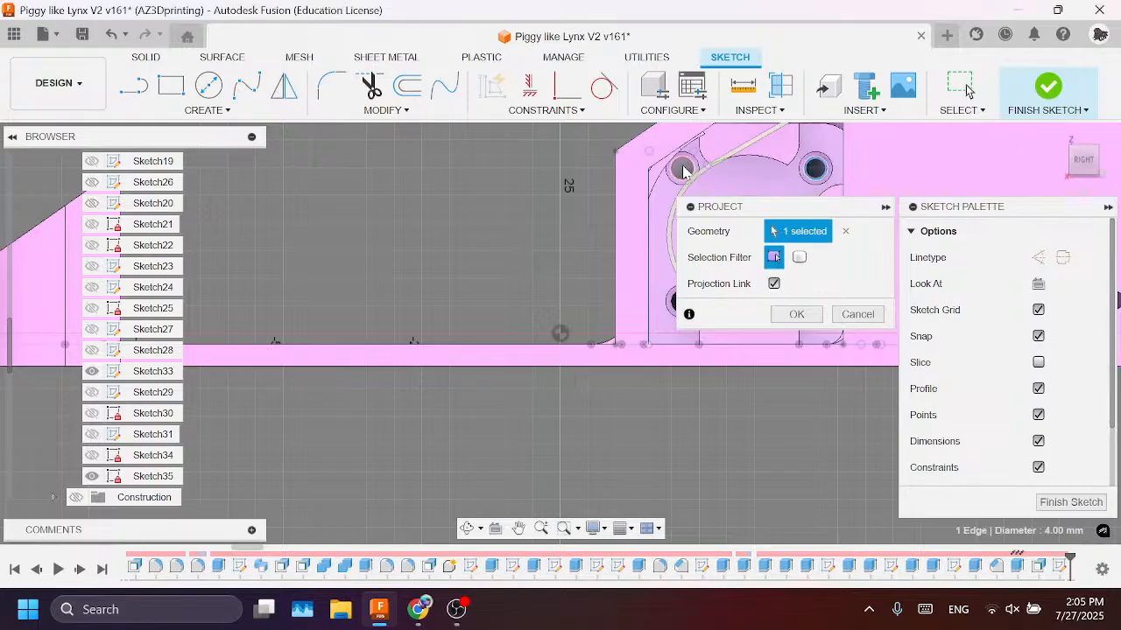
click(693, 172)
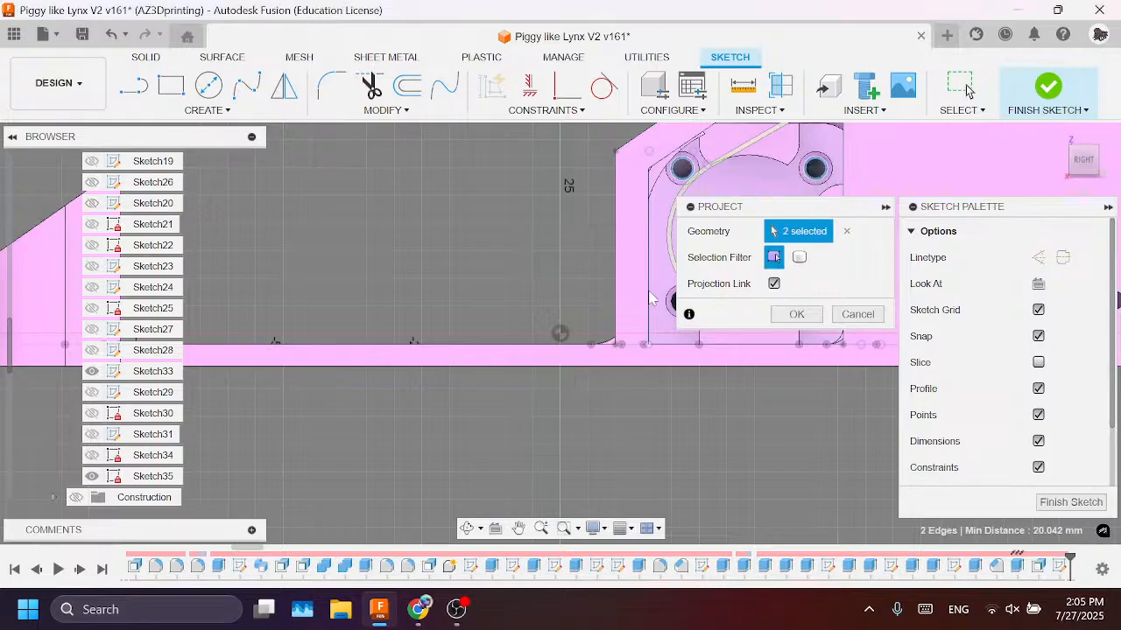
middle_drag(649, 297, 530, 343)
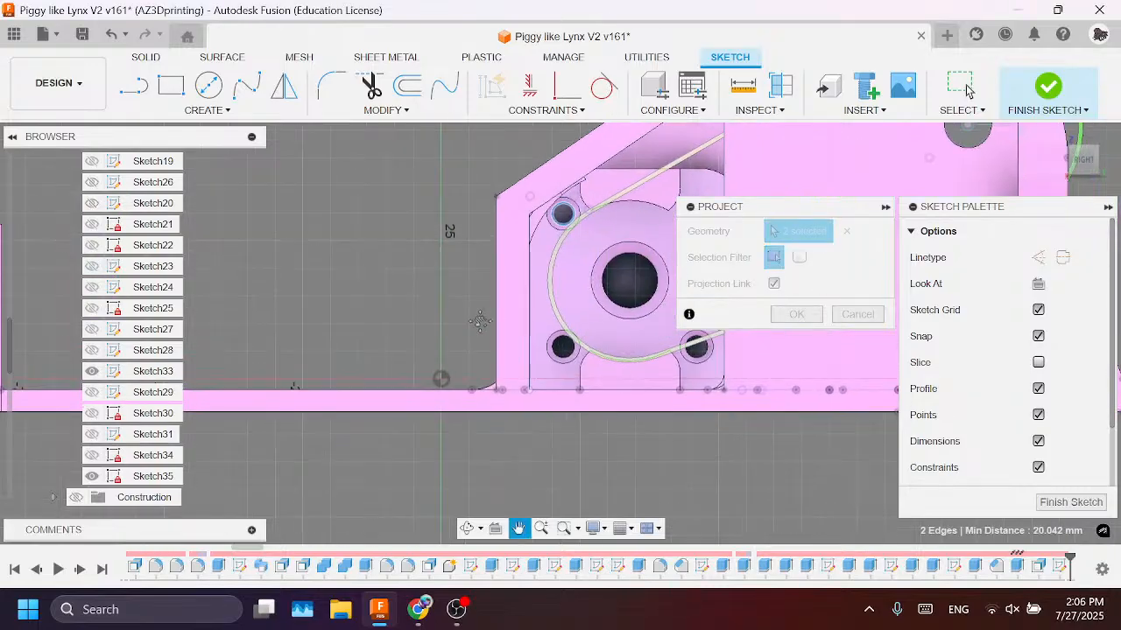
click(561, 348)
click(701, 350)
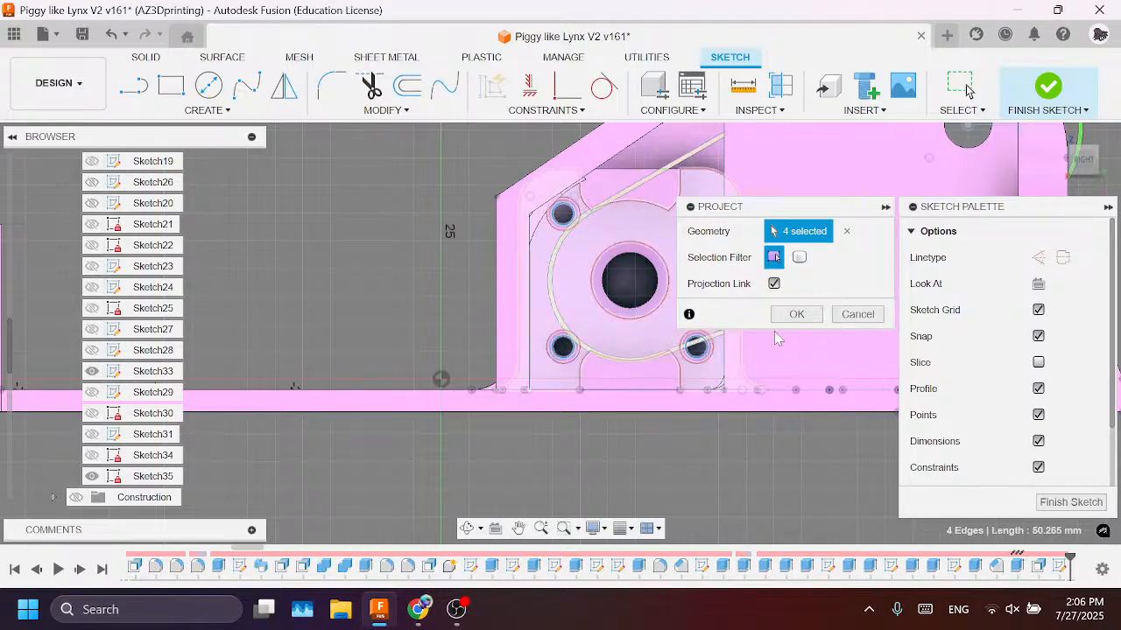
click(794, 315)
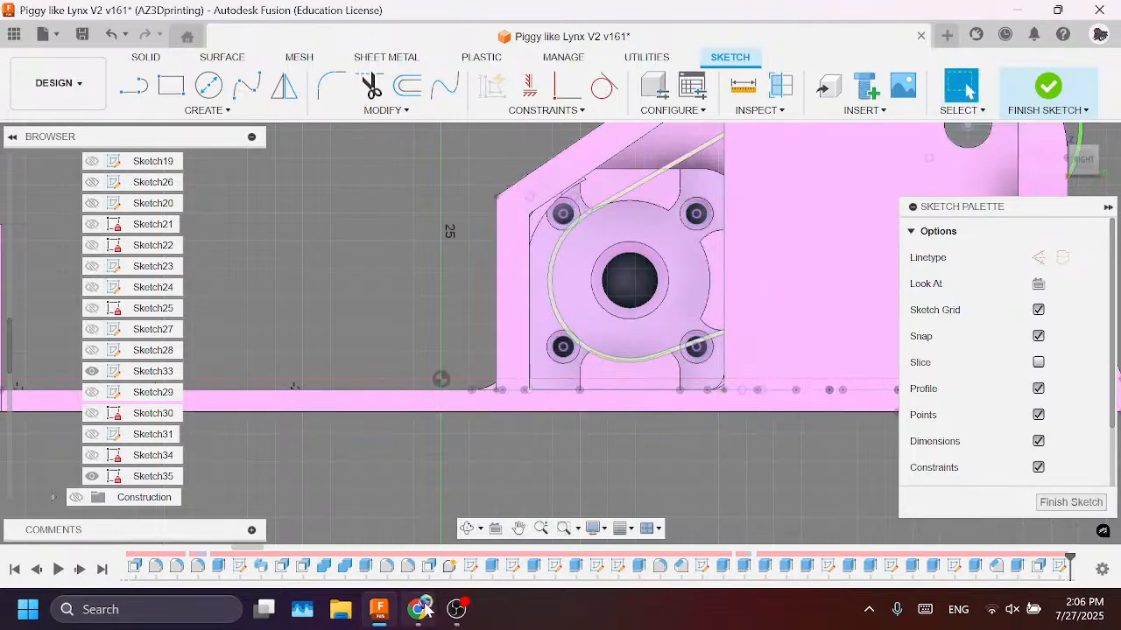
click(456, 609)
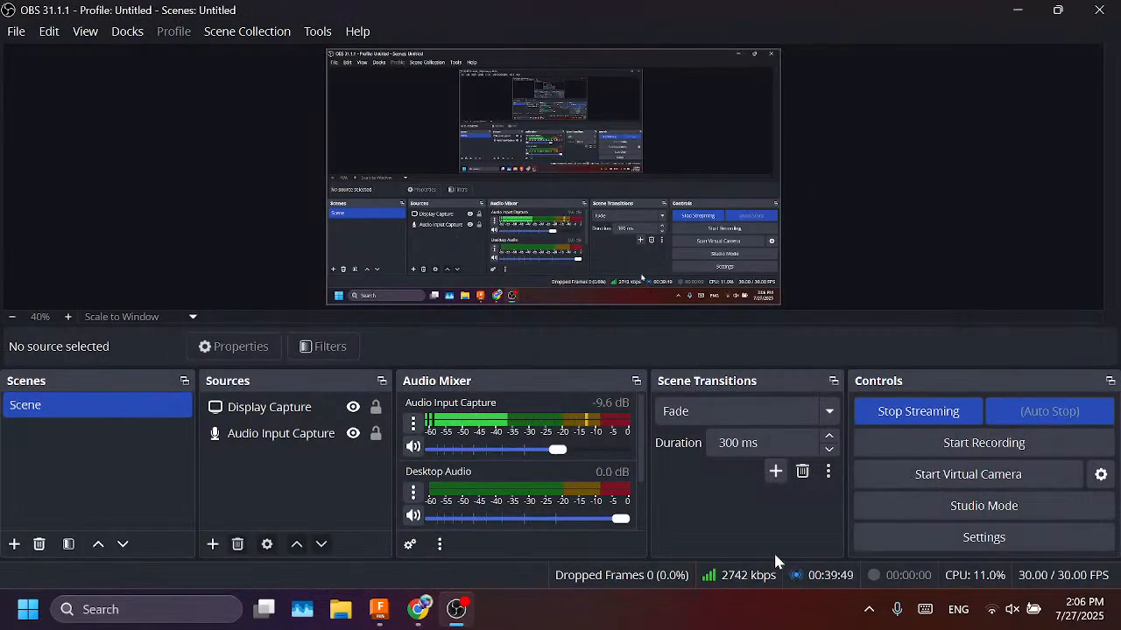
click(919, 415)
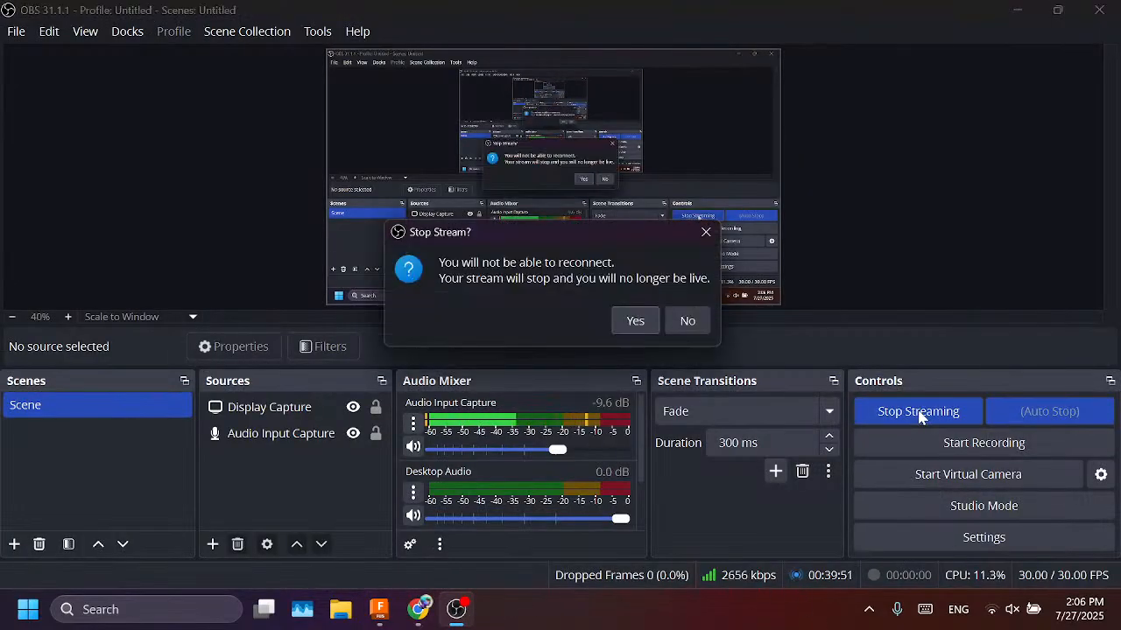